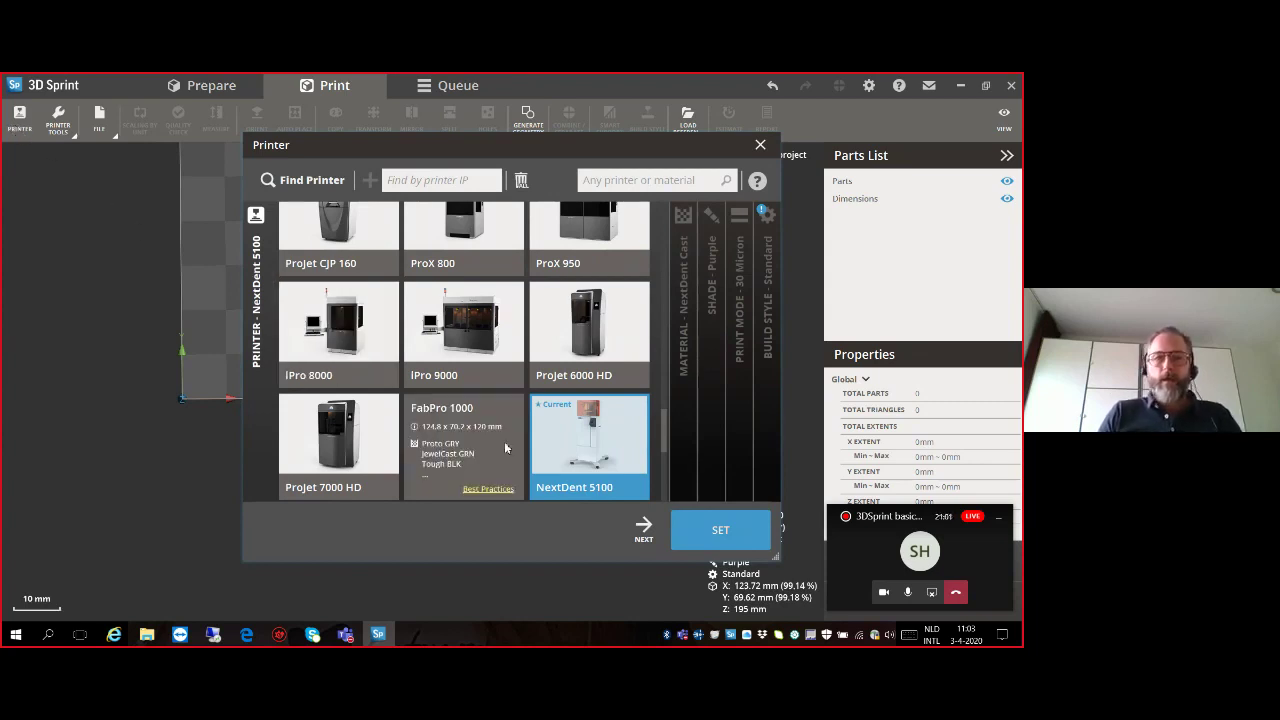
Keep the NextDent 5100 as the printer and select NextDent Model 2.0 as the print material.
{"action": "mouse_move", "coordinate": [581, 444]}
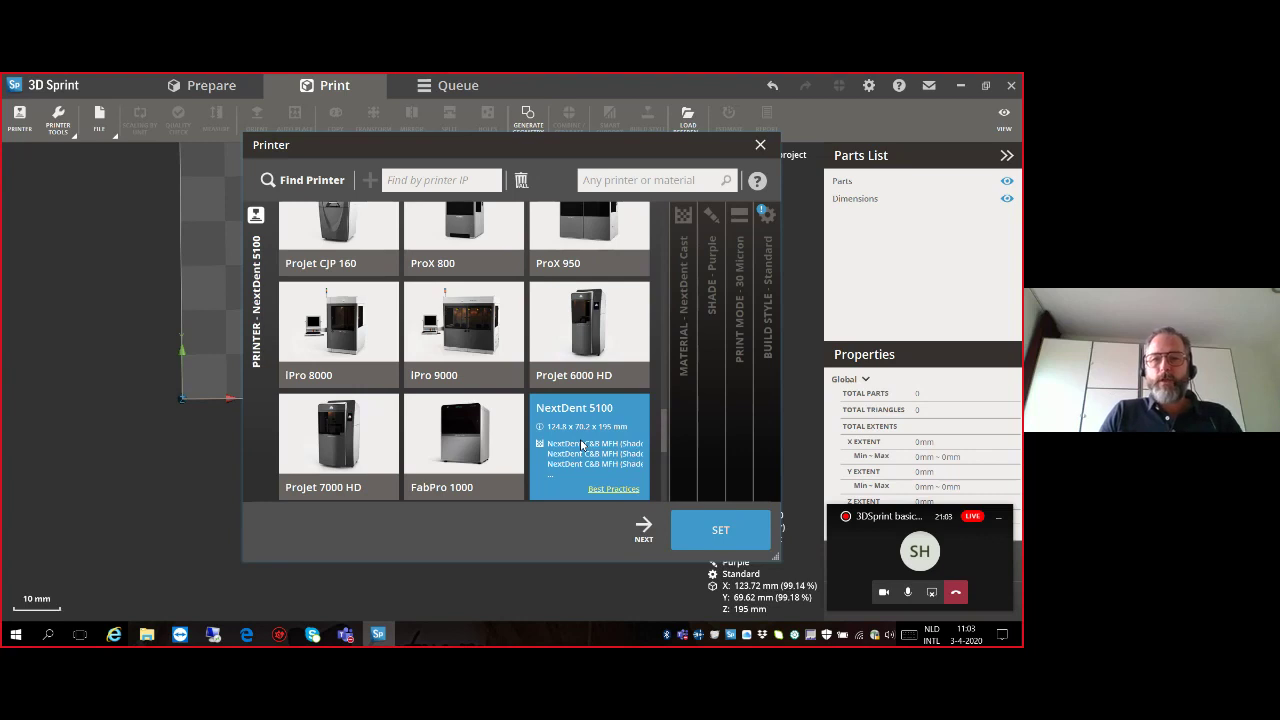
{"action": "scroll", "coordinate": [465, 429], "scroll_direction": "up", "scroll_amount": 3}
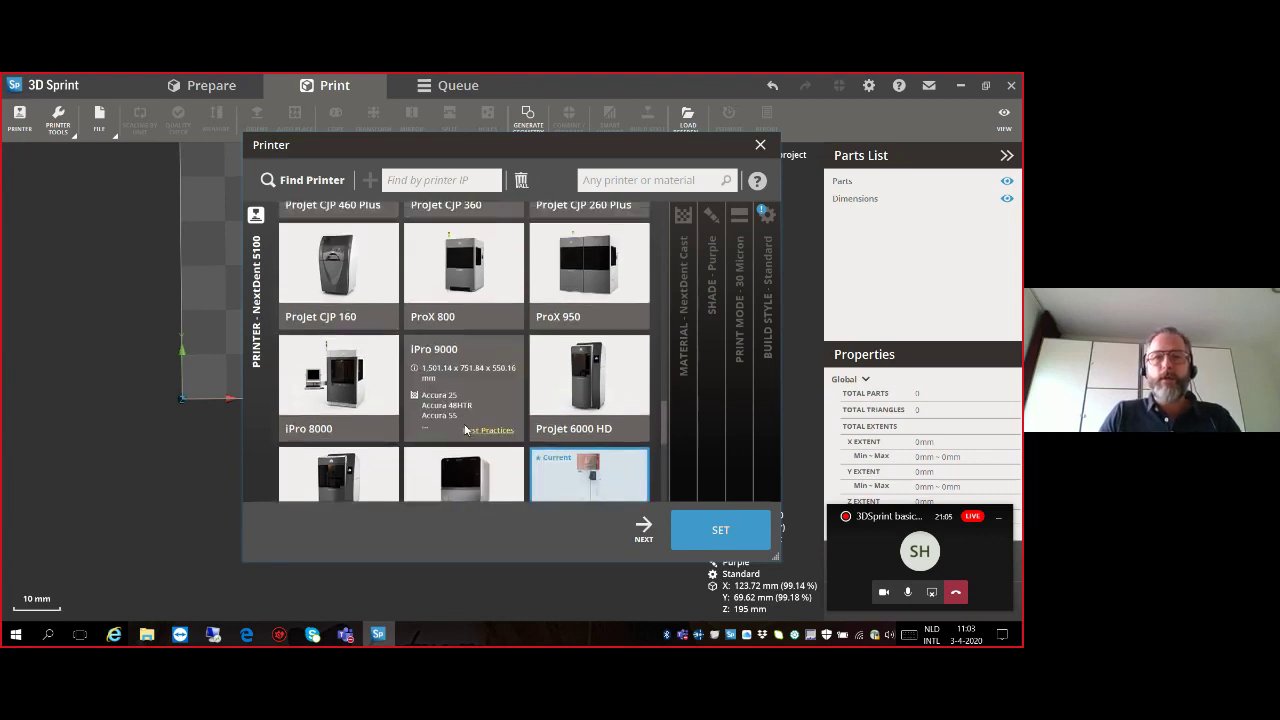
{"action": "scroll", "coordinate": [465, 429], "scroll_direction": "up", "scroll_amount": 2}
{"action": "scroll", "coordinate": [463, 428], "scroll_direction": "down", "scroll_amount": 4}
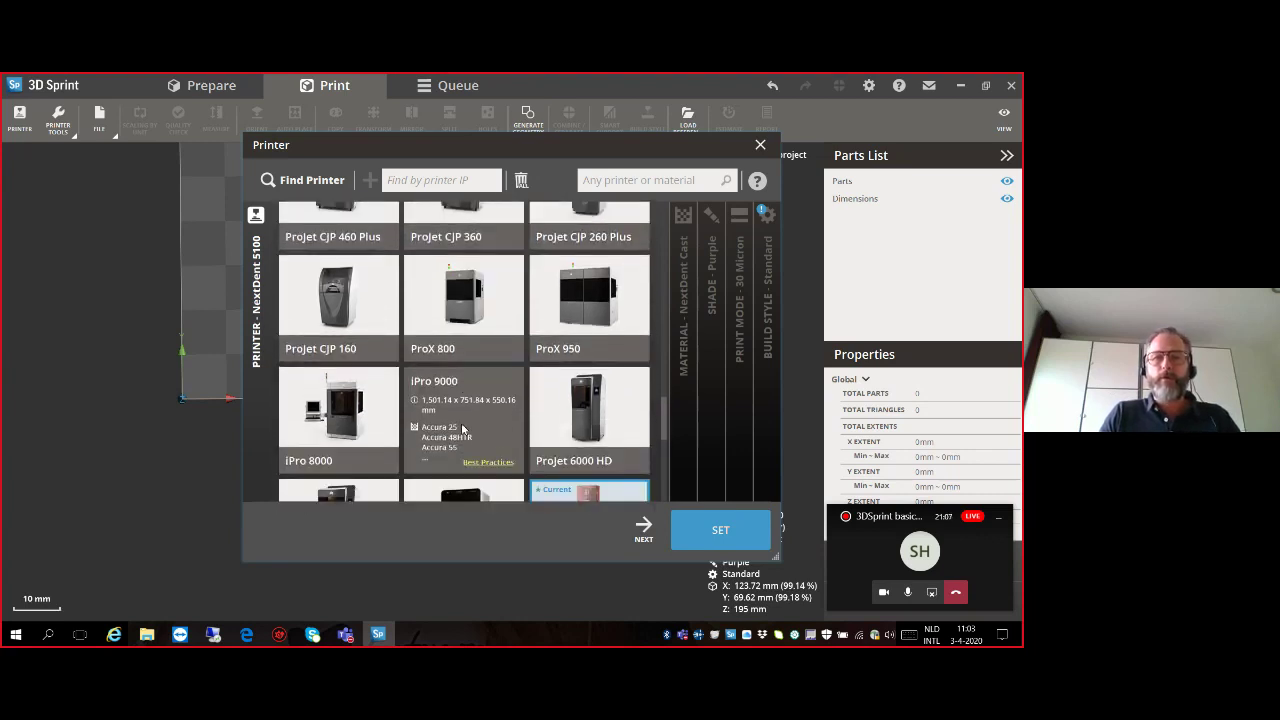
{"action": "scroll", "coordinate": [463, 428], "scroll_direction": "down", "scroll_amount": 1}
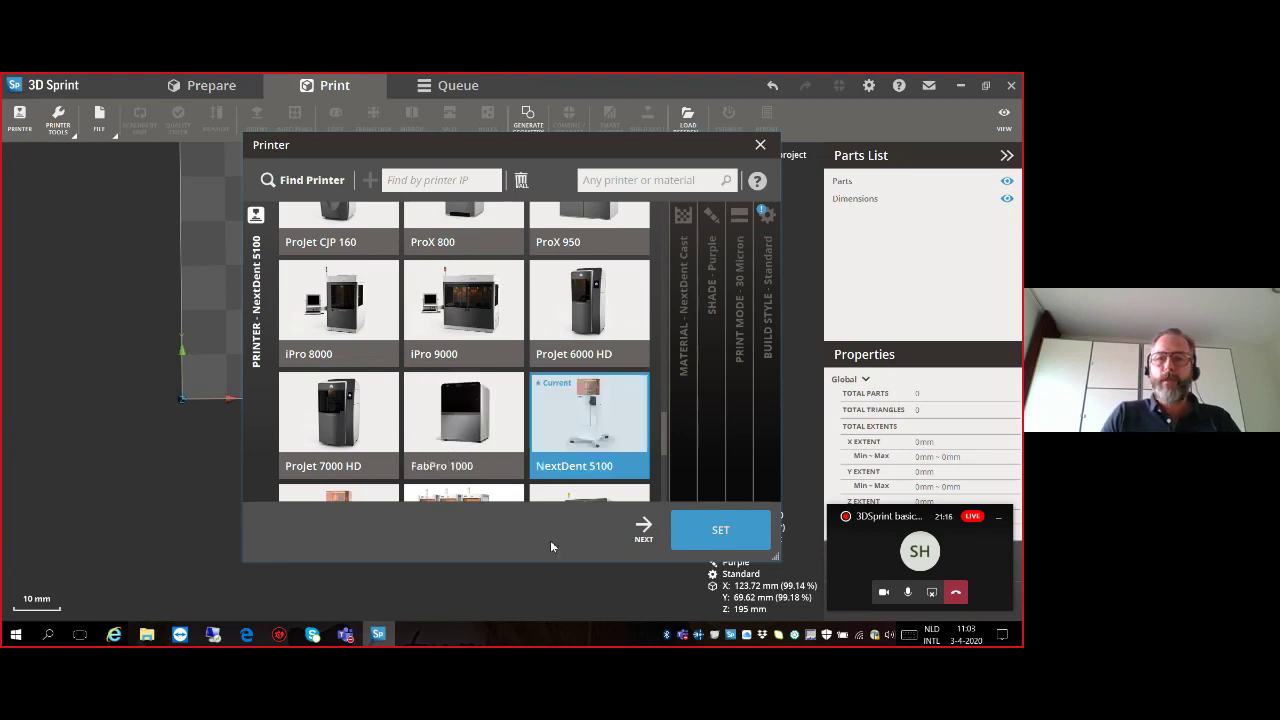
{"action": "left_click", "coordinate": [637, 533]}
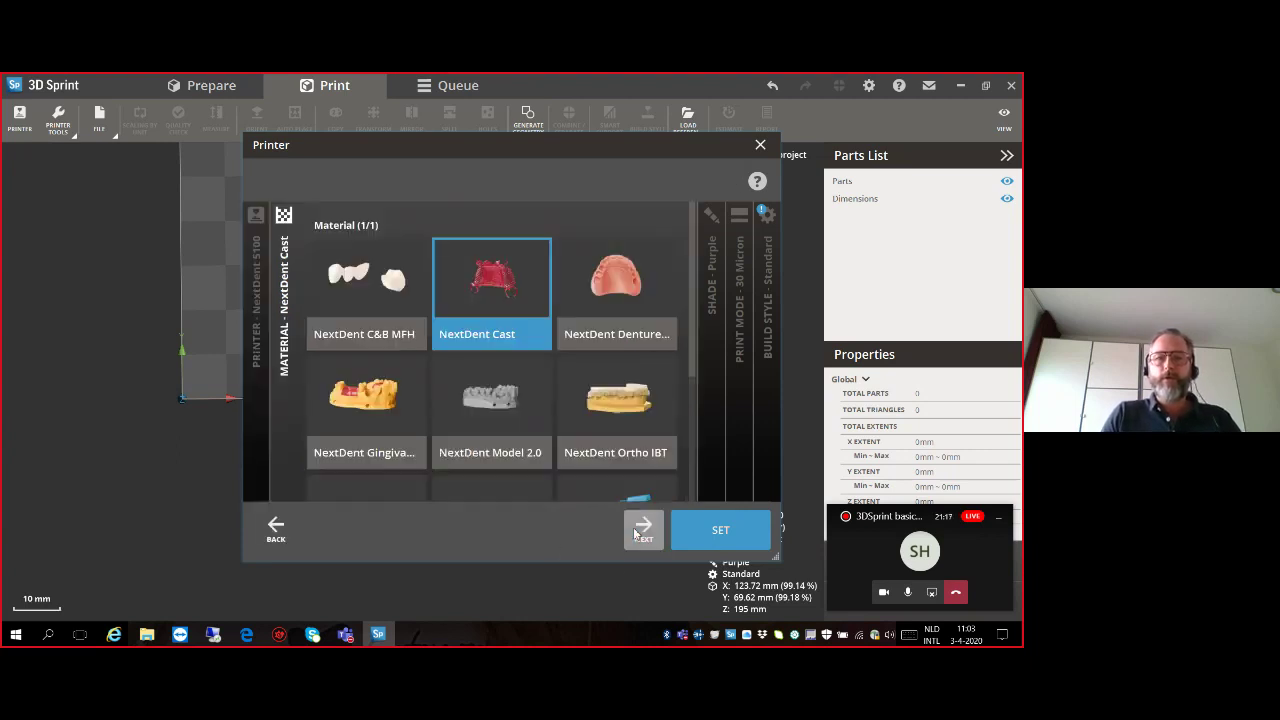
{"action": "left_click", "coordinate": [472, 409]}
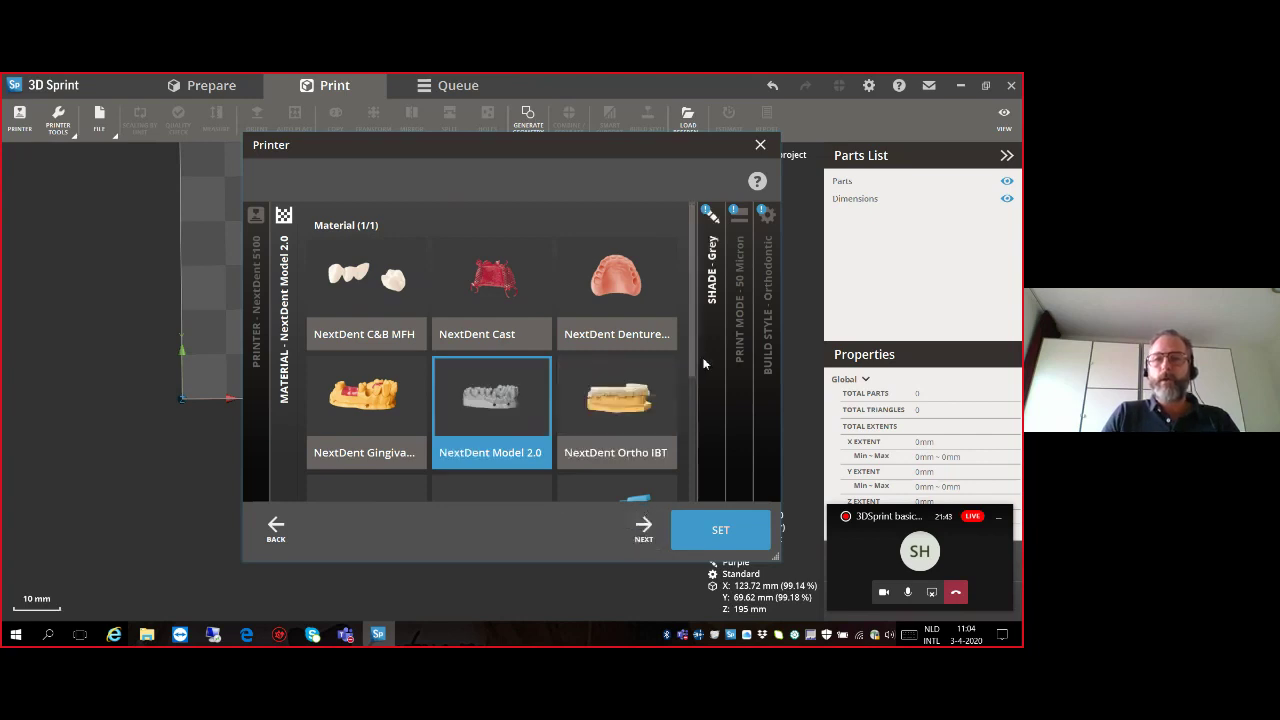
Choose Peach as the material shade and continue to the print mode options.
{"action": "left_click", "coordinate": [641, 527]}
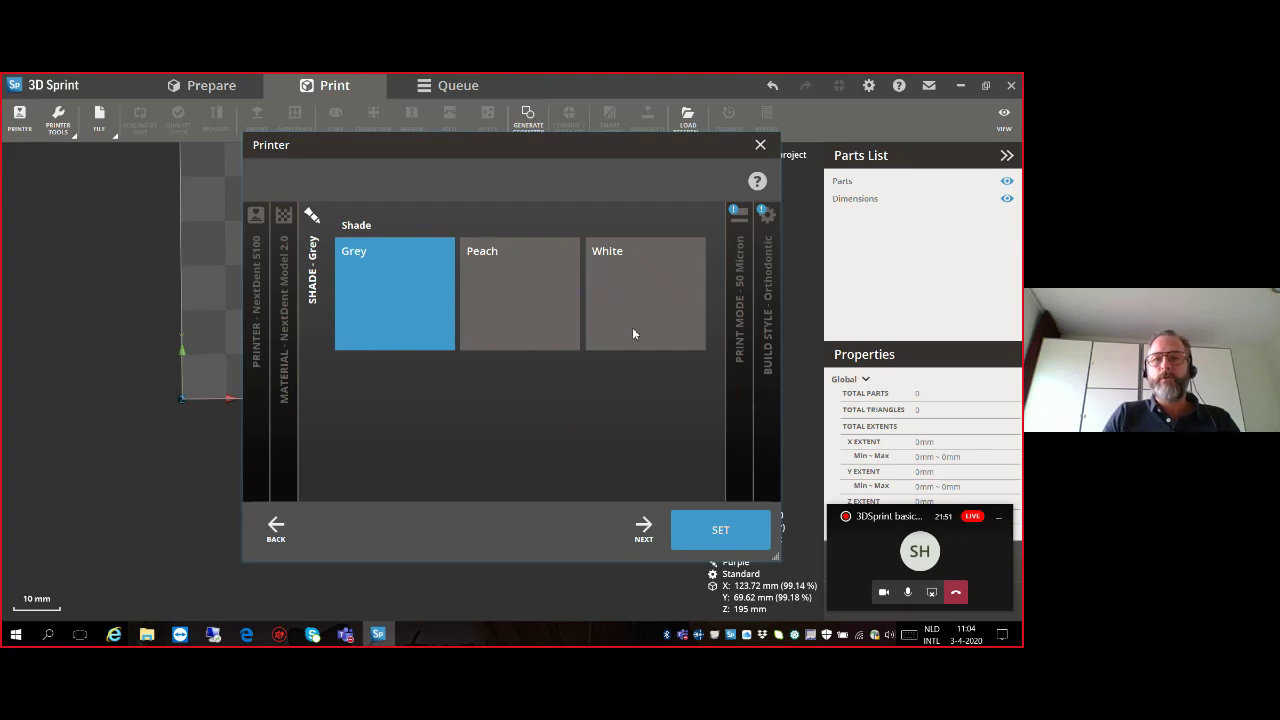
{"action": "left_click", "coordinate": [506, 334]}
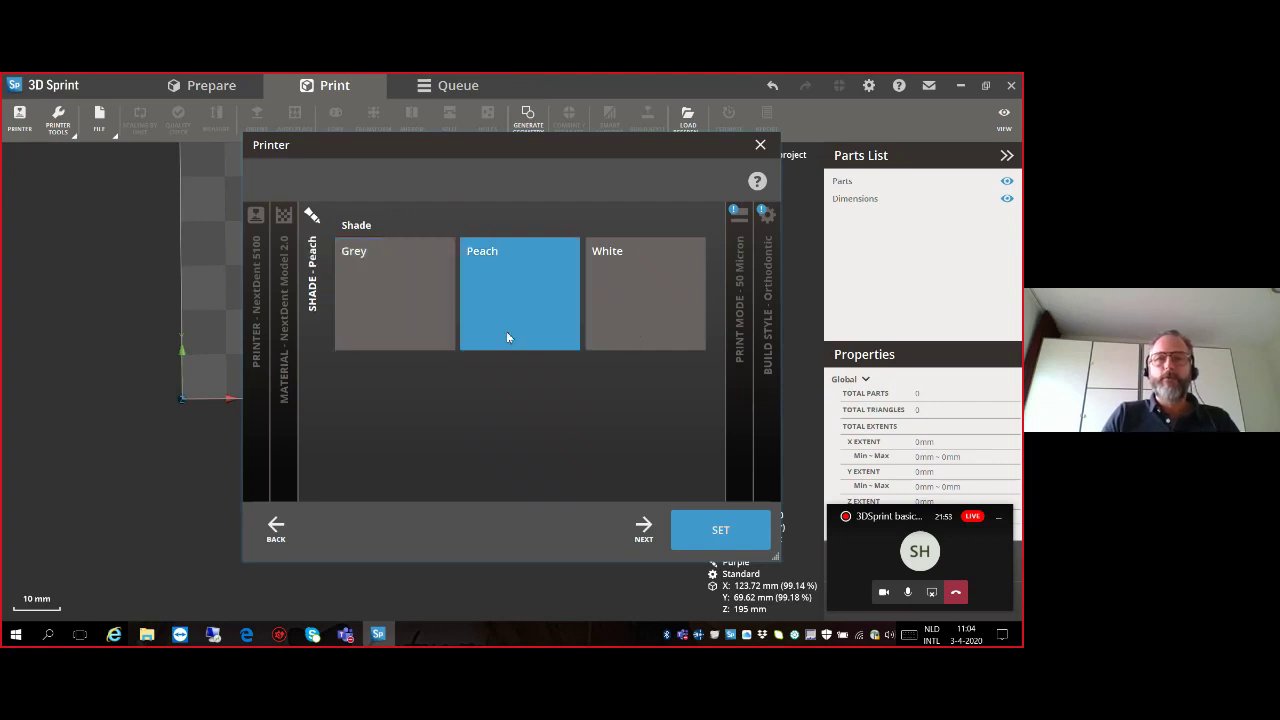
{"action": "left_click", "coordinate": [644, 535]}
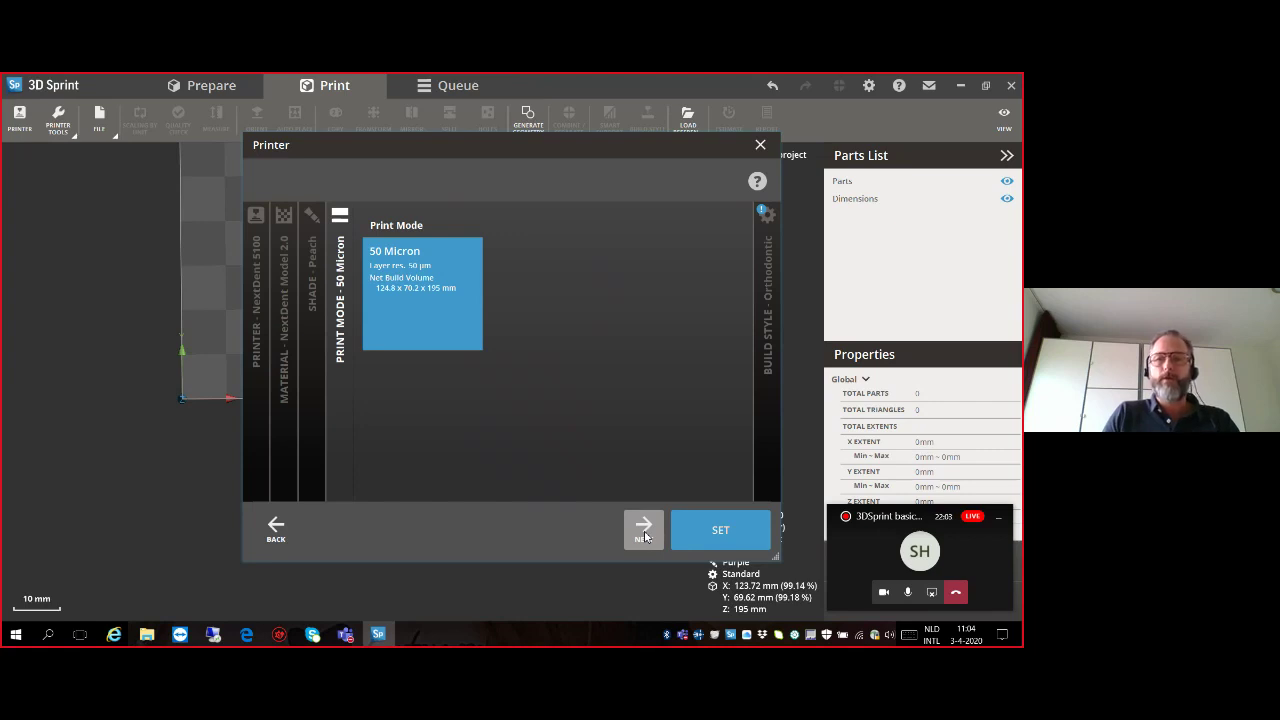
Keep the 50 Micron print mode, choose the Orthodontic build style and apply the printer setup.
{"action": "left_click", "coordinate": [644, 535]}
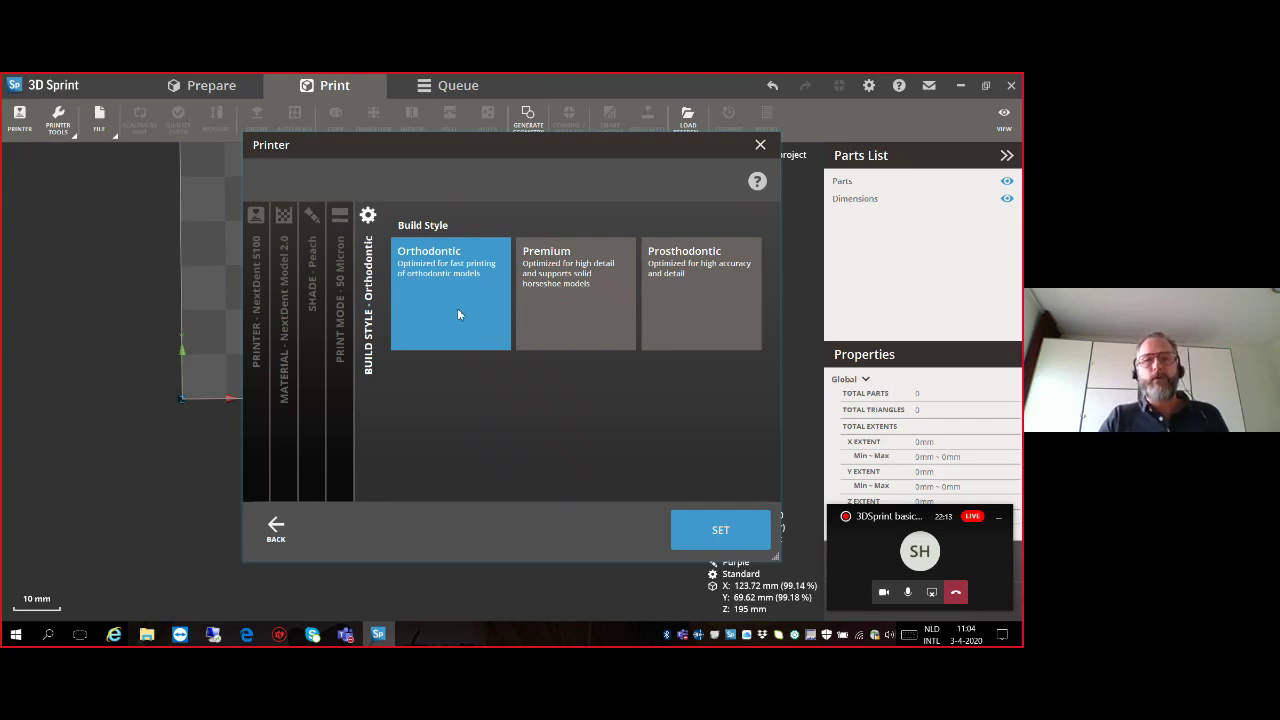
{"action": "left_click", "coordinate": [674, 300]}
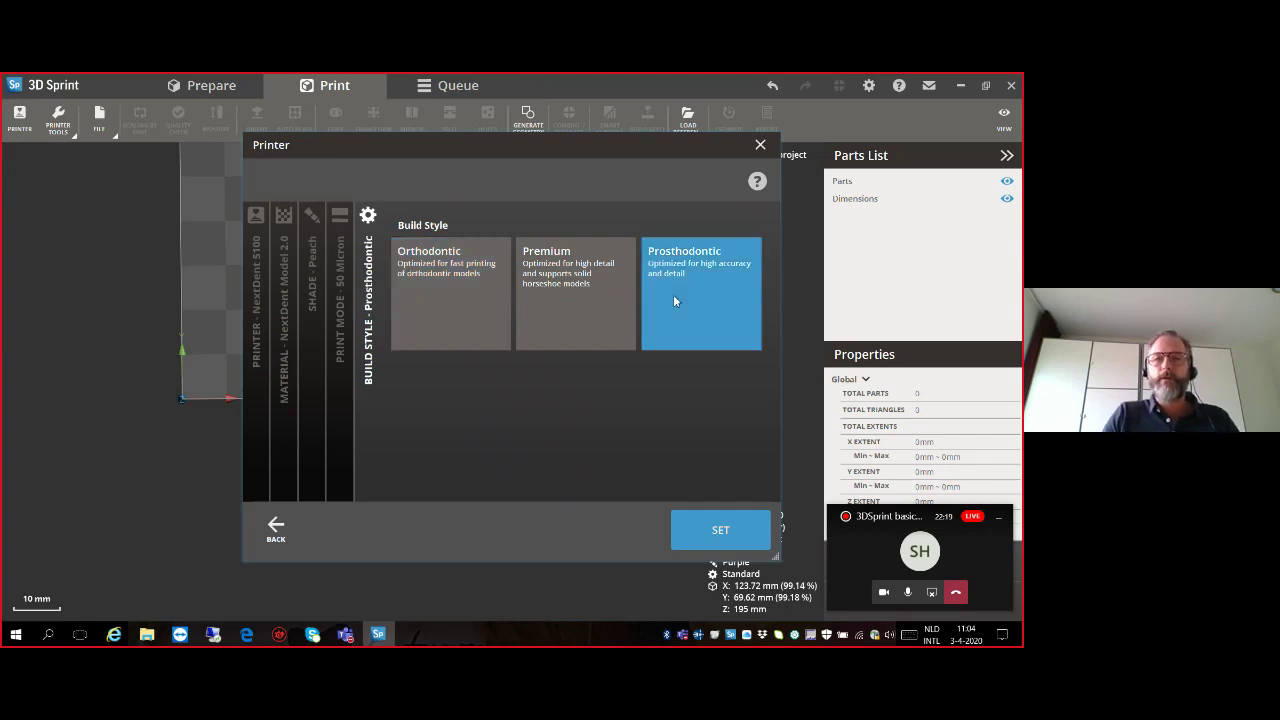
{"action": "left_click", "coordinate": [571, 315]}
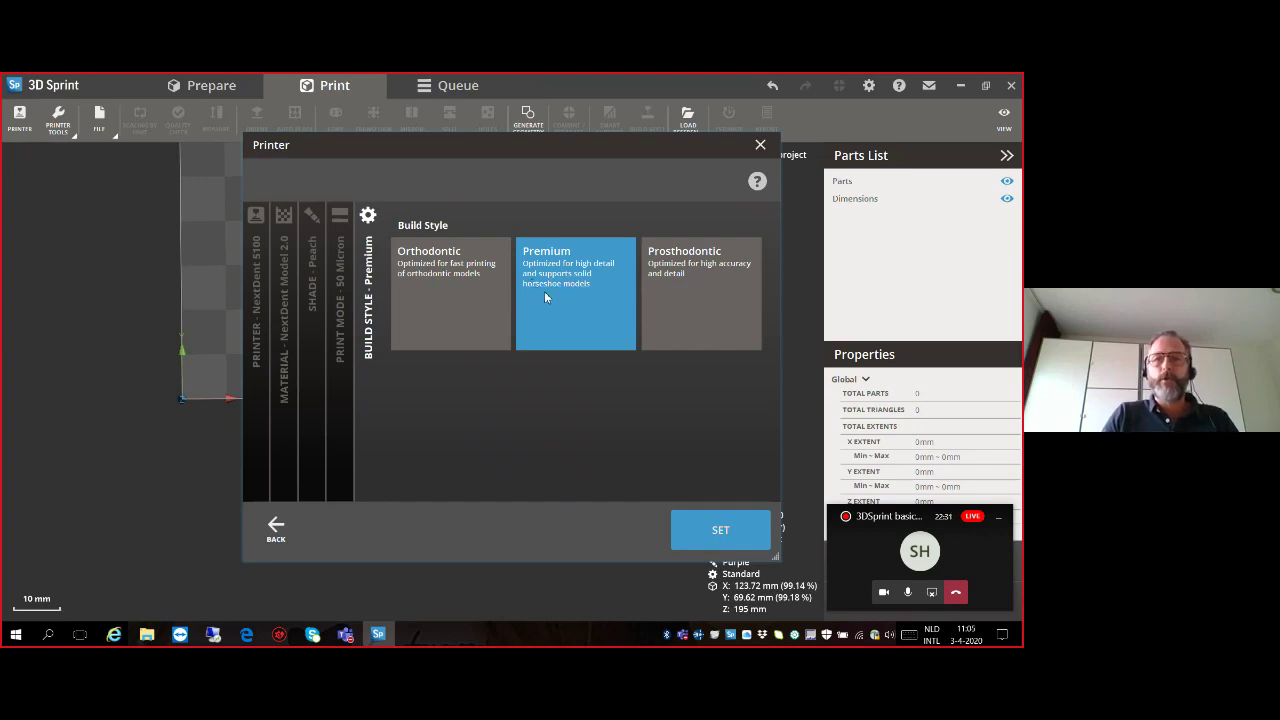
{"action": "left_click", "coordinate": [447, 308]}
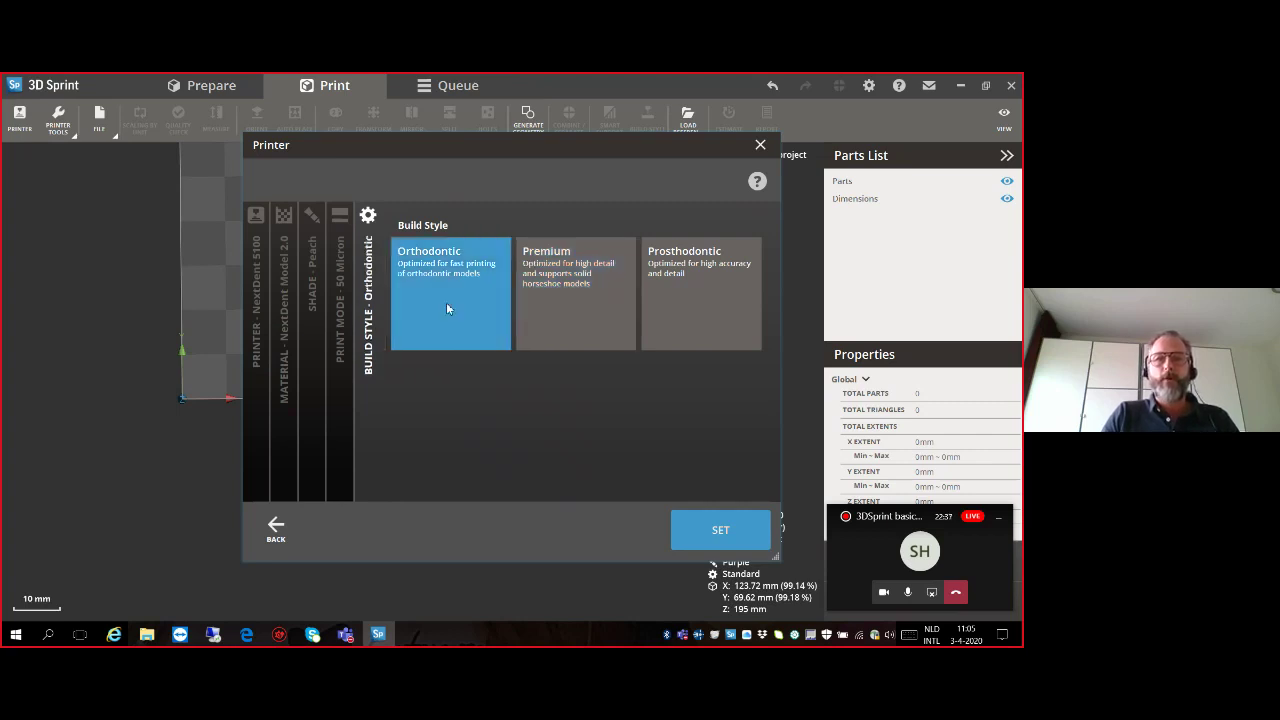
{"action": "left_click", "coordinate": [712, 528]}
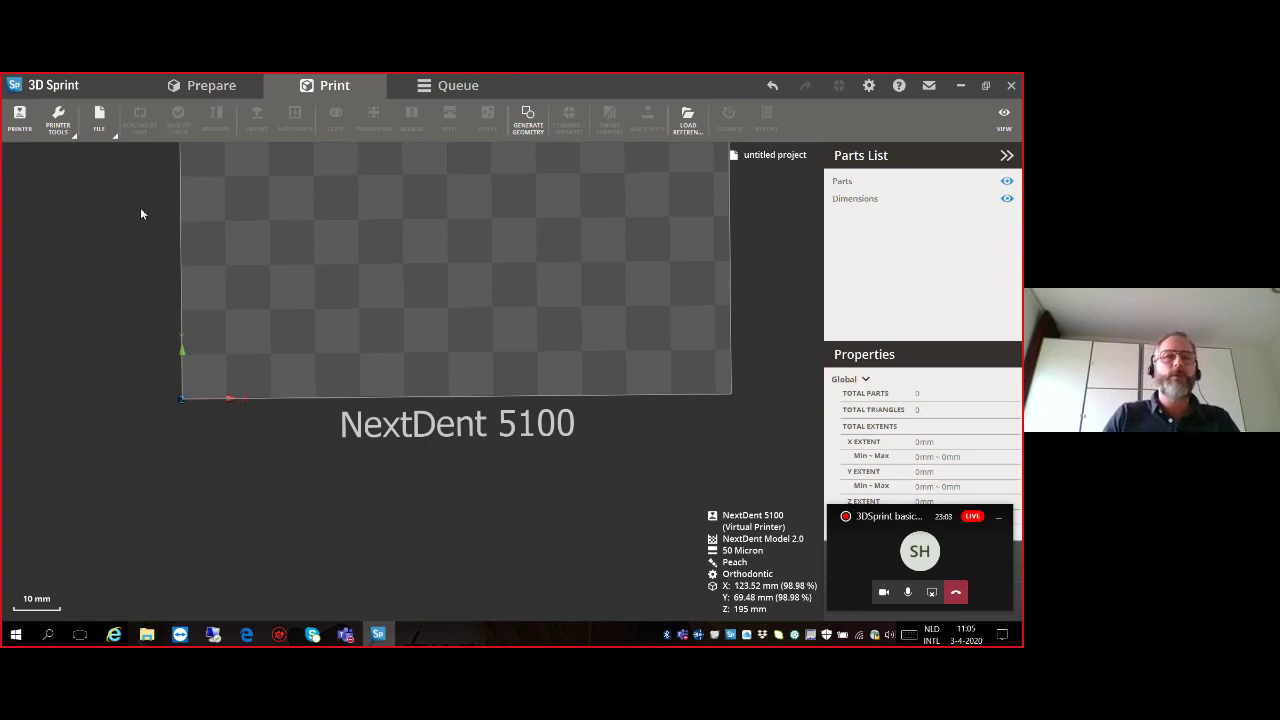
Import the Maxillary Big model STL file from the webinar folder.
{"action": "left_click", "coordinate": [100, 130]}
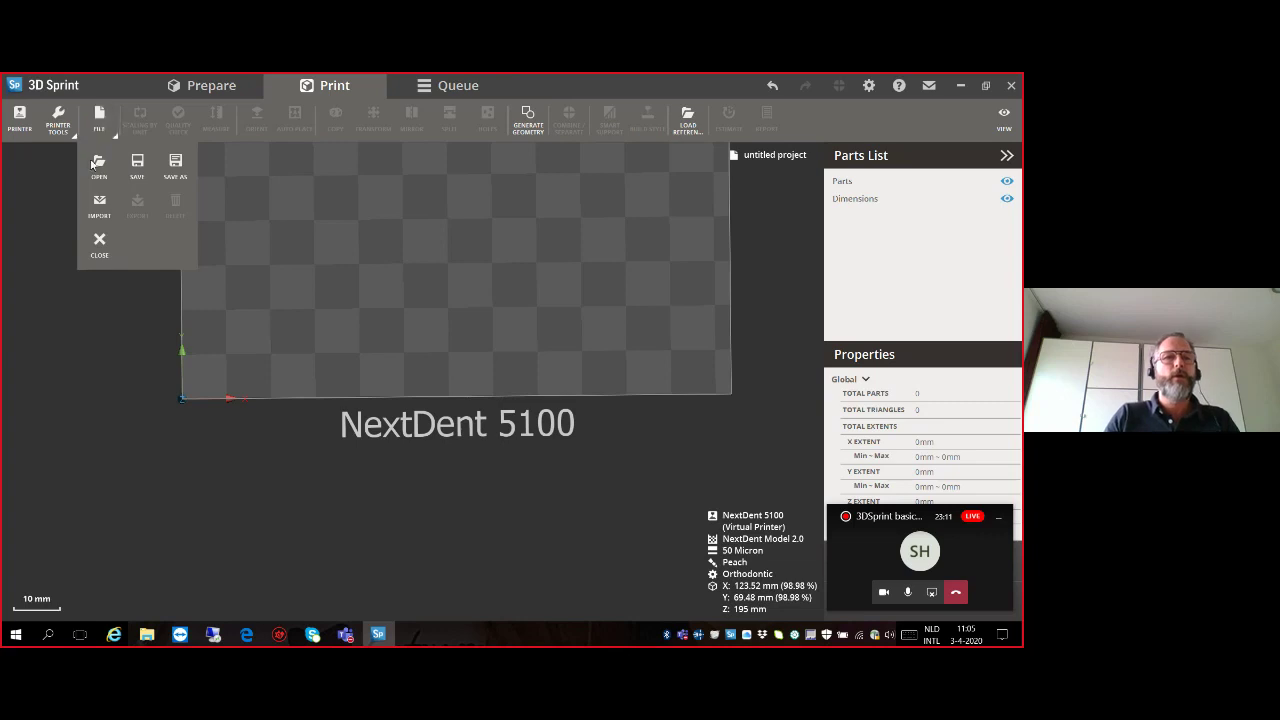
{"action": "left_click", "coordinate": [99, 203]}
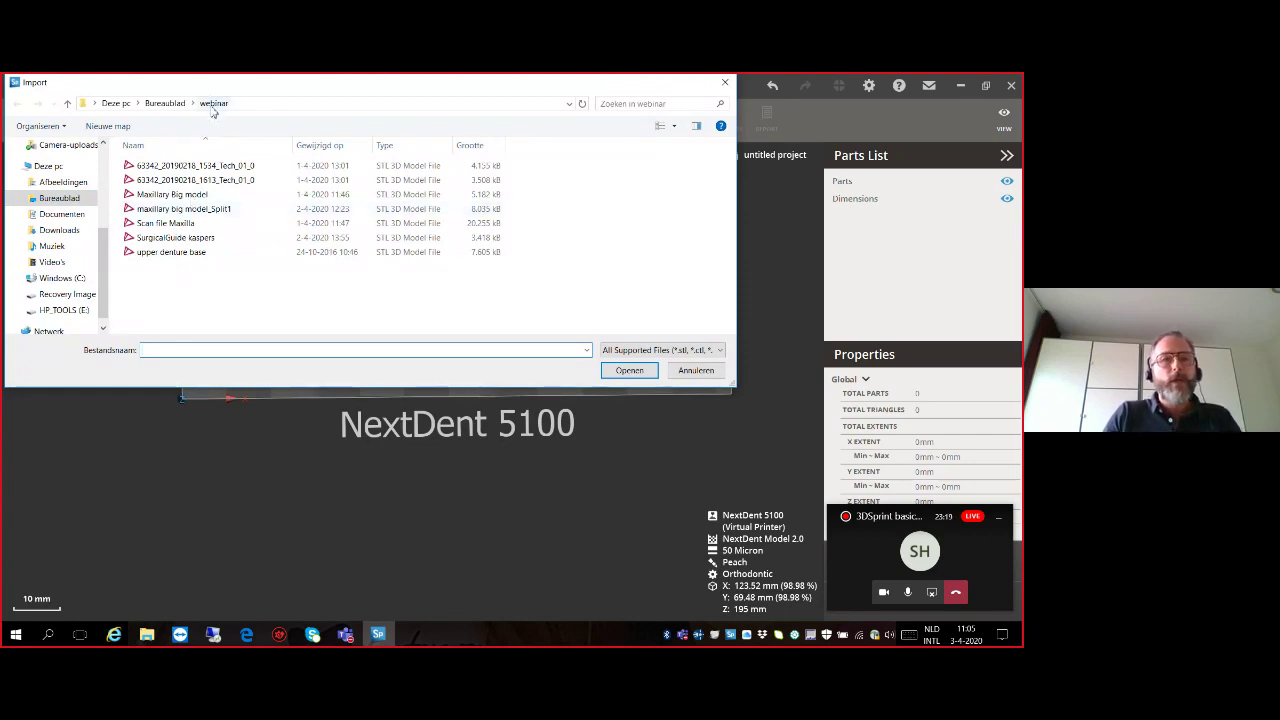
{"action": "left_click", "coordinate": [167, 196]}
{"action": "left_click", "coordinate": [624, 371]}
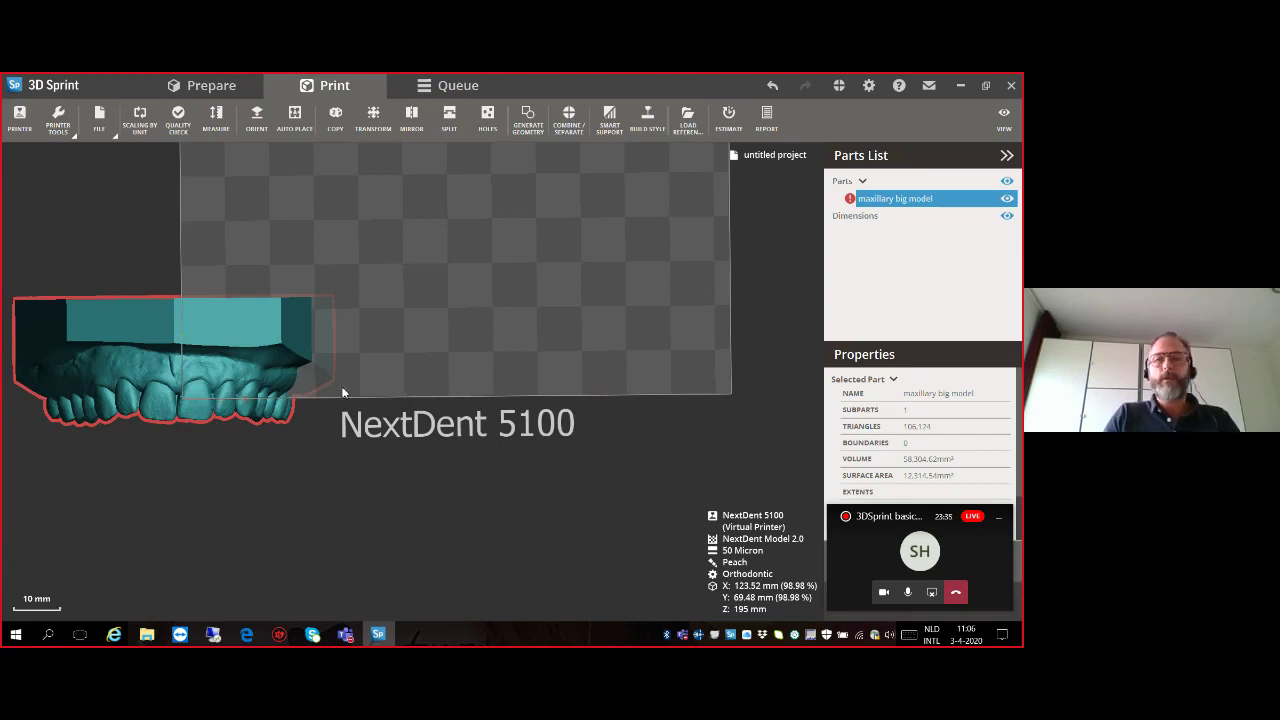
Auto-place the imported maxillary model on the platform with 5 mm minimum object distance and 1 mm XY margin.
{"action": "right_click_drag", "start_coordinate": [434, 414], "coordinate": [431, 260]}
{"action": "right_click_drag", "start_coordinate": [431, 343], "coordinate": [260, 348]}
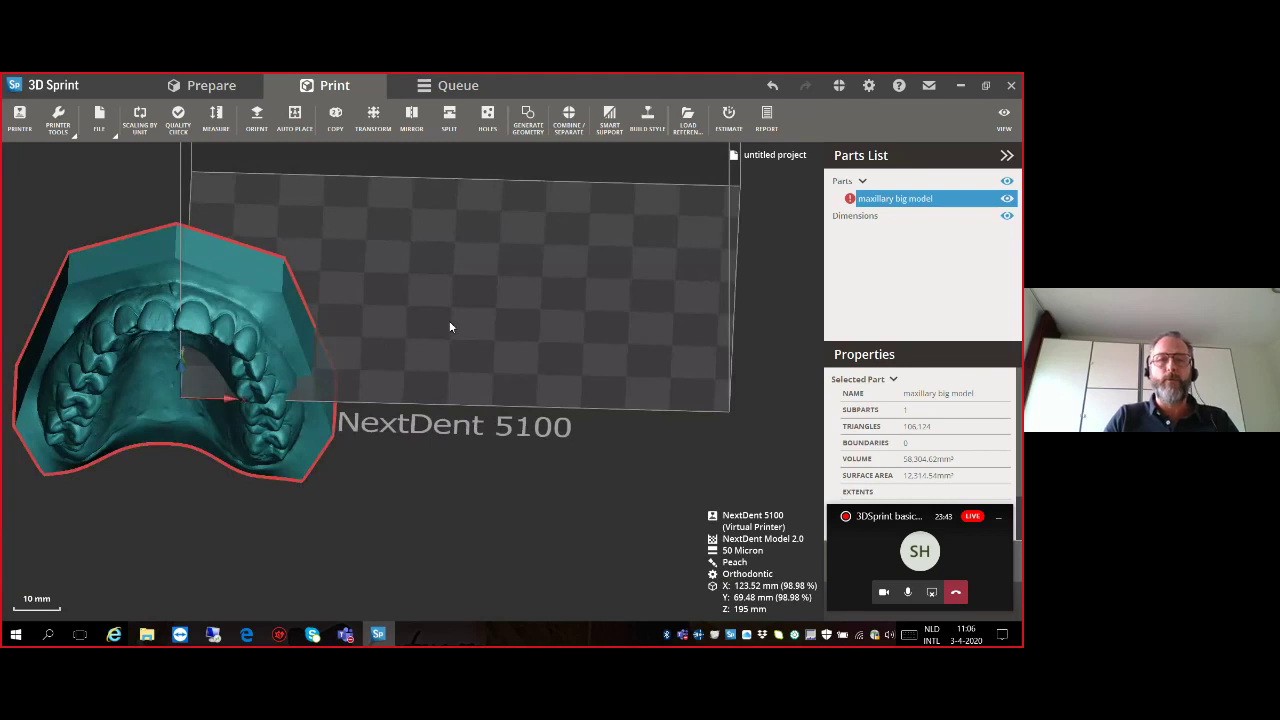
{"action": "mouse_move", "coordinate": [467, 339]}
{"action": "right_mouse_down"}
{"action": "mouse_move", "coordinate": [485, 328]}
{"action": "mouse_move", "coordinate": [465, 340]}
{"action": "right_mouse_up"}
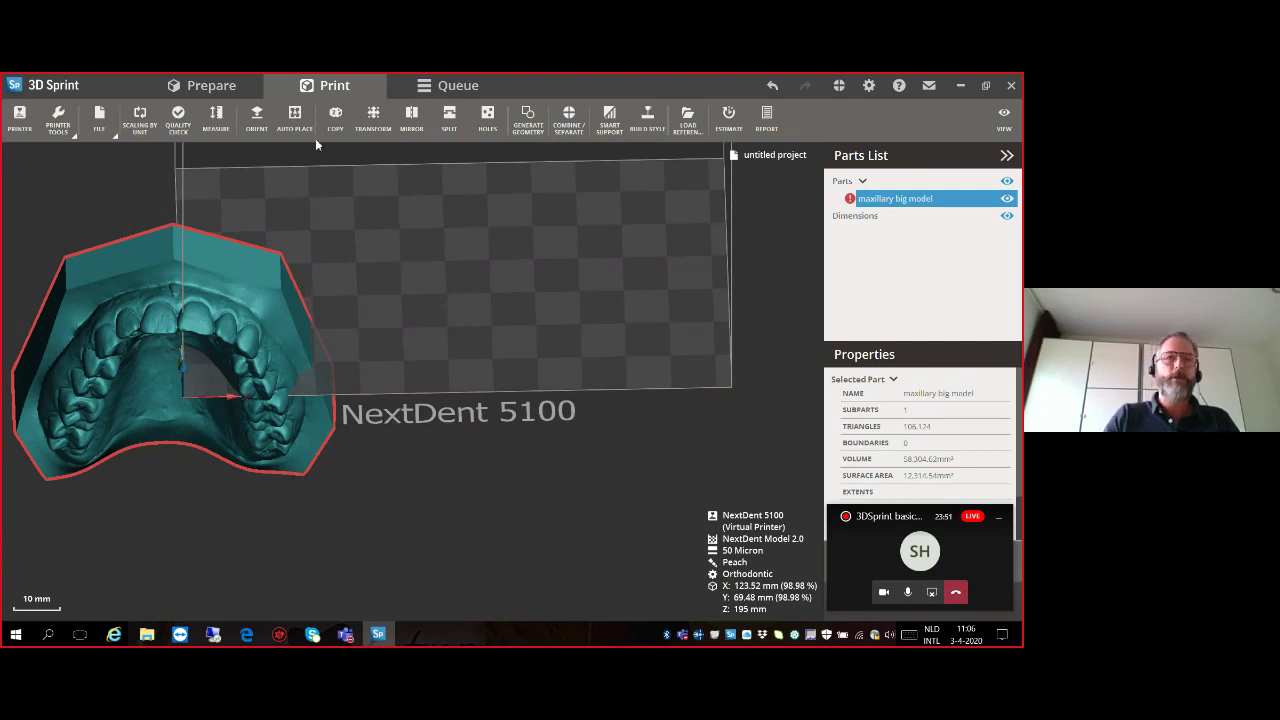
{"action": "middle_click_drag", "start_coordinate": [228, 311], "coordinate": [492, 343]}
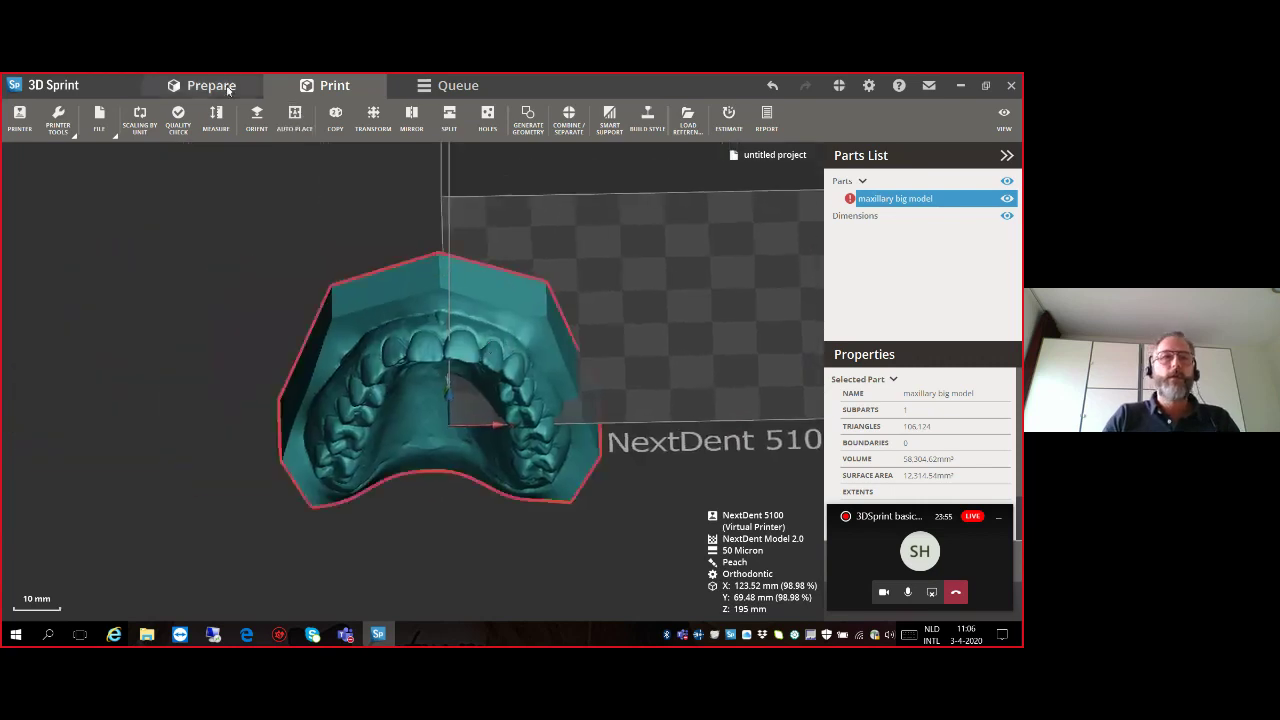
{"action": "left_click", "coordinate": [294, 120]}
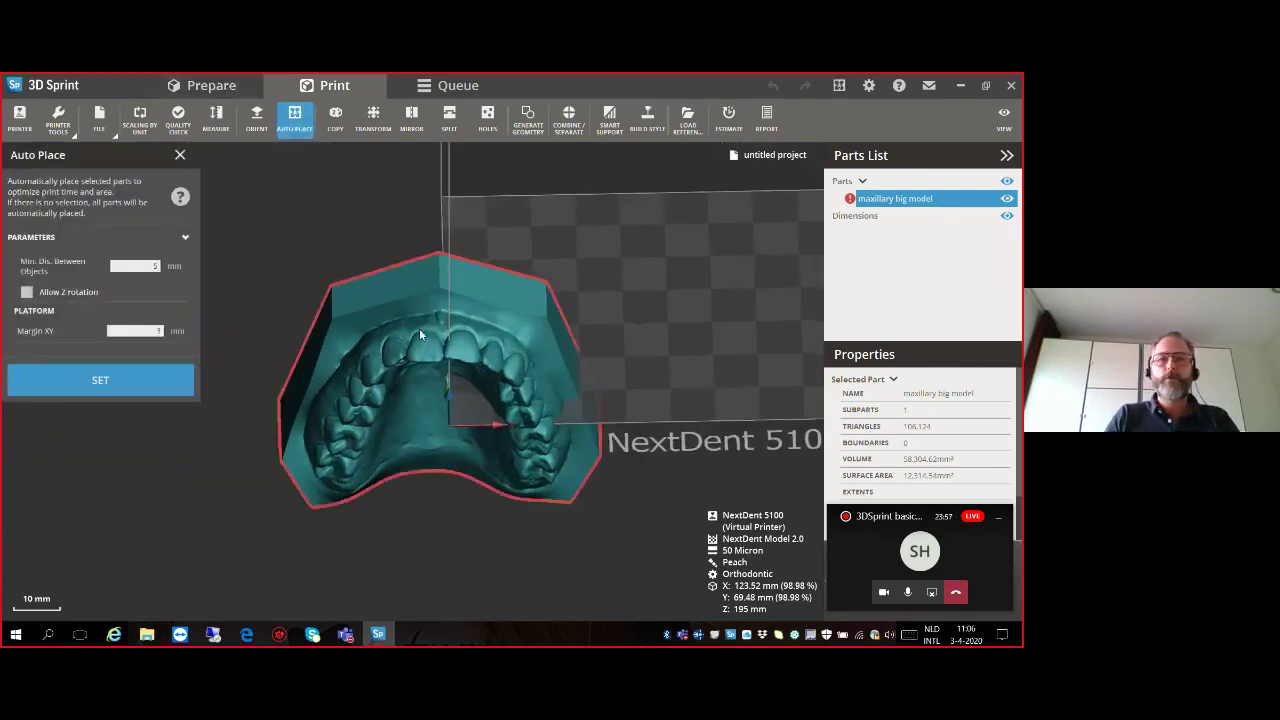
{"action": "left_click", "coordinate": [100, 380]}
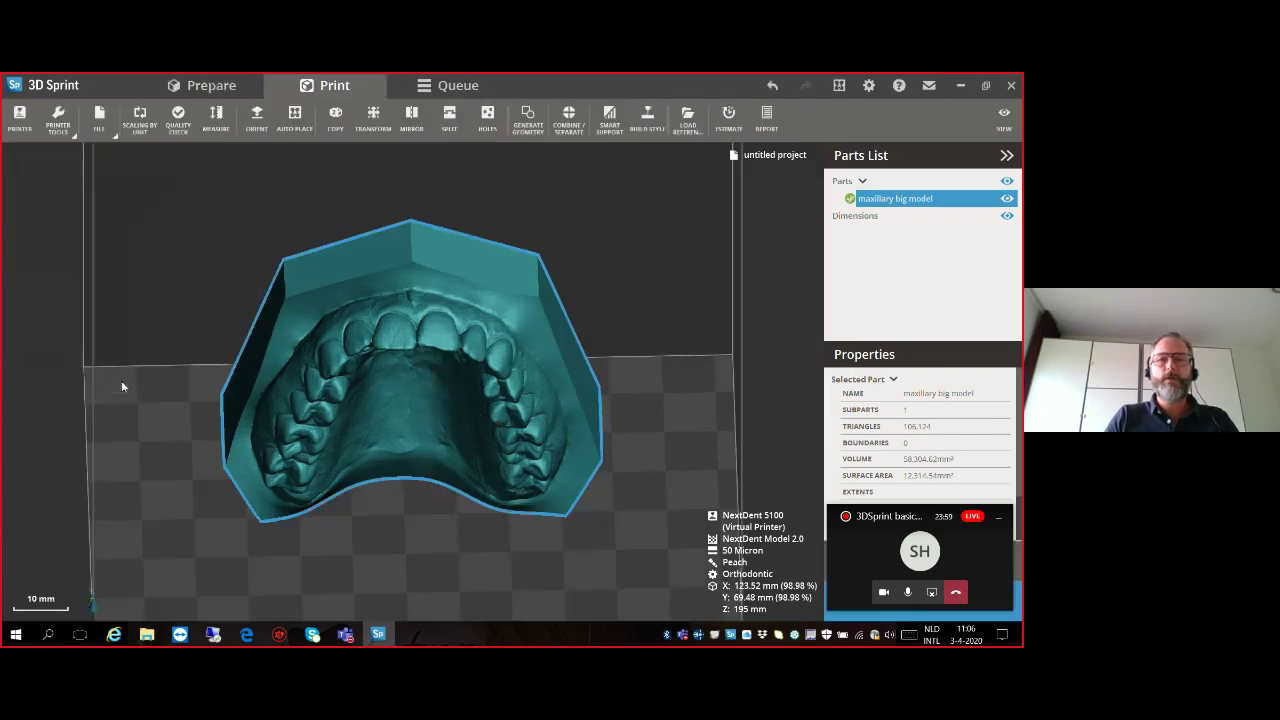
Manually orient the maxillary model by setting its flat underside as the base on the platform.
{"action": "right_click_drag", "start_coordinate": [285, 240], "coordinate": [276, 481]}
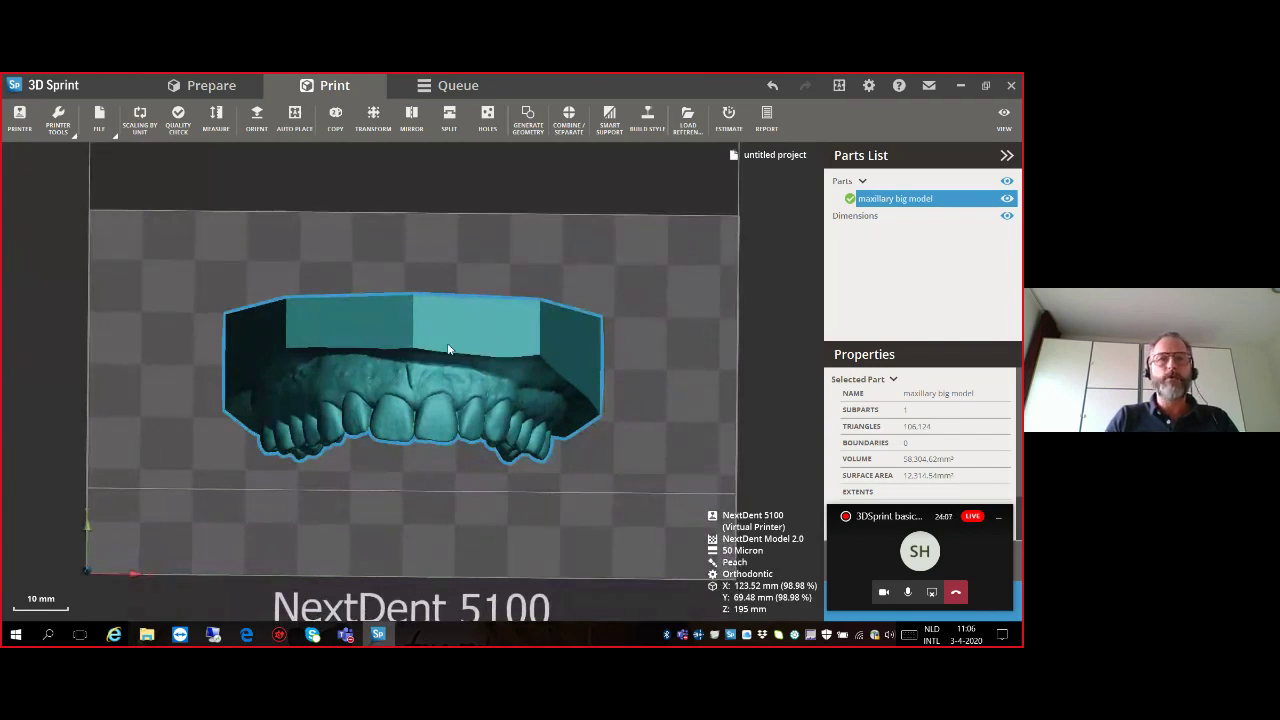
{"action": "right_click_drag", "start_coordinate": [423, 345], "coordinate": [436, 418]}
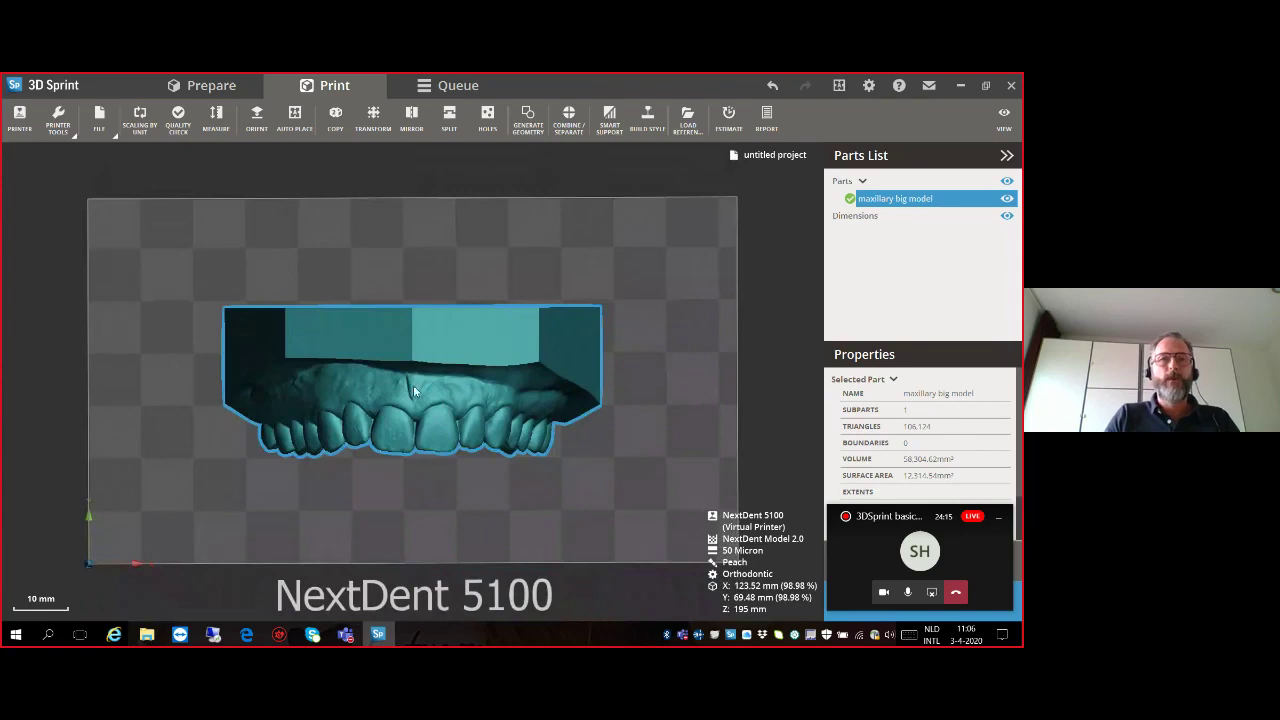
{"action": "right_click_drag", "start_coordinate": [493, 360], "coordinate": [443, 328]}
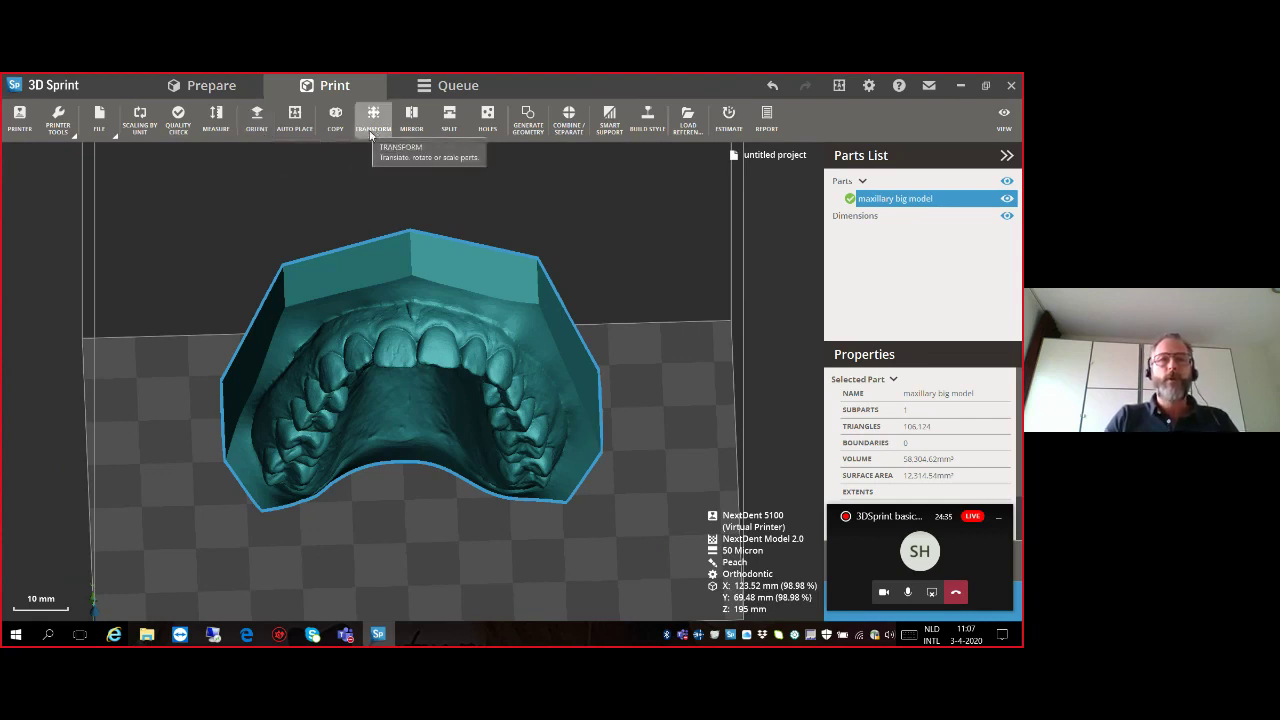
{"action": "left_click", "coordinate": [256, 120]}
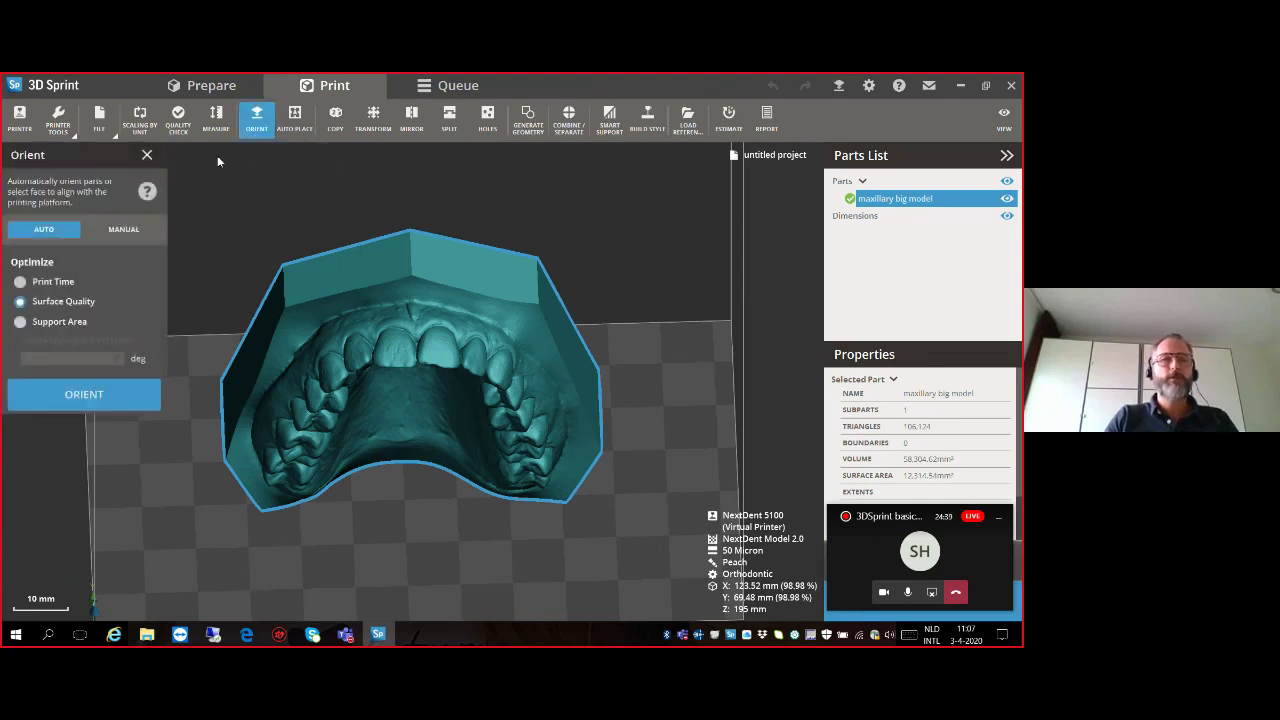
{"action": "left_click", "coordinate": [129, 231]}
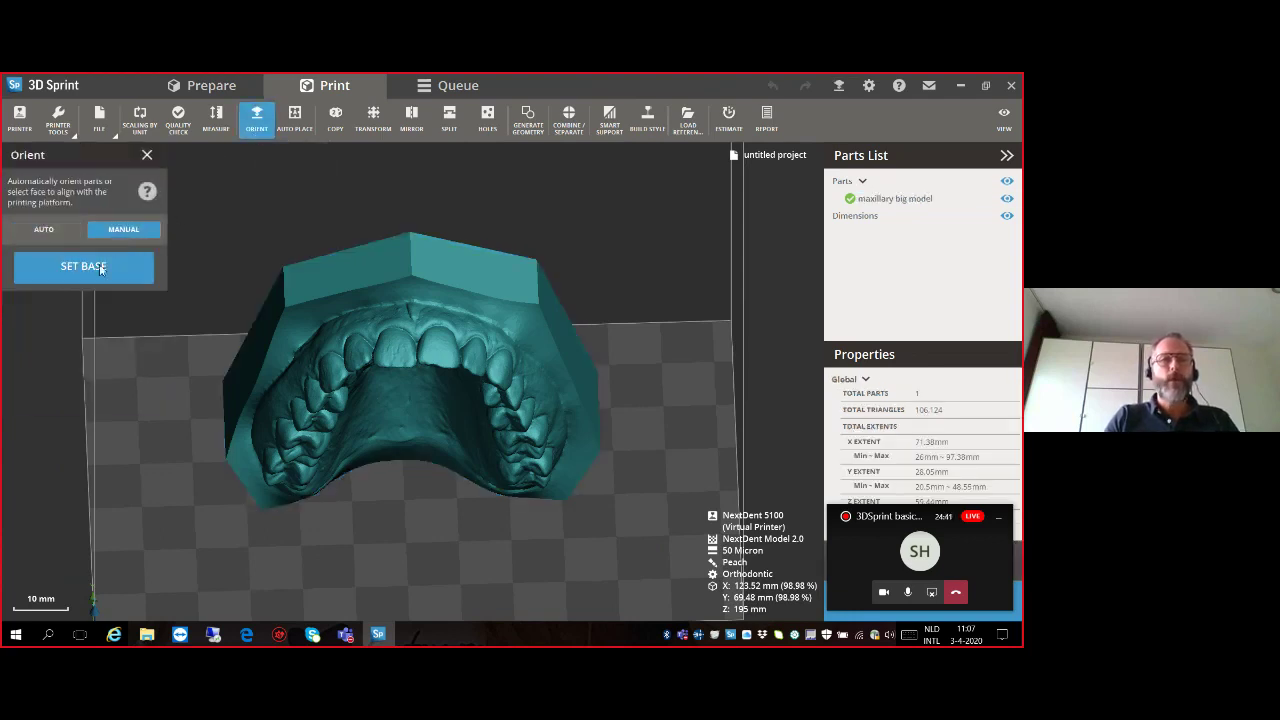
{"action": "right_click_drag", "start_coordinate": [540, 385], "coordinate": [297, 394]}
{"action": "right_click_drag", "start_coordinate": [460, 408], "coordinate": [140, 362]}
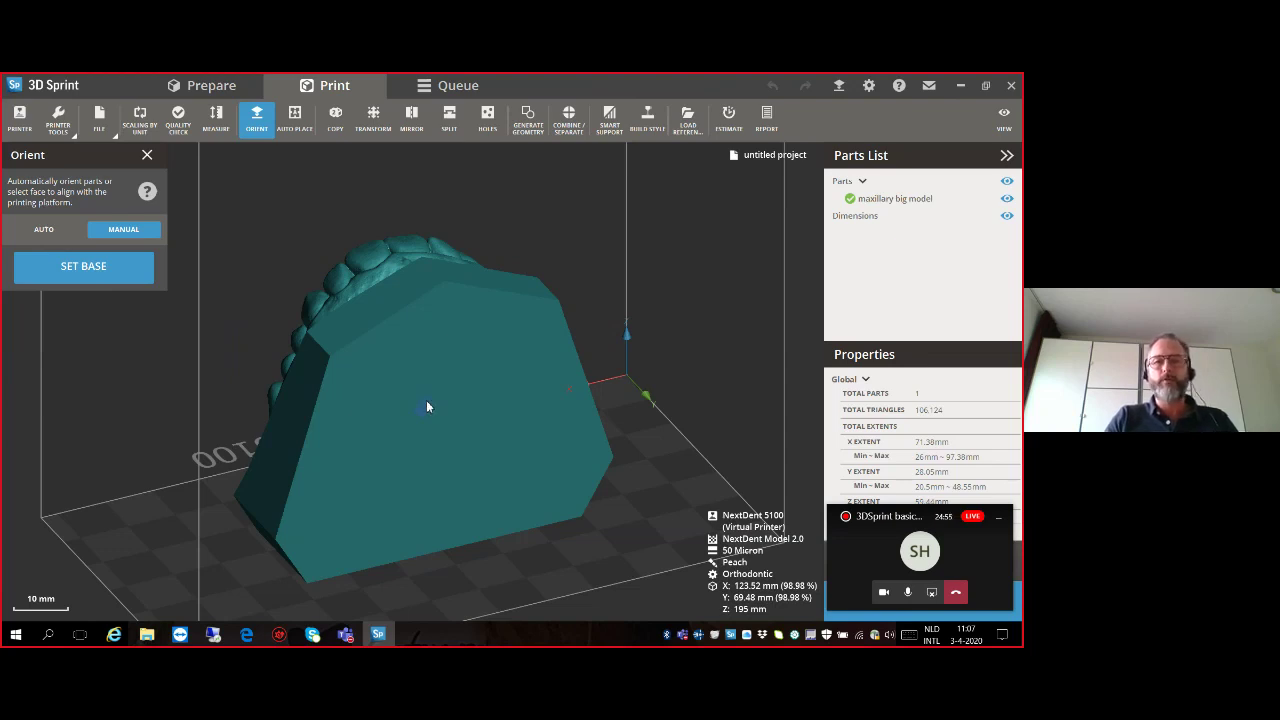
{"action": "left_click", "coordinate": [427, 403]}
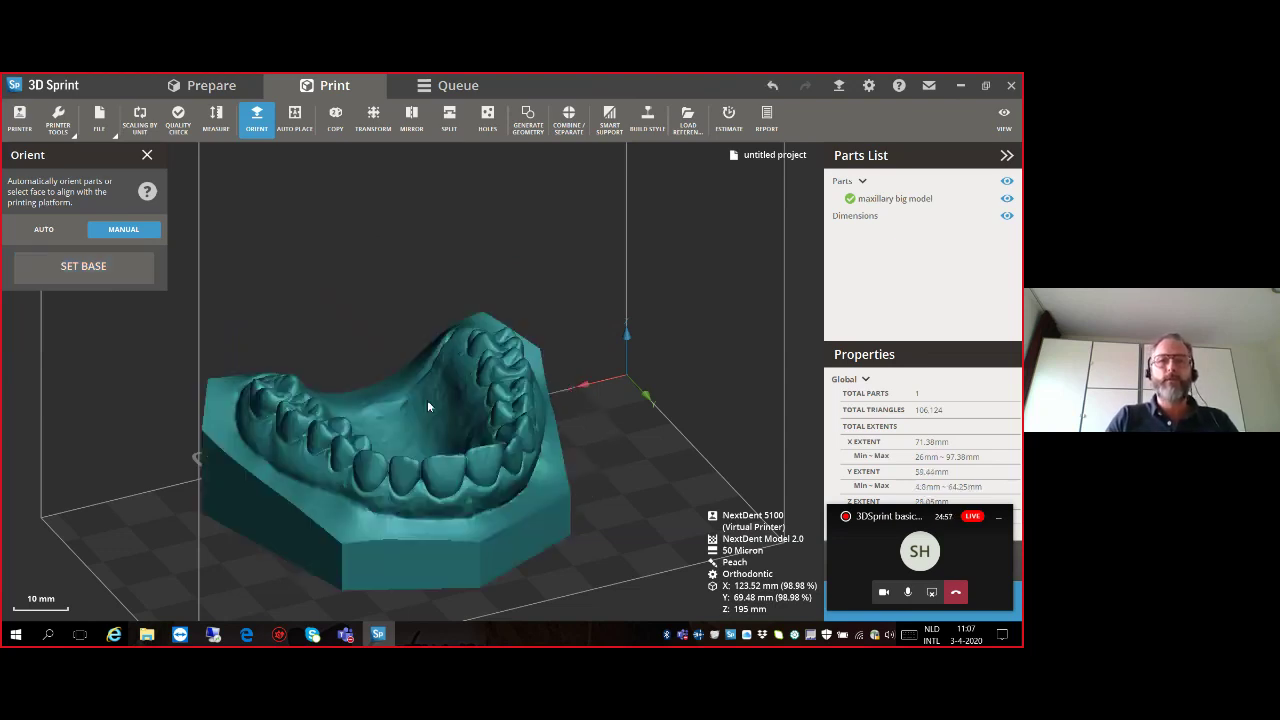
Examine the reoriented maxillary model from behind and above, including its teeth and palate, and close the Orient tool.
{"action": "right_click_drag", "start_coordinate": [411, 406], "coordinate": [411, 508]}
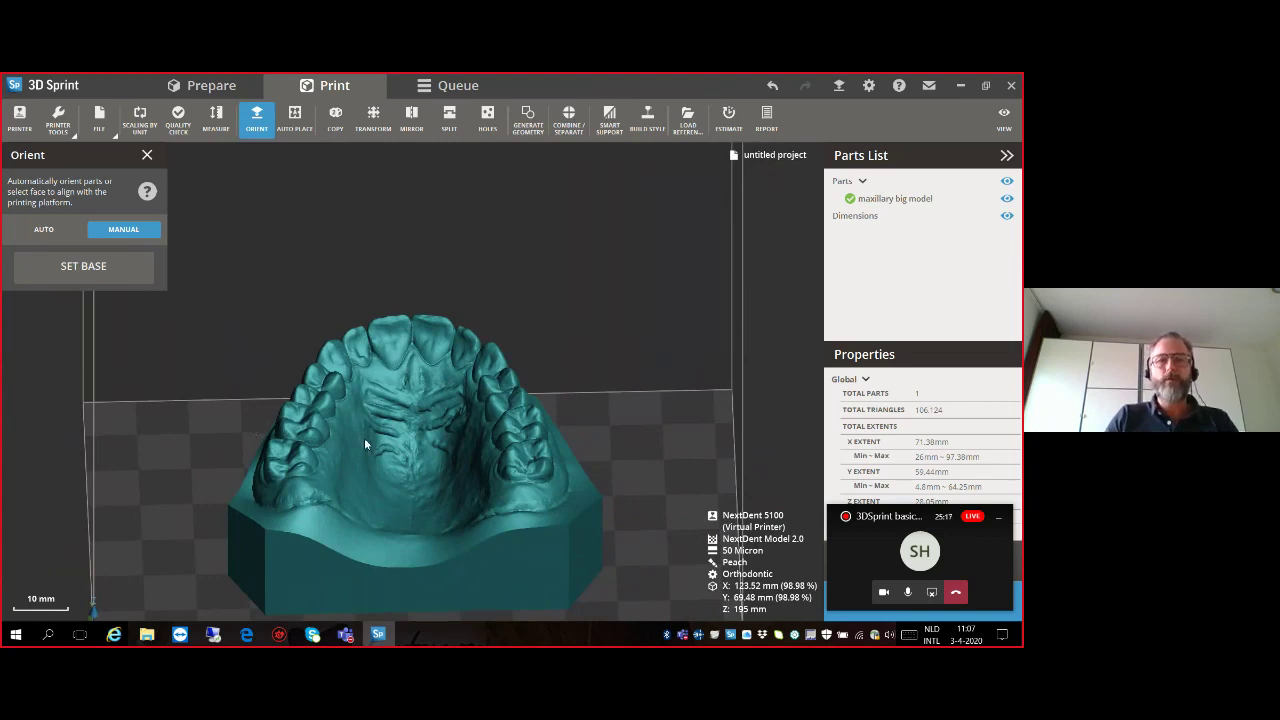
{"action": "middle_click_drag", "start_coordinate": [364, 438], "coordinate": [465, 322]}
{"action": "right_click_drag", "start_coordinate": [465, 322], "coordinate": [476, 433]}
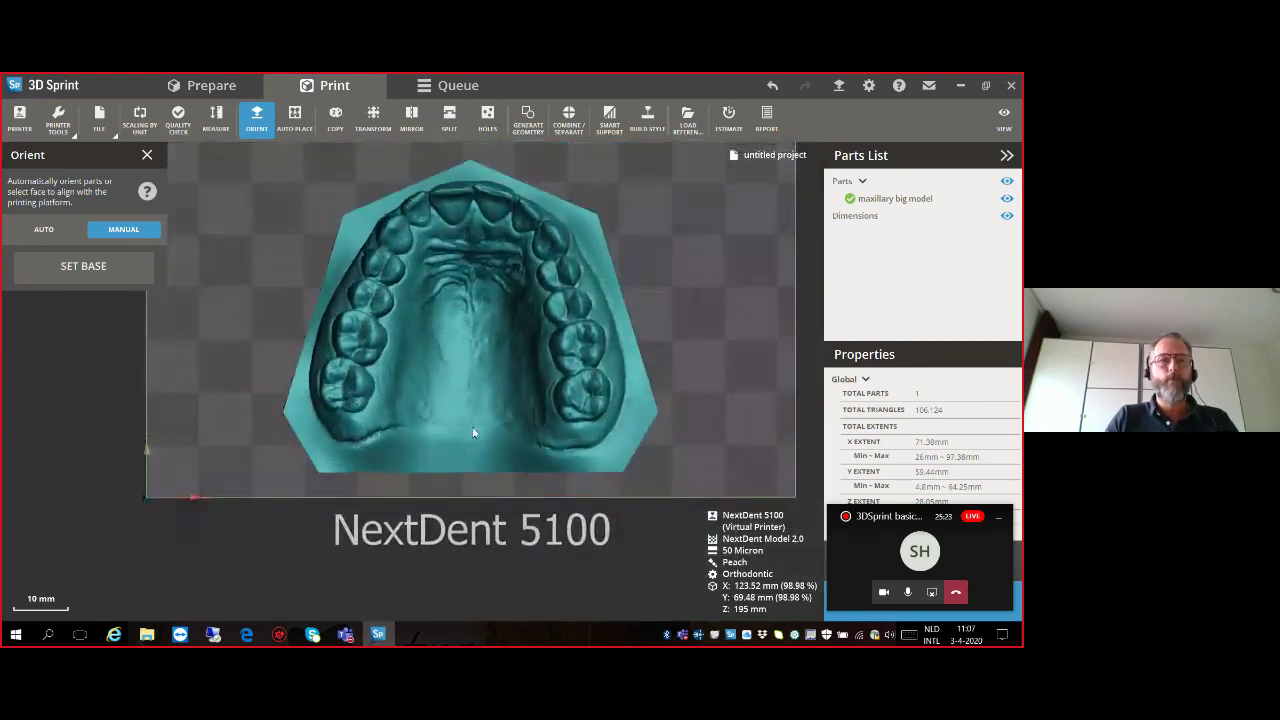
{"action": "right_click_drag", "start_coordinate": [440, 324], "coordinate": [457, 375]}
{"action": "right_click_drag", "start_coordinate": [448, 296], "coordinate": [447, 378]}
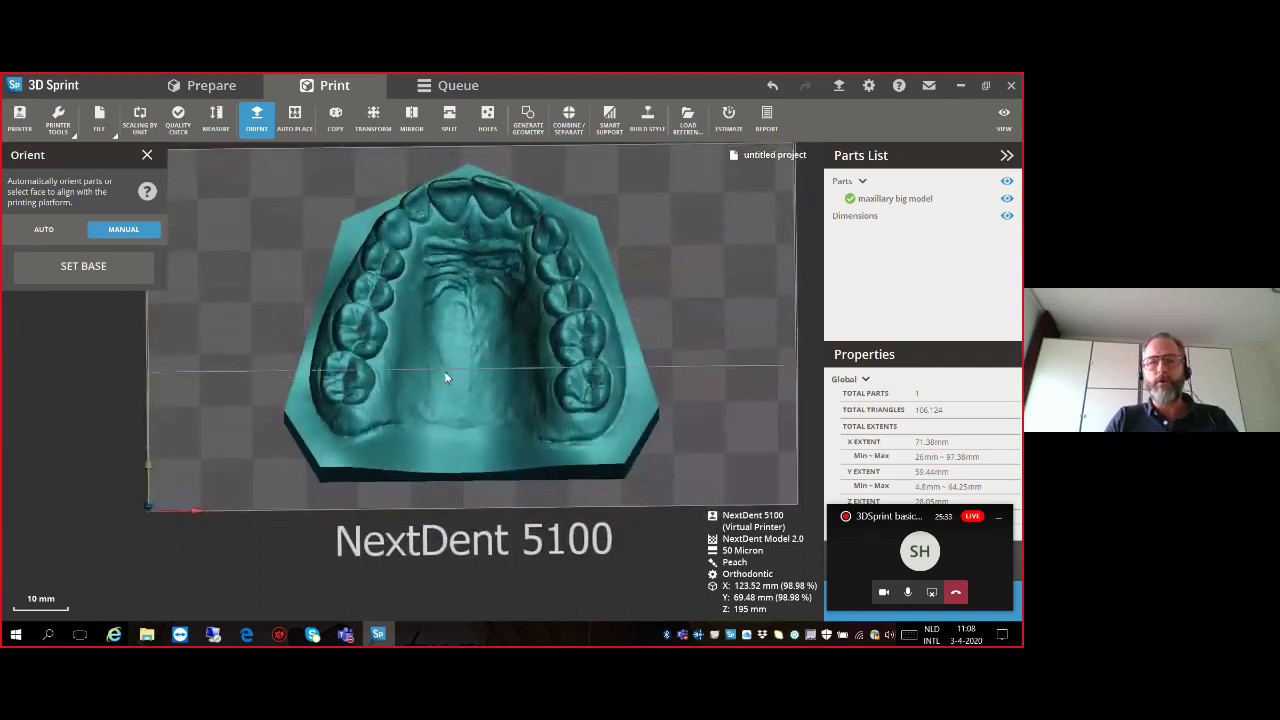
{"action": "right_click_drag", "start_coordinate": [448, 324], "coordinate": [450, 342]}
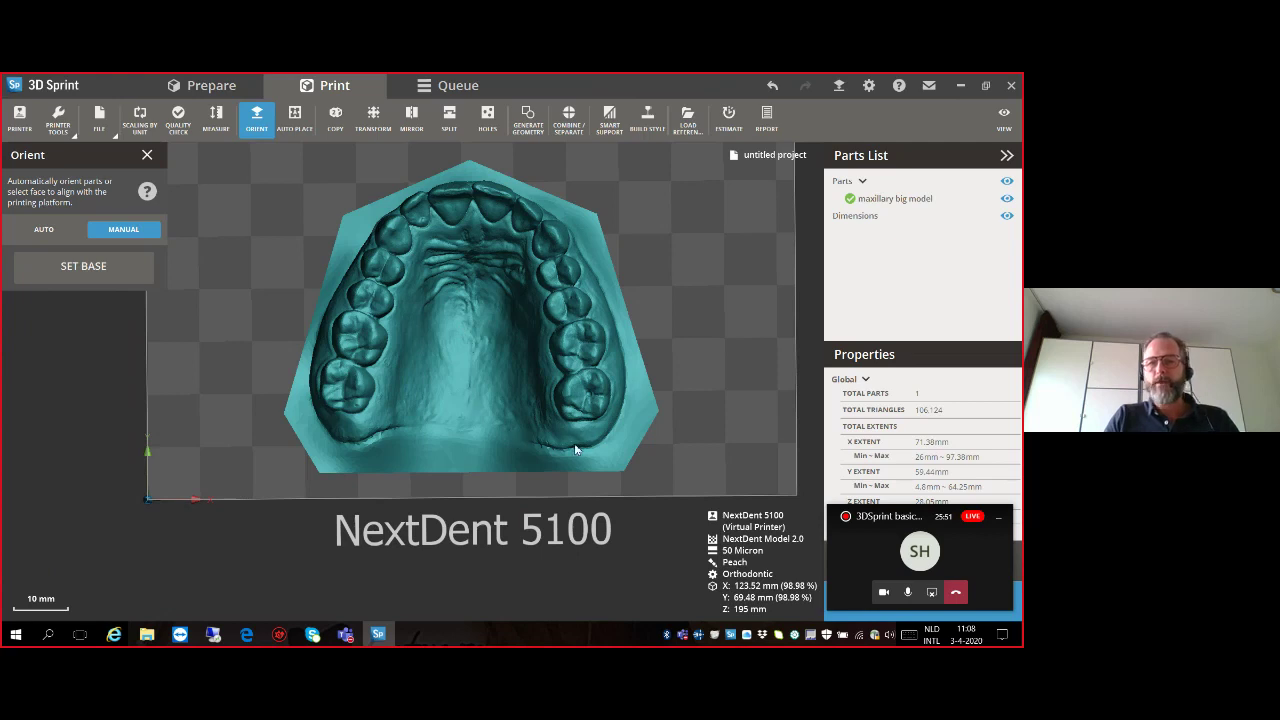
{"action": "left_click", "coordinate": [147, 154]}
Draw a line cut on the maxillary model just outside the teeth, following the arch from one back corner to the other.
{"action": "right_click_drag", "start_coordinate": [423, 287], "coordinate": [421, 295]}
{"action": "left_click", "coordinate": [420, 290]}
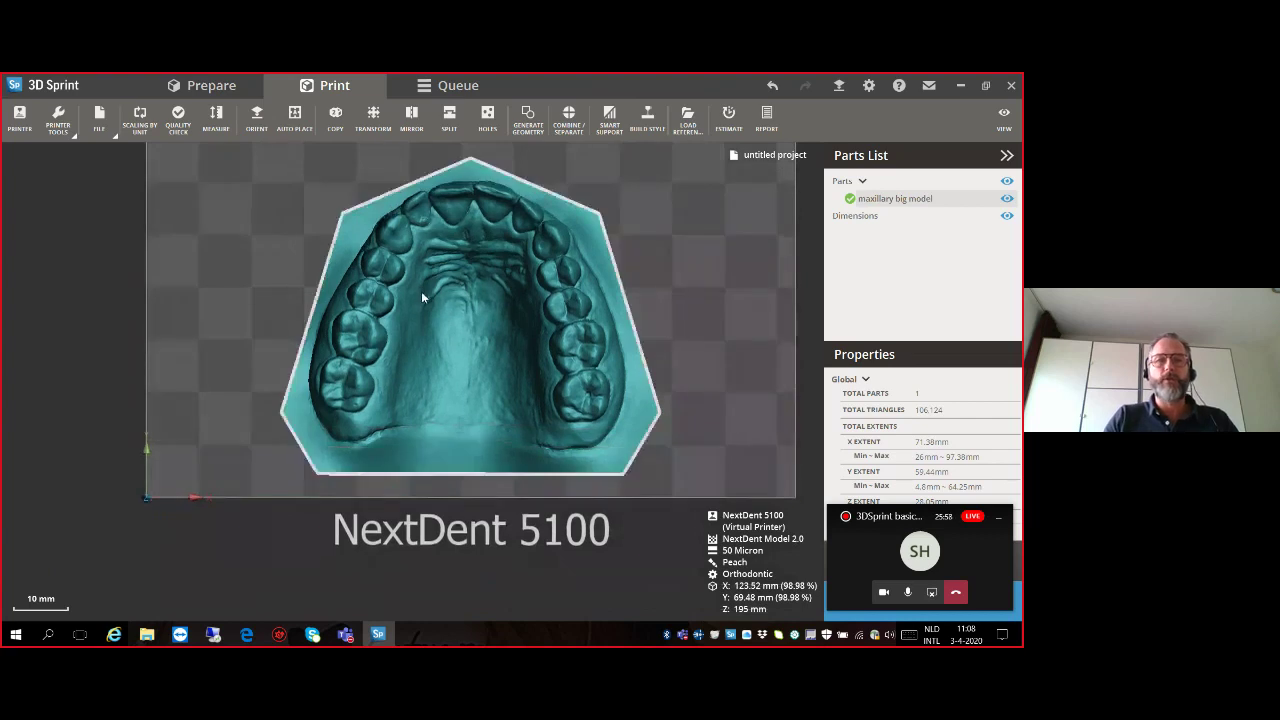
{"action": "left_click", "coordinate": [451, 127]}
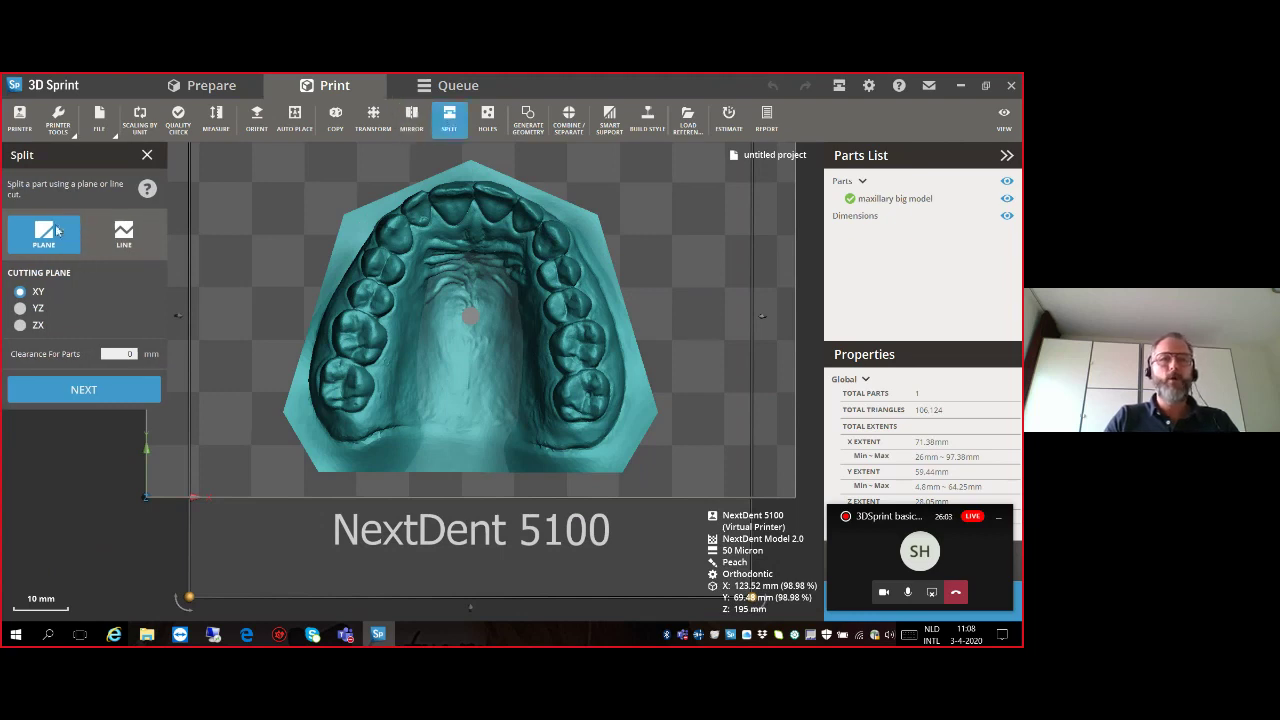
{"action": "left_click", "coordinate": [108, 240]}
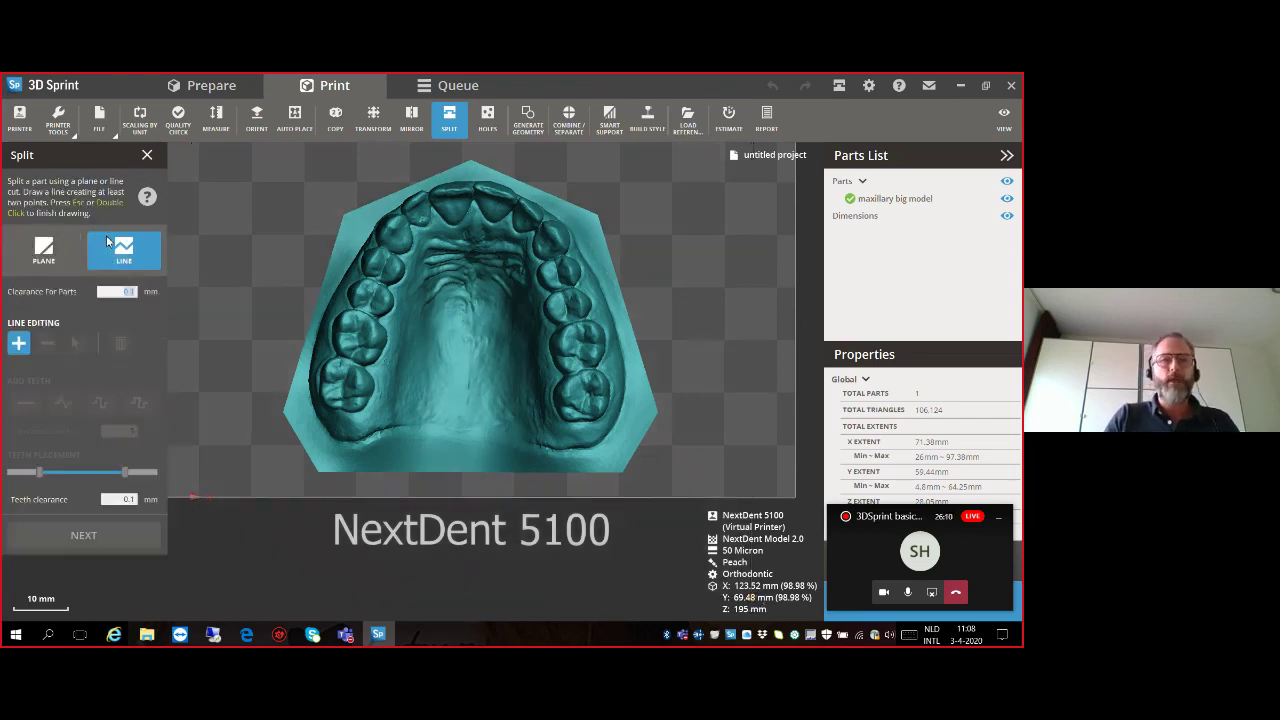
{"action": "left_click", "coordinate": [293, 442]}
{"action": "left_click", "coordinate": [310, 357]}
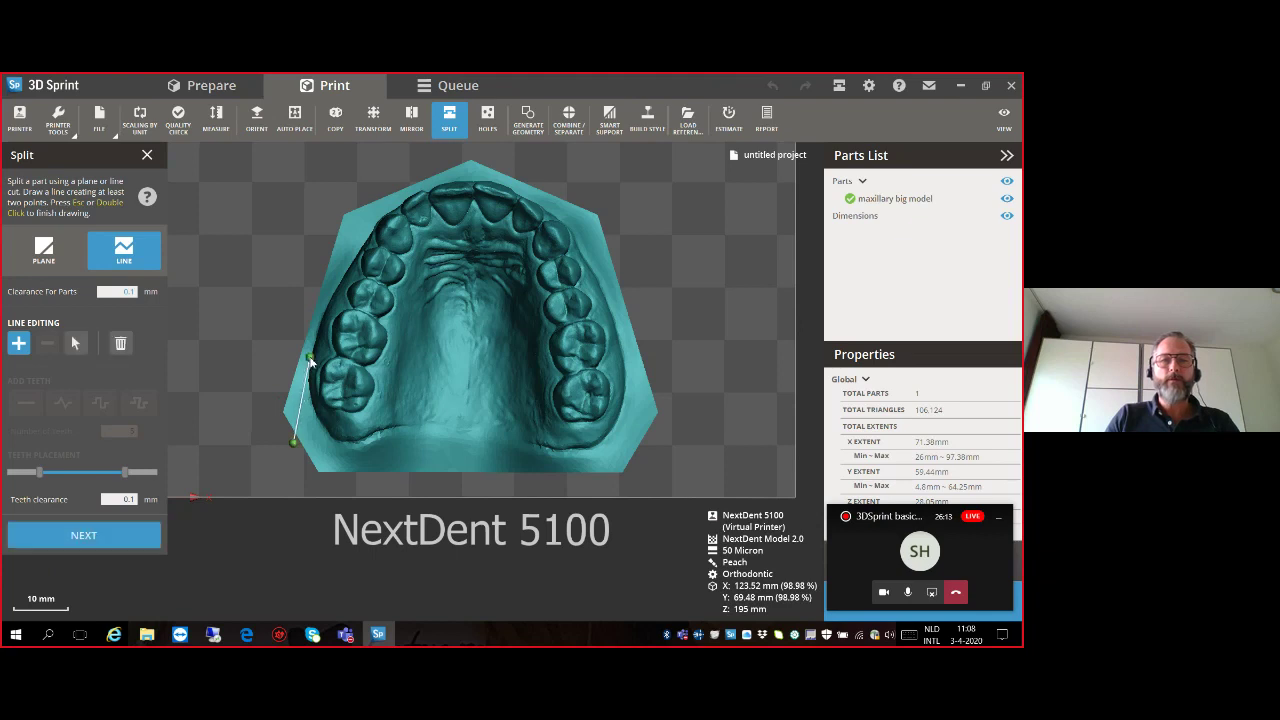
{"action": "left_click", "coordinate": [357, 236]}
{"action": "left_click", "coordinate": [385, 203]}
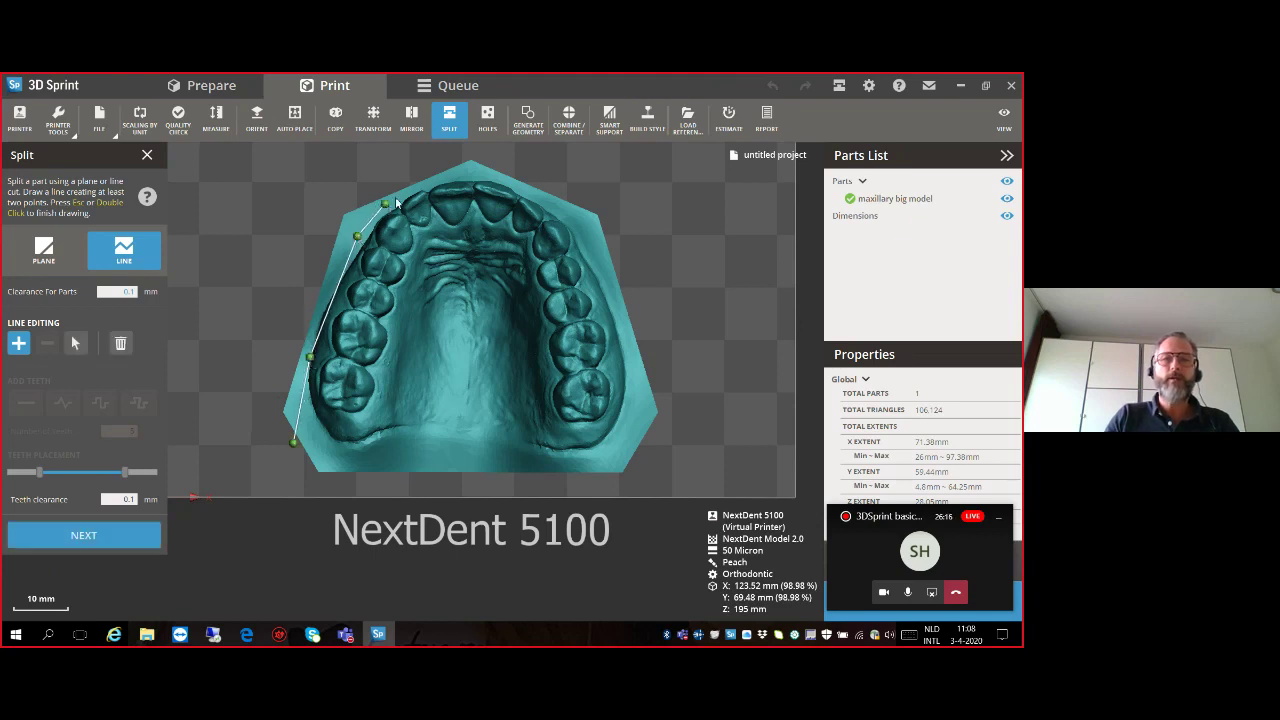
{"action": "left_click", "coordinate": [476, 176]}
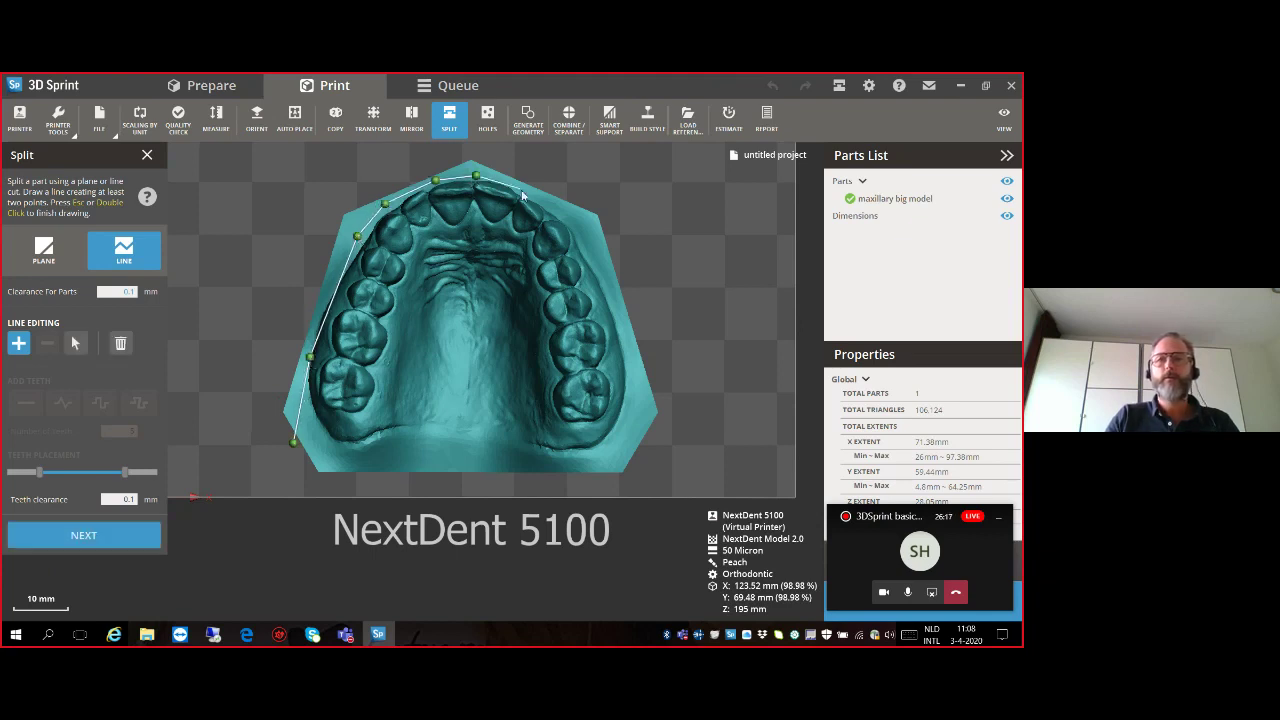
{"action": "left_click", "coordinate": [576, 229]}
{"action": "left_click", "coordinate": [611, 296]}
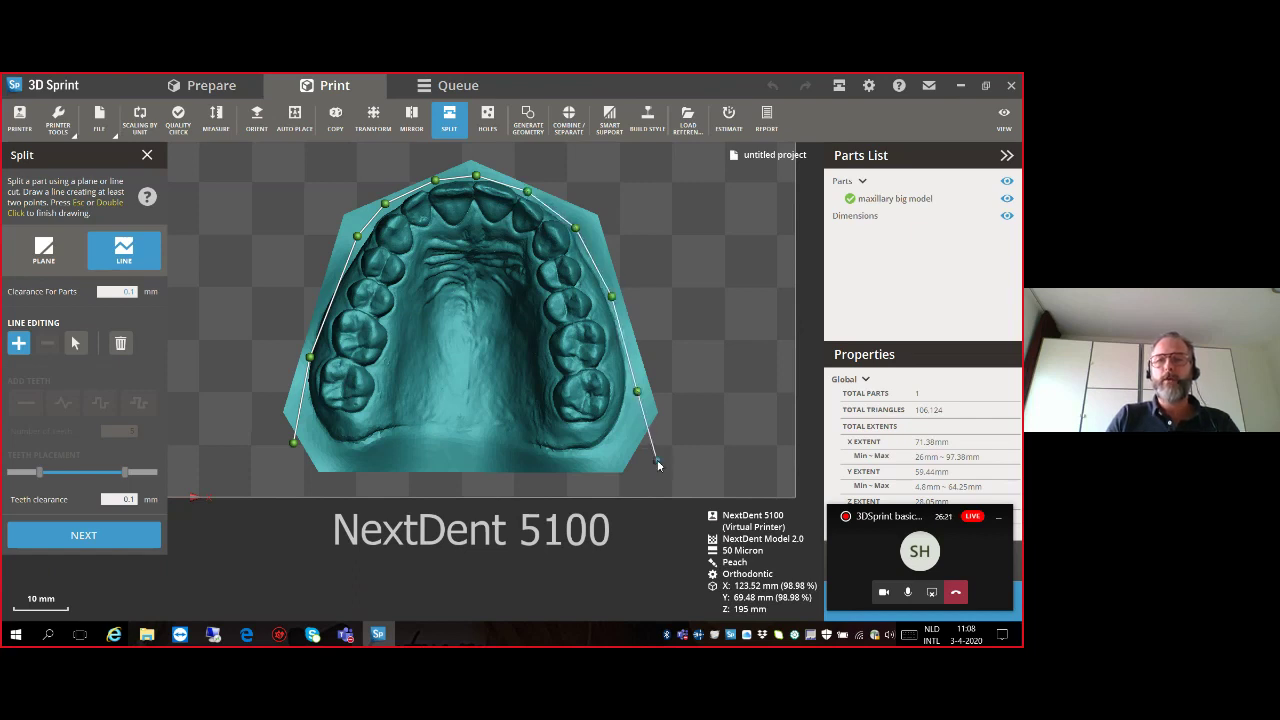
{"action": "double_click", "coordinate": [658, 462]}
Apply the line split with 0.1 mm part clearance and delete the outer rim piece, maxillary big model_Split1.
{"action": "left_click", "coordinate": [123, 538]}
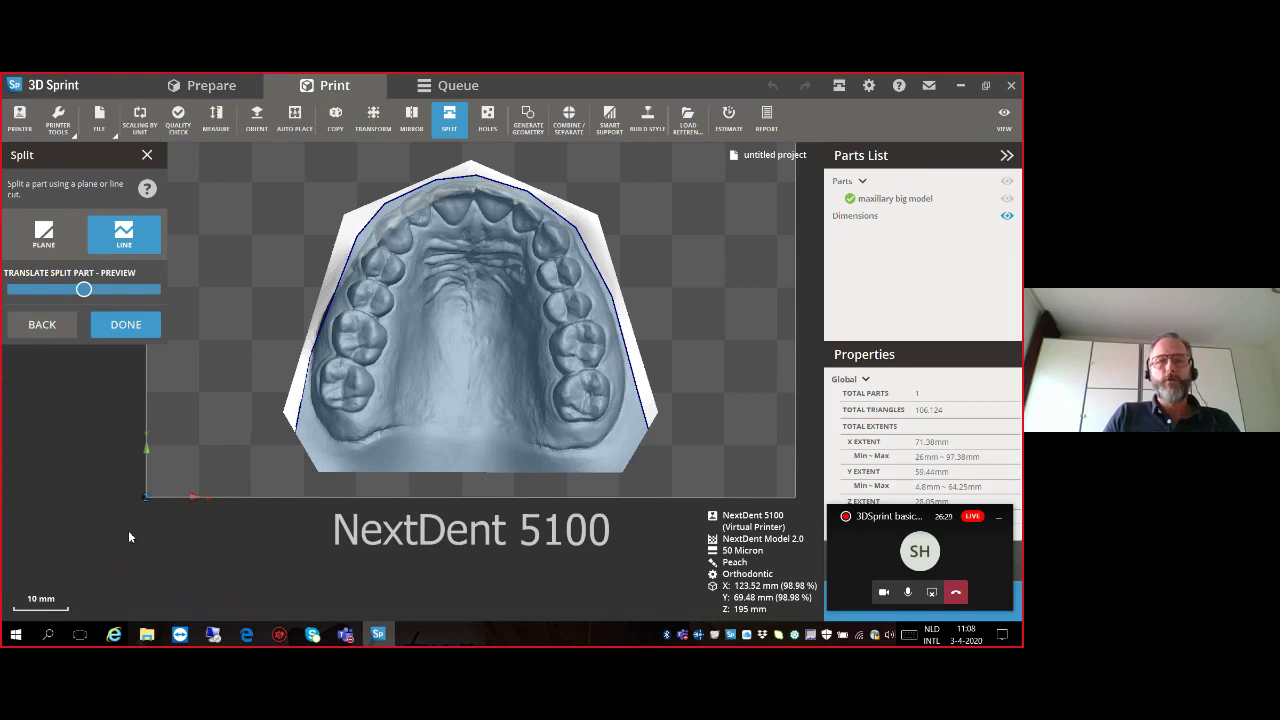
{"action": "left_click", "coordinate": [137, 329]}
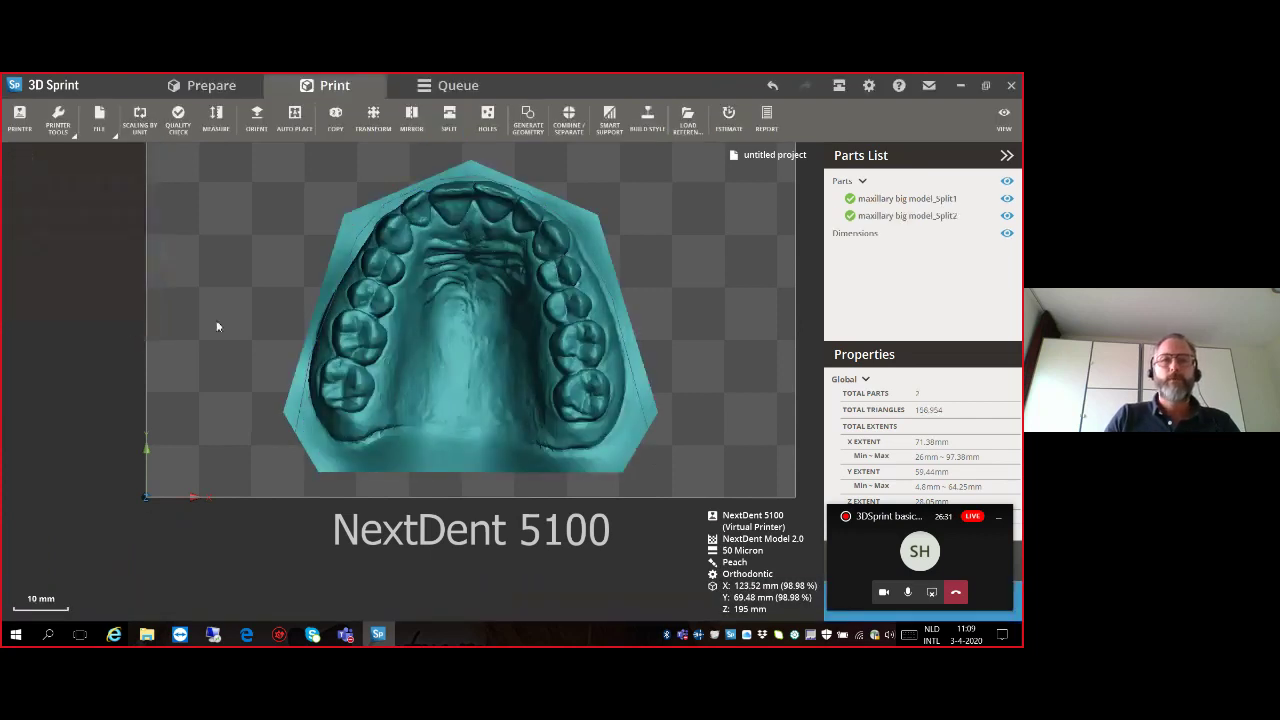
{"action": "left_click", "coordinate": [314, 320]}
{"action": "left_click", "coordinate": [314, 333]}
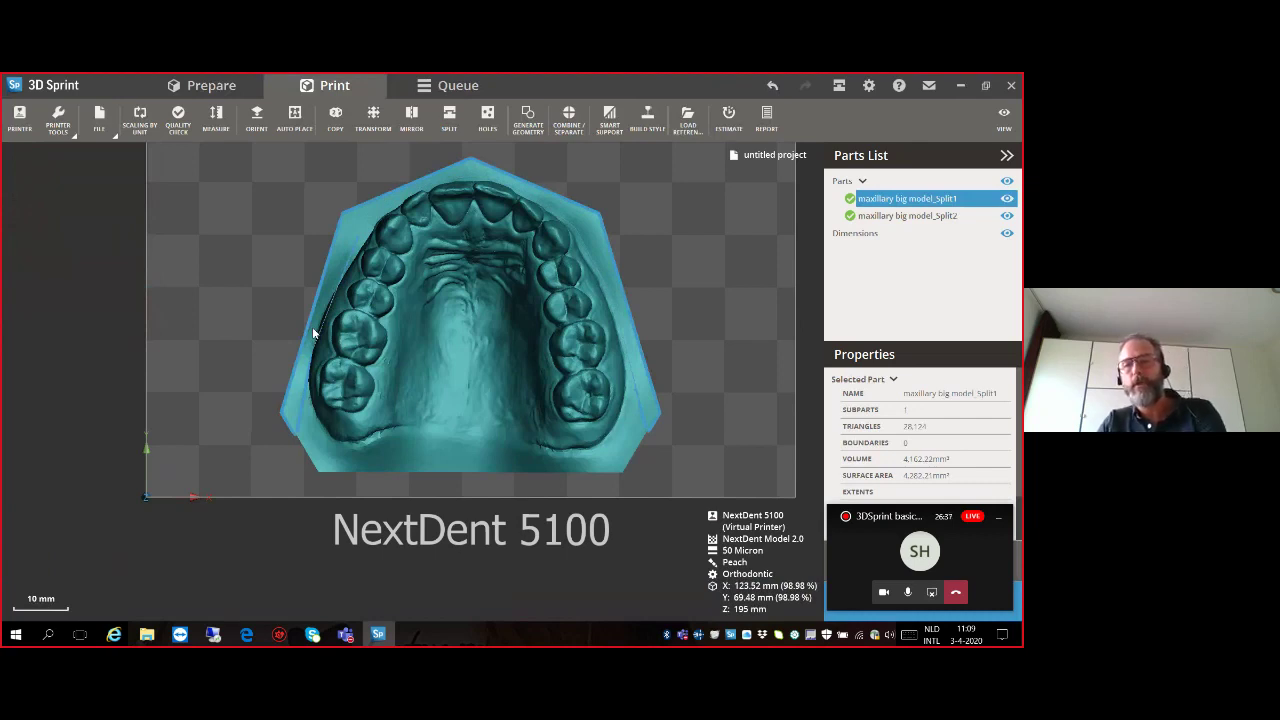
{"action": "key", "text": "Delete"}
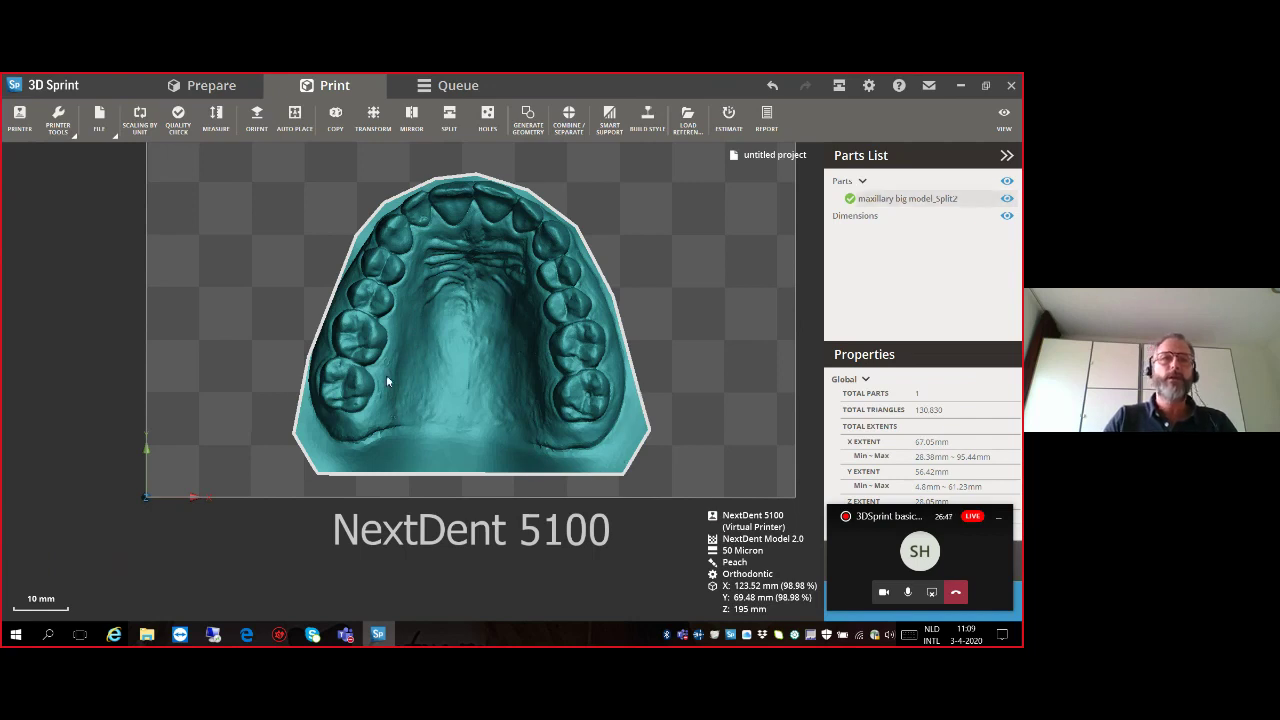
Draw a second line cut behind the rear molars and along the inner side of the teeth, separating the palate from the arch.
{"action": "left_click", "coordinate": [447, 128]}
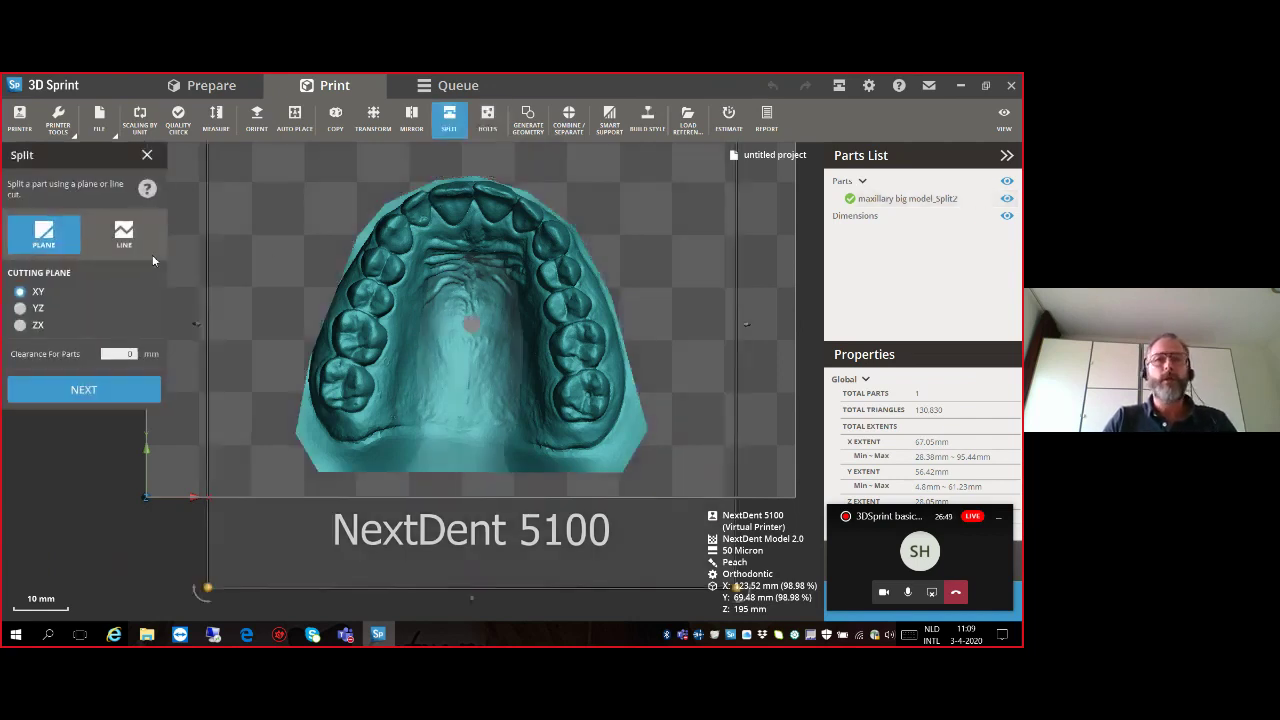
{"action": "left_click", "coordinate": [126, 240]}
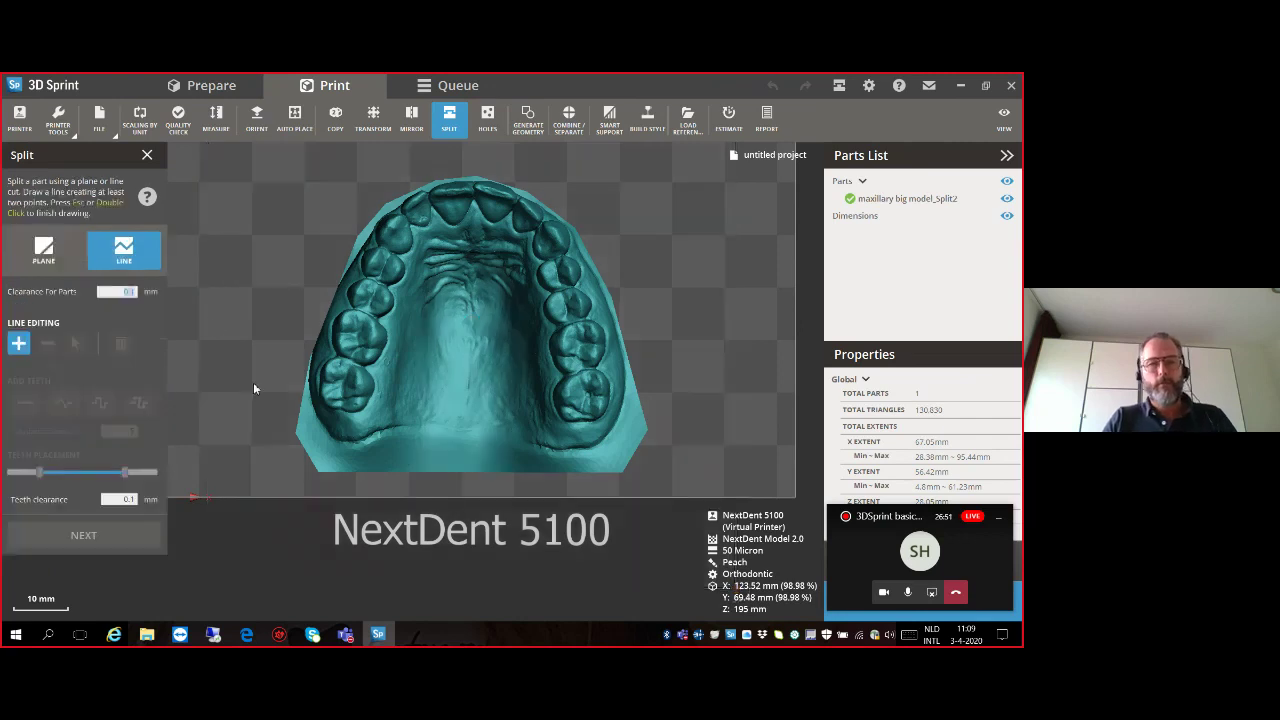
{"action": "left_click", "coordinate": [288, 407]}
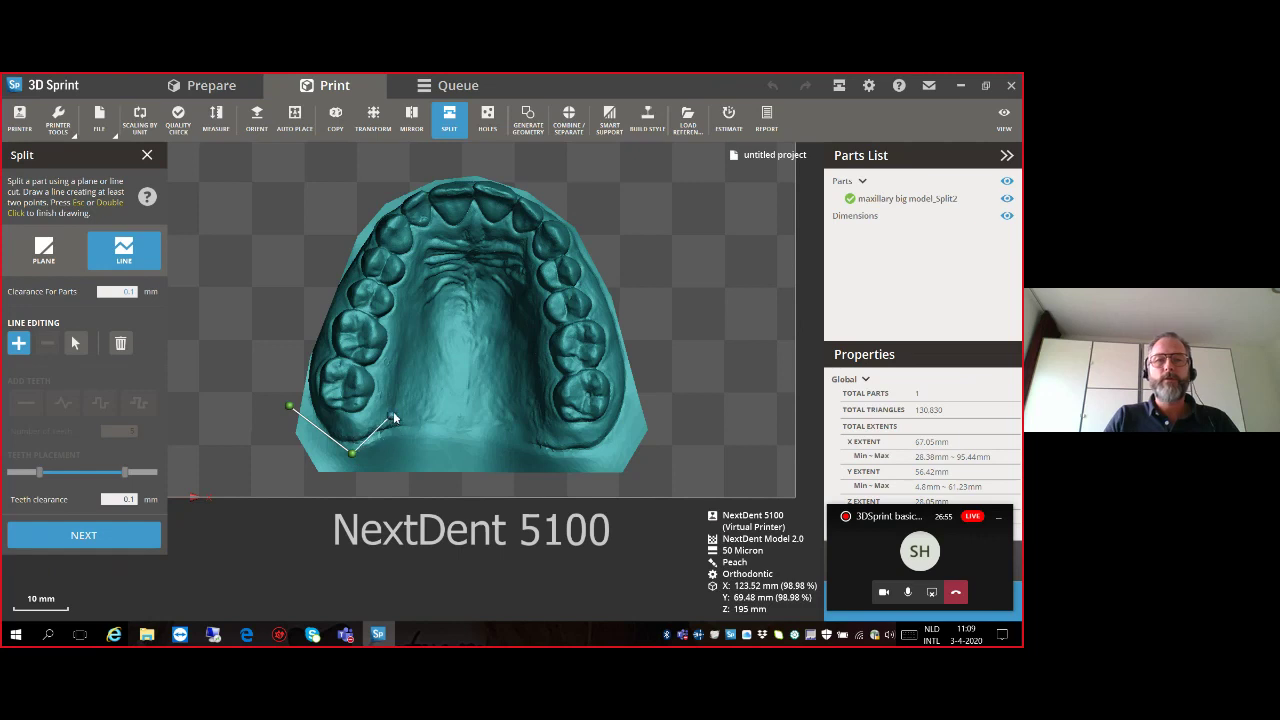
{"action": "left_click", "coordinate": [403, 325]}
{"action": "left_click", "coordinate": [418, 263]}
{"action": "left_click", "coordinate": [461, 245]}
{"action": "left_click", "coordinate": [501, 256]}
{"action": "left_click", "coordinate": [526, 316]}
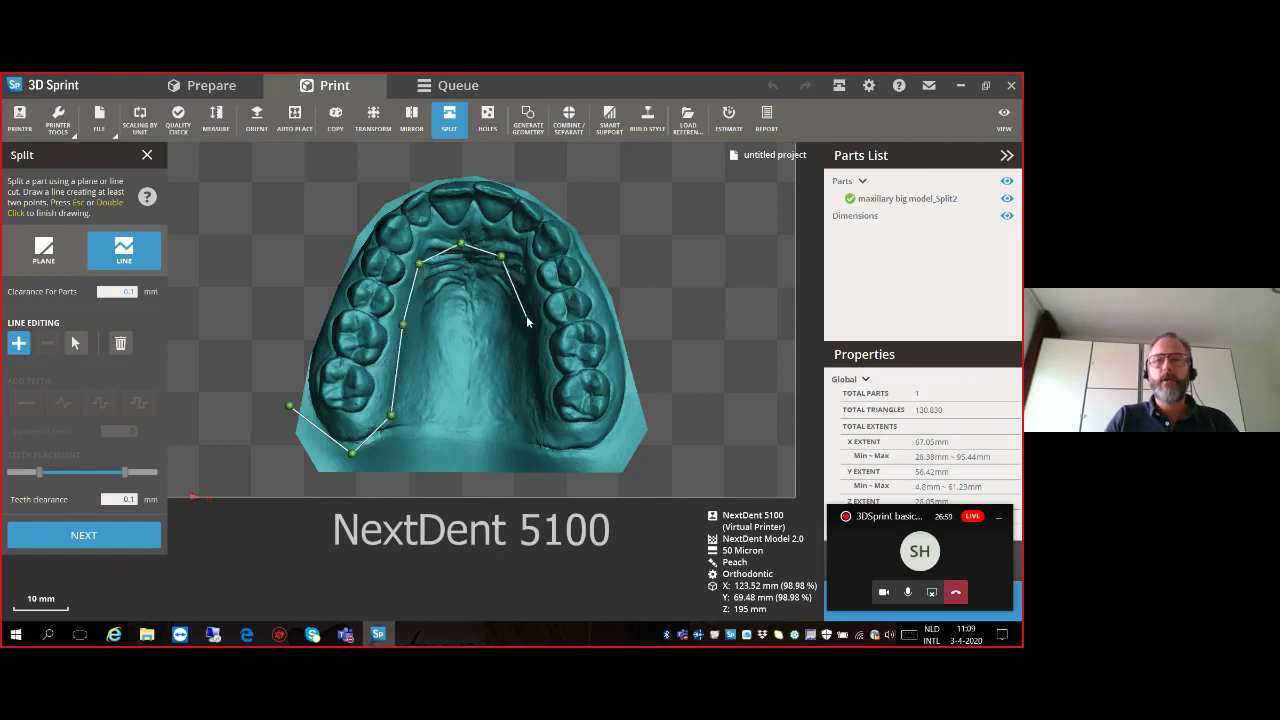
{"action": "left_click", "coordinate": [604, 447]}
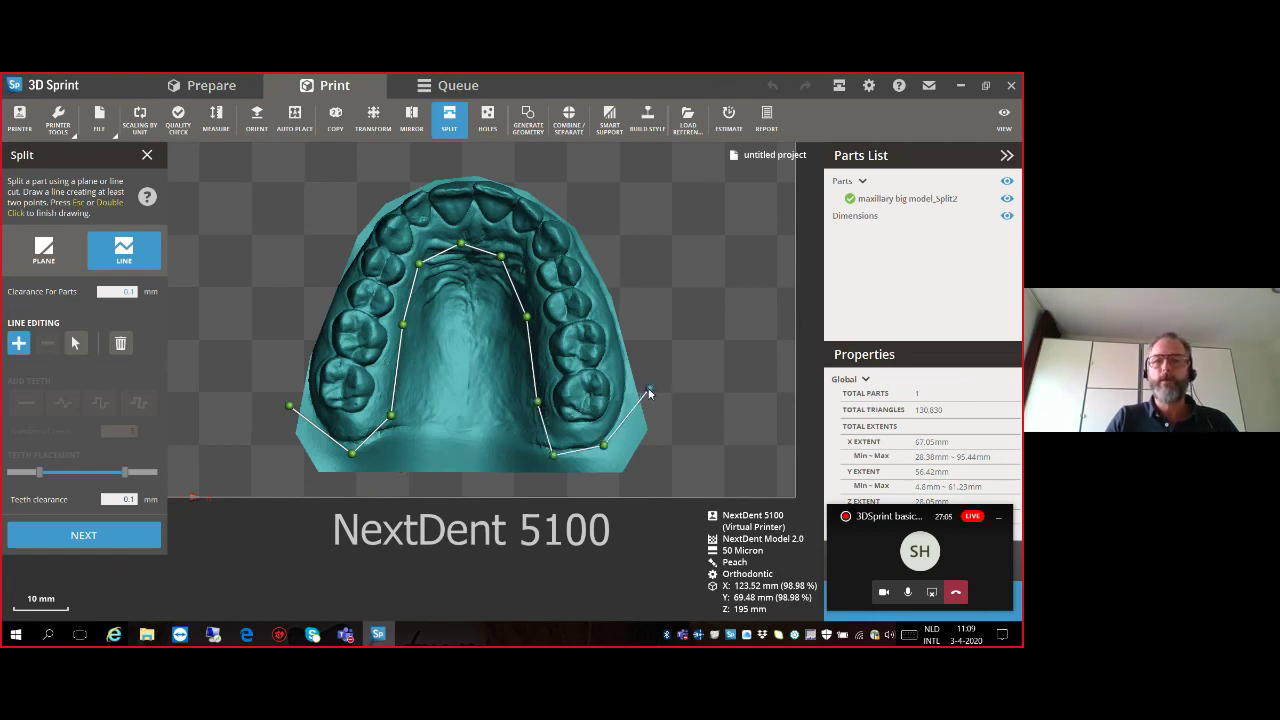
{"action": "left_click", "coordinate": [650, 388]}
{"action": "key", "text": "Escape"}
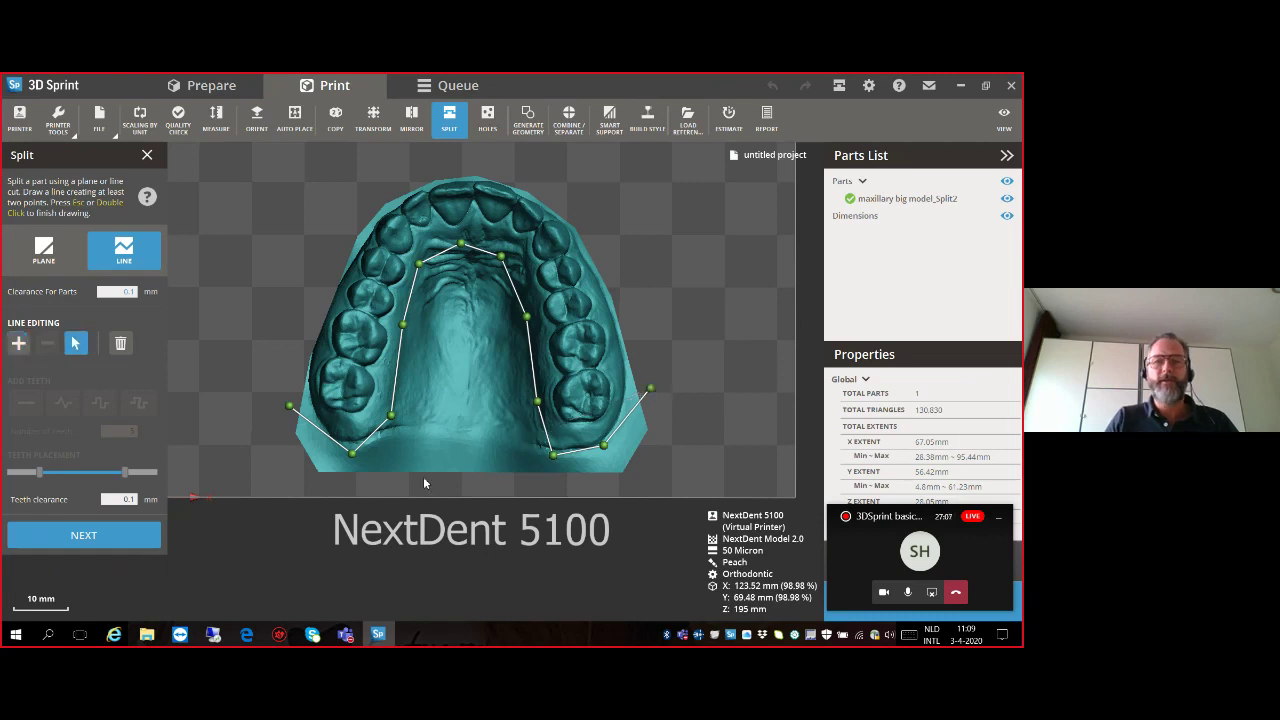
Apply the second line split and delete the palate and back-base piece, leaving the horseshoe-shaped arch.
{"action": "left_click", "coordinate": [62, 537]}
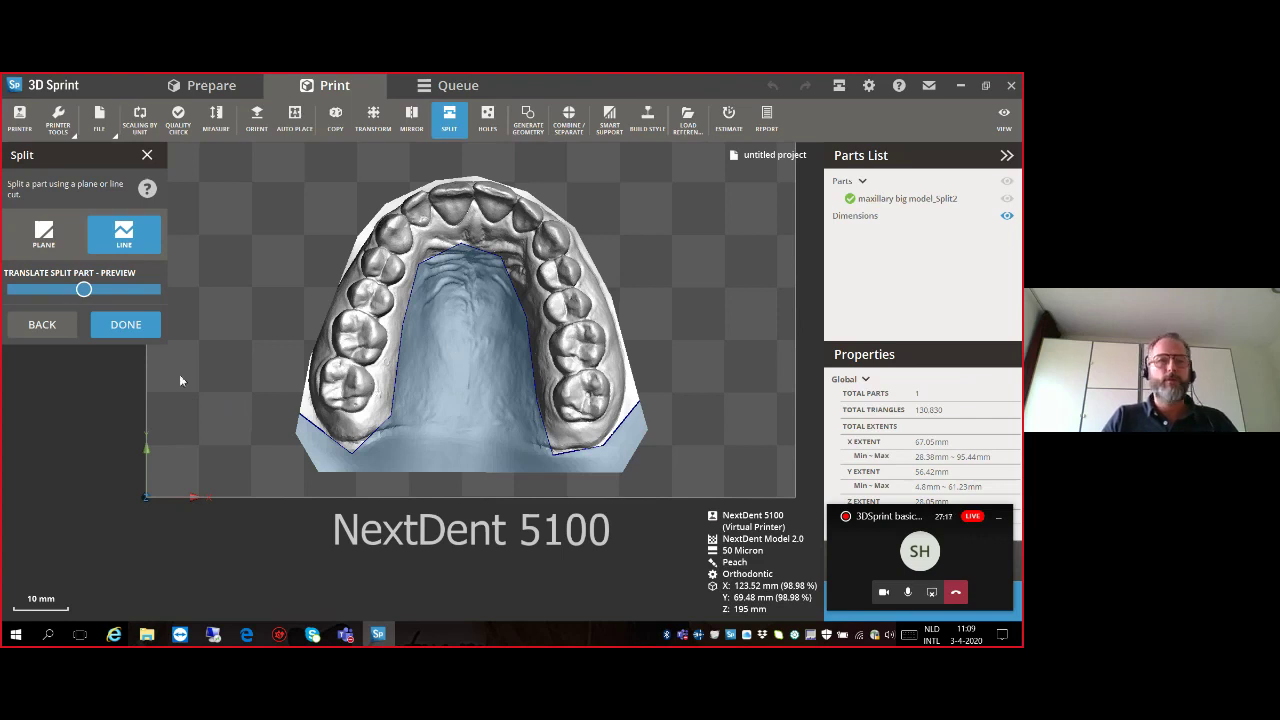
{"action": "left_click", "coordinate": [127, 325]}
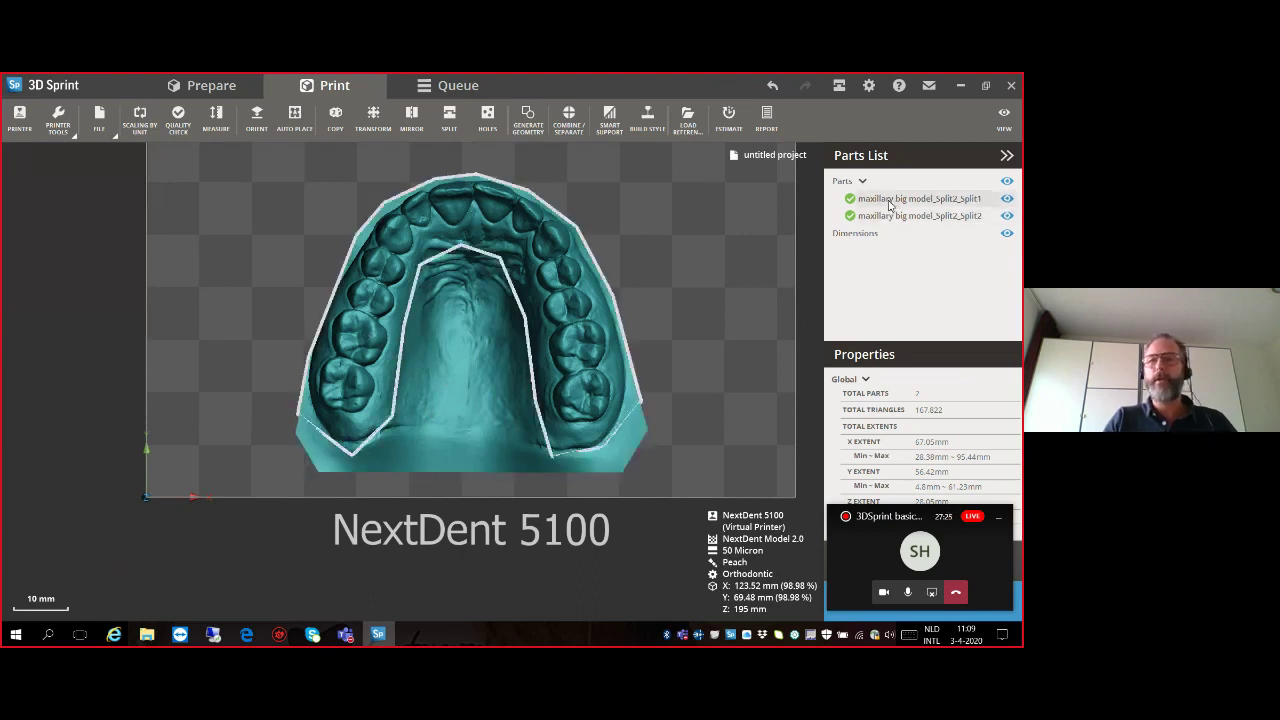
{"action": "left_click", "coordinate": [464, 395]}
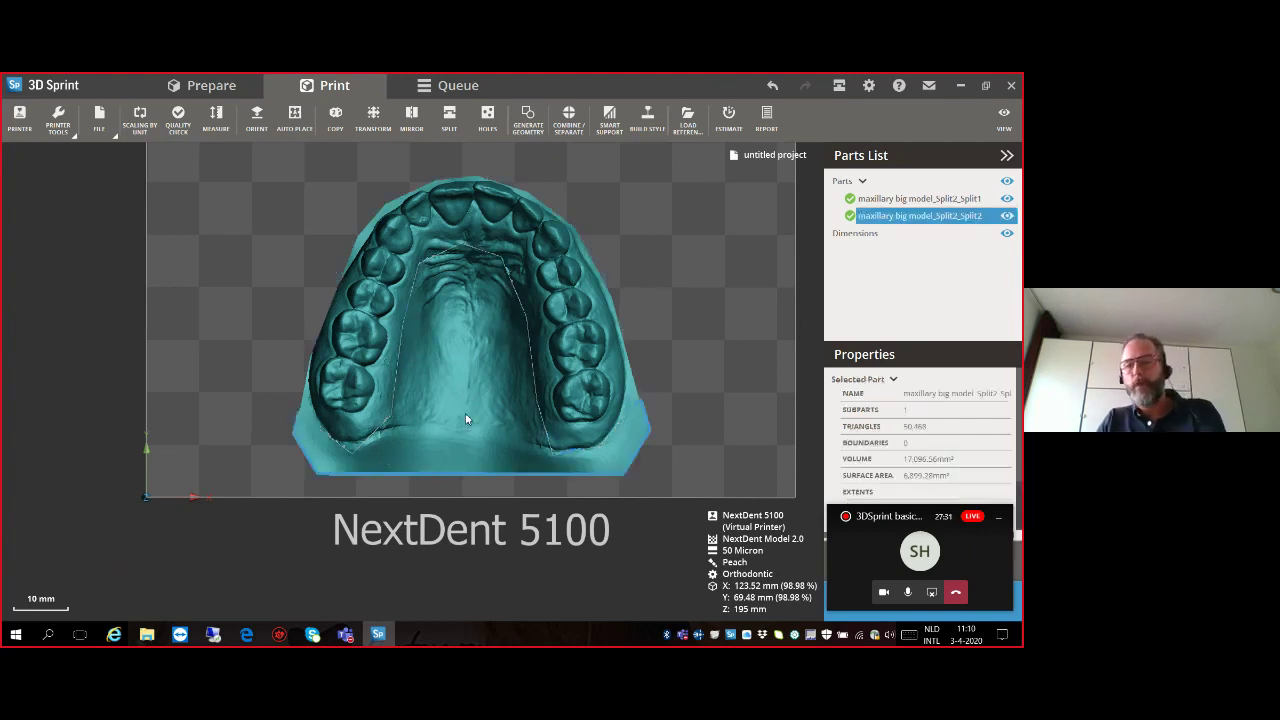
{"action": "key", "text": "Delete"}
{"action": "right_click_drag", "start_coordinate": [478, 429], "coordinate": [491, 362]}
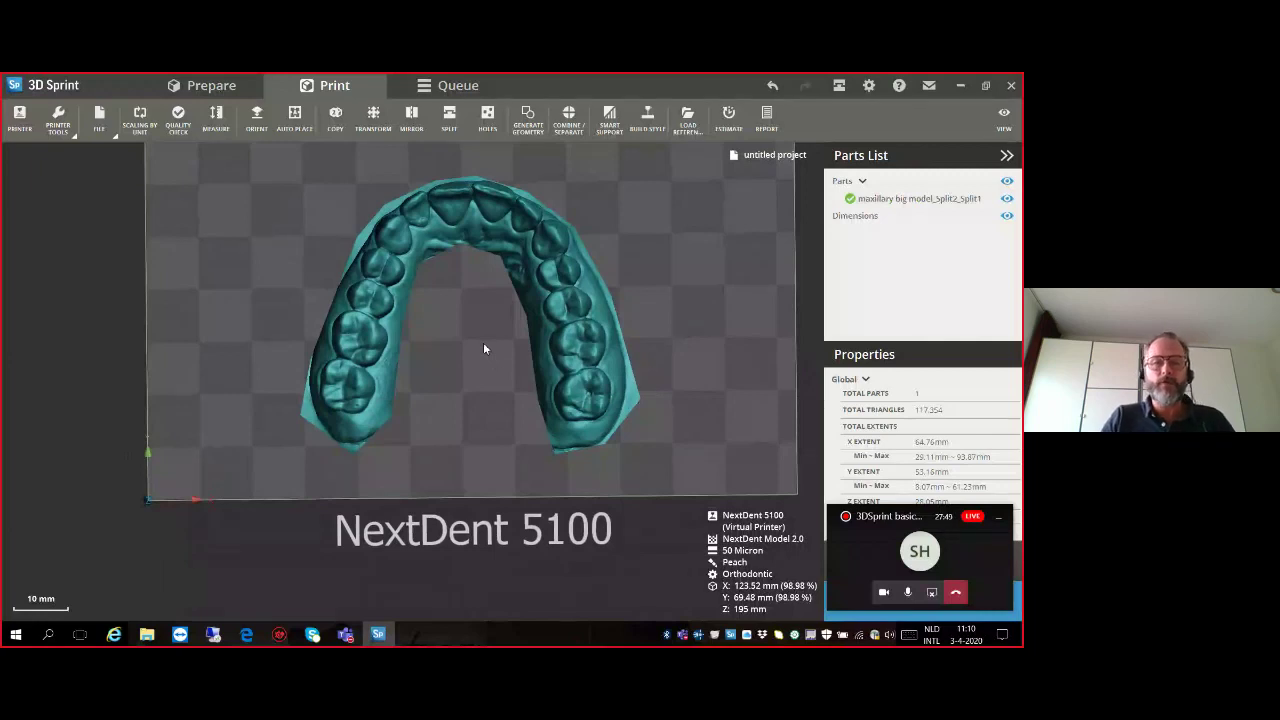
{"action": "left_click", "coordinate": [378, 374]}
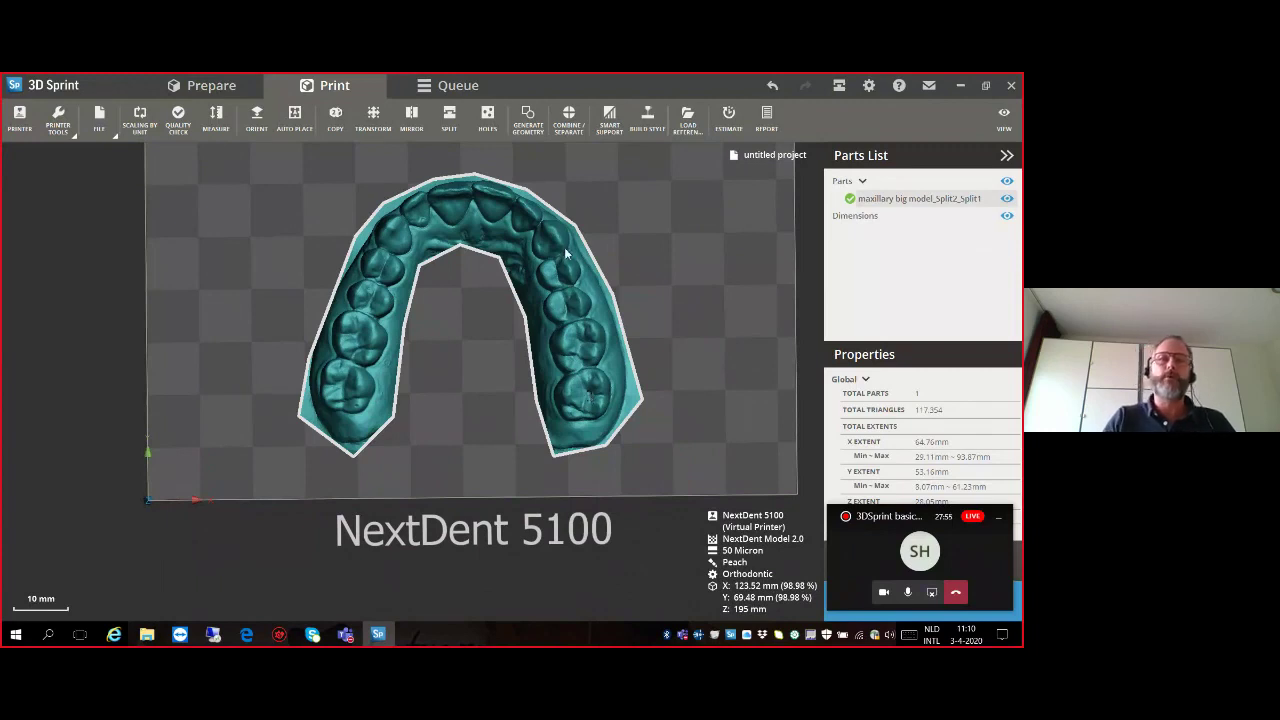
{"action": "left_click", "coordinate": [428, 263]}
{"action": "left_click", "coordinate": [394, 302]}
{"action": "left_click", "coordinate": [426, 311]}
{"action": "left_click", "coordinate": [386, 326]}
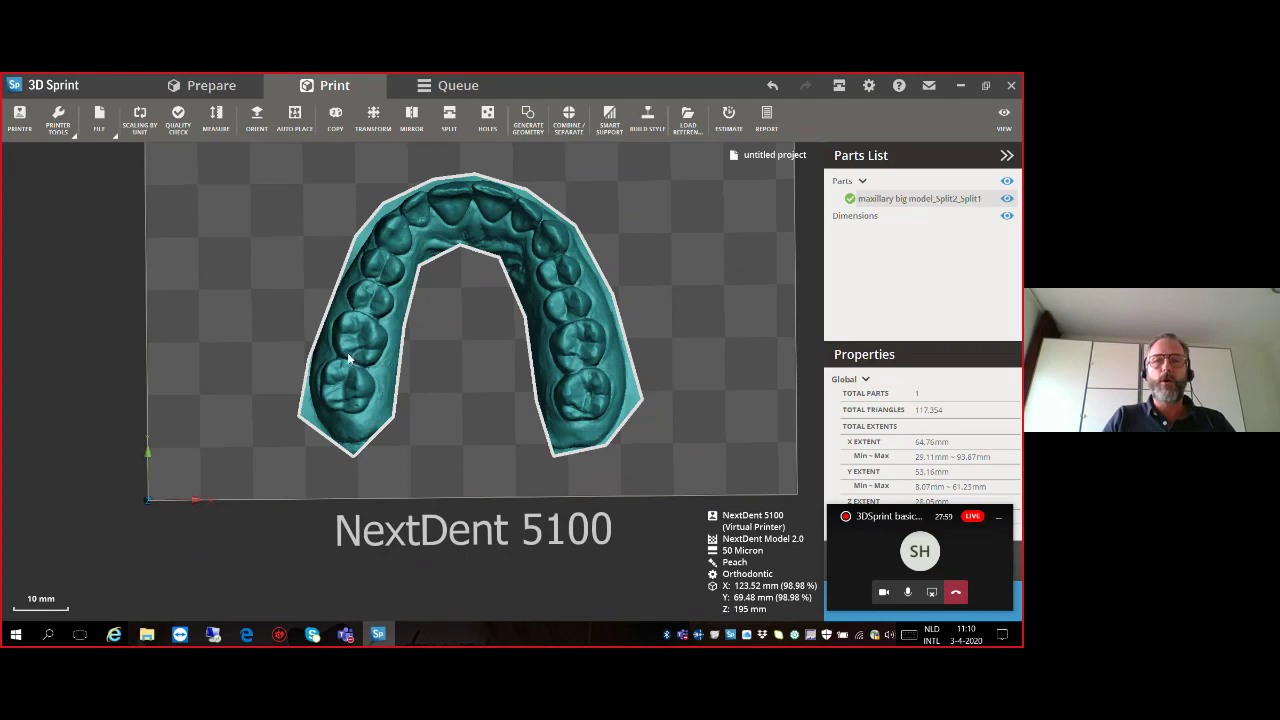
{"action": "left_click", "coordinate": [378, 349]}
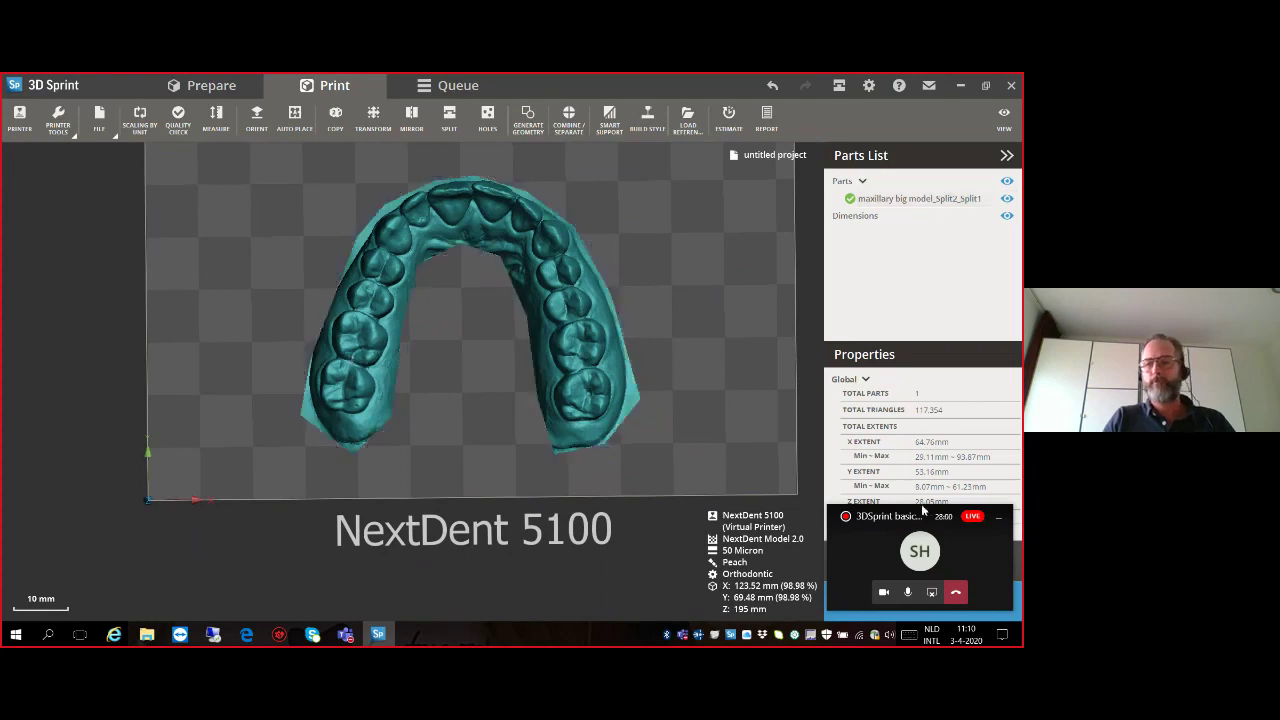
Hollow the horseshoe-shaped arch part with the preset distance and close the Holes tool without adding any drain holes.
{"action": "left_click", "coordinate": [1003, 519]}
{"action": "left_click", "coordinate": [601, 317]}
{"action": "left_click", "coordinate": [601, 342]}
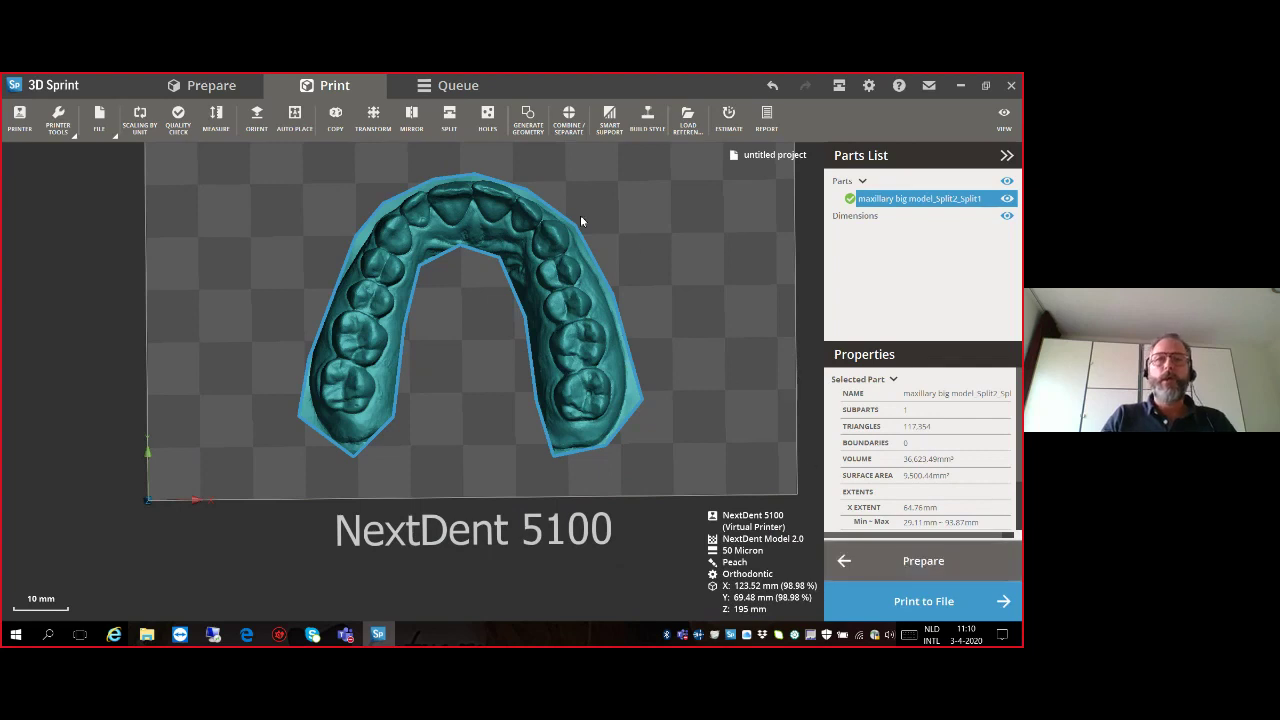
{"action": "left_click", "coordinate": [487, 118]}
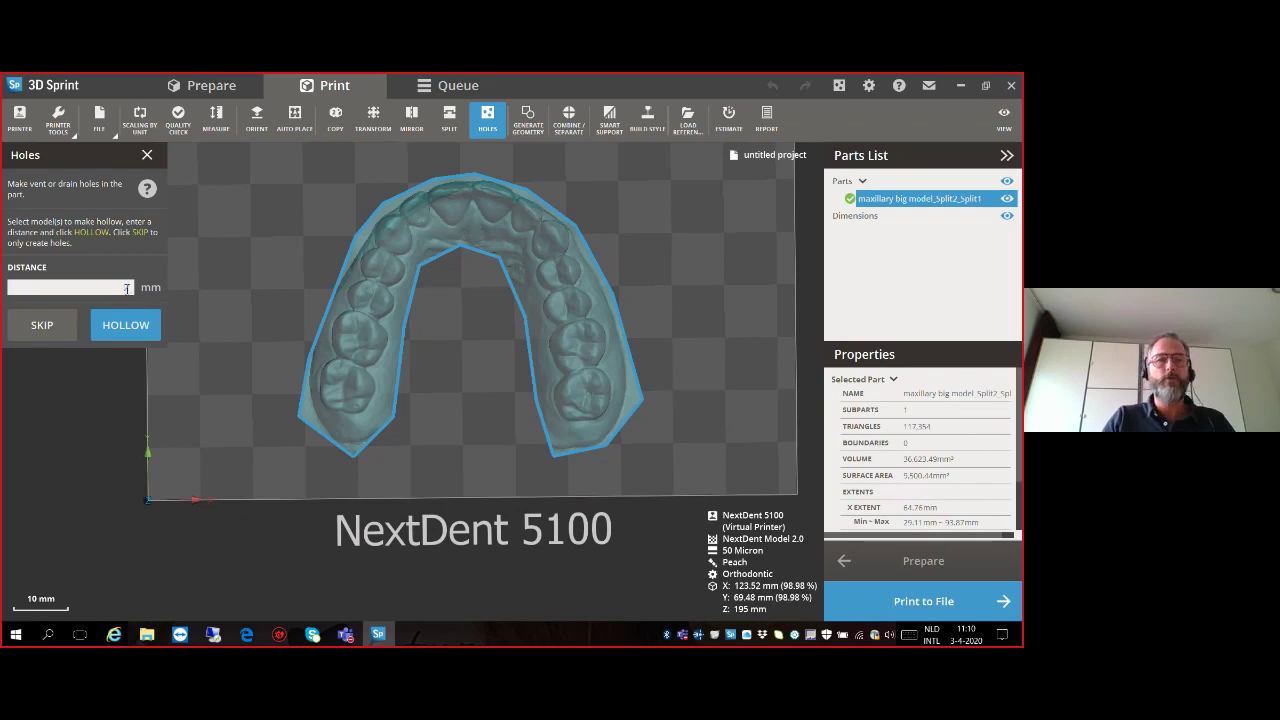
{"action": "left_click", "coordinate": [142, 330]}
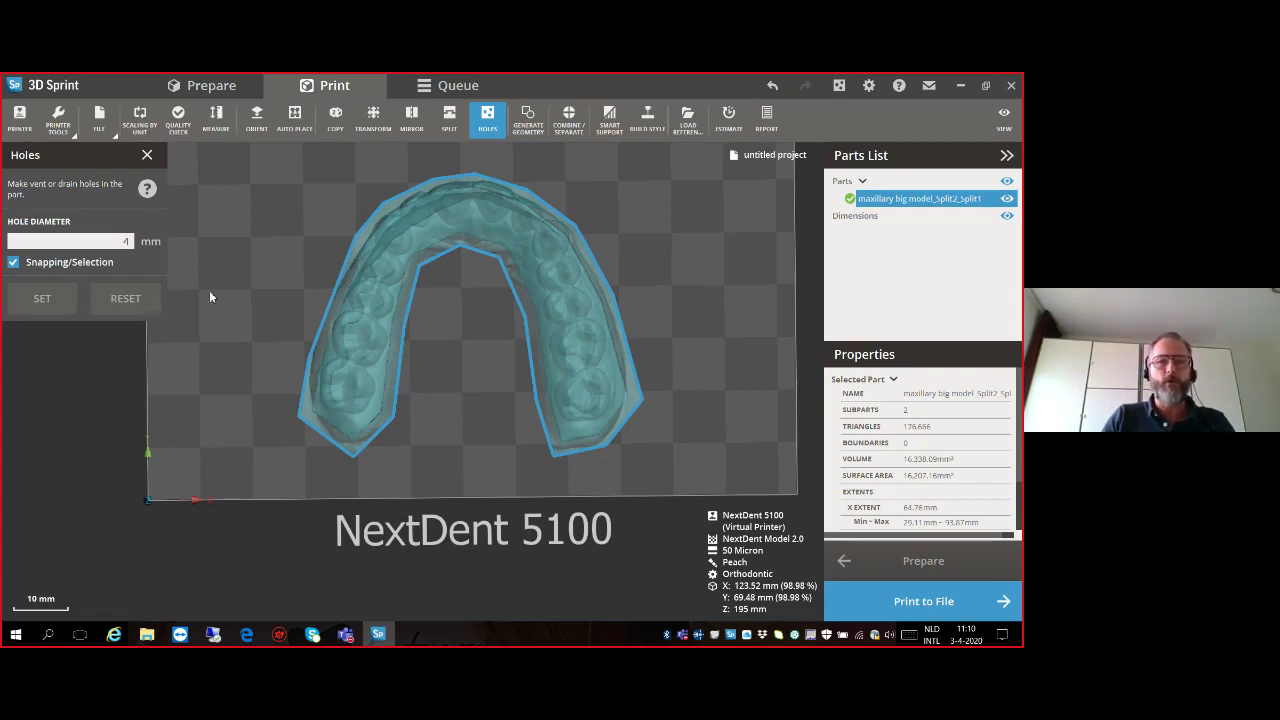
{"action": "left_click", "coordinate": [147, 155]}
Switch the view shading to transparent for the hollowed arch part.
{"action": "right_click_drag", "start_coordinate": [416, 398], "coordinate": [431, 376]}
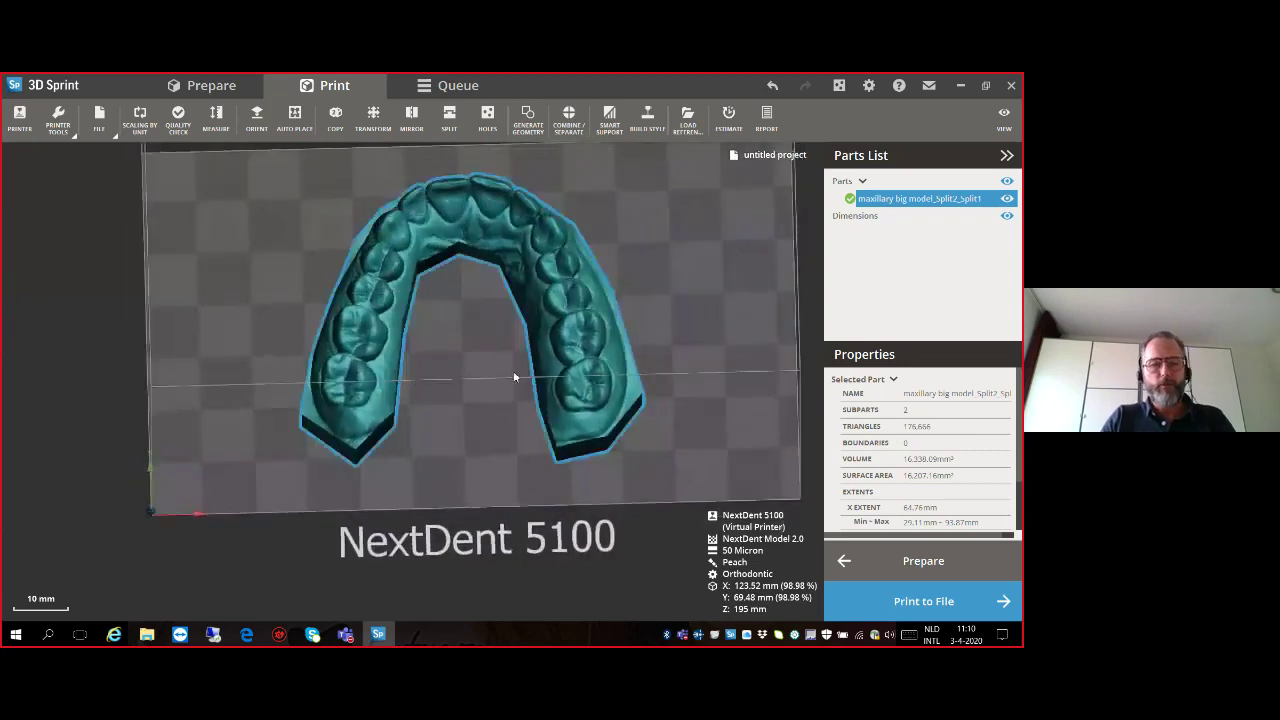
{"action": "middle_click_drag", "start_coordinate": [490, 383], "coordinate": [326, 423]}
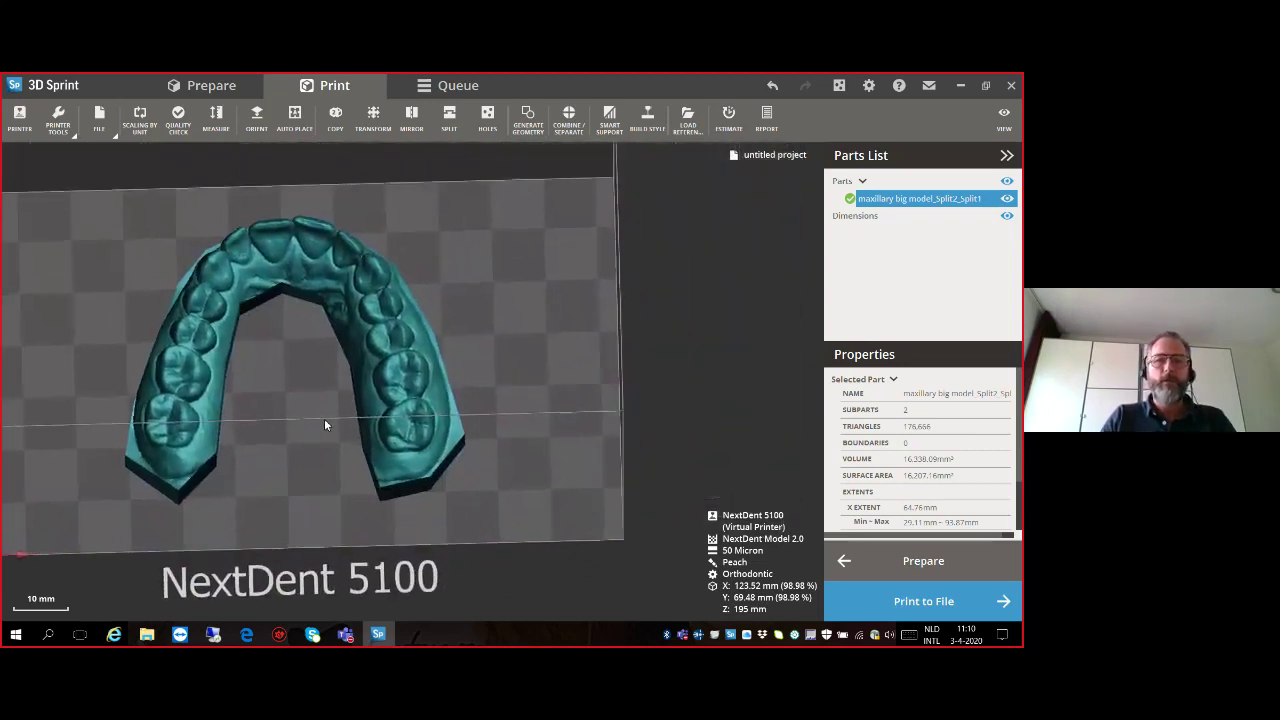
{"action": "left_click", "coordinate": [1004, 120]}
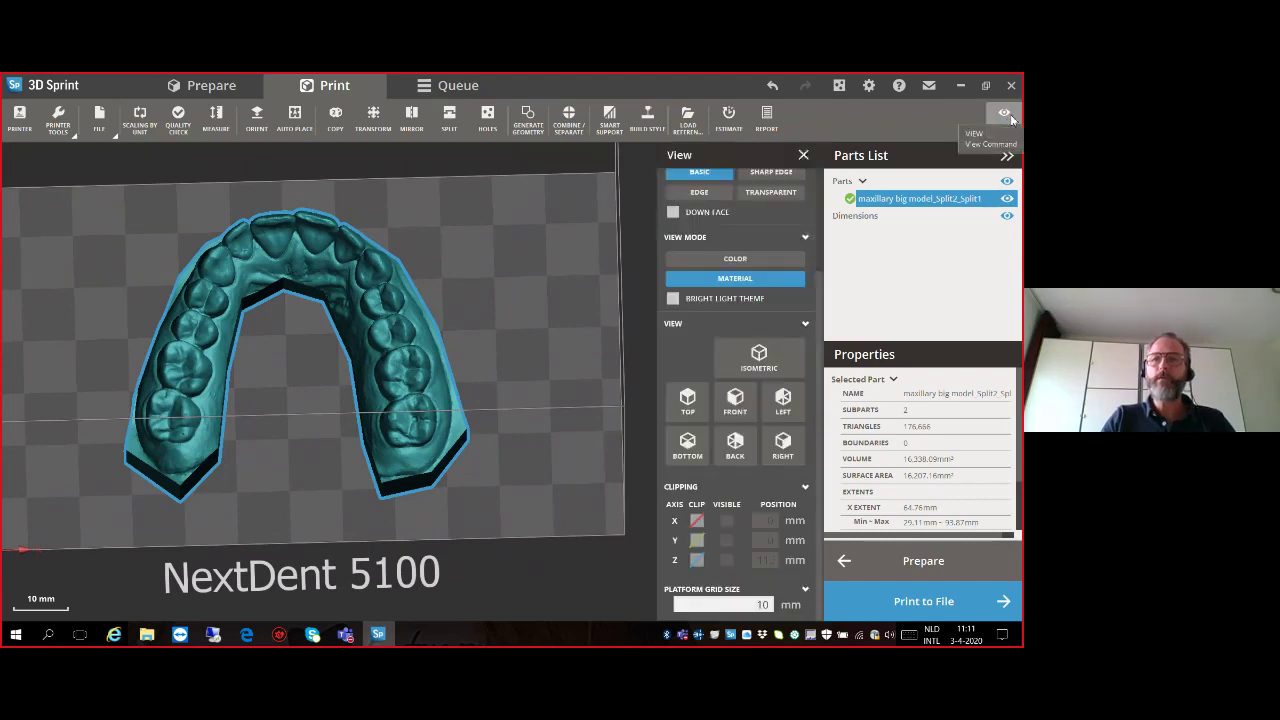
{"action": "left_click", "coordinate": [771, 193]}
Examine the hollowed arch's walls, inner cavity and base from low side angles at several zoom levels.
{"action": "right_click_drag", "start_coordinate": [542, 343], "coordinate": [446, 300]}
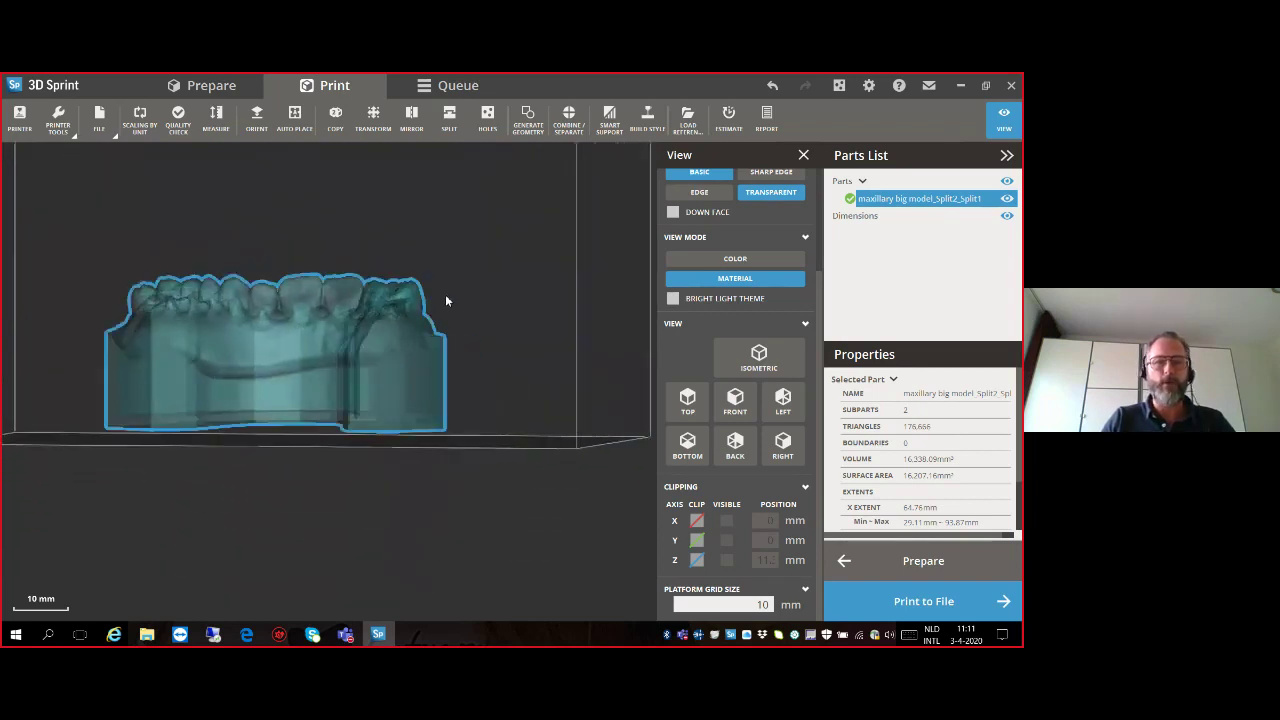
{"action": "scroll", "coordinate": [409, 391], "scroll_direction": "up", "scroll_amount": 5}
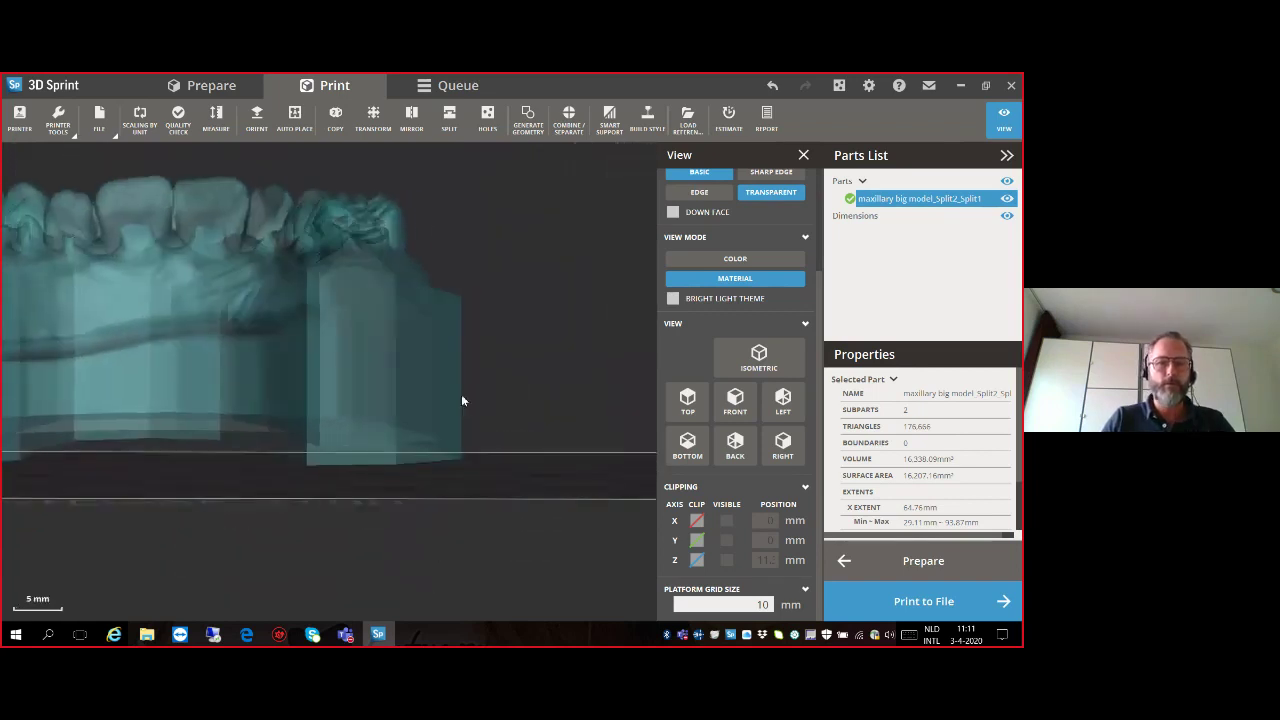
{"action": "scroll", "coordinate": [404, 384], "scroll_direction": "down", "scroll_amount": 5}
{"action": "right_click_drag", "start_coordinate": [409, 378], "coordinate": [625, 314]}
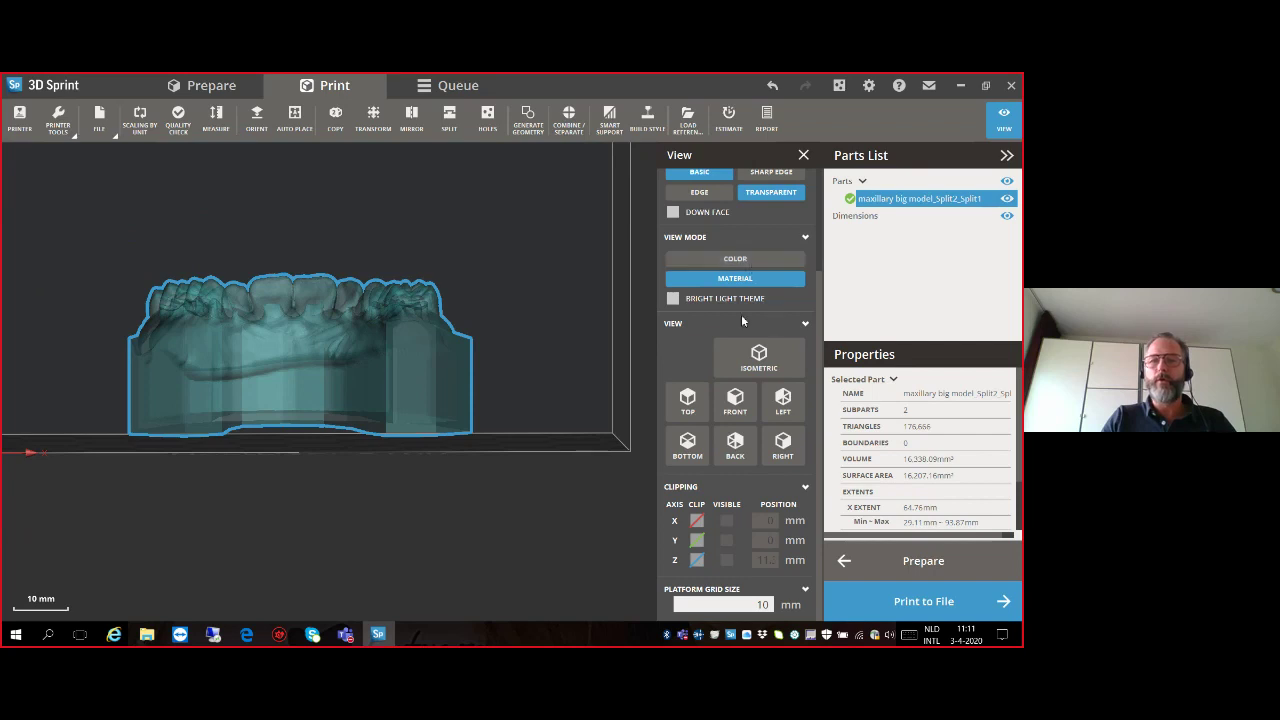
{"action": "scroll", "coordinate": [721, 297], "scroll_direction": "up", "scroll_amount": 3}
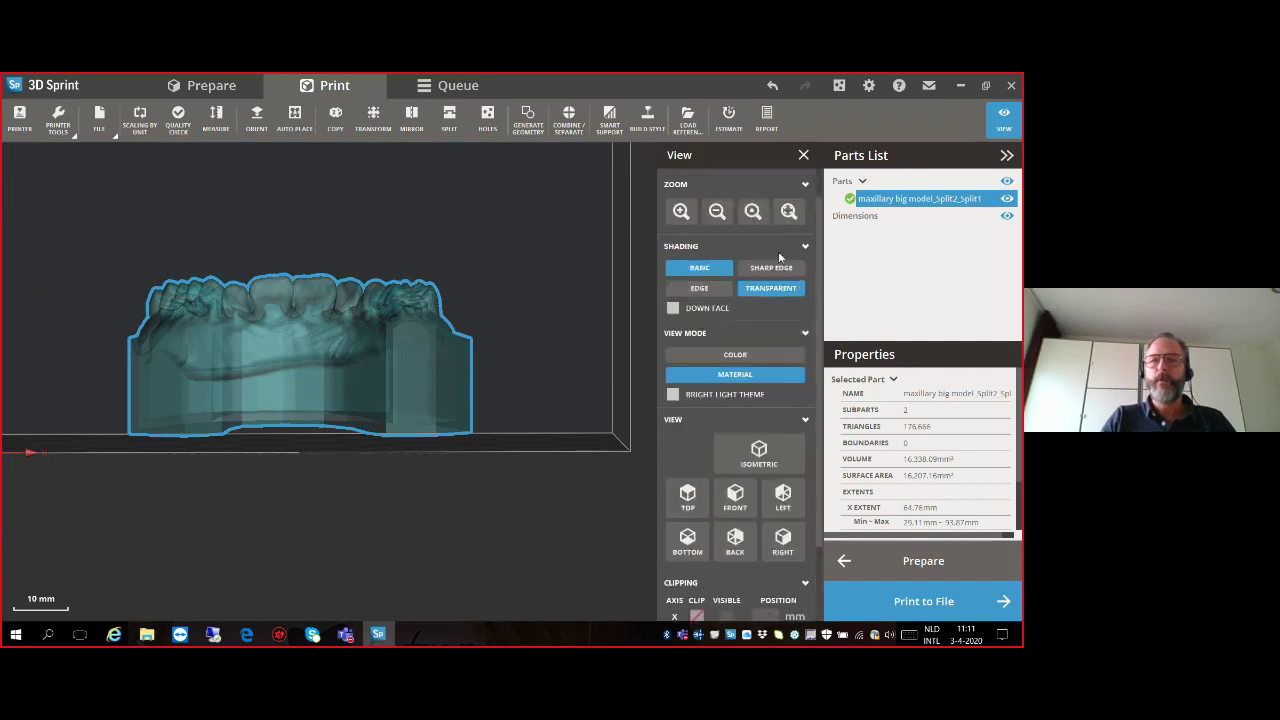
{"action": "left_click", "coordinate": [683, 212]}
{"action": "left_click", "coordinate": [720, 212]}
{"action": "left_click", "coordinate": [681, 211]}
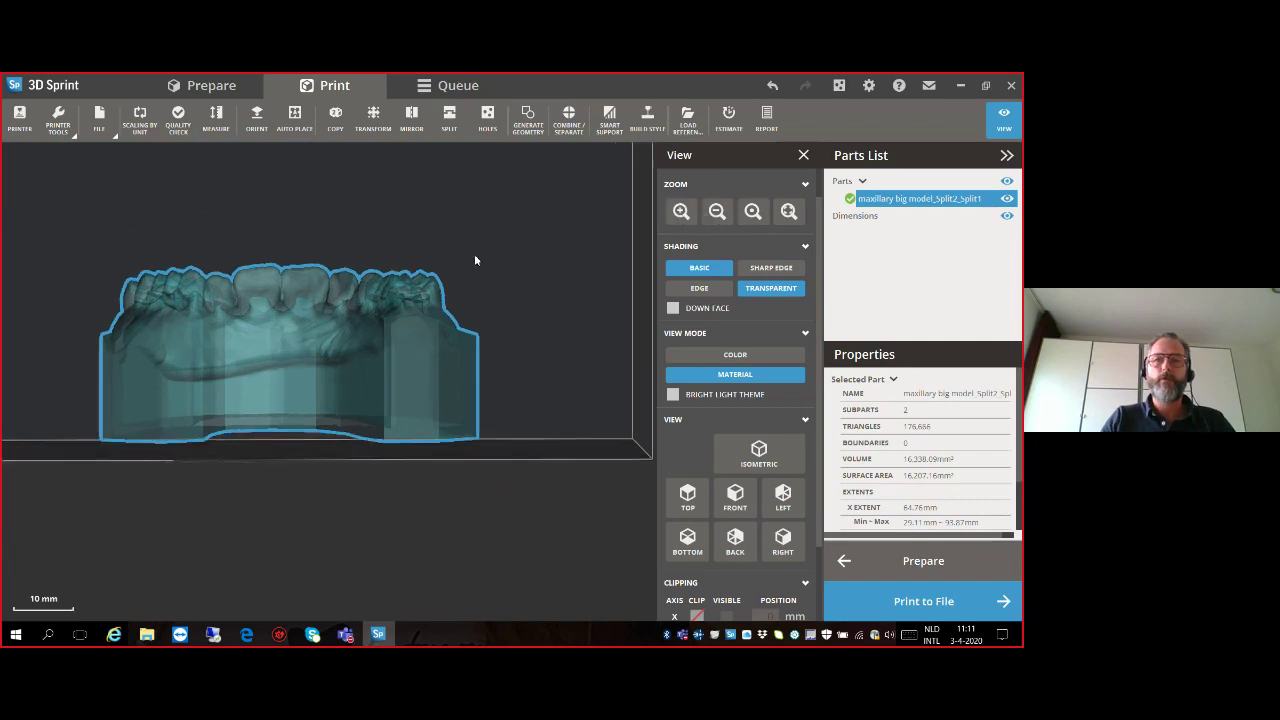
Examine the transparent hollowed arch at several zoom levels and from the isometric, top, bottom and side standard views.
{"action": "scroll", "coordinate": [474, 252], "scroll_direction": "down", "scroll_amount": 2}
{"action": "scroll", "coordinate": [474, 253], "scroll_direction": "up", "scroll_amount": 3}
{"action": "scroll", "coordinate": [474, 253], "scroll_direction": "down", "scroll_amount": 3}
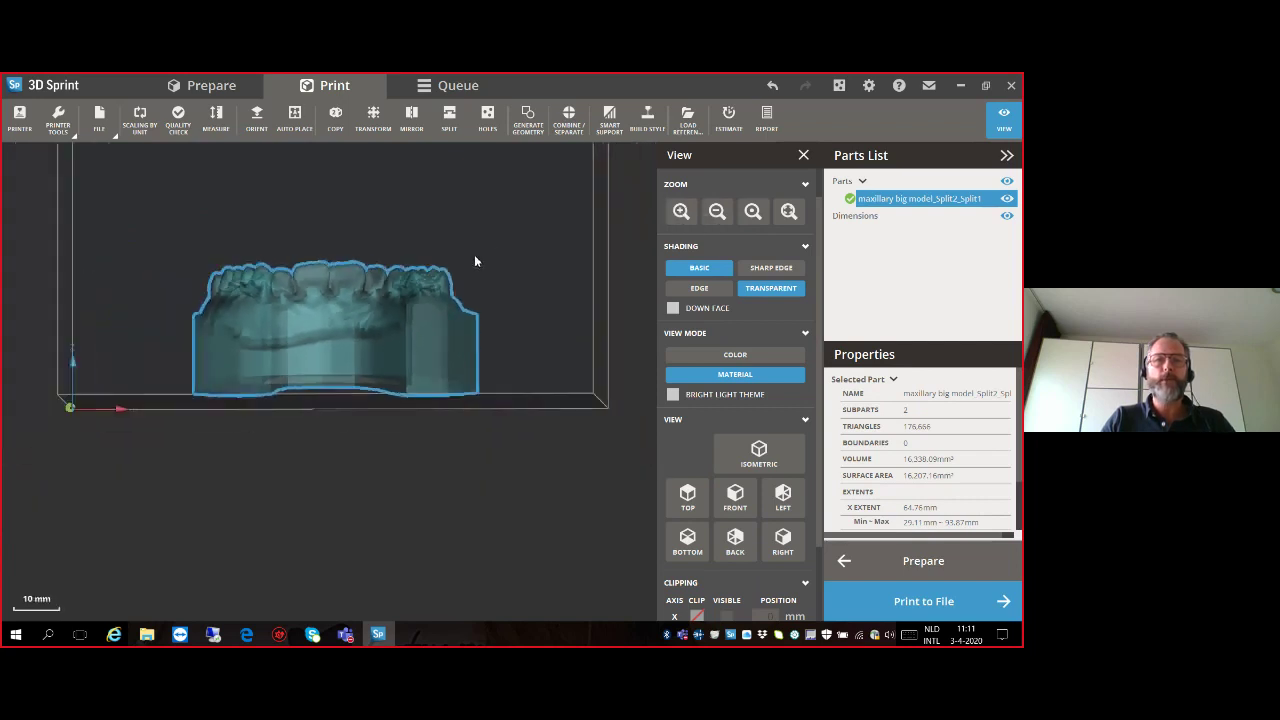
{"action": "scroll", "coordinate": [476, 269], "scroll_direction": "up", "scroll_amount": 2}
{"action": "scroll", "coordinate": [476, 268], "scroll_direction": "down", "scroll_amount": 1}
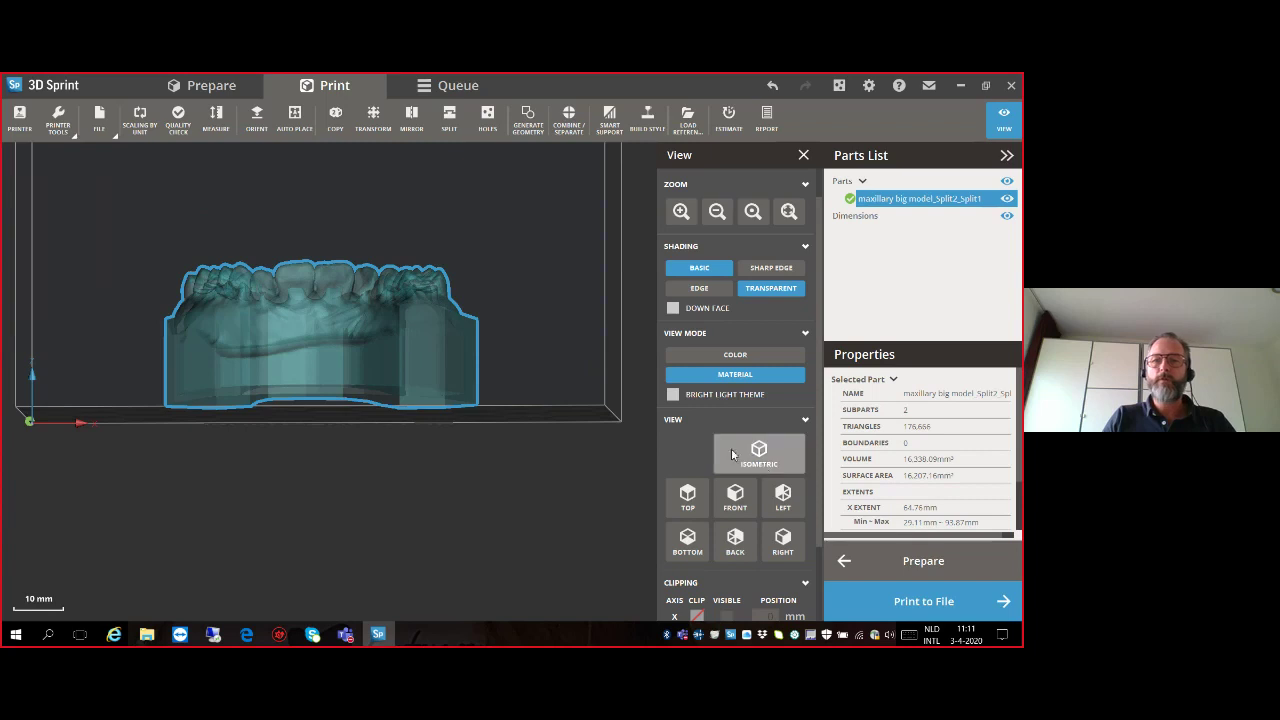
{"action": "left_click", "coordinate": [760, 458]}
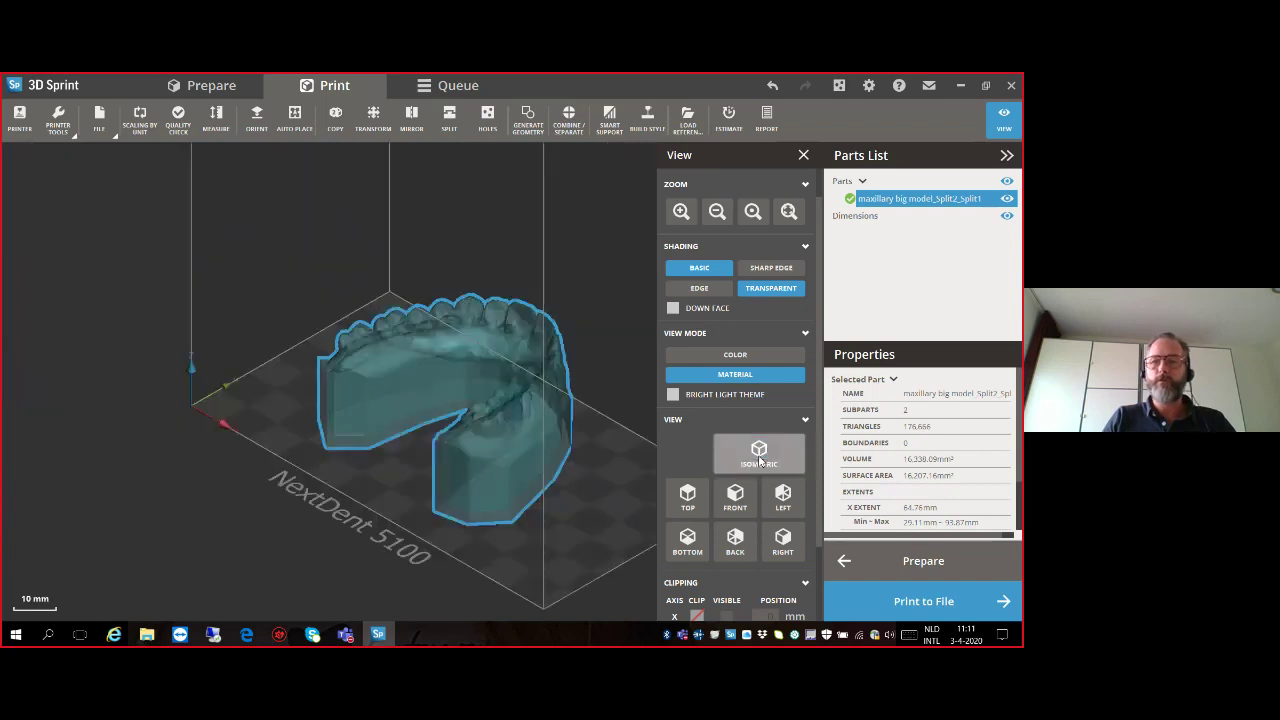
{"action": "left_click", "coordinate": [687, 495]}
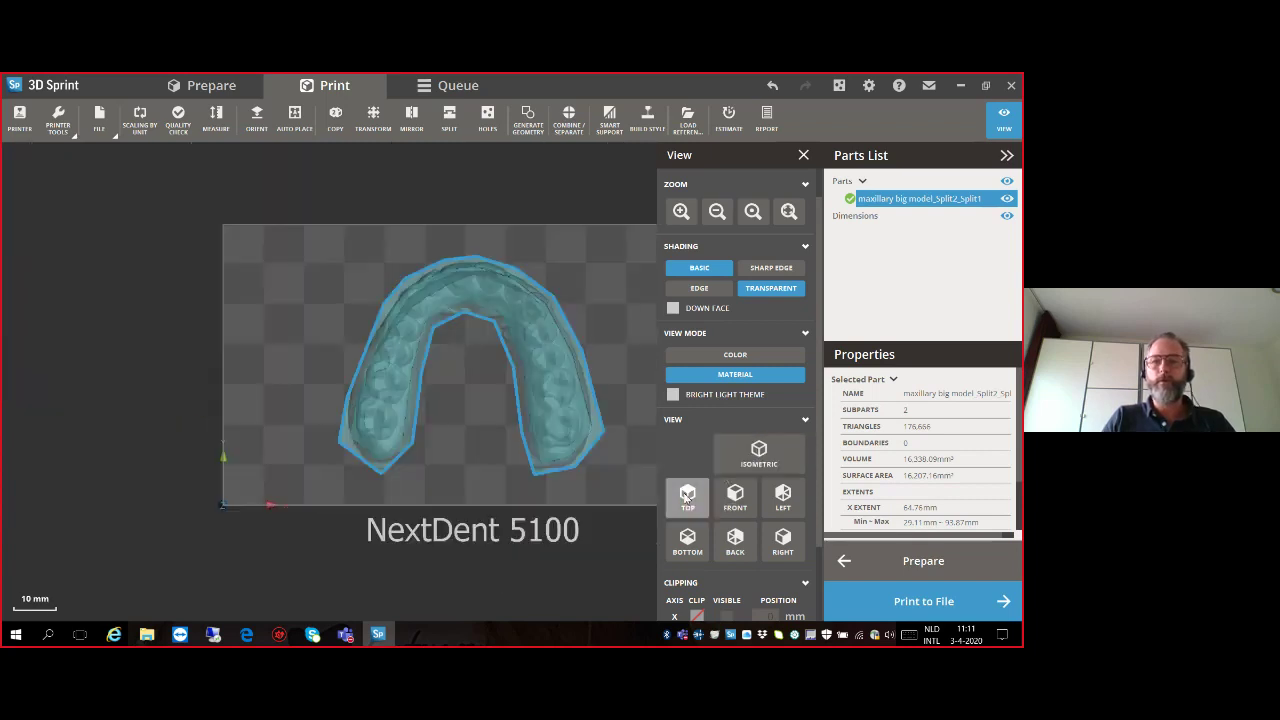
{"action": "left_click", "coordinate": [735, 497]}
{"action": "left_click", "coordinate": [783, 500]}
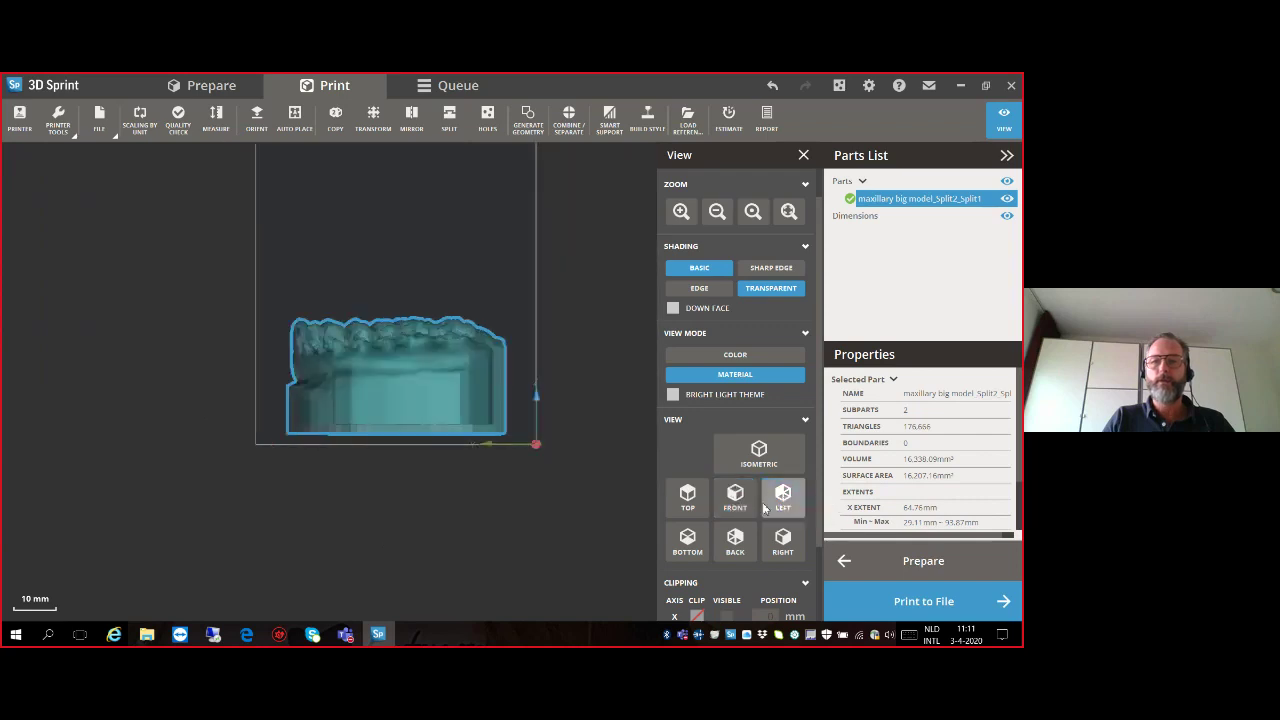
{"action": "left_click", "coordinate": [687, 541]}
{"action": "left_click", "coordinate": [735, 541]}
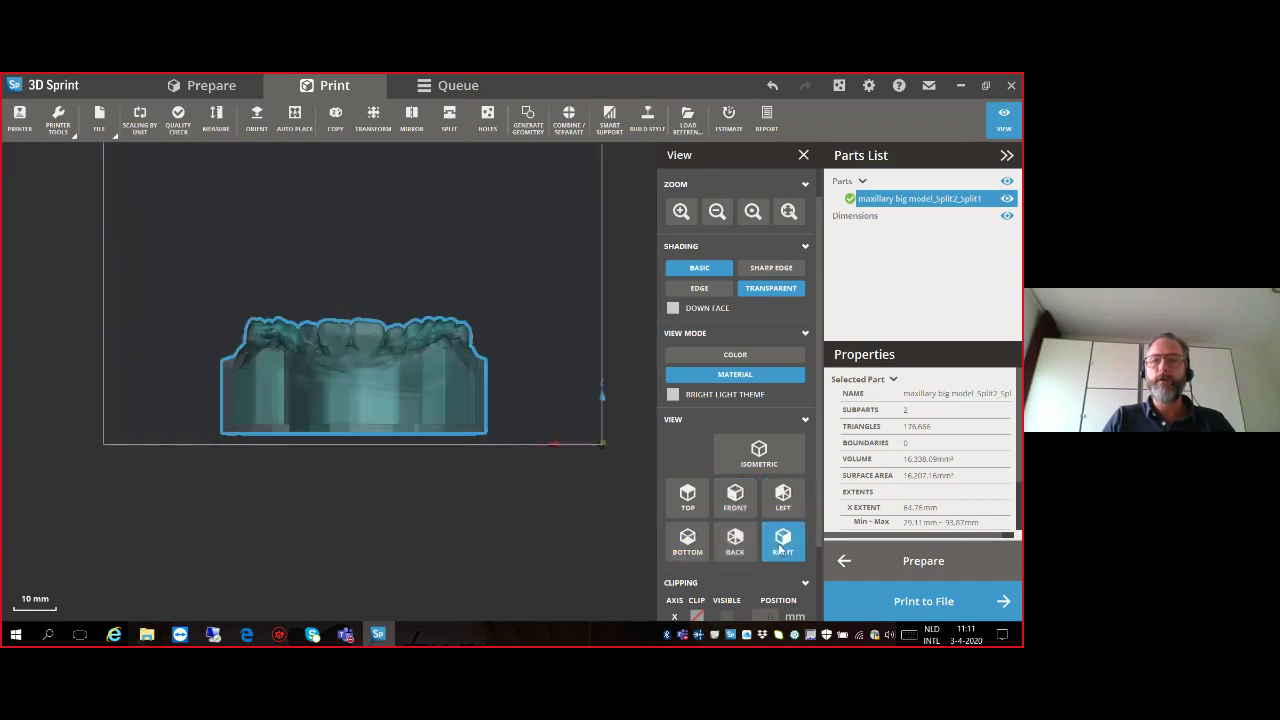
{"action": "left_click", "coordinate": [780, 543]}
{"action": "left_click", "coordinate": [737, 500]}
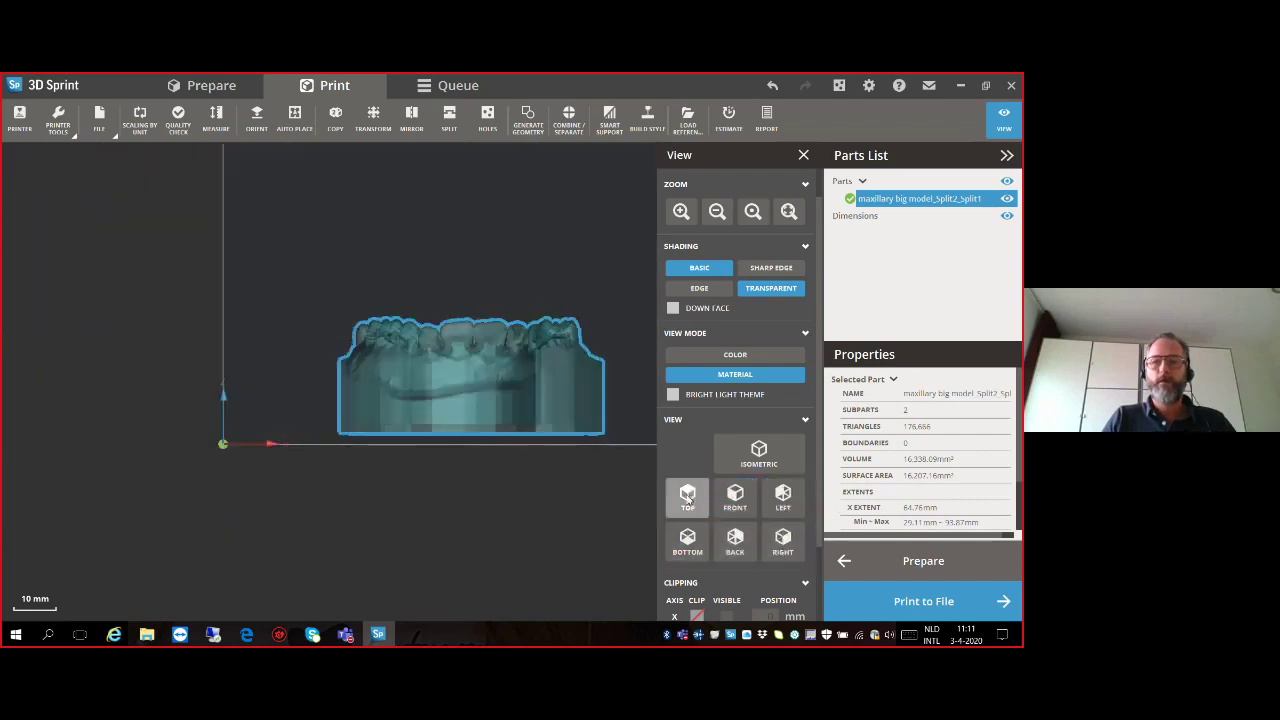
{"action": "left_click", "coordinate": [777, 504]}
{"action": "left_click", "coordinate": [687, 540]}
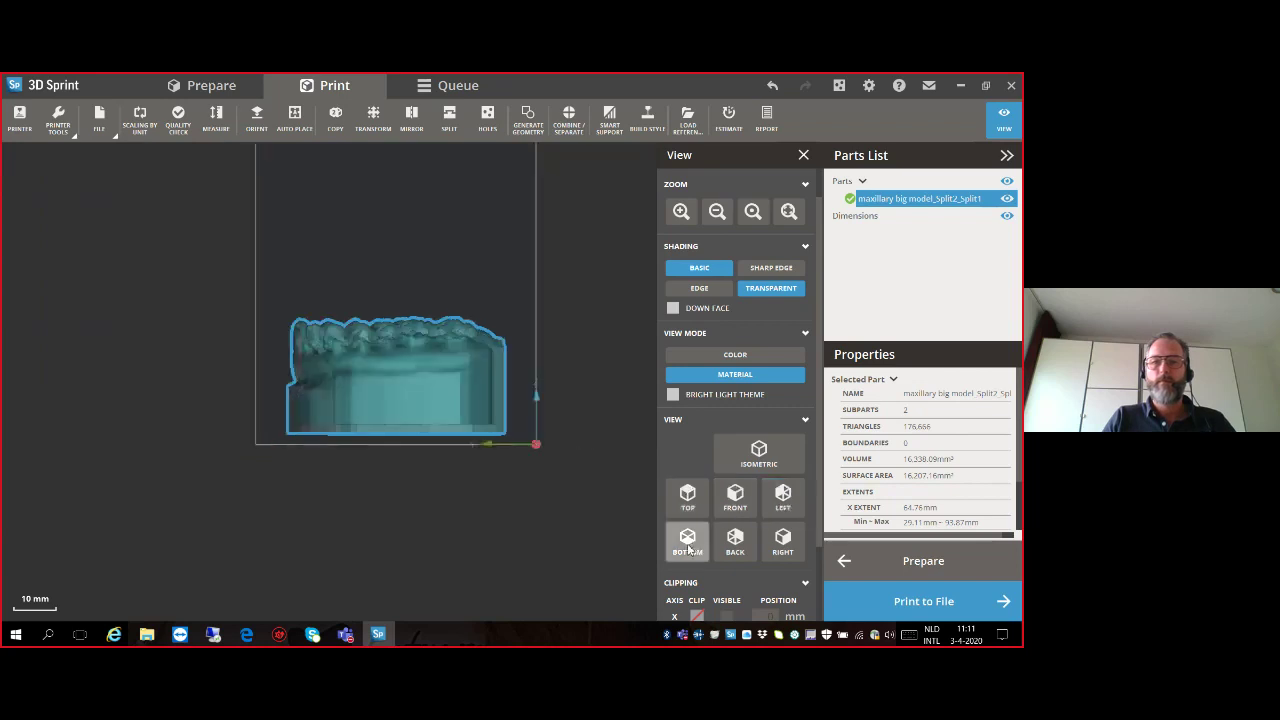
{"action": "left_click", "coordinate": [690, 497]}
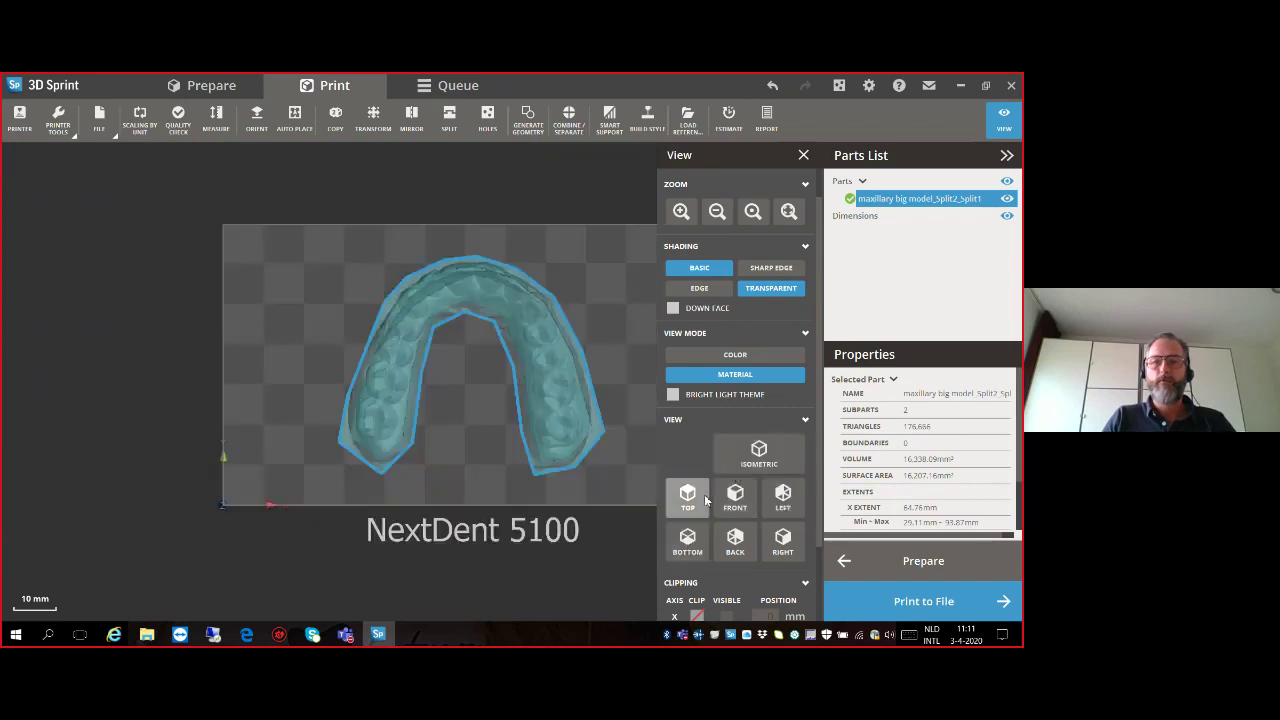
Set up an XY plane split through the lower part of the arch's base, just above its underside, in front view.
{"action": "left_click", "coordinate": [735, 497]}
{"action": "scroll", "coordinate": [490, 387], "scroll_direction": "up", "scroll_amount": 2}
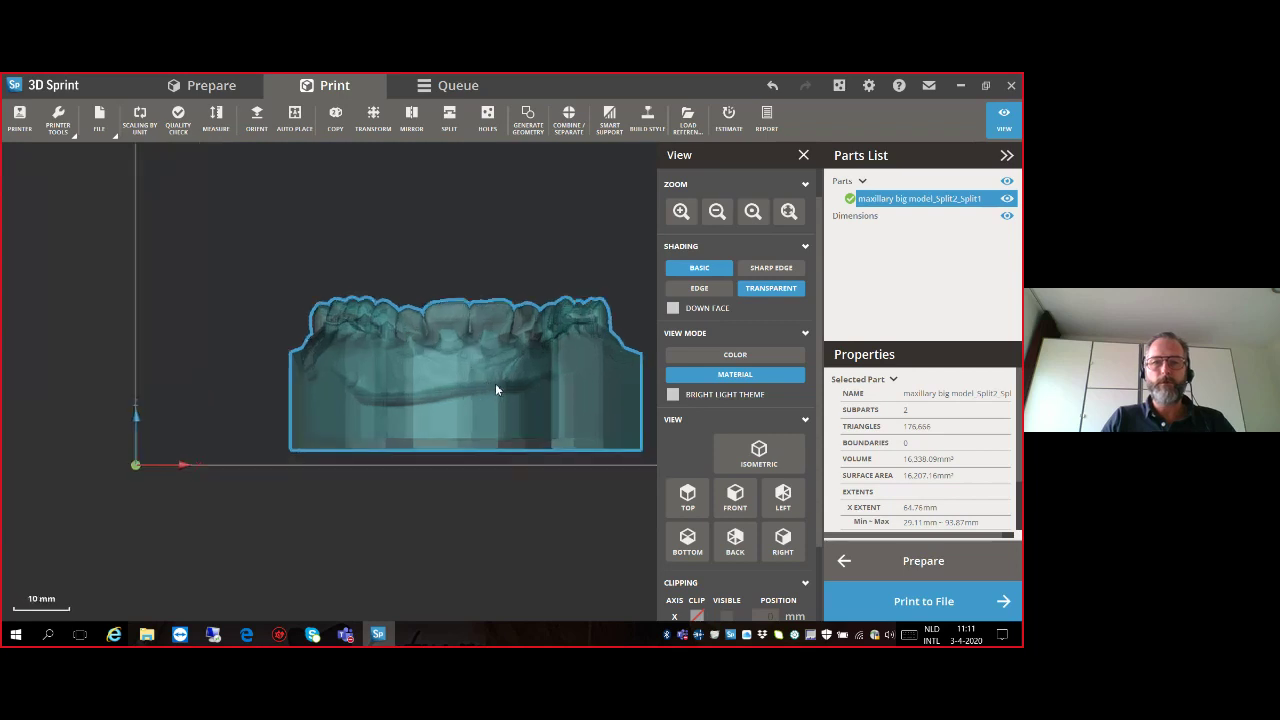
{"action": "middle_click_drag", "start_coordinate": [525, 382], "coordinate": [431, 378]}
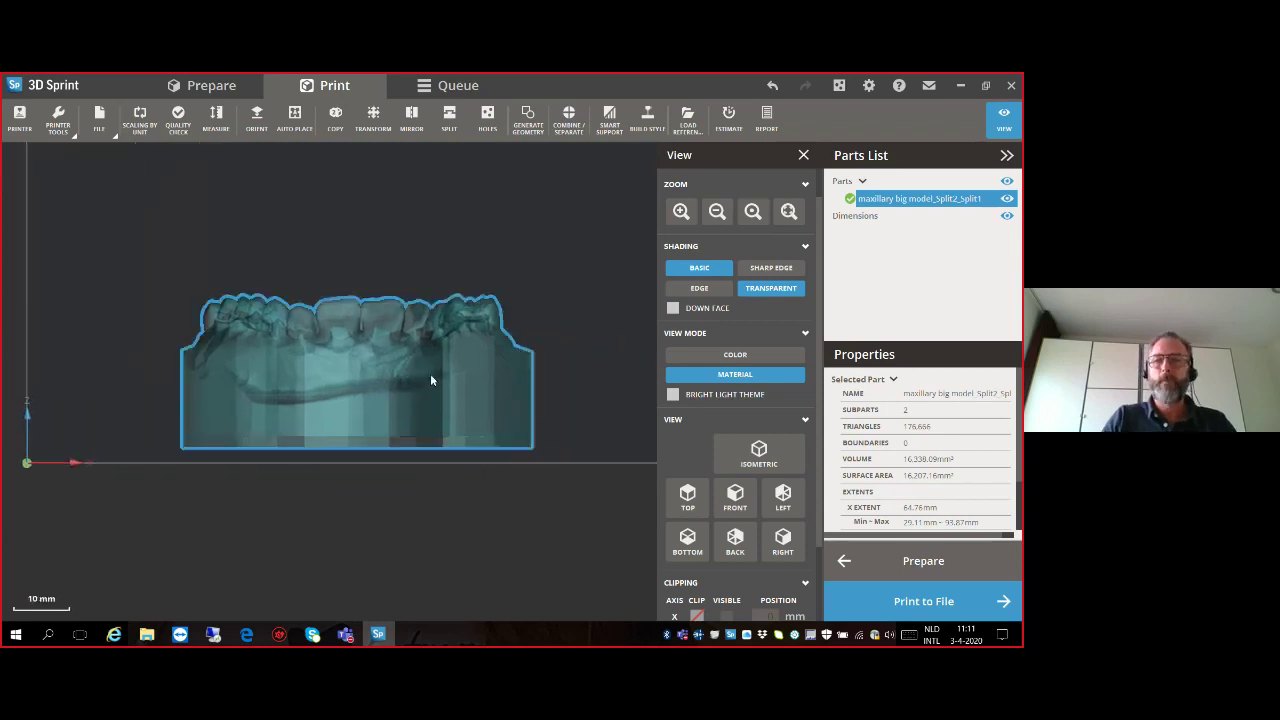
{"action": "left_click", "coordinate": [803, 155]}
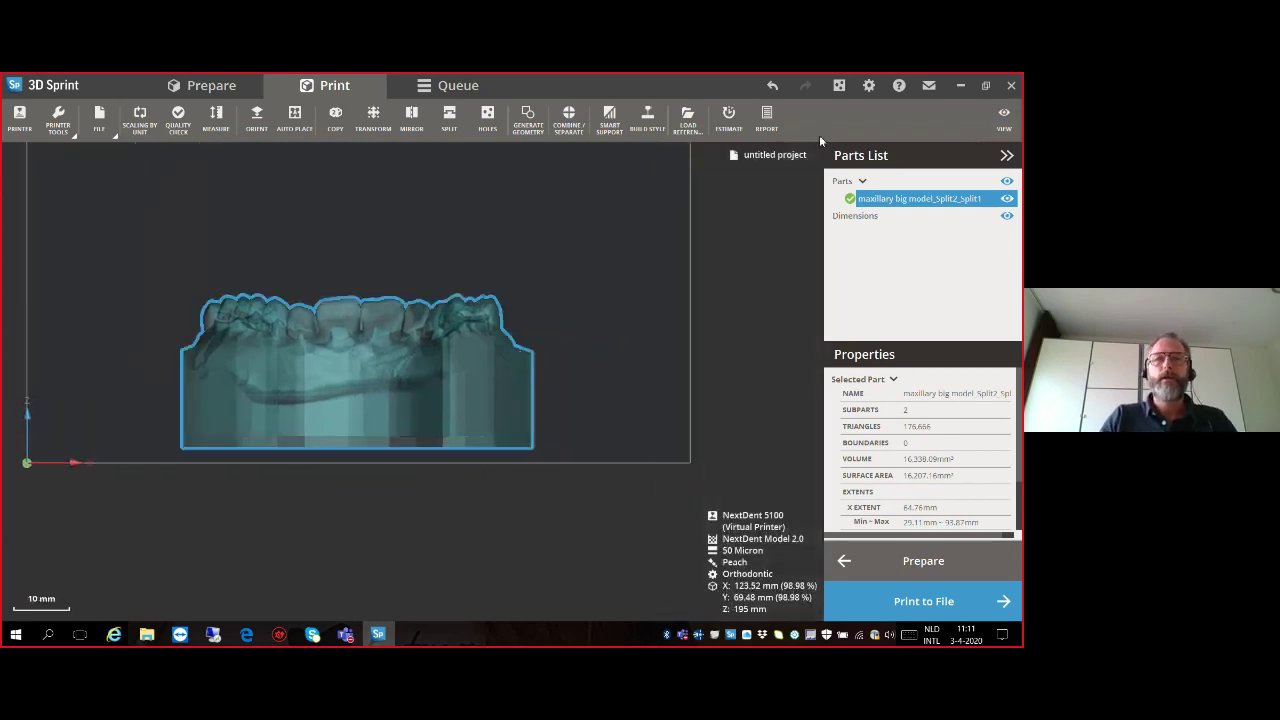
{"action": "left_click", "coordinate": [452, 120]}
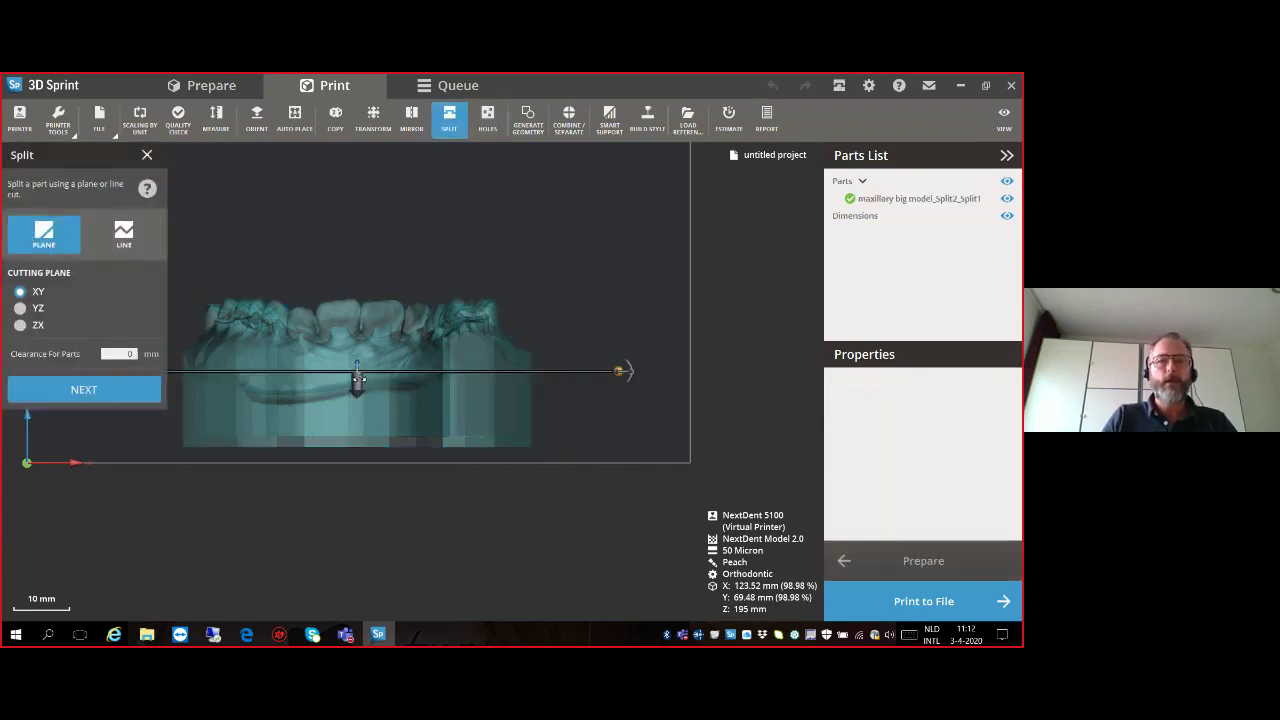
{"action": "left_click_drag", "start_coordinate": [358, 390], "coordinate": [357, 440]}
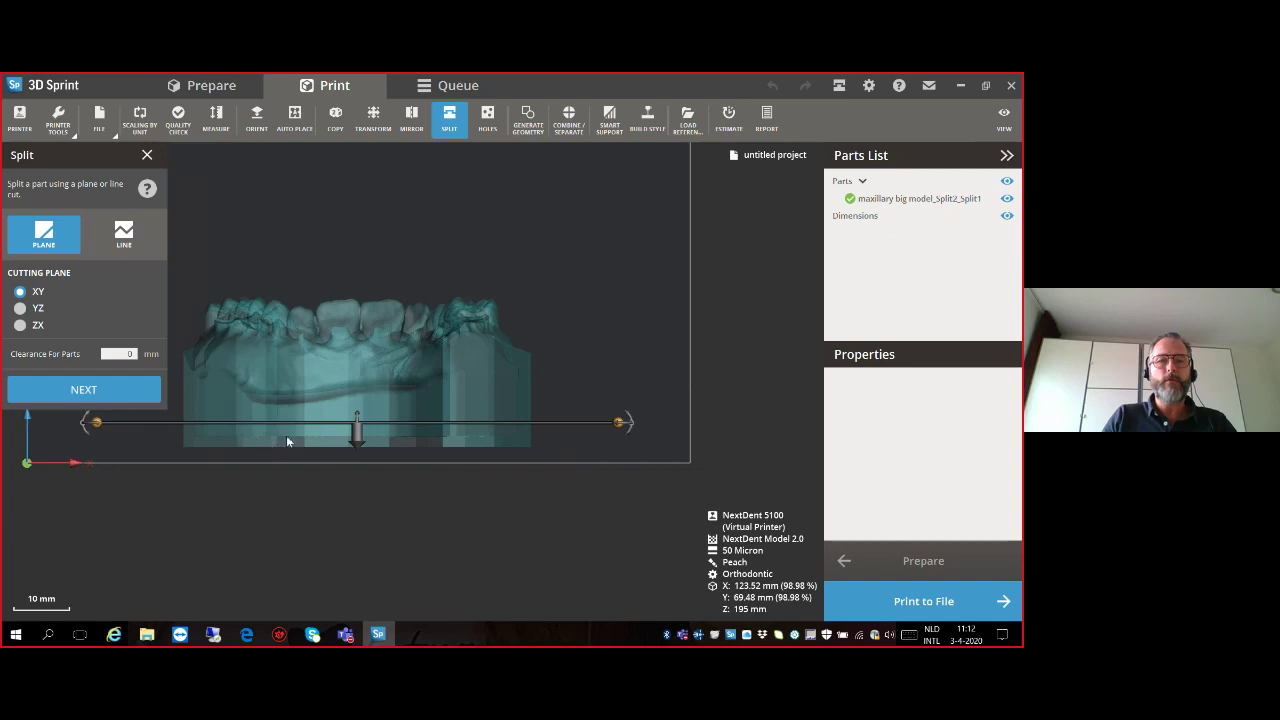
{"action": "left_click", "coordinate": [120, 392]}
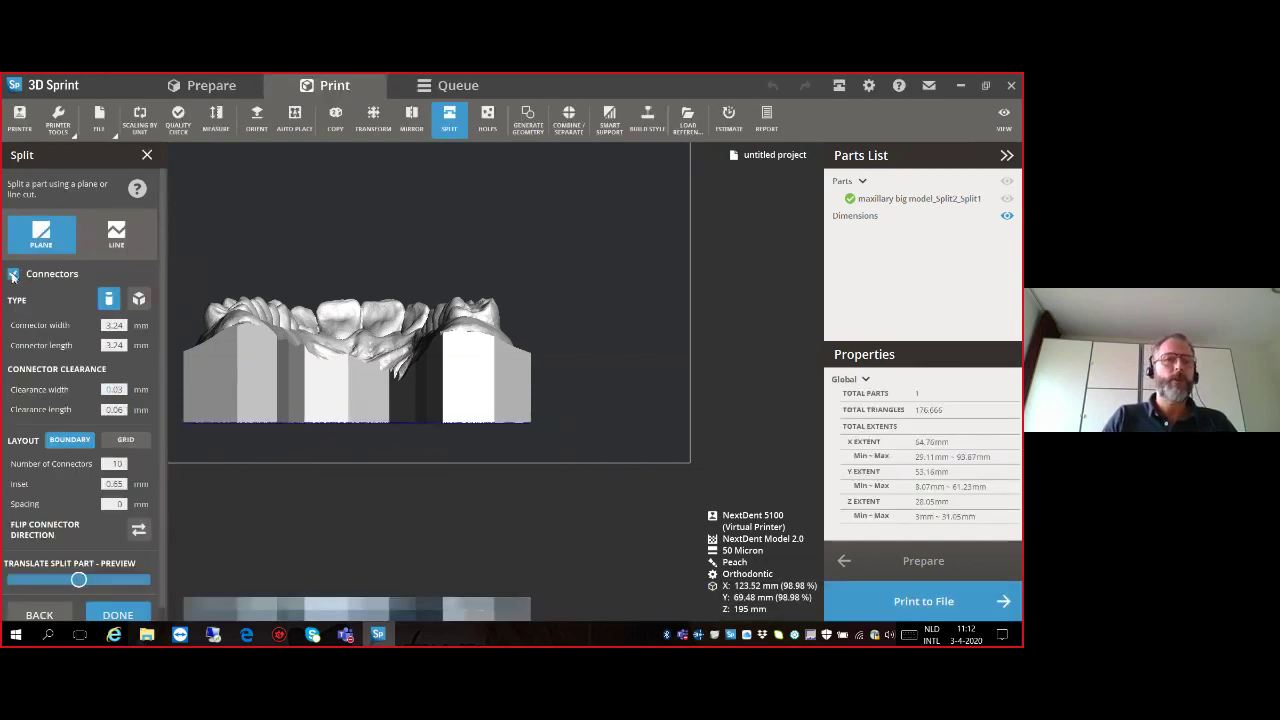
Apply the plane split without connectors and delete the thin bottom slab of the base.
{"action": "left_click", "coordinate": [13, 274]}
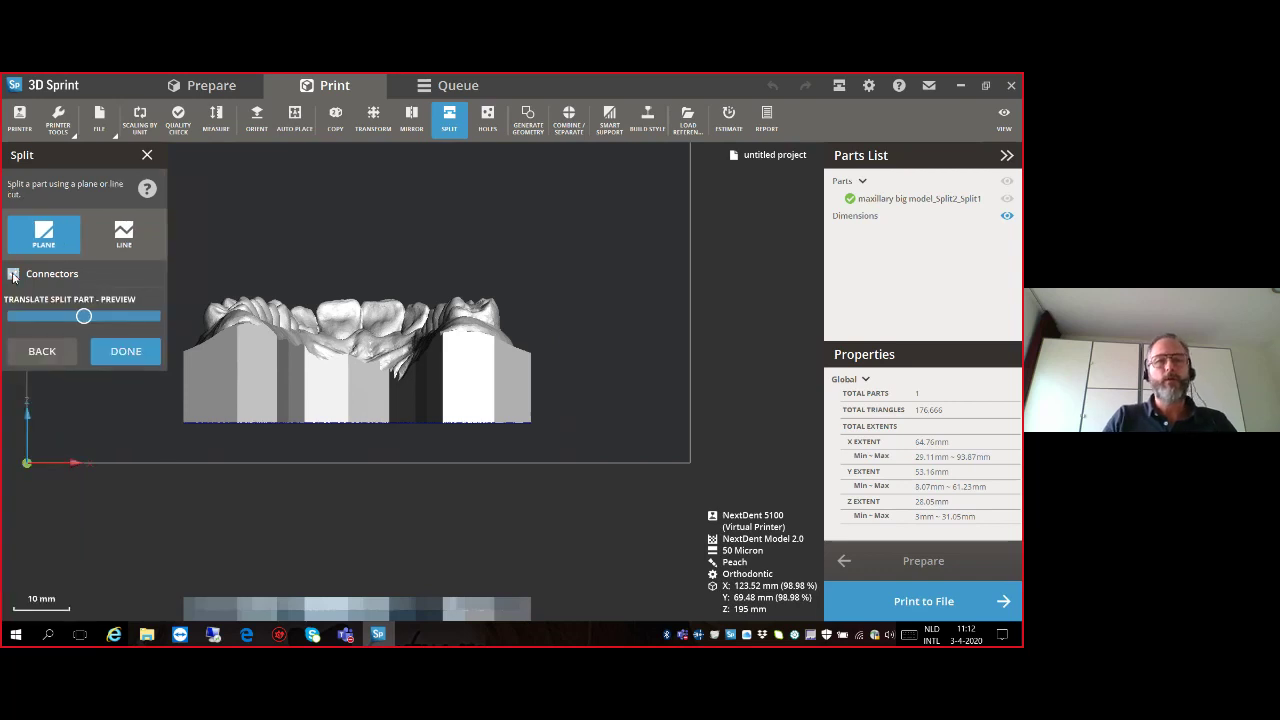
{"action": "left_click", "coordinate": [135, 349]}
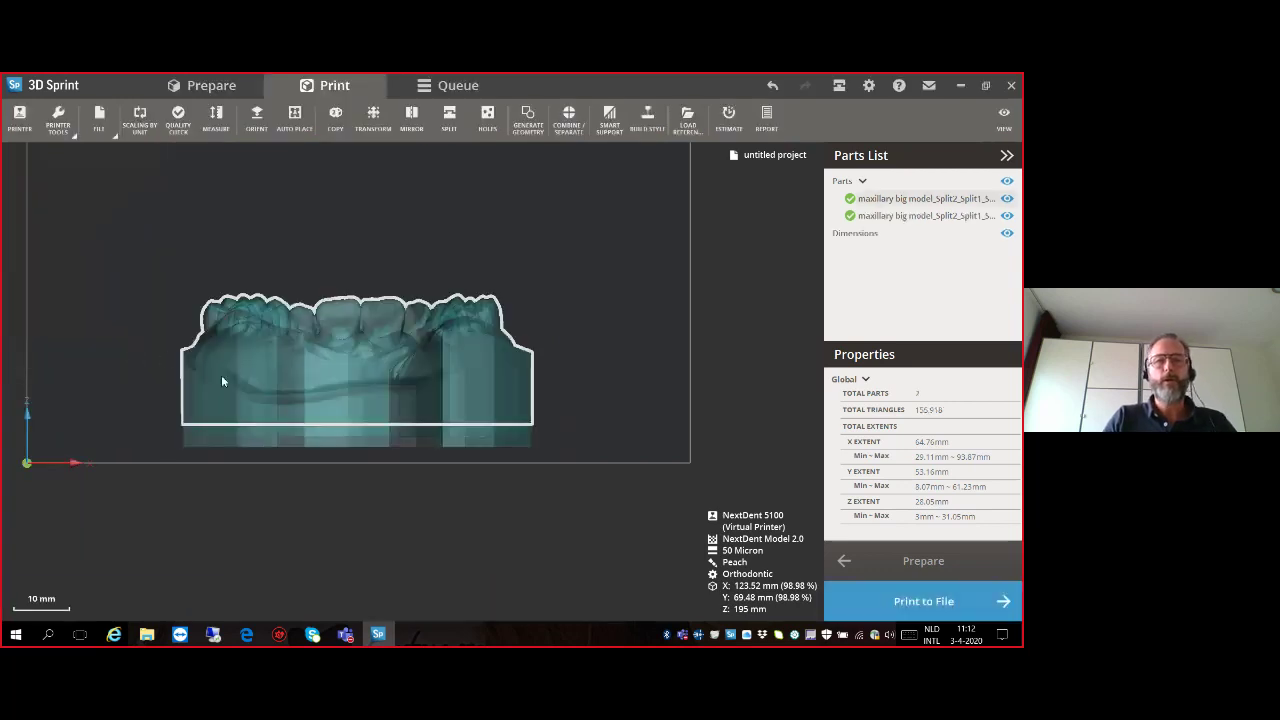
{"action": "left_click", "coordinate": [245, 439]}
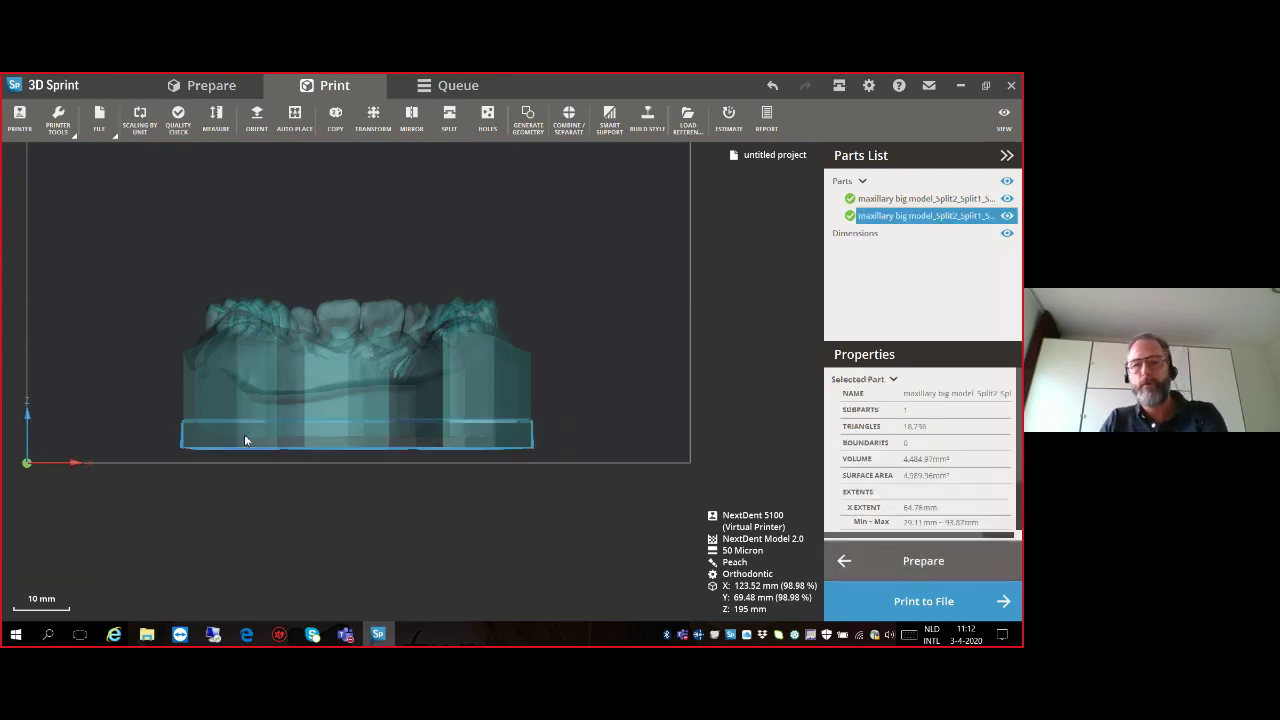
{"action": "key", "text": "Delete"}
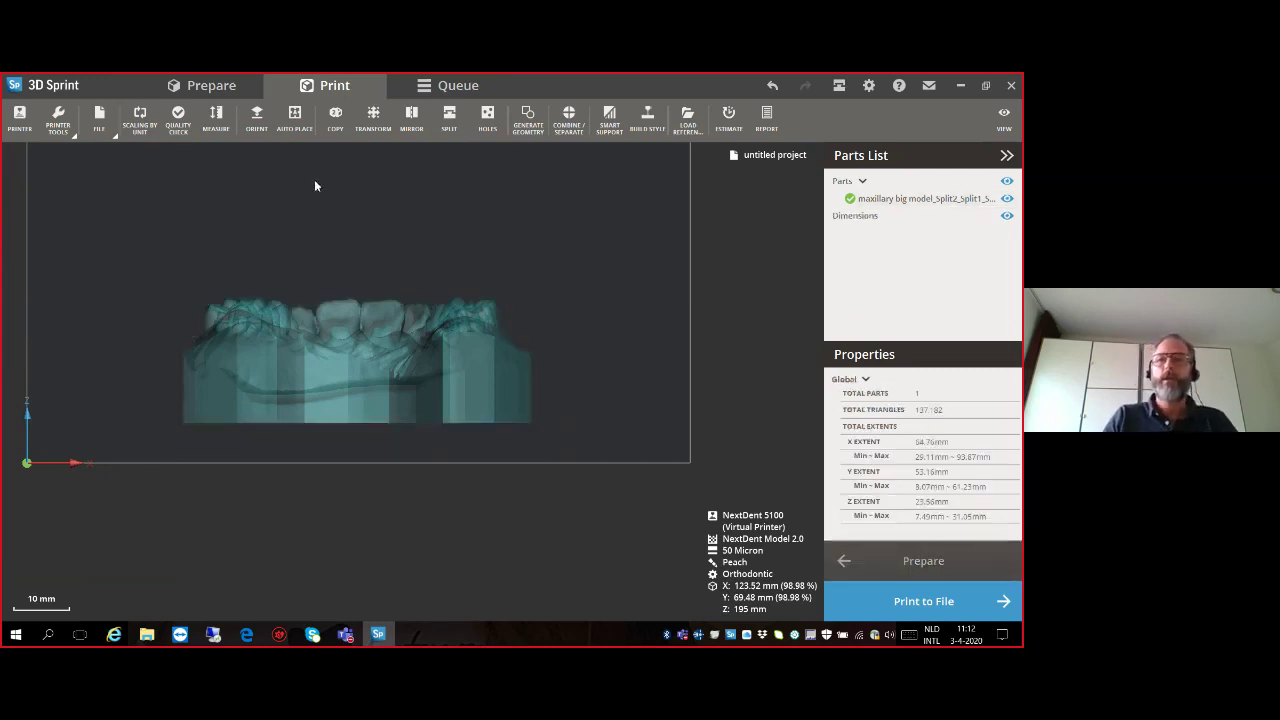
Turn off transparent shading so the open-bottomed arch is displayed solid.
{"action": "left_click", "coordinate": [1004, 119]}
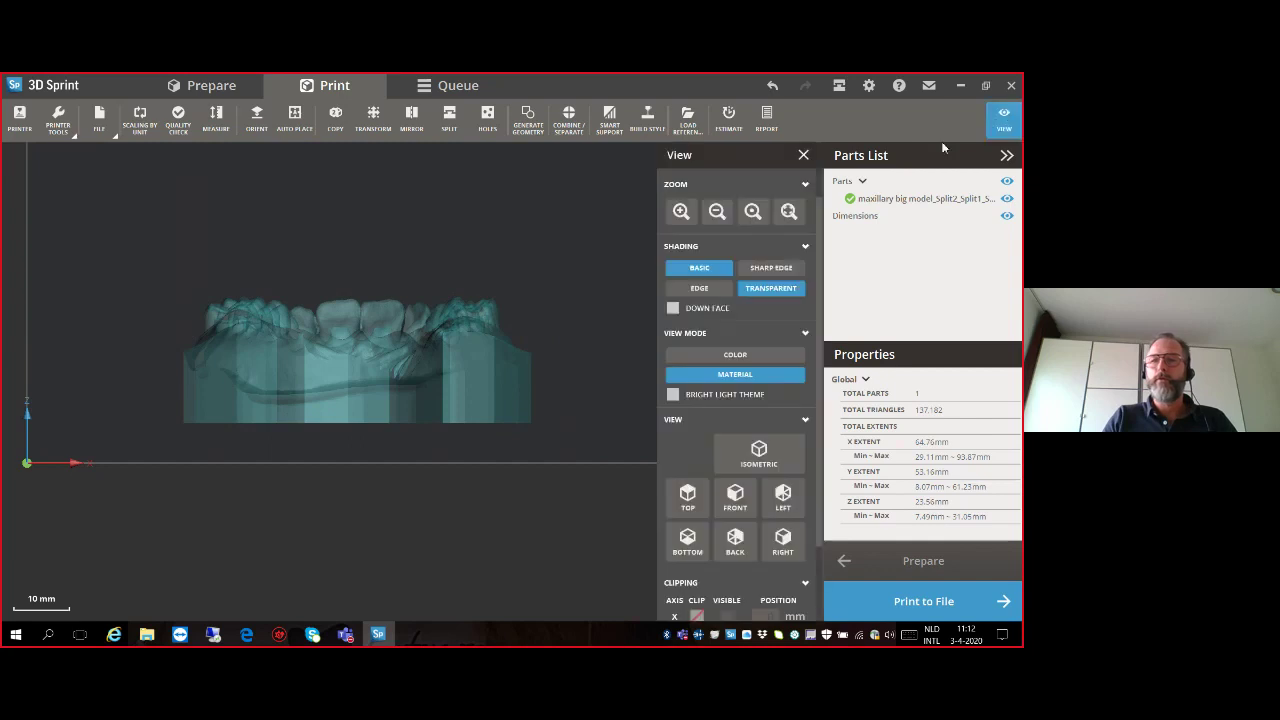
{"action": "left_click", "coordinate": [767, 289]}
{"action": "mouse_move", "coordinate": [430, 400]}
{"action": "right_mouse_down"}
{"action": "mouse_move", "coordinate": [450, 168]}
{"action": "mouse_move", "coordinate": [418, 418]}
{"action": "mouse_move", "coordinate": [528, 421]}
{"action": "mouse_move", "coordinate": [543, 409]}
{"action": "mouse_move", "coordinate": [466, 408]}
{"action": "right_mouse_up"}
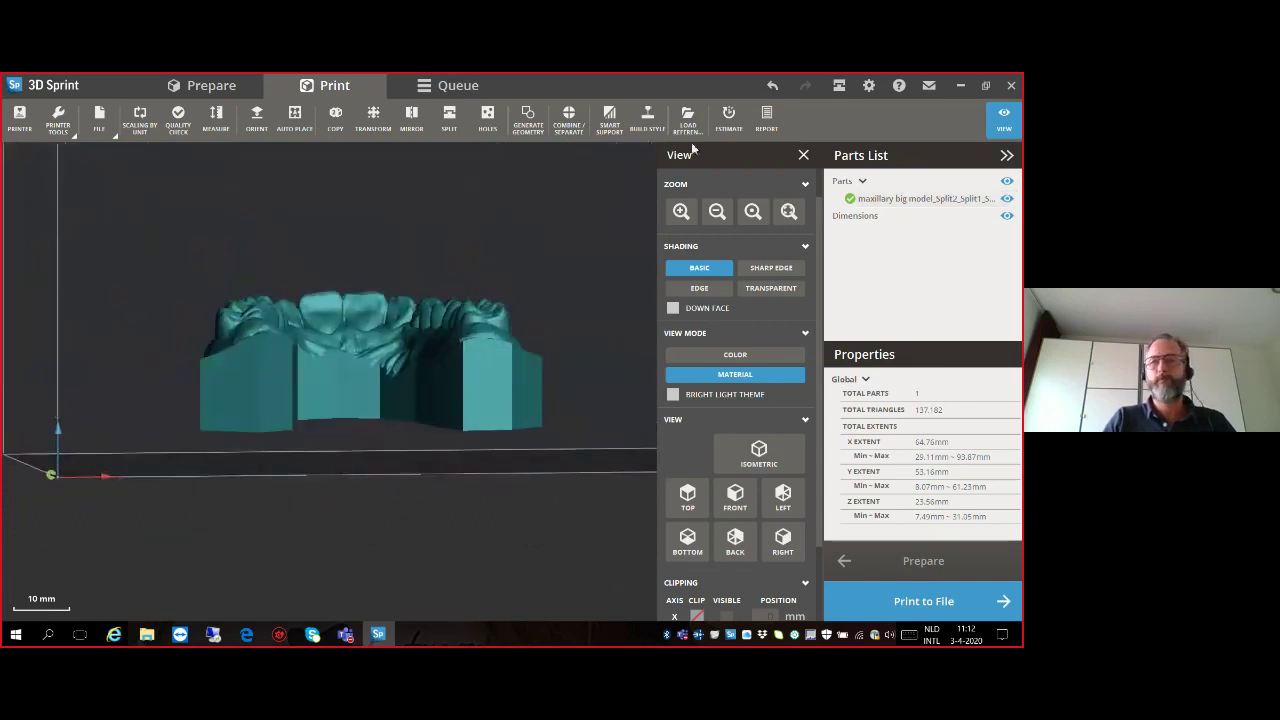
{"action": "left_click", "coordinate": [803, 156]}
{"action": "right_click_drag", "start_coordinate": [356, 346], "coordinate": [429, 391]}
Select the arch part and send it back to the Prepare workspace.
{"action": "left_click", "coordinate": [345, 374]}
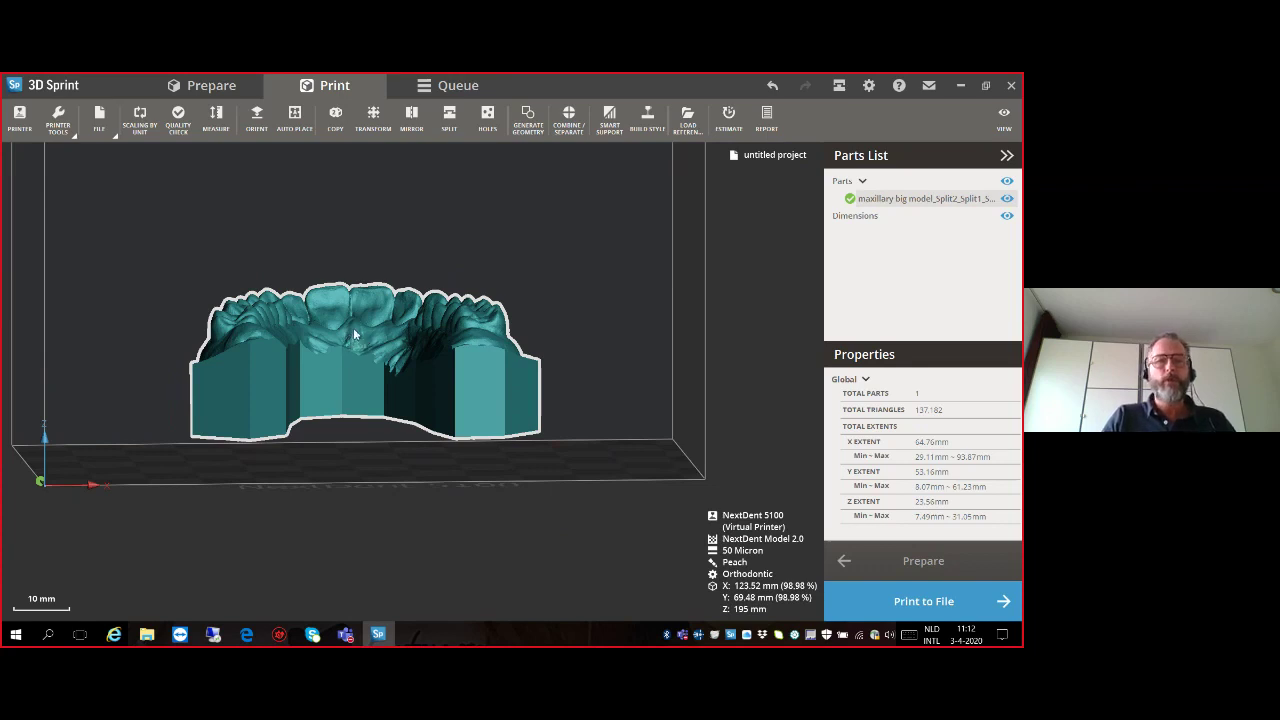
{"action": "left_click", "coordinate": [589, 507]}
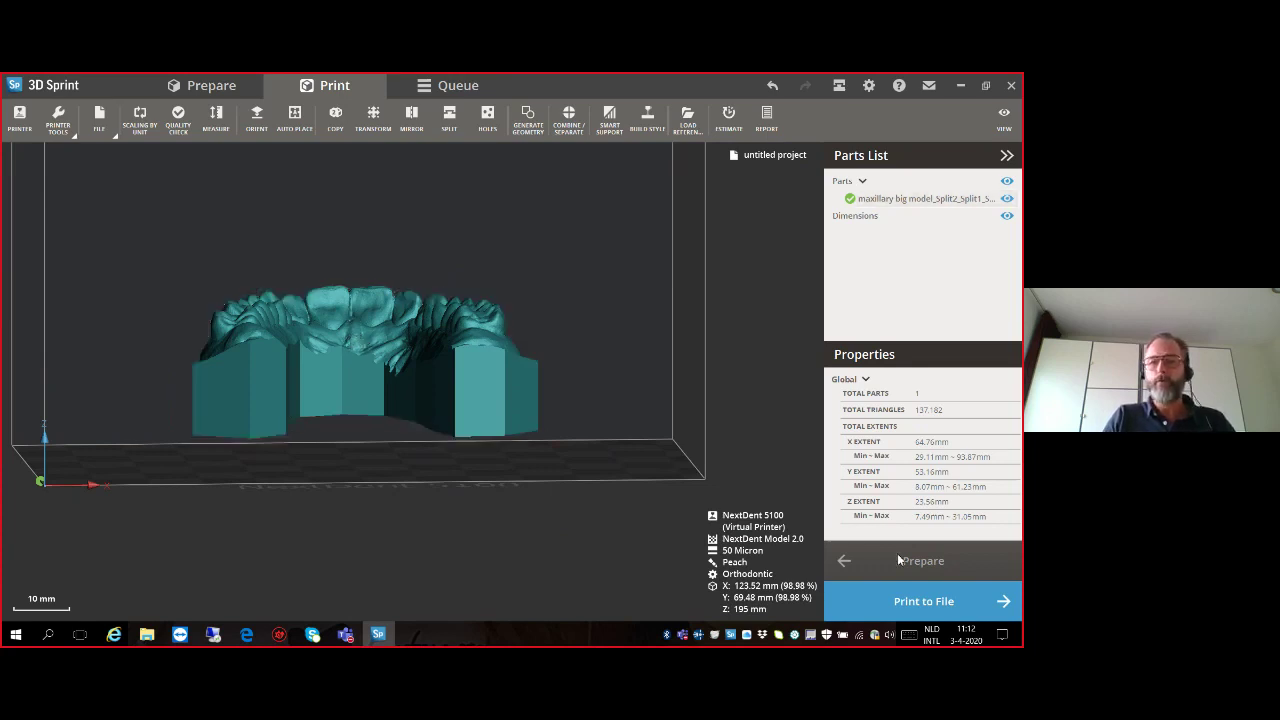
{"action": "left_click", "coordinate": [471, 391]}
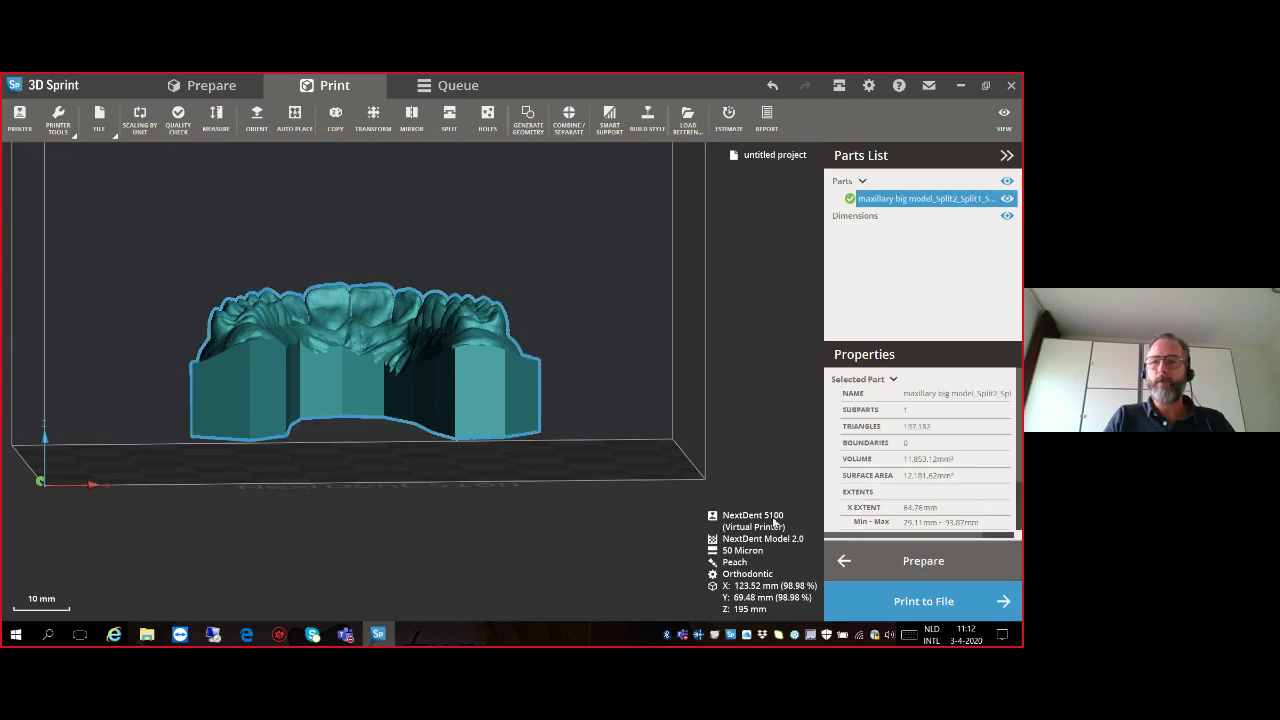
{"action": "left_click", "coordinate": [866, 560]}
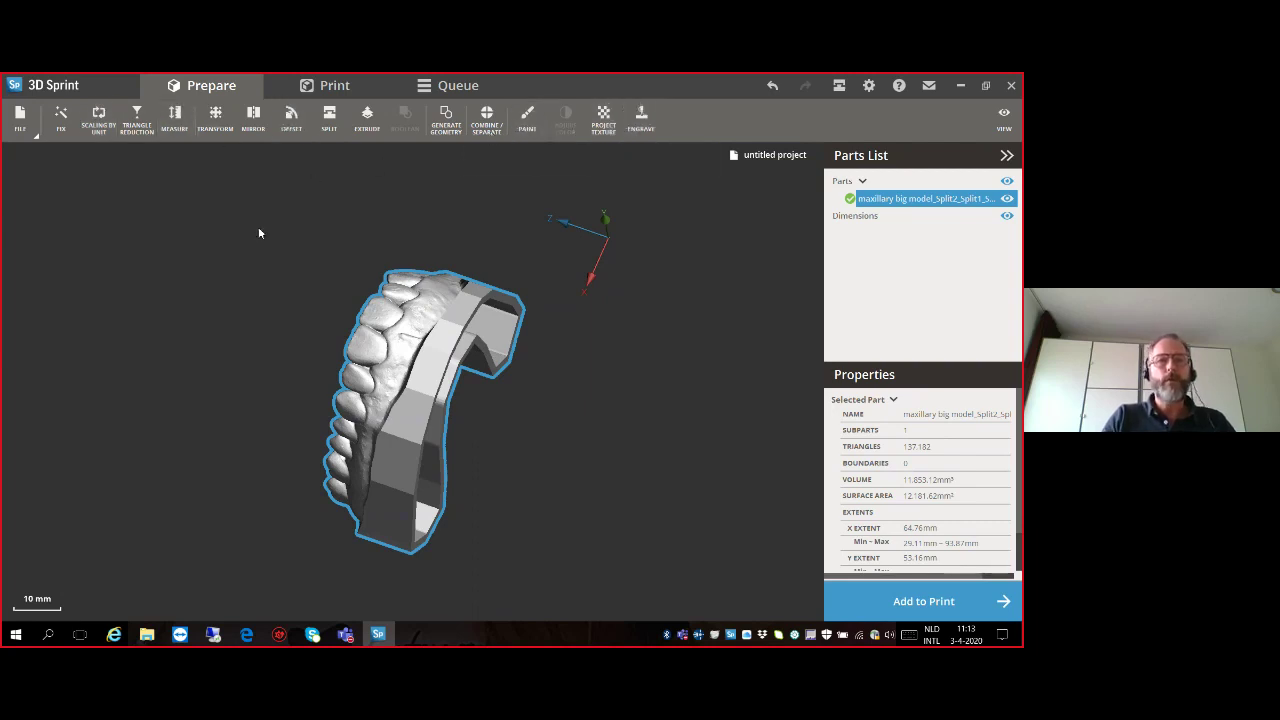
Set up the engraving text "NextDent" and fit its frame onto the flat side wall of the arch's base.
{"action": "left_click", "coordinate": [649, 129]}
{"action": "right_click_drag", "start_coordinate": [560, 240], "coordinate": [556, 410]}
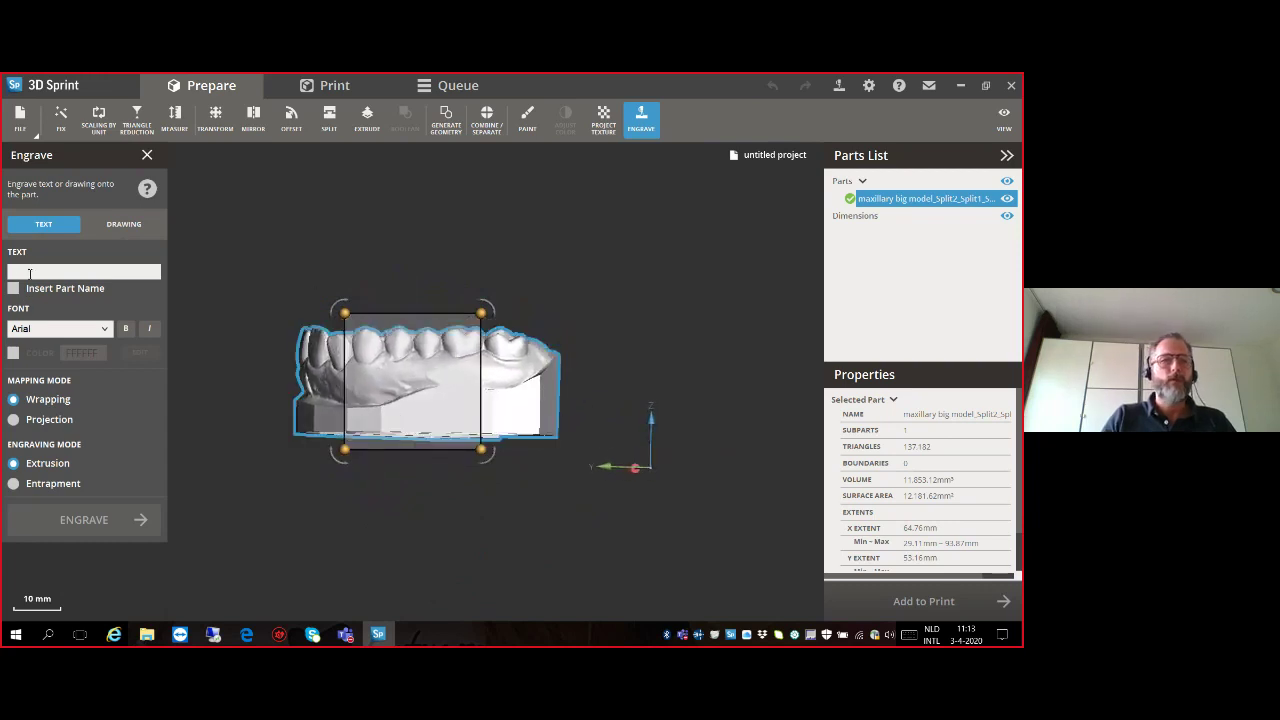
{"action": "type", "text": "N"}
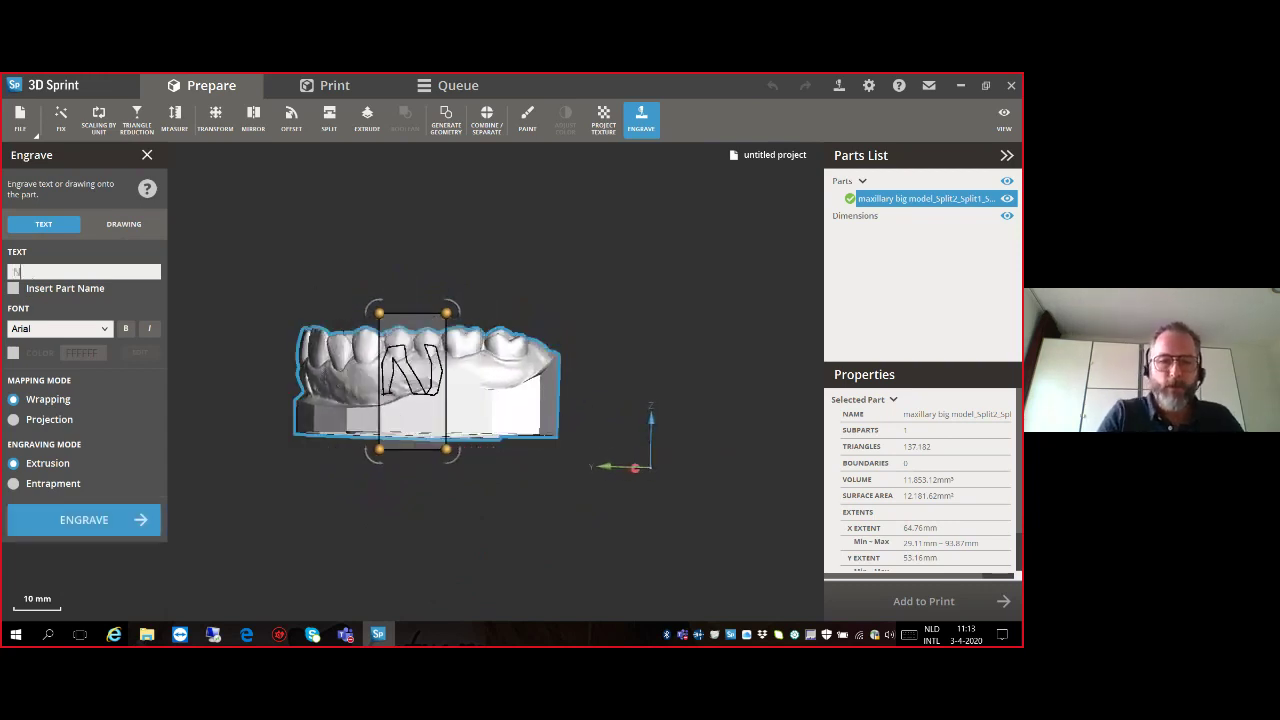
{"action": "type", "text": "ext"}
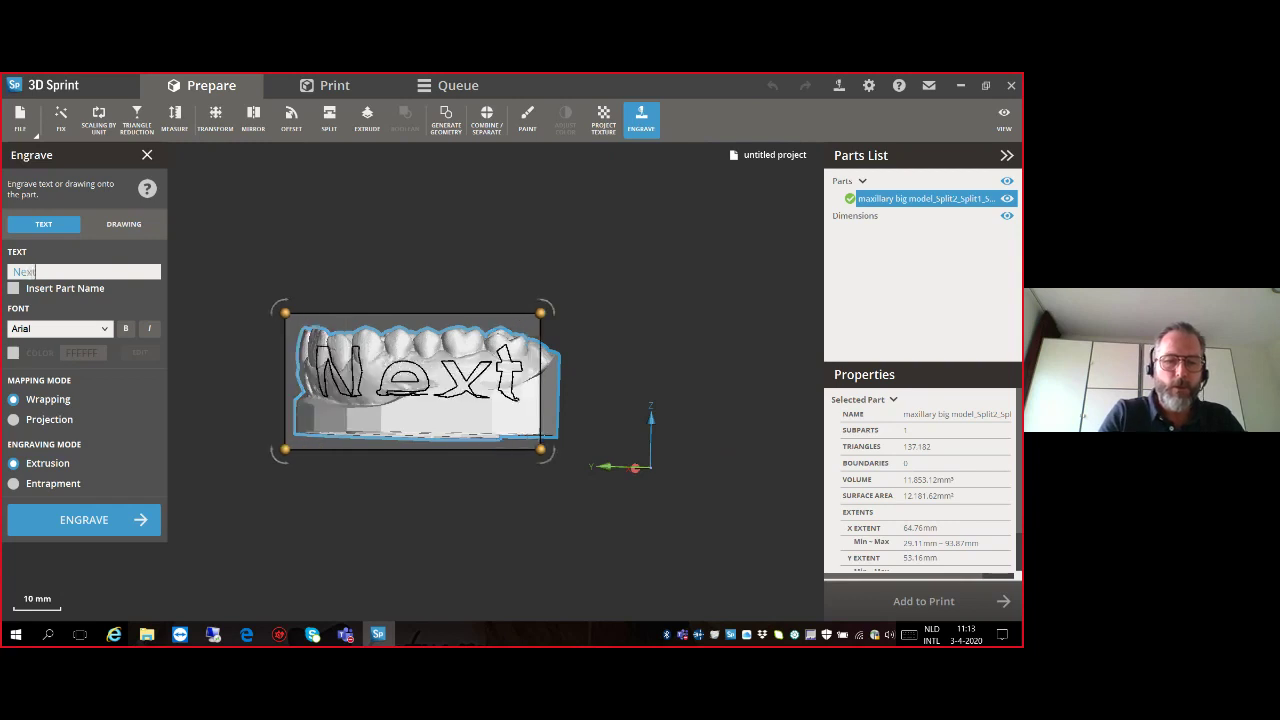
{"action": "type", "text": "Den"}
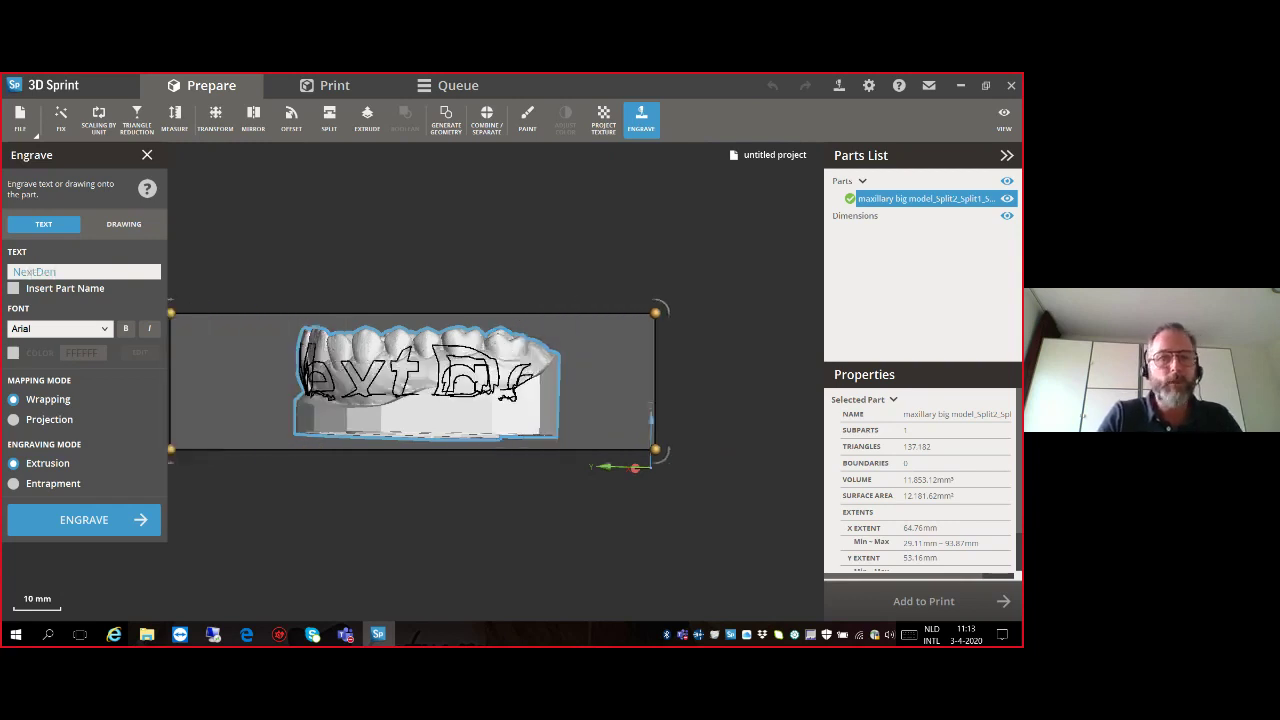
{"action": "type", "text": "t"}
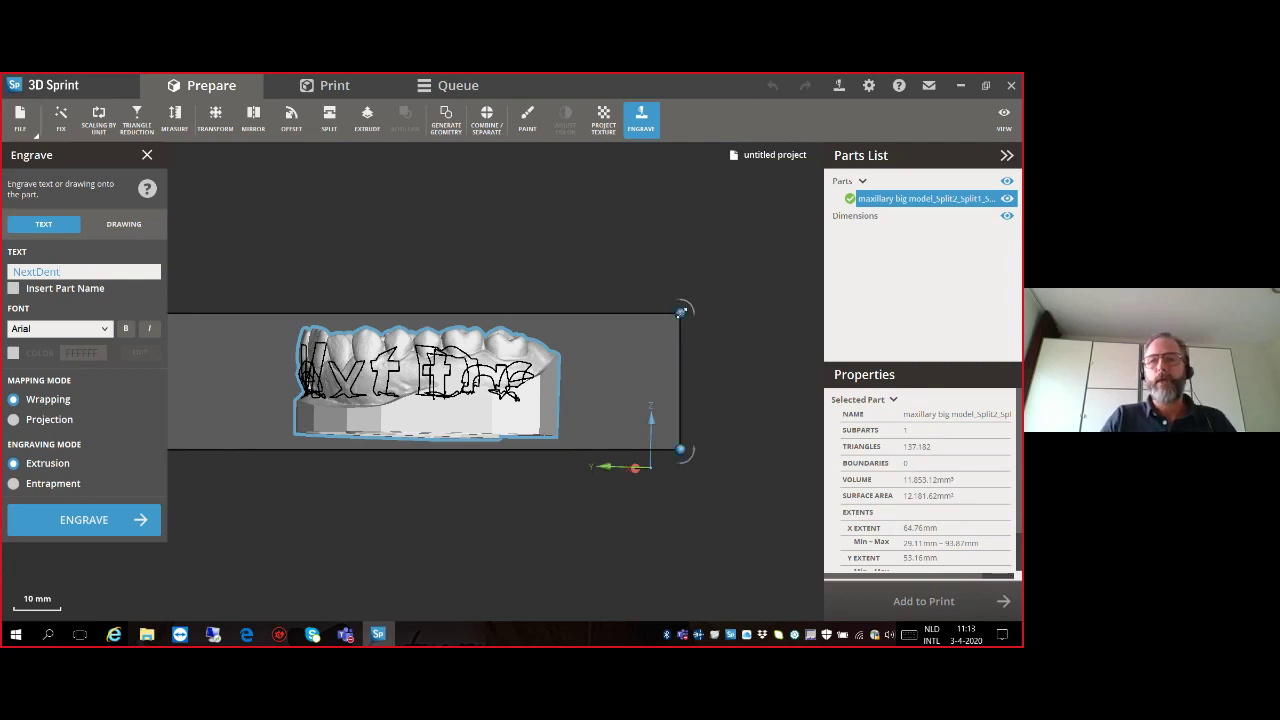
{"action": "left_click_drag", "start_coordinate": [681, 450], "coordinate": [472, 419]}
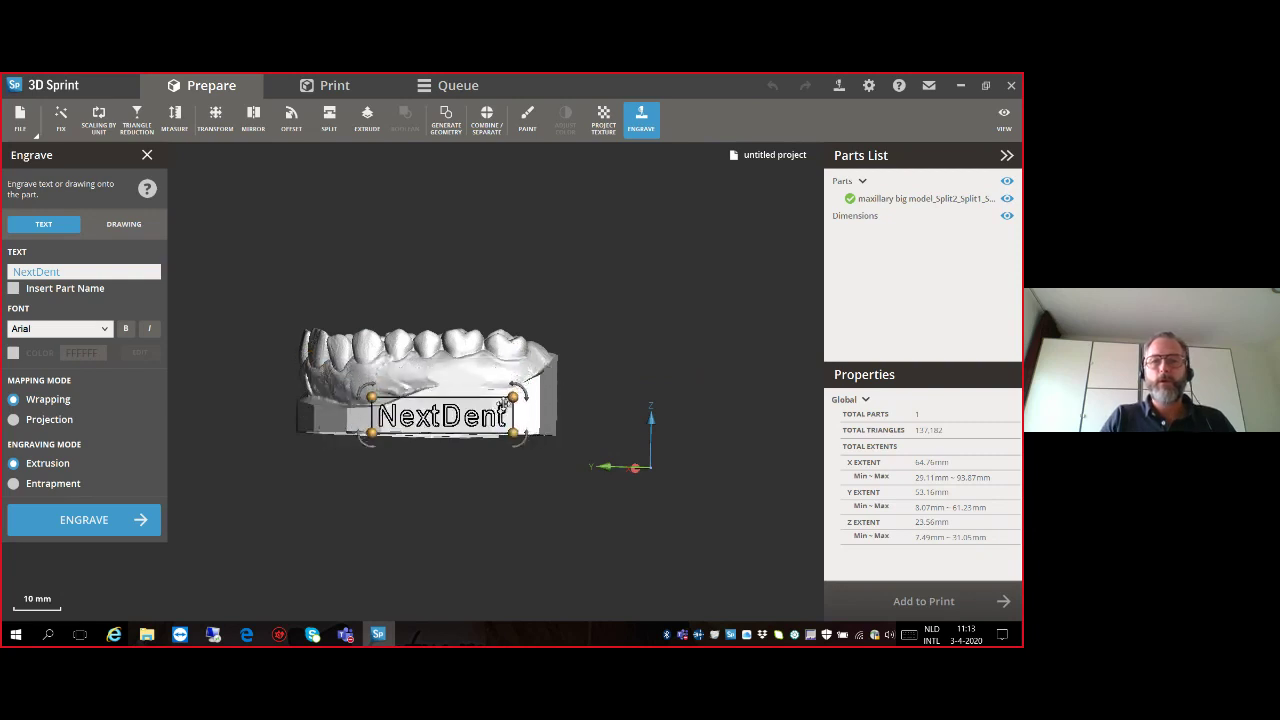
{"action": "left_click_drag", "start_coordinate": [481, 421], "coordinate": [487, 422]}
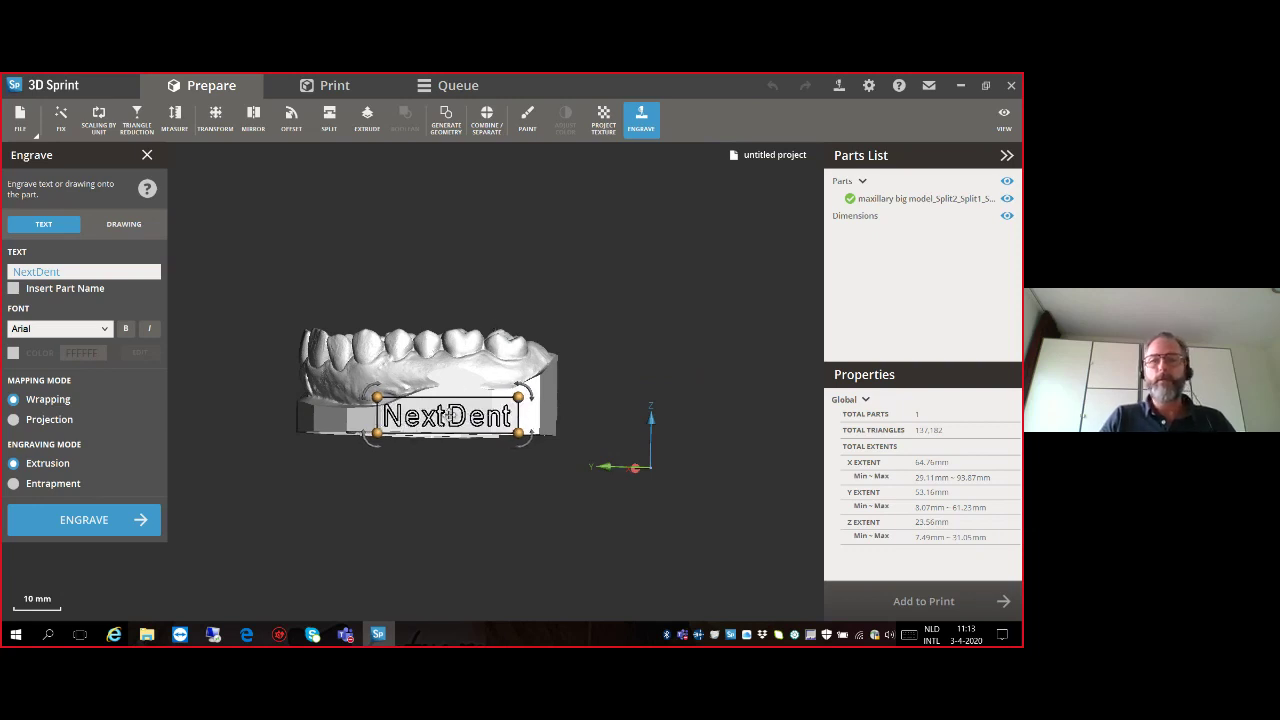
Engrave the text into the side wall with the preset inward conformal offset and finish engraving.
{"action": "left_click", "coordinate": [80, 521]}
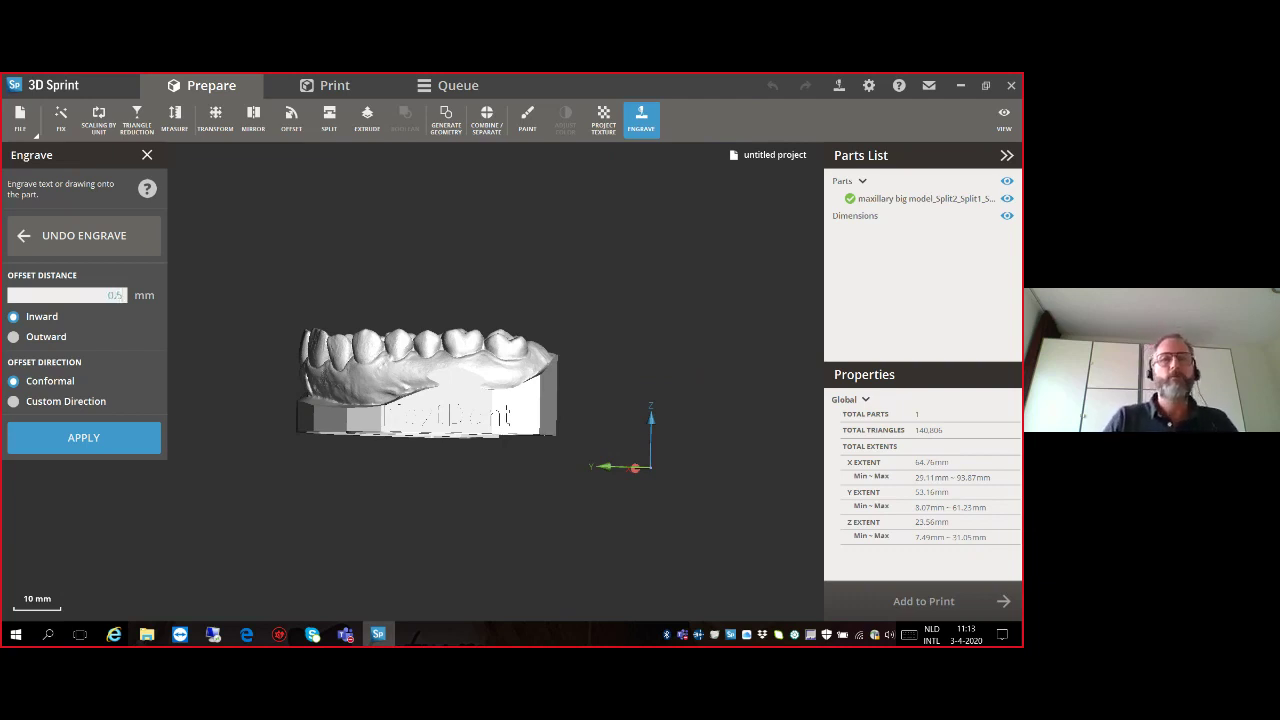
{"action": "left_click", "coordinate": [94, 437]}
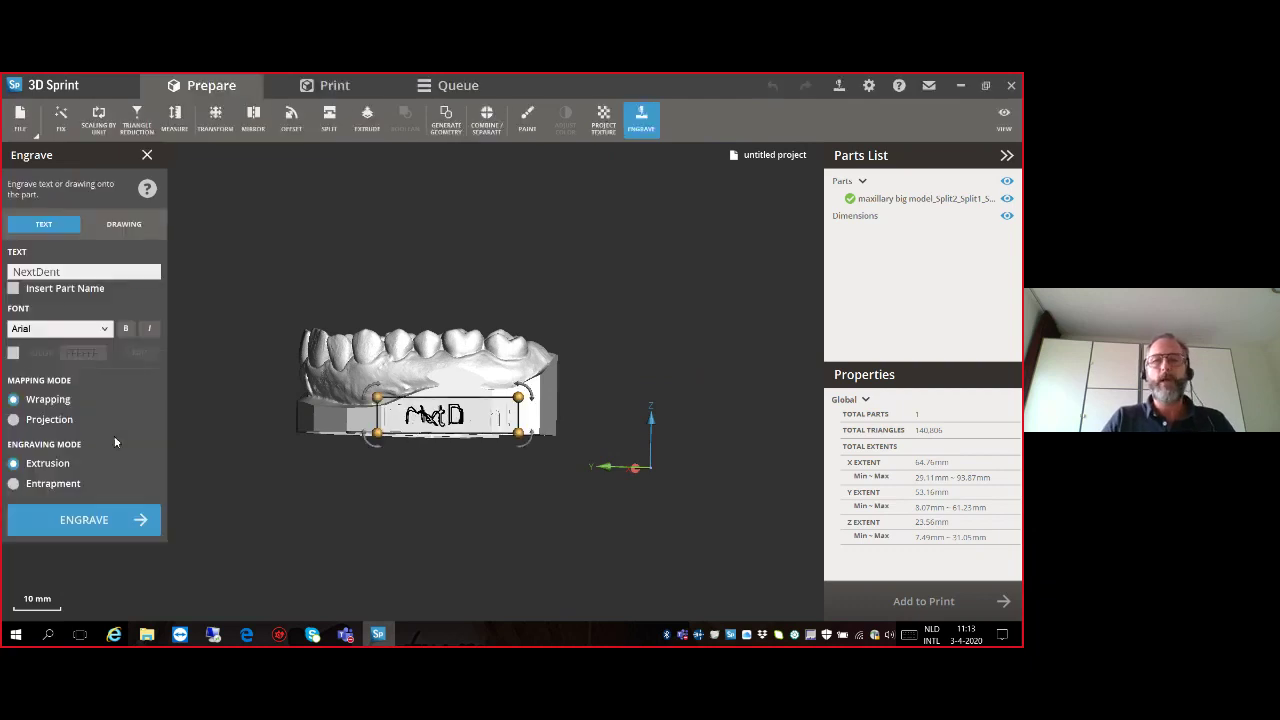
{"action": "left_click", "coordinate": [147, 155]}
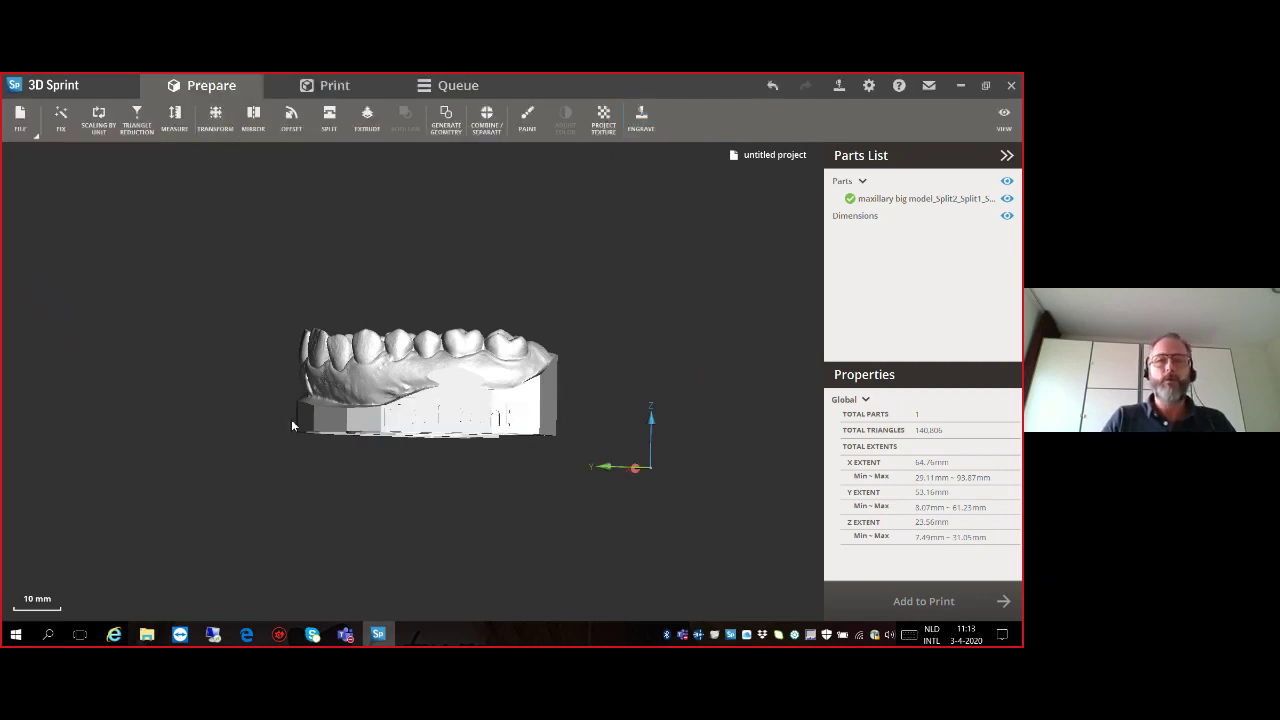
Select the engraved arch and add it to the Print workspace.
{"action": "scroll", "coordinate": [360, 432], "scroll_direction": "up", "scroll_amount": 3}
{"action": "right_click_drag", "start_coordinate": [367, 437], "coordinate": [371, 351]}
{"action": "left_click", "coordinate": [333, 304]}
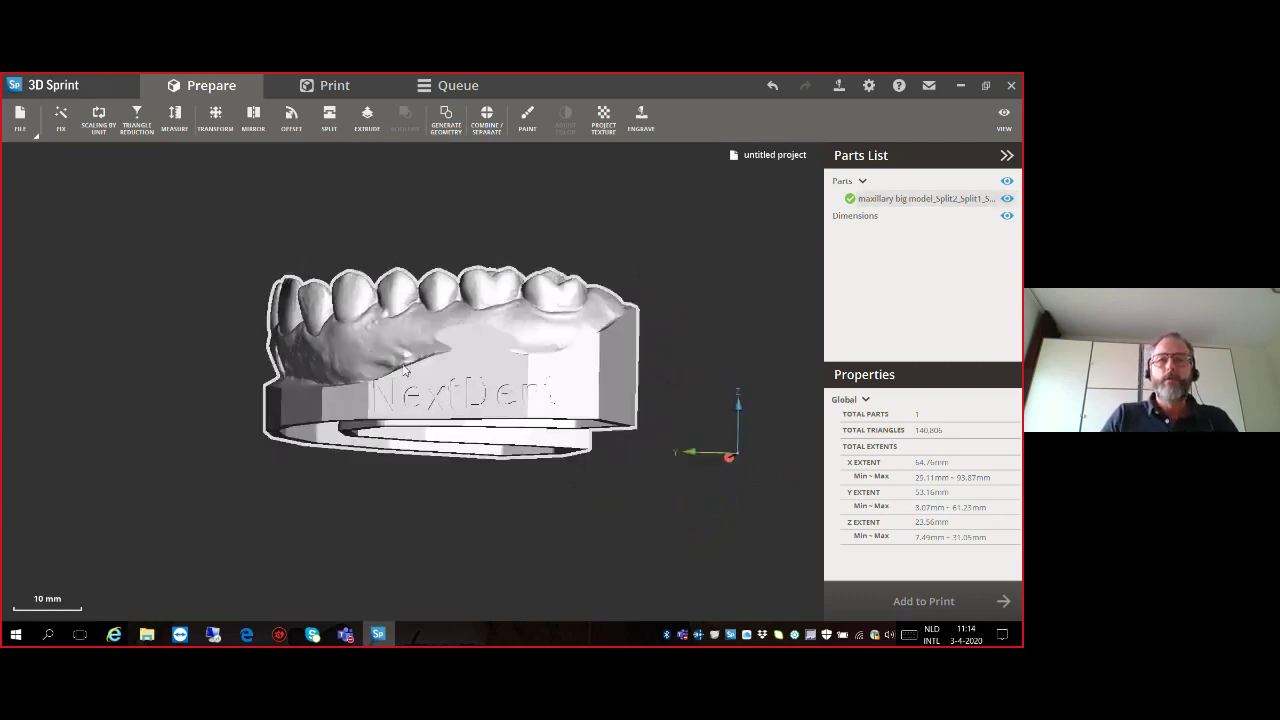
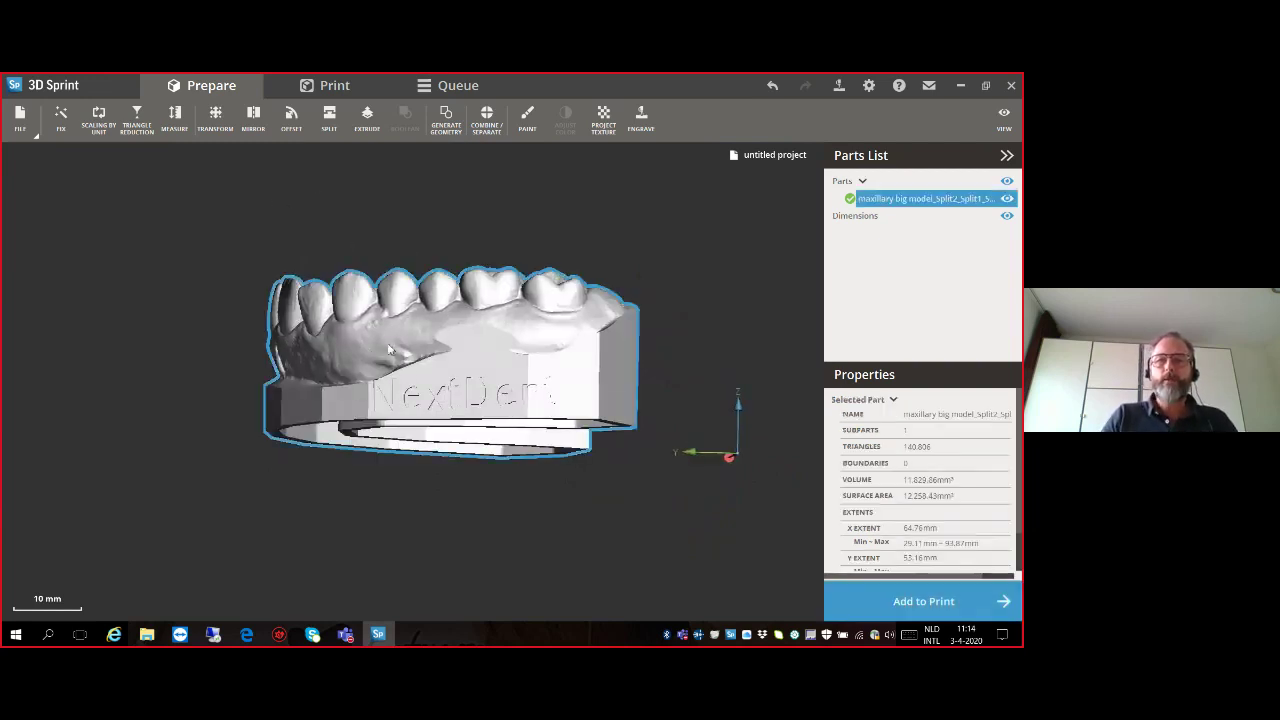
{"action": "left_click", "coordinate": [880, 601]}
Lower the arch toward the build platform to a Z height of 3 mm and finish the transform.
{"action": "right_click_drag", "start_coordinate": [338, 492], "coordinate": [617, 461]}
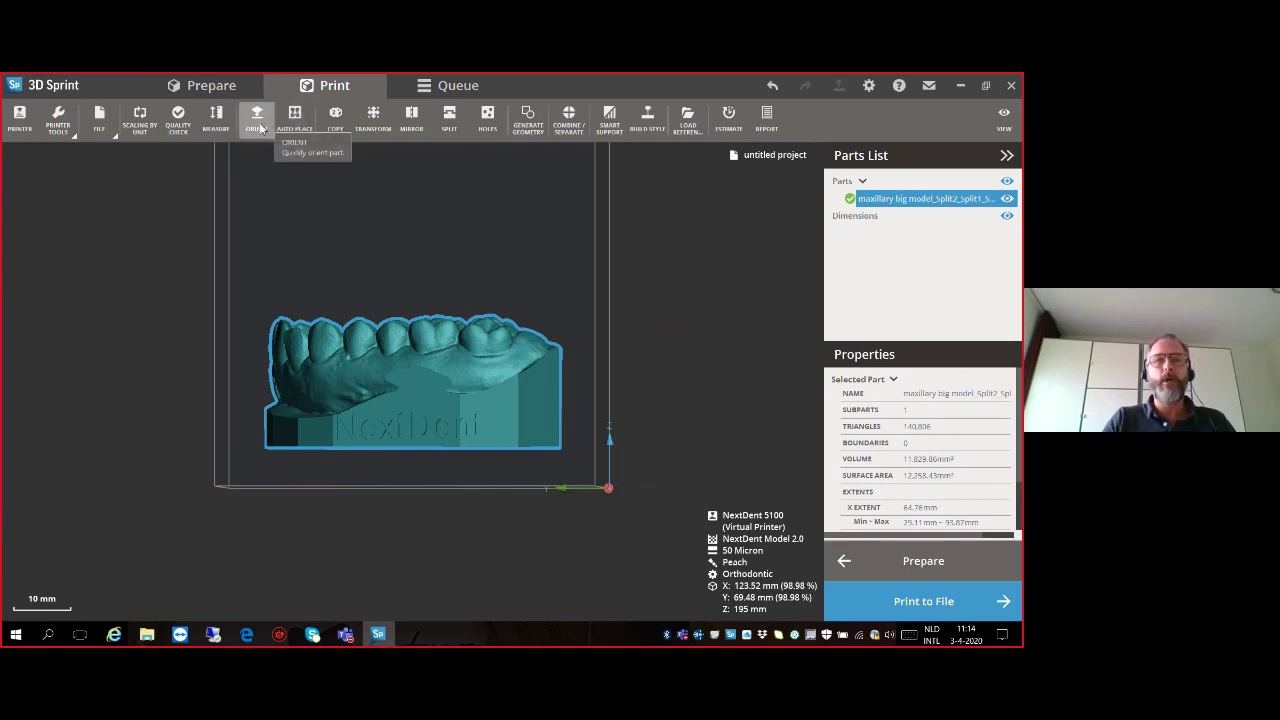
{"action": "left_click", "coordinate": [373, 122]}
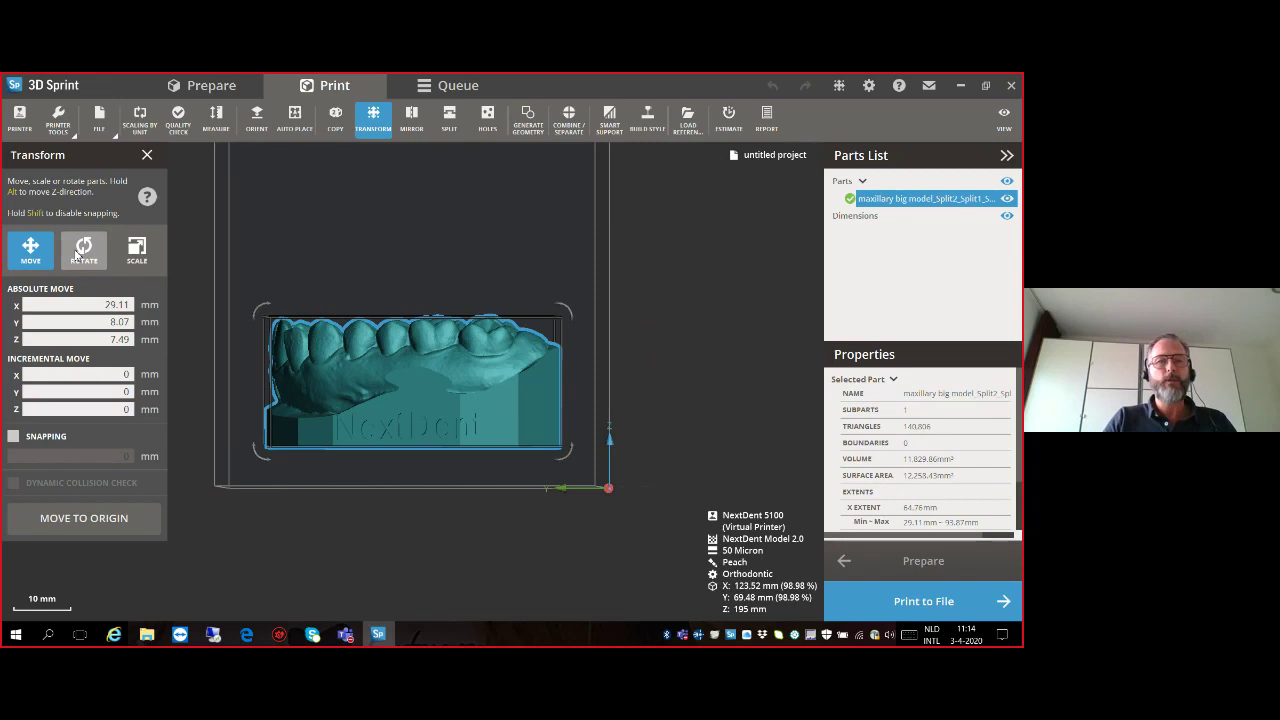
{"action": "left_click", "coordinate": [78, 255]}
{"action": "mouse_move", "coordinate": [259, 306]}
{"action": "left_mouse_down"}
{"action": "mouse_move", "coordinate": [240, 380]}
{"action": "mouse_move", "coordinate": [259, 306]}
{"action": "left_mouse_up"}
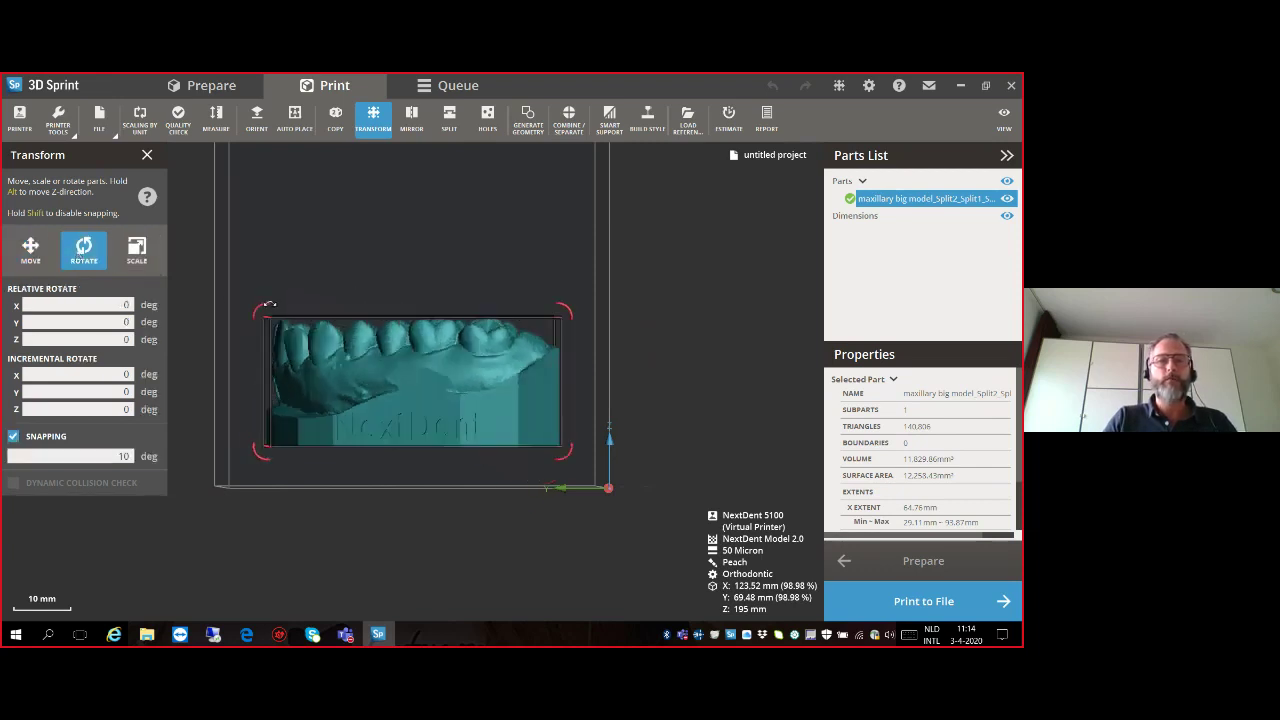
{"action": "left_click", "coordinate": [566, 312]}
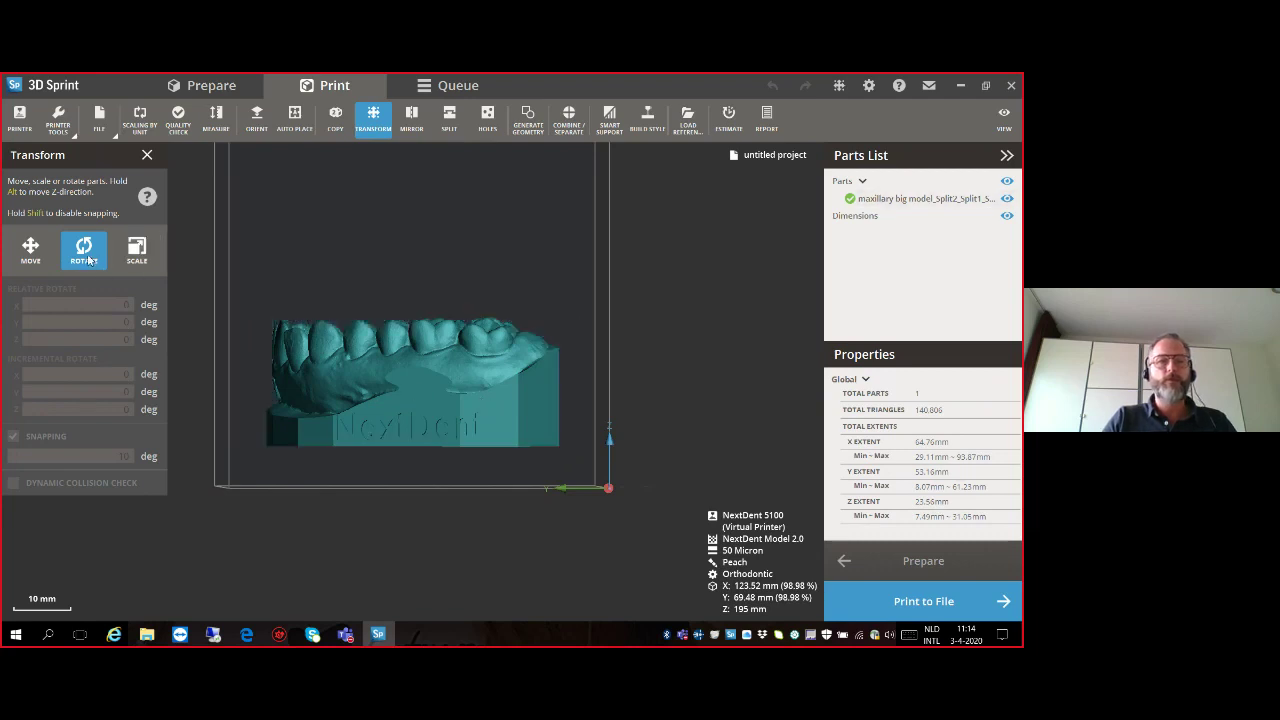
{"action": "left_click", "coordinate": [420, 407]}
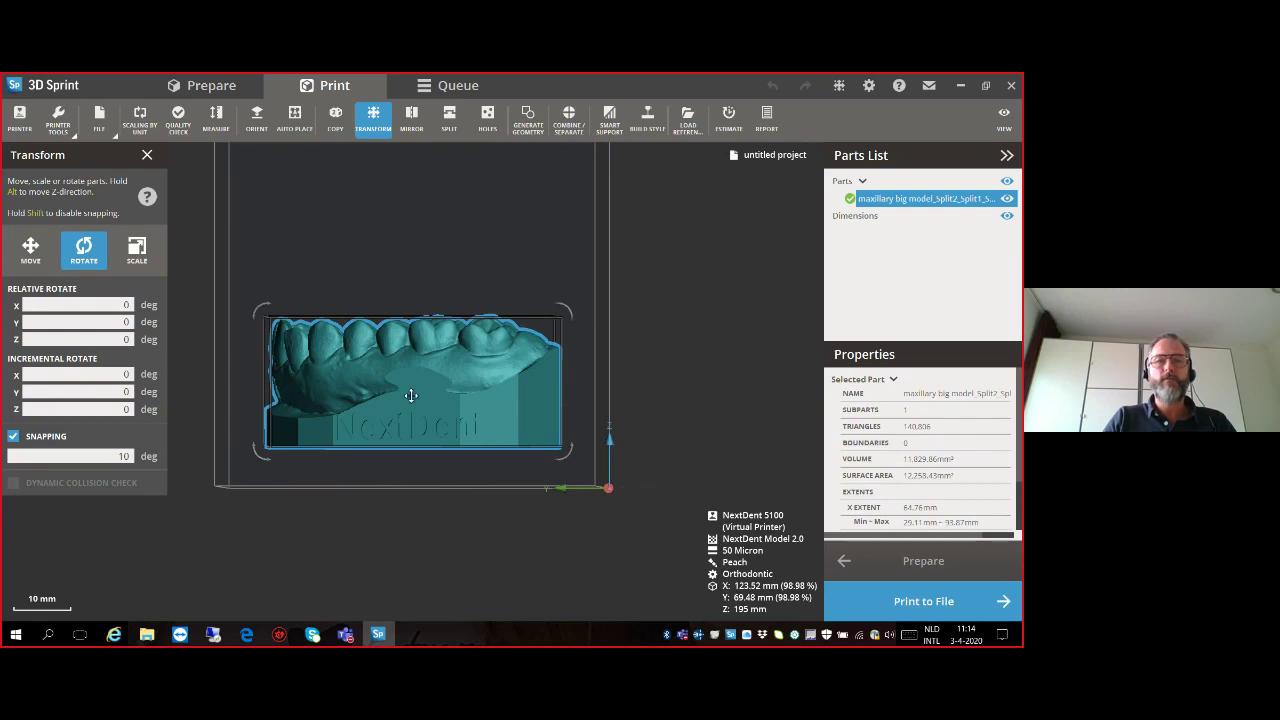
{"action": "left_click_drag", "start_coordinate": [411, 395], "coordinate": [411, 419]}
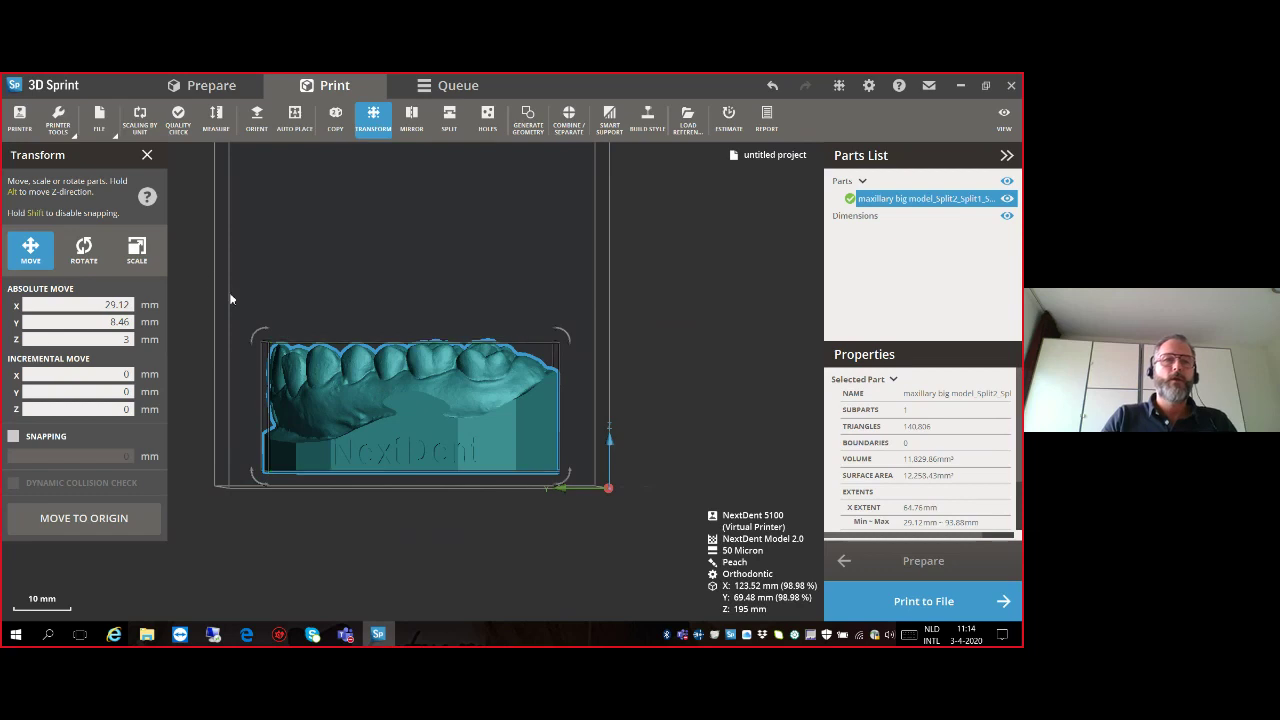
{"action": "left_click", "coordinate": [147, 156]}
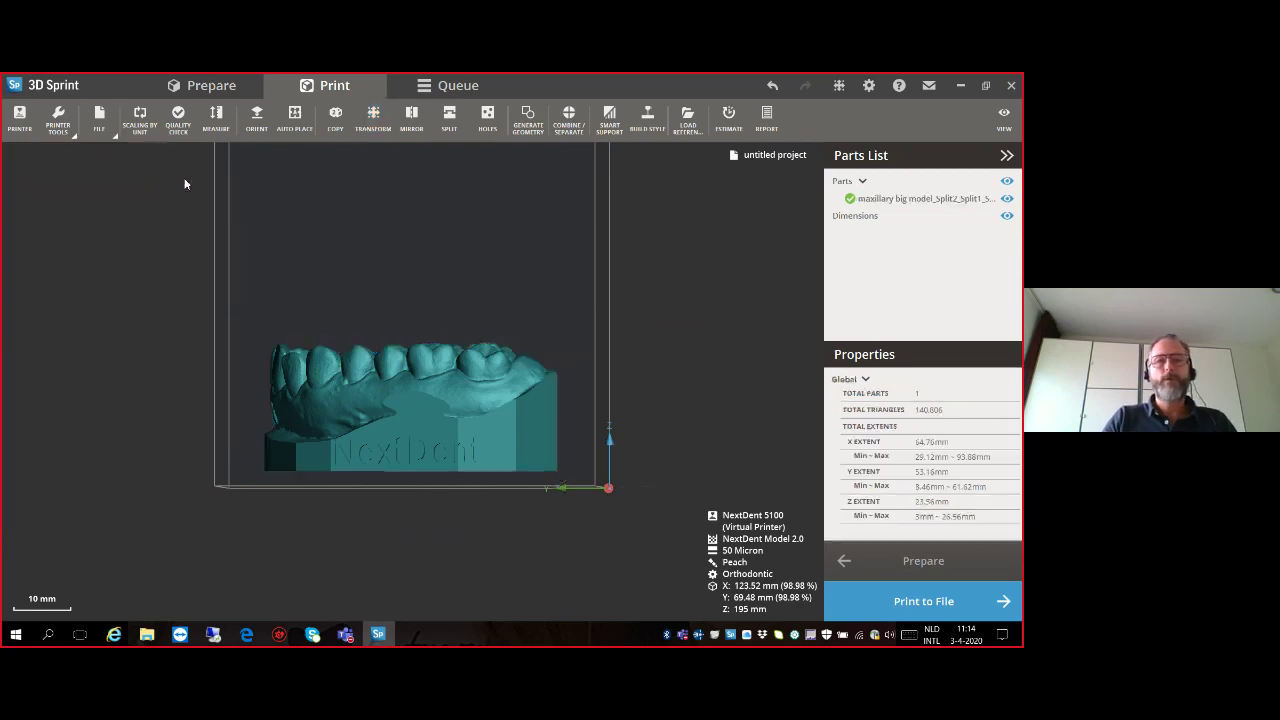
Generate smart supports beneath the arch with the Orthodontic preset and finish the support setup.
{"action": "left_click", "coordinate": [610, 120]}
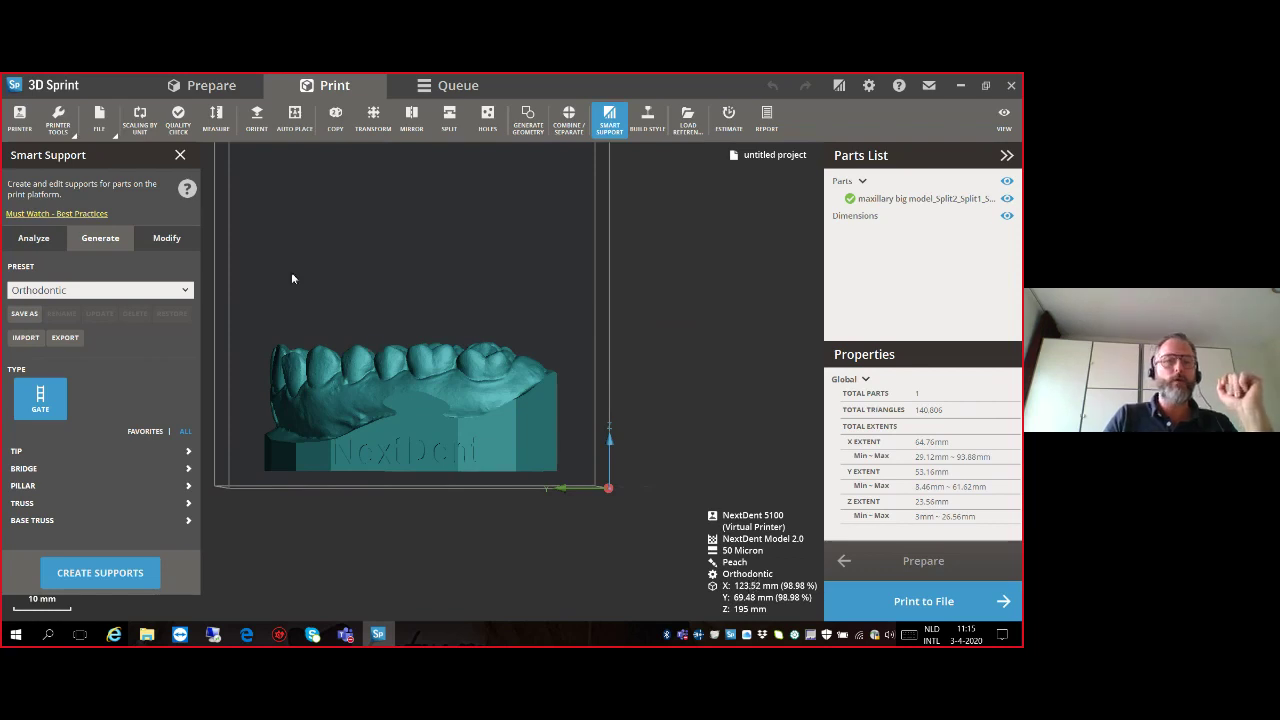
{"action": "left_click", "coordinate": [186, 291]}
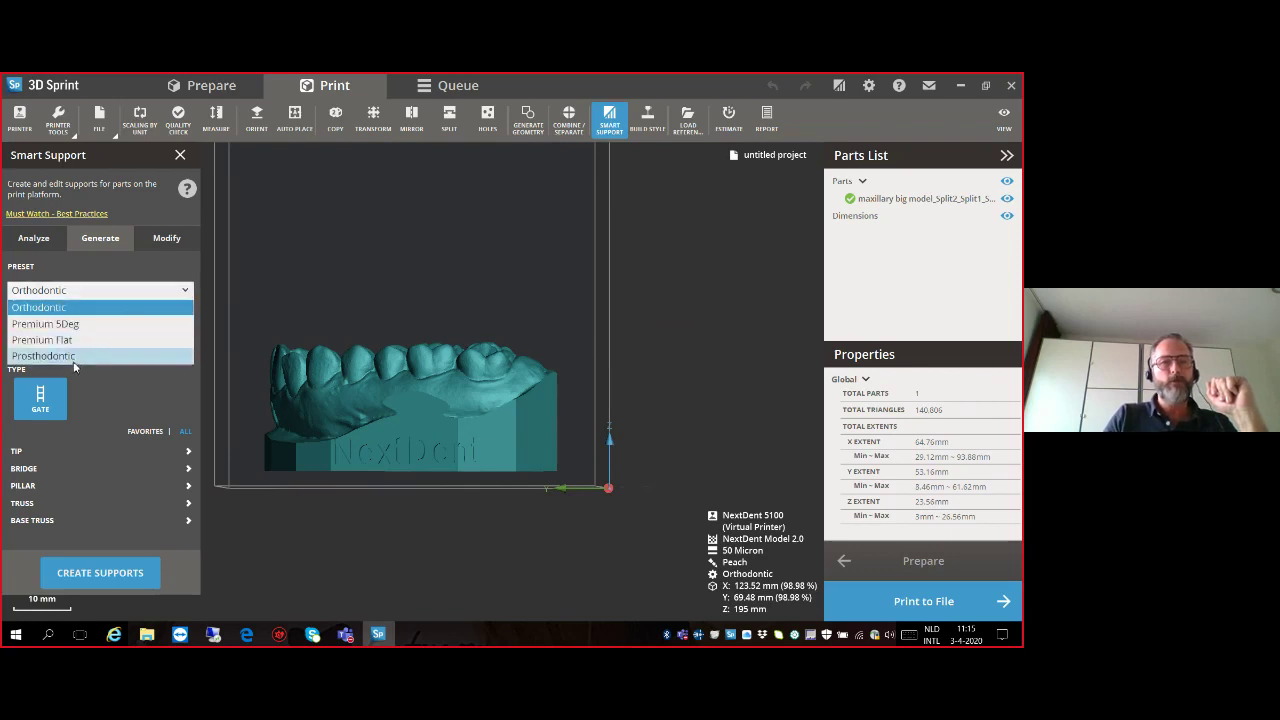
{"action": "left_click", "coordinate": [84, 296]}
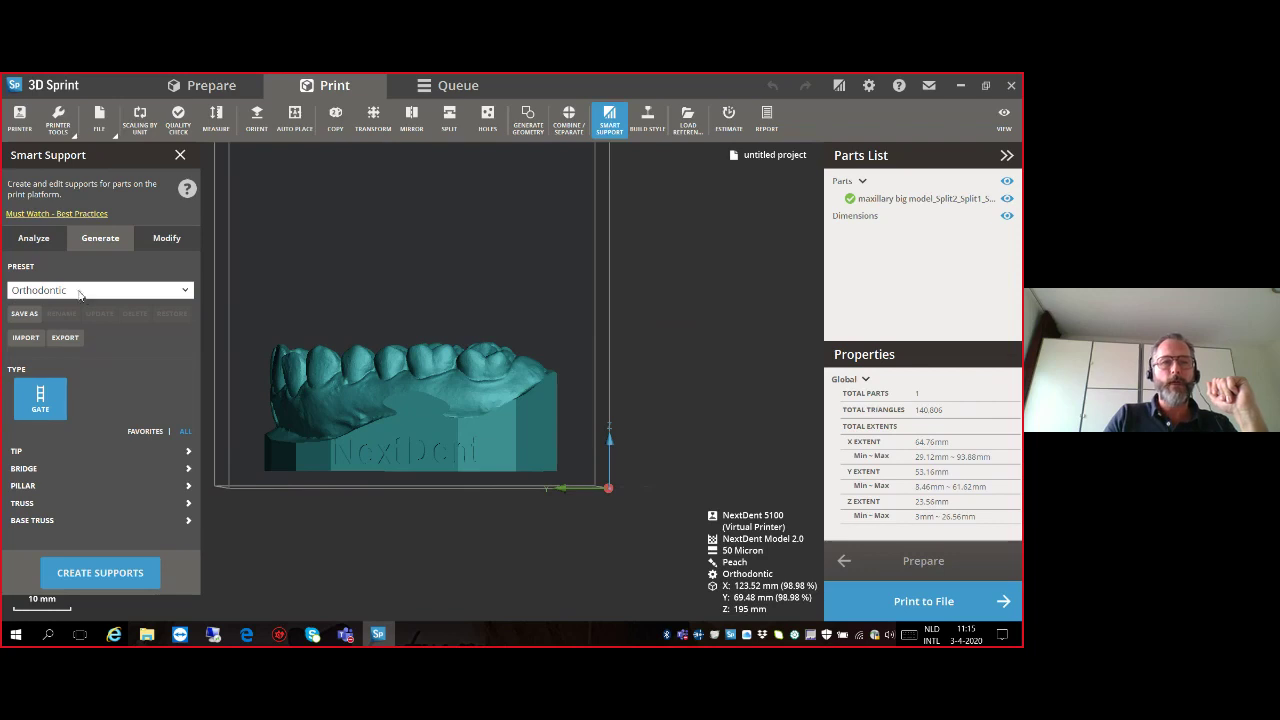
{"action": "left_click", "coordinate": [85, 574]}
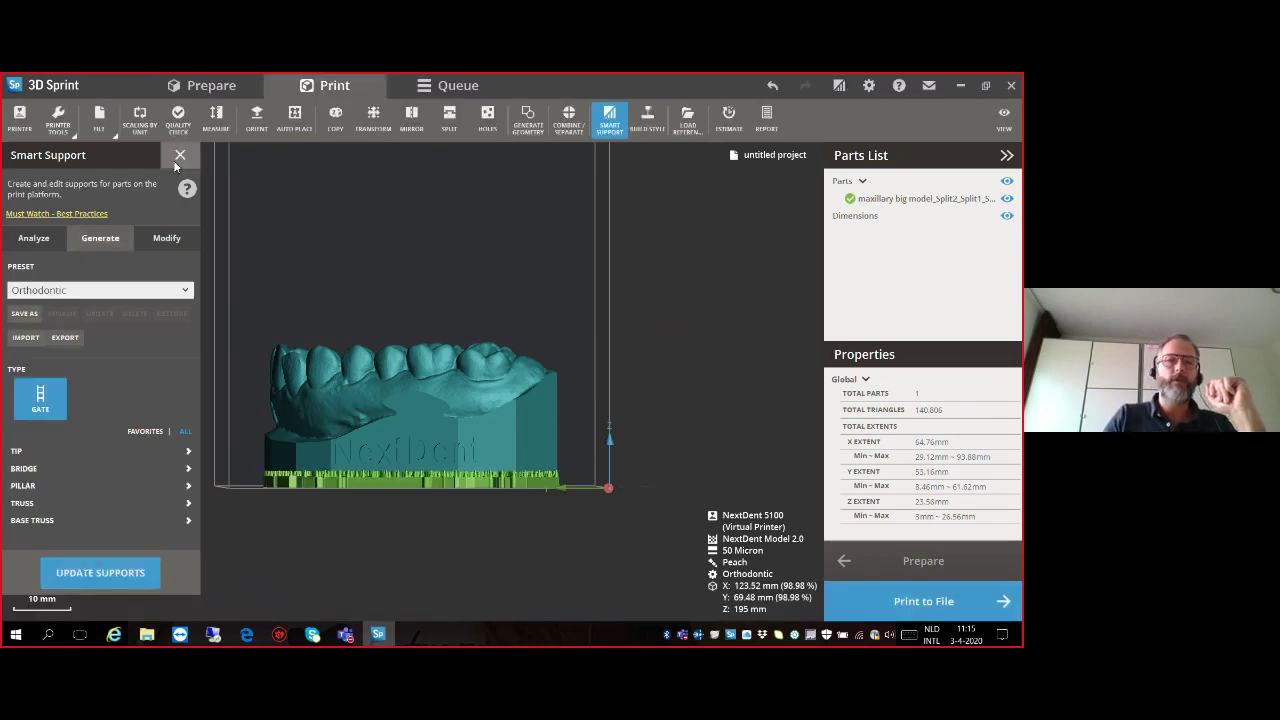
{"action": "scroll", "coordinate": [380, 432], "scroll_direction": "up", "scroll_amount": 3}
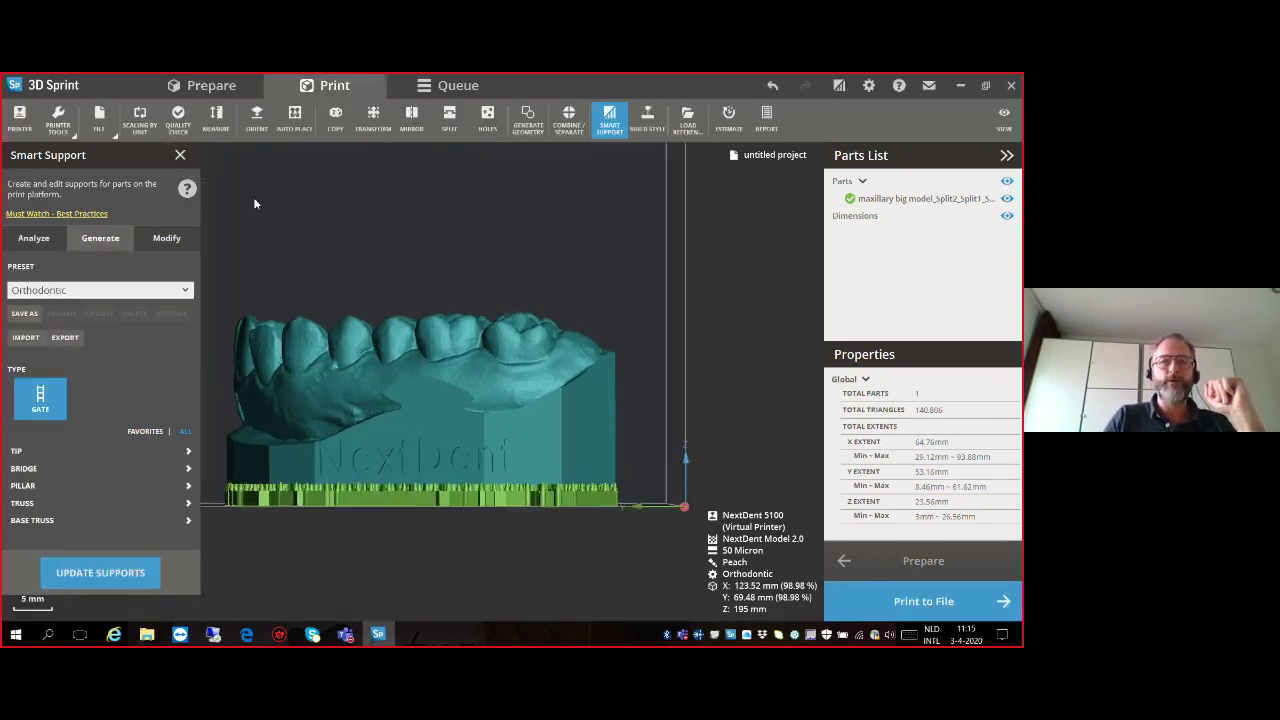
{"action": "left_click", "coordinate": [178, 157]}
Estimate the print time and material use, examining the supported arch from the side and from above.
{"action": "right_click_drag", "start_coordinate": [355, 478], "coordinate": [392, 485]}
{"action": "left_click", "coordinate": [398, 319]}
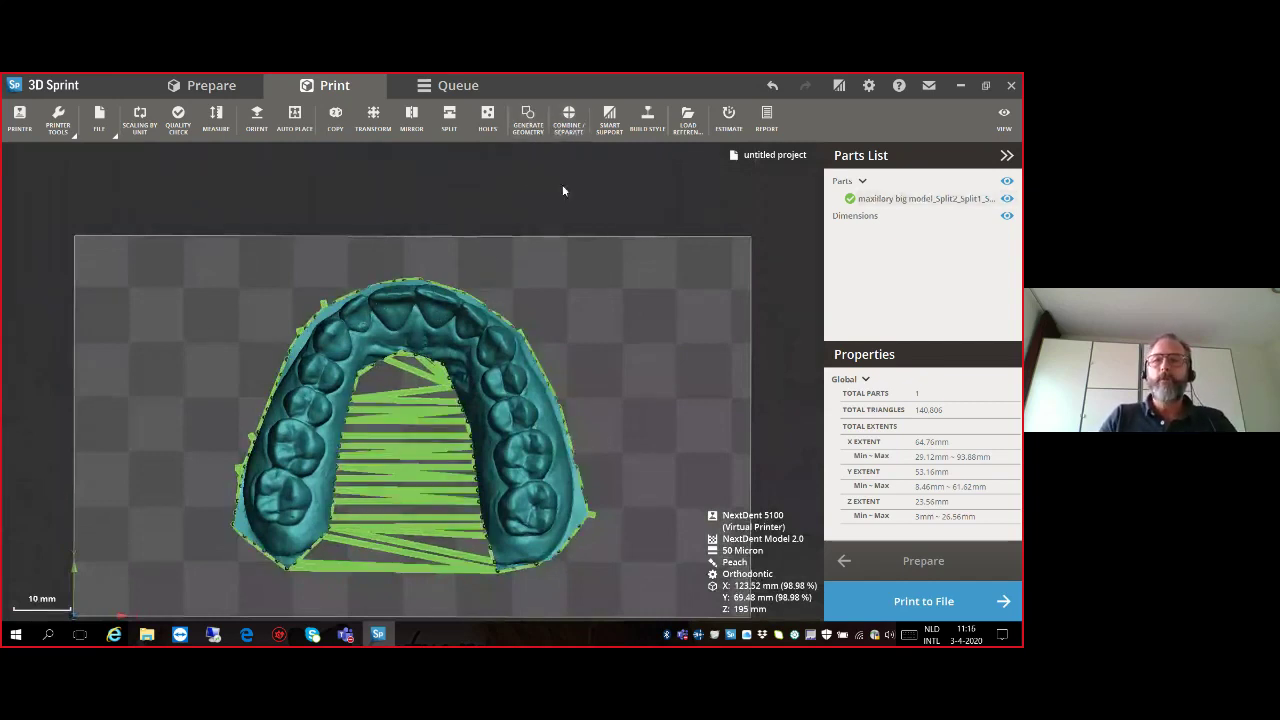
{"action": "left_click", "coordinate": [729, 116]}
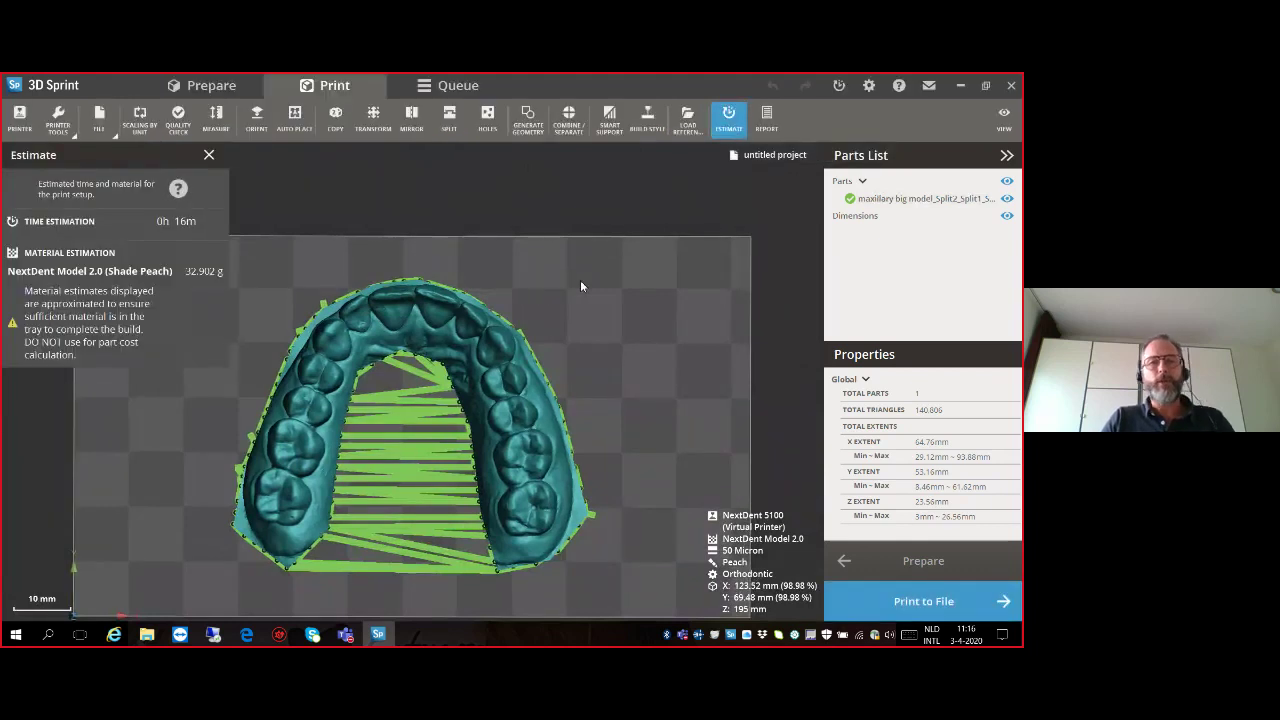
{"action": "right_click_drag", "start_coordinate": [315, 290], "coordinate": [565, 407]}
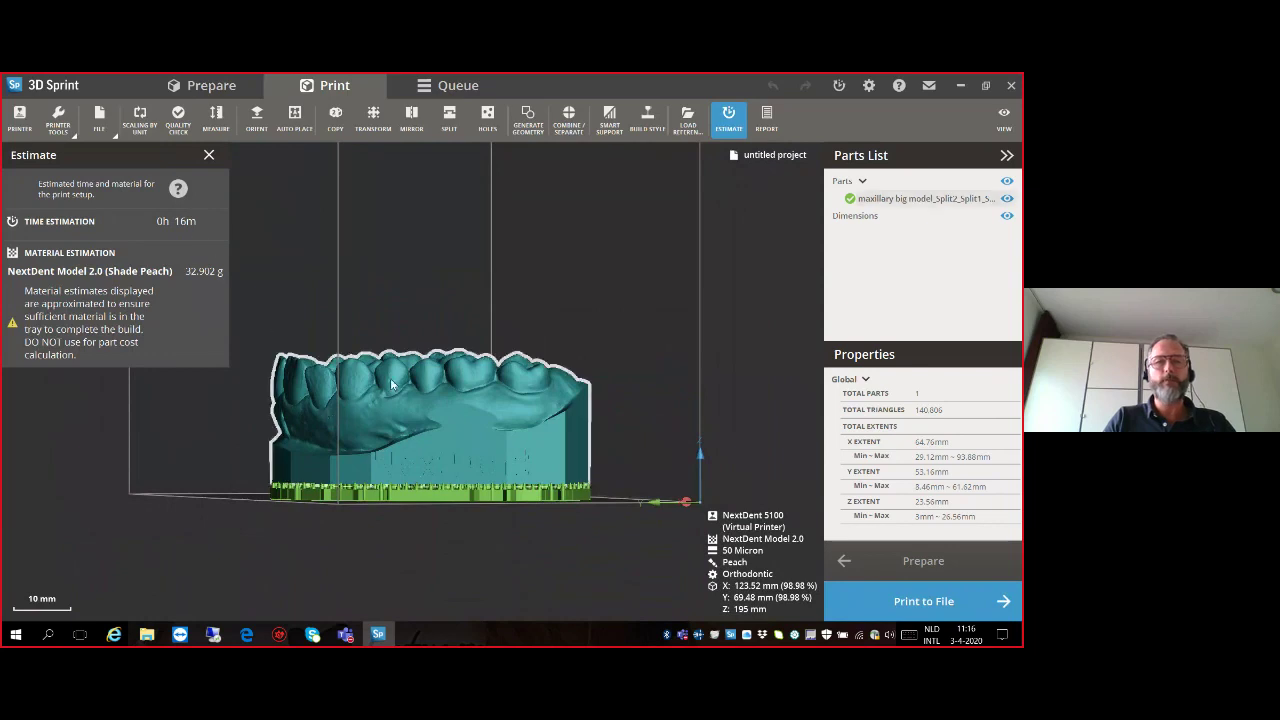
{"action": "mouse_move", "coordinate": [392, 385]}
{"action": "right_mouse_down"}
{"action": "mouse_move", "coordinate": [459, 379]}
{"action": "mouse_move", "coordinate": [444, 507]}
{"action": "mouse_move", "coordinate": [394, 386]}
{"action": "right_mouse_up"}
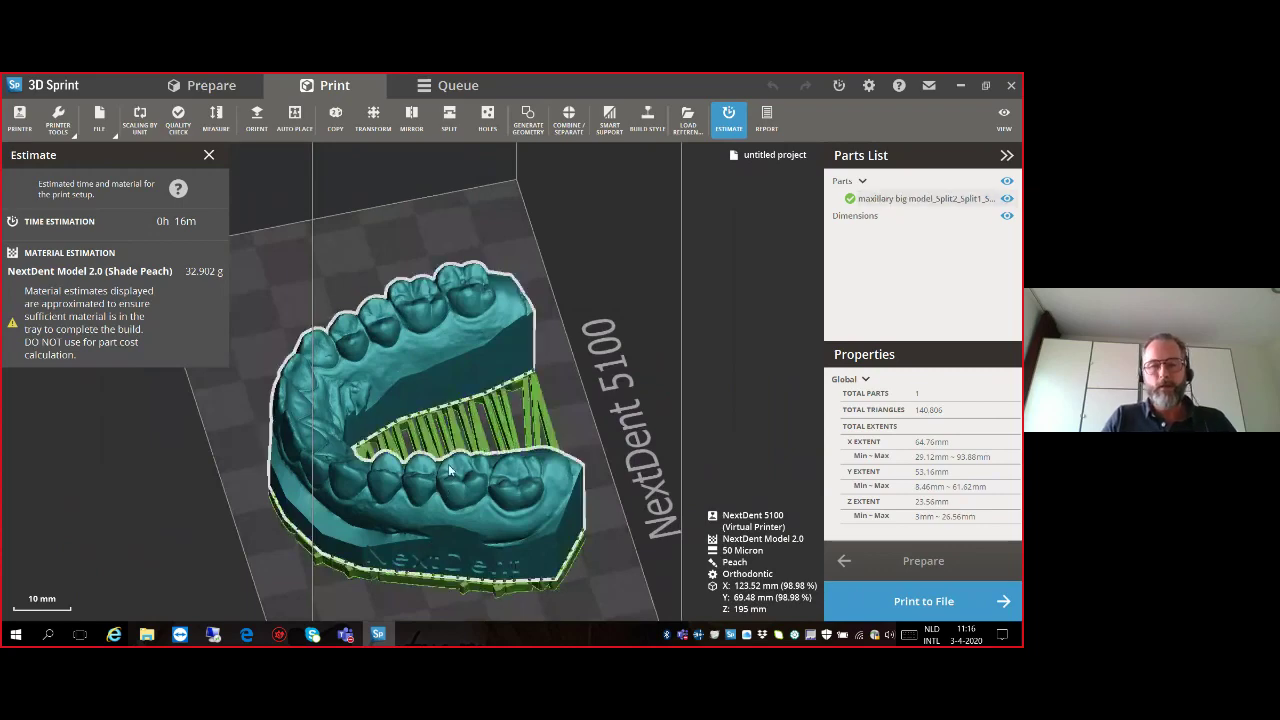
{"action": "right_click_drag", "start_coordinate": [408, 370], "coordinate": [424, 392]}
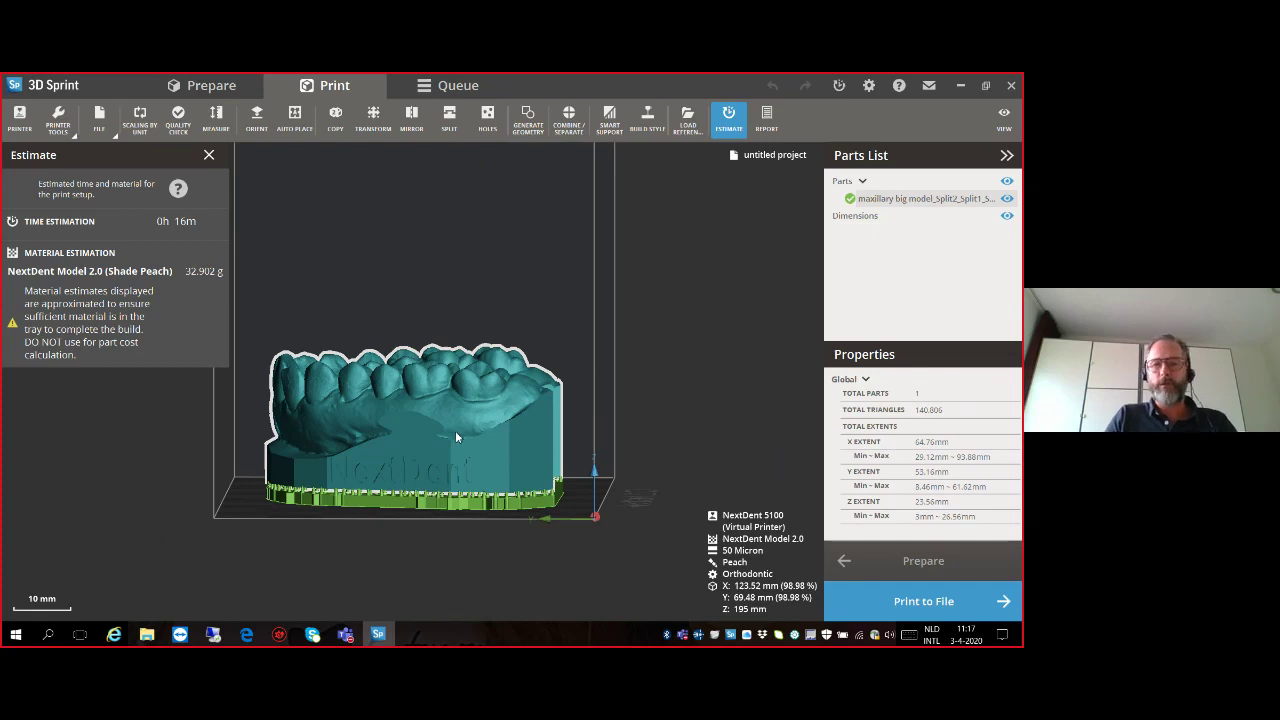
{"action": "right_click_drag", "start_coordinate": [505, 440], "coordinate": [447, 420]}
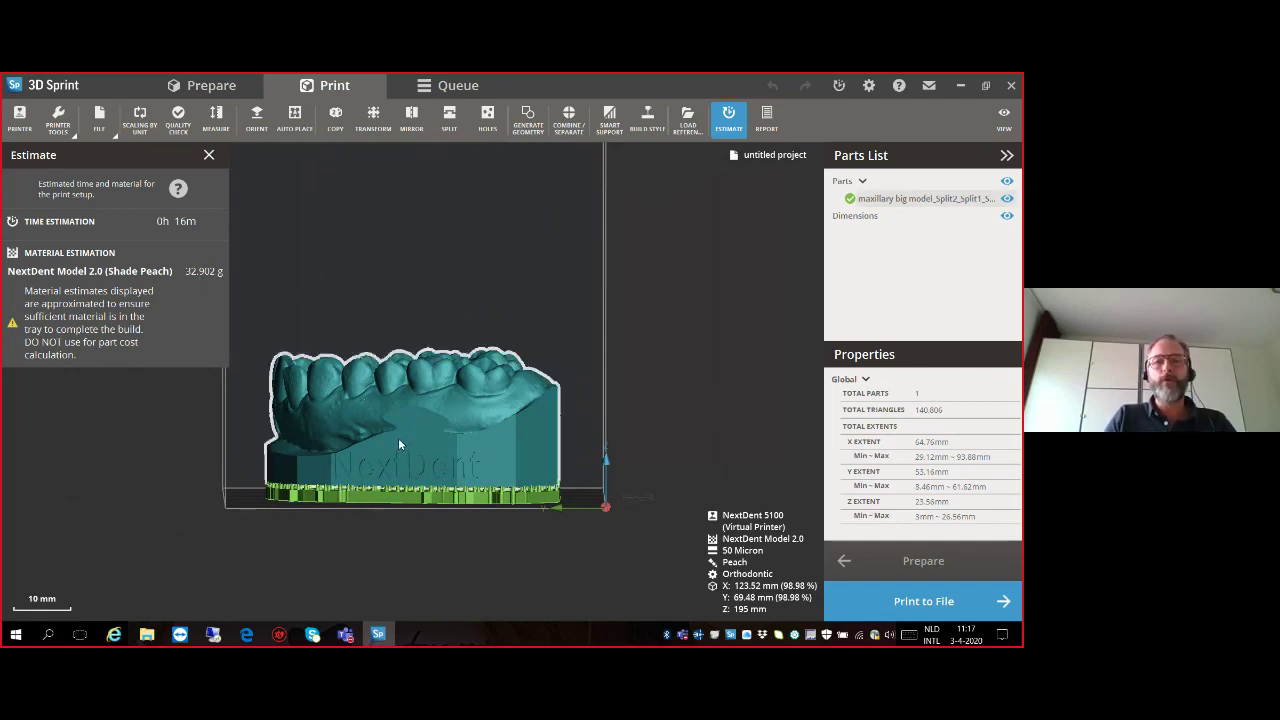
{"action": "right_click_drag", "start_coordinate": [449, 434], "coordinate": [571, 352]}
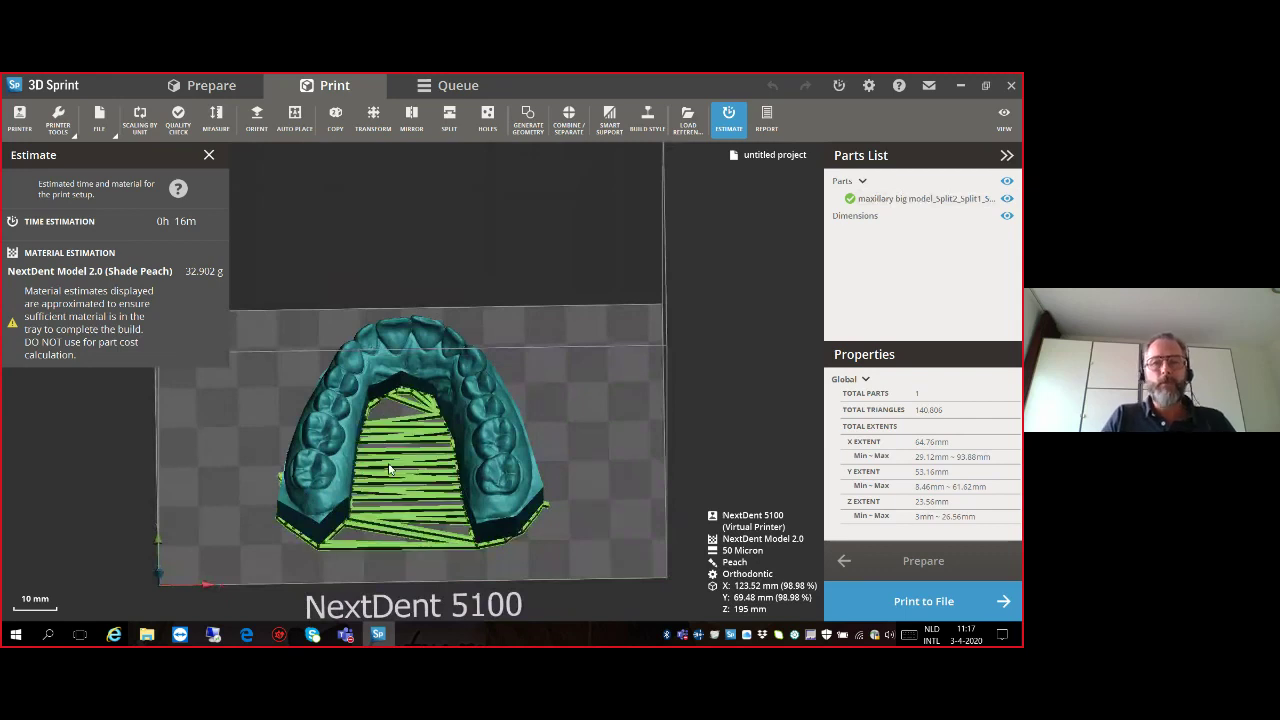
{"action": "right_click_drag", "start_coordinate": [422, 431], "coordinate": [422, 458]}
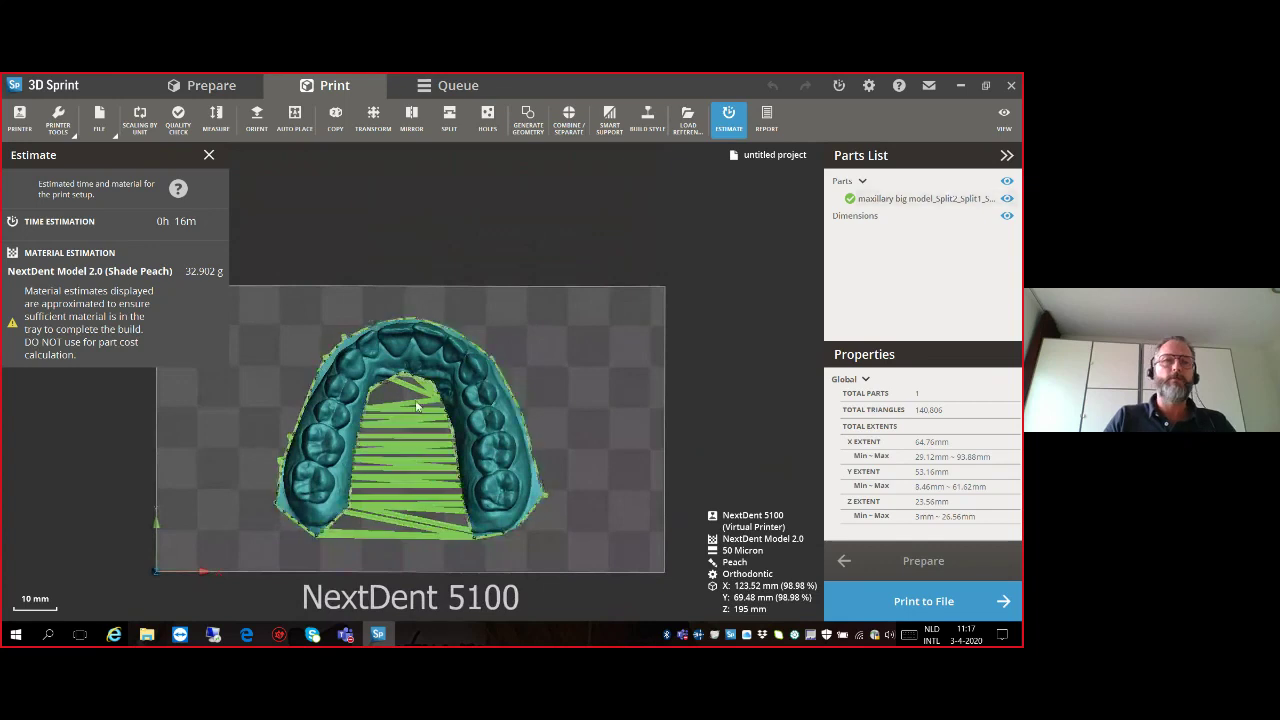
{"action": "left_click", "coordinate": [209, 156]}
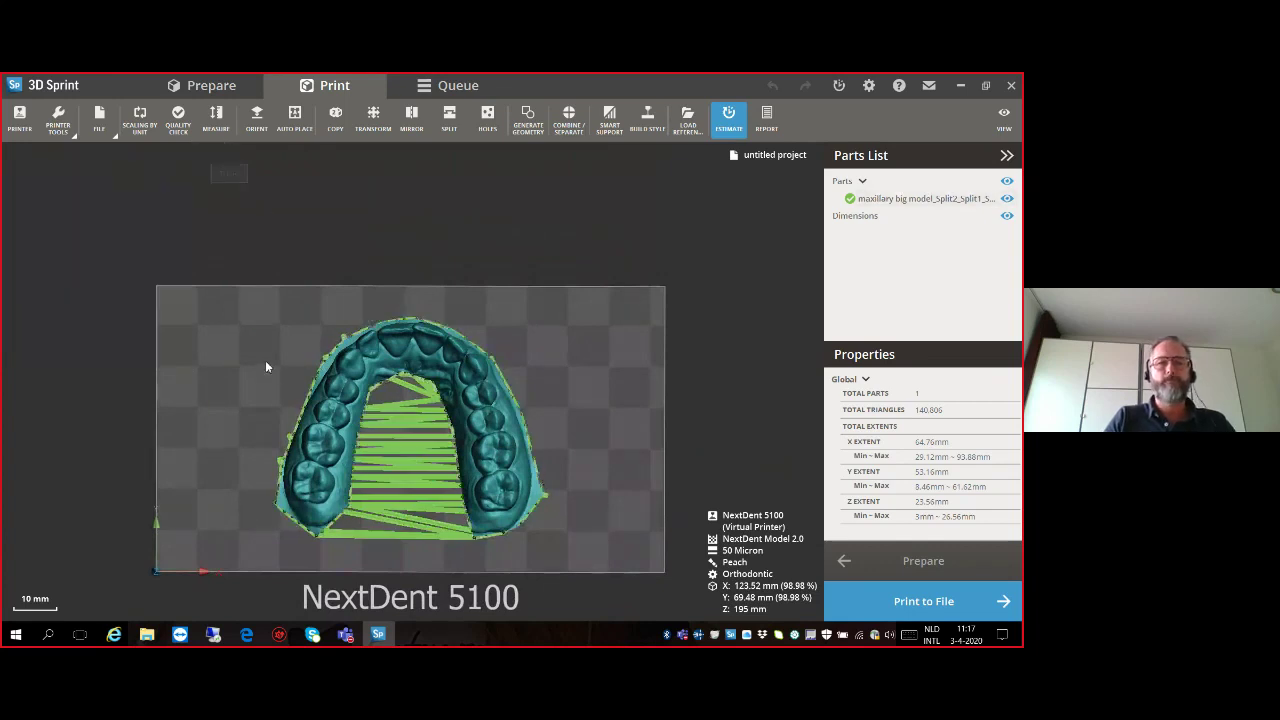
Delete the supported arch from the build platform and import the STL "Scan file Maxilla" from the webinar folder.
{"action": "right_click_drag", "start_coordinate": [265, 360], "coordinate": [300, 300]}
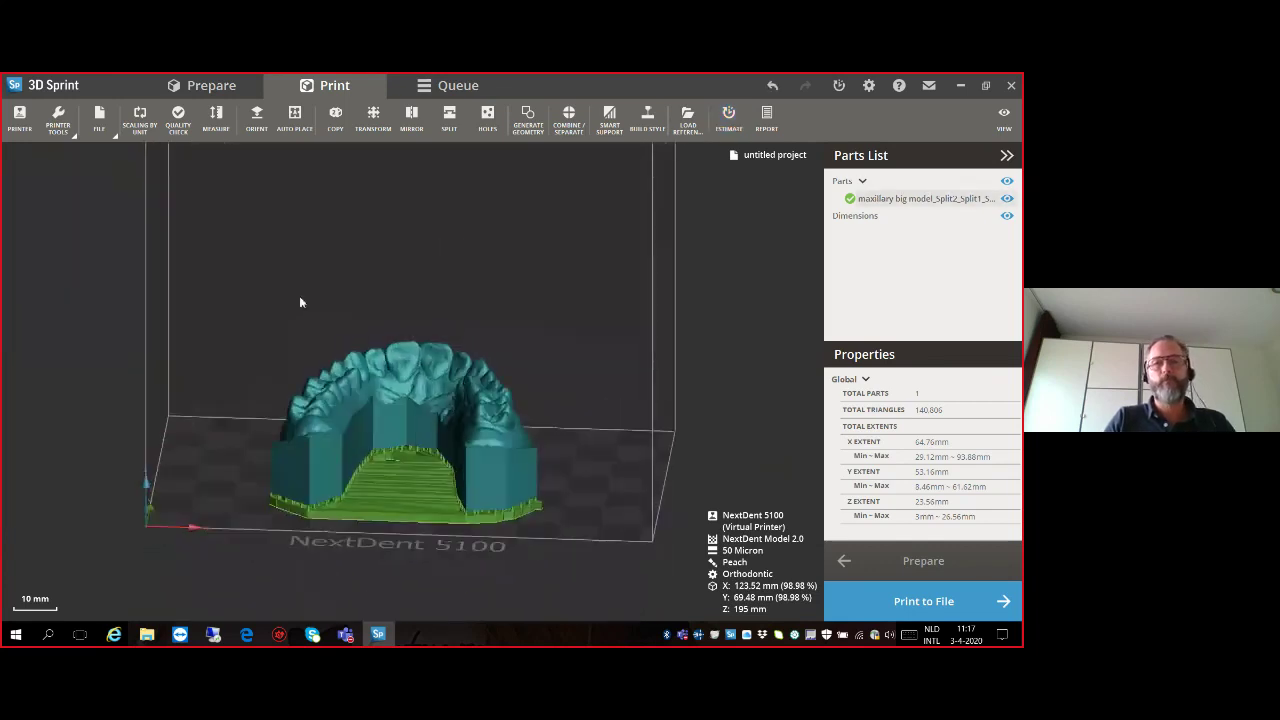
{"action": "left_click", "coordinate": [425, 424]}
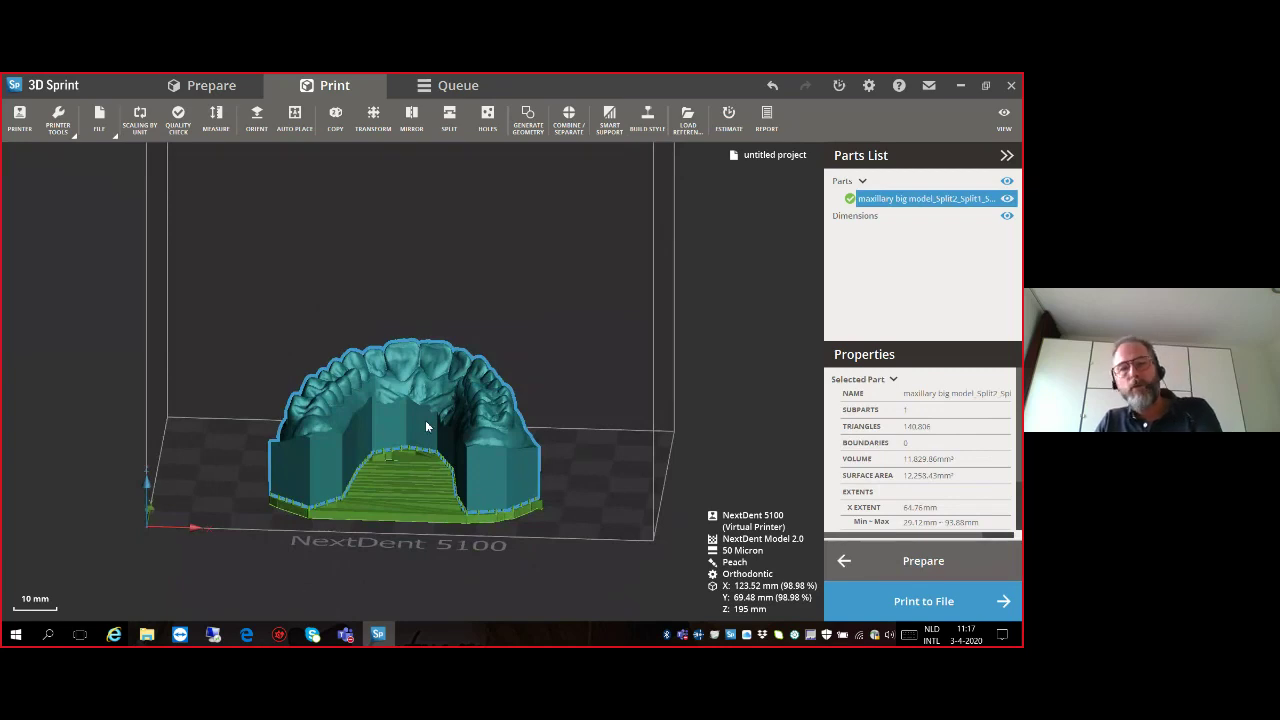
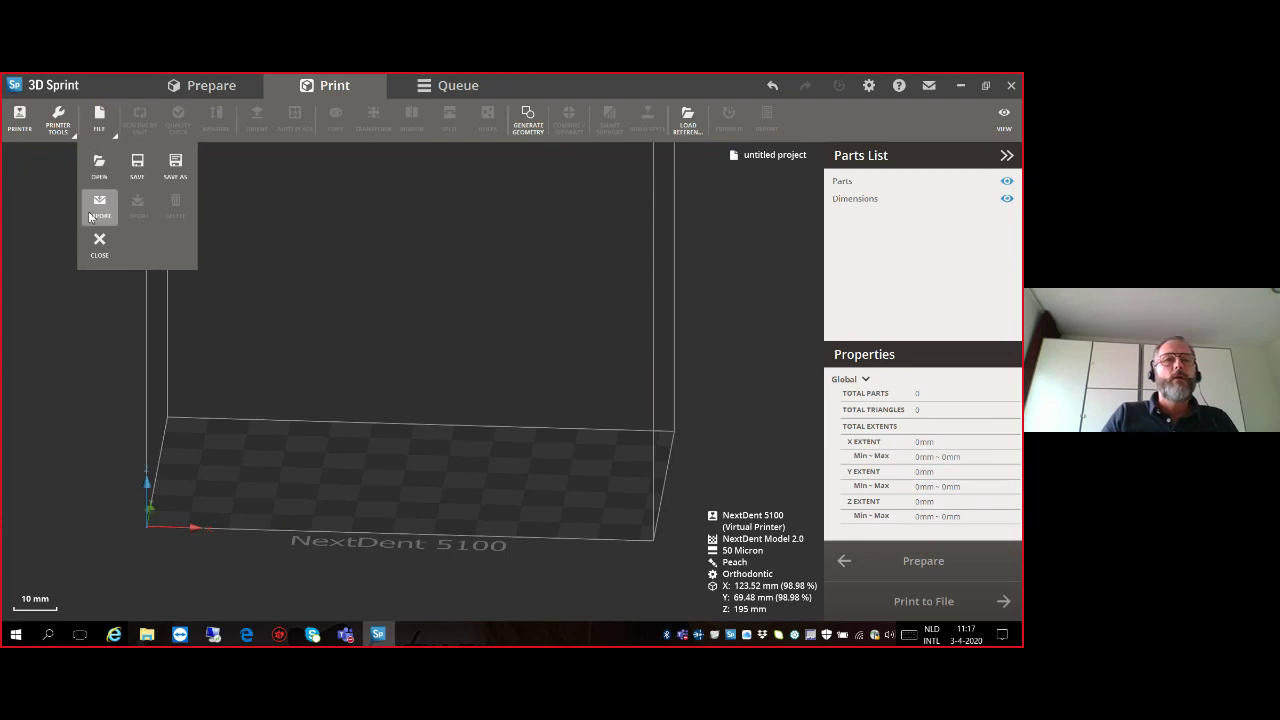
{"action": "left_click", "coordinate": [99, 205]}
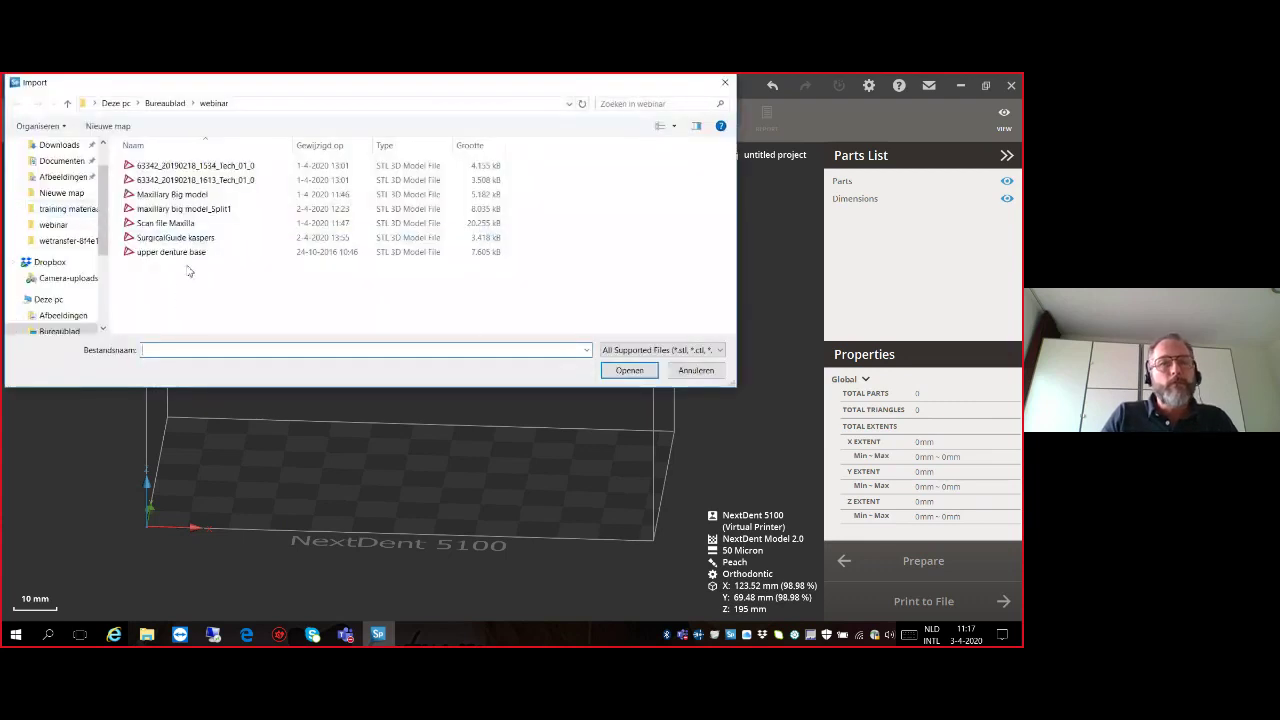
{"action": "left_click", "coordinate": [185, 223]}
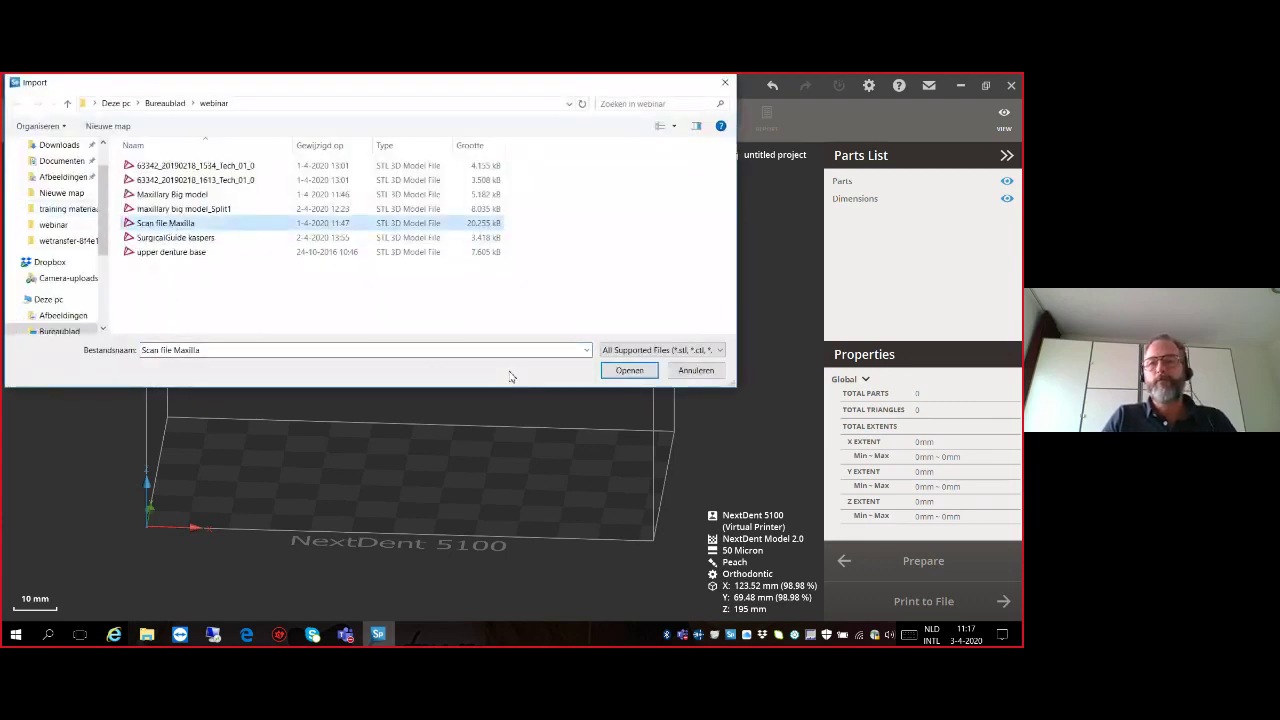
{"action": "left_click", "coordinate": [628, 370]}
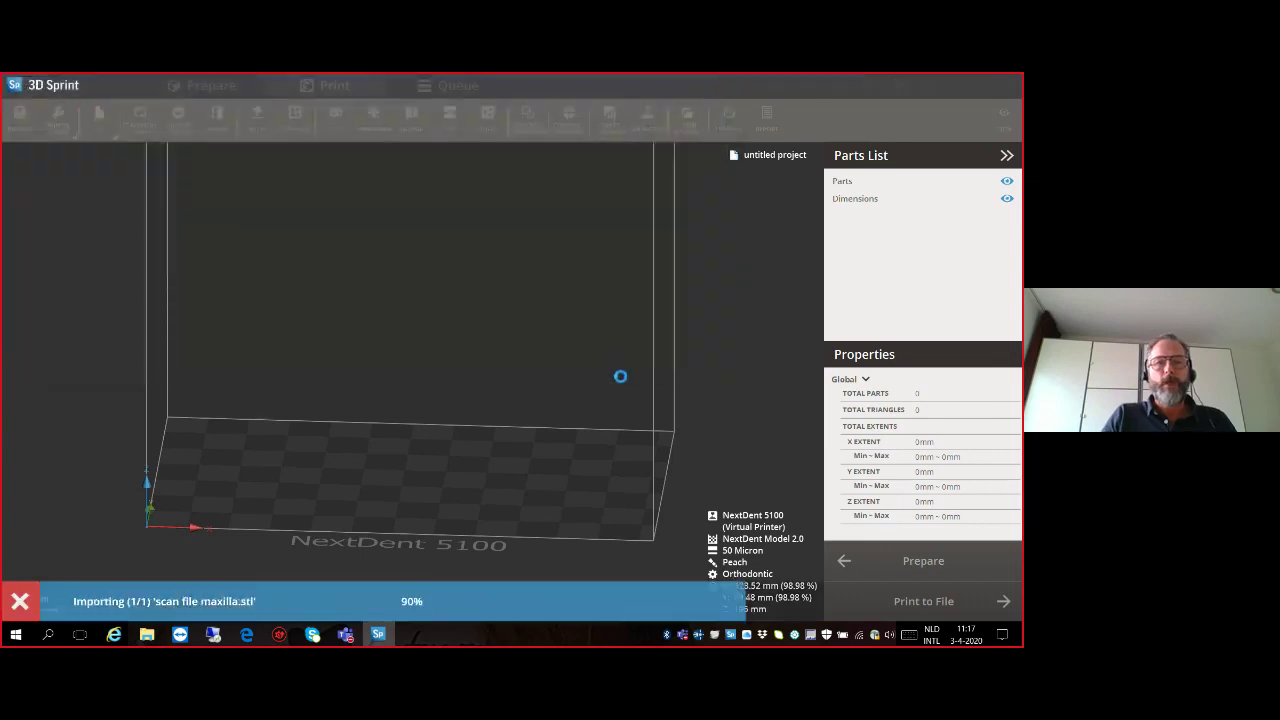
{"action": "scroll", "coordinate": [354, 452], "scroll_direction": "down", "scroll_amount": 2}
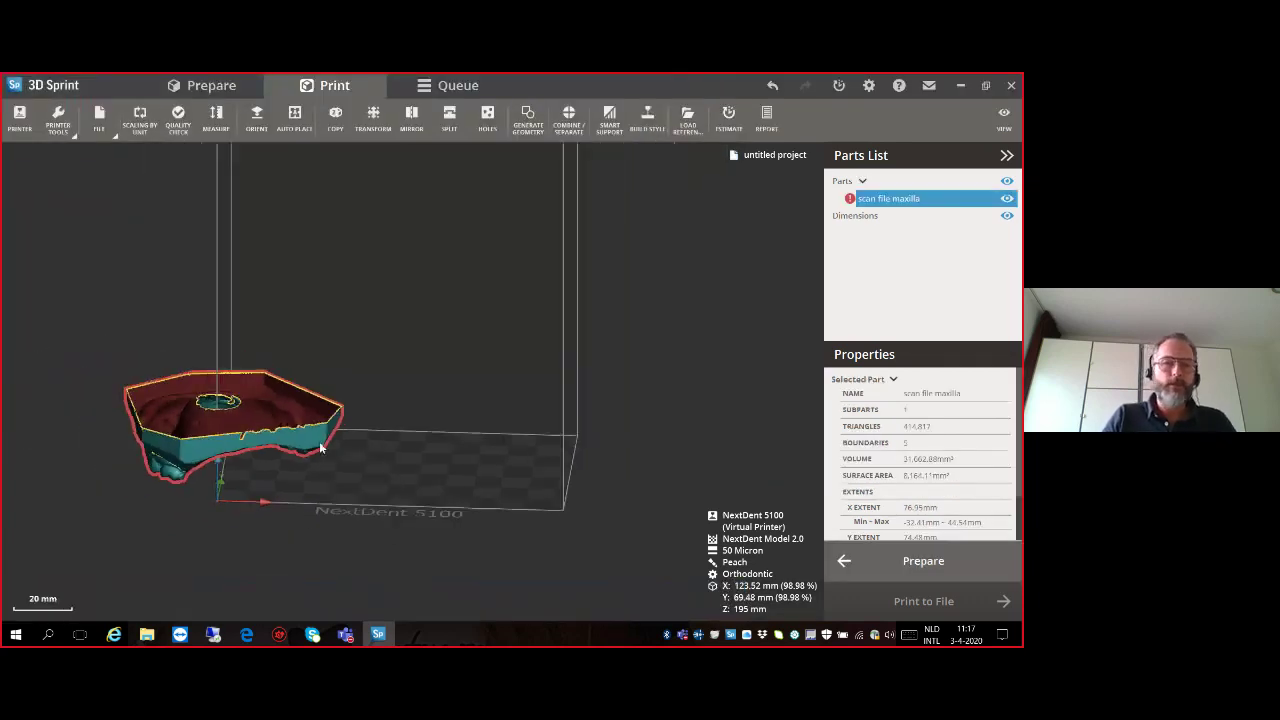
Move the maxilla scan onto the build platform and rotate it 180 degrees about Y so the teeth face up.
{"action": "right_click_drag", "start_coordinate": [320, 446], "coordinate": [259, 435]}
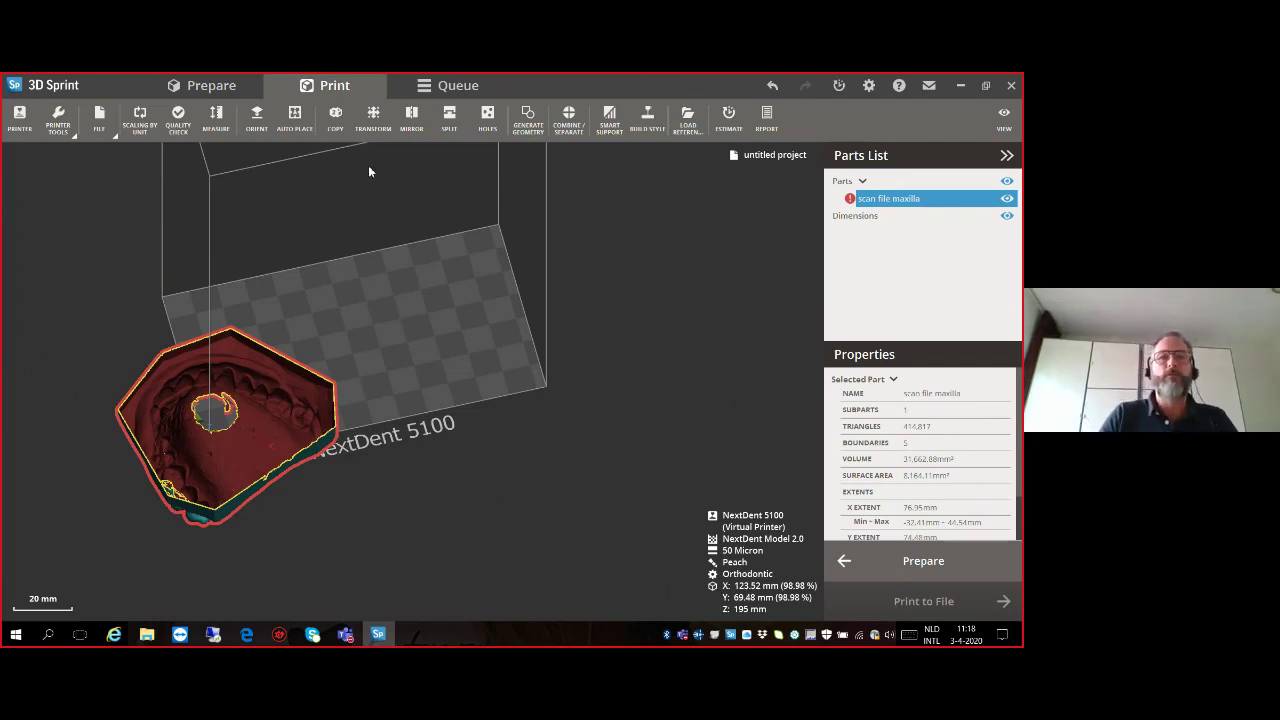
{"action": "left_click", "coordinate": [373, 118]}
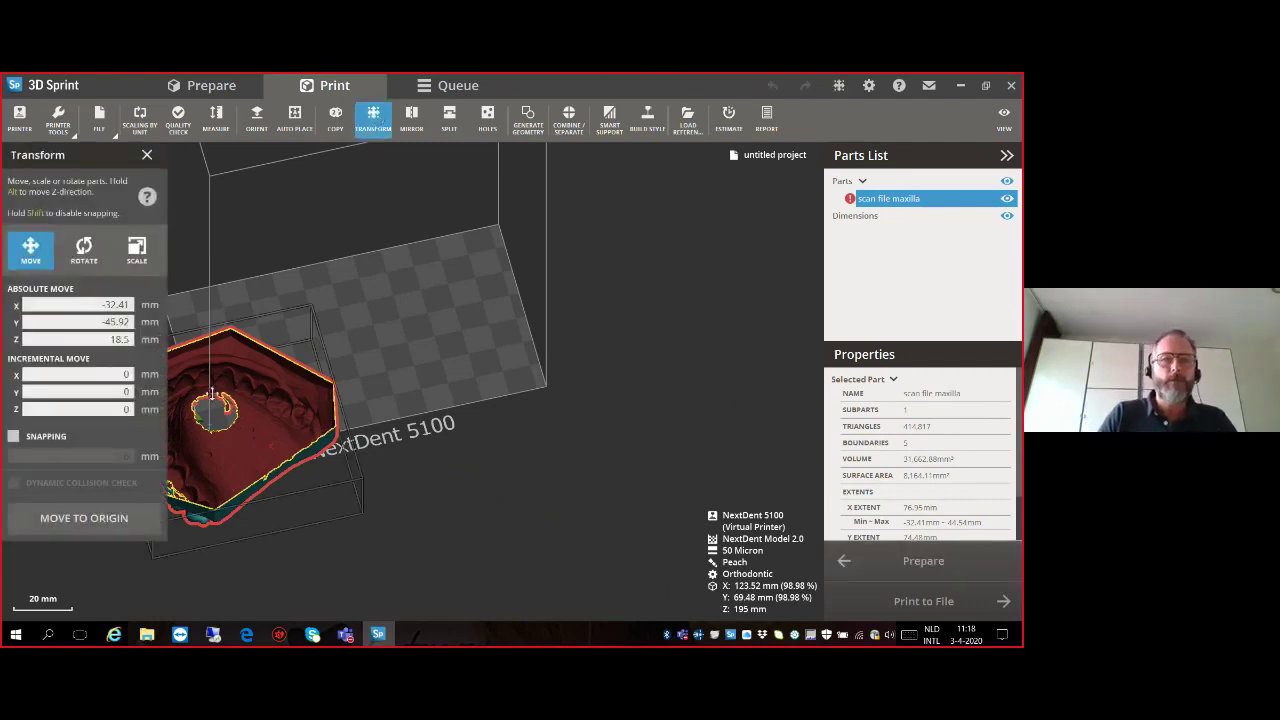
{"action": "left_click_drag", "start_coordinate": [320, 358], "coordinate": [340, 338]}
{"action": "right_click_drag", "start_coordinate": [340, 338], "coordinate": [529, 361]}
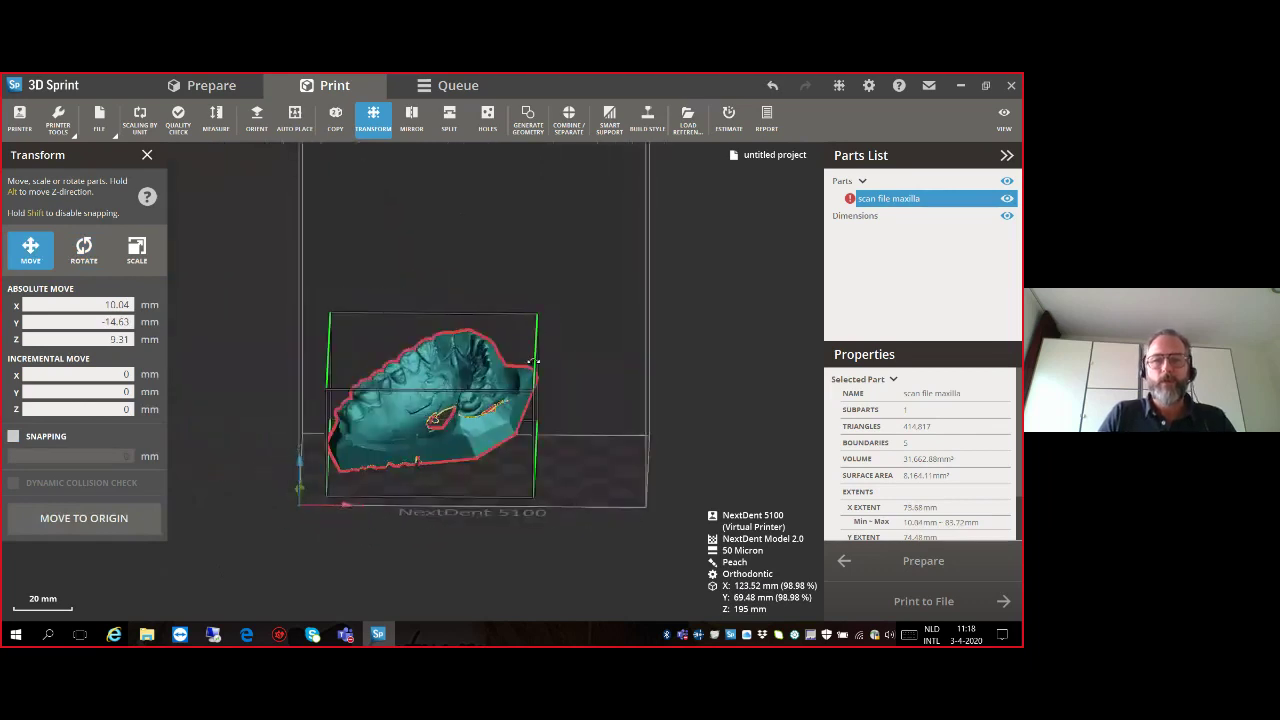
{"action": "key", "text": "r"}
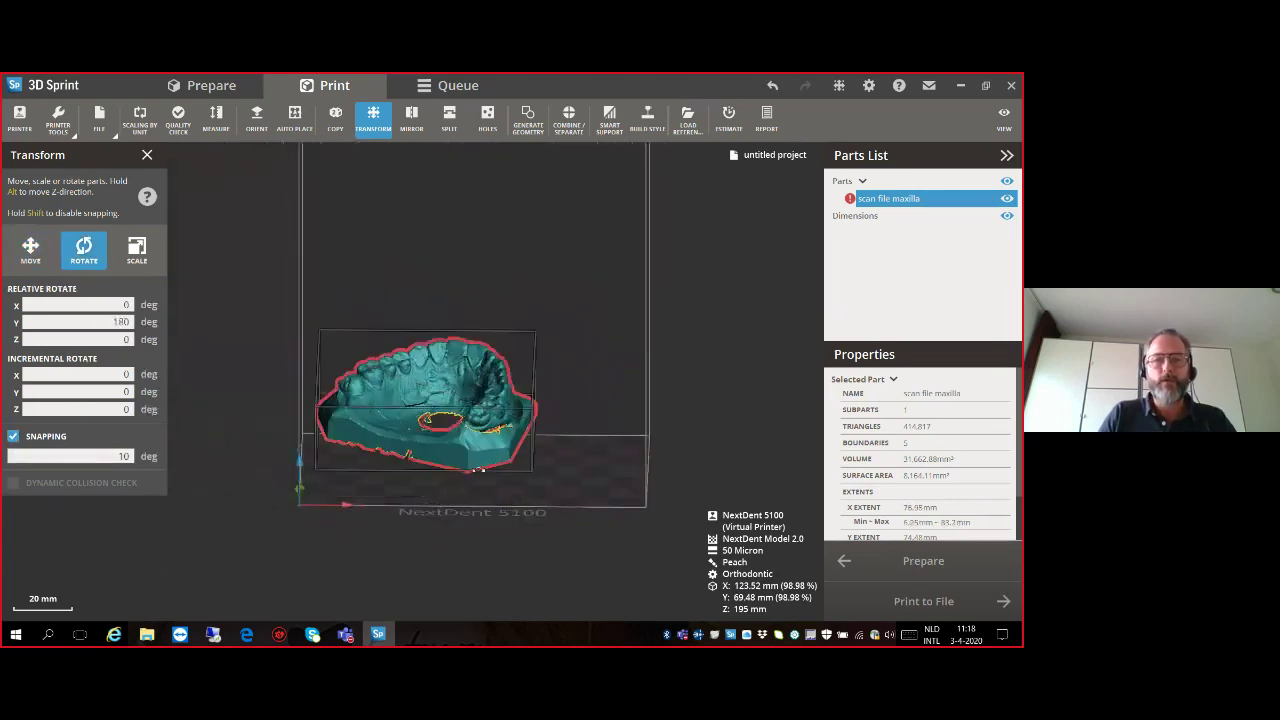
Rotate the scan 30 degrees about Z and place it inside the build platform at about X 12.8 mm and Y 0 mm.
{"action": "right_click_drag", "start_coordinate": [530, 392], "coordinate": [520, 360]}
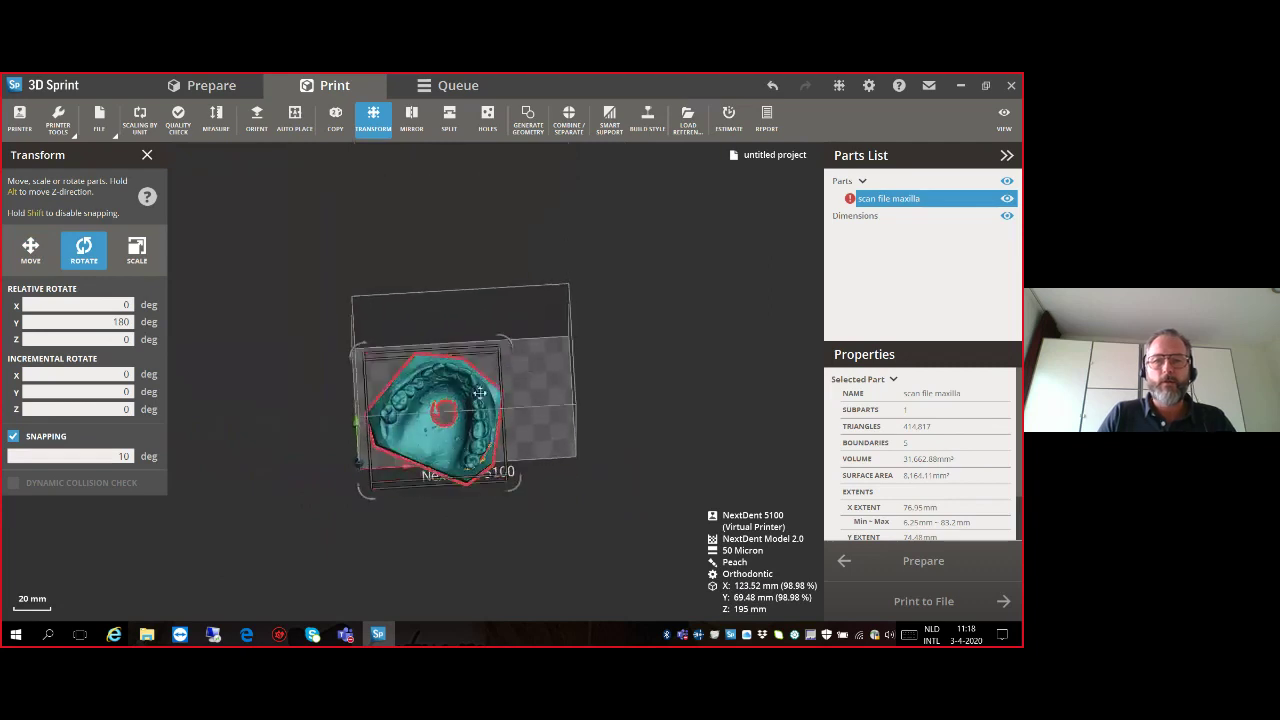
{"action": "mouse_move", "coordinate": [495, 335]}
{"action": "left_mouse_down"}
{"action": "mouse_move", "coordinate": [481, 333]}
{"action": "mouse_move", "coordinate": [495, 335]}
{"action": "left_mouse_up"}
{"action": "left_click", "coordinate": [452, 386]}
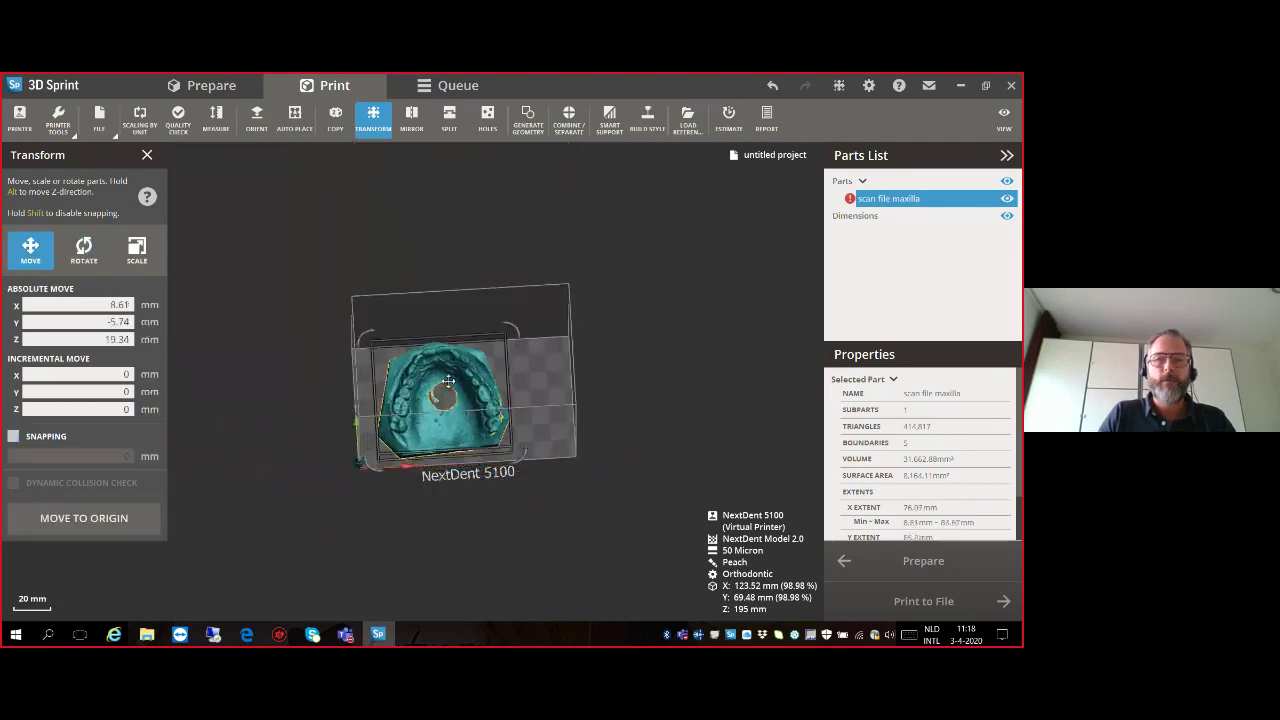
{"action": "left_click_drag", "start_coordinate": [452, 386], "coordinate": [455, 383]}
{"action": "scroll", "coordinate": [452, 386], "scroll_direction": "up", "scroll_amount": 3}
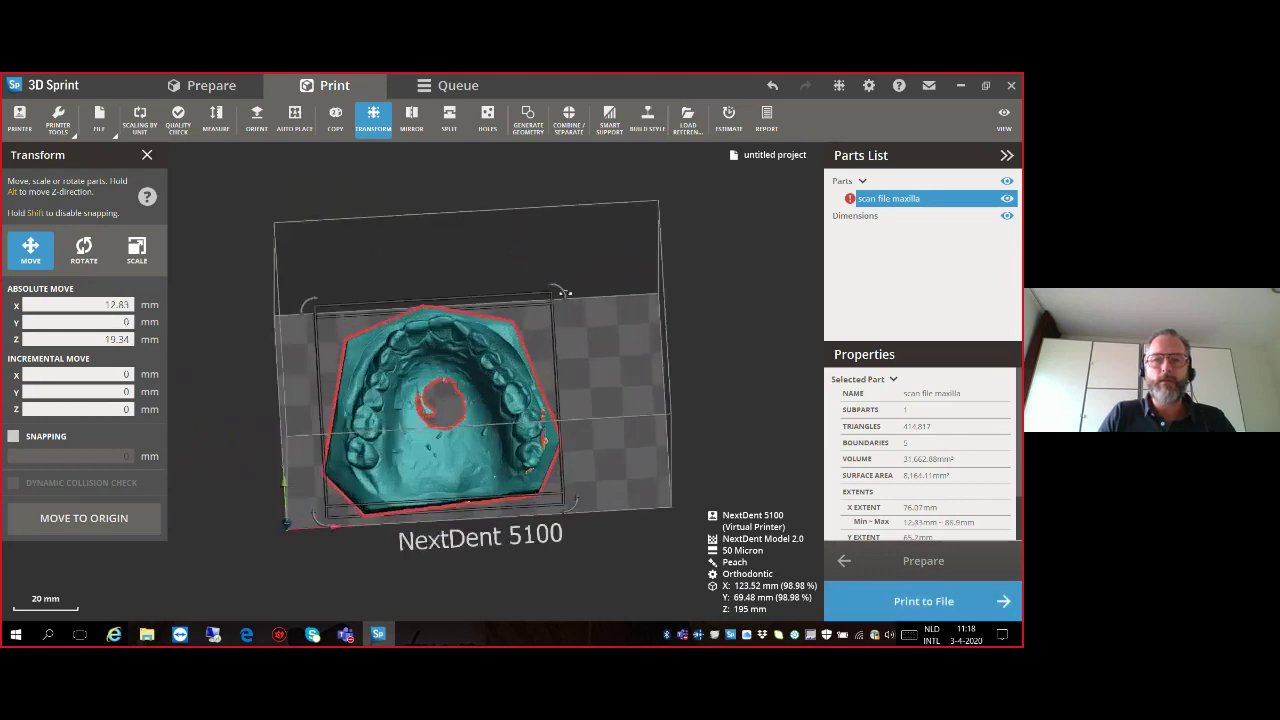
{"action": "left_click", "coordinate": [565, 295]}
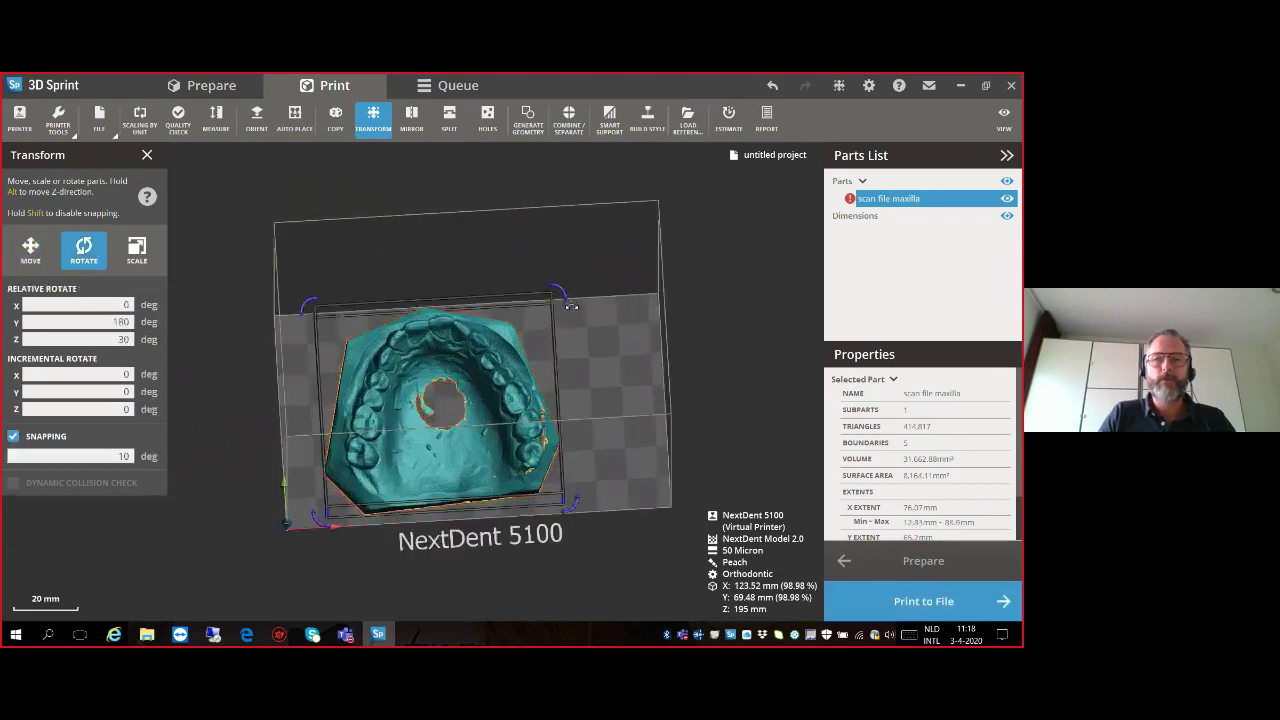
{"action": "left_click_drag", "start_coordinate": [571, 306], "coordinate": [571, 306]}
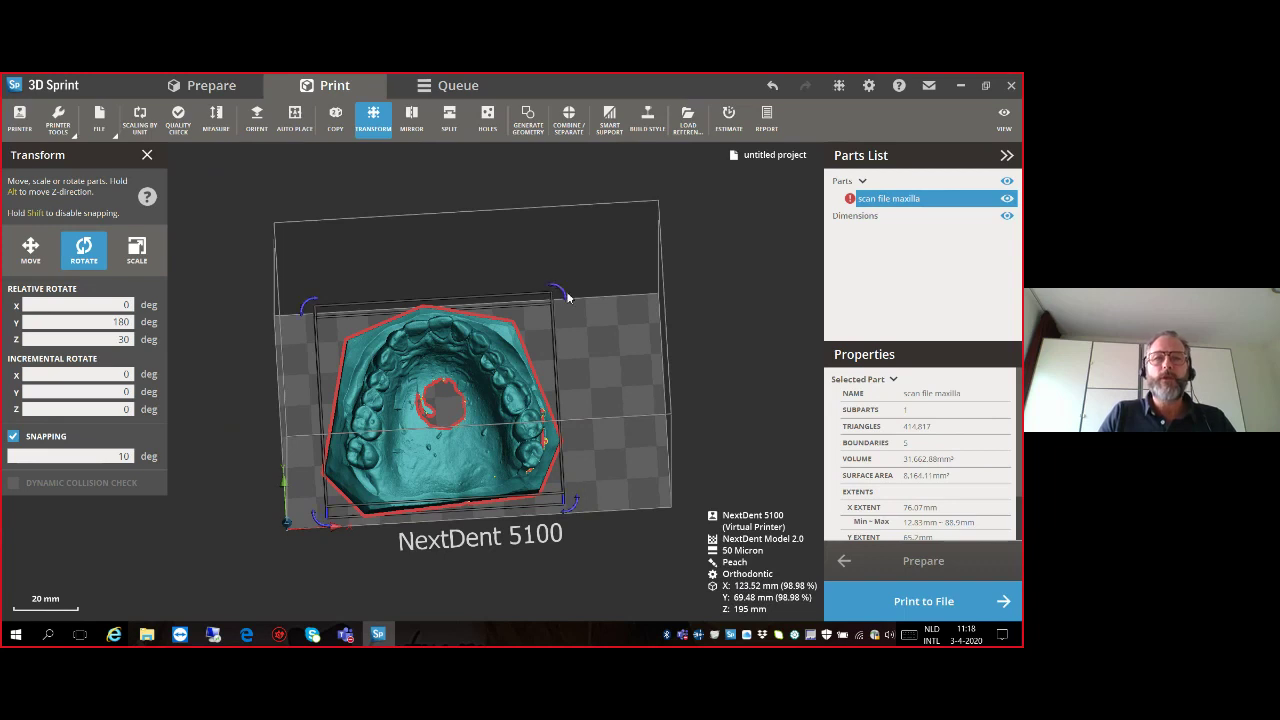
Examine the platform's origin axes and the scan's placement from several angles, and finish the transform.
{"action": "right_click_drag", "start_coordinate": [560, 289], "coordinate": [577, 337]}
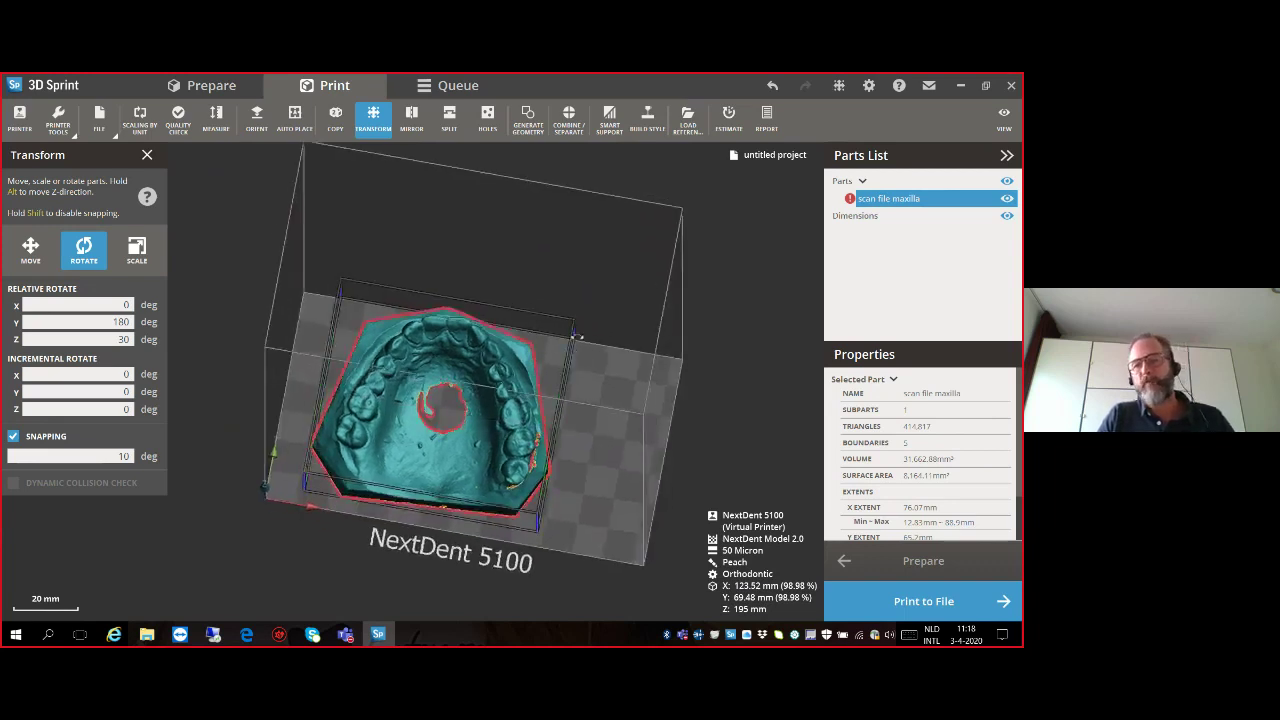
{"action": "right_click_drag", "start_coordinate": [285, 512], "coordinate": [302, 543]}
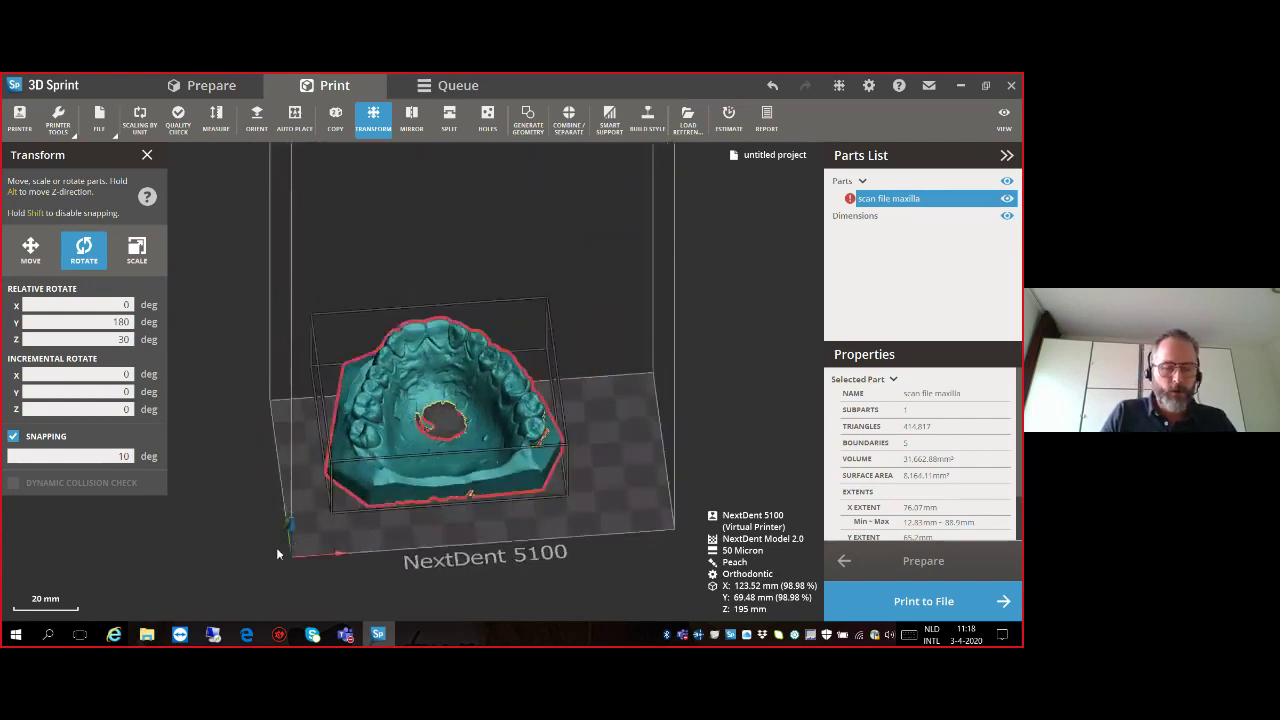
{"action": "scroll", "coordinate": [321, 547], "scroll_direction": "up", "scroll_amount": 3}
{"action": "middle_click_drag", "start_coordinate": [321, 547], "coordinate": [385, 386]}
{"action": "scroll", "coordinate": [390, 378], "scroll_direction": "down", "scroll_amount": 2}
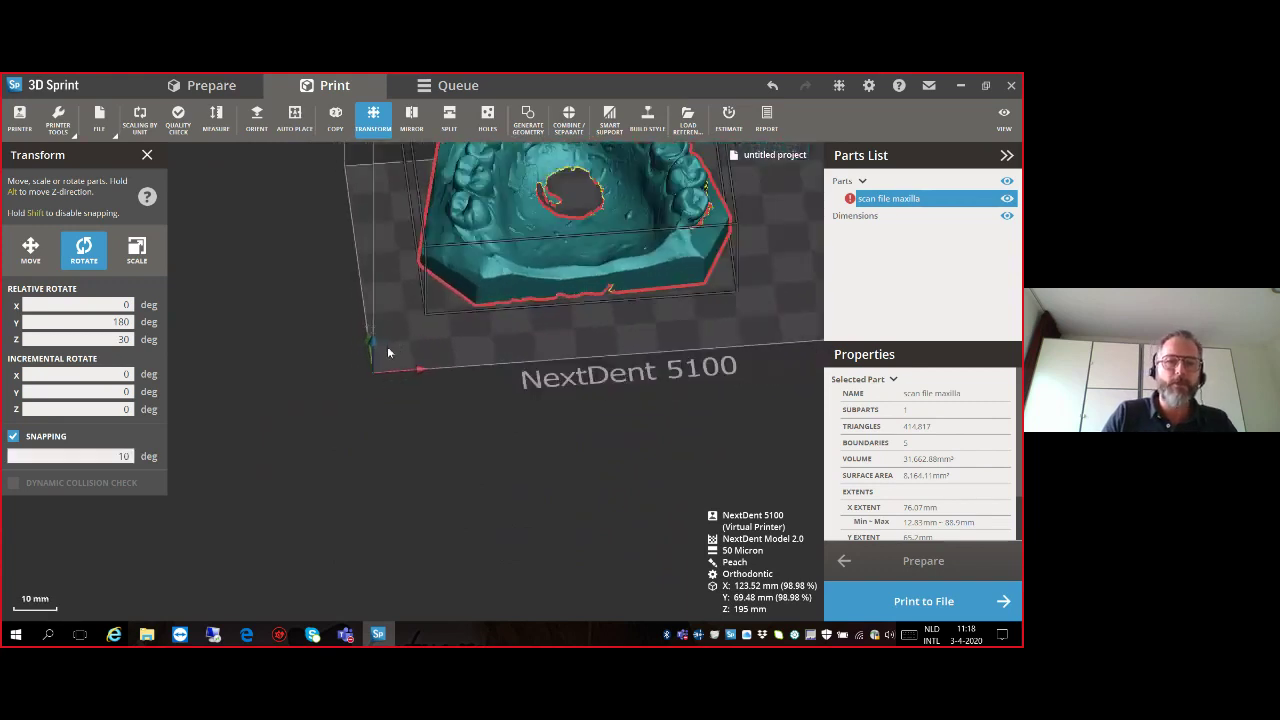
{"action": "mouse_move", "coordinate": [375, 341]}
{"action": "right_mouse_down"}
{"action": "mouse_move", "coordinate": [436, 324]}
{"action": "mouse_move", "coordinate": [398, 350]}
{"action": "right_mouse_up"}
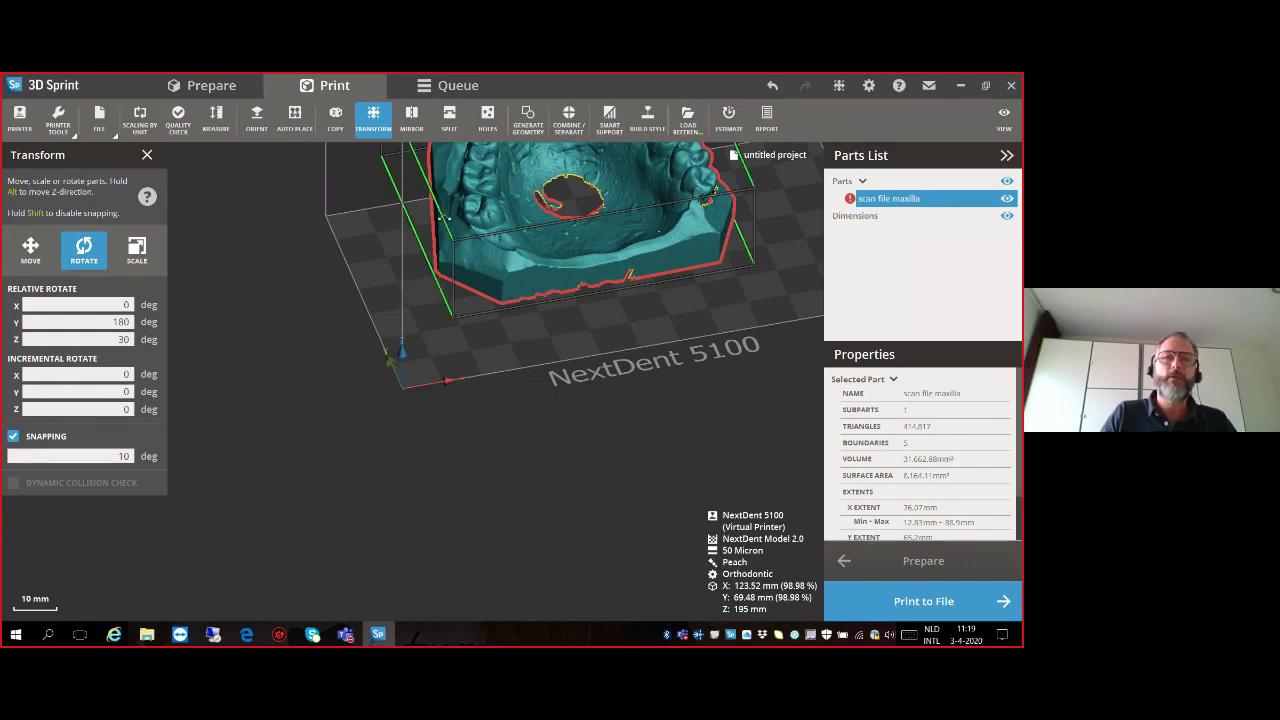
{"action": "left_click_drag", "start_coordinate": [438, 216], "coordinate": [436, 215]}
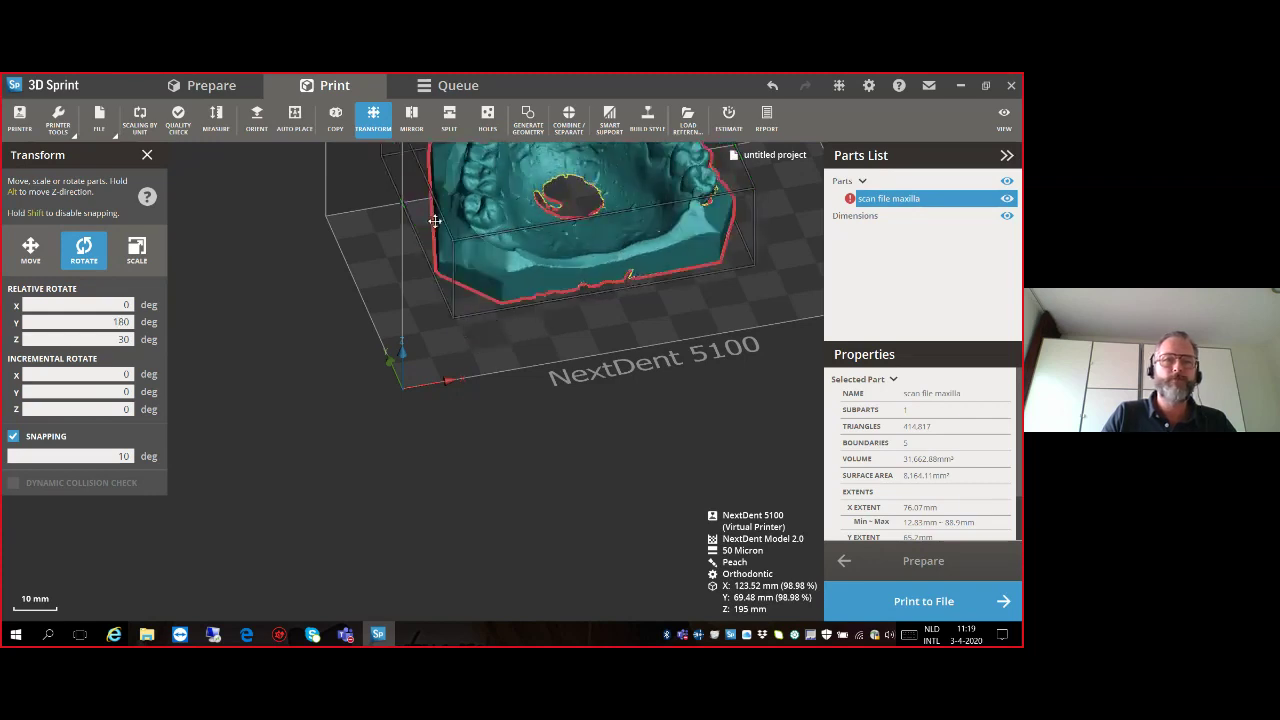
{"action": "scroll", "coordinate": [447, 306], "scroll_direction": "down", "scroll_amount": 4}
{"action": "right_click_drag", "start_coordinate": [447, 306], "coordinate": [490, 385]}
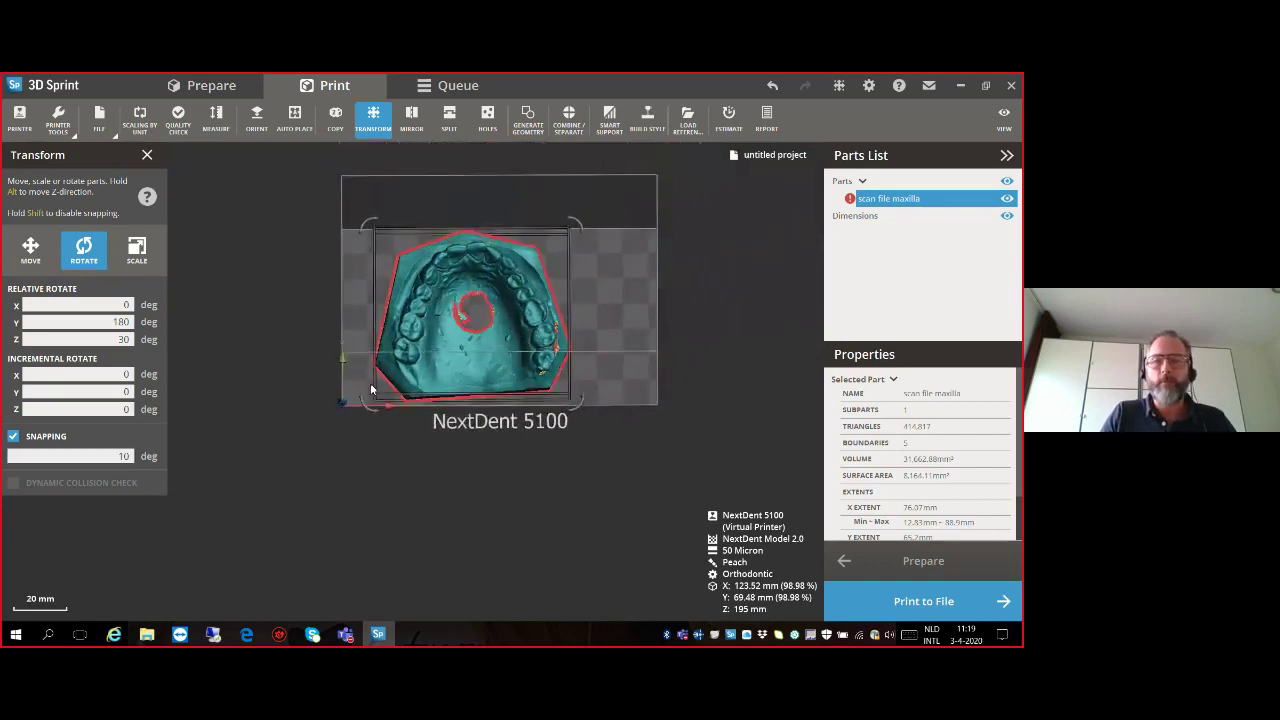
{"action": "left_click", "coordinate": [147, 155]}
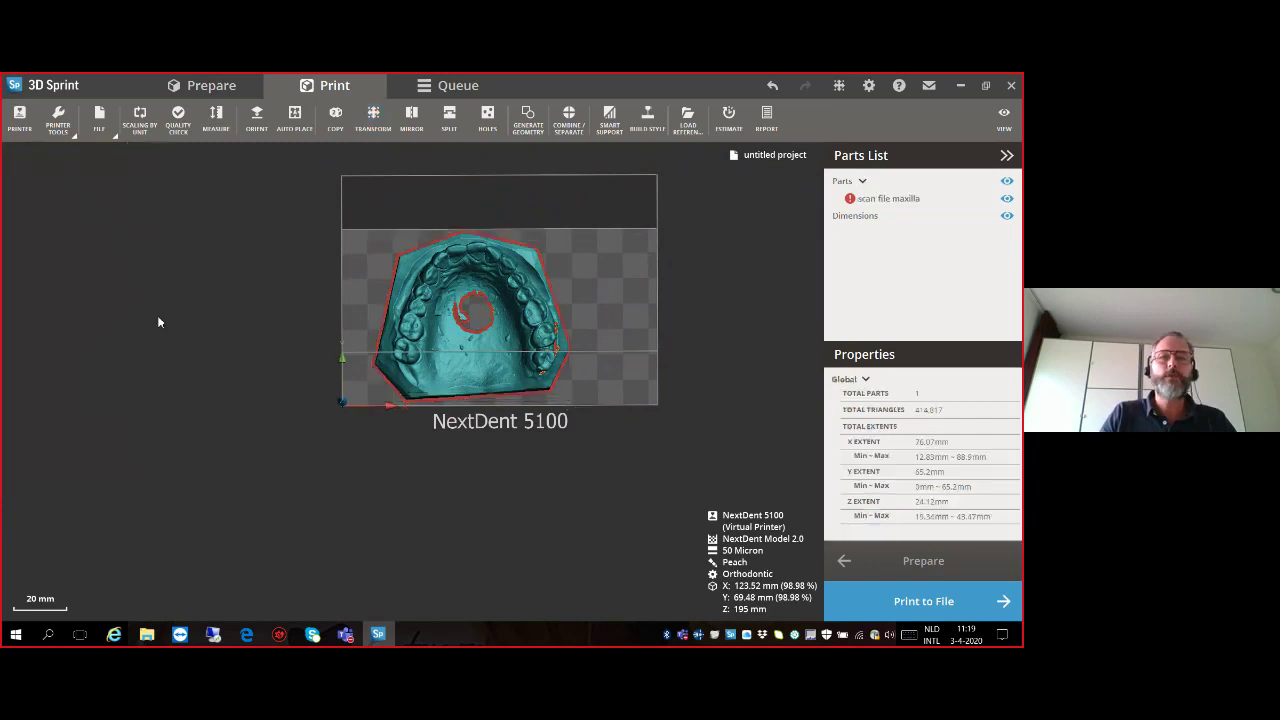
Return the maxilla scan to preparation and automatically fix its open boundaries and self-intersections.
{"action": "left_click", "coordinate": [391, 344]}
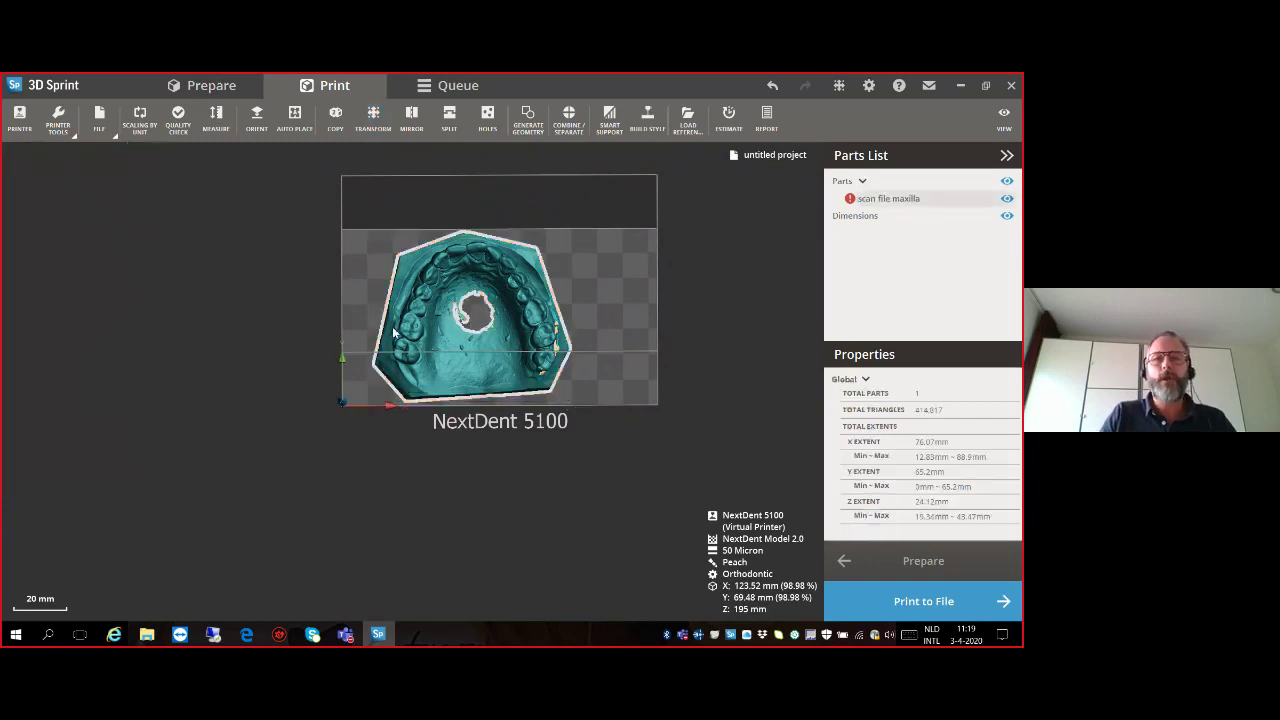
{"action": "left_click", "coordinate": [862, 563]}
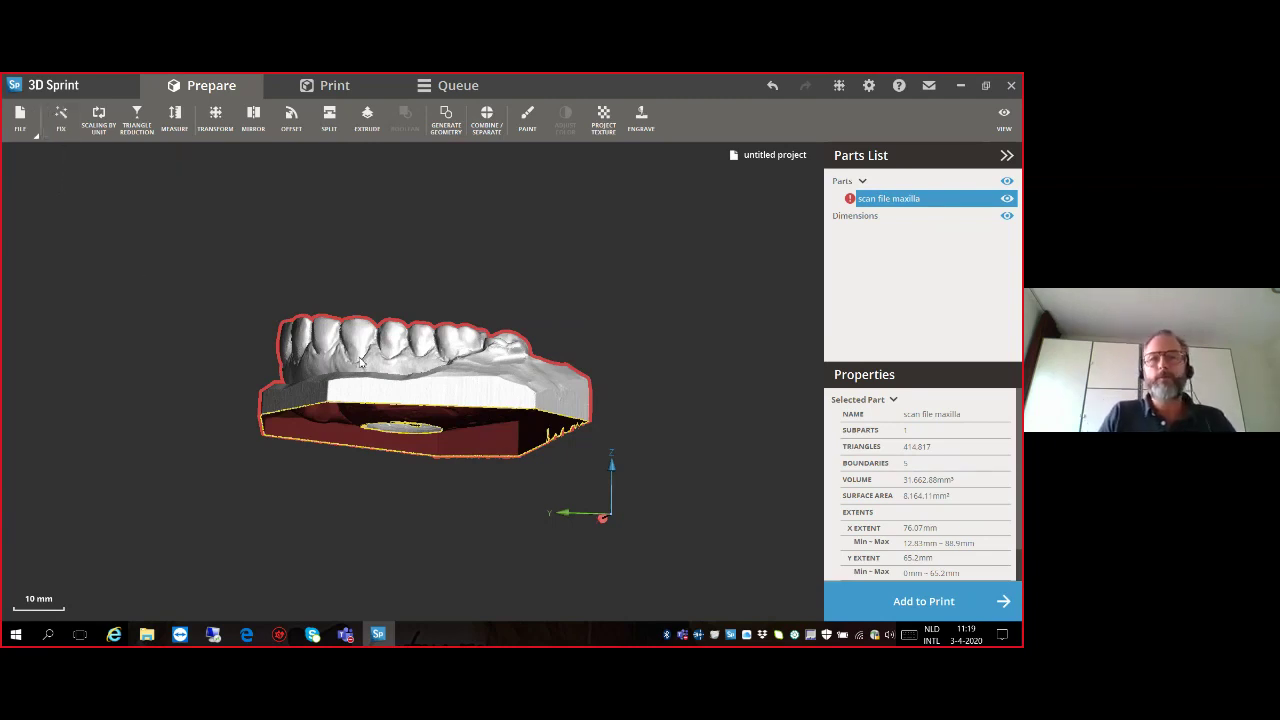
{"action": "left_click", "coordinate": [61, 122]}
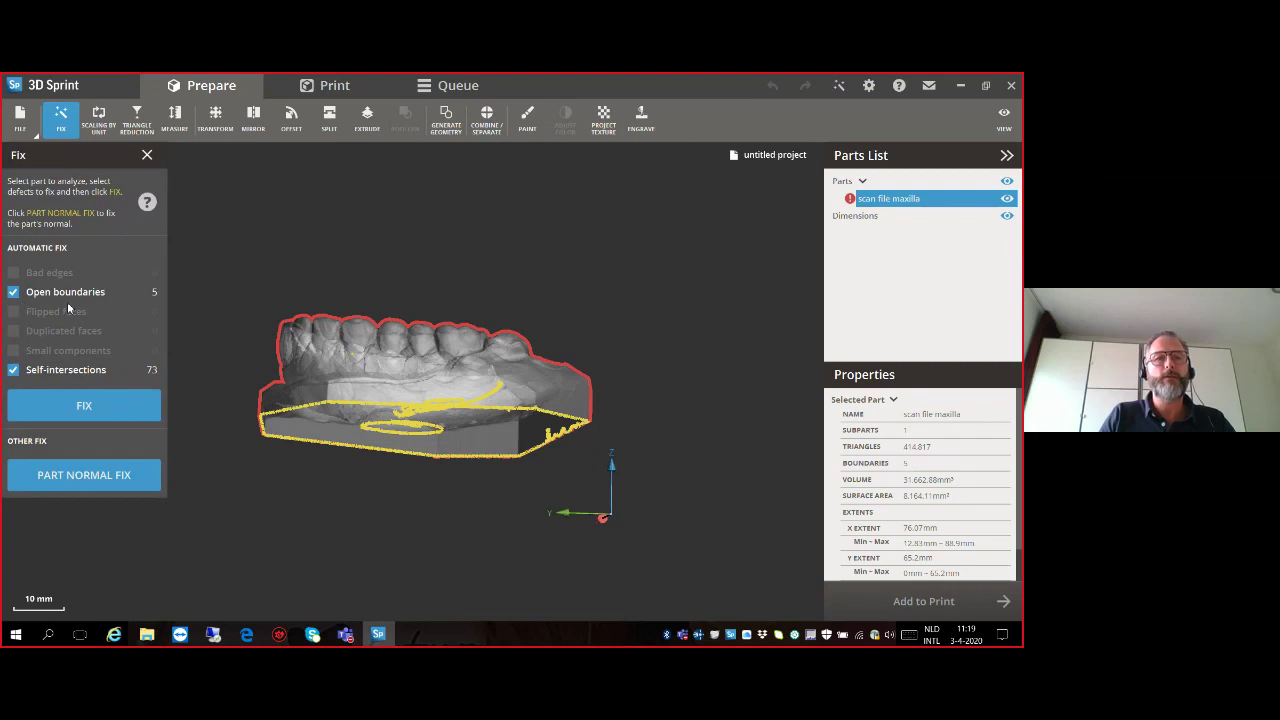
{"action": "left_click", "coordinate": [92, 407]}
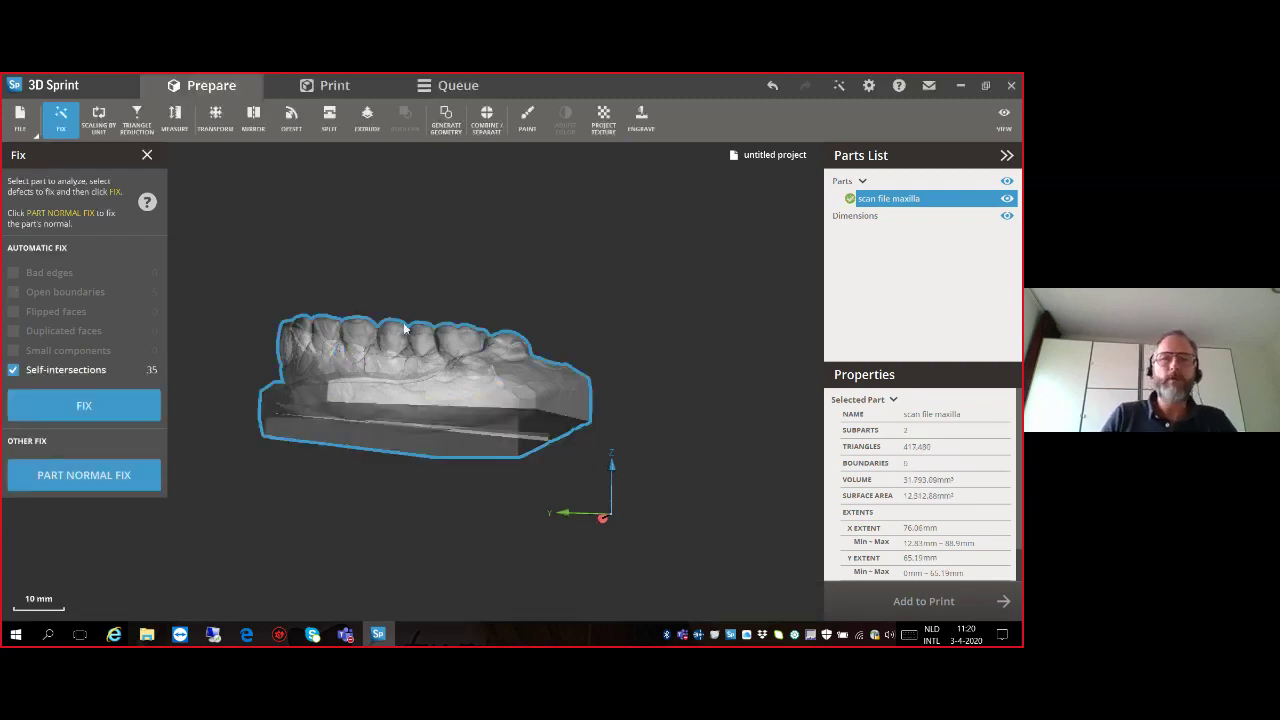
{"action": "right_click_drag", "start_coordinate": [405, 328], "coordinate": [398, 483]}
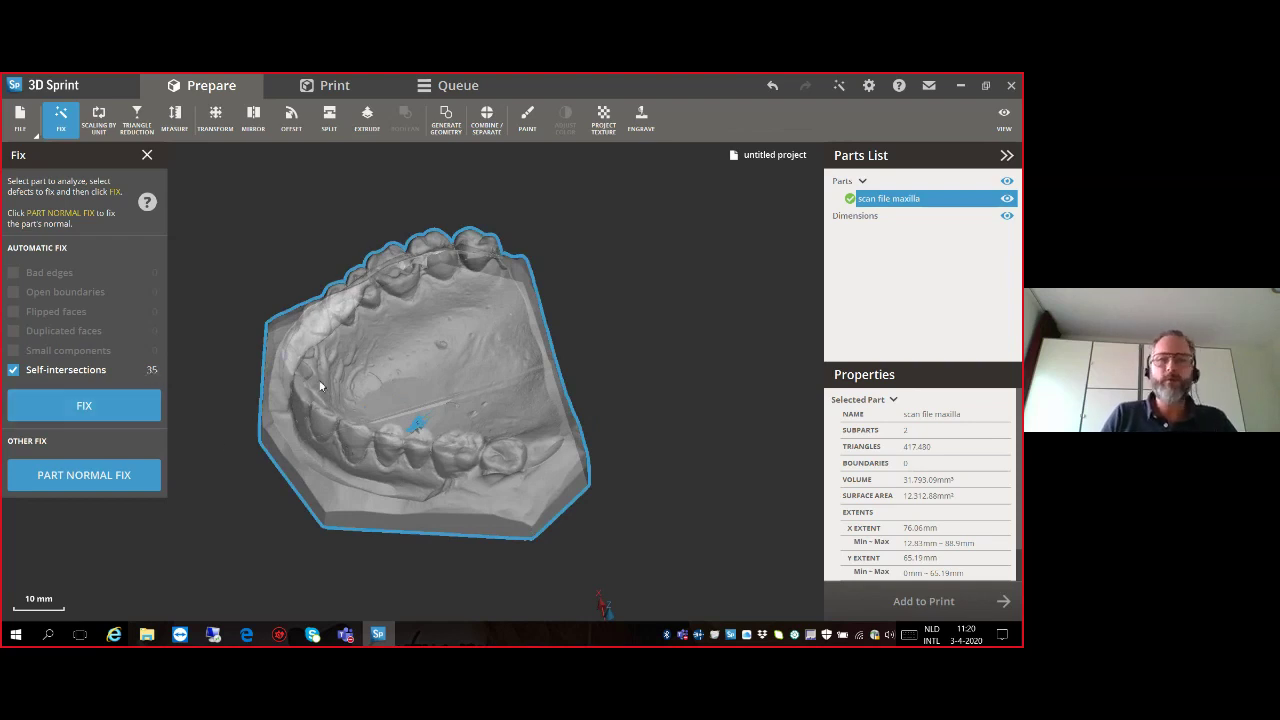
{"action": "right_click_drag", "start_coordinate": [386, 413], "coordinate": [400, 455]}
{"action": "left_click", "coordinate": [147, 158]}
Draw a Split line seen from above that follows the outer gum edge around the whole dental arch, ending beyond the base on both sides.
{"action": "right_click_drag", "start_coordinate": [394, 407], "coordinate": [450, 380]}
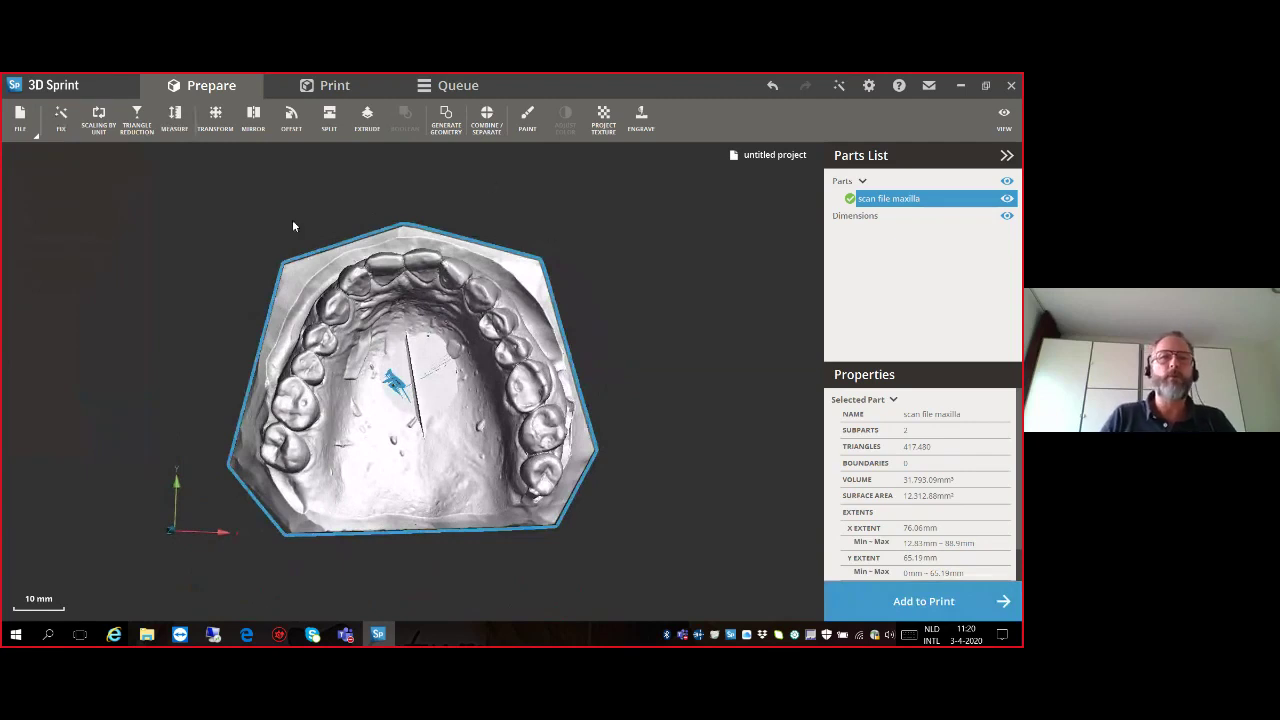
{"action": "left_click", "coordinate": [329, 118]}
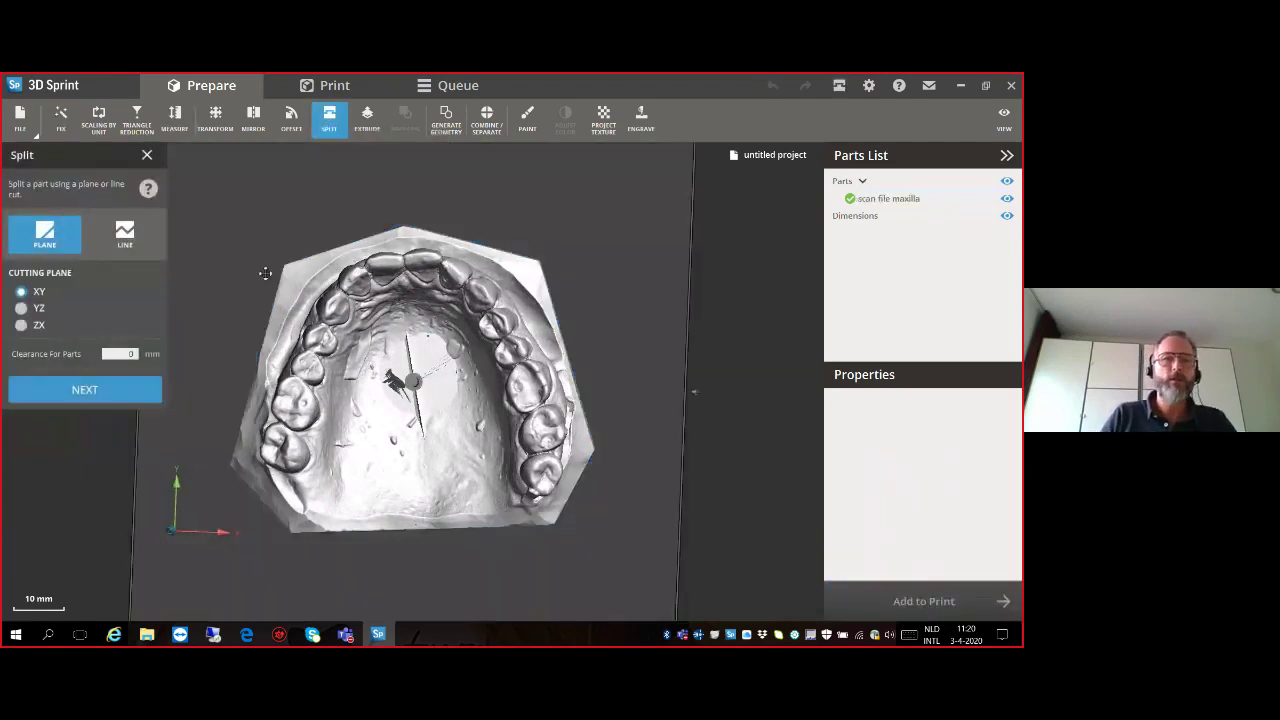
{"action": "left_click", "coordinate": [123, 235]}
{"action": "left_click", "coordinate": [248, 513]}
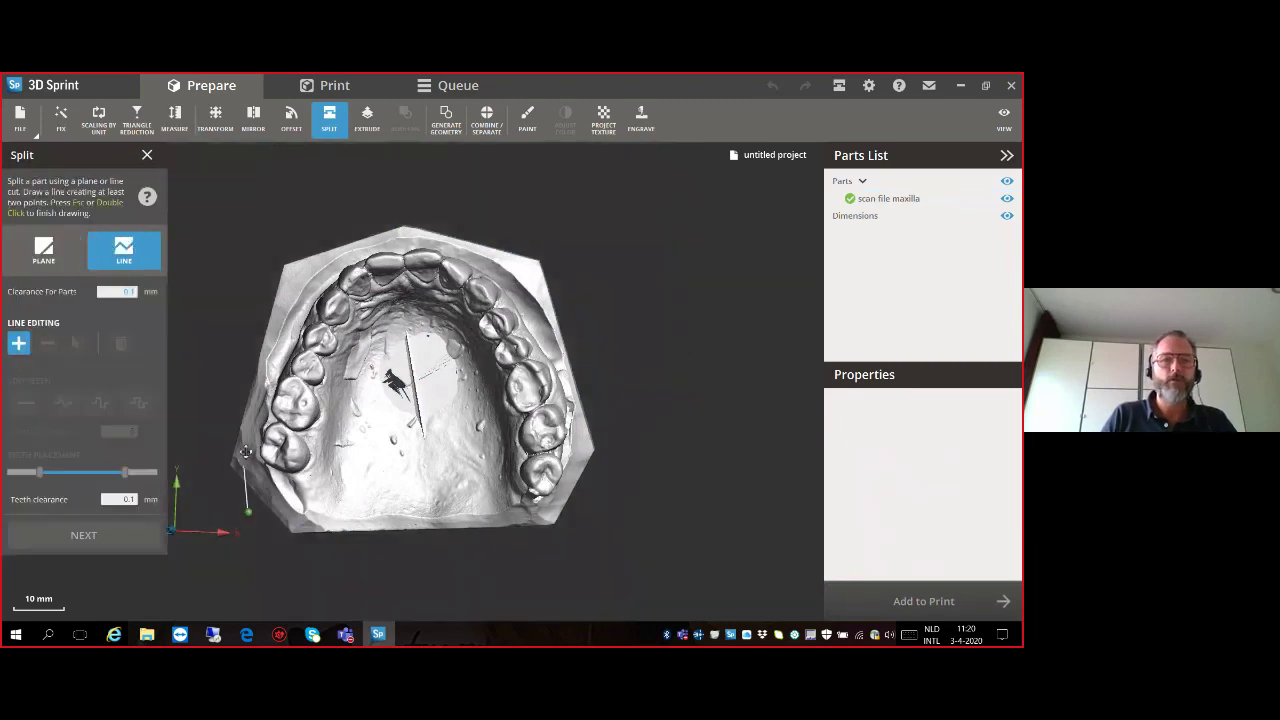
{"action": "left_click", "coordinate": [262, 386]}
{"action": "left_click", "coordinate": [305, 292]}
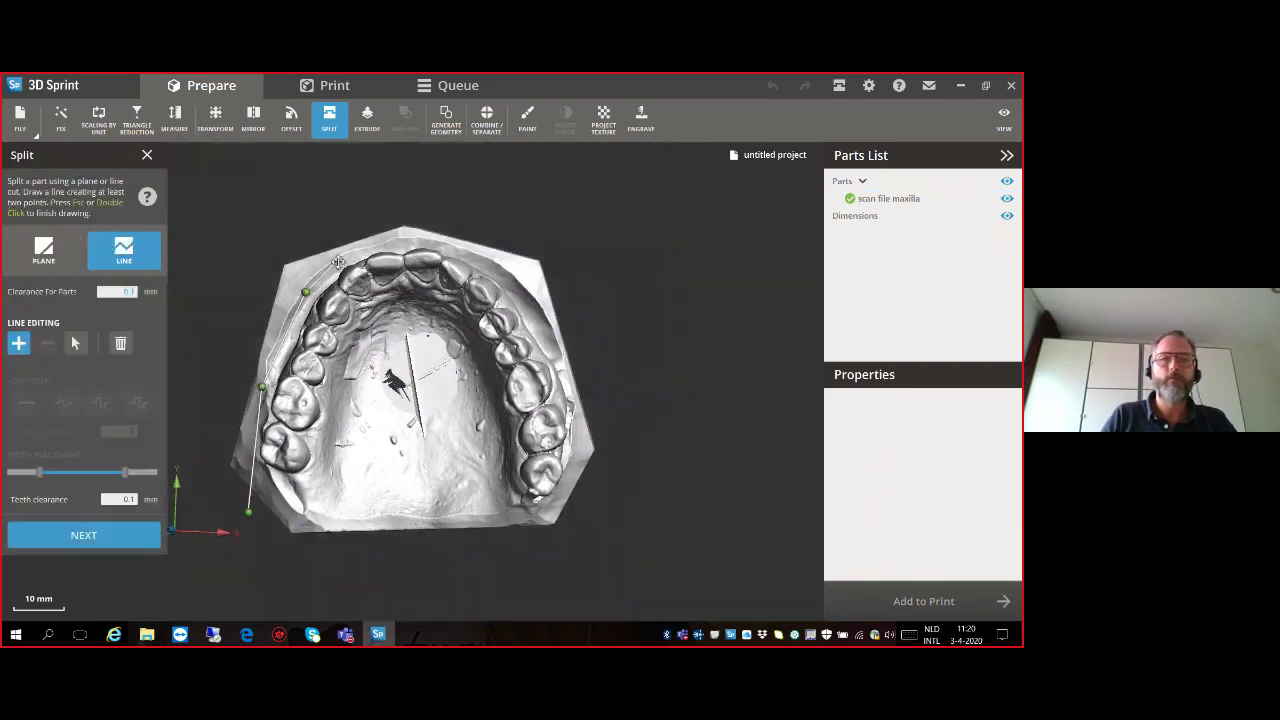
{"action": "left_click", "coordinate": [340, 259]}
{"action": "left_click", "coordinate": [394, 242]}
{"action": "left_click", "coordinate": [442, 247]}
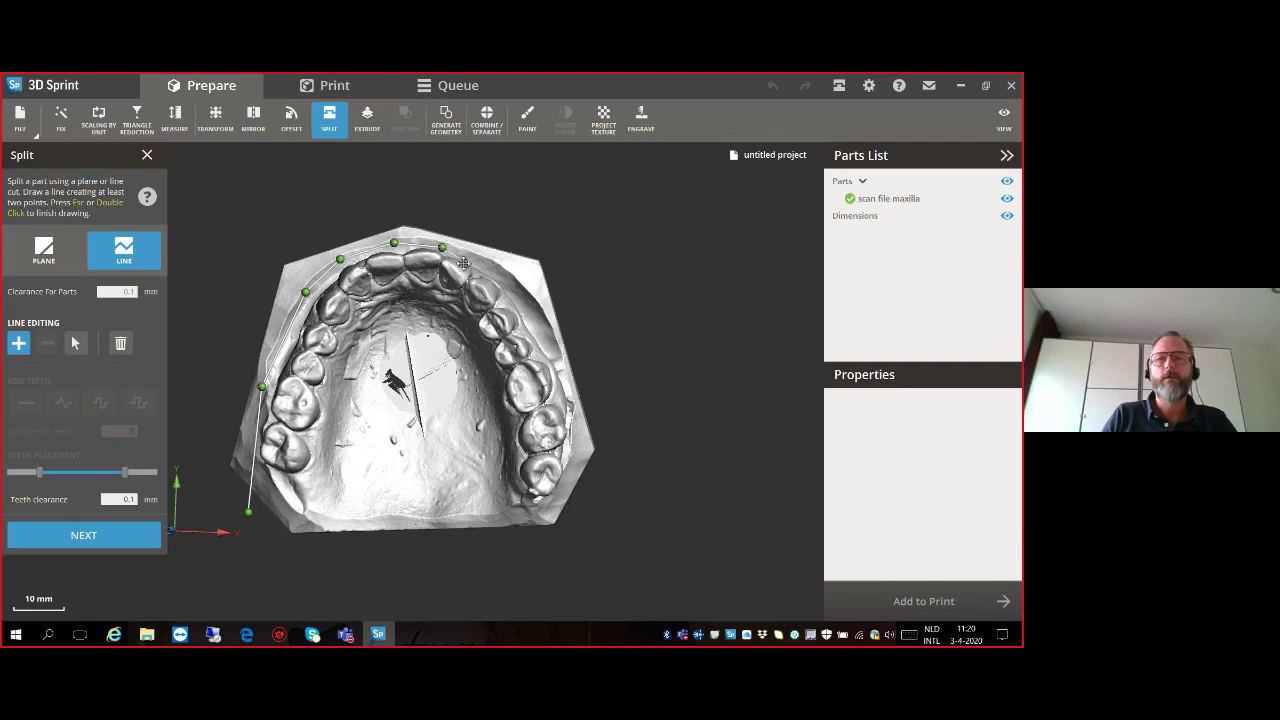
{"action": "left_click", "coordinate": [505, 278]}
{"action": "left_click", "coordinate": [555, 343]}
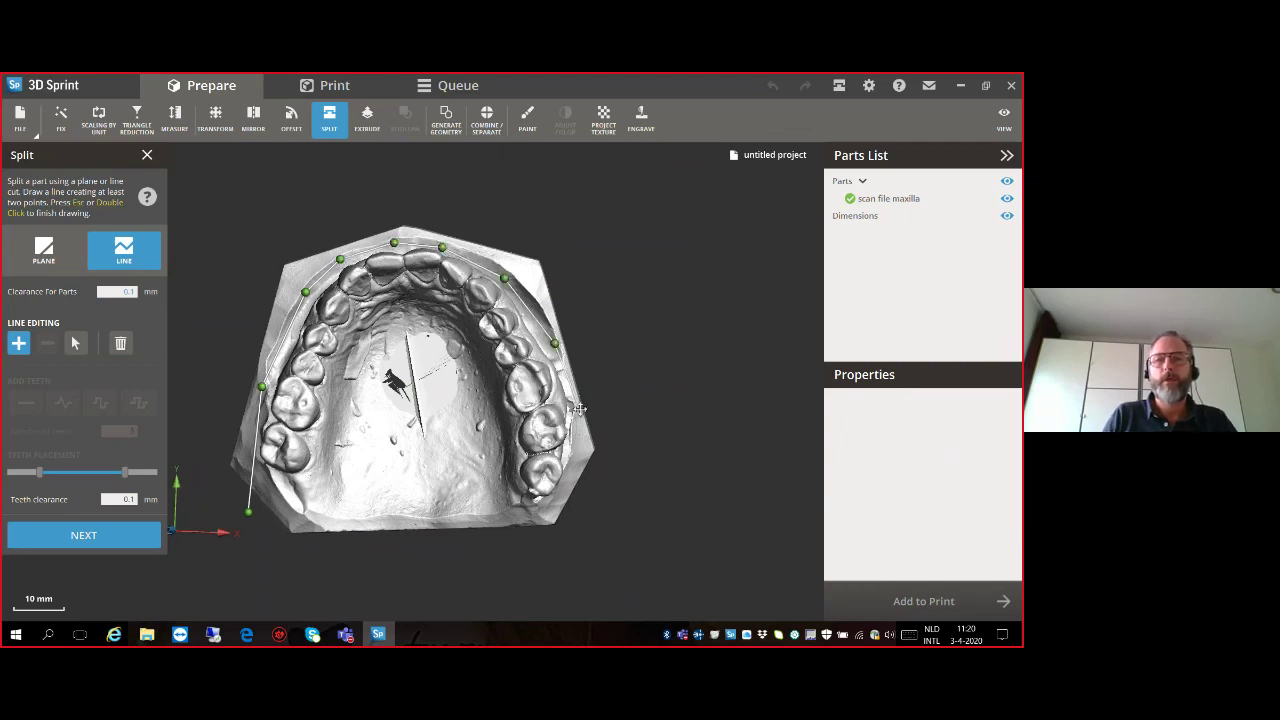
{"action": "double_click", "coordinate": [595, 508]}
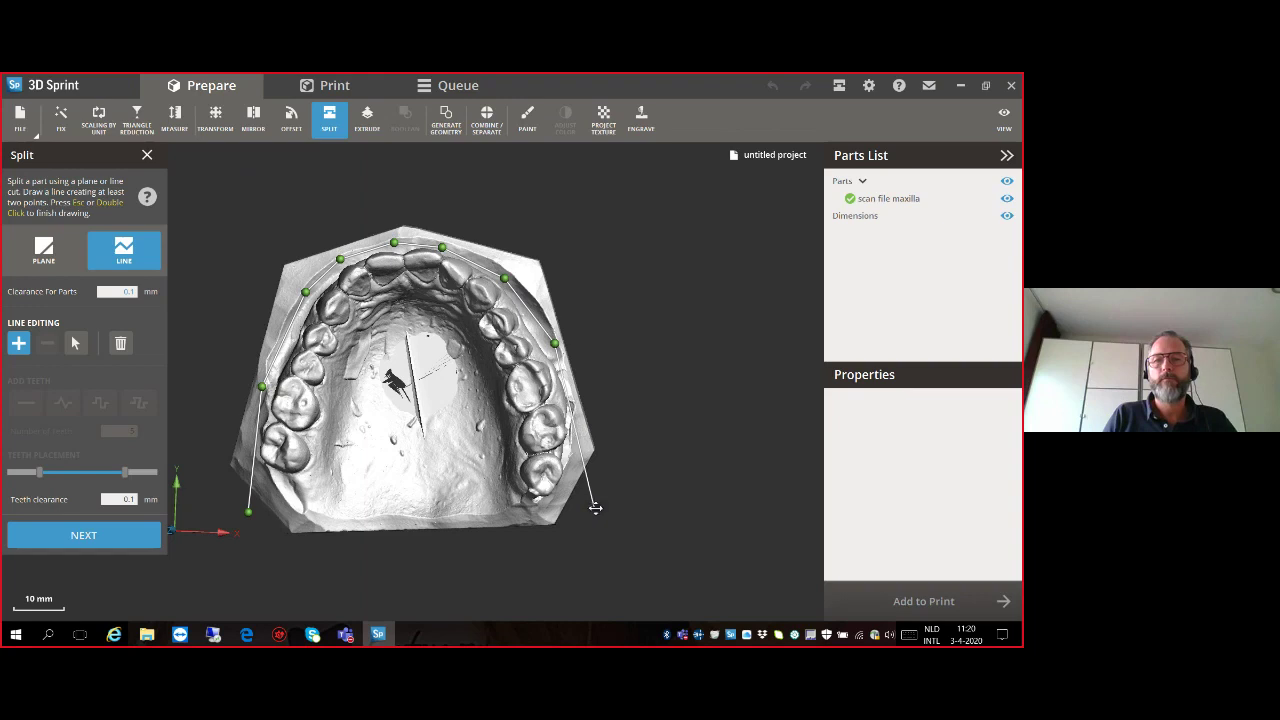
Split the scan along the drawn line and delete the outer rim of the base.
{"action": "left_click", "coordinate": [65, 540]}
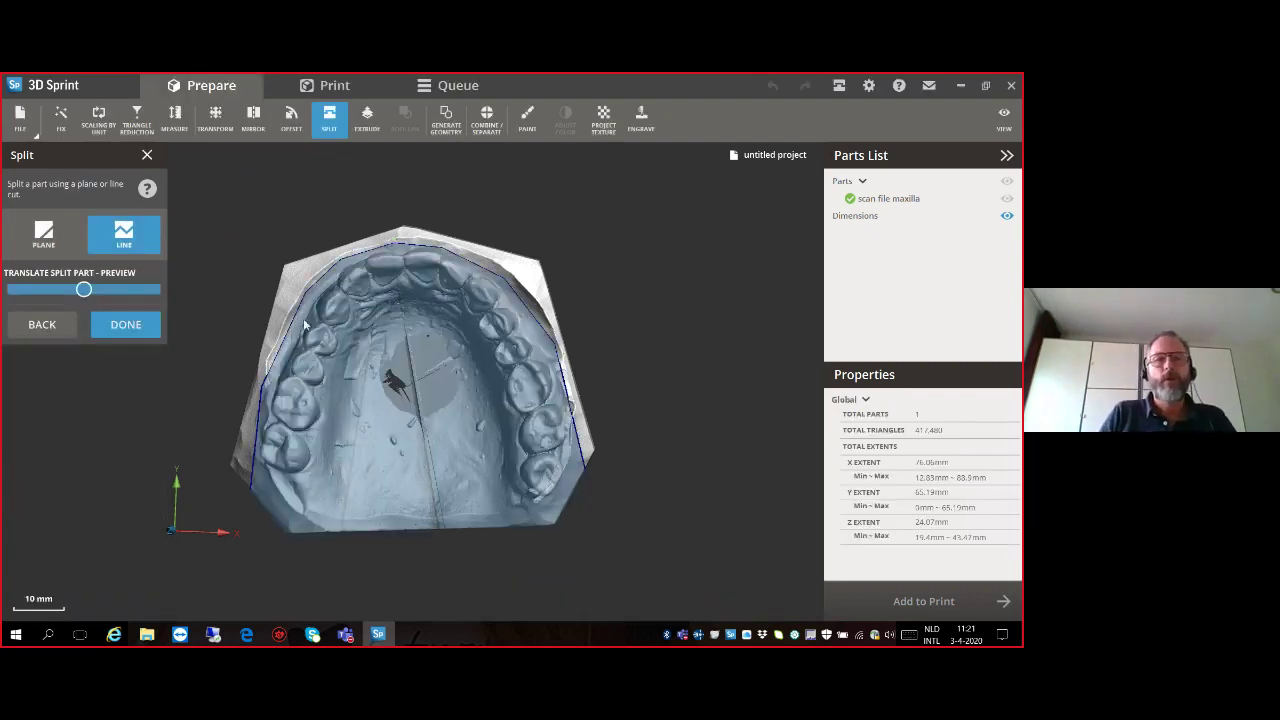
{"action": "left_click", "coordinate": [125, 324]}
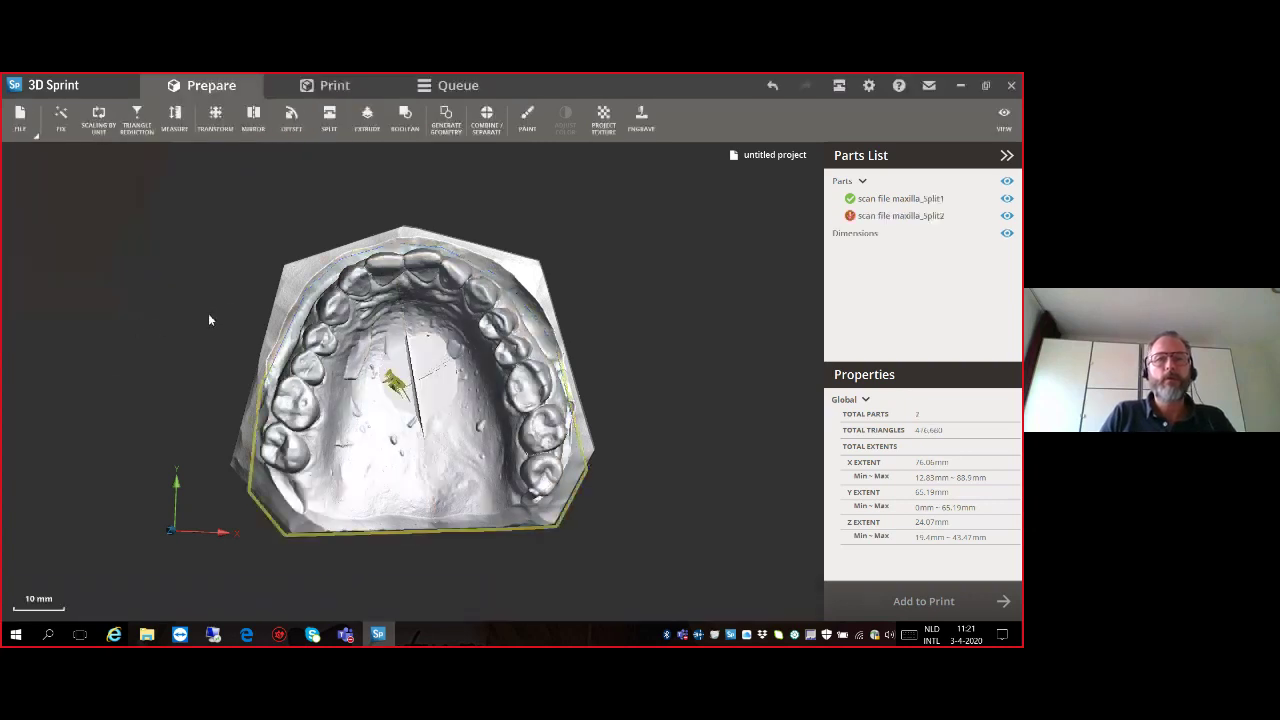
{"action": "left_click", "coordinate": [290, 305]}
{"action": "key", "text": "Delete"}
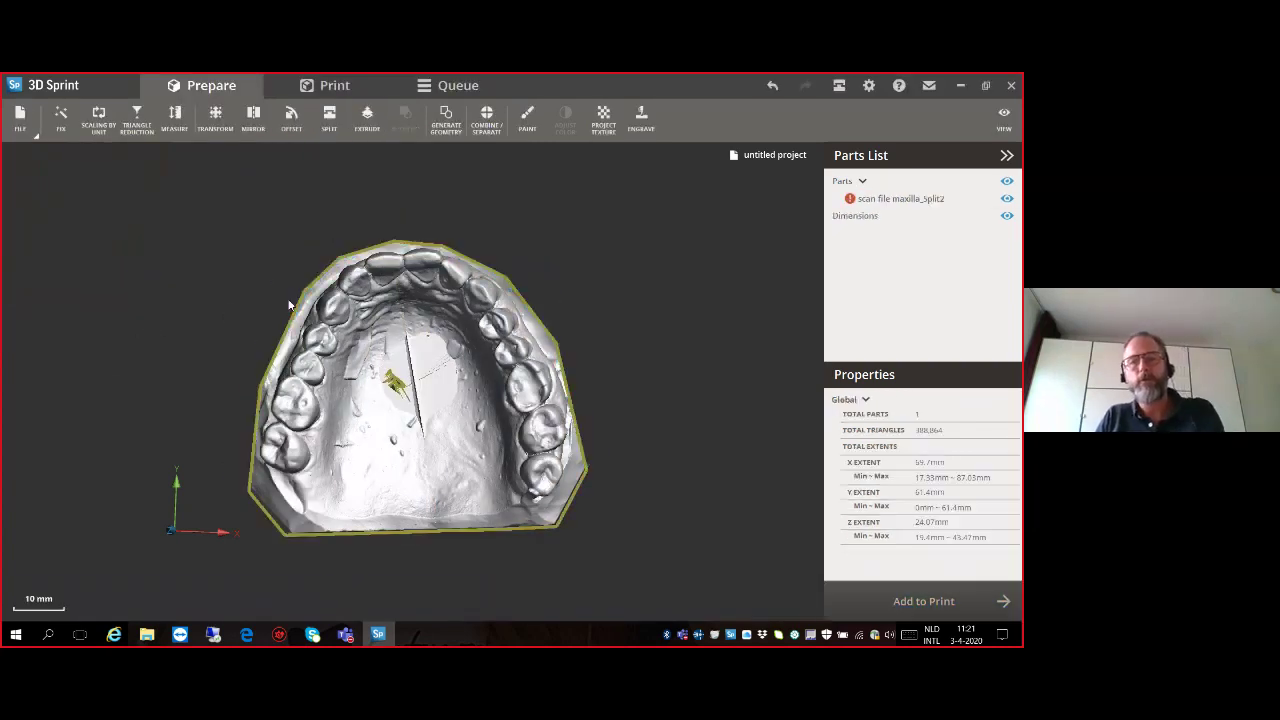
Draw a Split line seen from above that follows the inner gum edge around the palate, ending outside the model behind the molars.
{"action": "left_click", "coordinate": [333, 120]}
{"action": "left_click", "coordinate": [129, 243]}
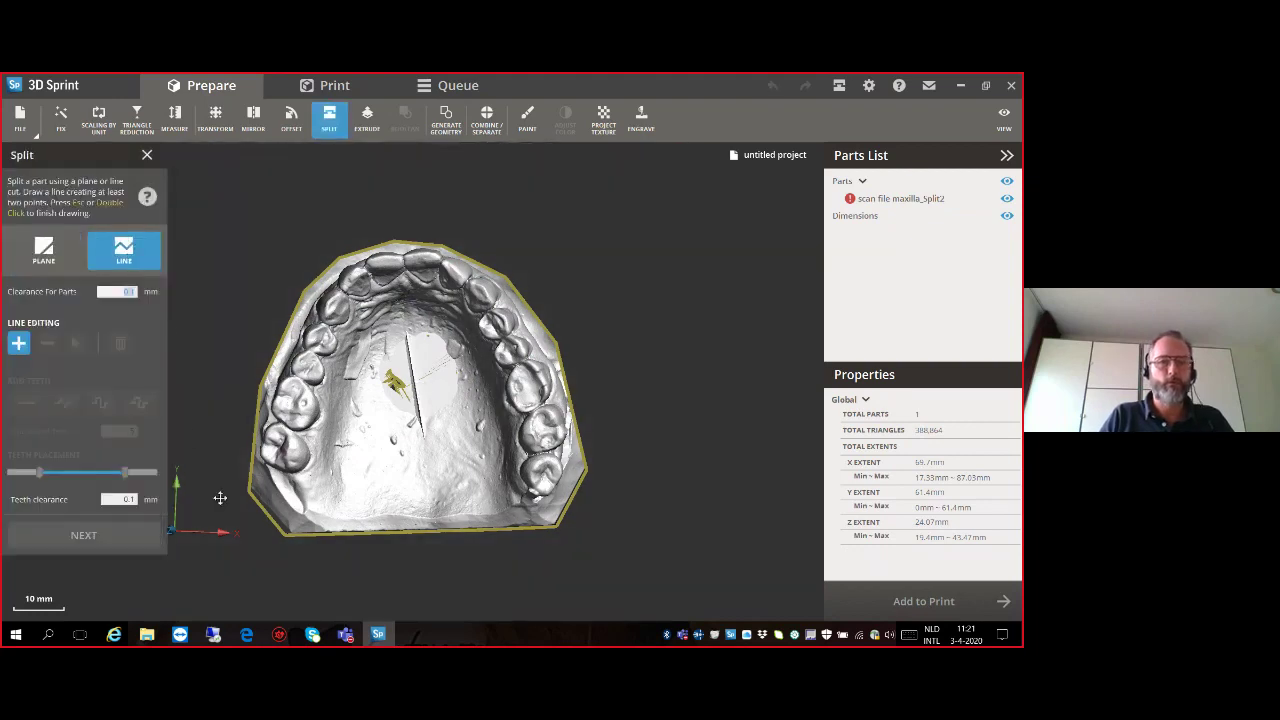
{"action": "left_click", "coordinate": [229, 464]}
{"action": "left_click", "coordinate": [311, 494]}
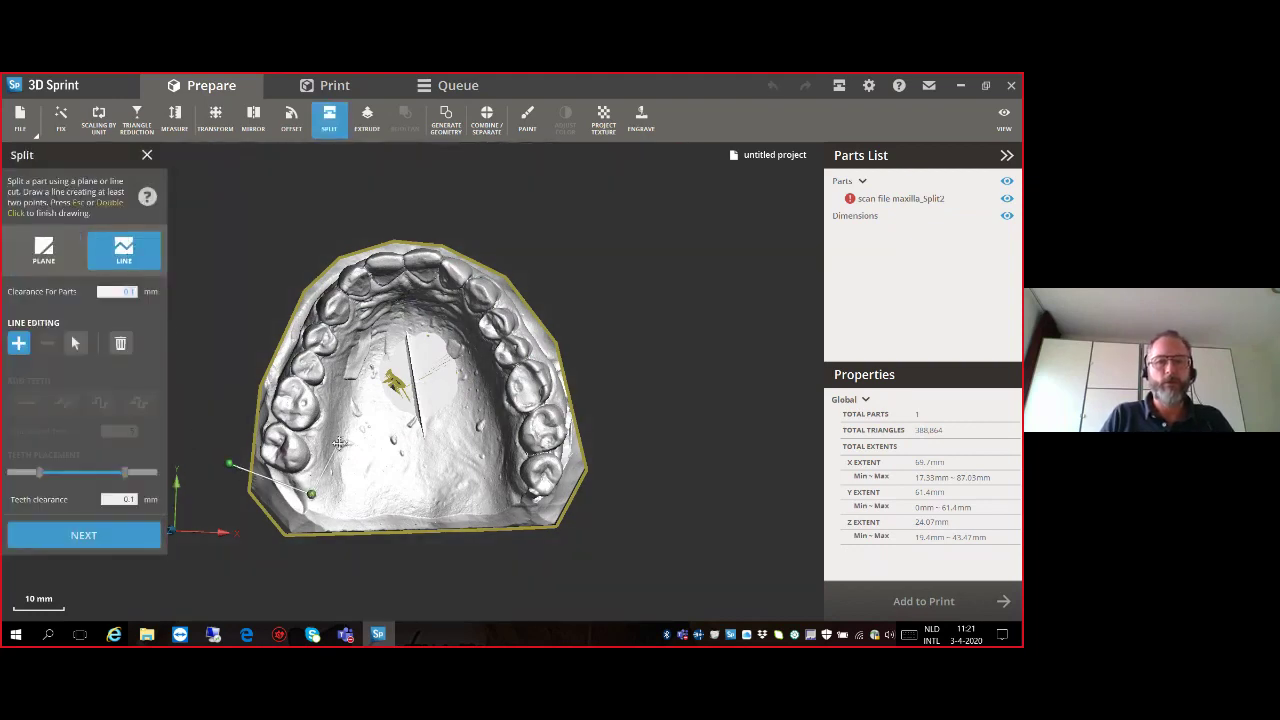
{"action": "left_click", "coordinate": [333, 442]}
{"action": "left_click", "coordinate": [348, 354]}
{"action": "left_click", "coordinate": [370, 315]}
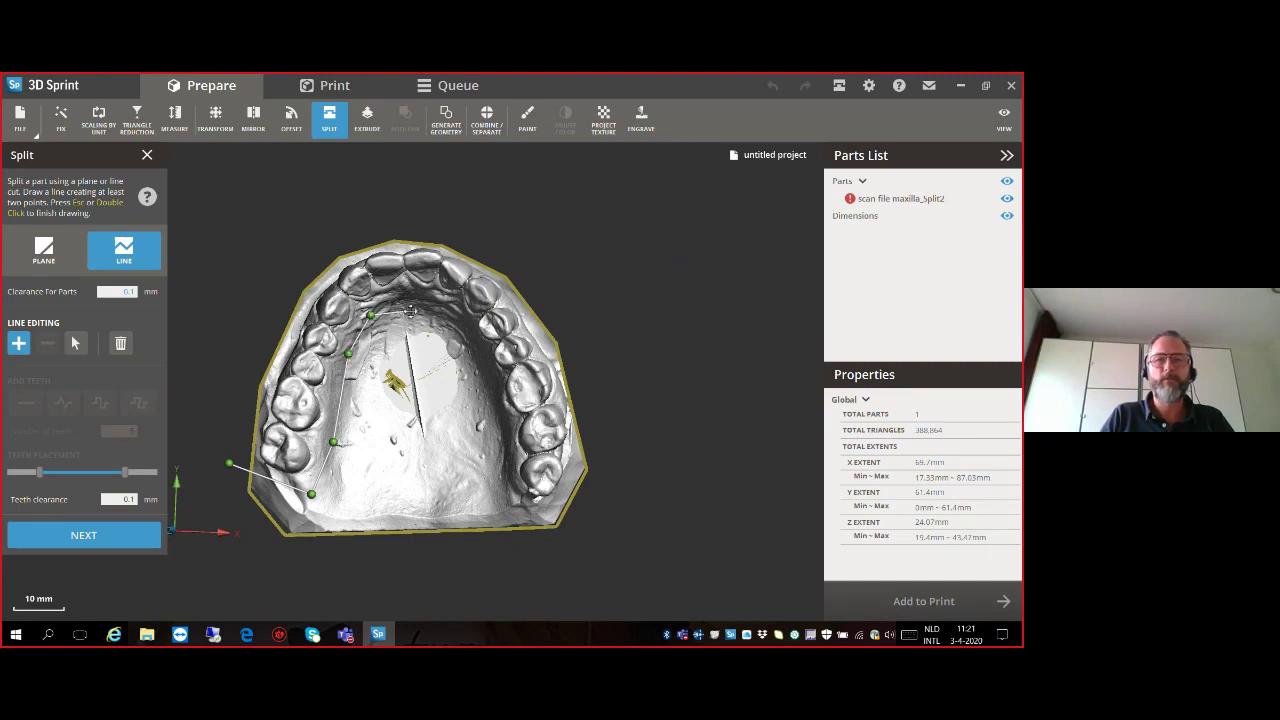
{"action": "left_click", "coordinate": [415, 302]}
{"action": "left_click", "coordinate": [461, 333]}
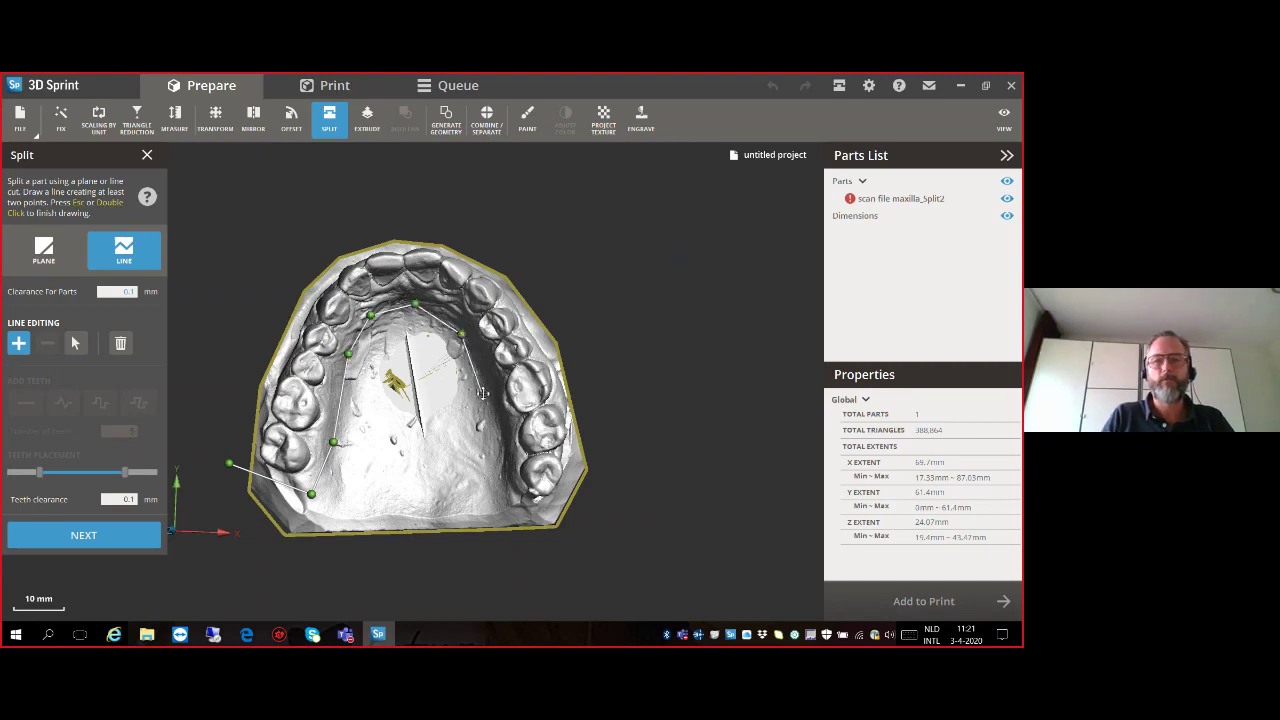
{"action": "left_click", "coordinate": [482, 392]}
{"action": "left_click", "coordinate": [502, 469]}
{"action": "left_click", "coordinate": [524, 508]}
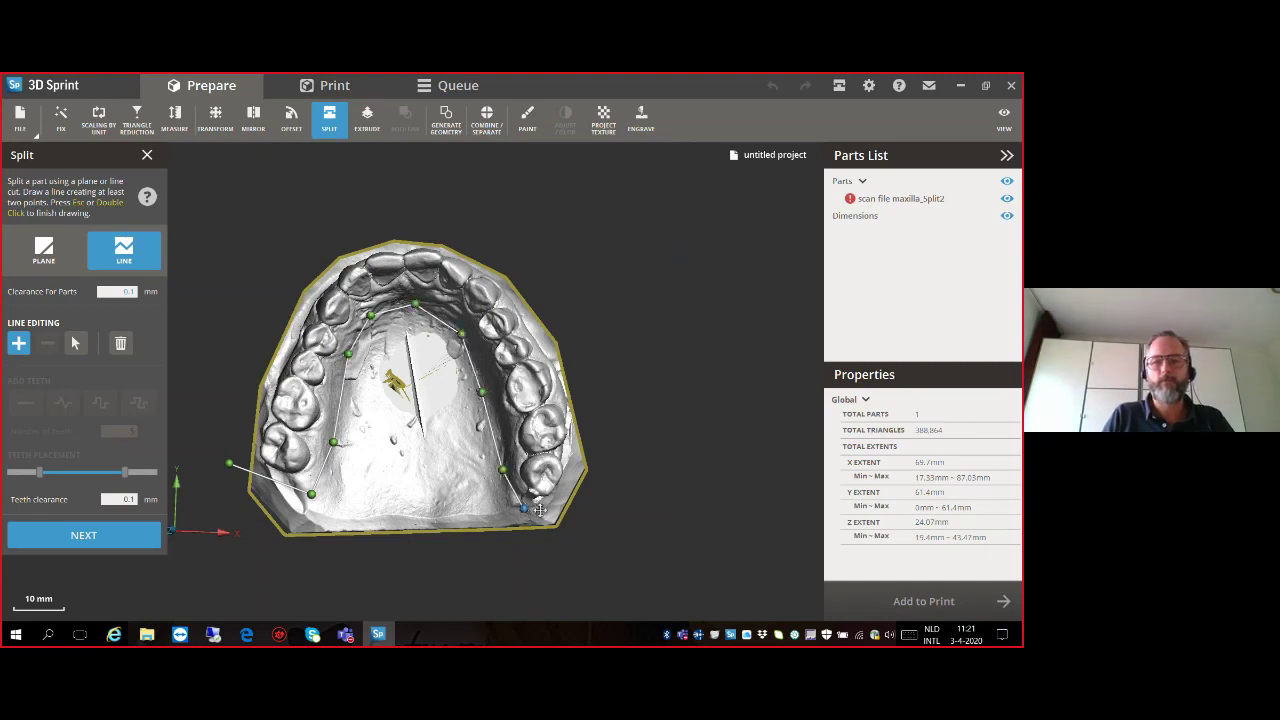
{"action": "double_click", "coordinate": [605, 504]}
Split the scan along the drawn line and delete the palate part, keeping the horseshoe-shaped dental arch.
{"action": "left_click", "coordinate": [75, 540]}
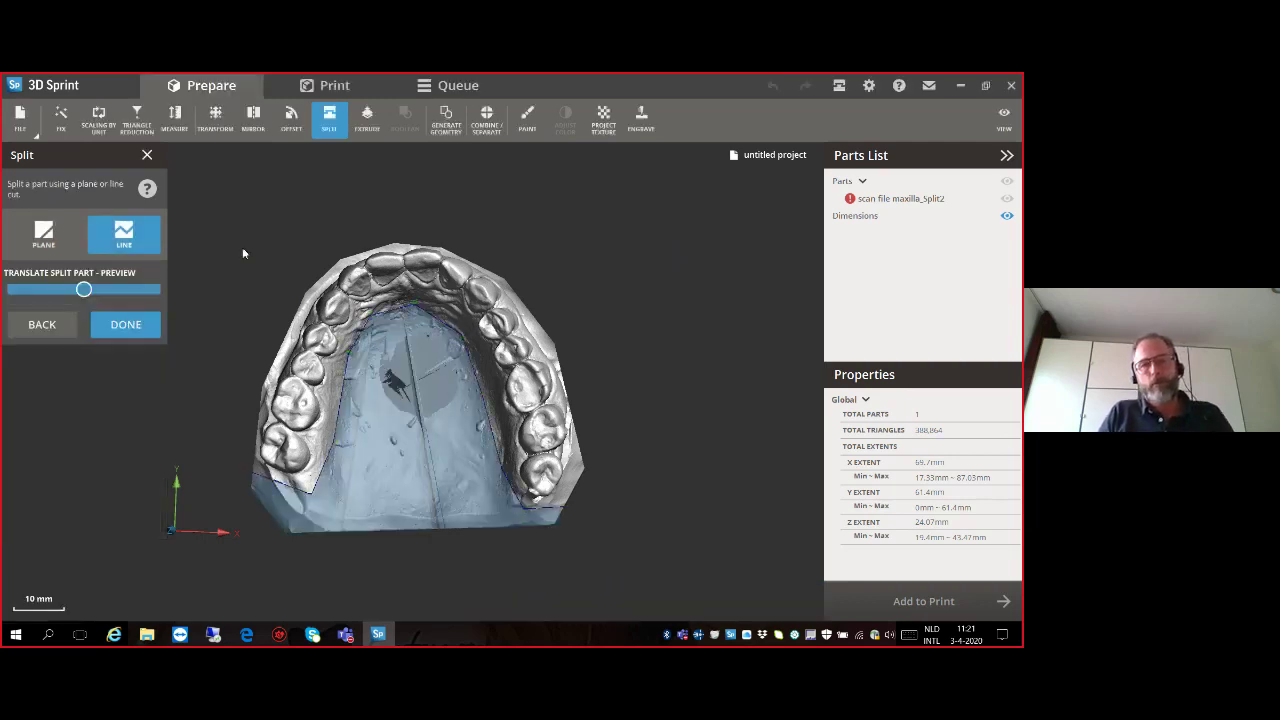
{"action": "left_click", "coordinate": [147, 325]}
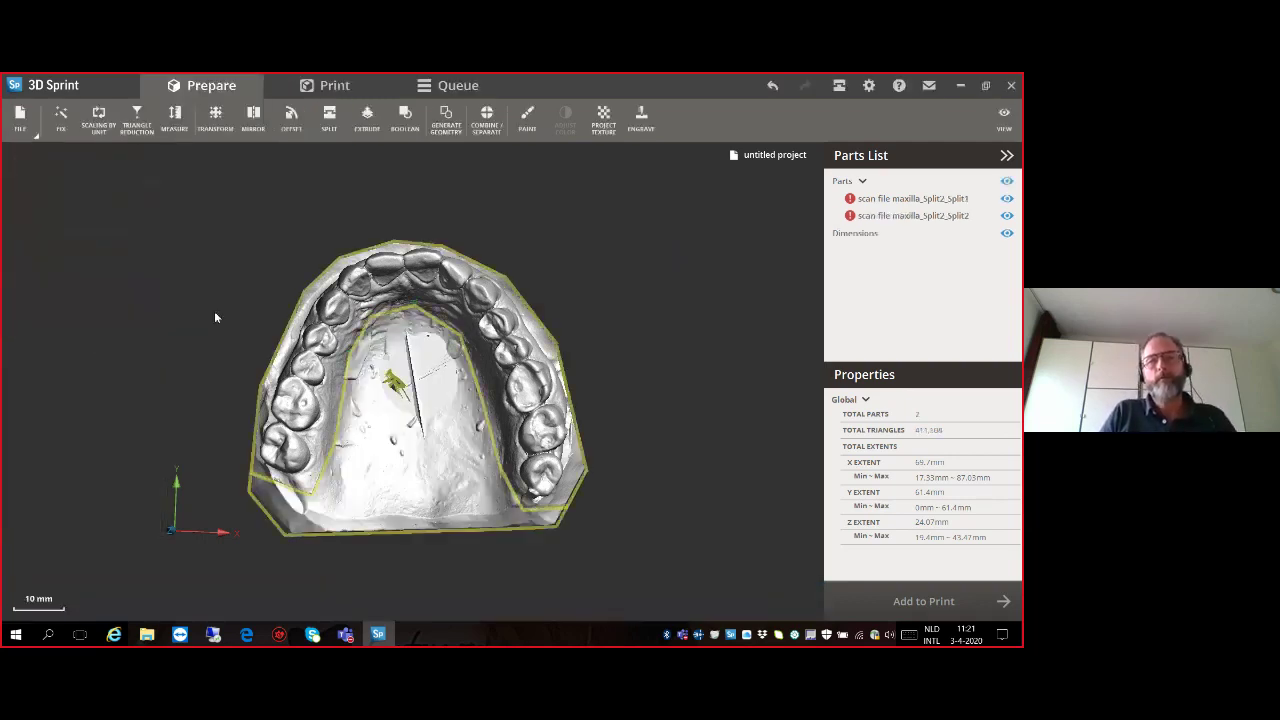
{"action": "left_click", "coordinate": [403, 410]}
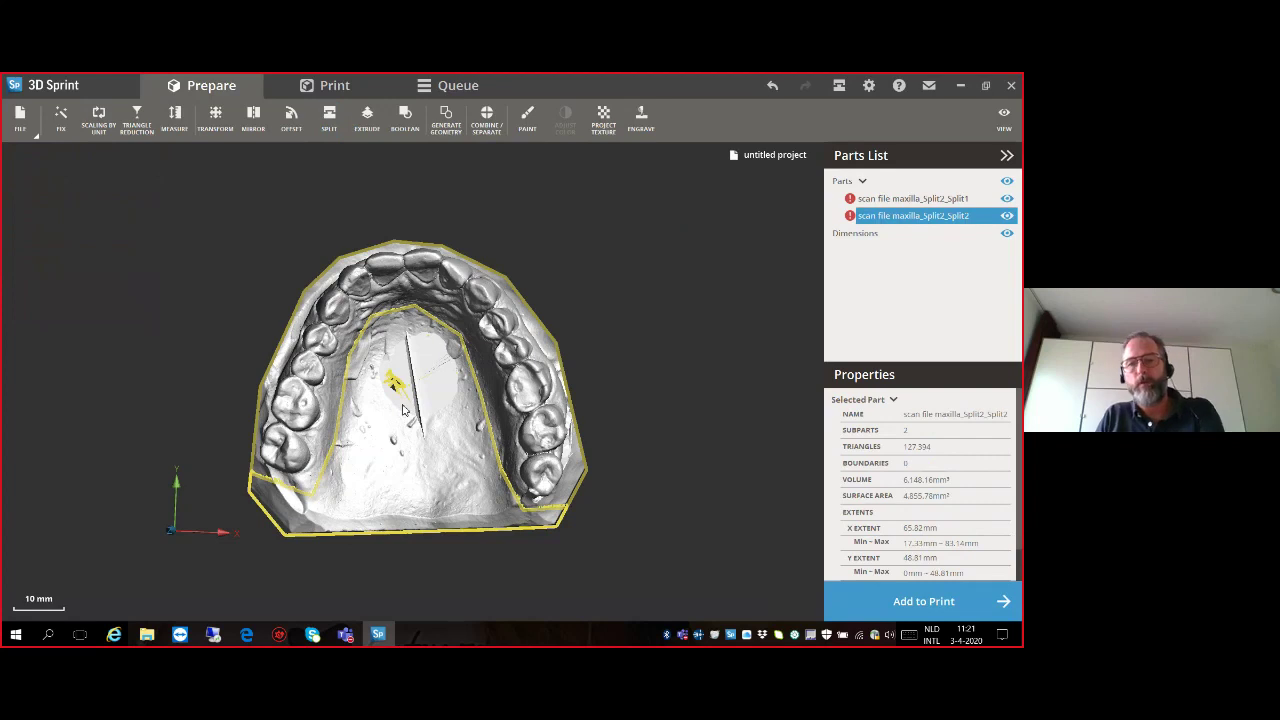
{"action": "key", "text": "Delete"}
Hollow the horseshoe-shaped arch with a wall distance of 2 mm.
{"action": "right_click_drag", "start_coordinate": [403, 410], "coordinate": [457, 251]}
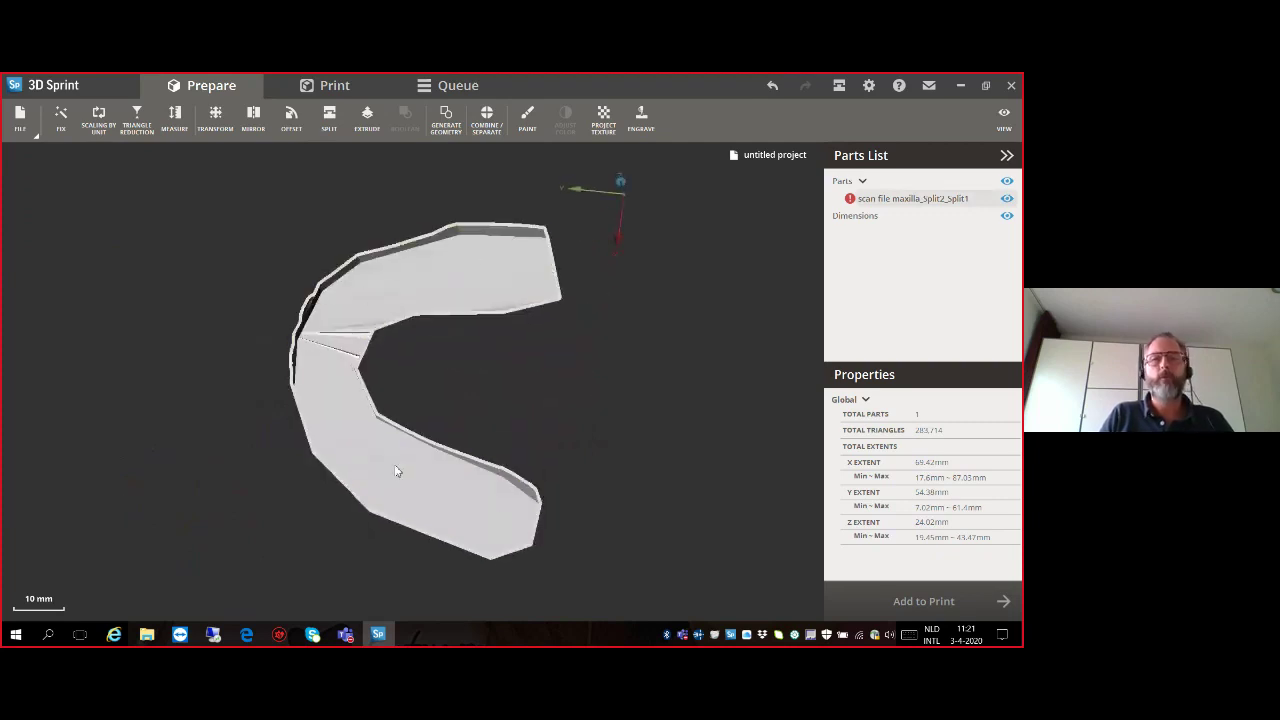
{"action": "right_click_drag", "start_coordinate": [429, 277], "coordinate": [392, 366]}
{"action": "left_click", "coordinate": [291, 118]}
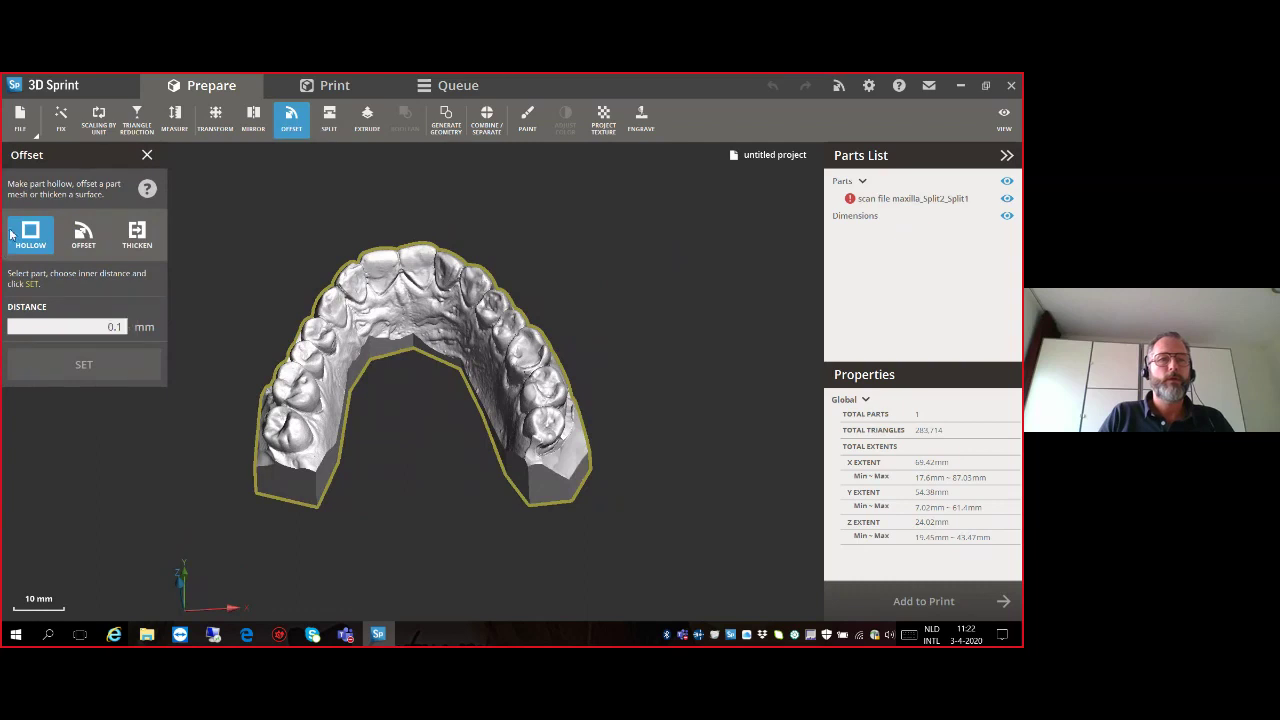
{"action": "left_click", "coordinate": [106, 327]}
{"action": "type", "text": "2"}
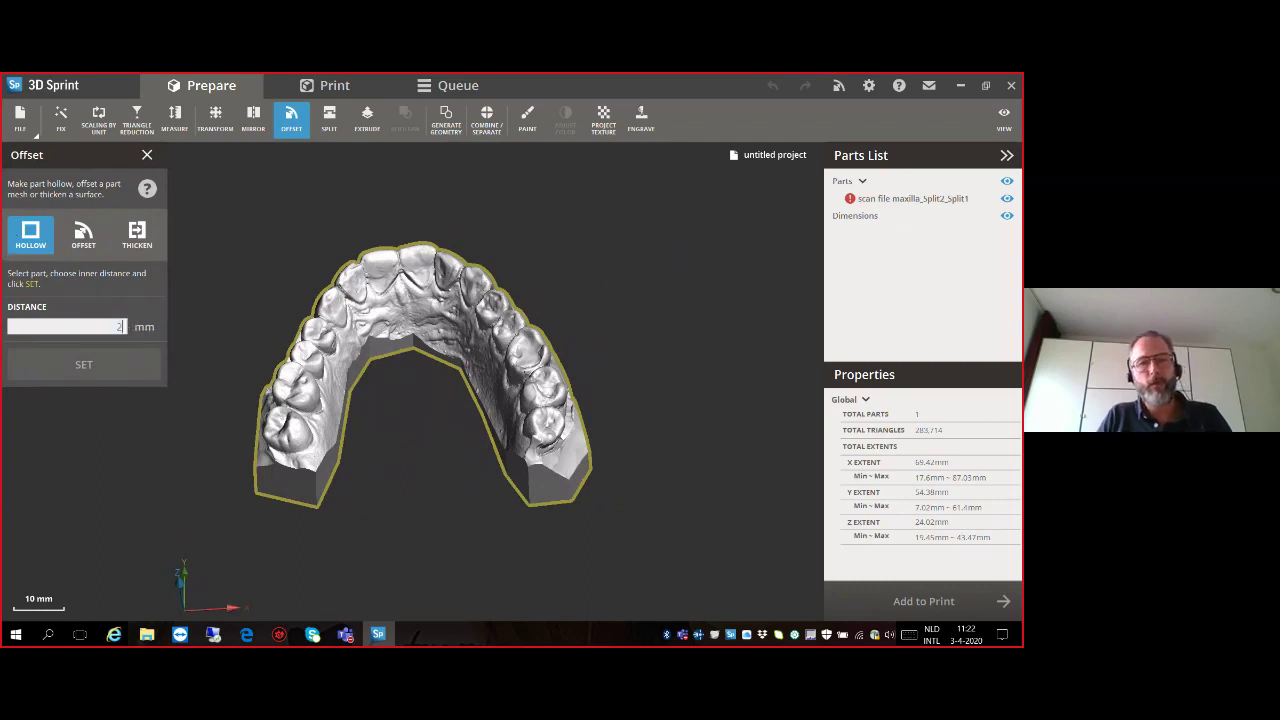
{"action": "left_click", "coordinate": [322, 373]}
{"action": "left_click", "coordinate": [106, 366]}
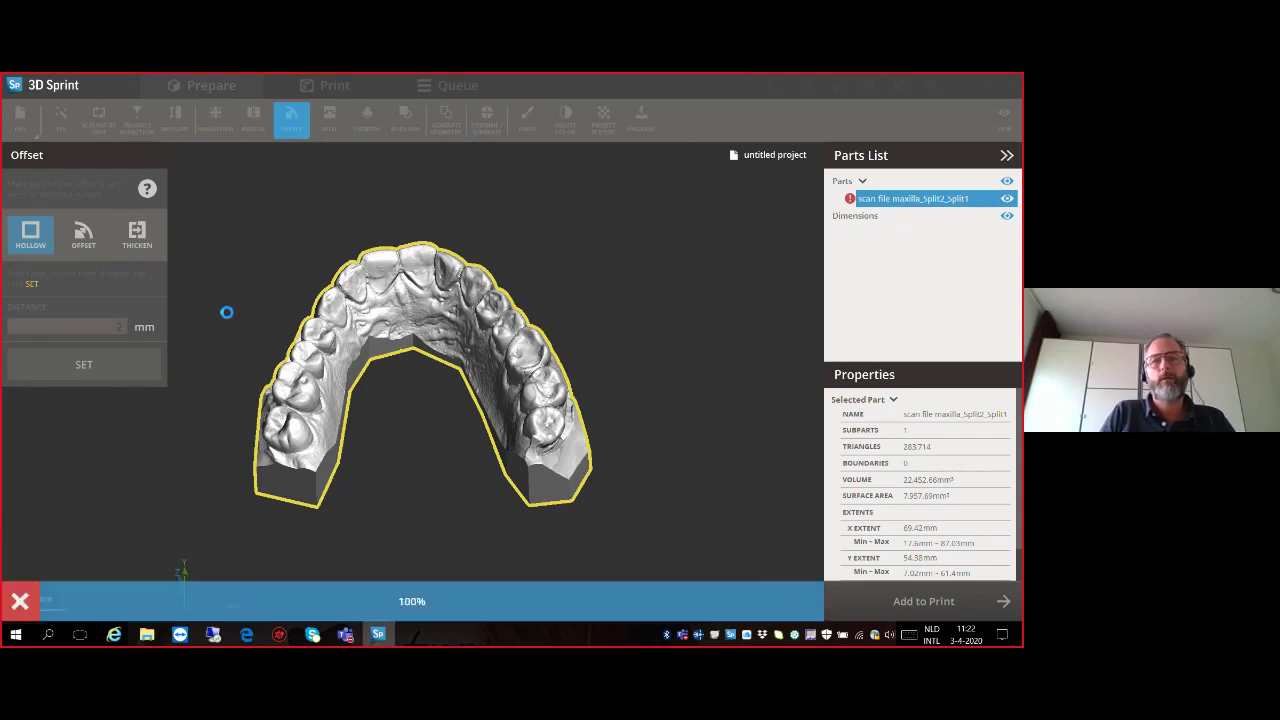
Set up an XY plane split, tilt the cutting plane level and lower it into the base just above the underside.
{"action": "right_click_drag", "start_coordinate": [249, 363], "coordinate": [377, 403]}
{"action": "left_click", "coordinate": [377, 403]}
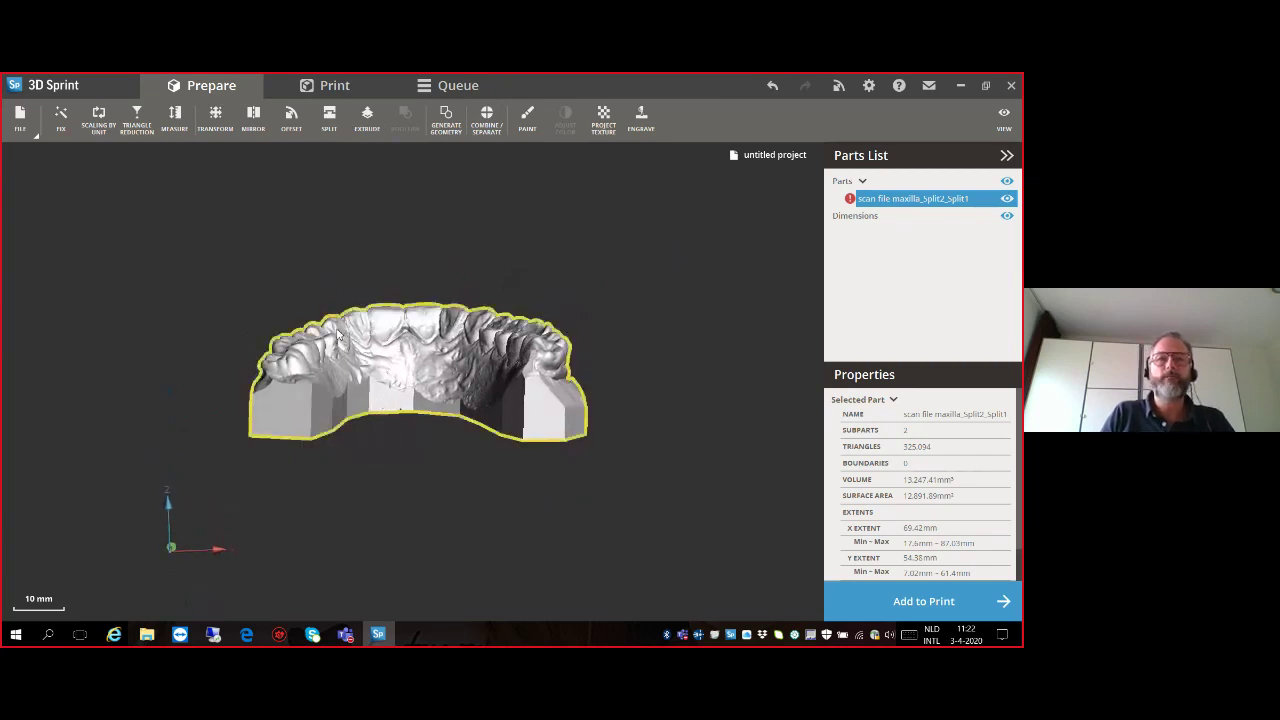
{"action": "right_click_drag", "start_coordinate": [340, 171], "coordinate": [405, 305]}
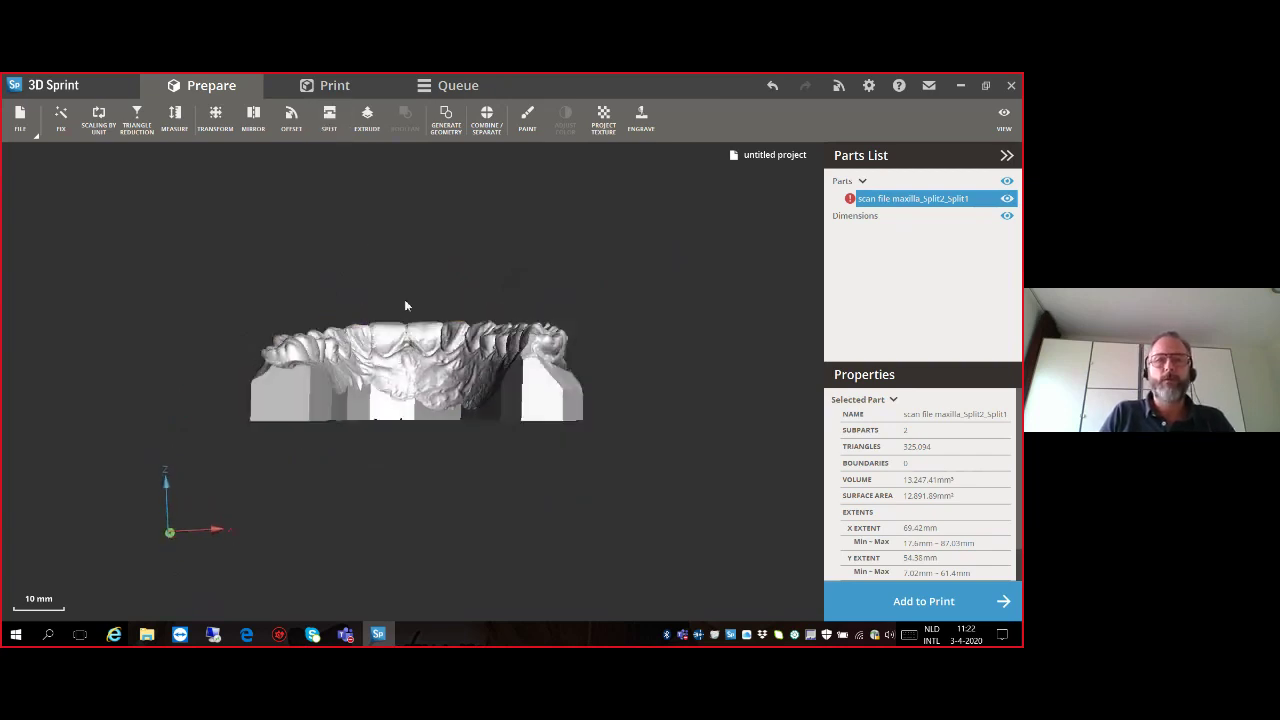
{"action": "left_click", "coordinate": [329, 117]}
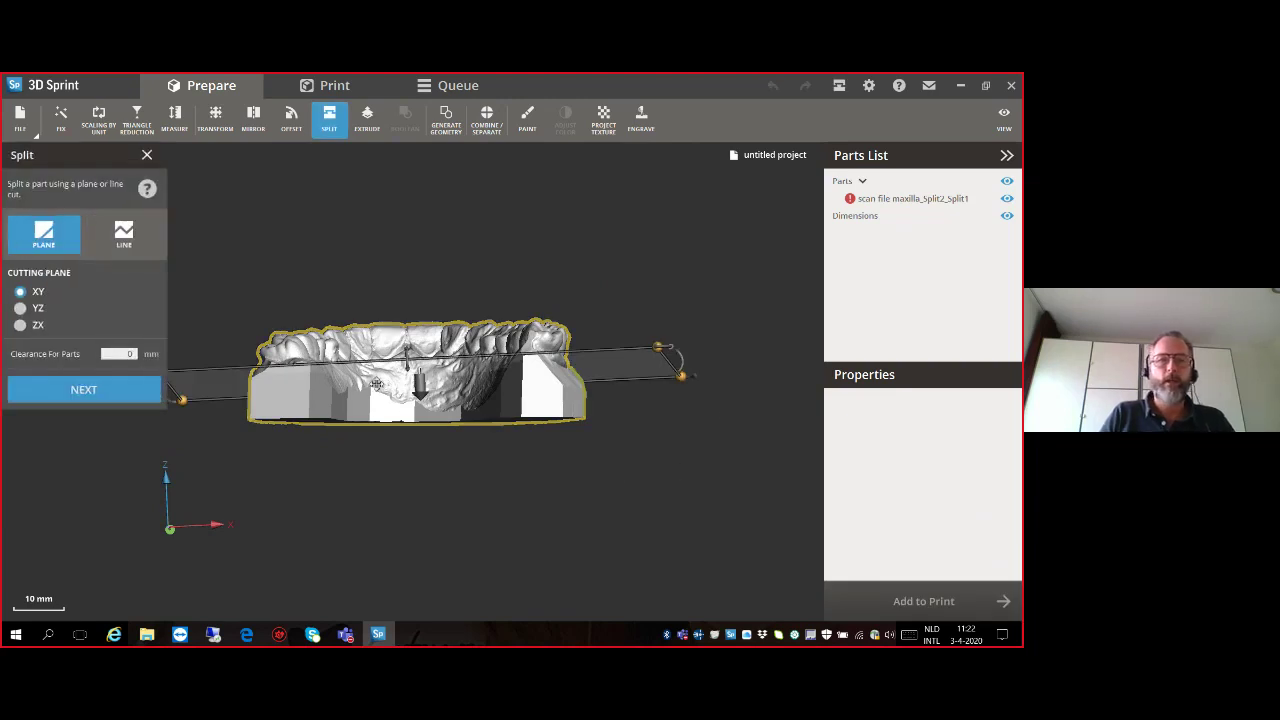
{"action": "right_click_drag", "start_coordinate": [410, 434], "coordinate": [428, 449]}
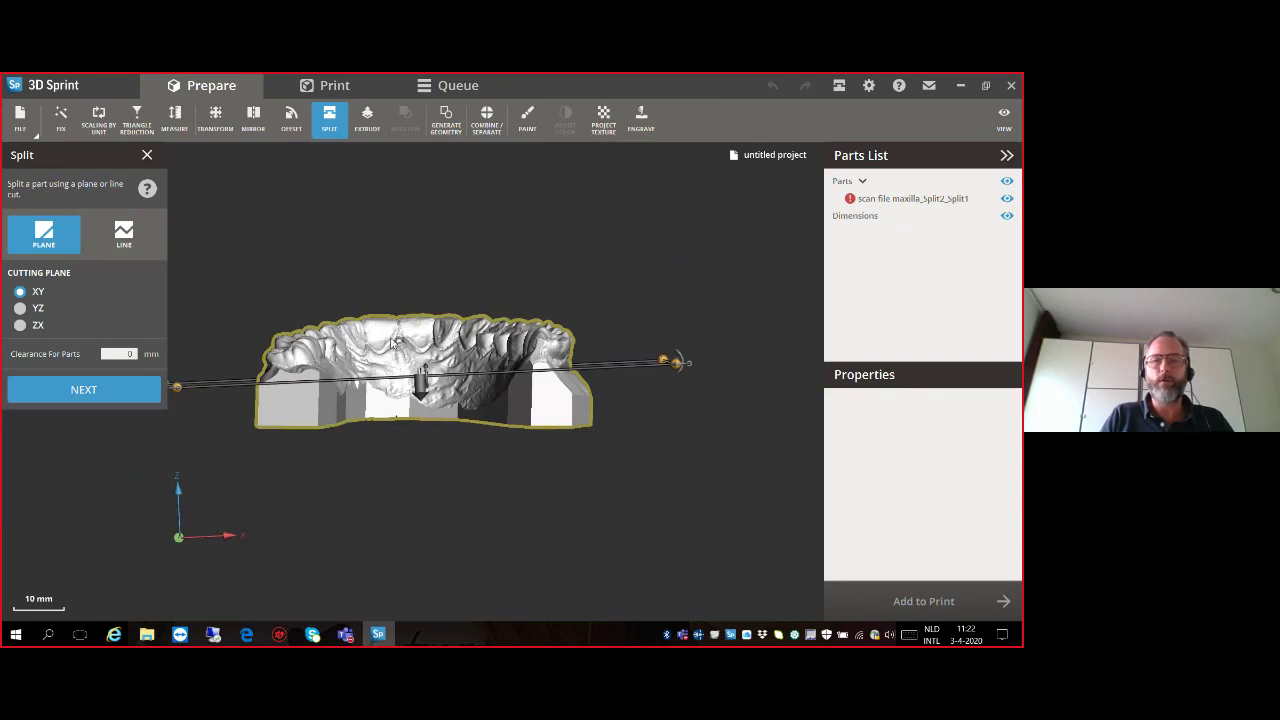
{"action": "scroll", "coordinate": [684, 363], "scroll_direction": "up", "scroll_amount": 1}
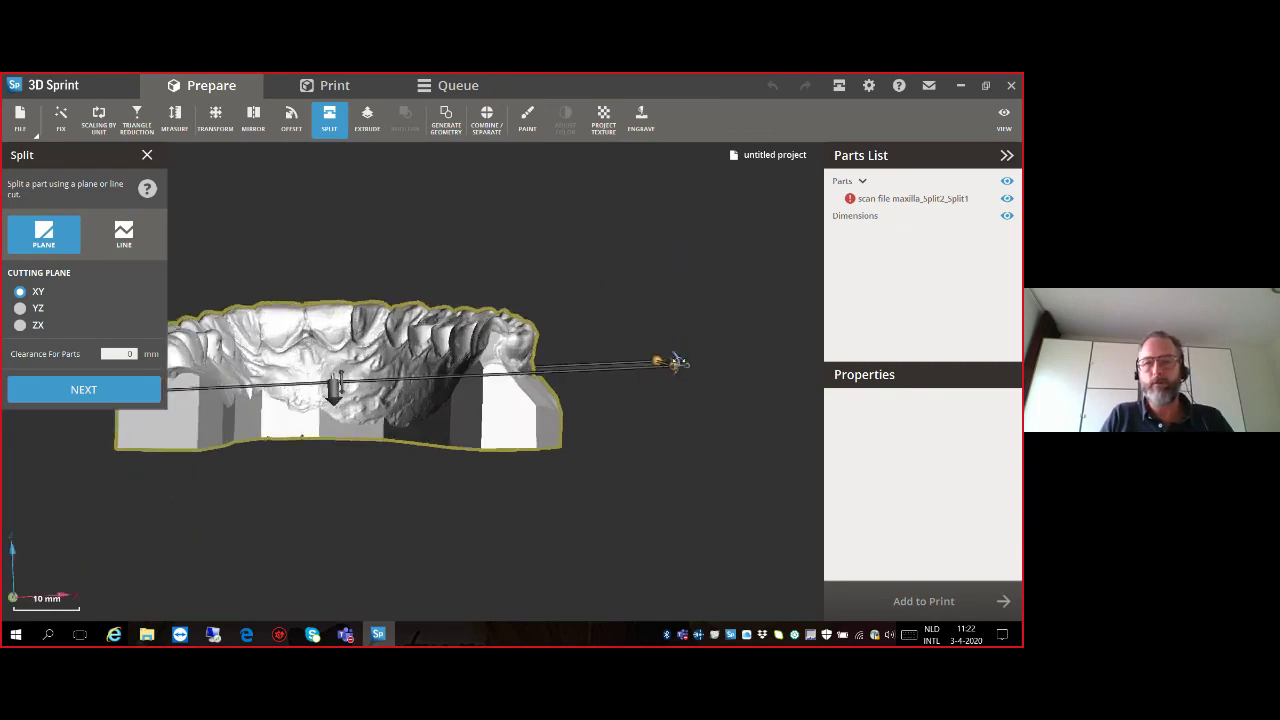
{"action": "left_click_drag", "start_coordinate": [678, 361], "coordinate": [676, 380]}
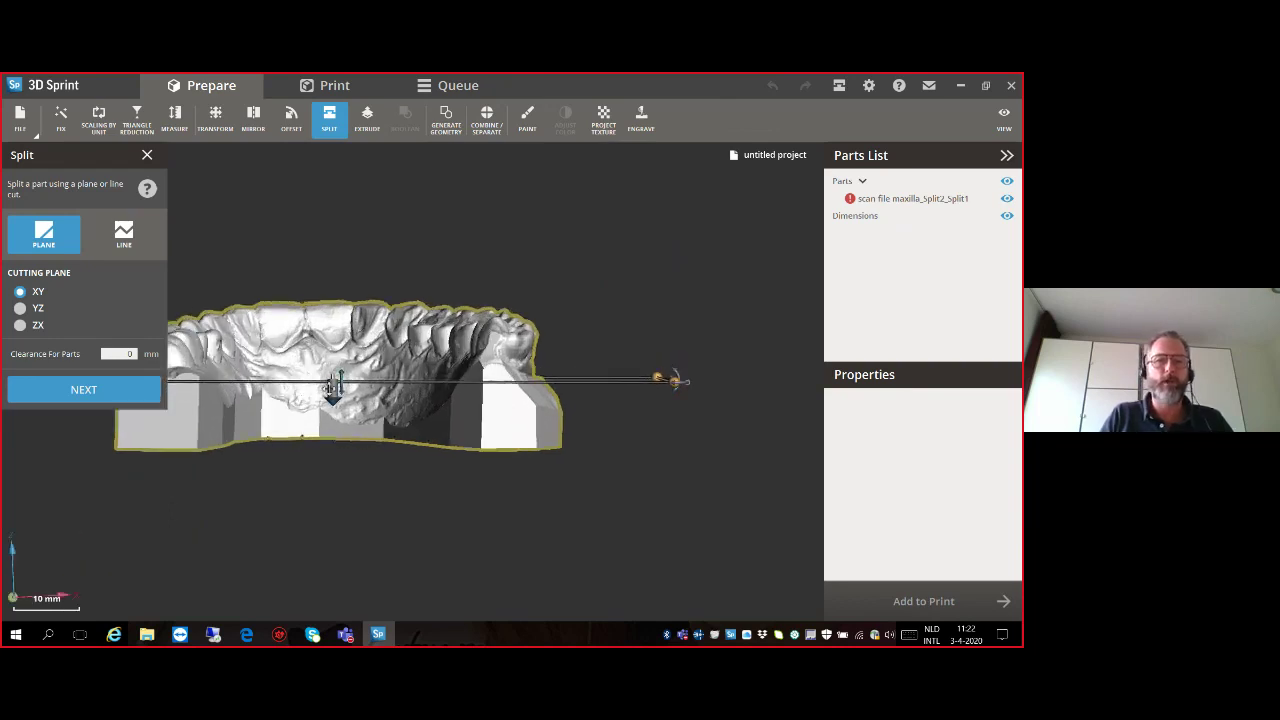
{"action": "left_click_drag", "start_coordinate": [333, 390], "coordinate": [335, 423]}
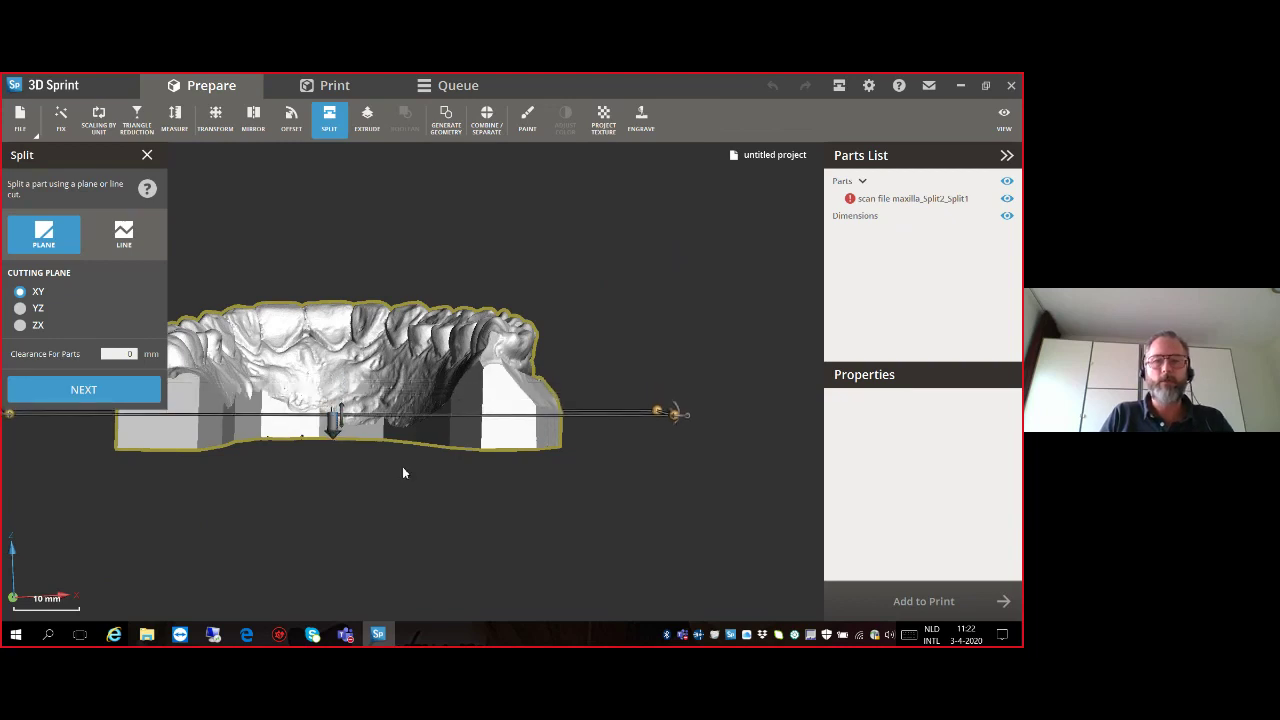
{"action": "right_click_drag", "start_coordinate": [403, 473], "coordinate": [233, 477]}
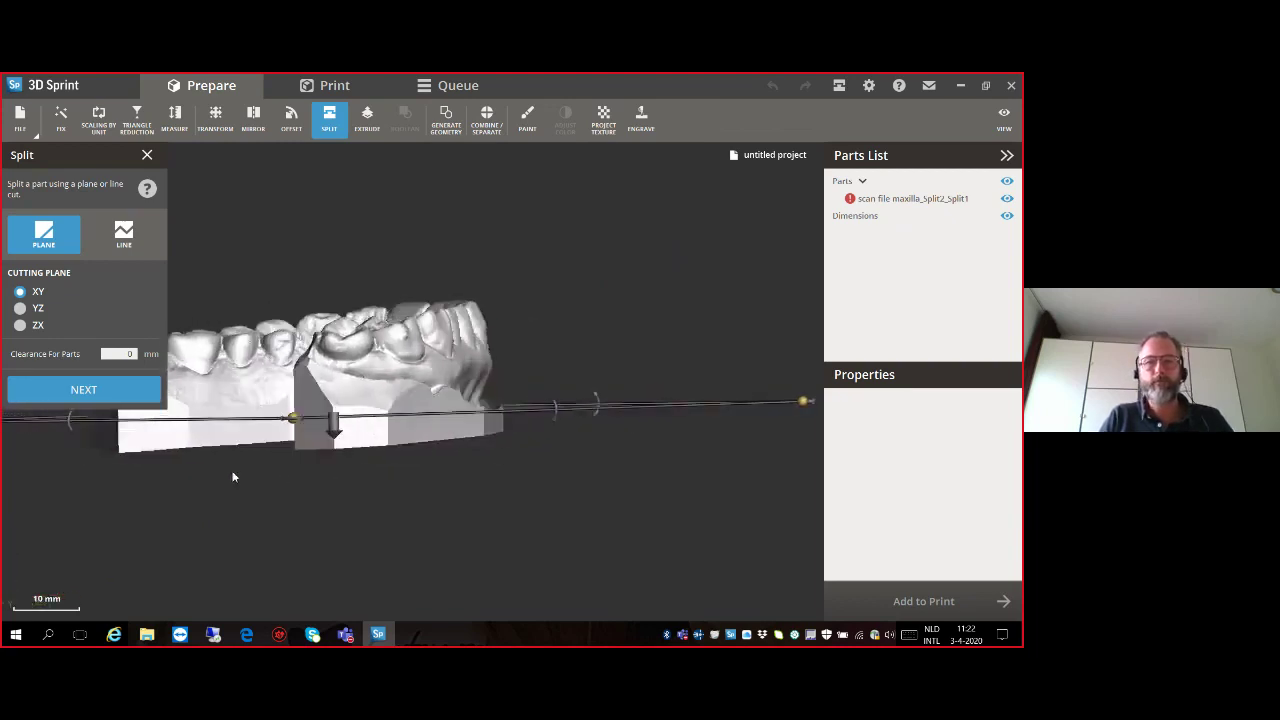
Split the arch at the plane without connectors and delete the bottom slab to open the hollow.
{"action": "left_click", "coordinate": [59, 392]}
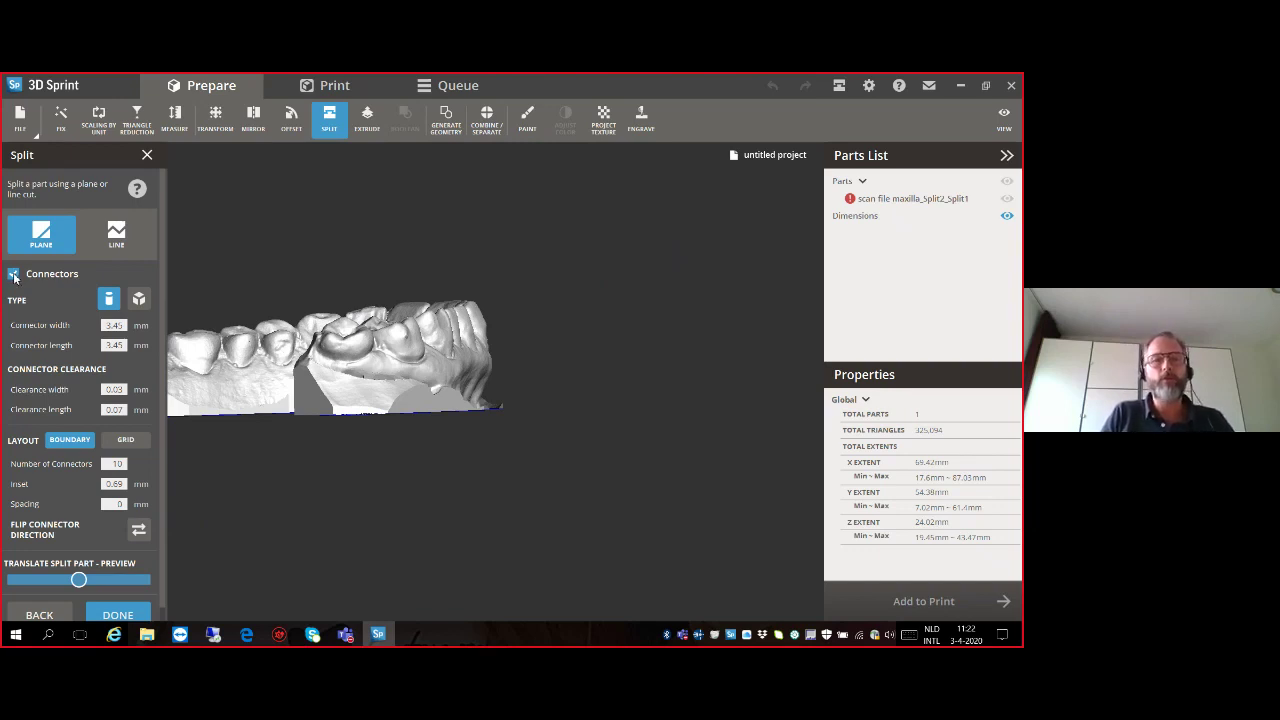
{"action": "left_click", "coordinate": [13, 274]}
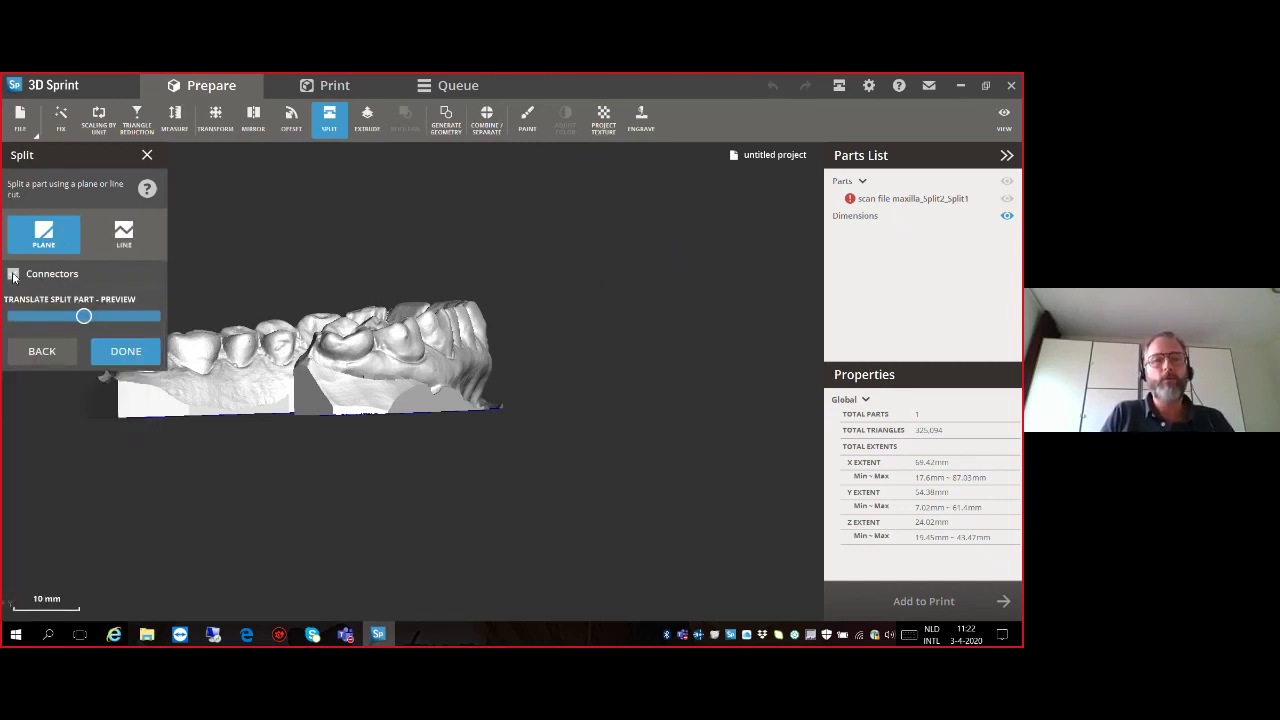
{"action": "left_click", "coordinate": [126, 352]}
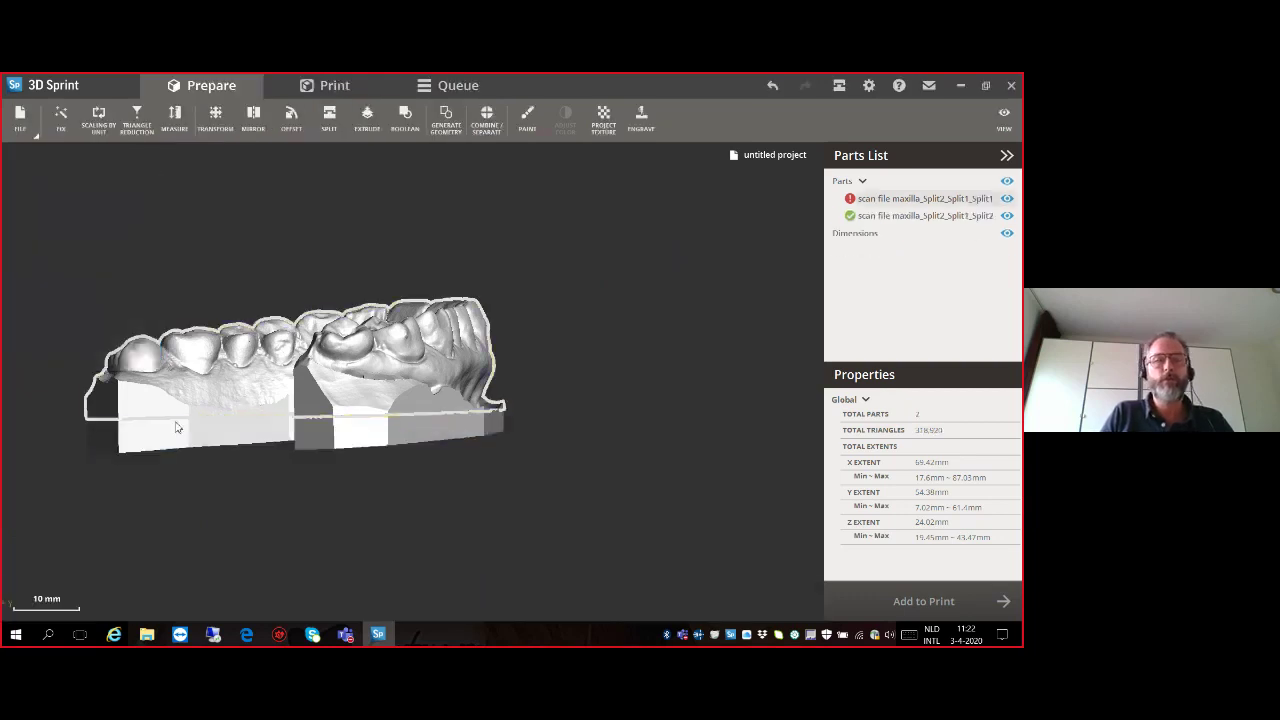
{"action": "left_click", "coordinate": [331, 447]}
{"action": "key", "text": "Delete"}
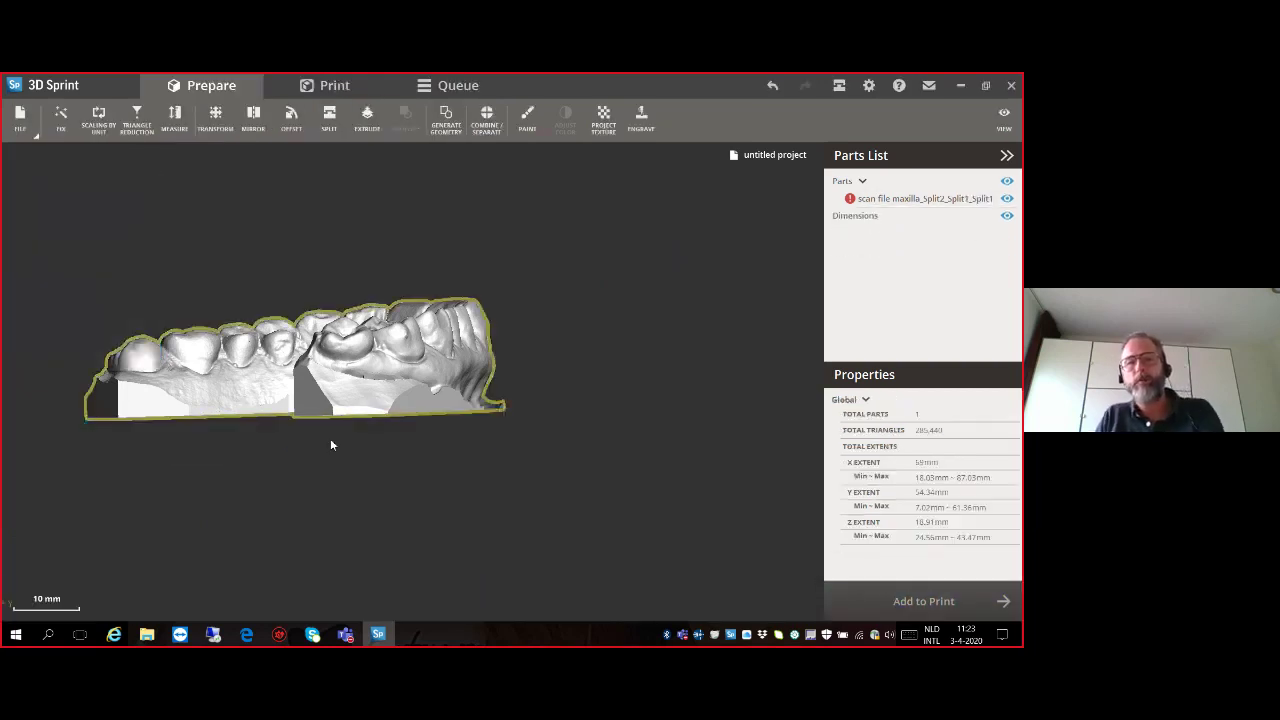
Automatically fix the bad edges of the trimmed arch.
{"action": "right_click_drag", "start_coordinate": [330, 438], "coordinate": [575, 480]}
{"action": "right_click_drag", "start_coordinate": [286, 389], "coordinate": [368, 452]}
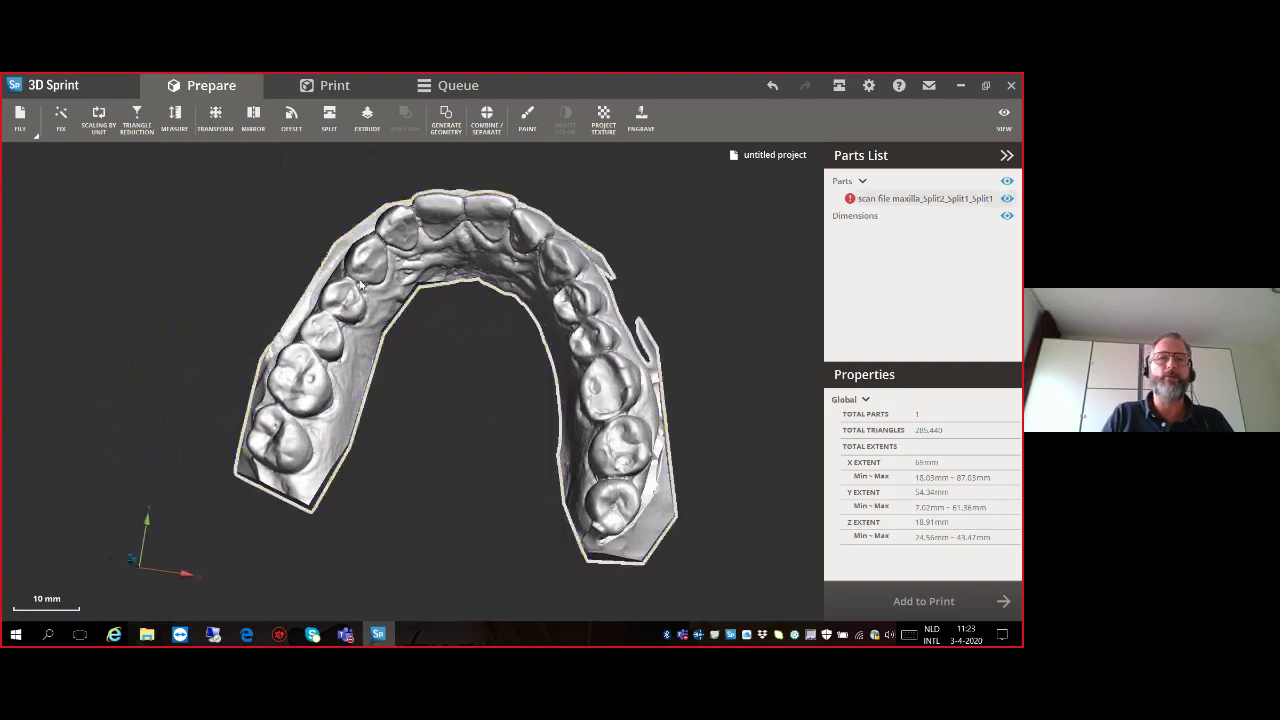
{"action": "left_click", "coordinate": [326, 262]}
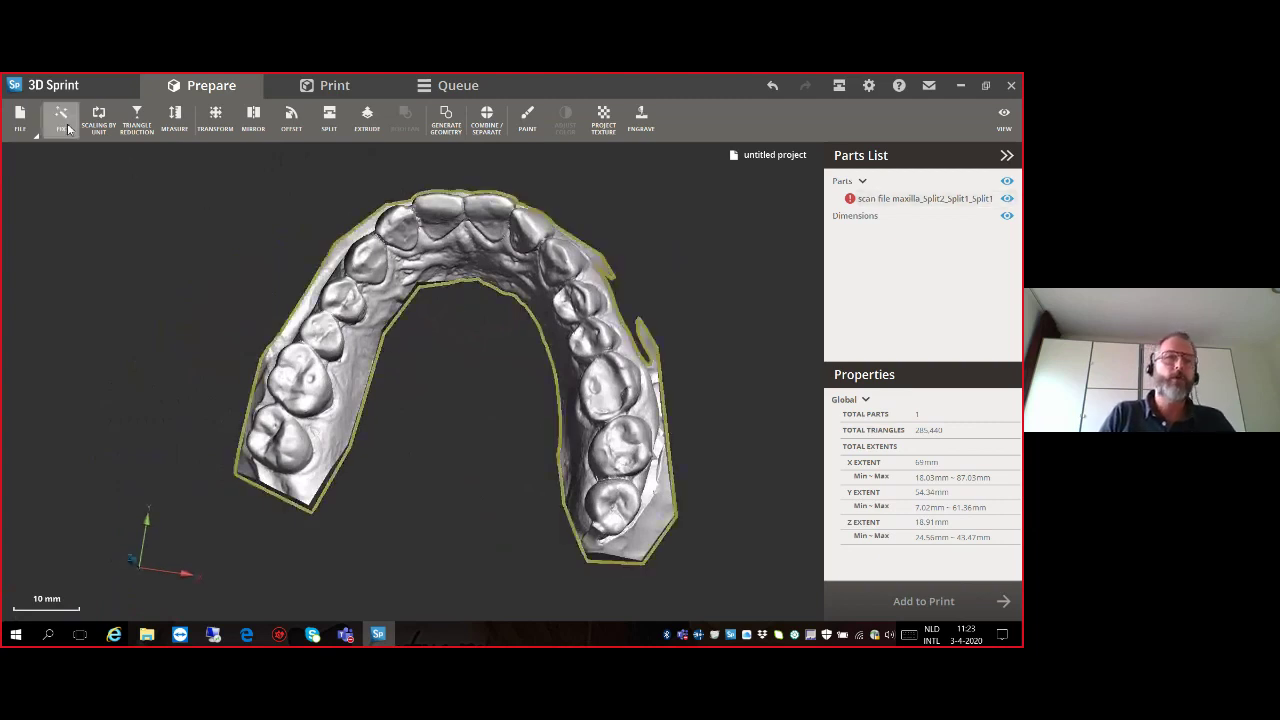
{"action": "left_click", "coordinate": [60, 118]}
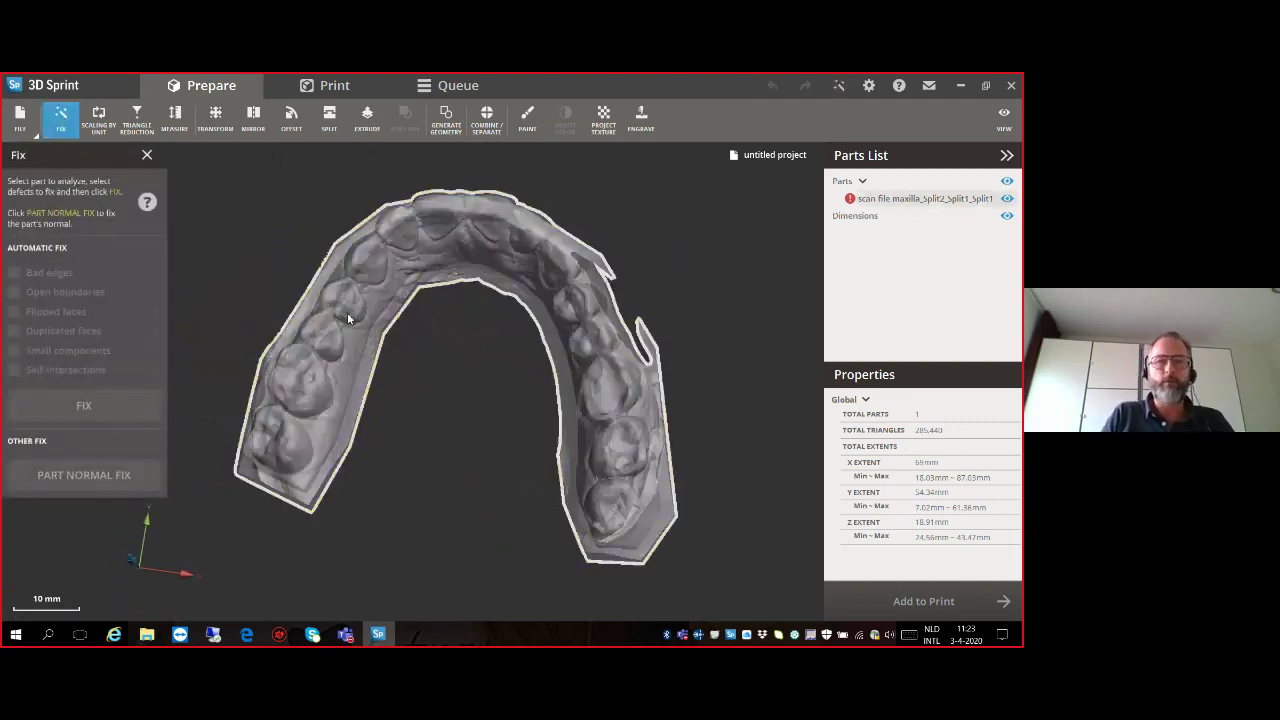
{"action": "left_click", "coordinate": [290, 368]}
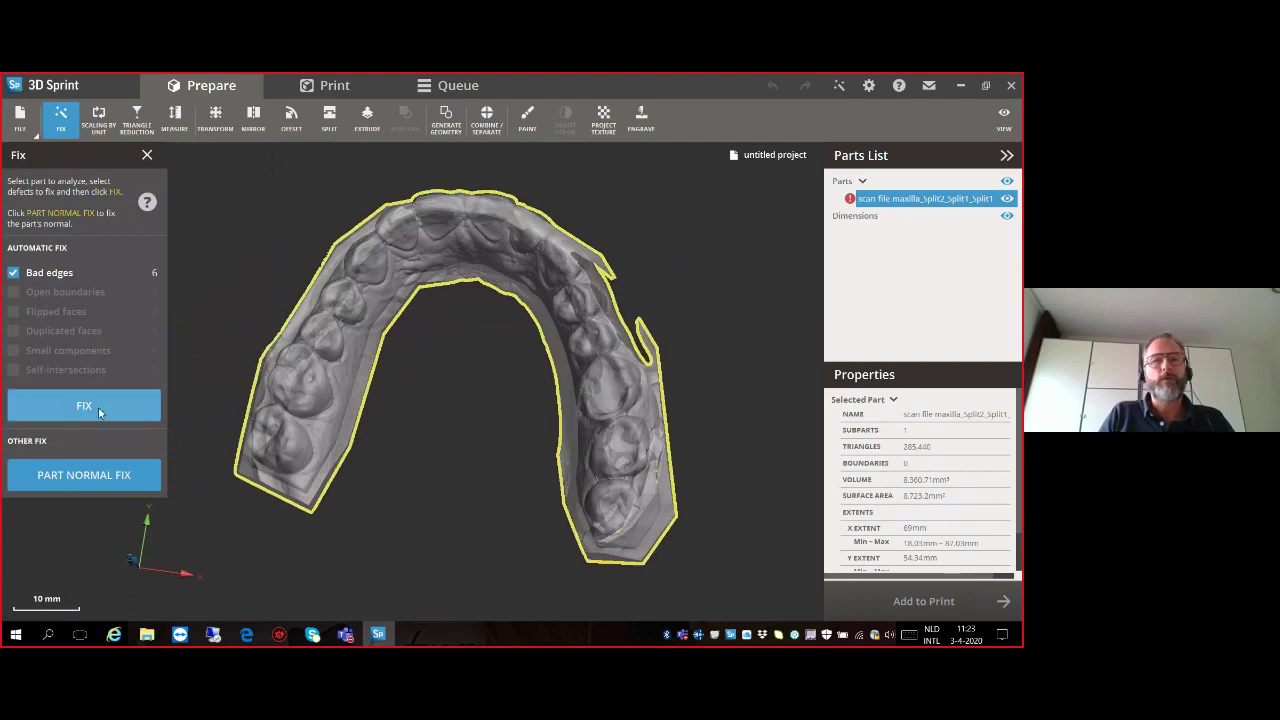
{"action": "left_click", "coordinate": [98, 406]}
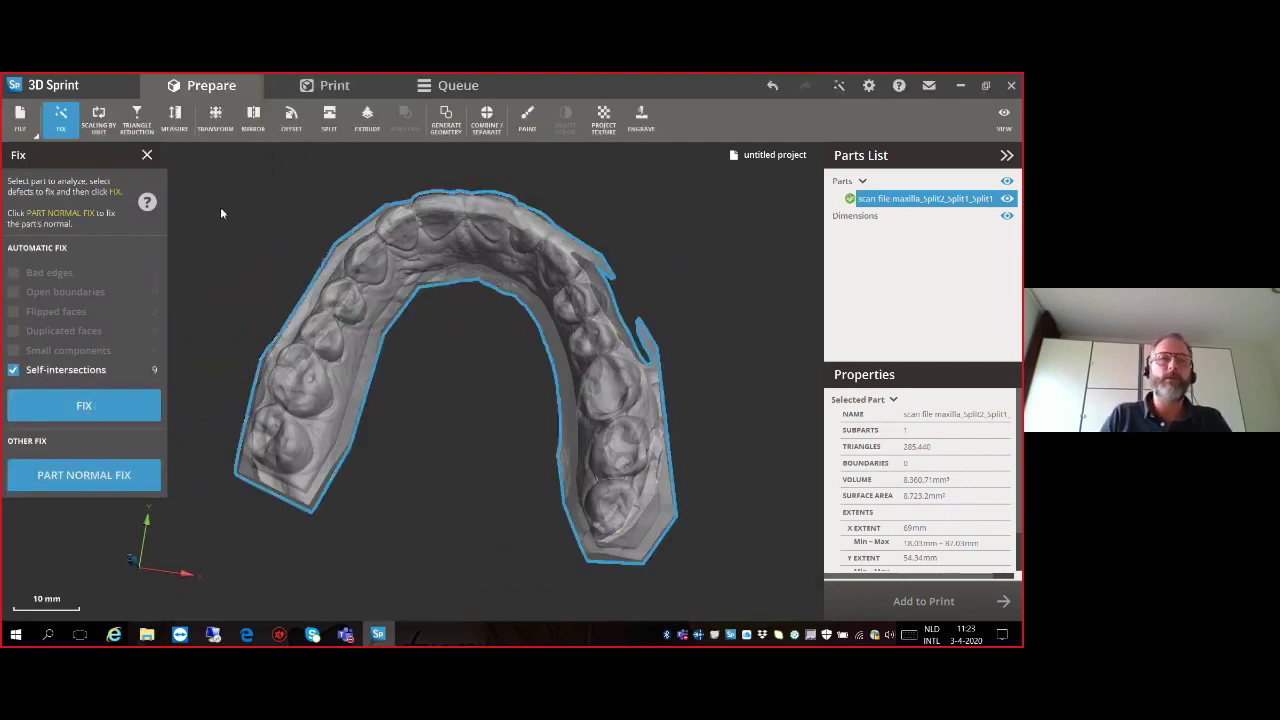
{"action": "left_click", "coordinate": [147, 155]}
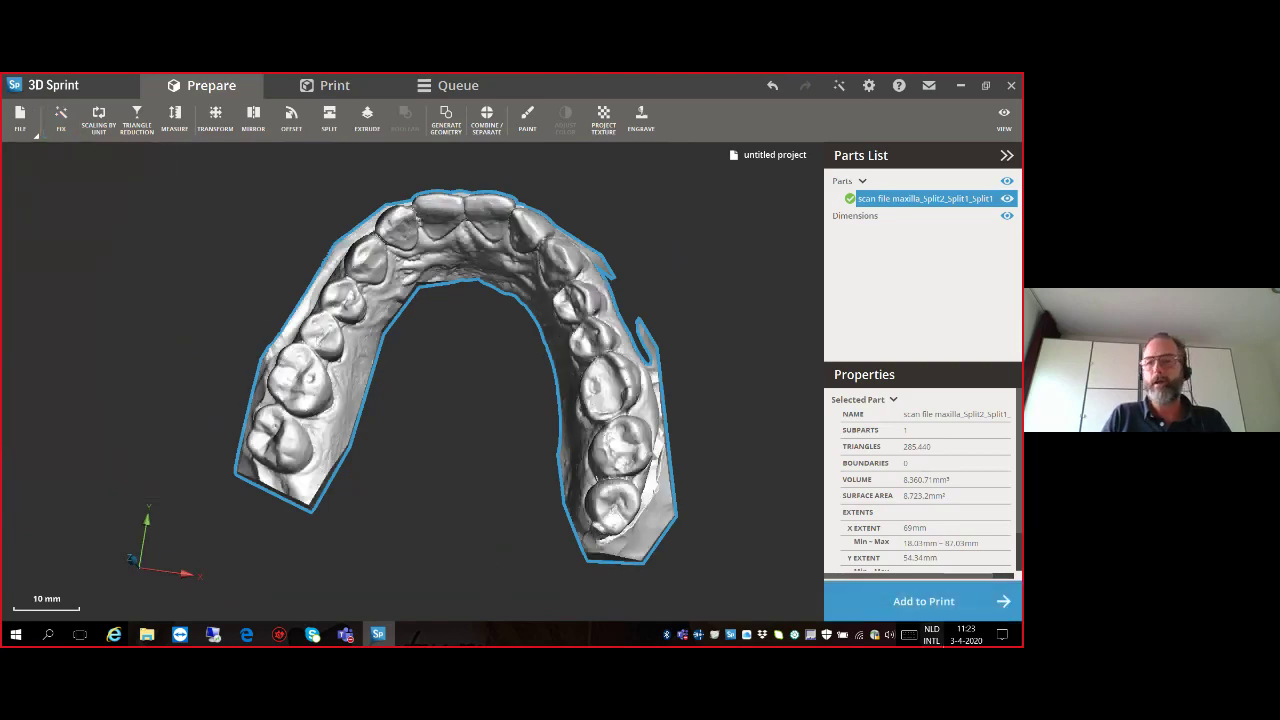
Add the arch to the print setup and move it down onto the build platform at about X 23.5, Y 7.2, Z 3 mm.
{"action": "left_click", "coordinate": [923, 601]}
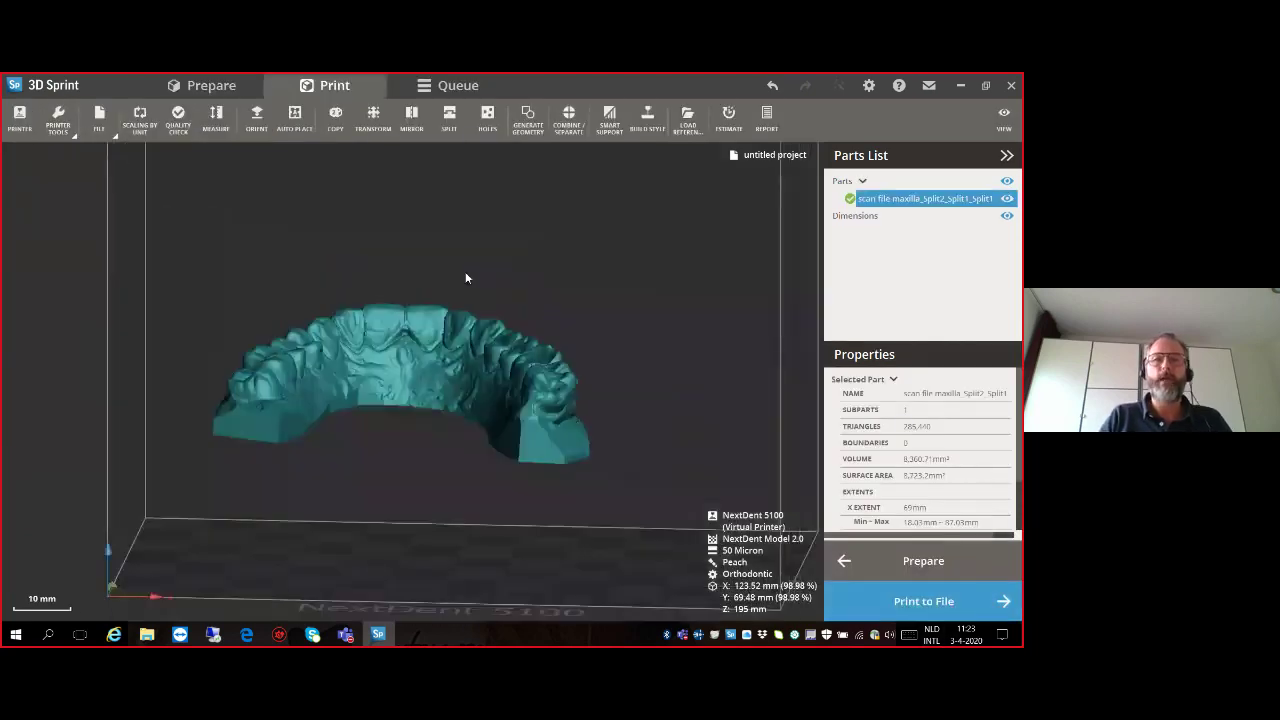
{"action": "left_click", "coordinate": [373, 127]}
{"action": "left_click_drag", "start_coordinate": [394, 390], "coordinate": [472, 522]}
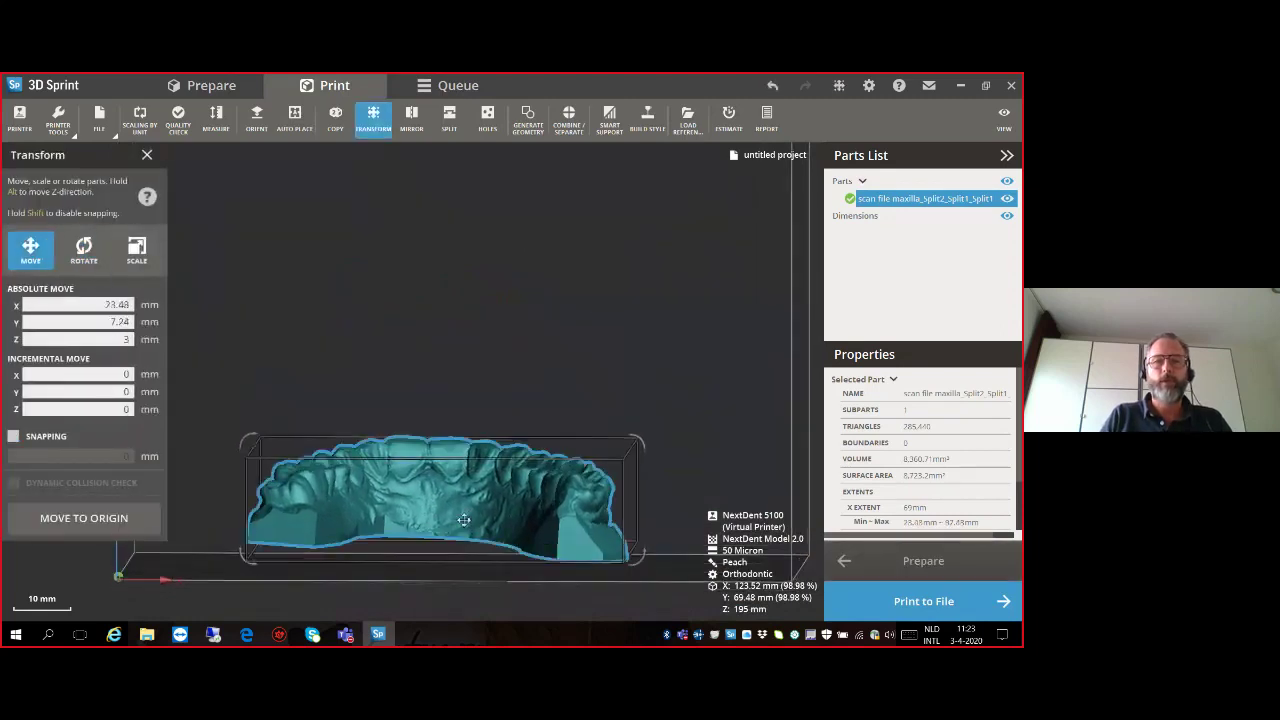
{"action": "left_click", "coordinate": [147, 156]}
{"action": "mouse_move", "coordinate": [479, 522]}
{"action": "right_mouse_down"}
{"action": "mouse_move", "coordinate": [503, 491]}
{"action": "mouse_move", "coordinate": [463, 522]}
{"action": "mouse_move", "coordinate": [431, 473]}
{"action": "mouse_move", "coordinate": [309, 586]}
{"action": "mouse_move", "coordinate": [306, 534]}
{"action": "mouse_move", "coordinate": [333, 542]}
{"action": "mouse_move", "coordinate": [251, 551]}
{"action": "mouse_move", "coordinate": [460, 508]}
{"action": "right_mouse_up"}
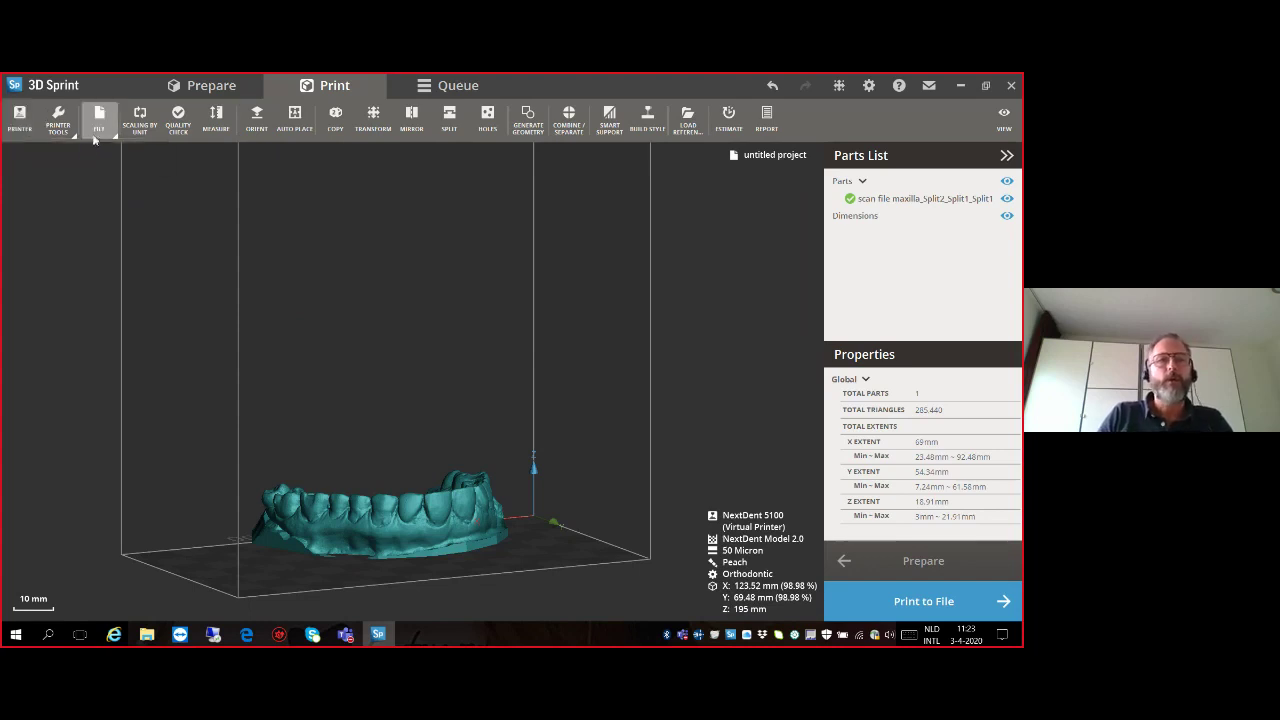
{"action": "left_click", "coordinate": [92, 132]}
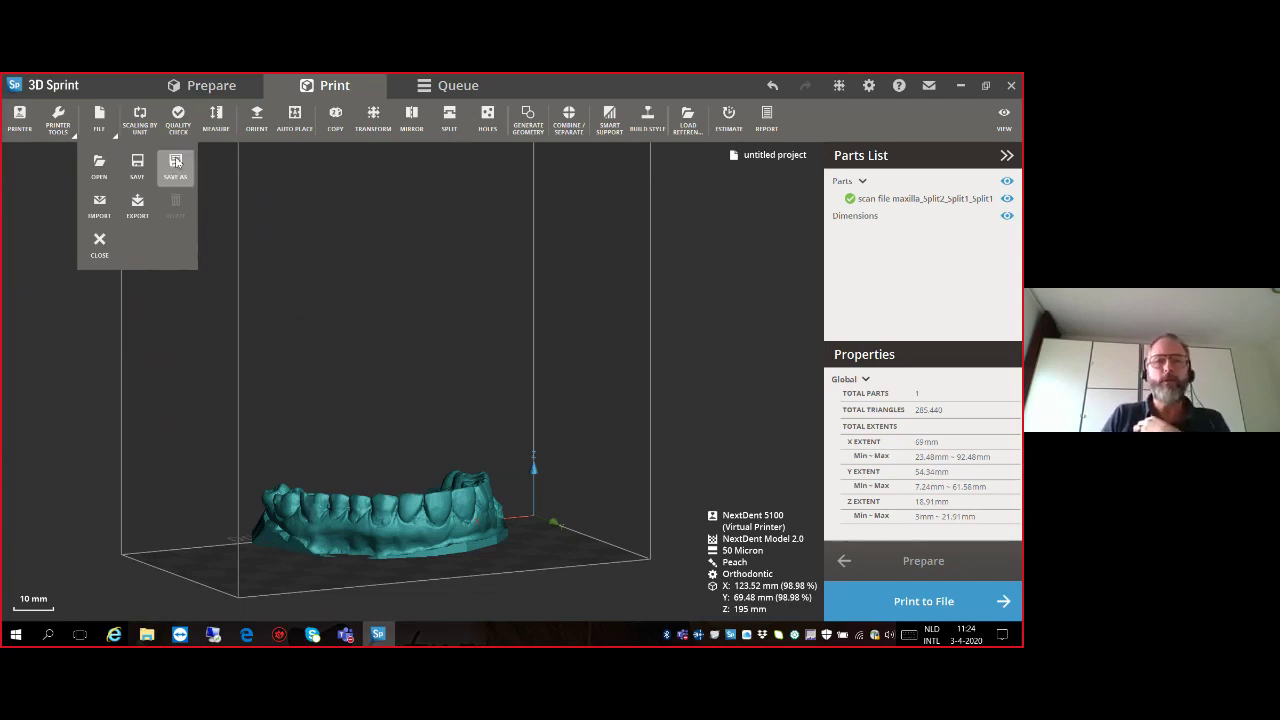
{"action": "left_click", "coordinate": [257, 536]}
{"action": "left_click", "coordinate": [305, 518]}
{"action": "right_click_drag", "start_coordinate": [324, 529], "coordinate": [411, 586]}
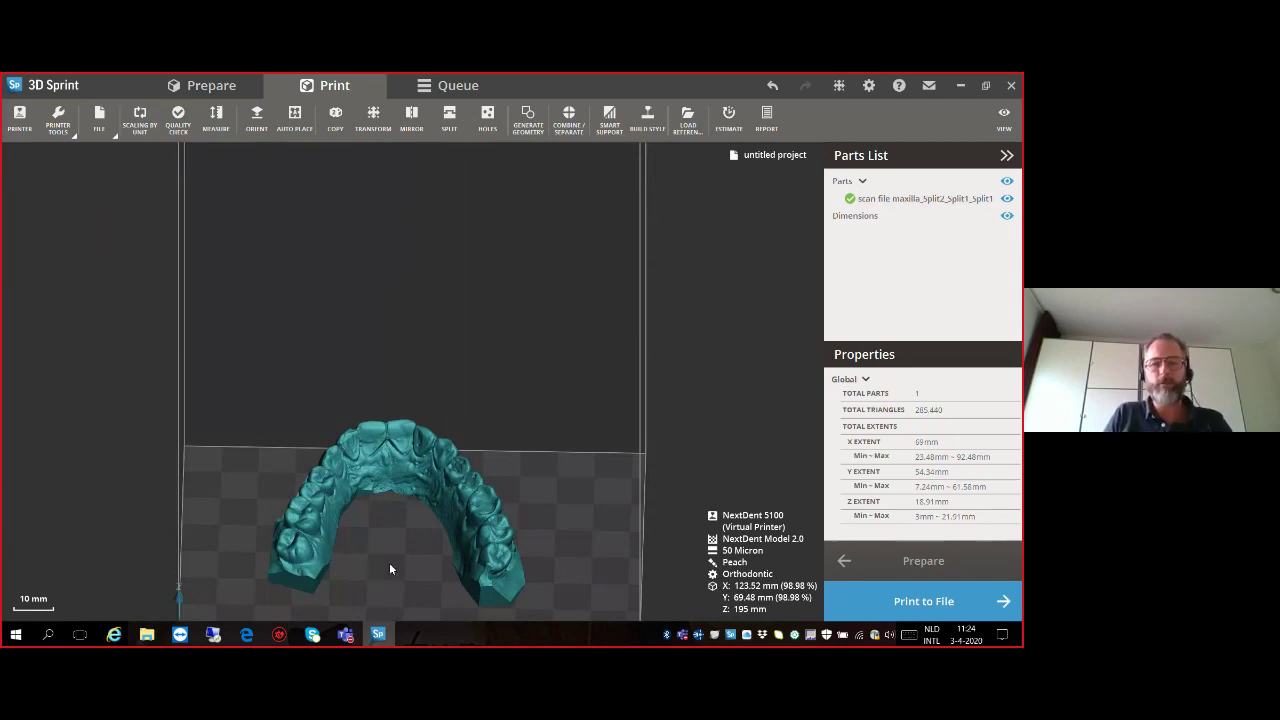
Measure the wall thickness across the outer rim on the underside of the hollowed arch.
{"action": "right_click_drag", "start_coordinate": [390, 569], "coordinate": [360, 355]}
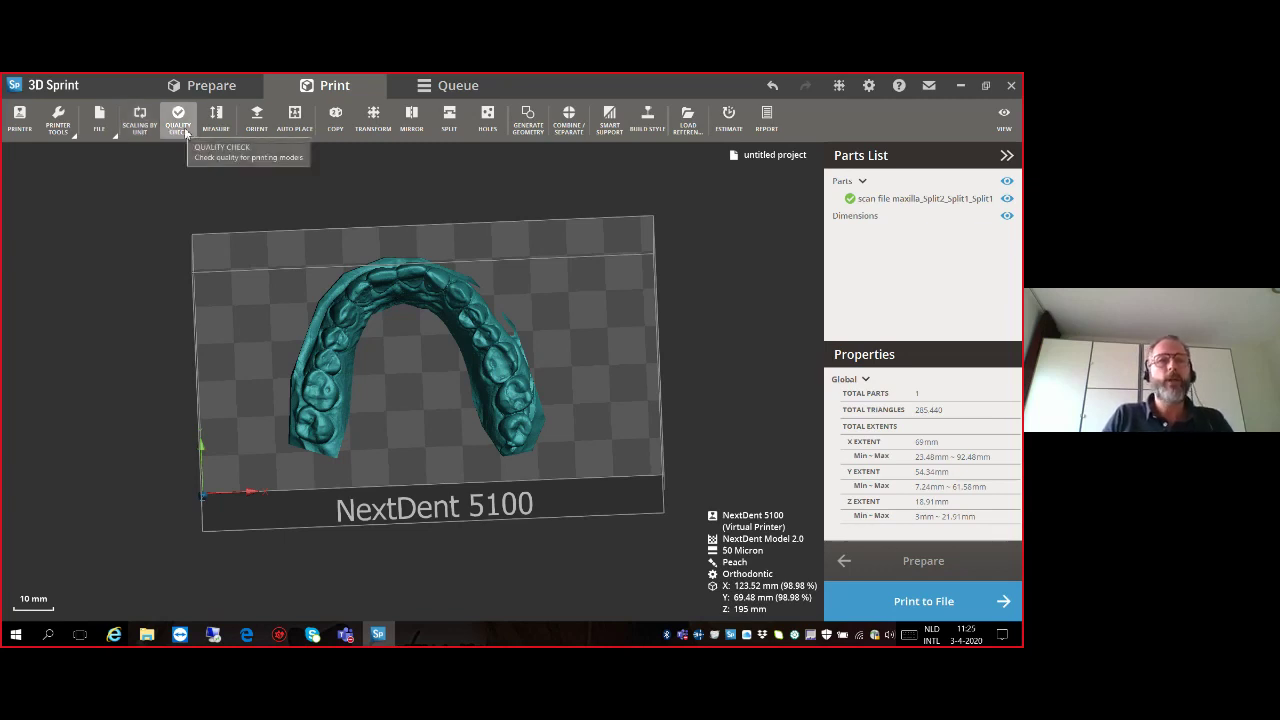
{"action": "left_click", "coordinate": [349, 322]}
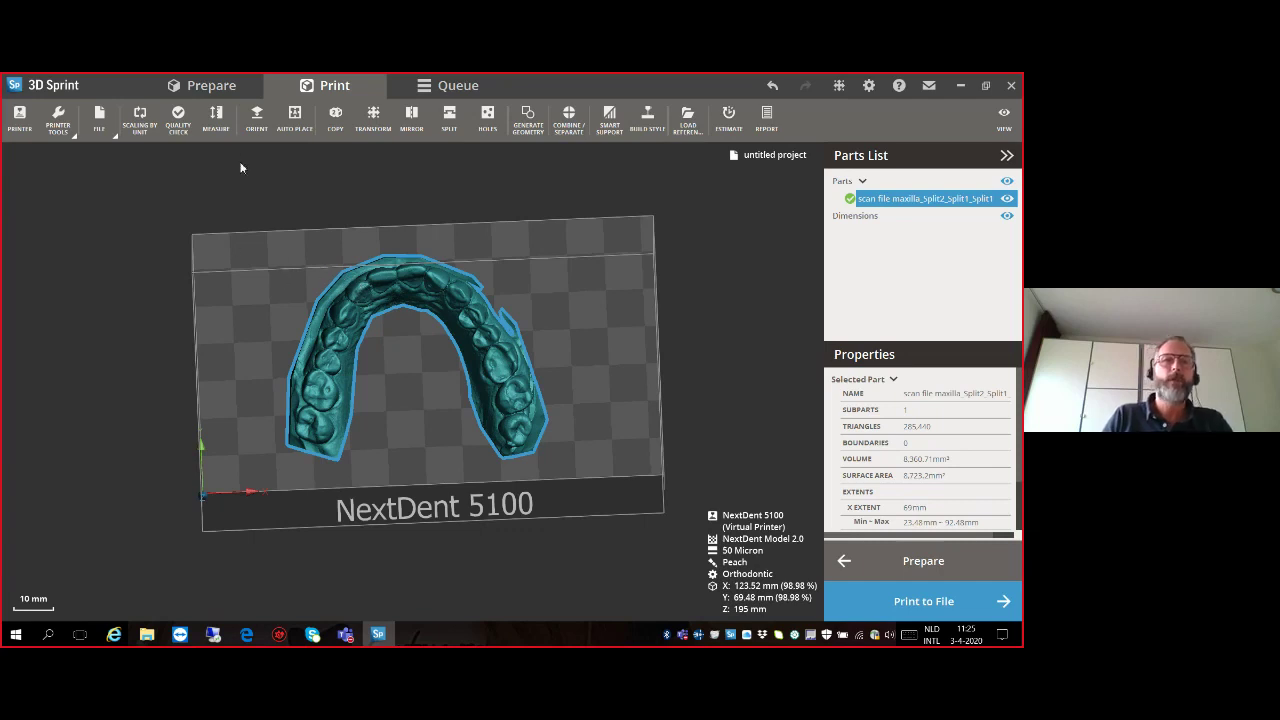
{"action": "left_click", "coordinate": [208, 124]}
{"action": "right_click_drag", "start_coordinate": [341, 312], "coordinate": [378, 305]}
{"action": "scroll", "coordinate": [378, 305], "scroll_direction": "up", "scroll_amount": 8}
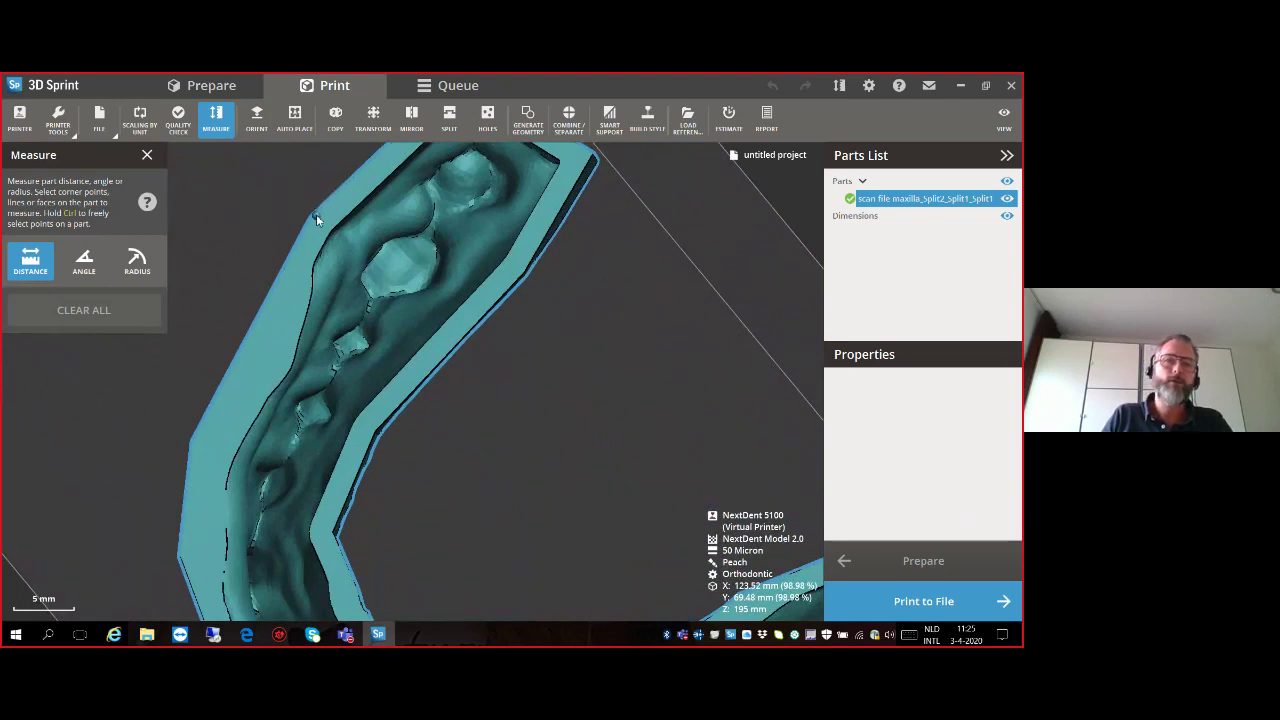
{"action": "left_click", "coordinate": [316, 214]}
{"action": "left_click", "coordinate": [330, 233]}
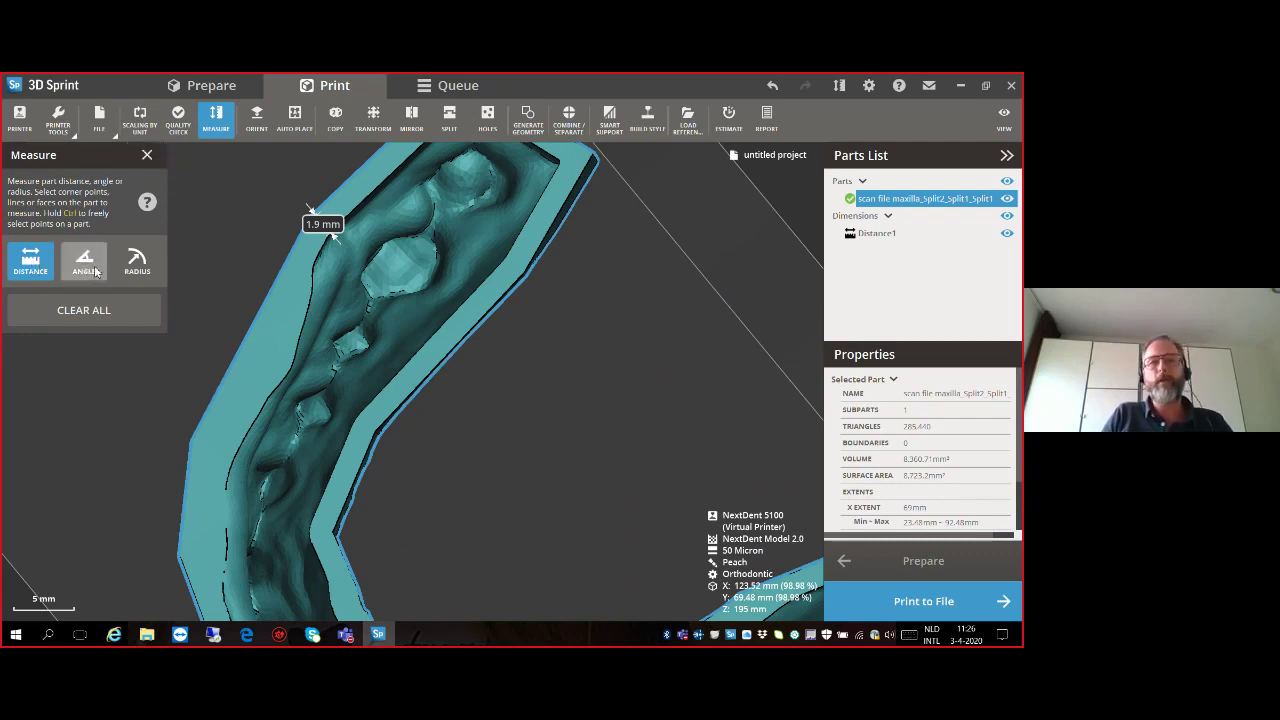
{"action": "left_click", "coordinate": [148, 157]}
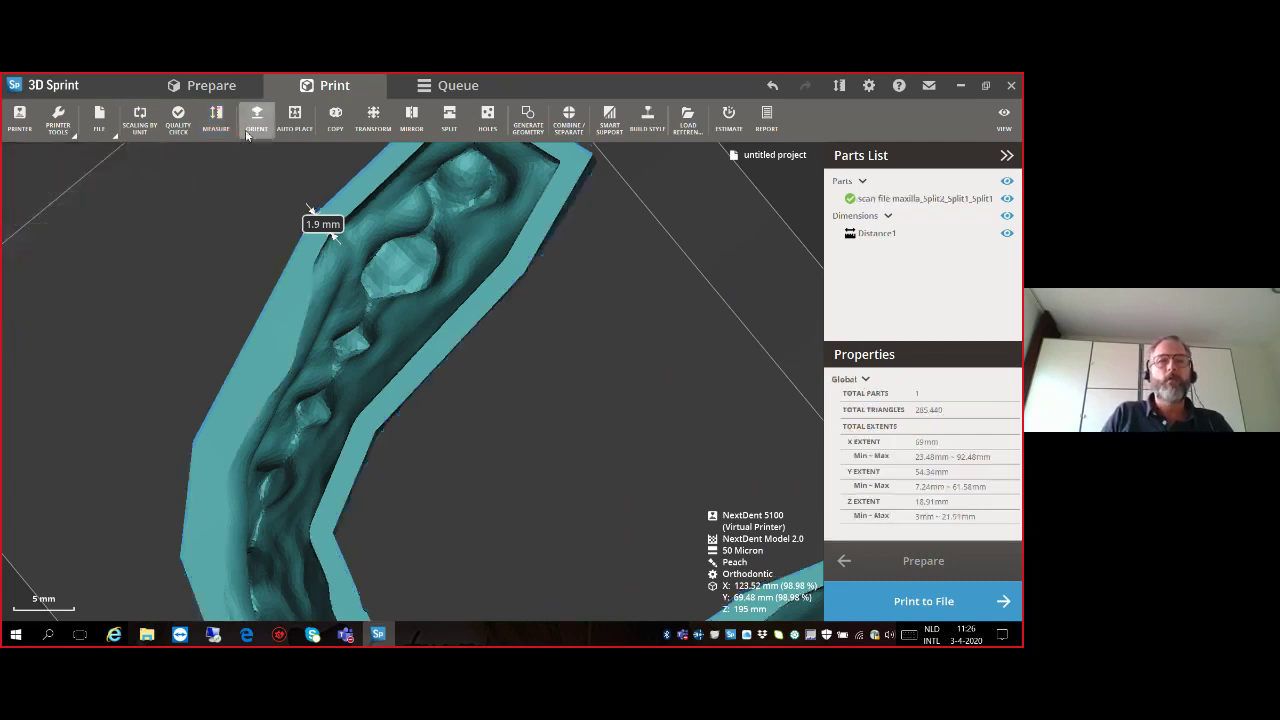
Make one copy of the arch and delete the duplicate that lands outside the build platform.
{"action": "scroll", "coordinate": [350, 280], "scroll_direction": "down", "scroll_amount": 3}
{"action": "right_click_drag", "start_coordinate": [355, 288], "coordinate": [346, 395]}
{"action": "left_click", "coordinate": [335, 118]}
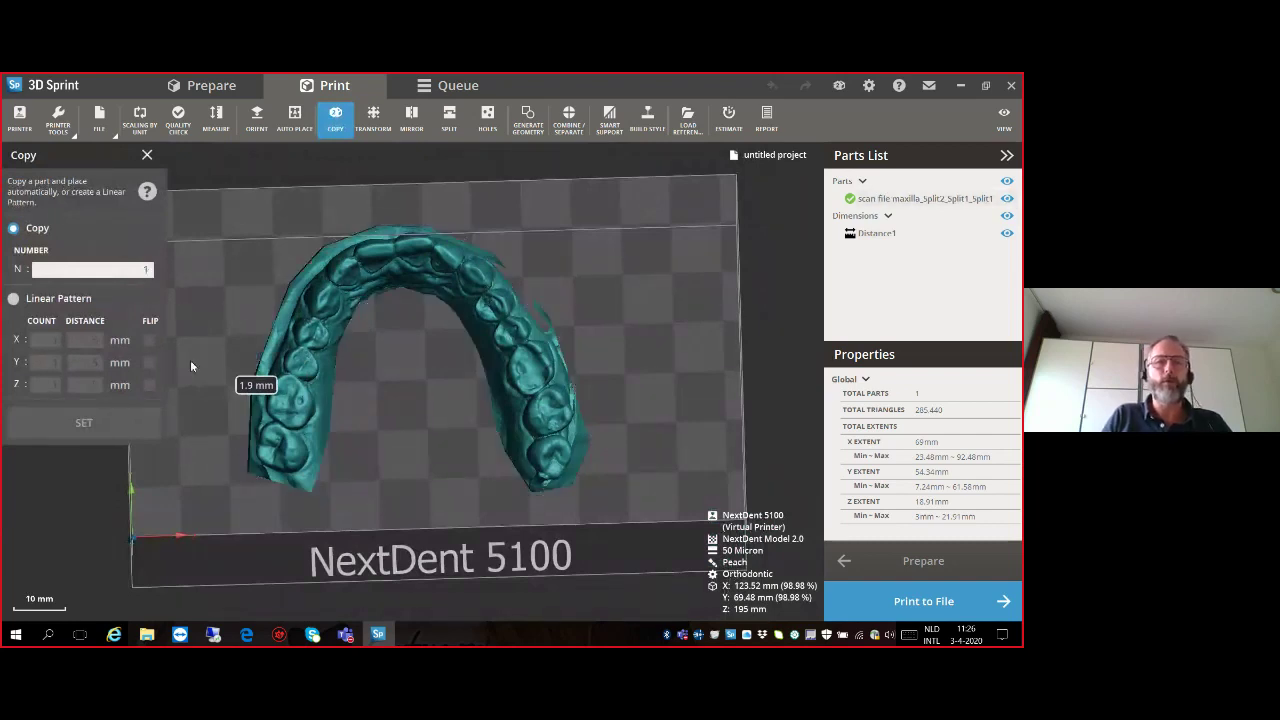
{"action": "left_click", "coordinate": [250, 375]}
{"action": "left_click", "coordinate": [98, 424]}
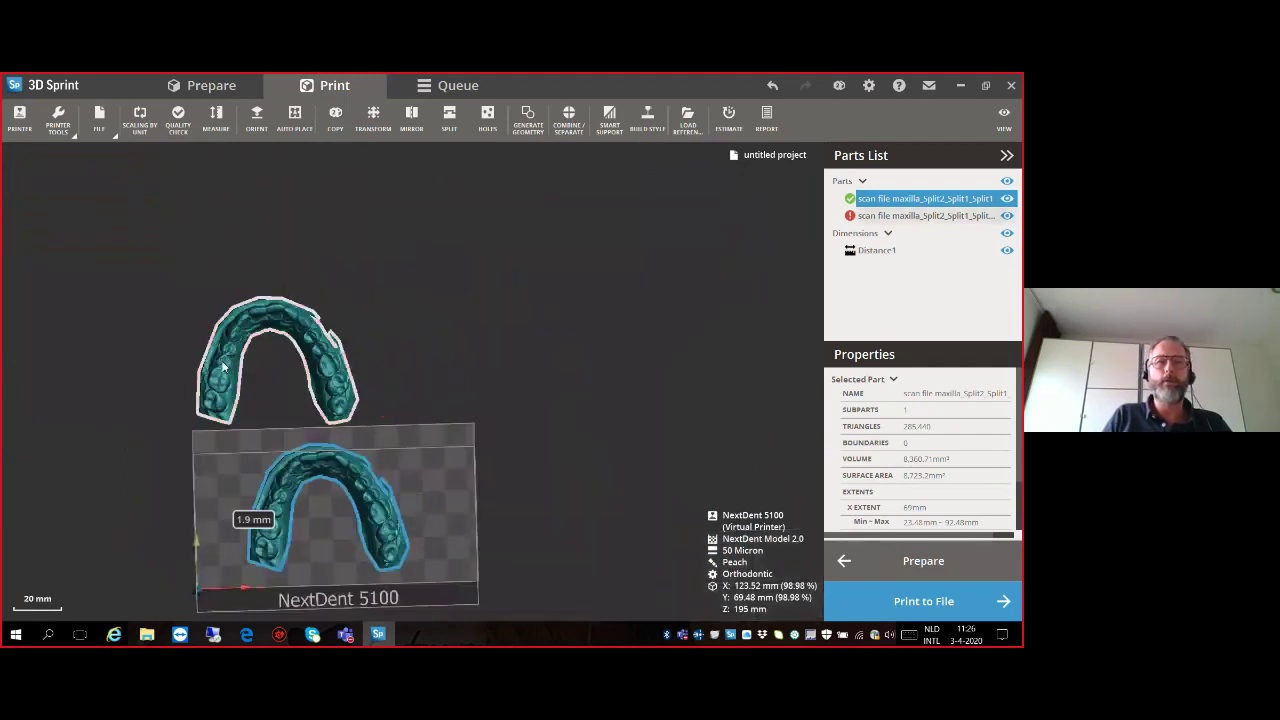
{"action": "left_click", "coordinate": [223, 367]}
{"action": "key", "text": "Delete"}
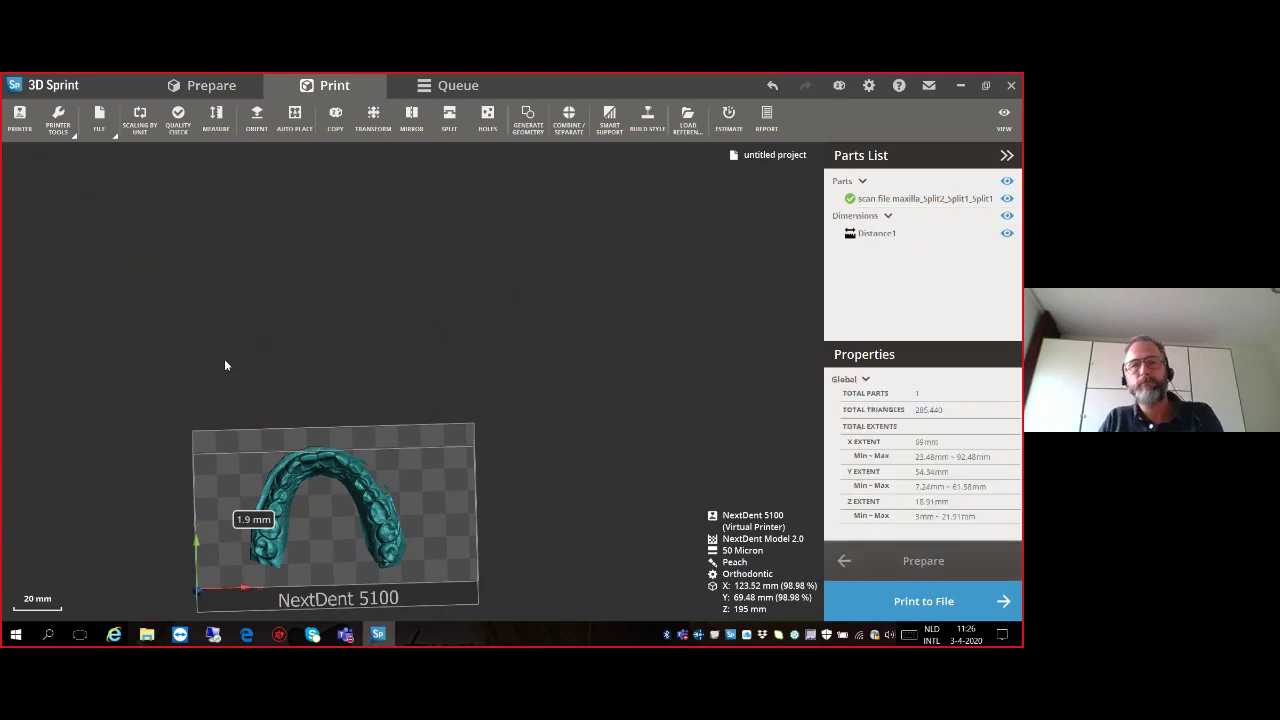
Rotate the arch freehand about the Y axis to about 358.4 degrees and shift it to about X 26.2, Y 7.3 mm.
{"action": "left_click", "coordinate": [370, 125]}
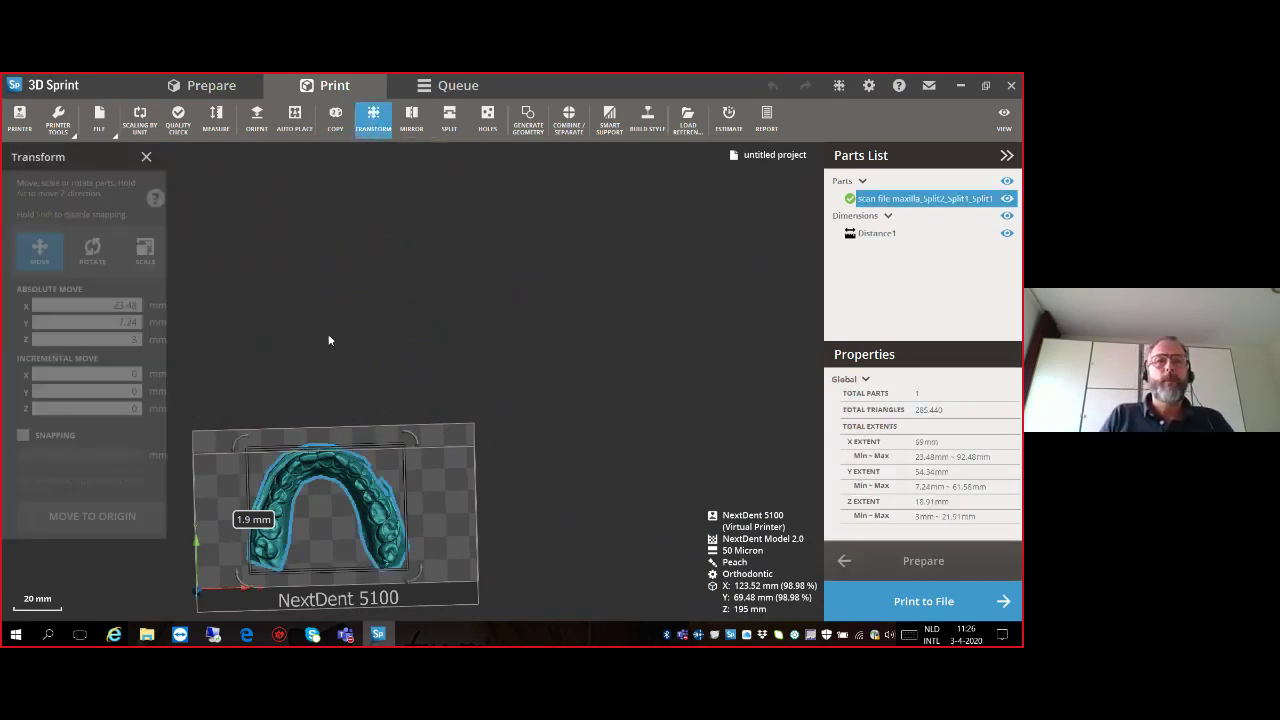
{"action": "right_click_drag", "start_coordinate": [329, 341], "coordinate": [483, 394]}
{"action": "scroll", "coordinate": [403, 410], "scroll_direction": "up", "scroll_amount": 5}
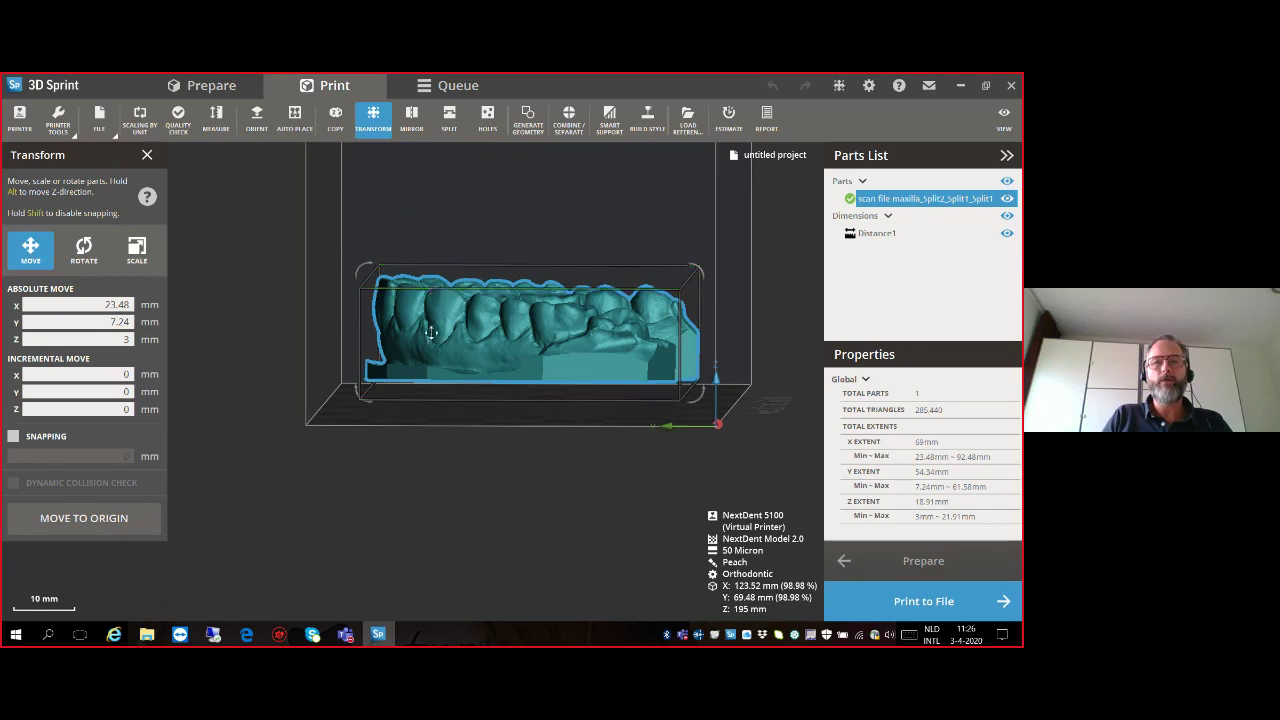
{"action": "right_click_drag", "start_coordinate": [448, 346], "coordinate": [402, 300]}
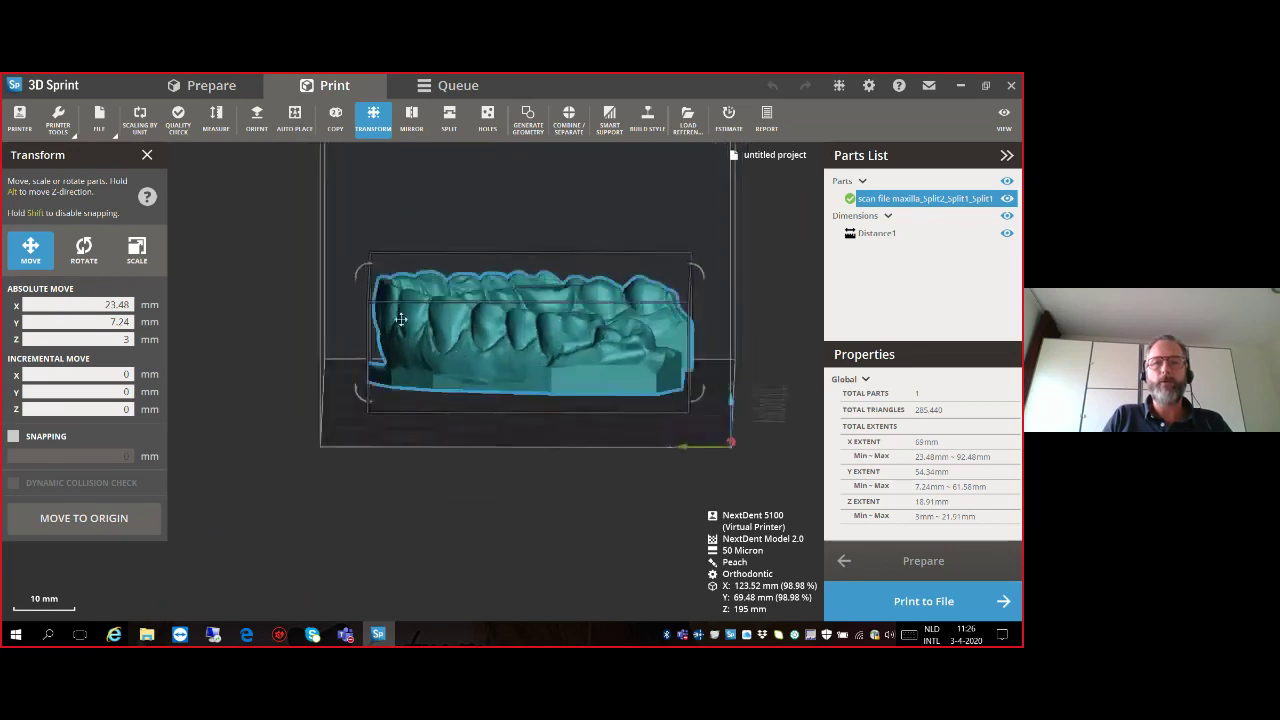
{"action": "key", "text": "r"}
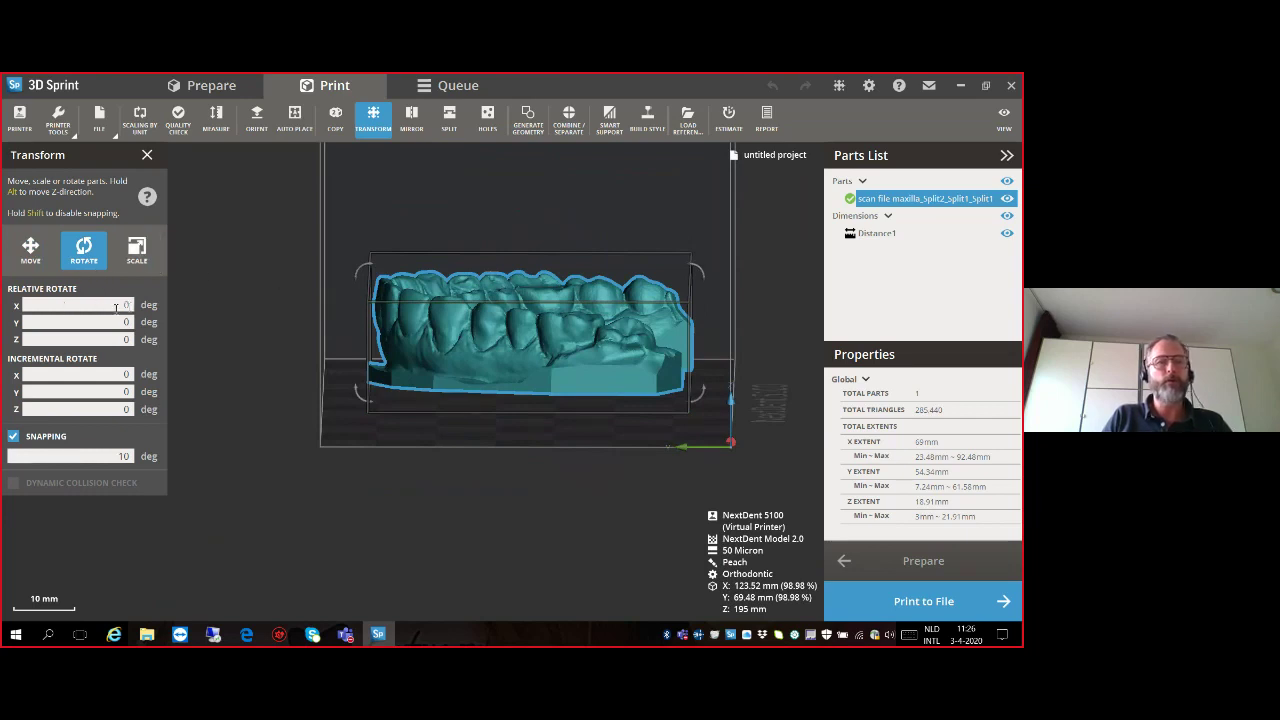
{"action": "right_click_drag", "start_coordinate": [335, 398], "coordinate": [400, 392]}
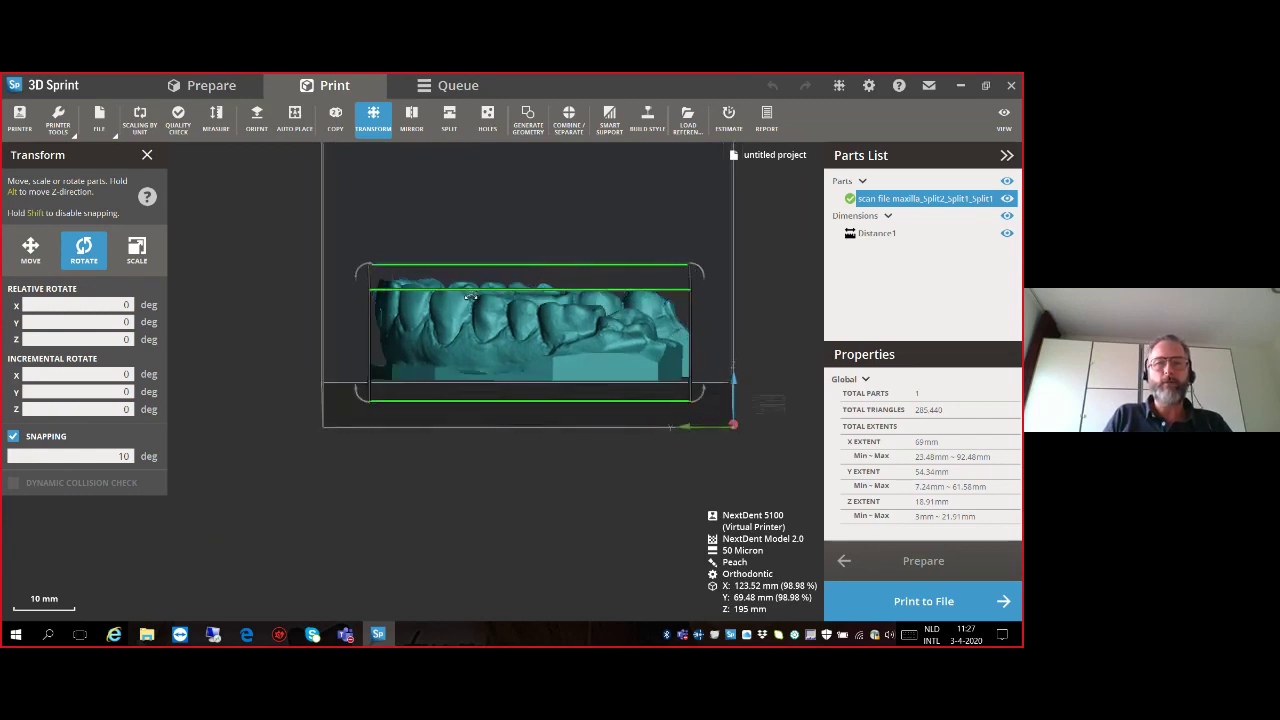
{"action": "left_click_drag", "start_coordinate": [470, 295], "coordinate": [468, 300]}
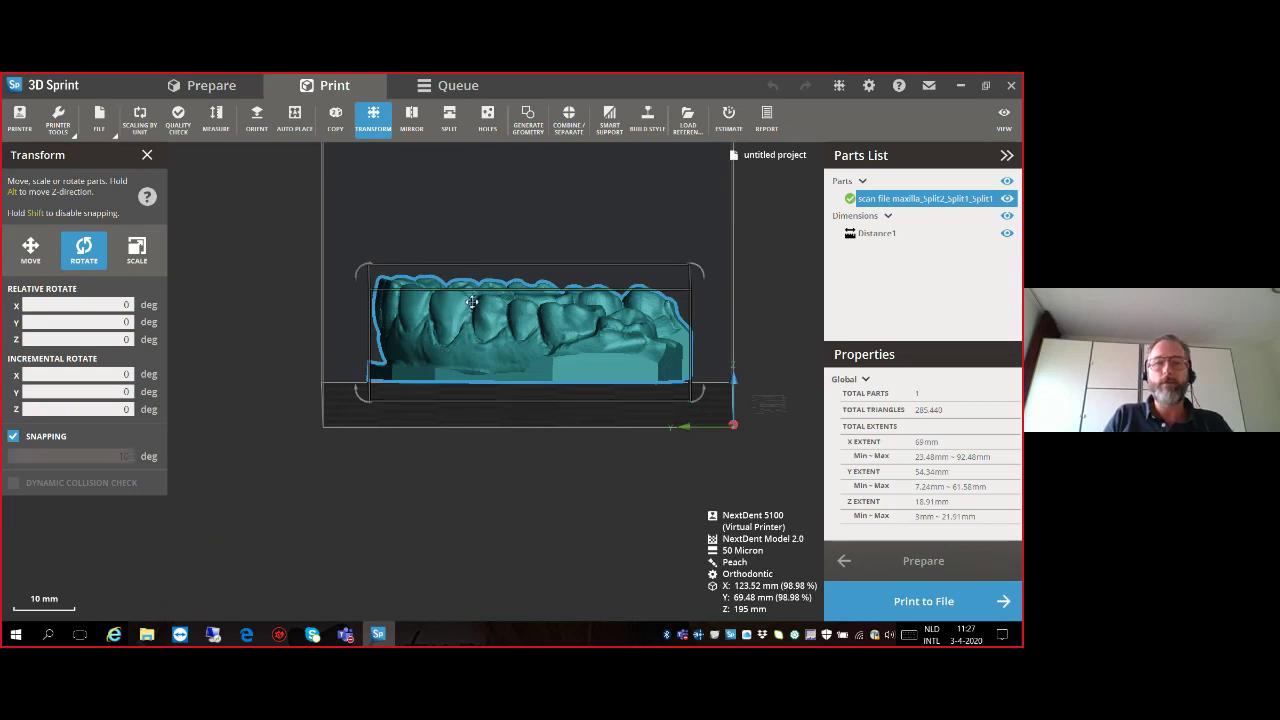
{"action": "left_click_drag", "start_coordinate": [470, 297], "coordinate": [472, 295], "text": "shift"}
{"action": "key", "text": "1"}
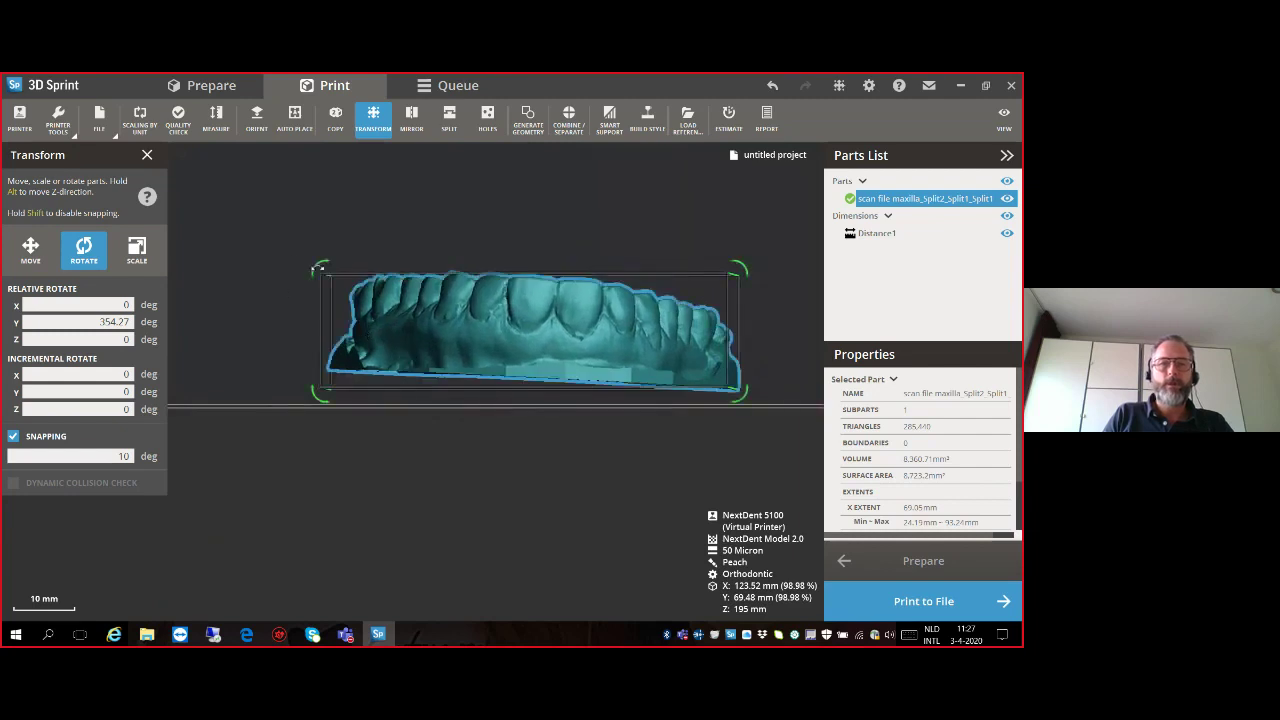
{"action": "left_click_drag", "start_coordinate": [317, 268], "coordinate": [317, 285], "text": "shift"}
{"action": "key", "text": "ctrl+z"}
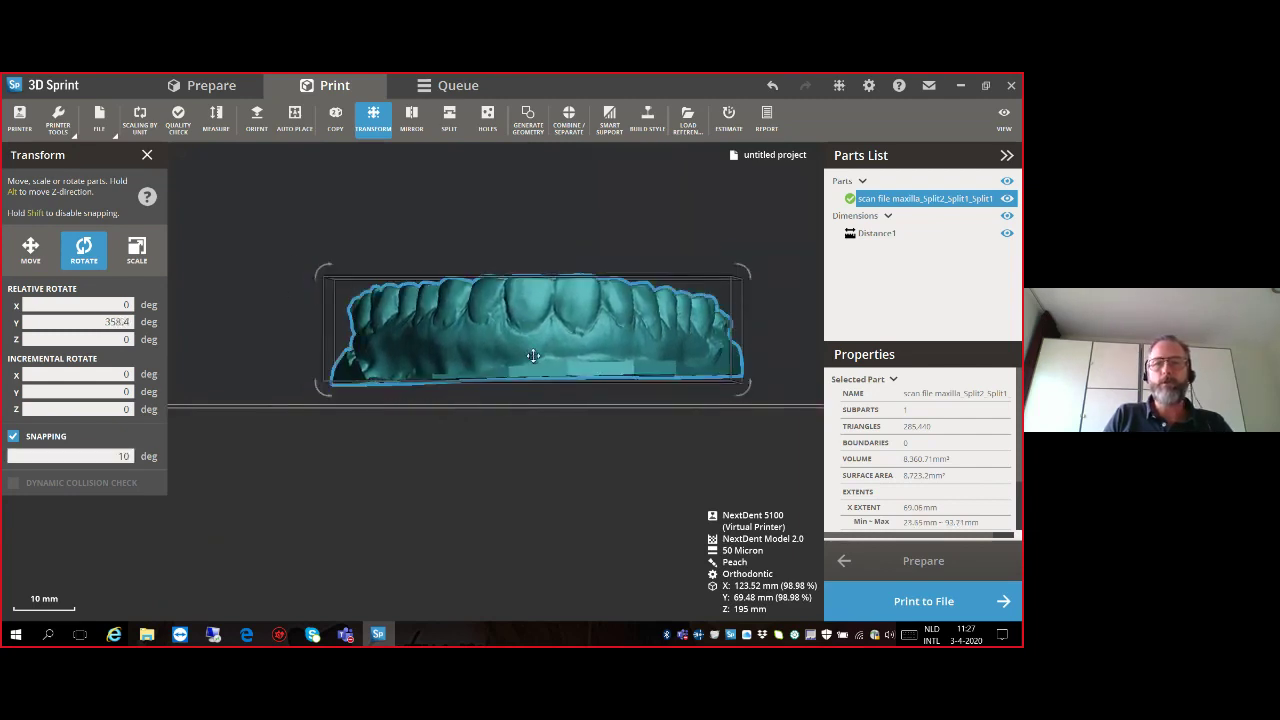
{"action": "key", "text": "m"}
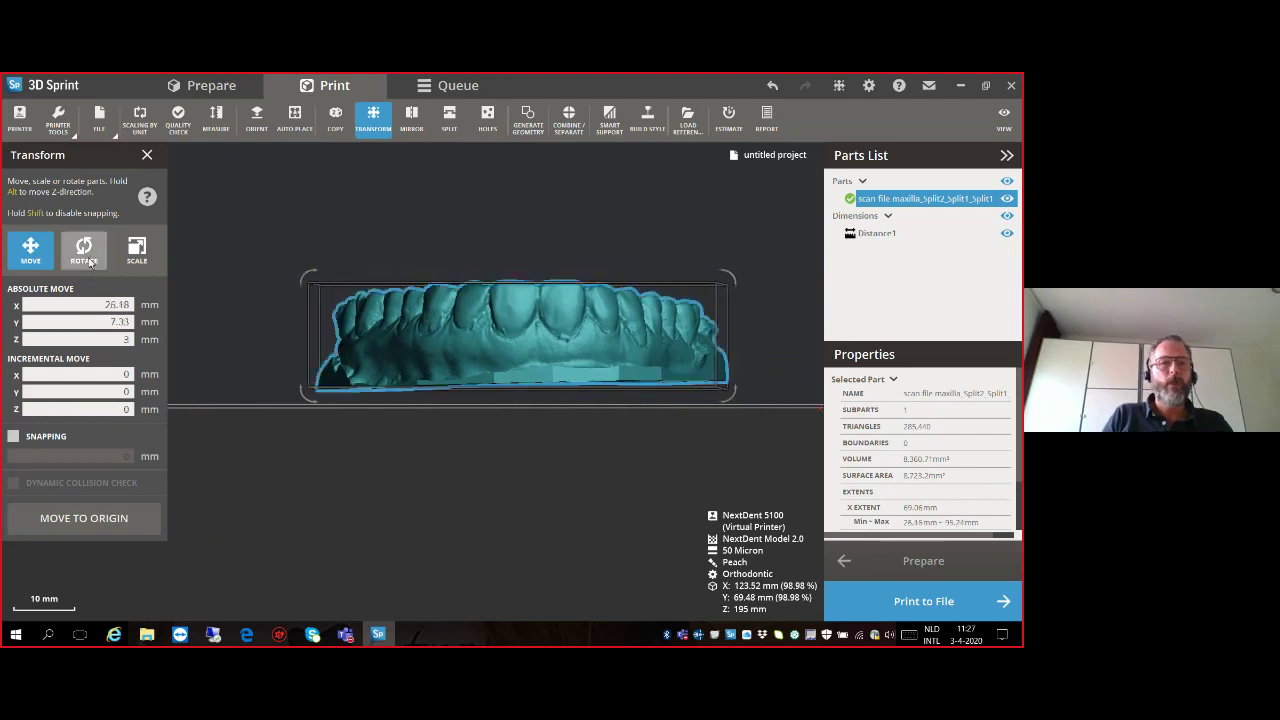
Set the arch's relative X rotation to 15 degrees and check the tilt from the side.
{"action": "left_click", "coordinate": [84, 250]}
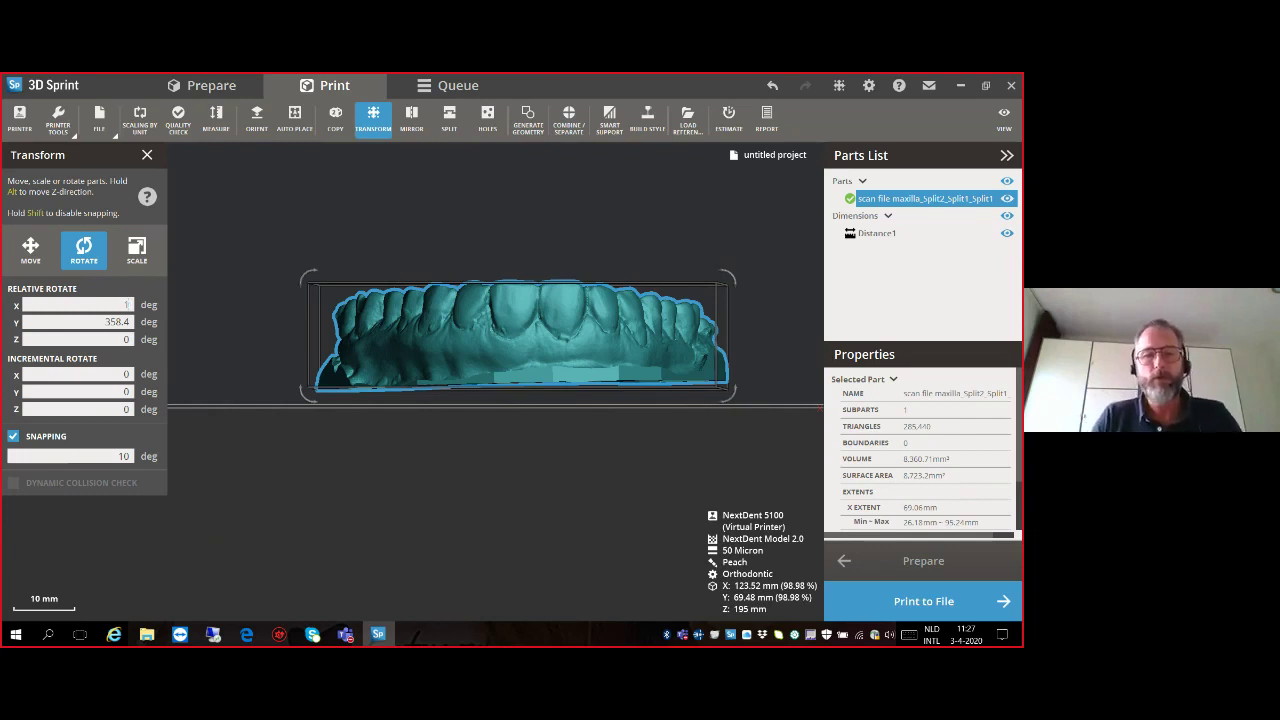
{"action": "key", "text": "Return"}
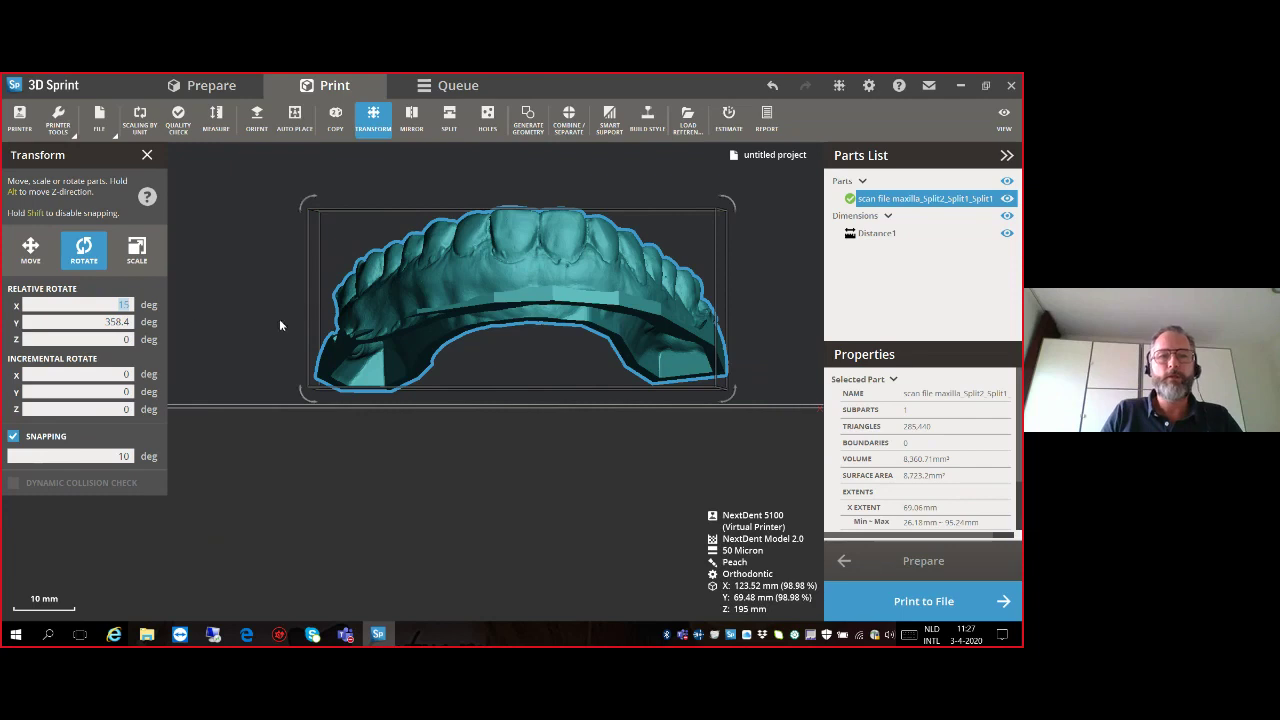
{"action": "left_click_drag", "start_coordinate": [545, 403], "coordinate": [476, 457]}
{"action": "right_click_drag", "start_coordinate": [476, 457], "coordinate": [369, 451]}
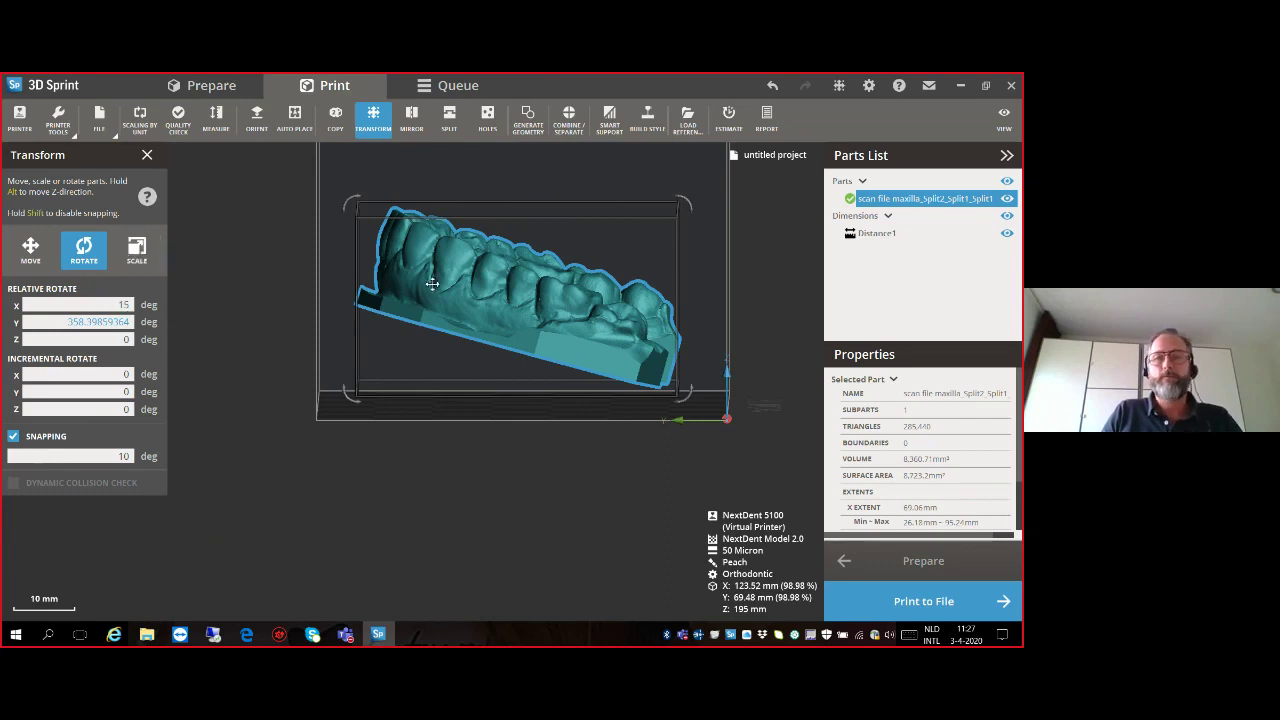
{"action": "left_click", "coordinate": [147, 155]}
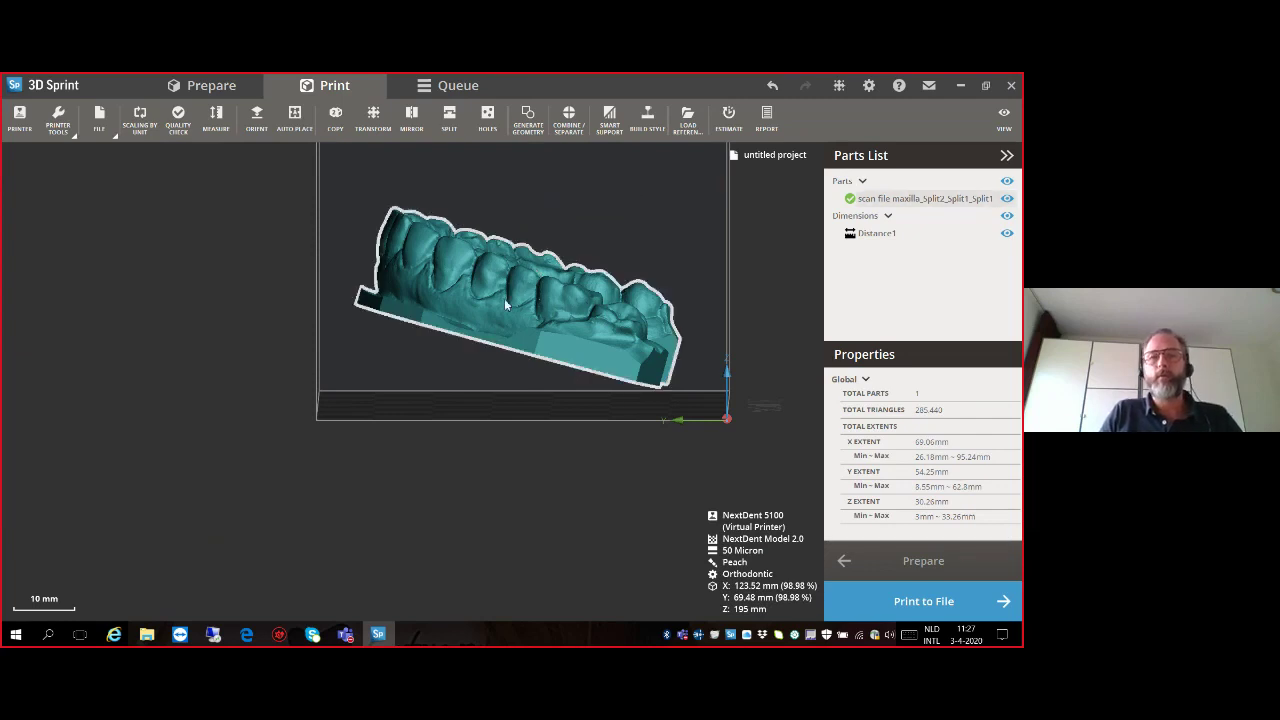
Undo the arch's transform, redo it and undo it again.
{"action": "left_click", "coordinate": [771, 88]}
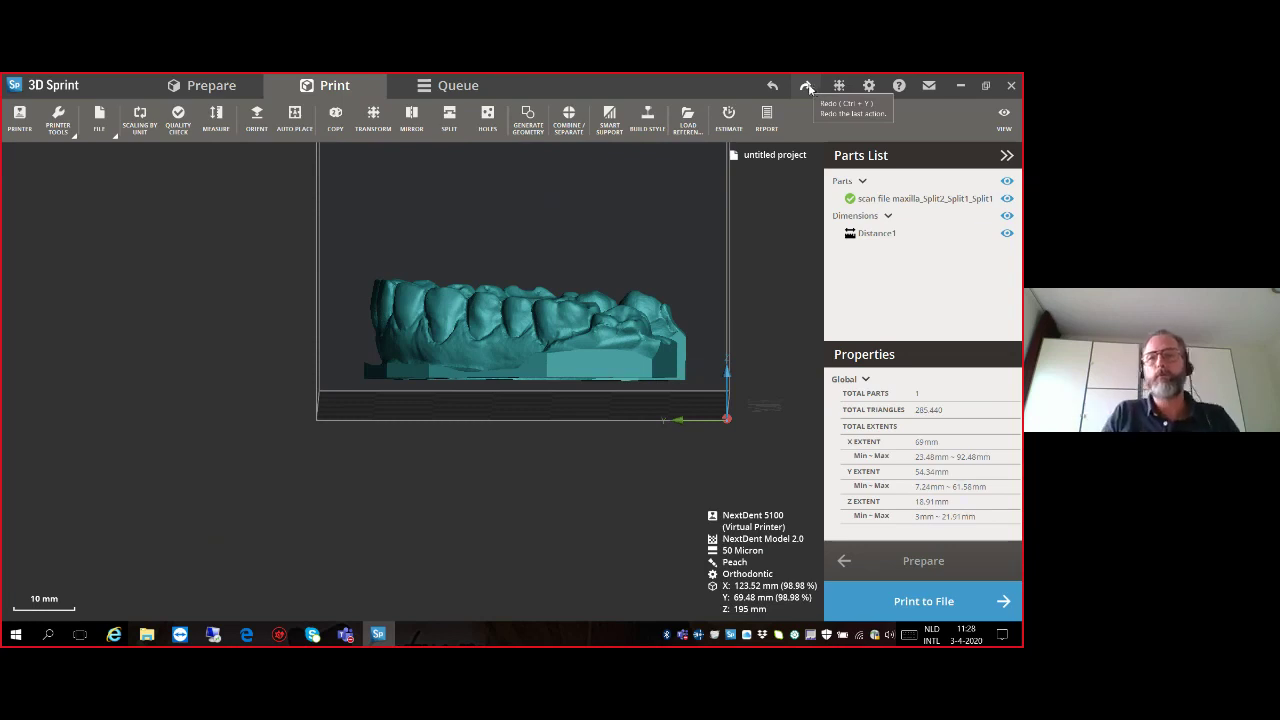
{"action": "left_click", "coordinate": [806, 87]}
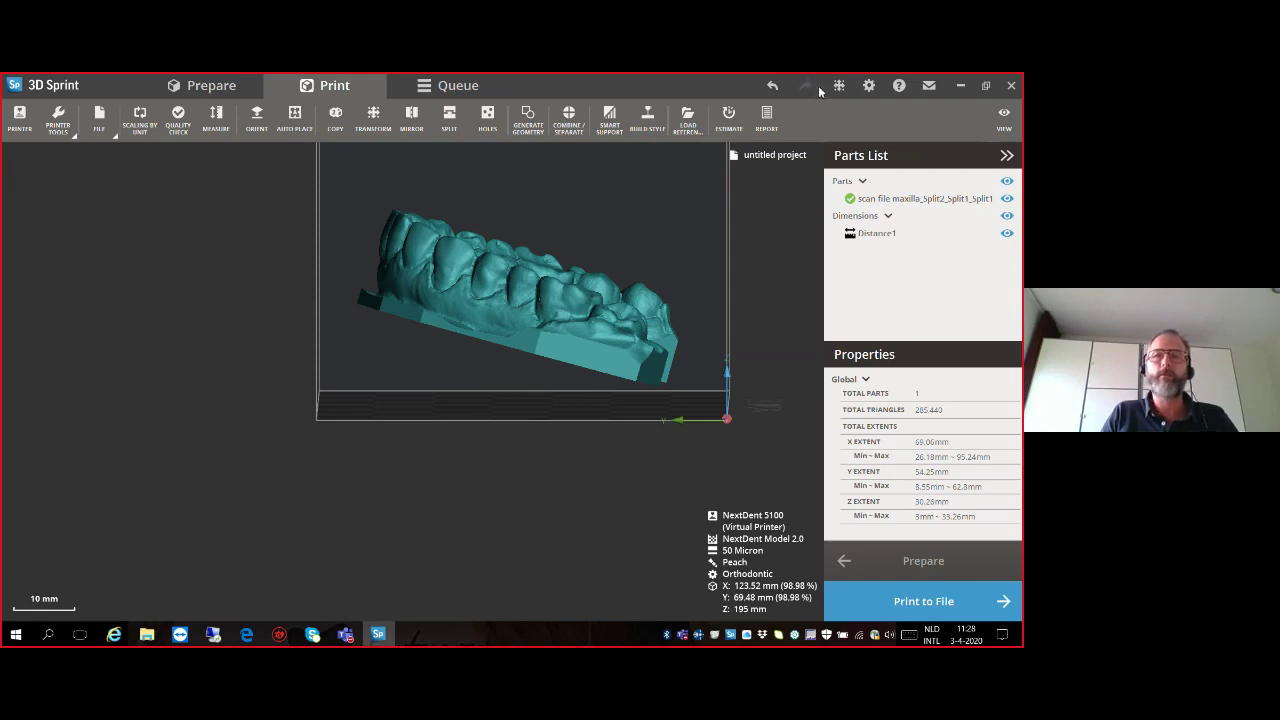
{"action": "left_click", "coordinate": [771, 86]}
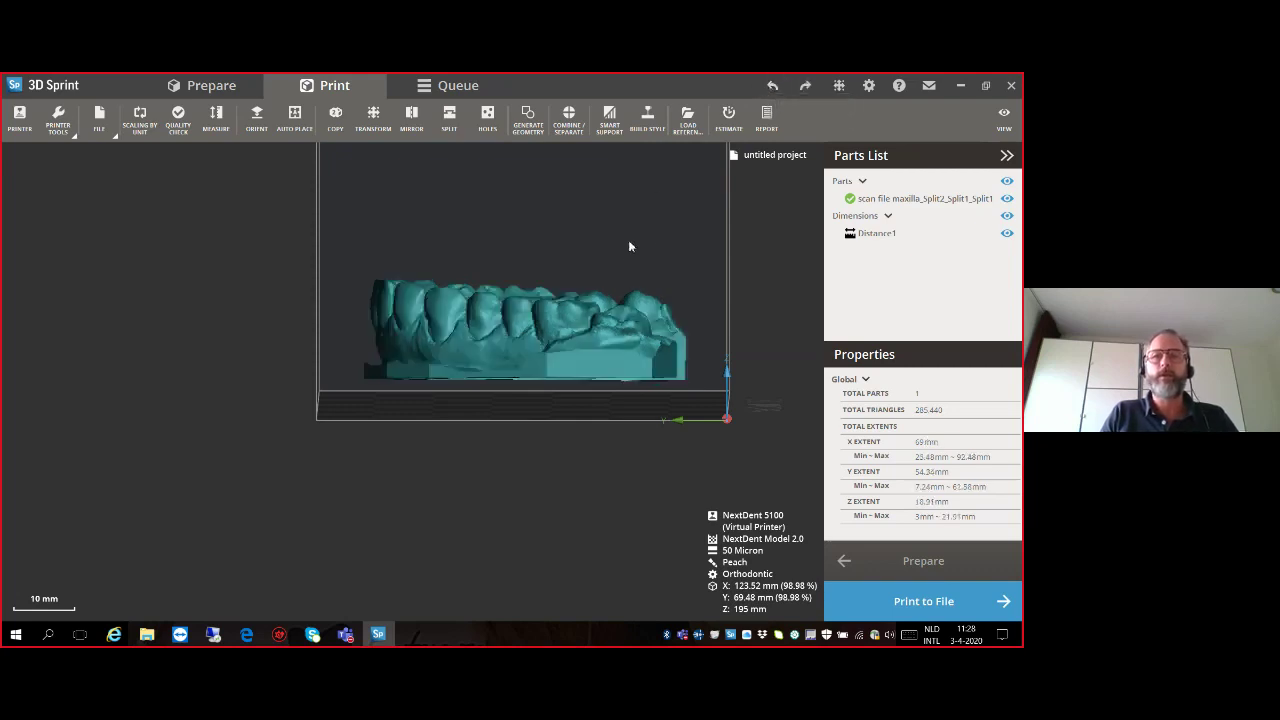
Preview mirroring the arch across the XY plane and close the tool without applying it.
{"action": "left_click", "coordinate": [416, 127]}
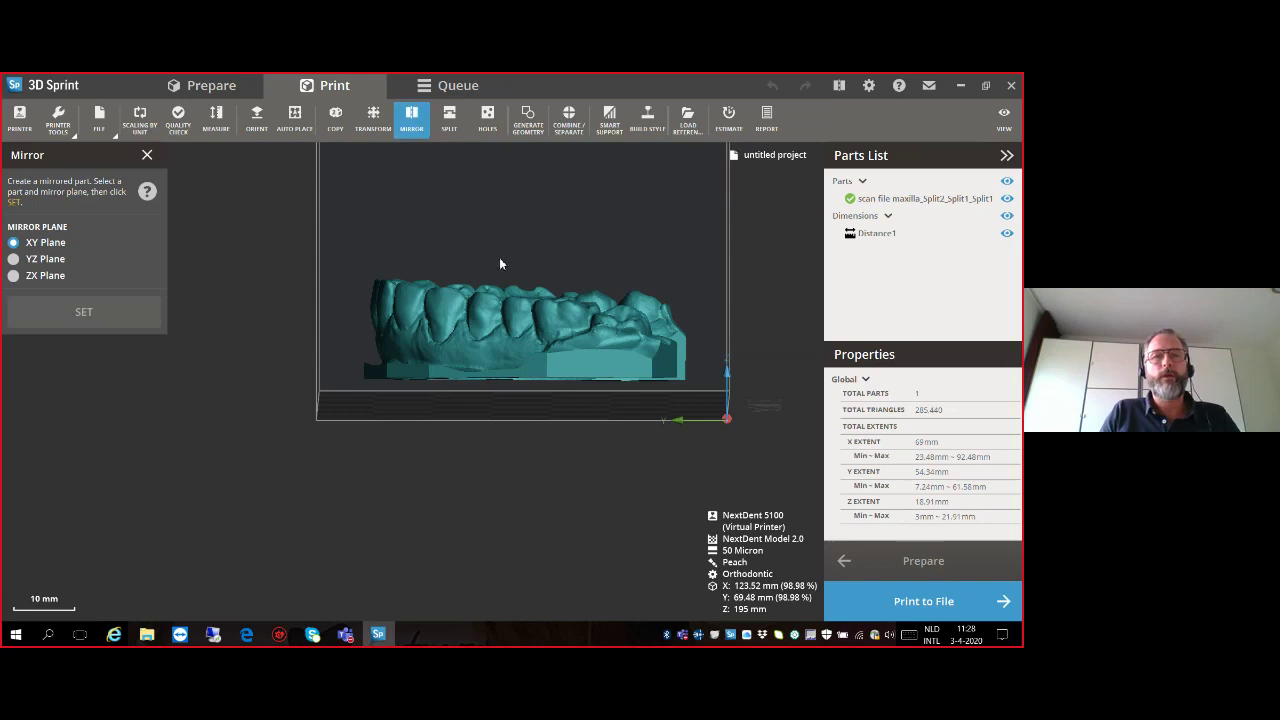
{"action": "left_click", "coordinate": [492, 287]}
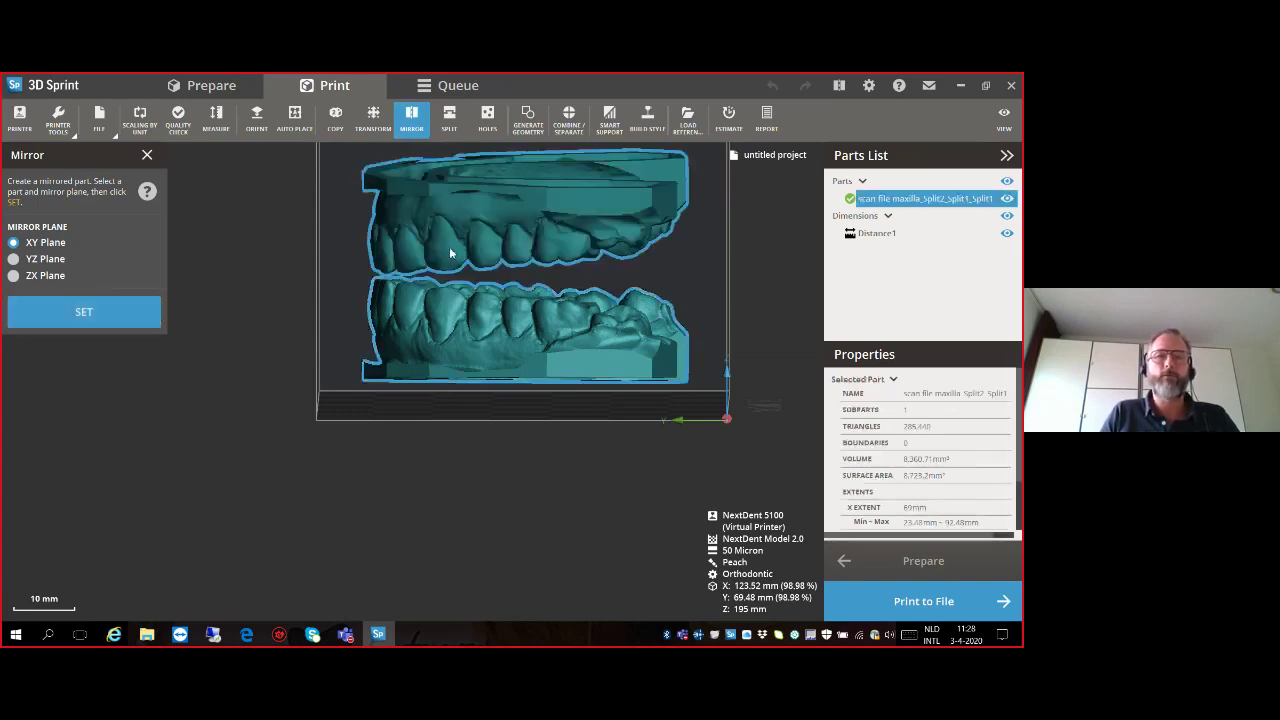
{"action": "left_click", "coordinate": [145, 157]}
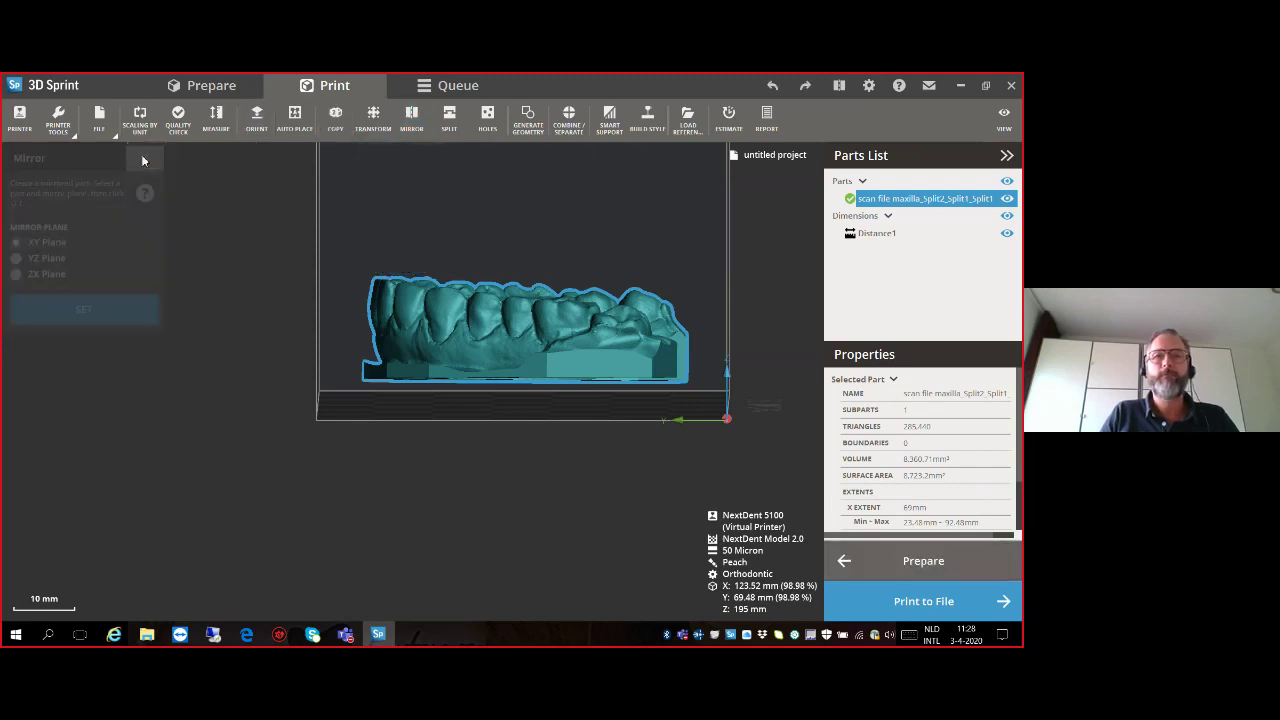
Look over the options of the Split and Holes tools and close each without applying anything.
{"action": "left_click", "coordinate": [456, 122]}
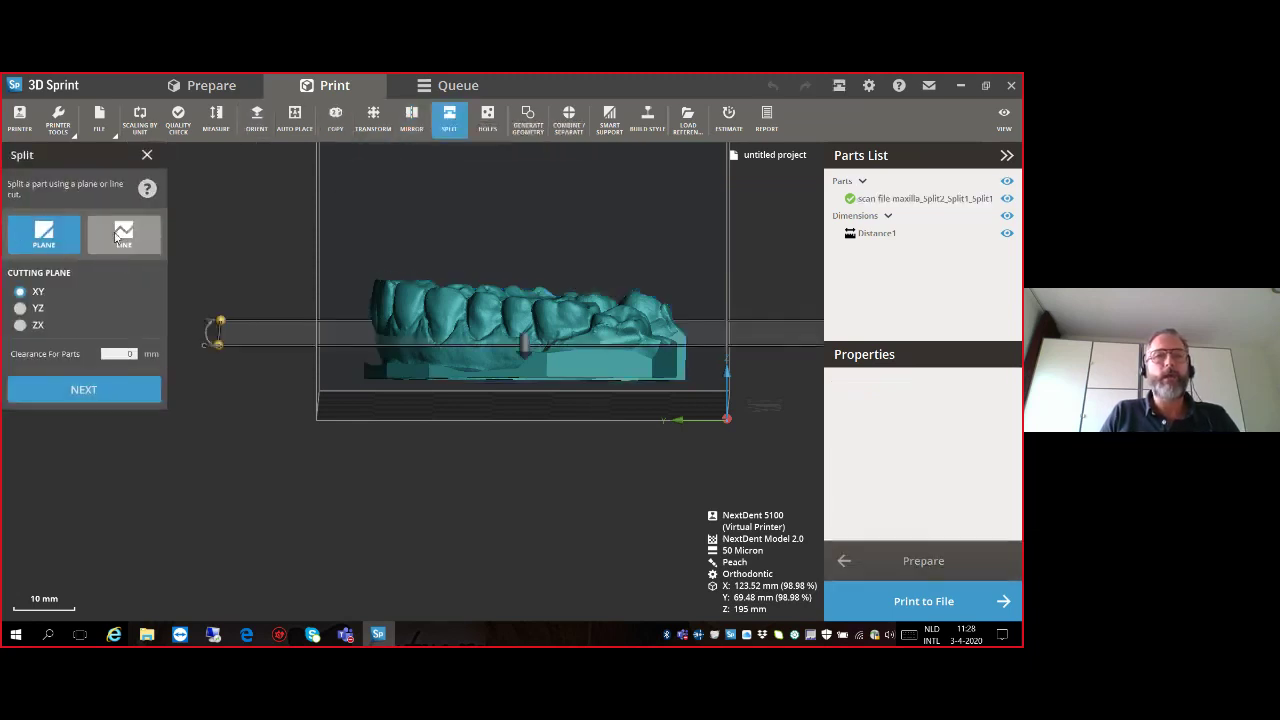
{"action": "left_click", "coordinate": [147, 155]}
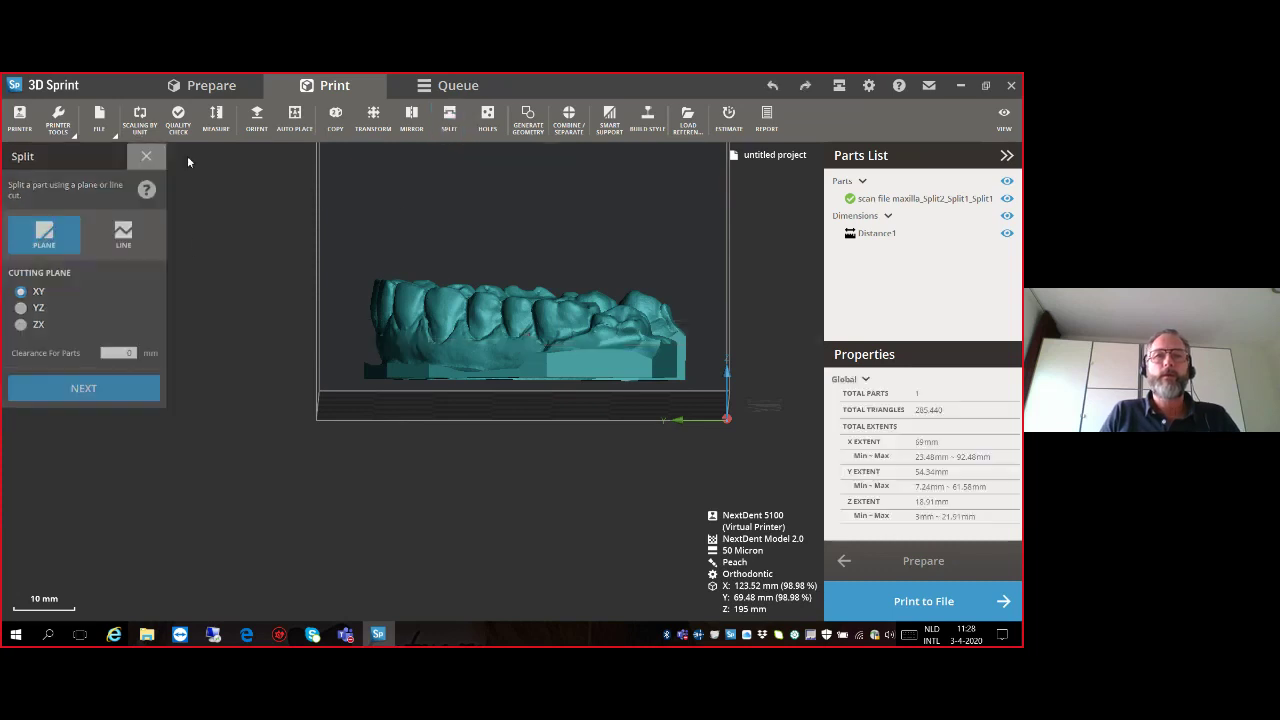
{"action": "left_click", "coordinate": [484, 126]}
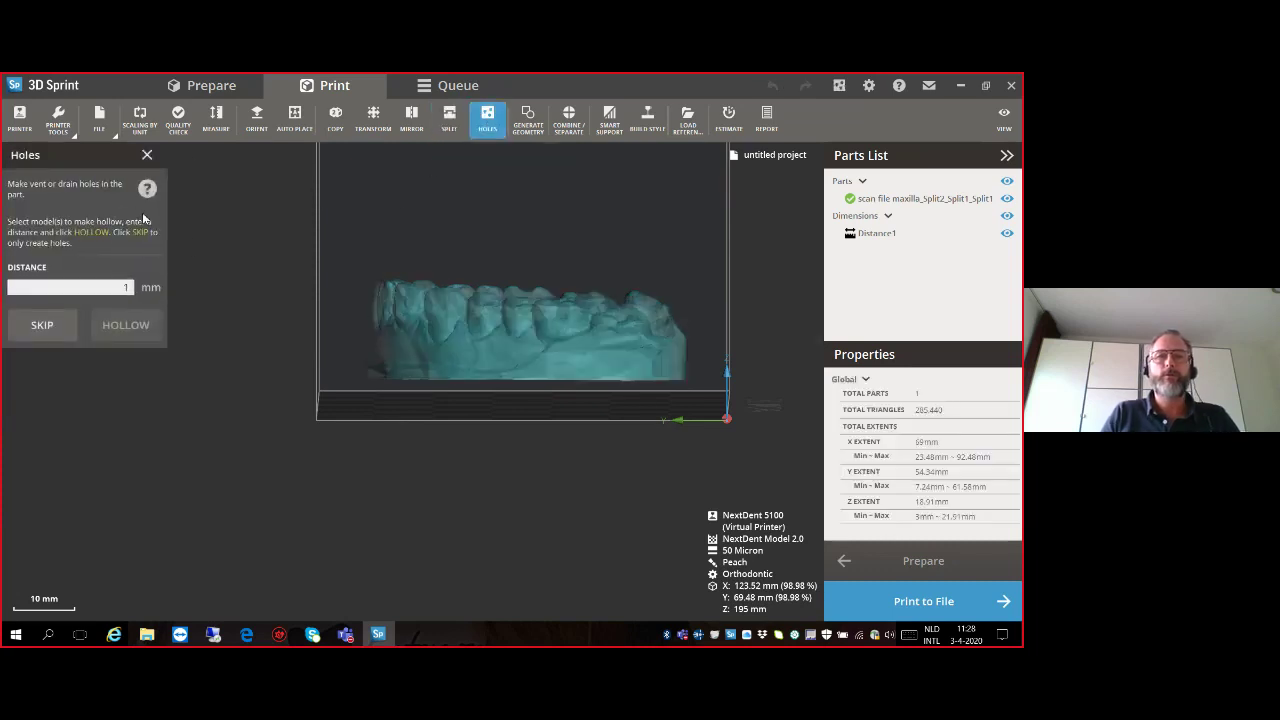
{"action": "left_click", "coordinate": [471, 323]}
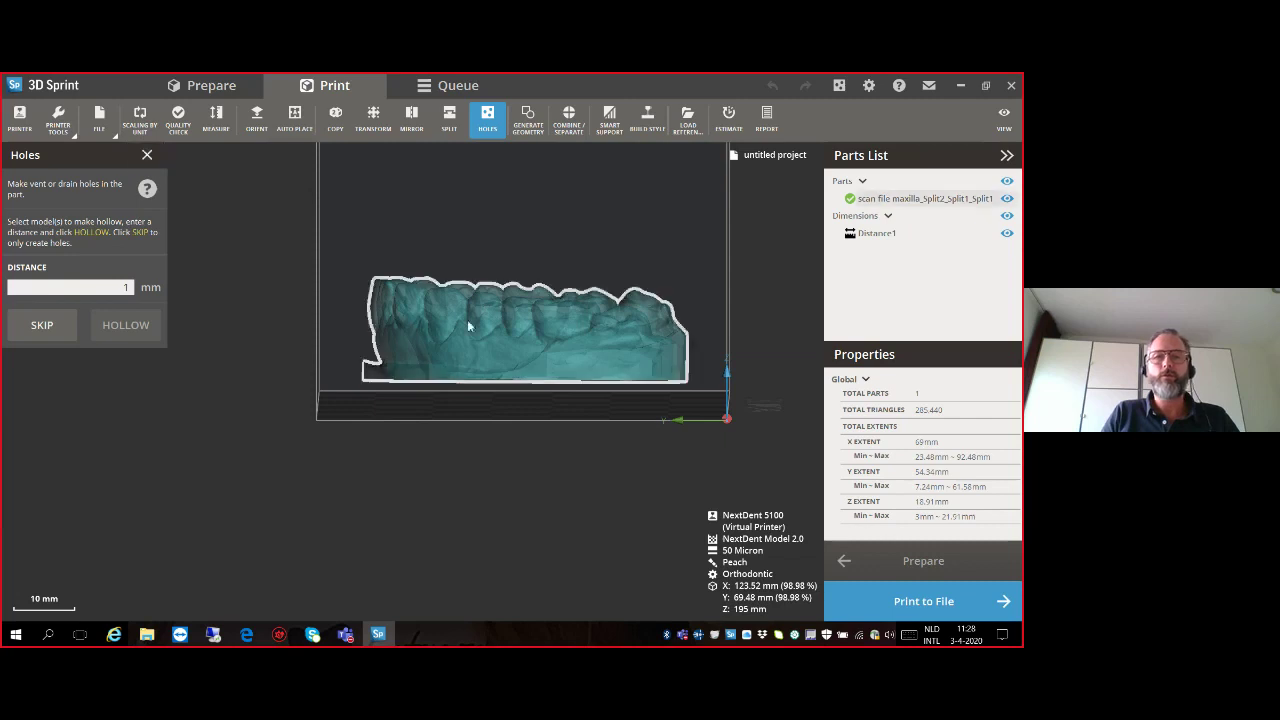
{"action": "left_click", "coordinate": [147, 155]}
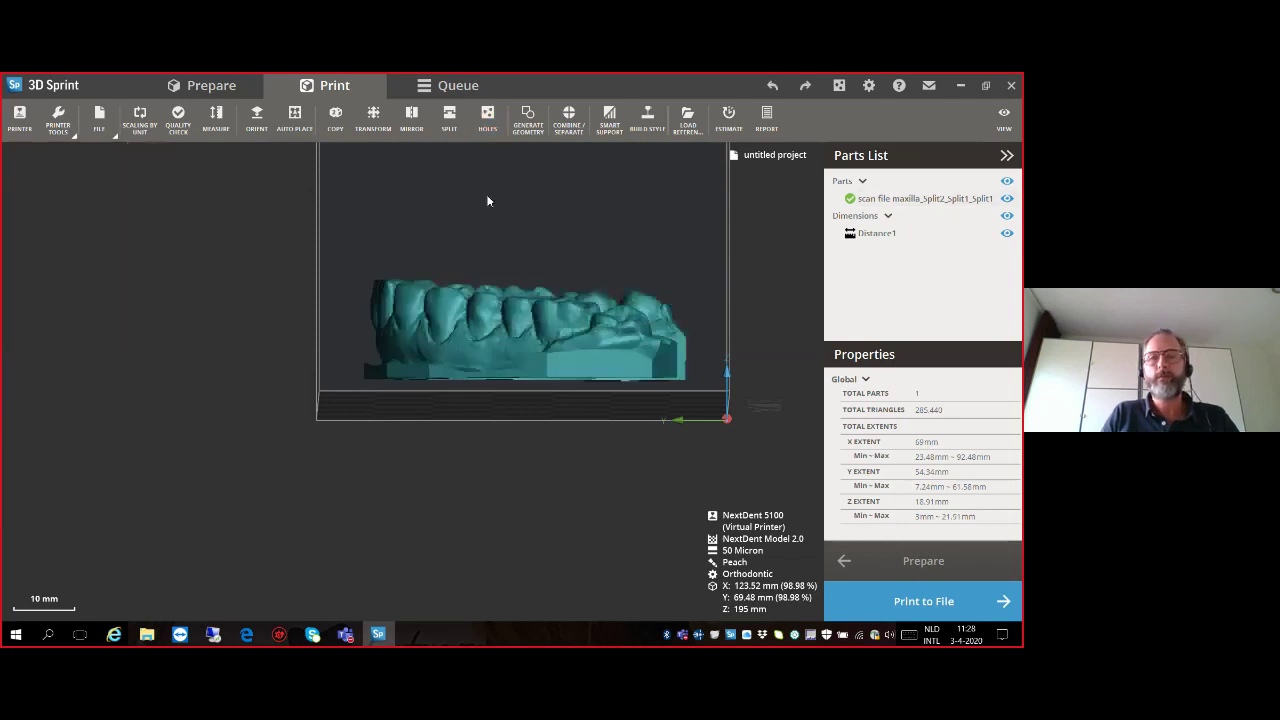
Generate a box geometry measuring 100 mm in X, 5 mm in Y and 3 mm in Z.
{"action": "left_click", "coordinate": [530, 128]}
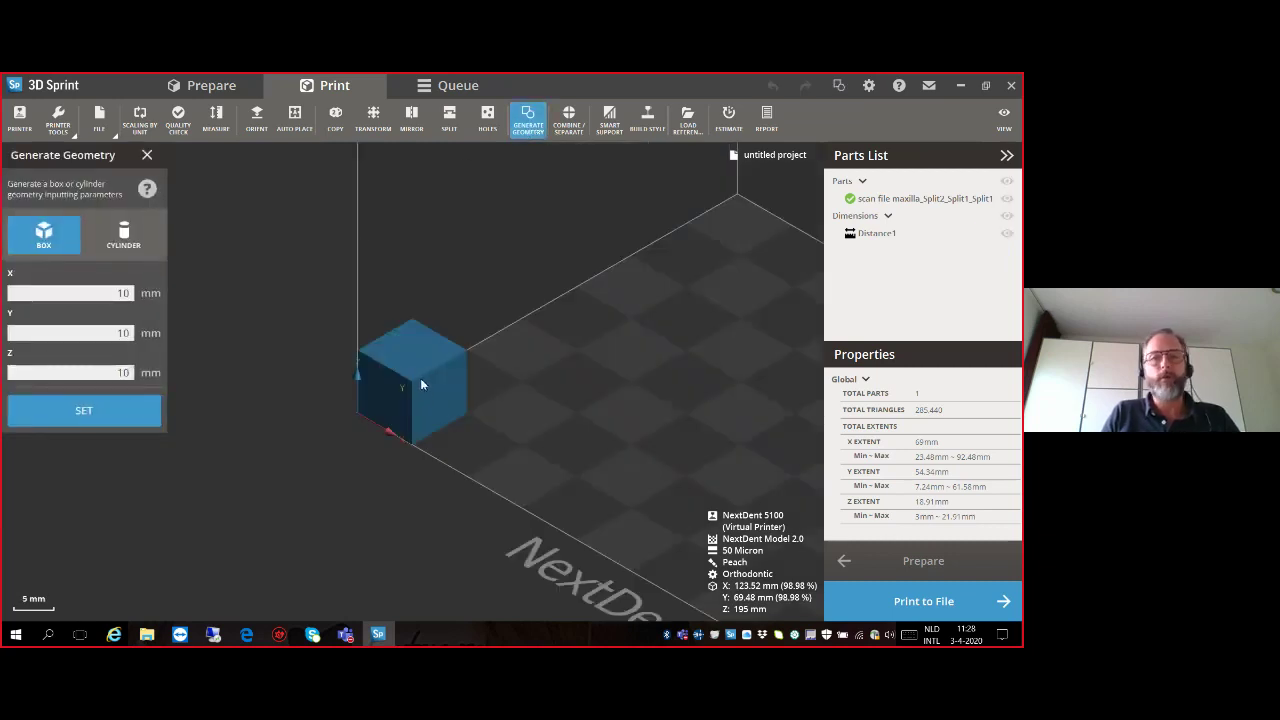
{"action": "scroll", "coordinate": [412, 372], "scroll_direction": "down", "scroll_amount": 2}
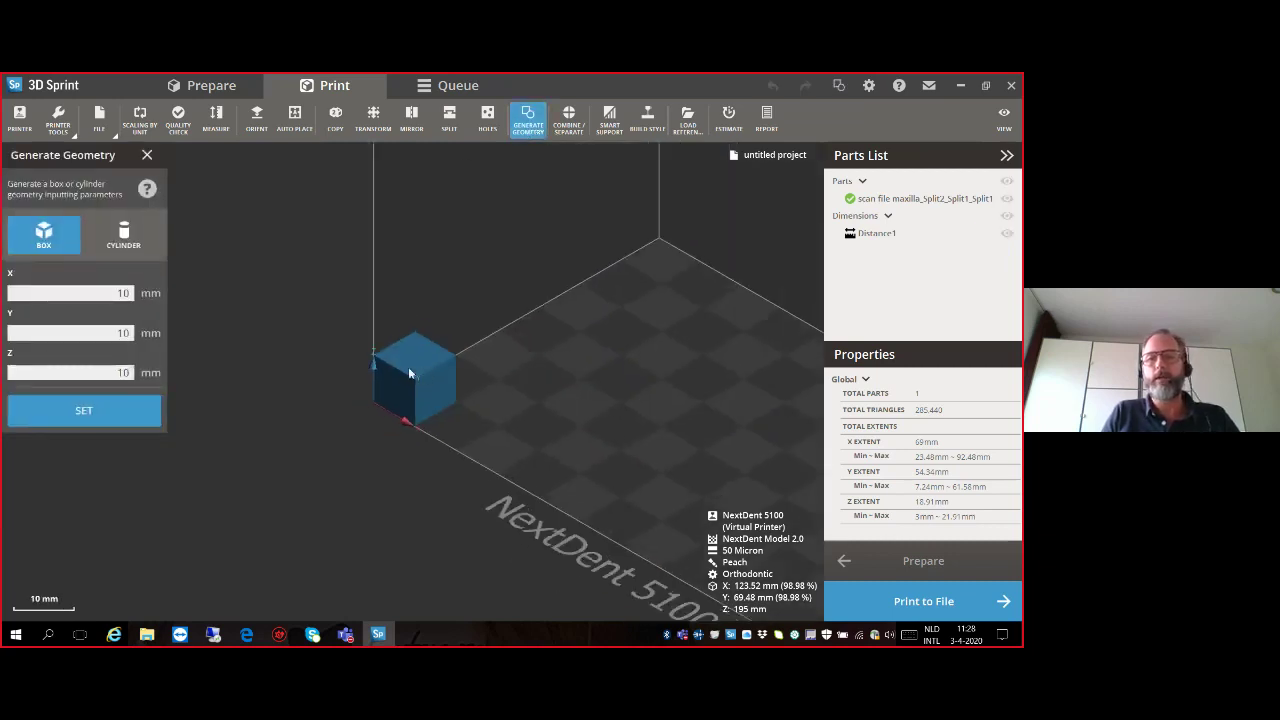
{"action": "double_click", "coordinate": [128, 293]}
{"action": "type", "text": "1"}
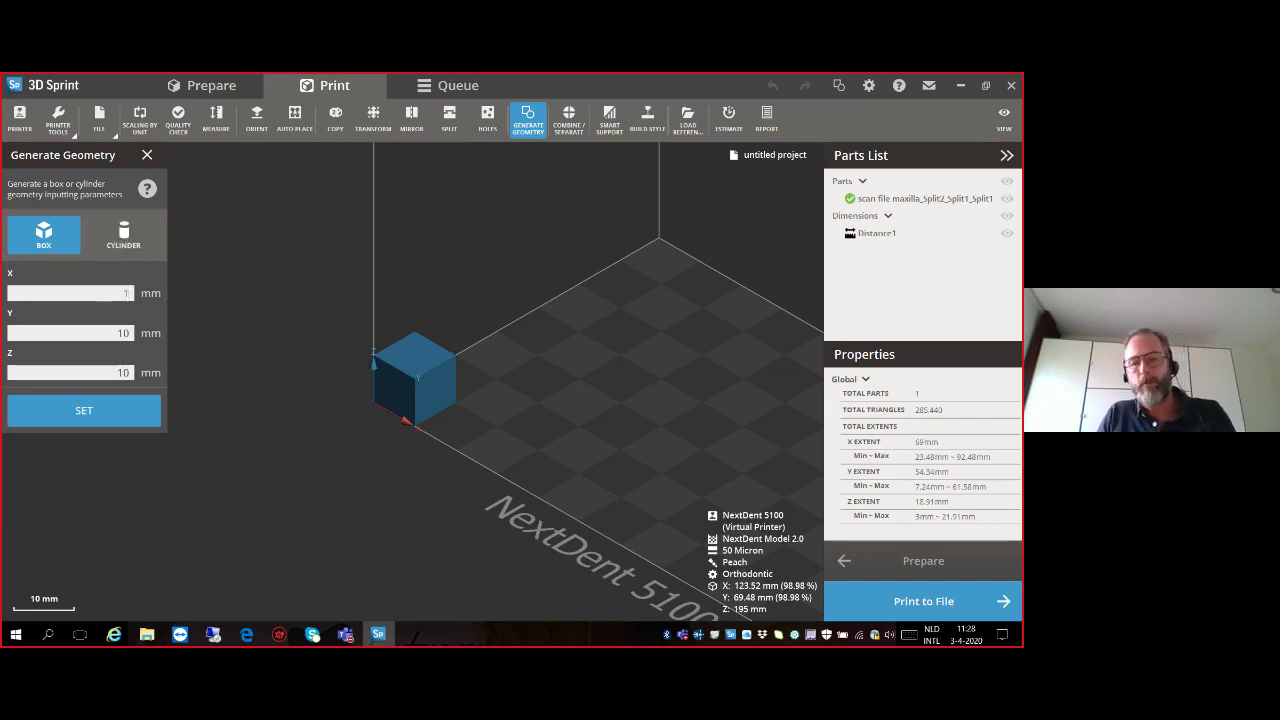
{"action": "type", "text": "00"}
{"action": "double_click", "coordinate": [124, 333]}
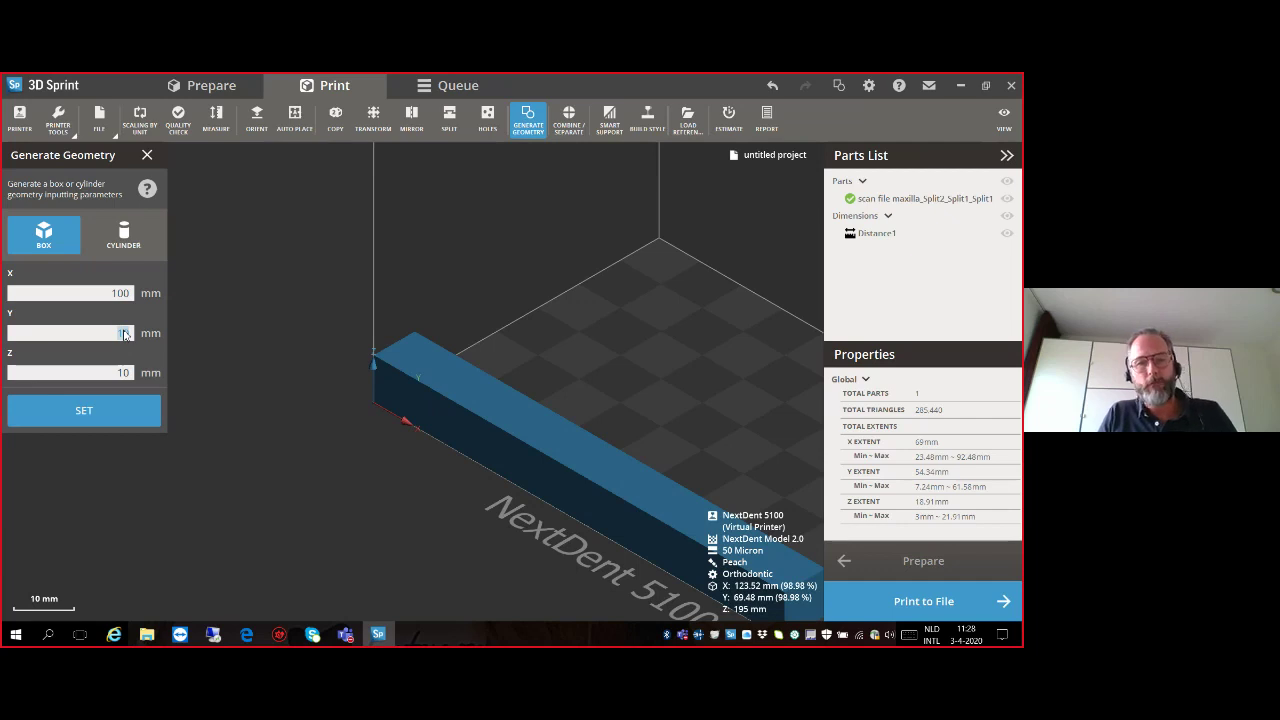
{"action": "type", "text": "5"}
{"action": "double_click", "coordinate": [126, 373]}
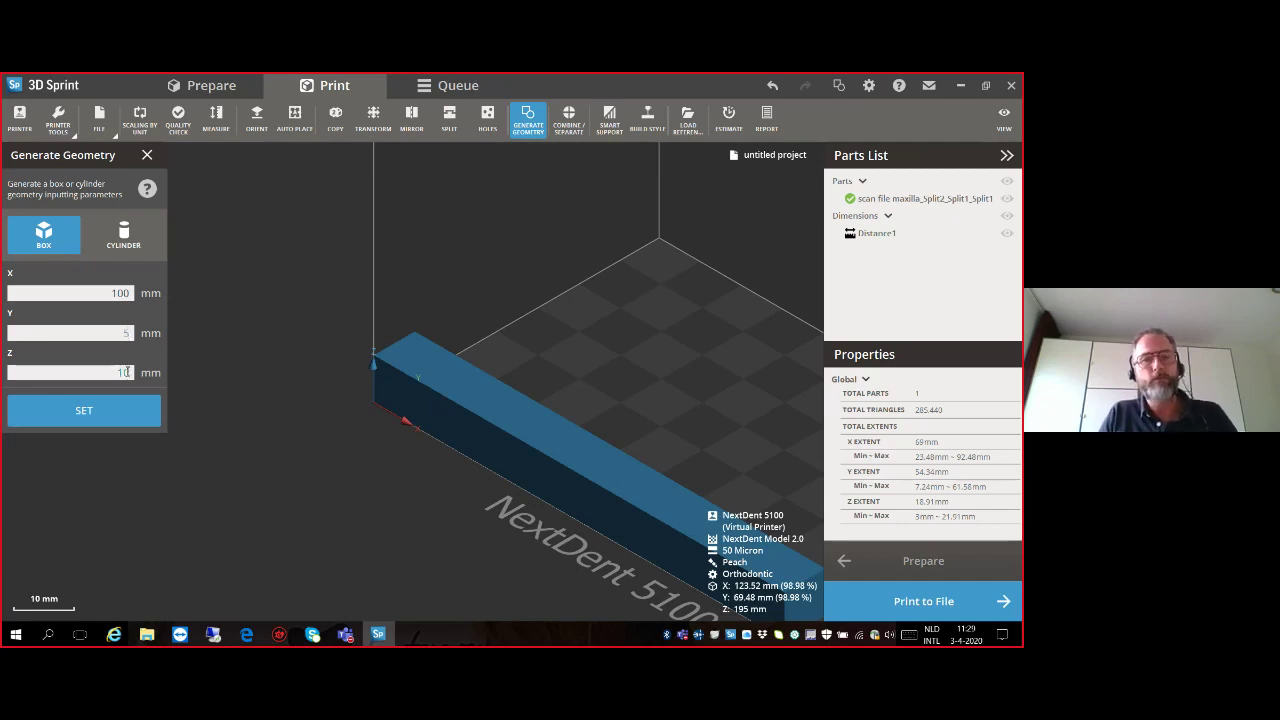
{"action": "type", "text": "5"}
{"action": "left_click", "coordinate": [122, 414]}
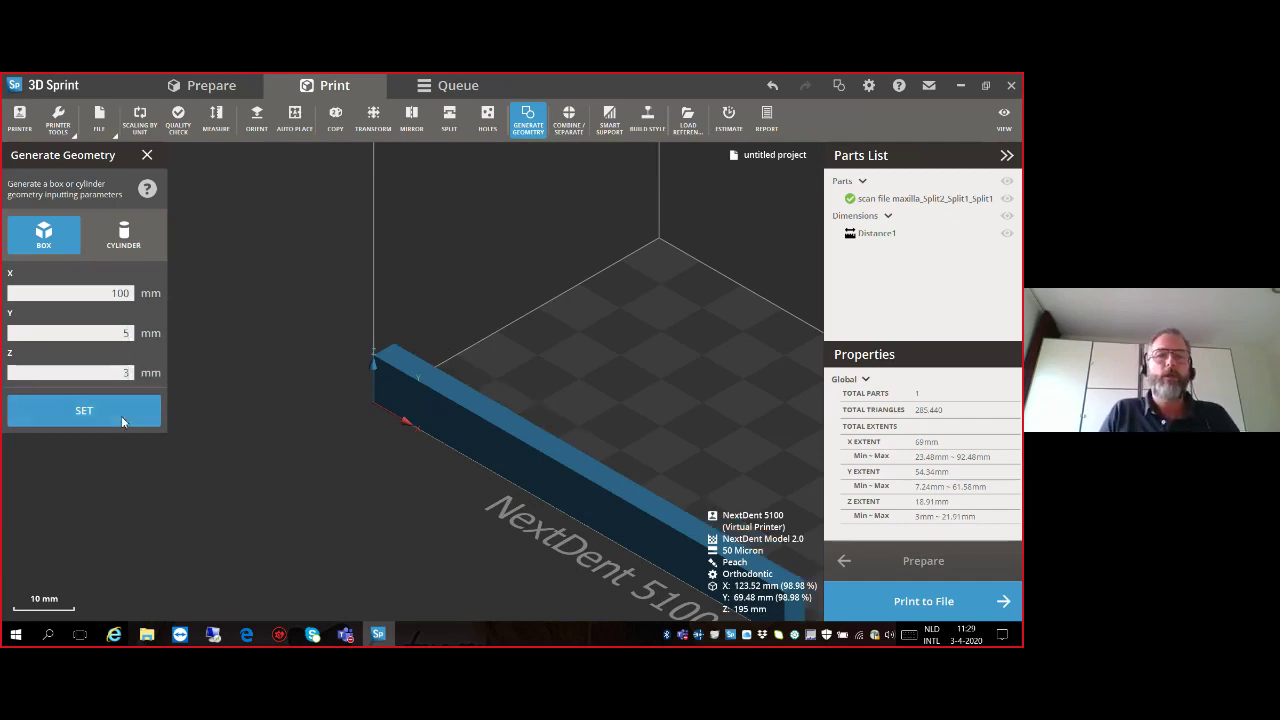
Delete the generated box from the build platform.
{"action": "right_click_drag", "start_coordinate": [440, 400], "coordinate": [407, 276]}
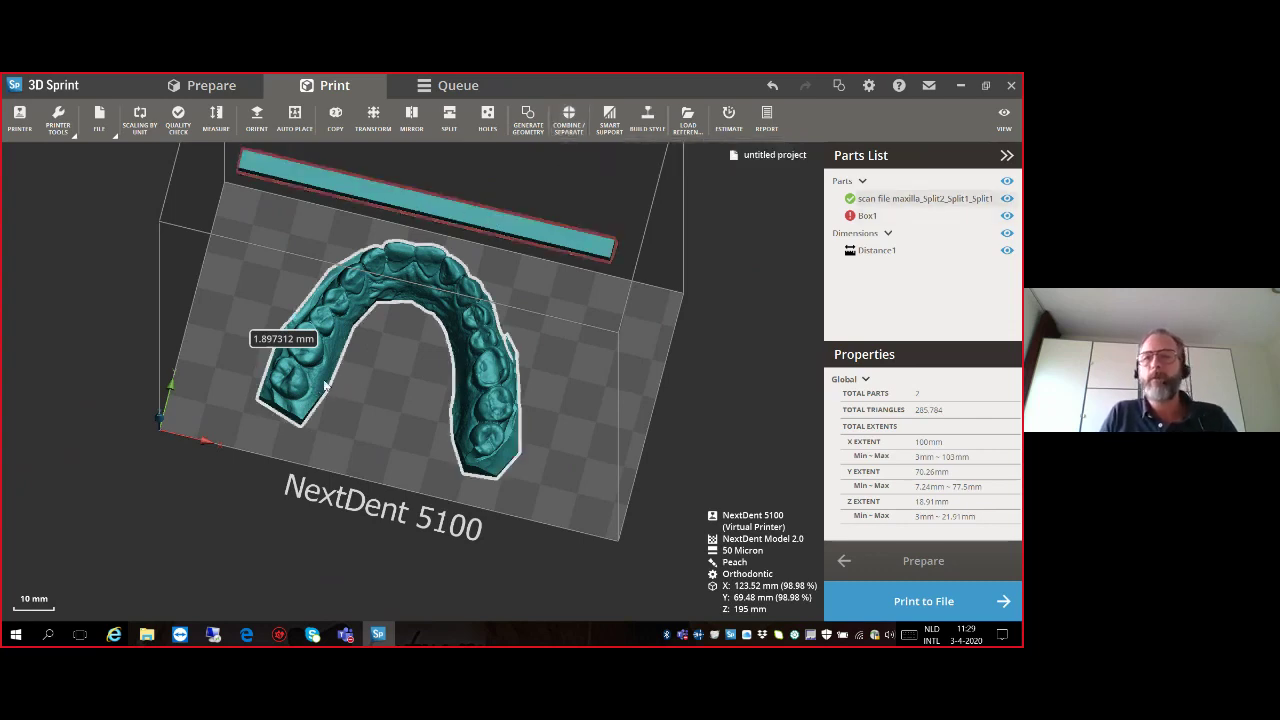
{"action": "left_click", "coordinate": [458, 220]}
{"action": "key", "text": "Delete"}
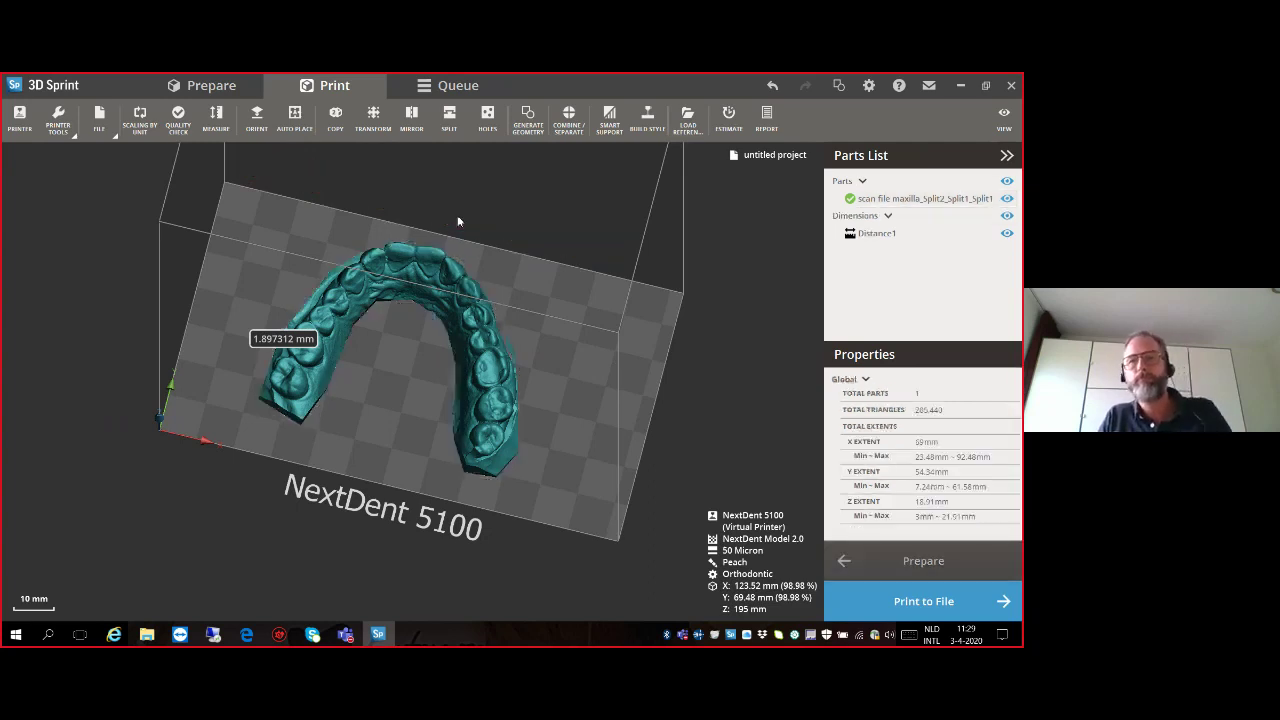
Create gate supports for the arch with the Orthodontic smart support preset and inspect them from underneath.
{"action": "left_click", "coordinate": [609, 118]}
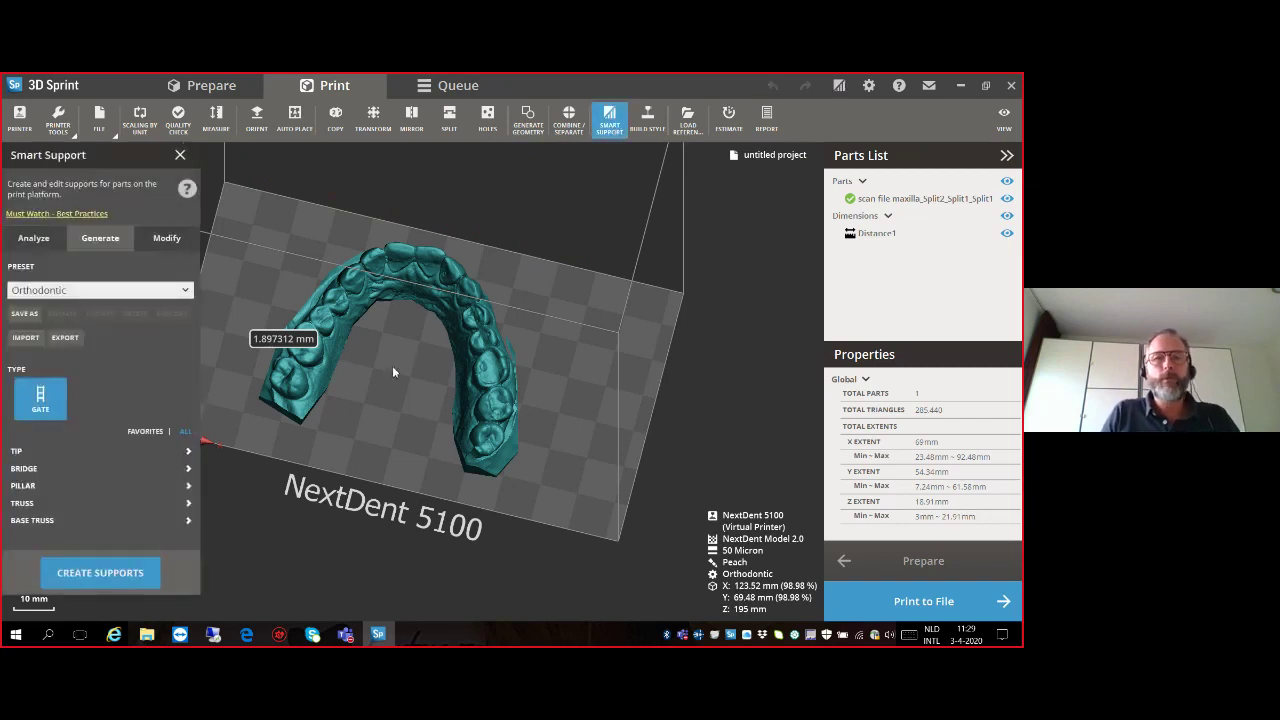
{"action": "right_click_drag", "start_coordinate": [392, 365], "coordinate": [466, 344]}
{"action": "right_click_drag", "start_coordinate": [387, 376], "coordinate": [377, 258]}
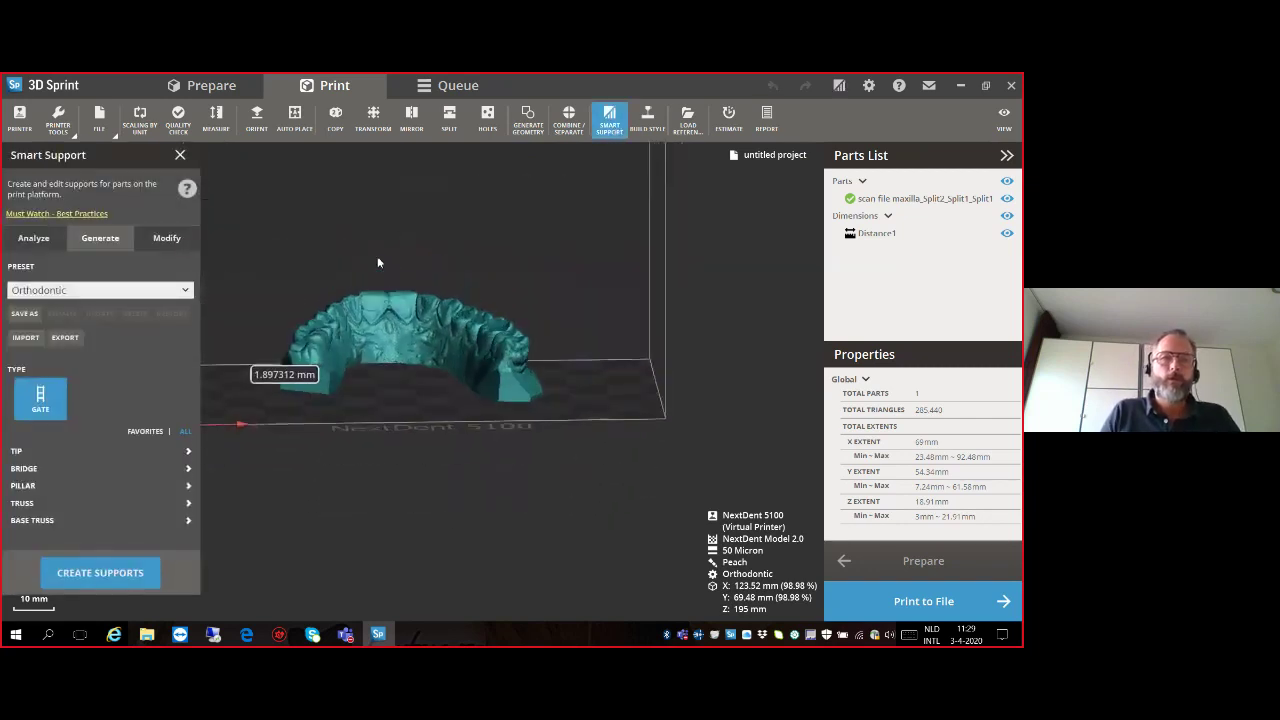
{"action": "left_click", "coordinate": [102, 576]}
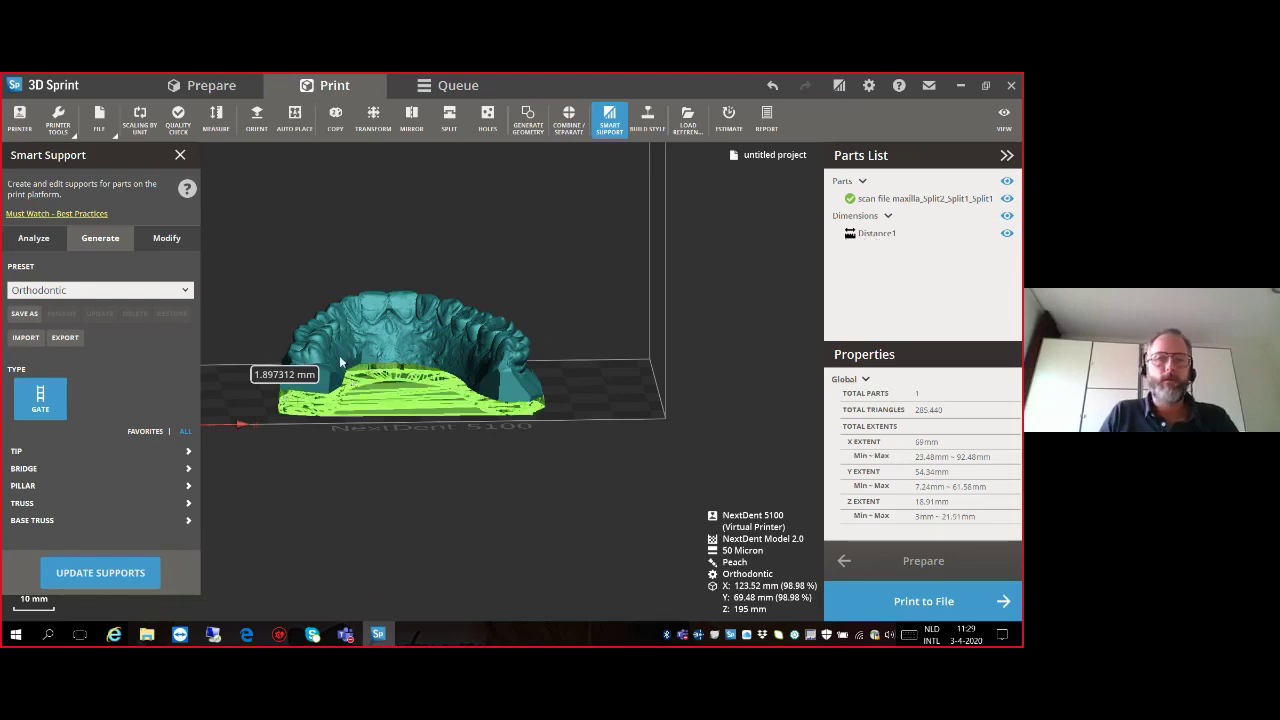
{"action": "right_click_drag", "start_coordinate": [535, 336], "coordinate": [380, 360]}
{"action": "scroll", "coordinate": [380, 388], "scroll_direction": "up", "scroll_amount": 5}
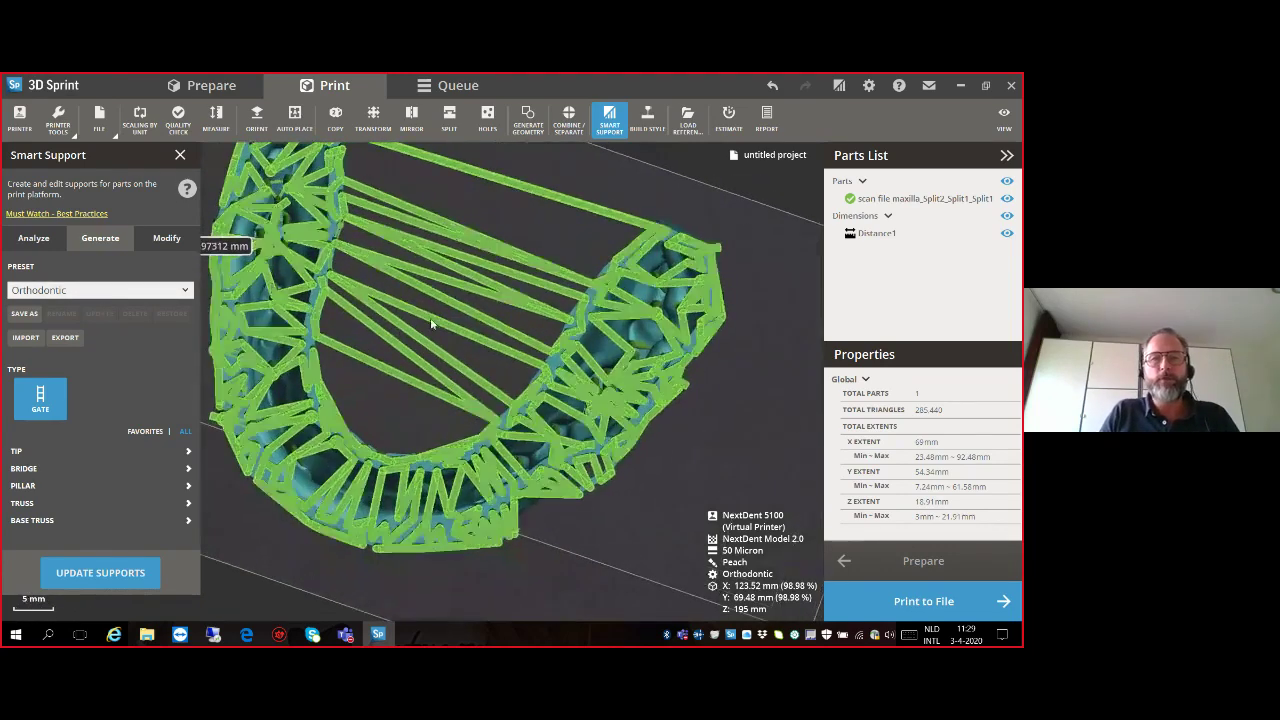
{"action": "right_click_drag", "start_coordinate": [429, 323], "coordinate": [469, 305]}
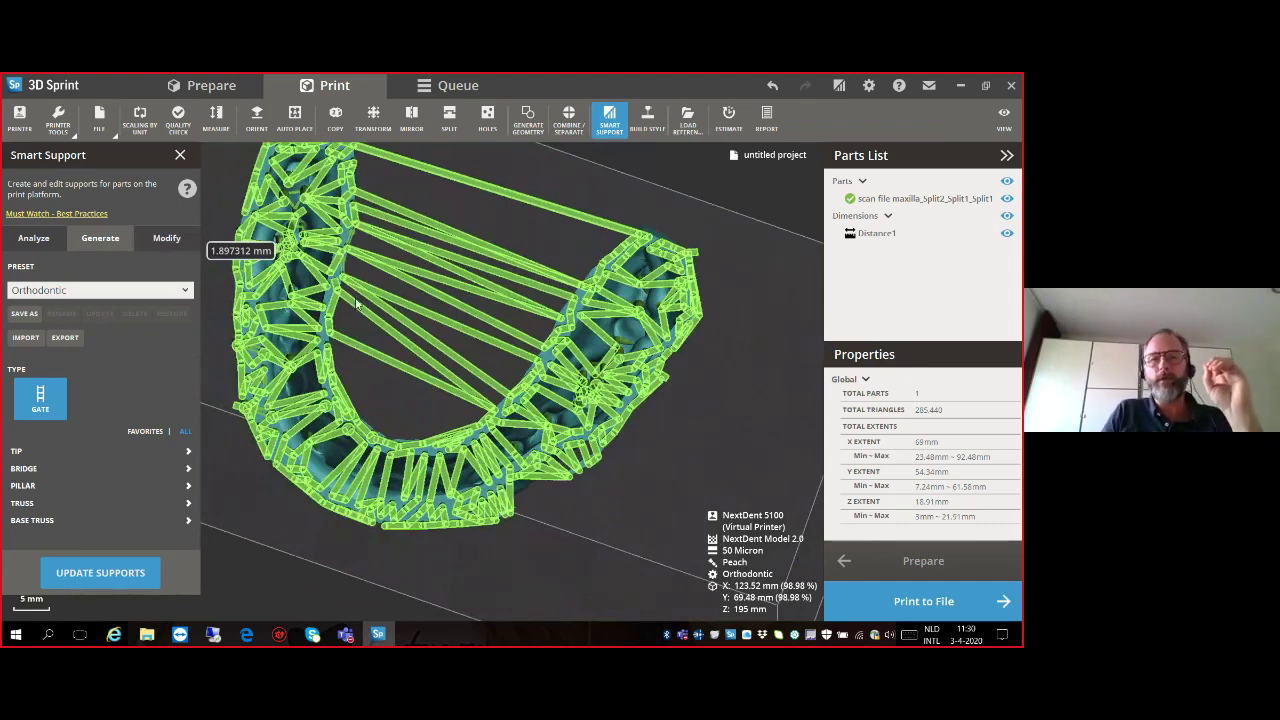
{"action": "left_click", "coordinate": [362, 300]}
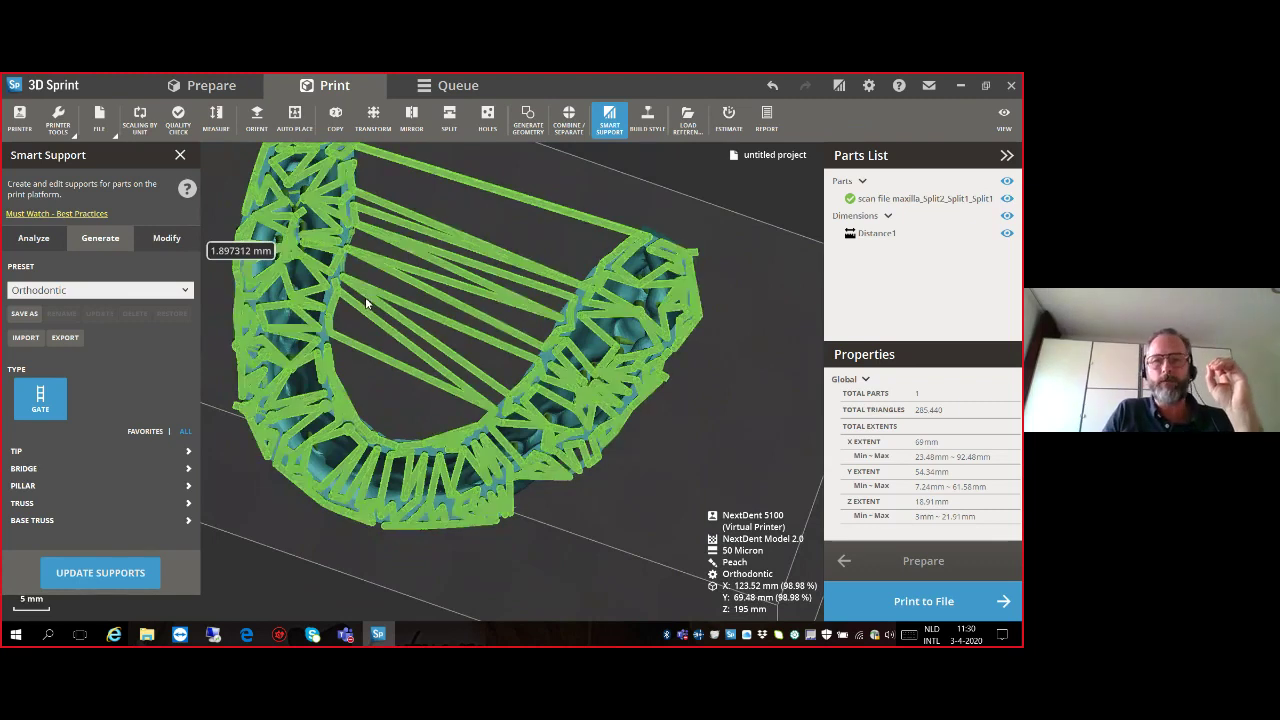
{"action": "left_click", "coordinate": [365, 297]}
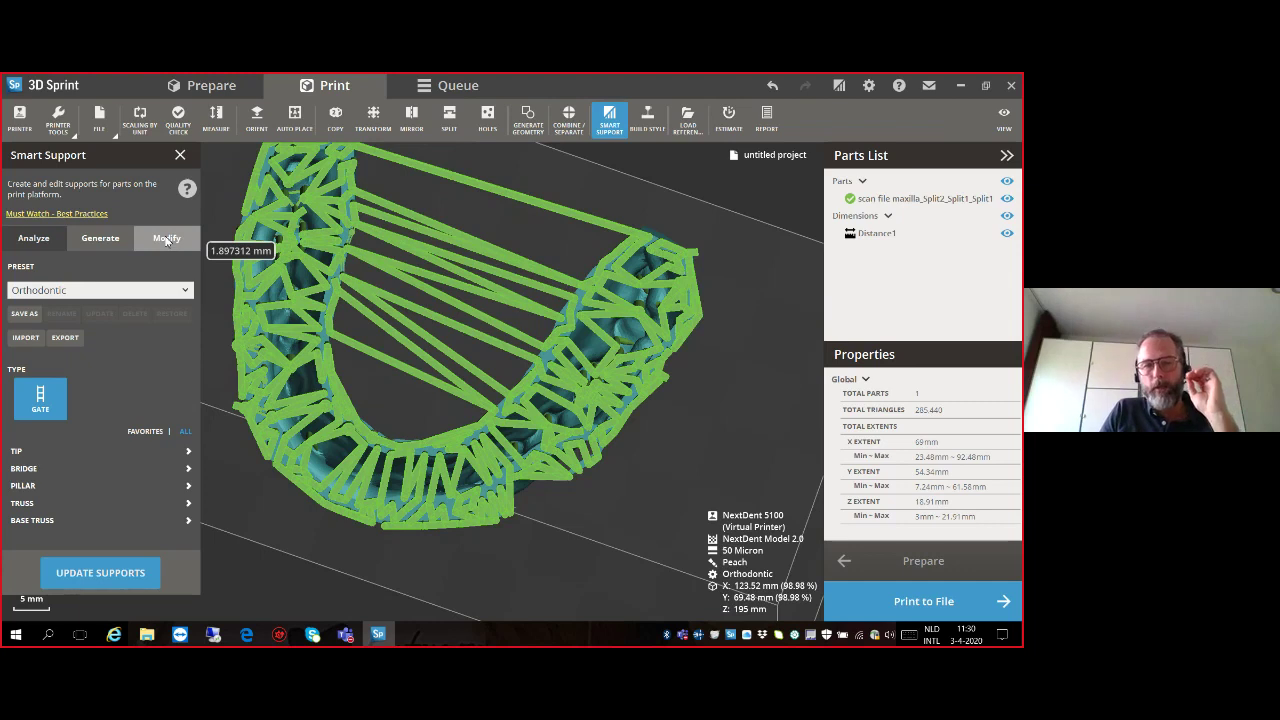
Switch to modifying the supports and erase individual support points on the ridges inside the hollow arch.
{"action": "left_click", "coordinate": [167, 239]}
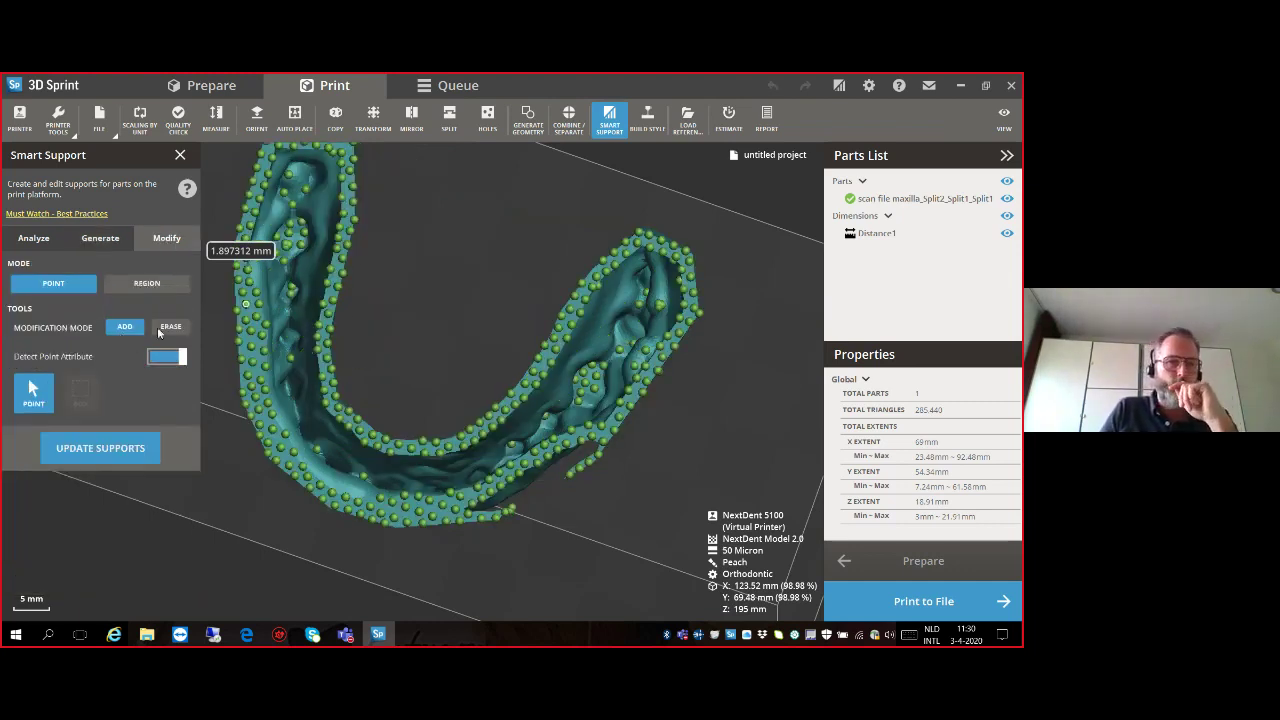
{"action": "scroll", "coordinate": [280, 342], "scroll_direction": "up", "scroll_amount": 2}
{"action": "scroll", "coordinate": [290, 345], "scroll_direction": "up", "scroll_amount": 2}
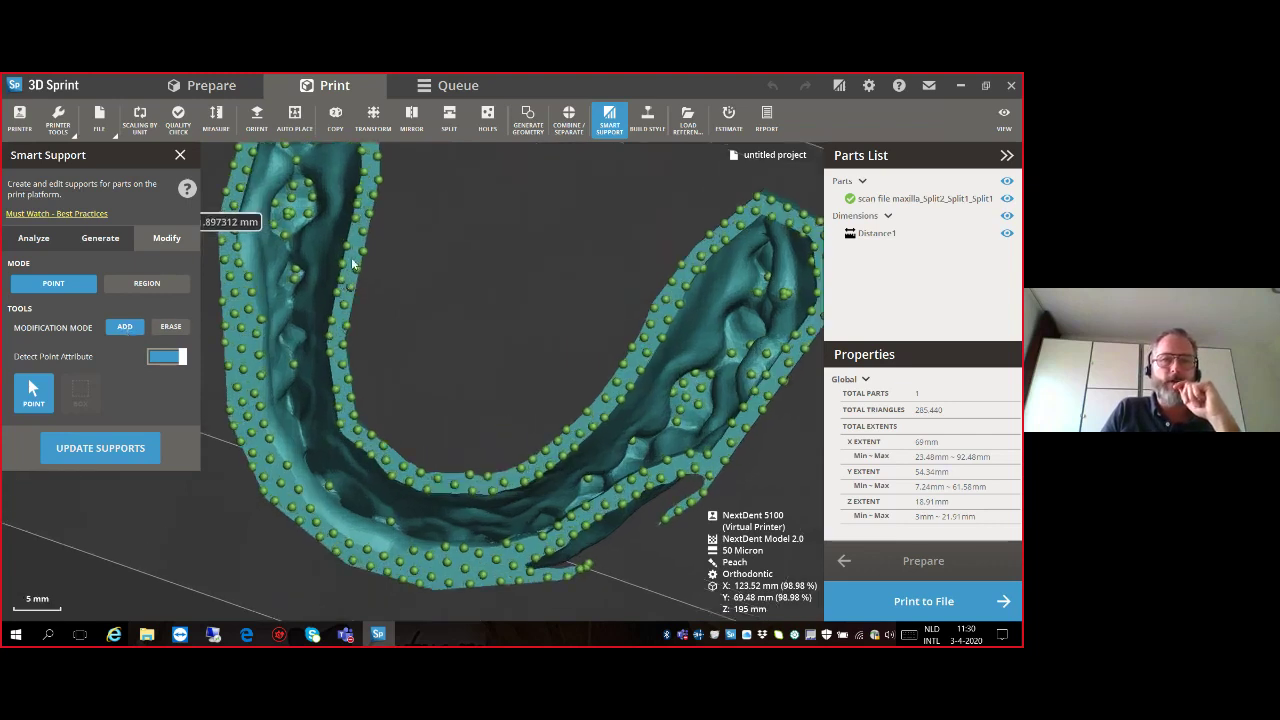
{"action": "scroll", "coordinate": [357, 250], "scroll_direction": "up", "scroll_amount": 3}
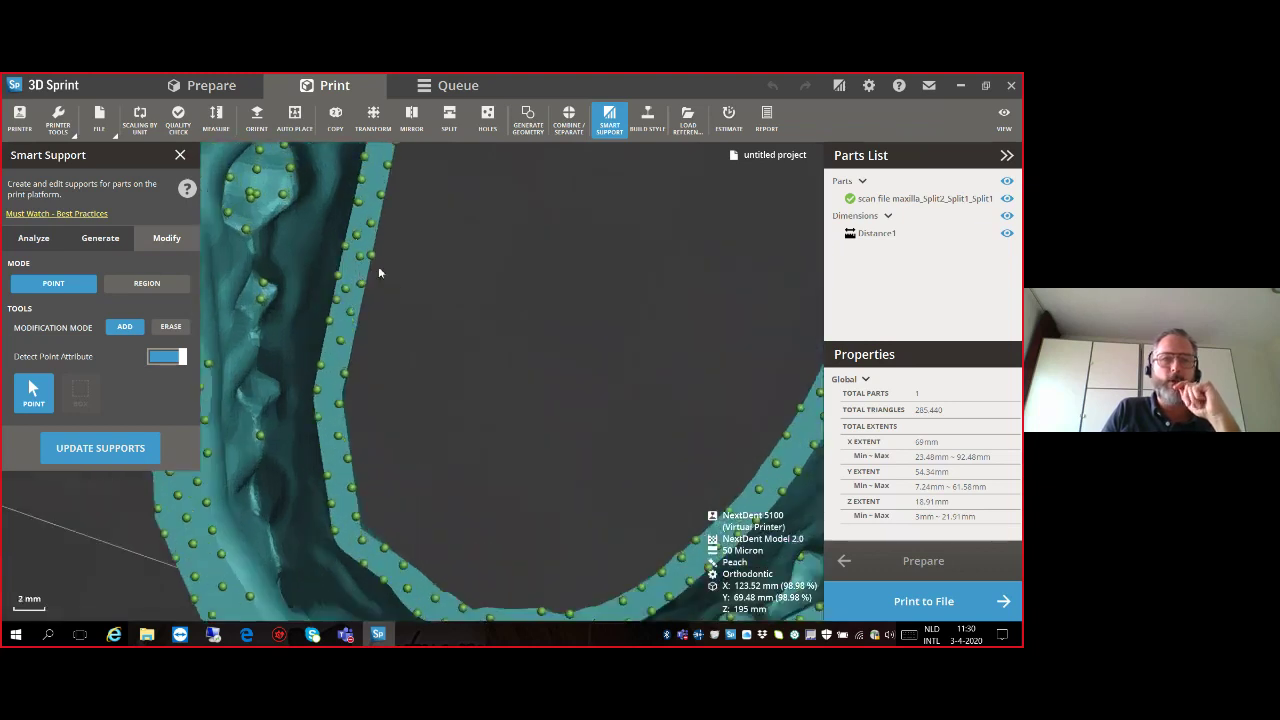
{"action": "left_click", "coordinate": [171, 326]}
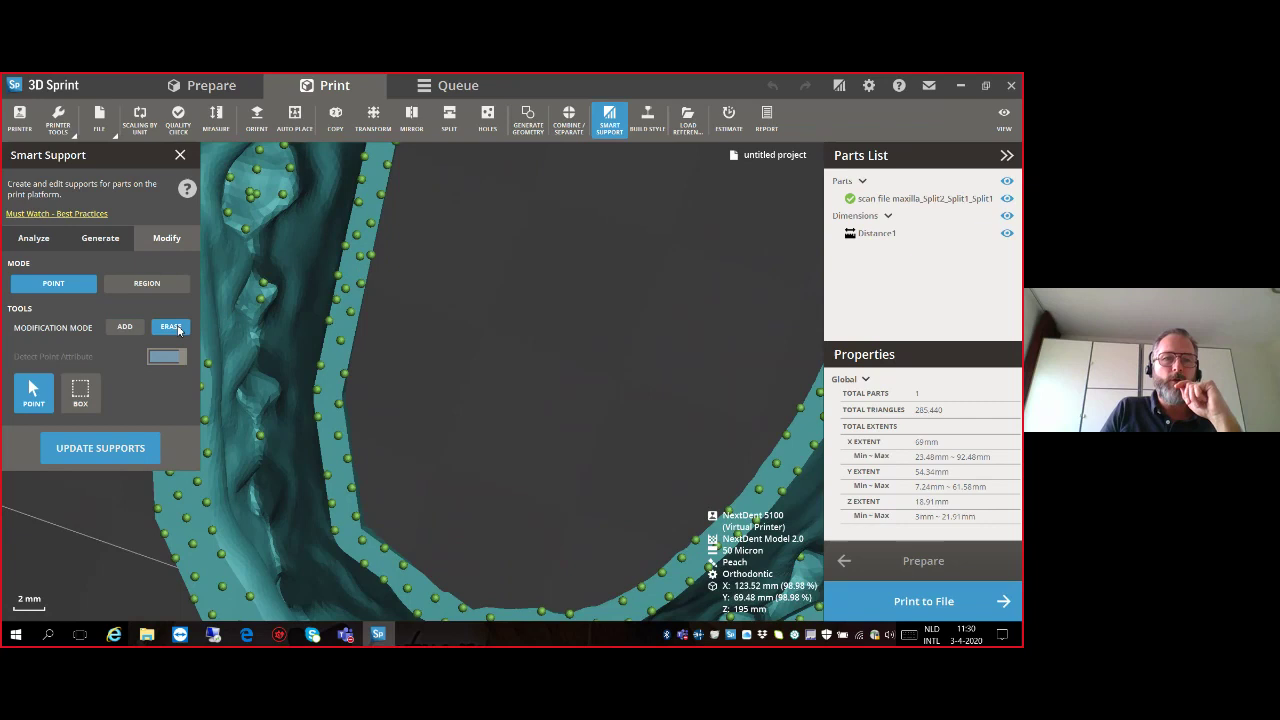
{"action": "left_click", "coordinate": [260, 300]}
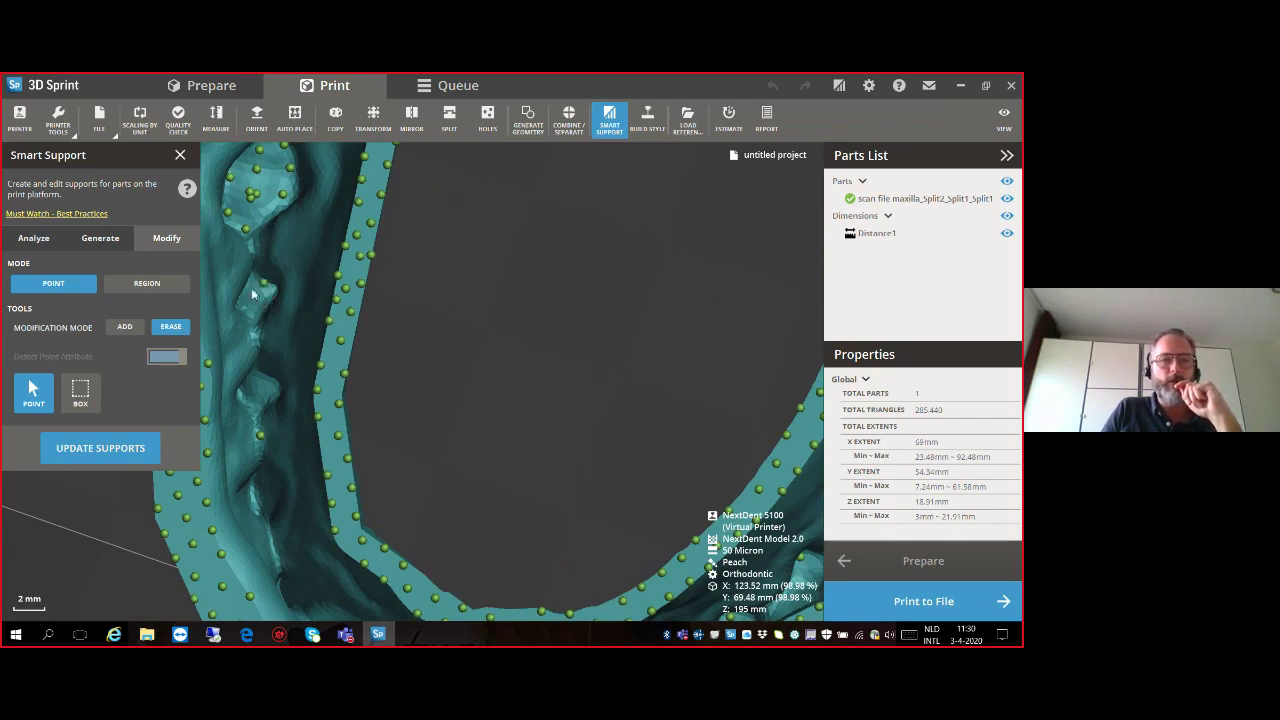
{"action": "left_click", "coordinate": [253, 289]}
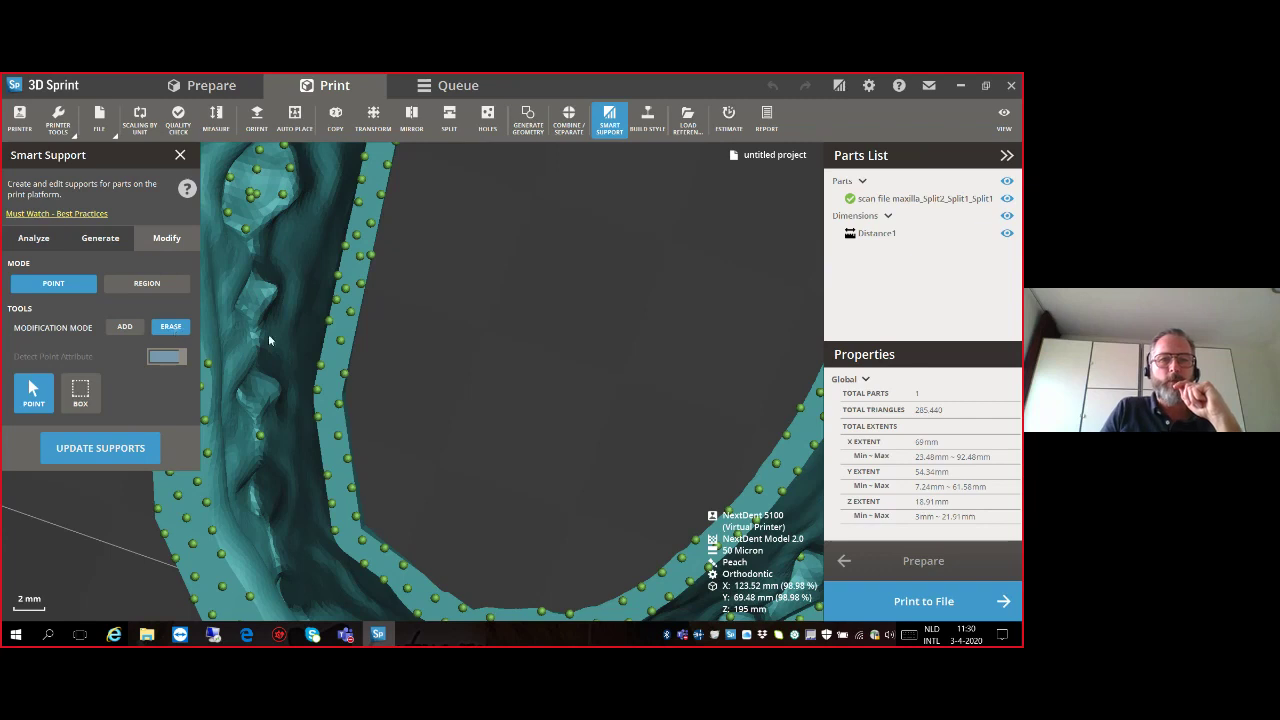
{"action": "scroll", "coordinate": [291, 338], "scroll_direction": "down", "scroll_amount": 5}
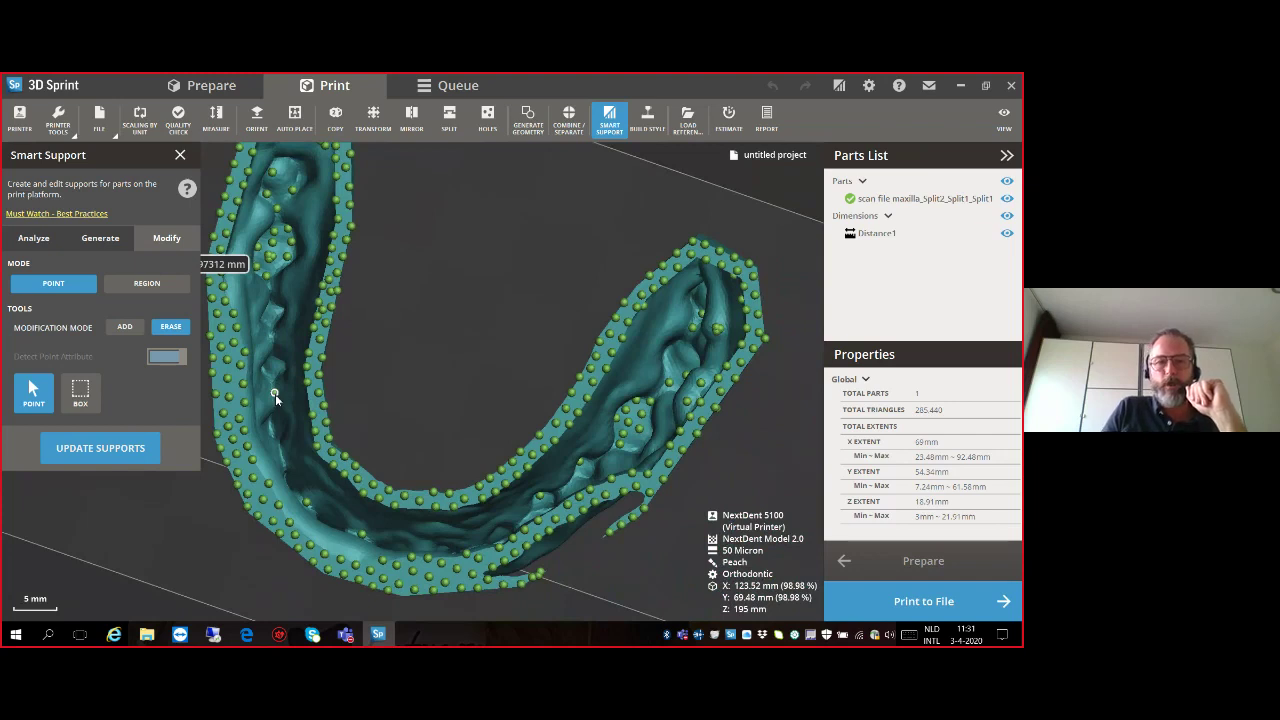
{"action": "scroll", "coordinate": [275, 394], "scroll_direction": "up", "scroll_amount": 3}
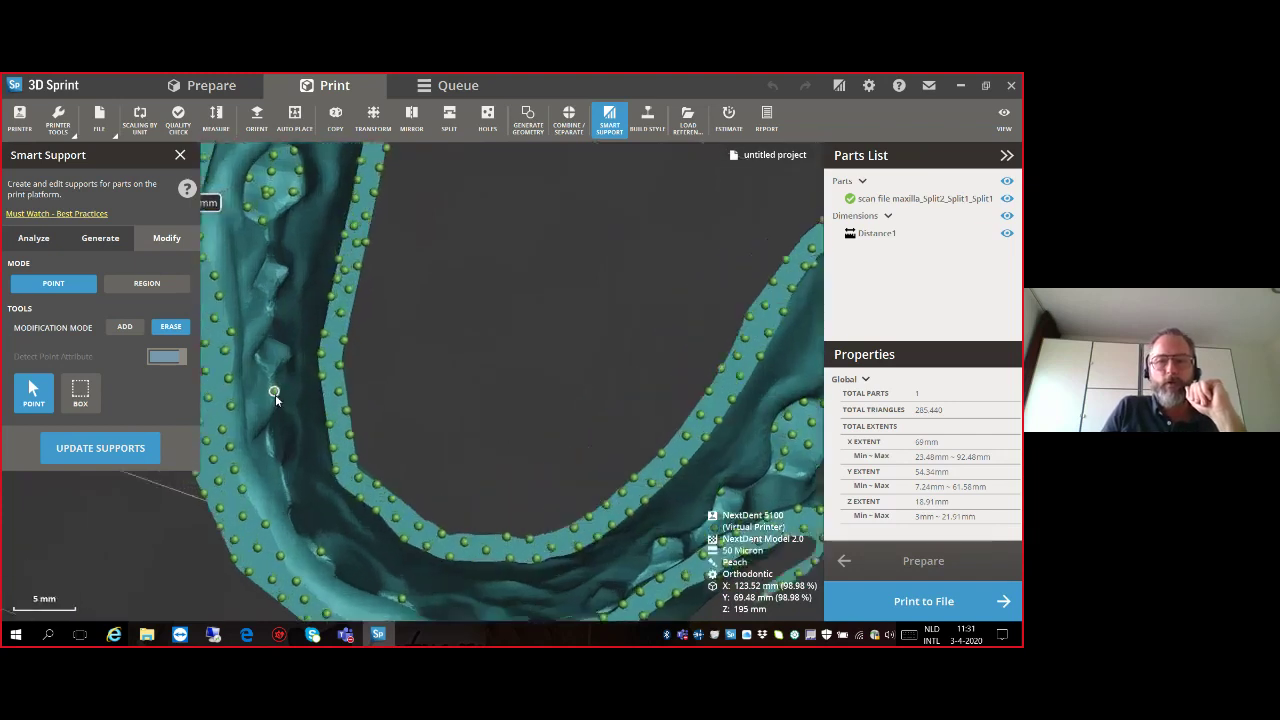
Add support points on the inner ridges of the arch, update the supports and finish the support editing.
{"action": "left_click", "coordinate": [125, 328]}
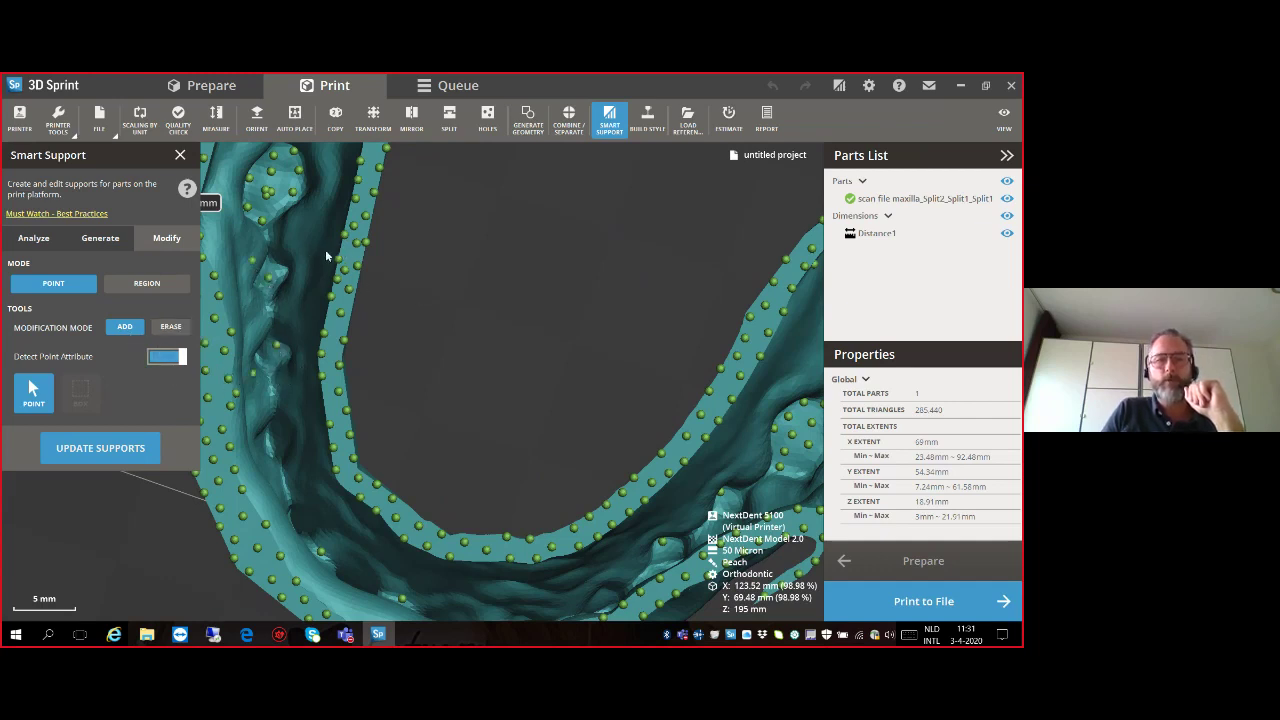
{"action": "left_click", "coordinate": [123, 450]}
{"action": "right_click_drag", "start_coordinate": [300, 406], "coordinate": [440, 500]}
{"action": "scroll", "coordinate": [323, 400], "scroll_direction": "down", "scroll_amount": 3}
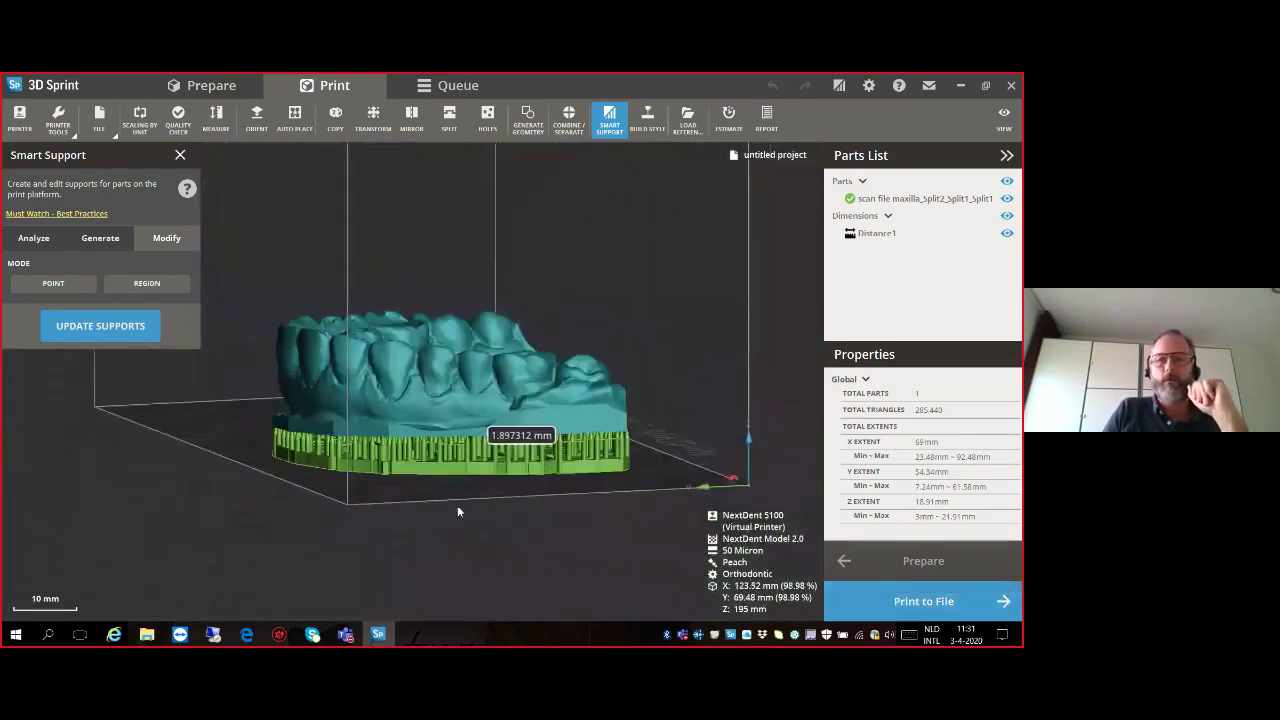
{"action": "left_click", "coordinate": [180, 155]}
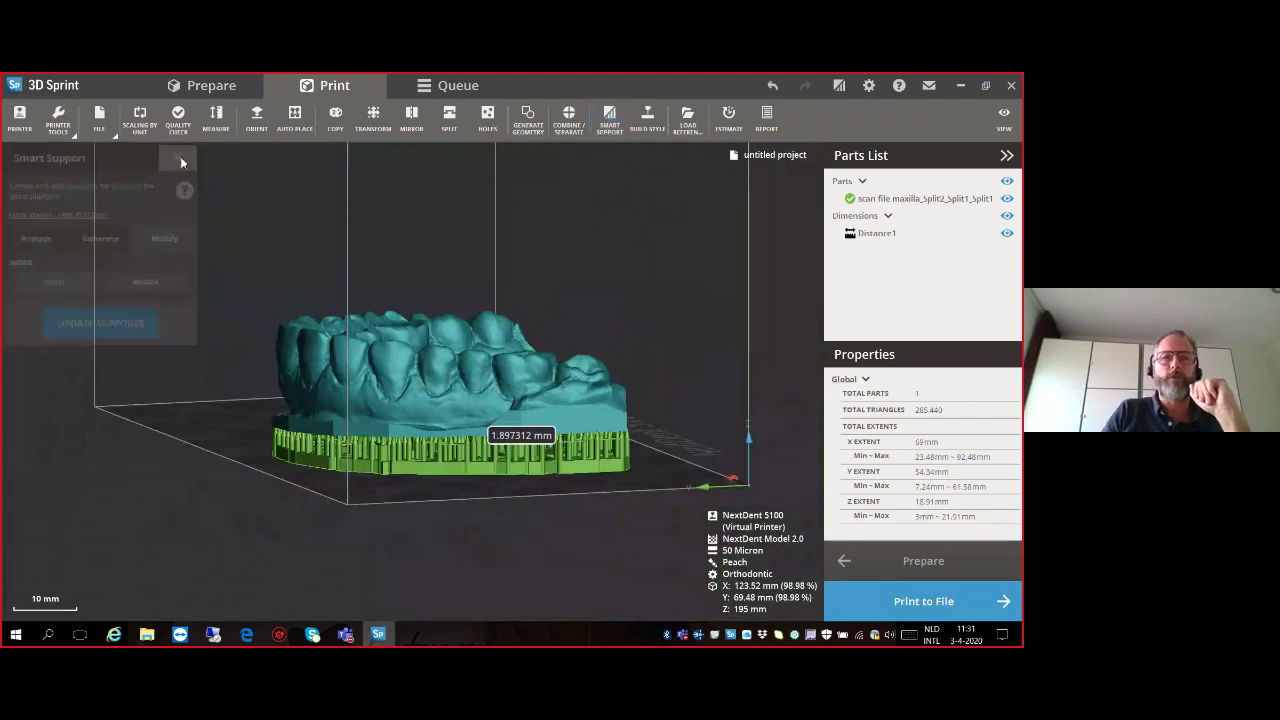
Look over the printer queue and return to the print setup.
{"action": "left_click", "coordinate": [446, 89]}
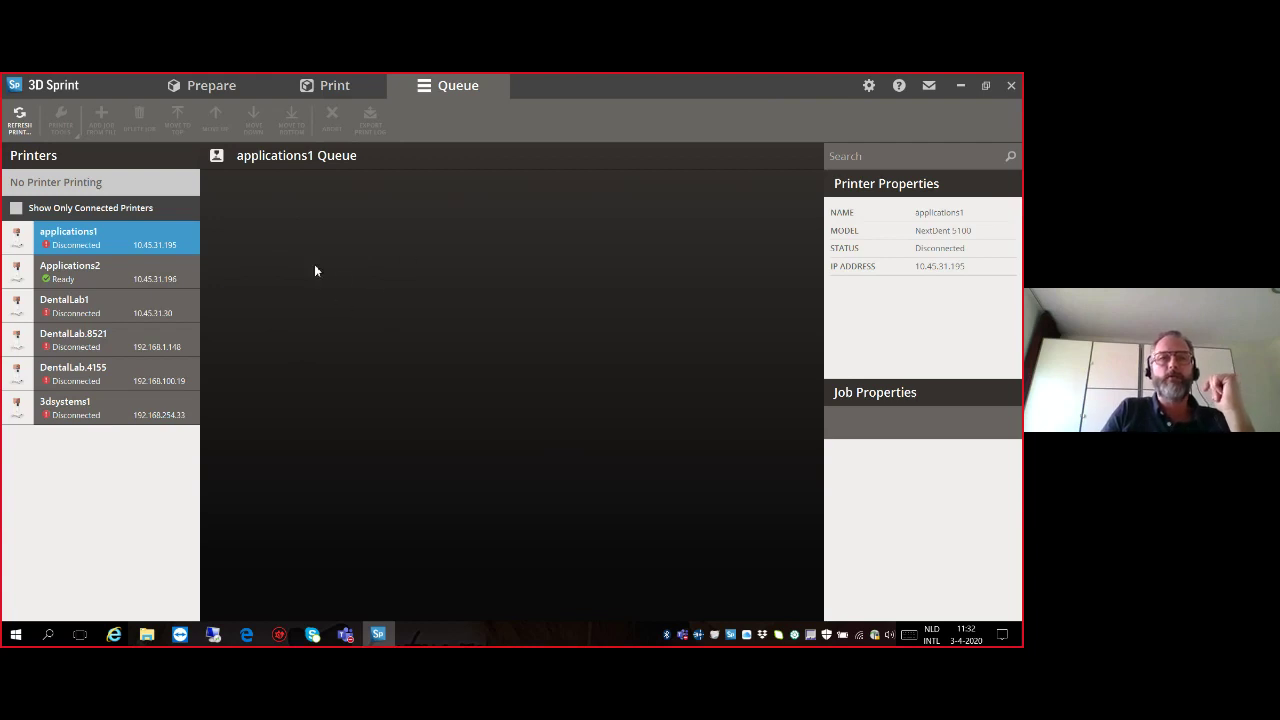
{"action": "left_click", "coordinate": [343, 90]}
Delete the supported arch from the platform and import the surgical guide STL from the webinar folder.
{"action": "left_click", "coordinate": [481, 360]}
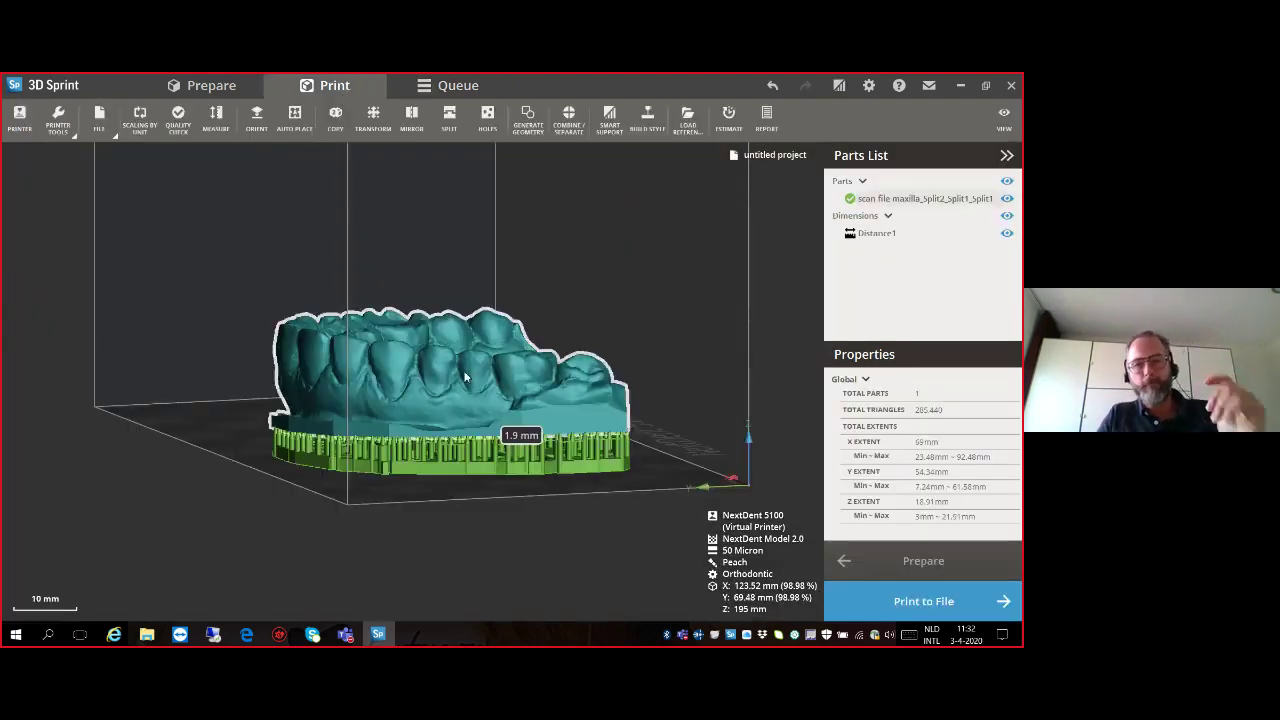
{"action": "key", "text": "Delete"}
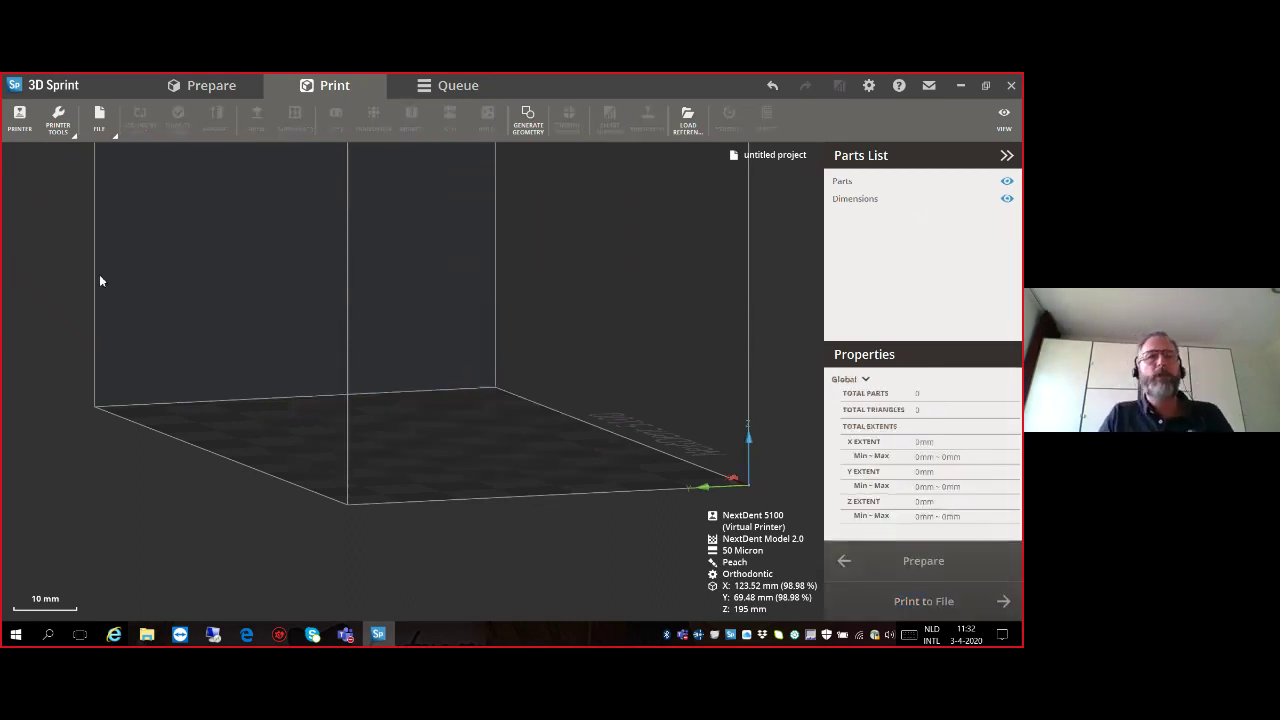
{"action": "left_click", "coordinate": [99, 118]}
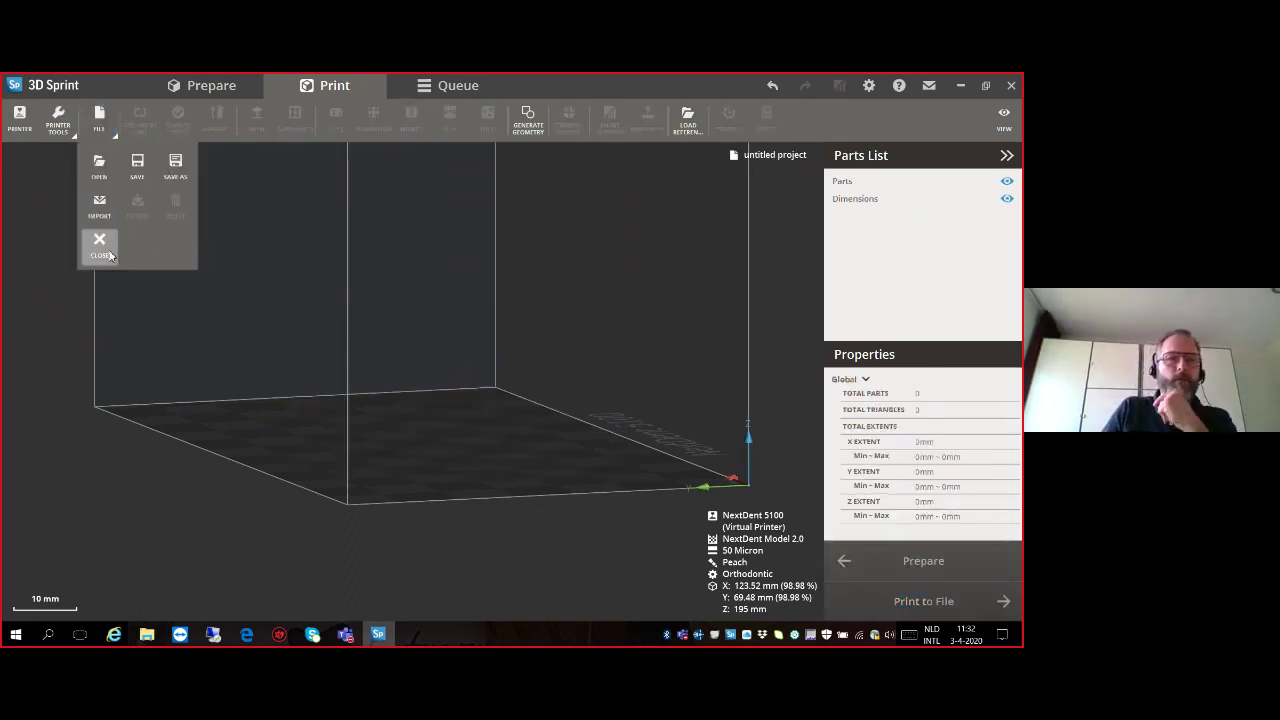
{"action": "left_click", "coordinate": [100, 206]}
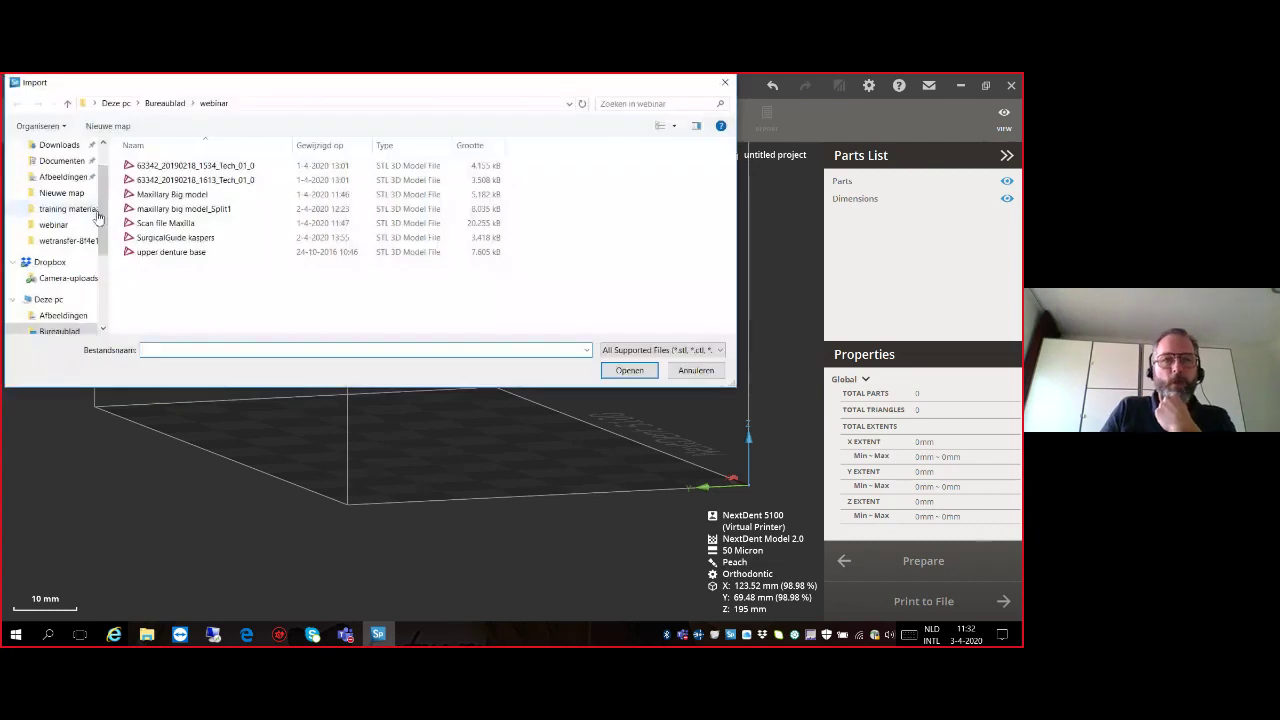
{"action": "left_click", "coordinate": [174, 238]}
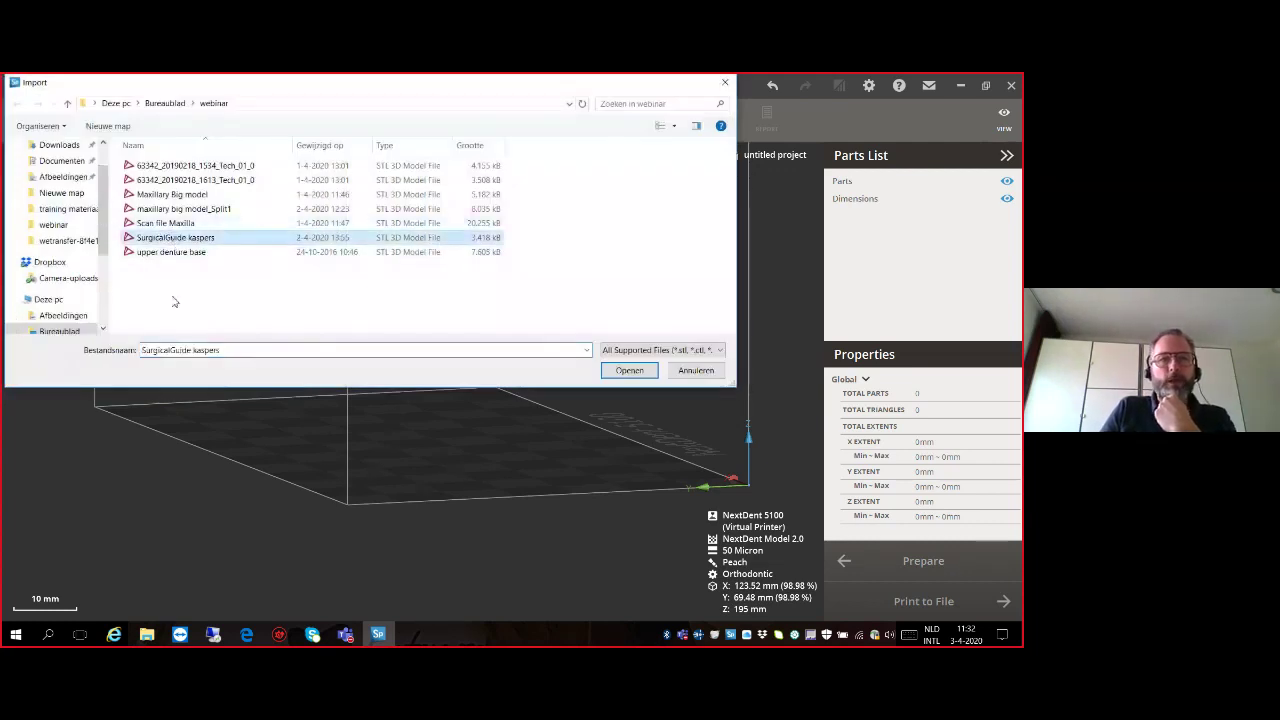
{"action": "left_click", "coordinate": [632, 372]}
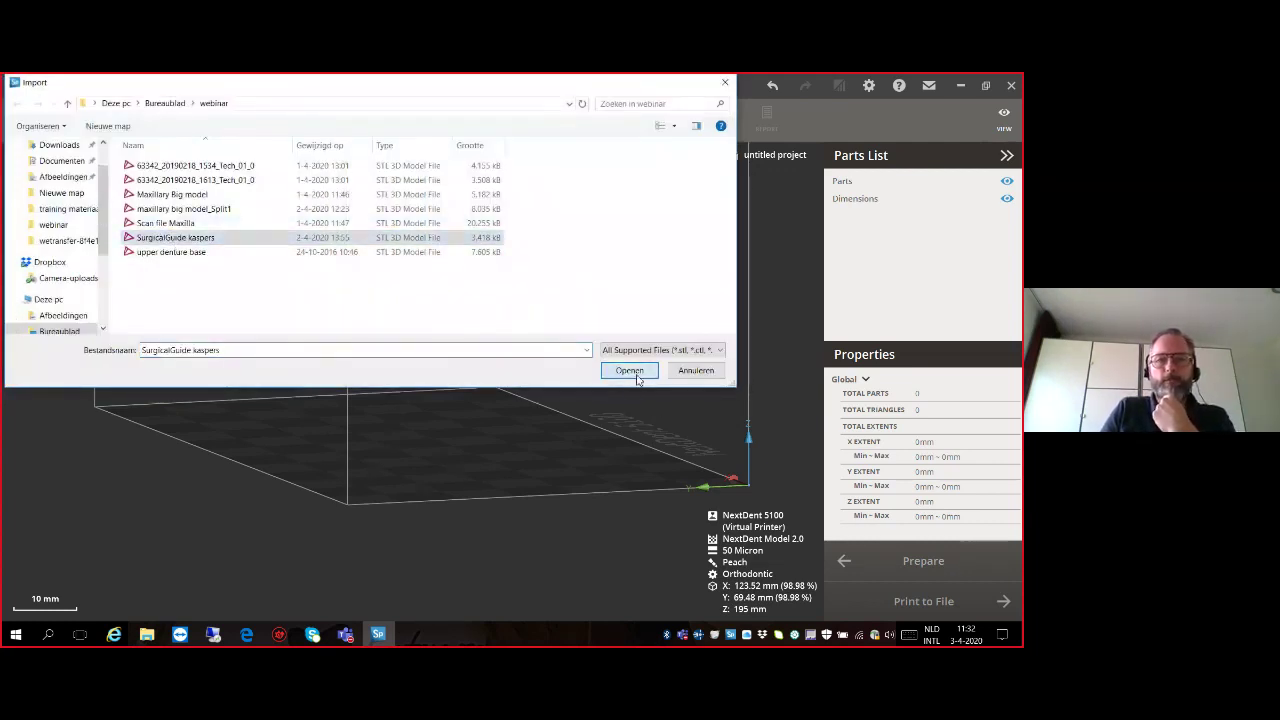
Auto-place the imported surgical guide on the build platform with the shown spacing and margin settings.
{"action": "right_click_drag", "start_coordinate": [559, 469], "coordinate": [632, 462]}
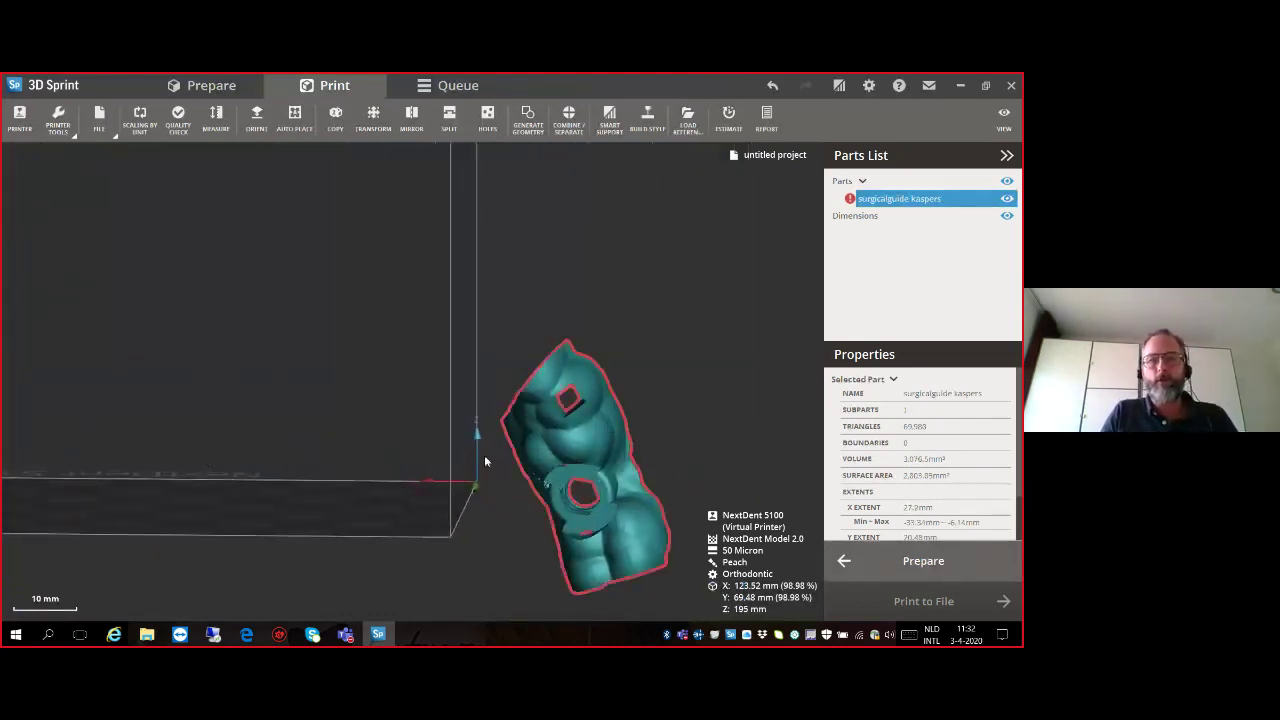
{"action": "left_click", "coordinate": [295, 118]}
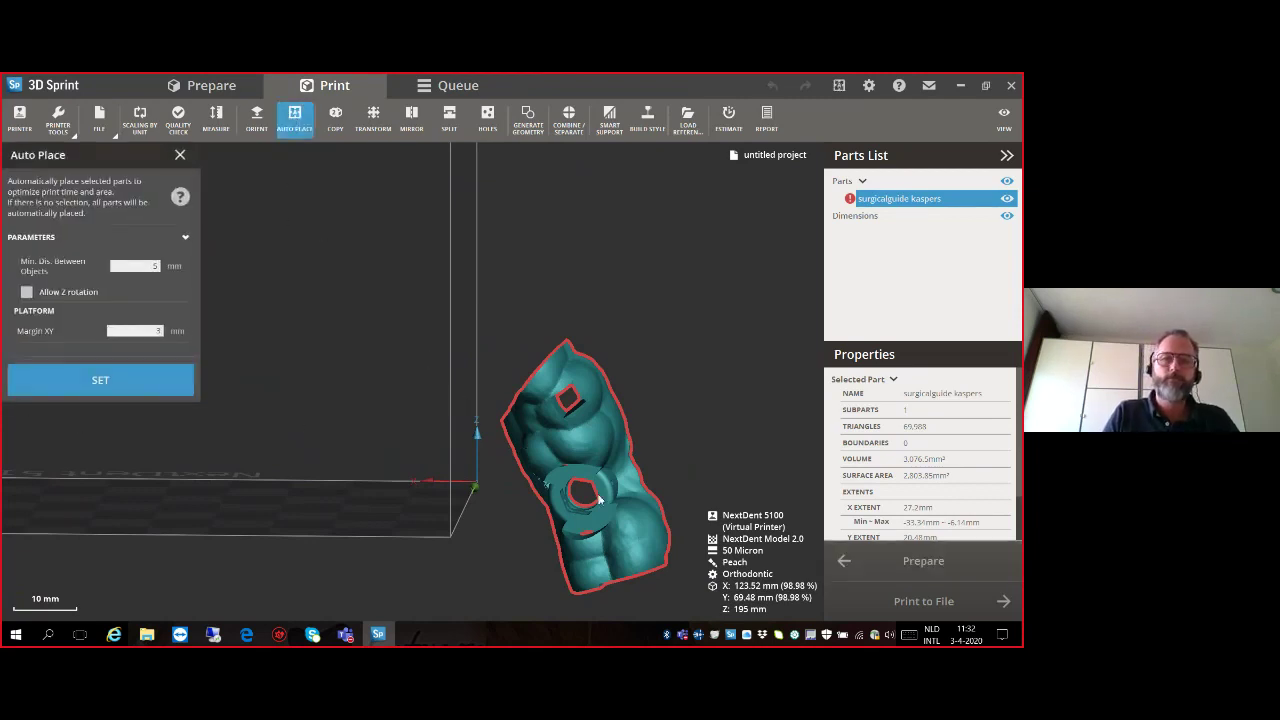
{"action": "left_click", "coordinate": [107, 377]}
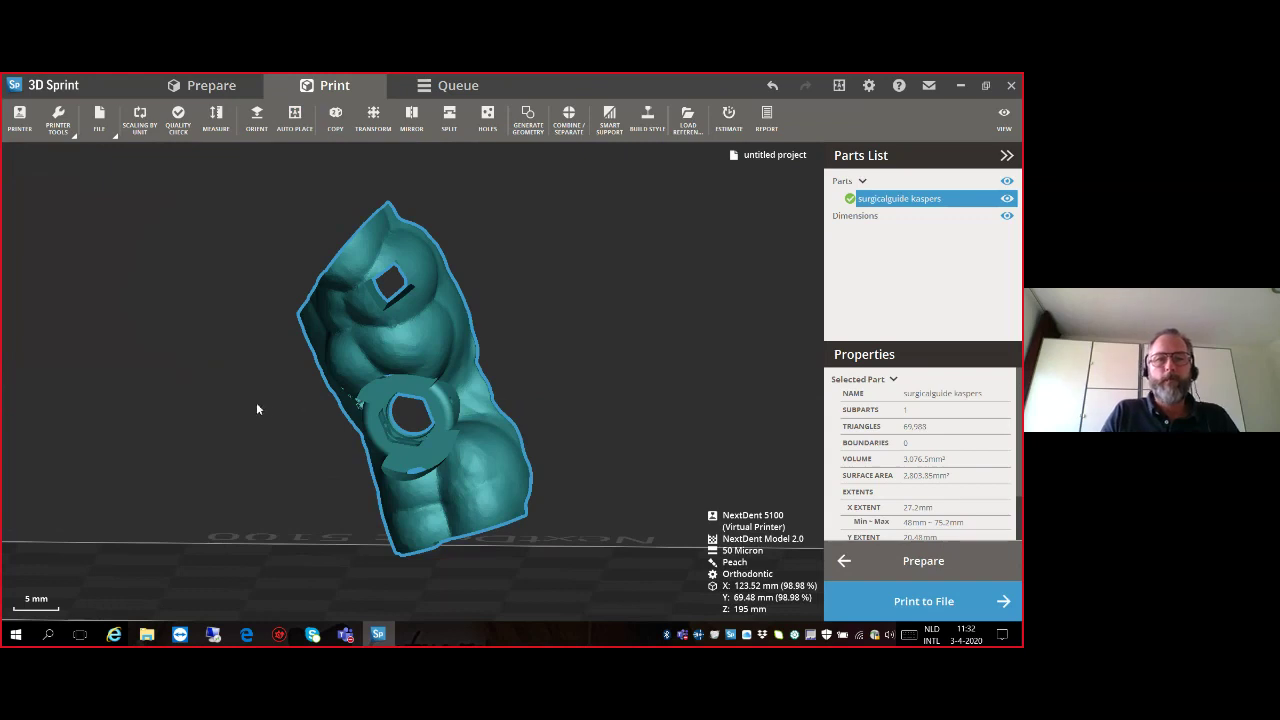
Orient the surgical guide manually, setting the flat ring face around its large hole as the base.
{"action": "right_click_drag", "start_coordinate": [285, 446], "coordinate": [264, 392]}
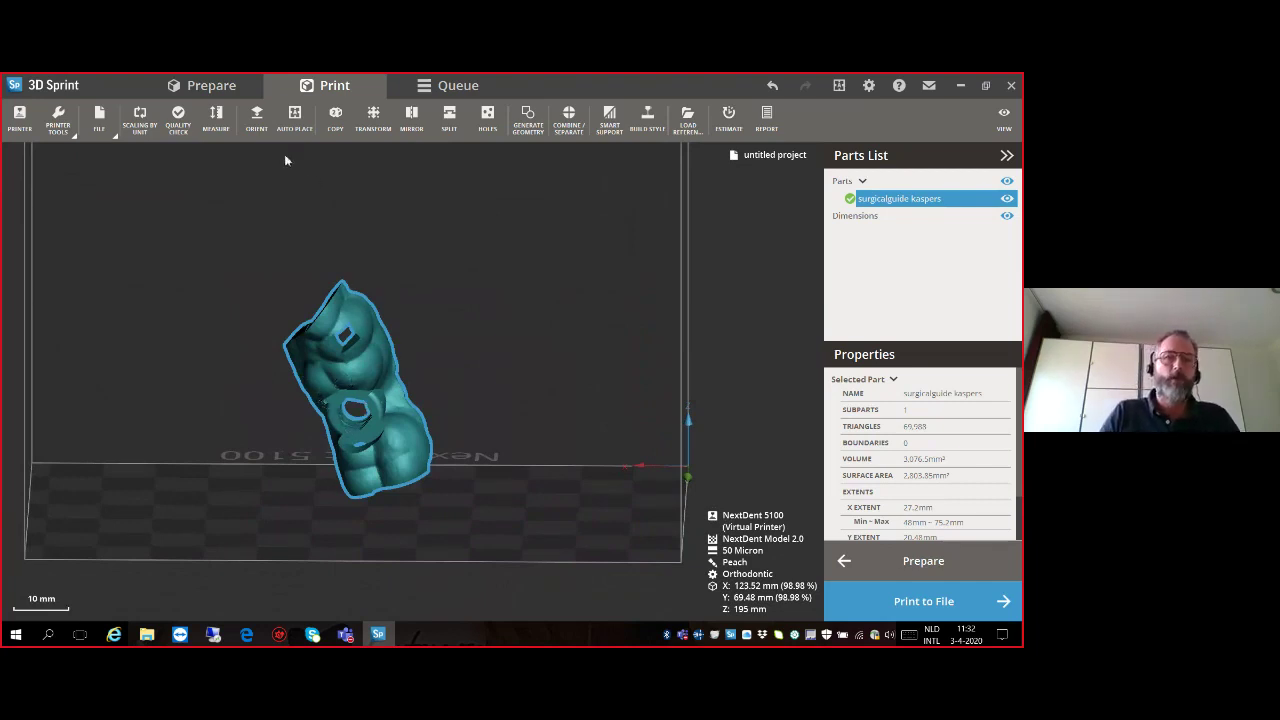
{"action": "left_click", "coordinate": [258, 129]}
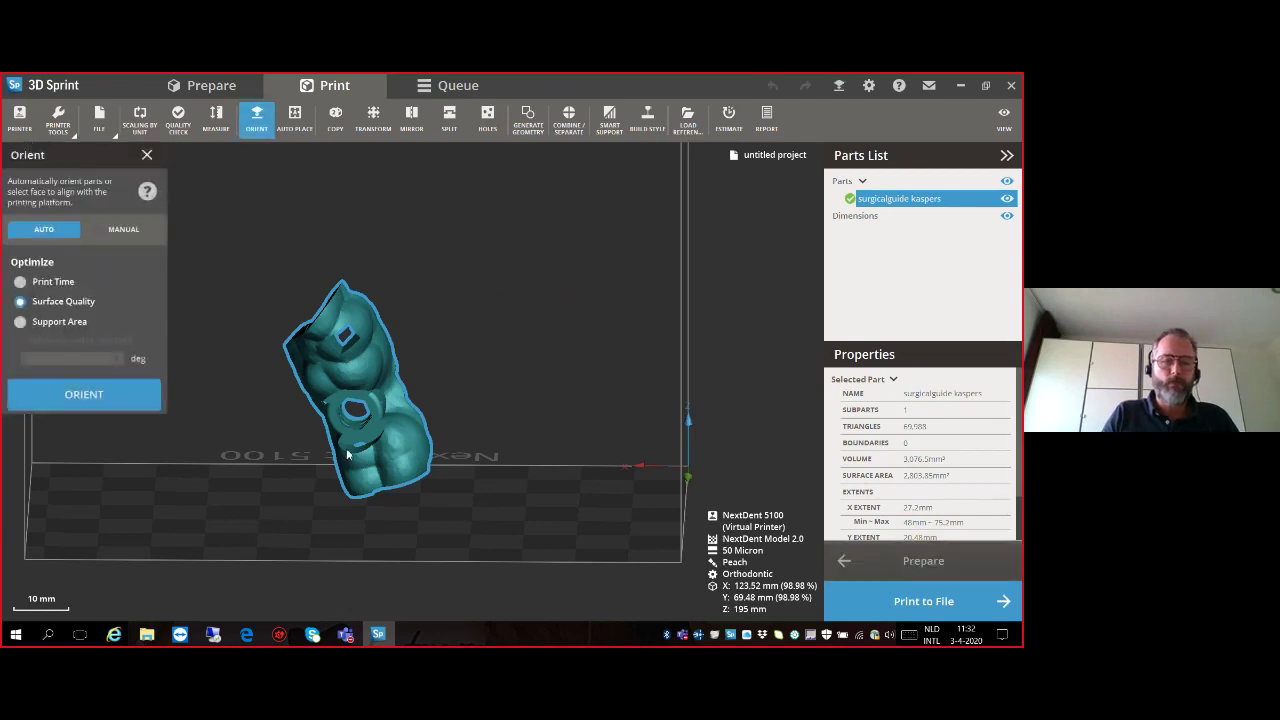
{"action": "scroll", "coordinate": [345, 440], "scroll_direction": "up", "scroll_amount": 5}
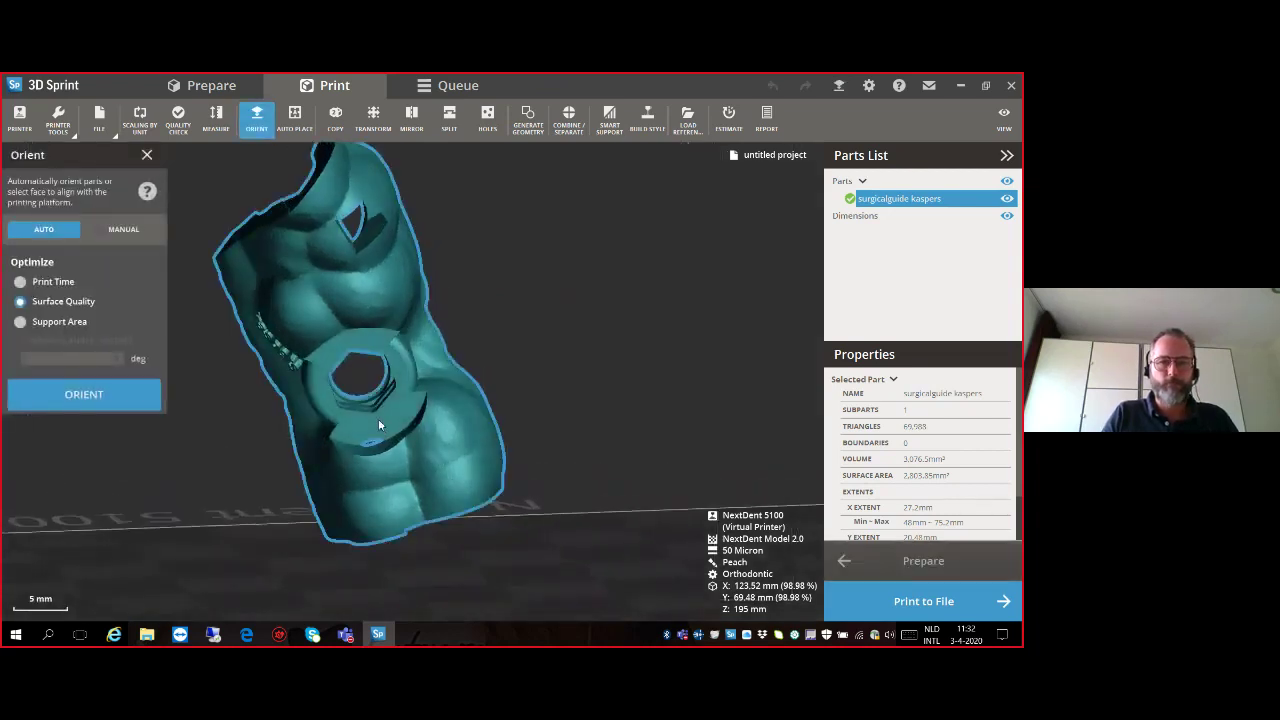
{"action": "left_click", "coordinate": [122, 230]}
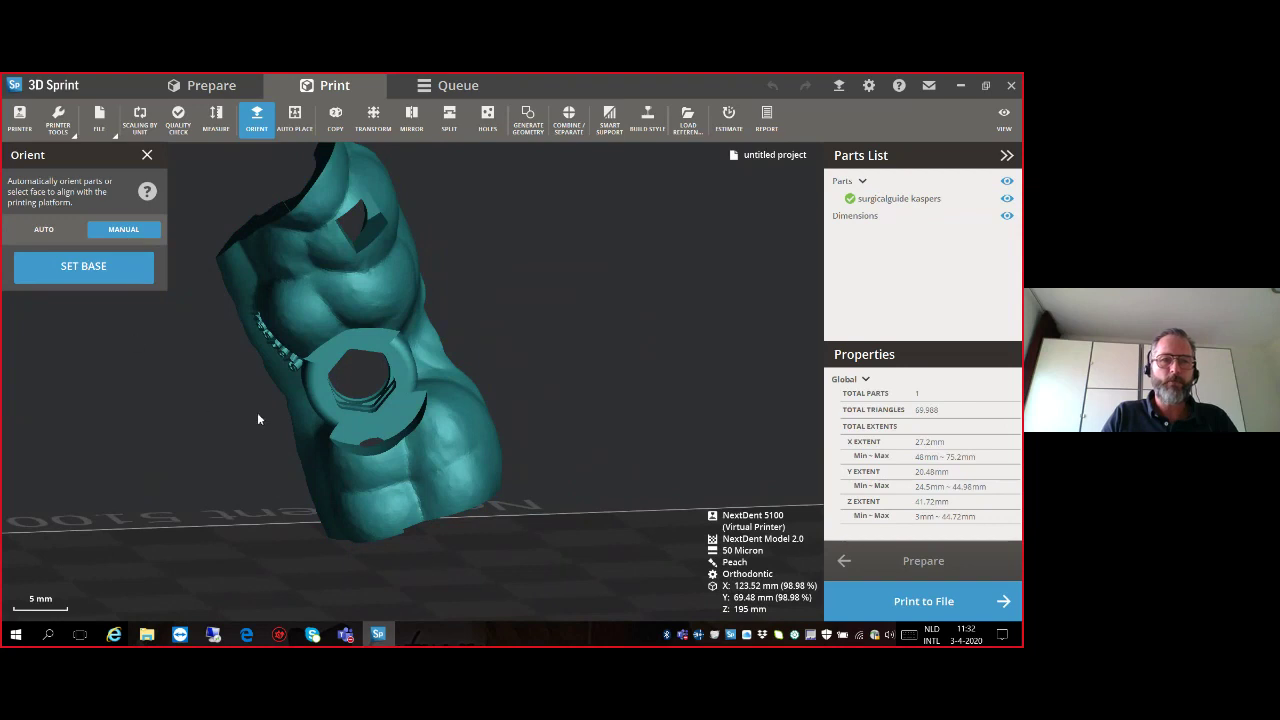
{"action": "left_click", "coordinate": [367, 422]}
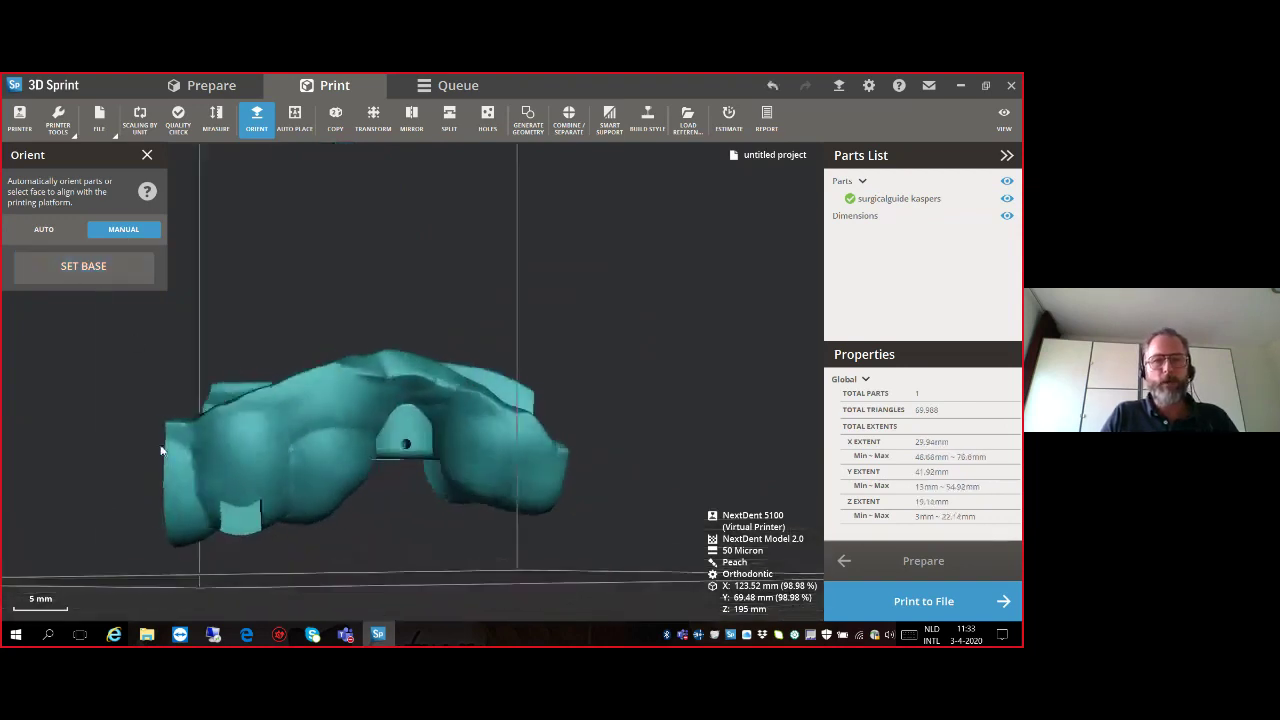
{"action": "right_click_drag", "start_coordinate": [382, 551], "coordinate": [446, 568]}
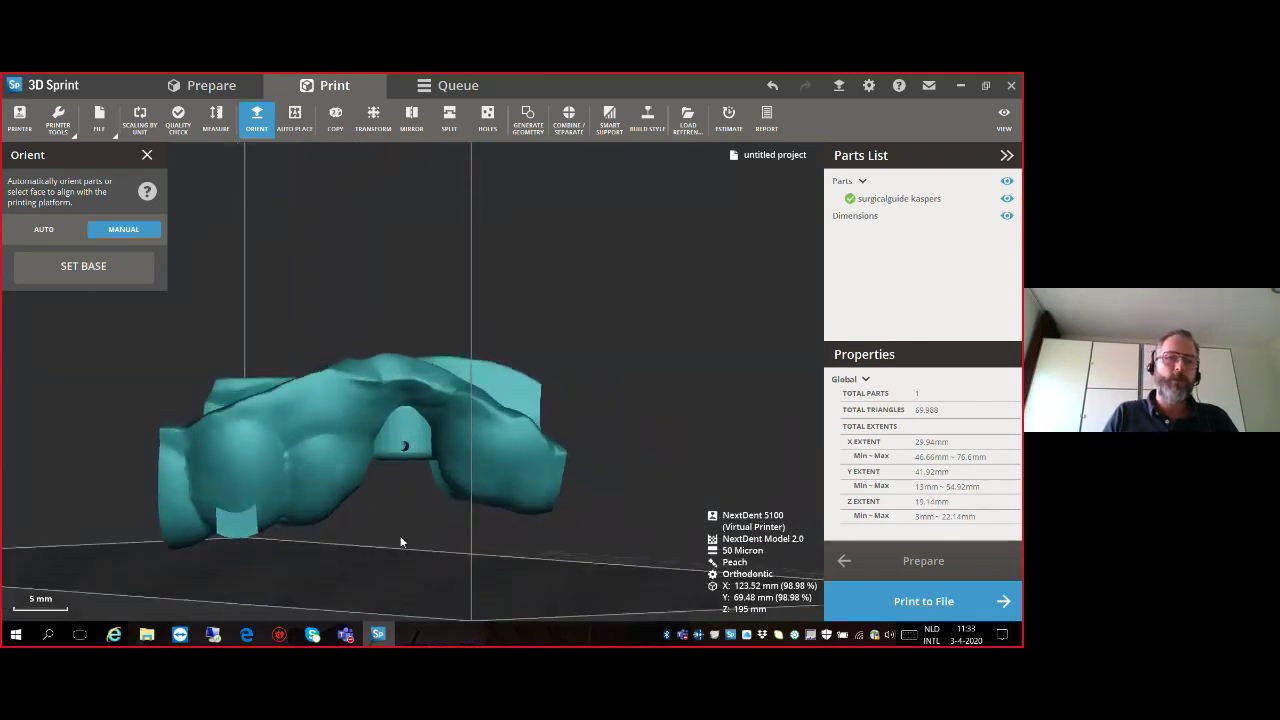
{"action": "left_click", "coordinate": [147, 157]}
Try copying the surgical guide on the platform, view the result from several angles and undo the copy.
{"action": "right_click_drag", "start_coordinate": [160, 180], "coordinate": [297, 486]}
{"action": "left_click", "coordinate": [348, 428]}
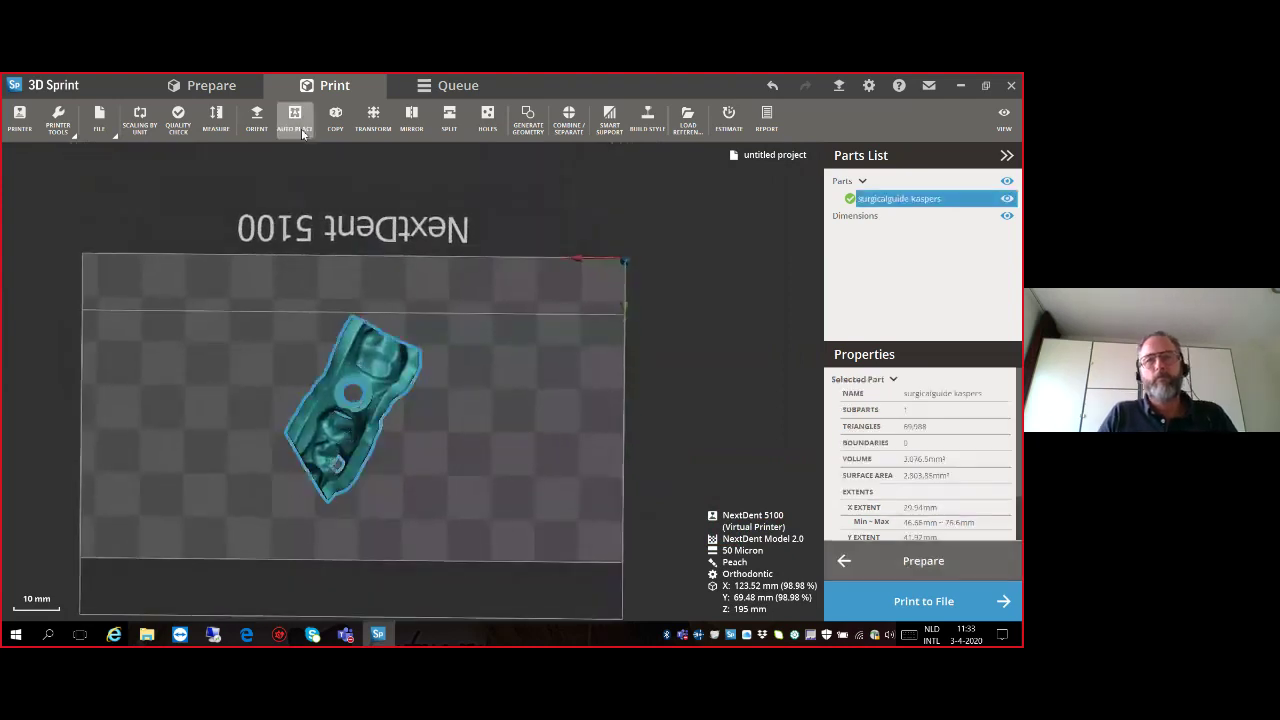
{"action": "left_click", "coordinate": [335, 118]}
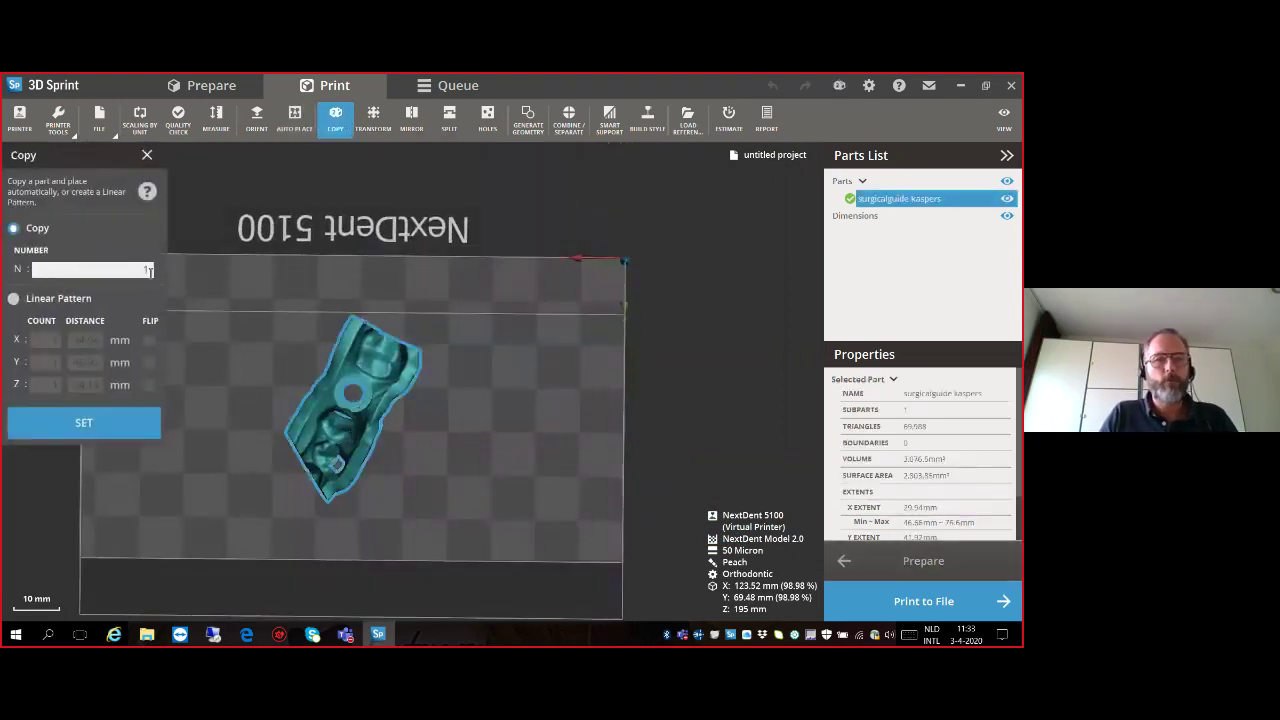
{"action": "left_click", "coordinate": [105, 420]}
{"action": "right_click_drag", "start_coordinate": [365, 418], "coordinate": [414, 246]}
{"action": "right_click_drag", "start_coordinate": [388, 332], "coordinate": [290, 350]}
{"action": "left_click", "coordinate": [773, 86]}
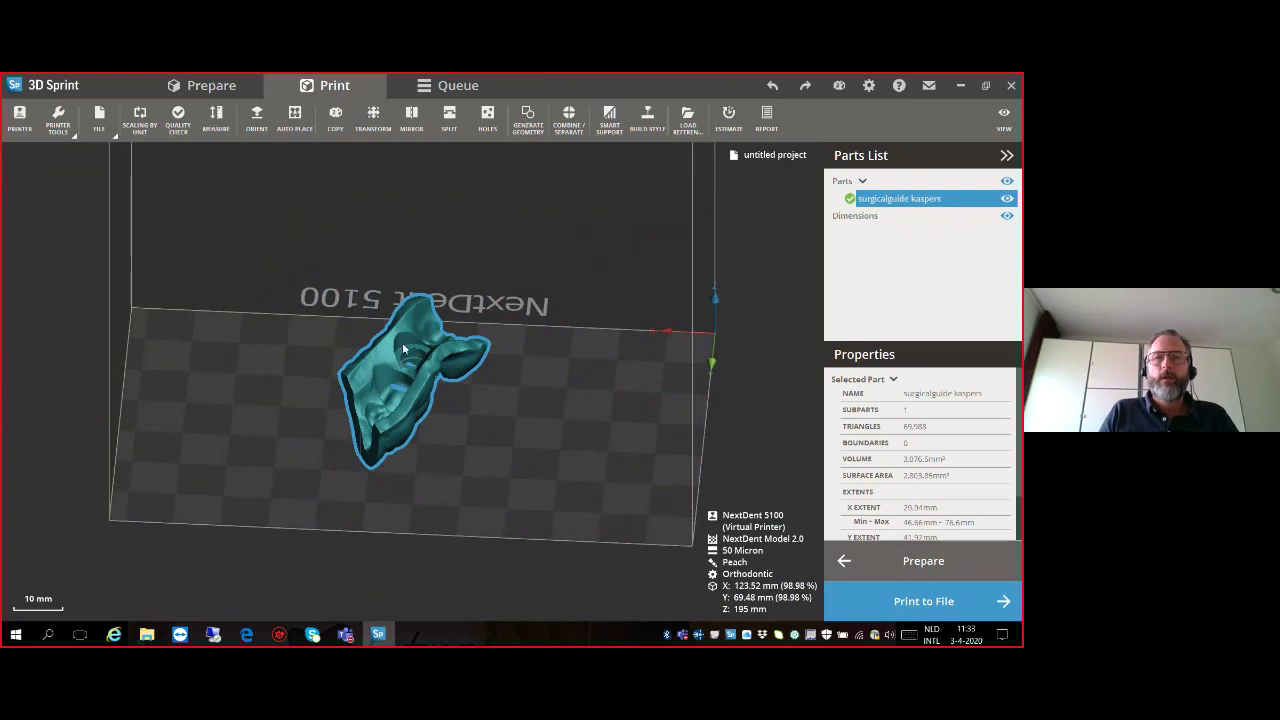
Configure the NextDent 5100 printer with NextDent SG material, Orange shade, 50 Micron print mode and Standard build style.
{"action": "left_click", "coordinate": [609, 118]}
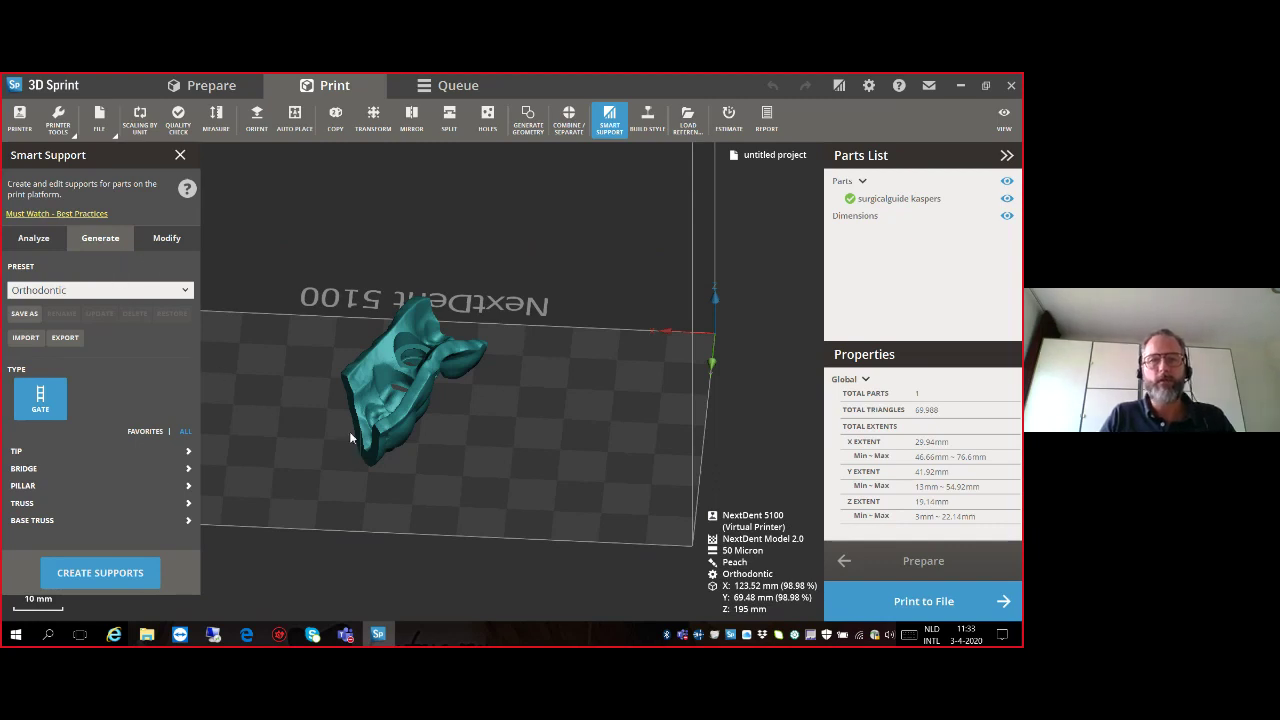
{"action": "left_click", "coordinate": [180, 155]}
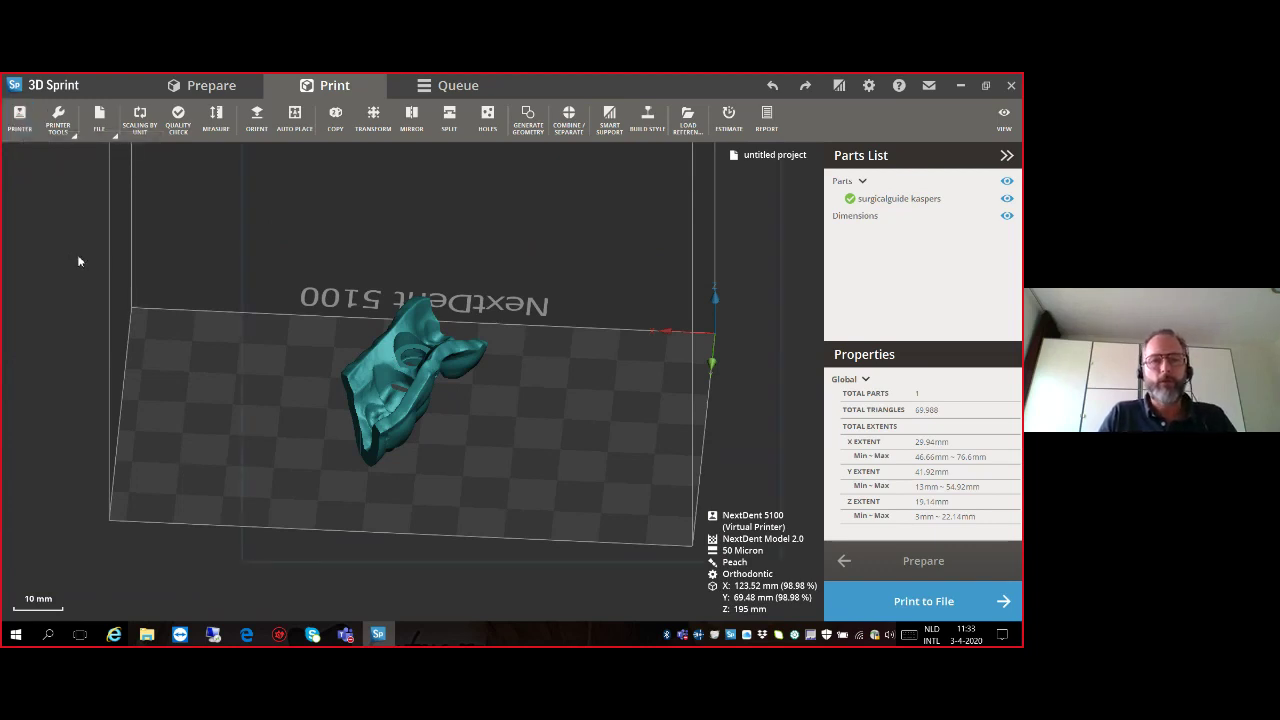
{"action": "left_click", "coordinate": [21, 118]}
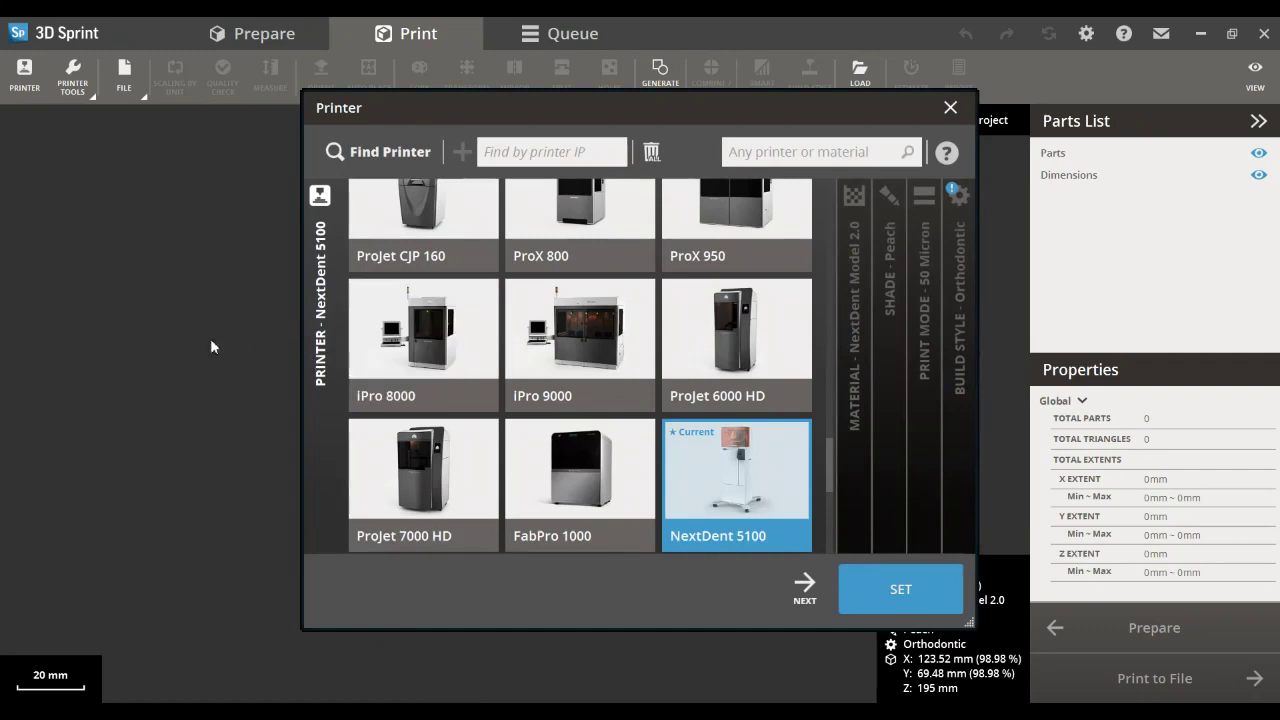
{"action": "left_click", "coordinate": [790, 586]}
{"action": "scroll", "coordinate": [611, 420], "scroll_direction": "down", "scroll_amount": 1}
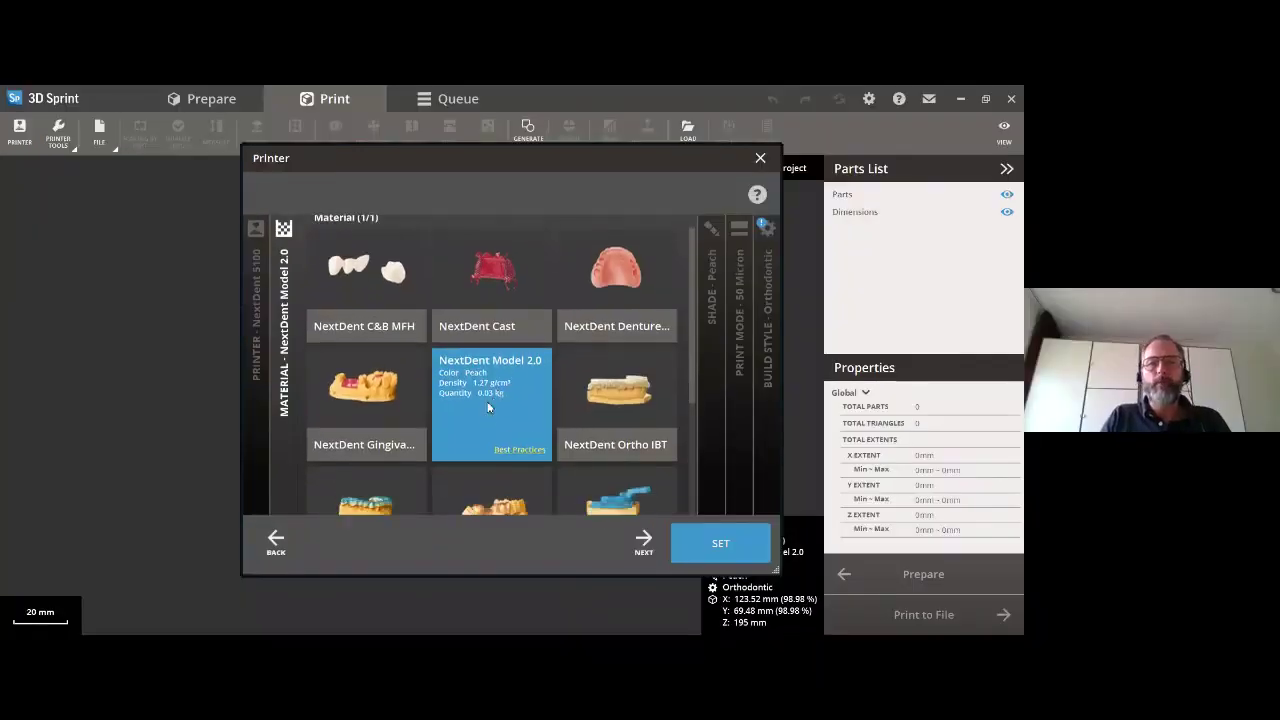
{"action": "left_click", "coordinate": [475, 488]}
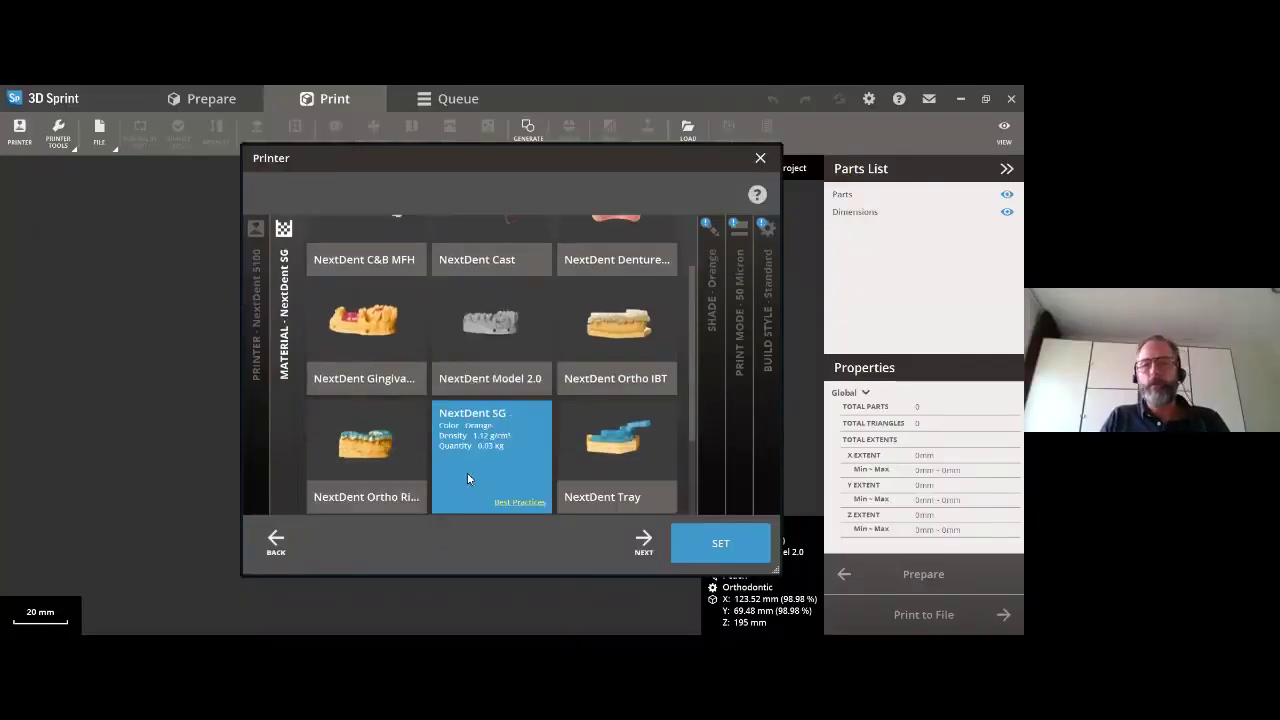
{"action": "left_click", "coordinate": [645, 542]}
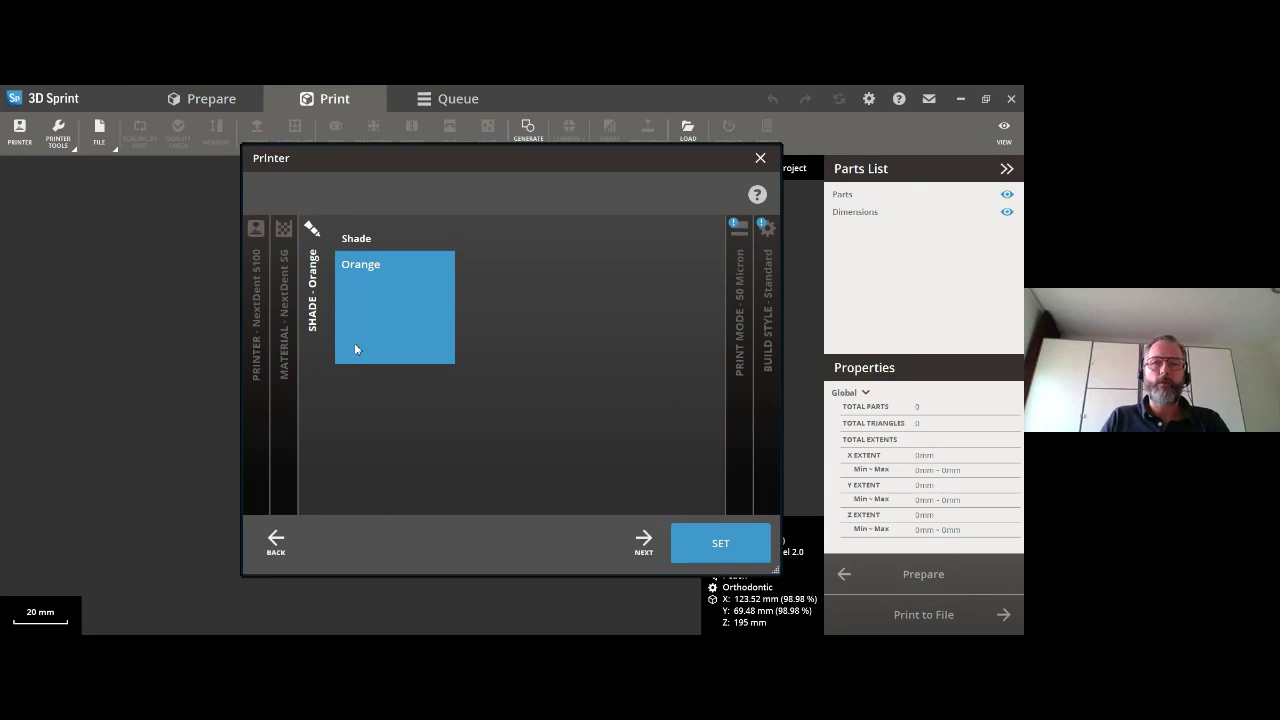
{"action": "left_click", "coordinate": [640, 547]}
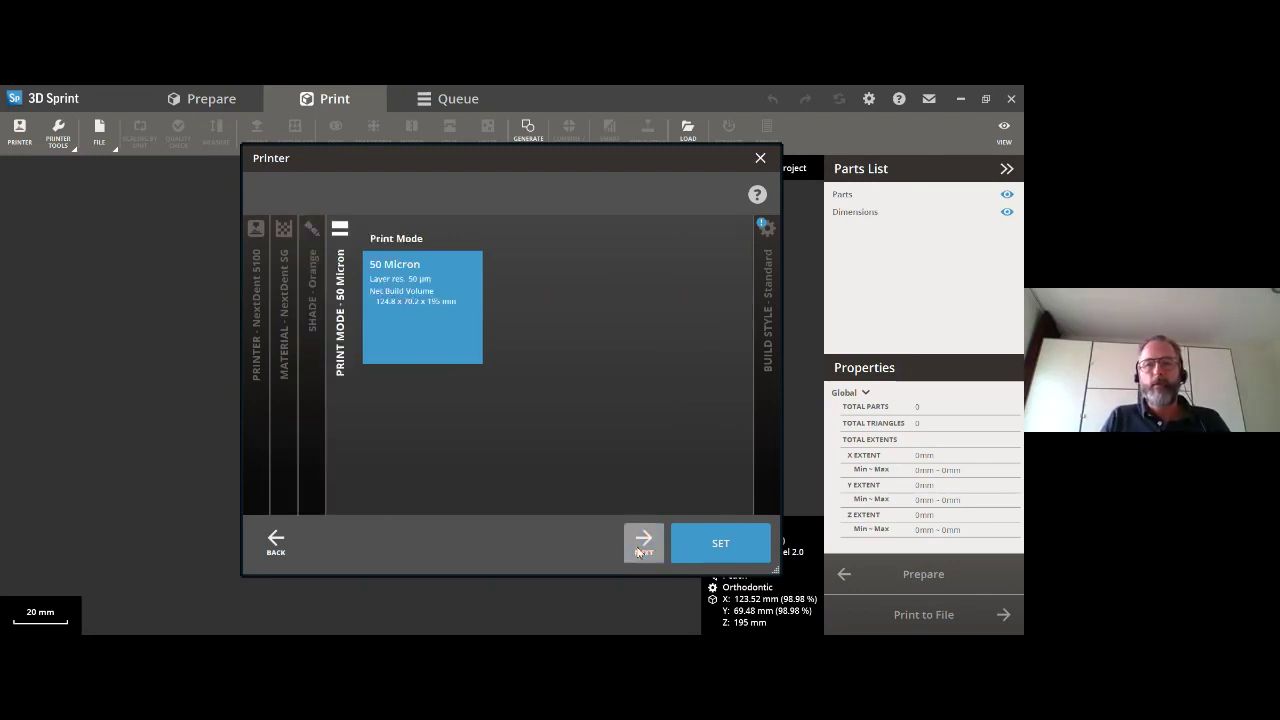
{"action": "left_click", "coordinate": [640, 547]}
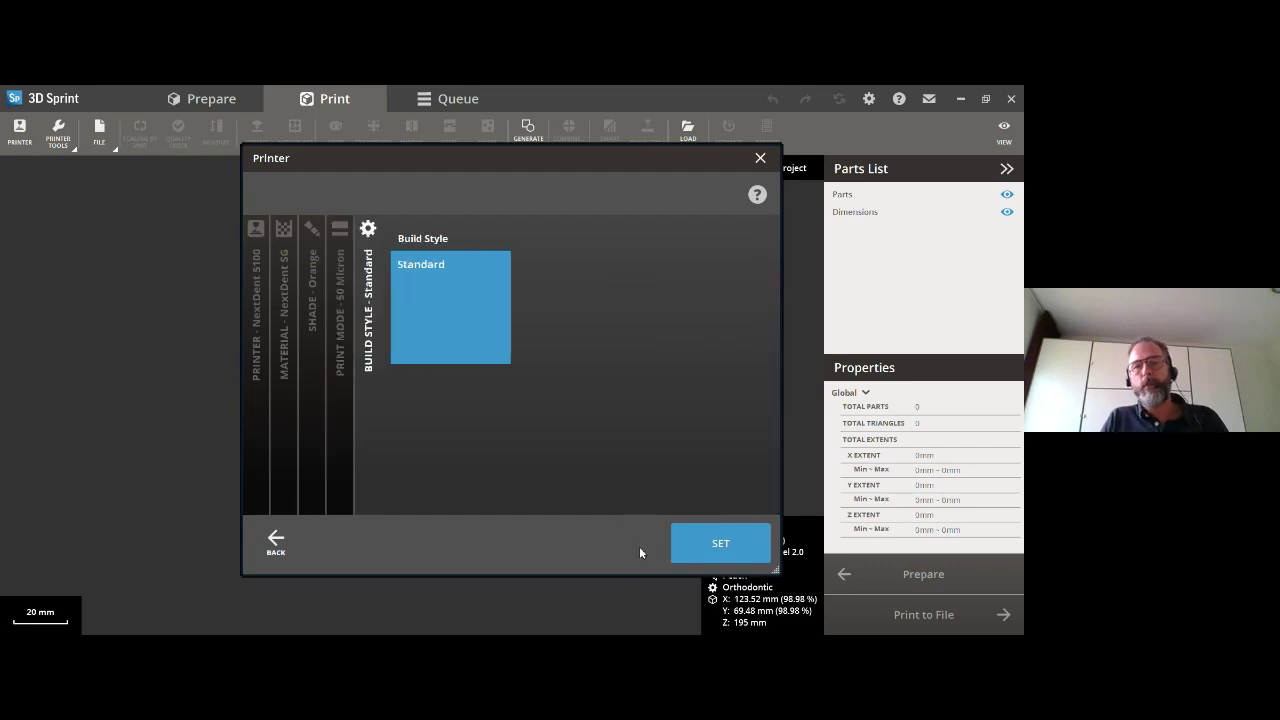
{"action": "left_click", "coordinate": [710, 548]}
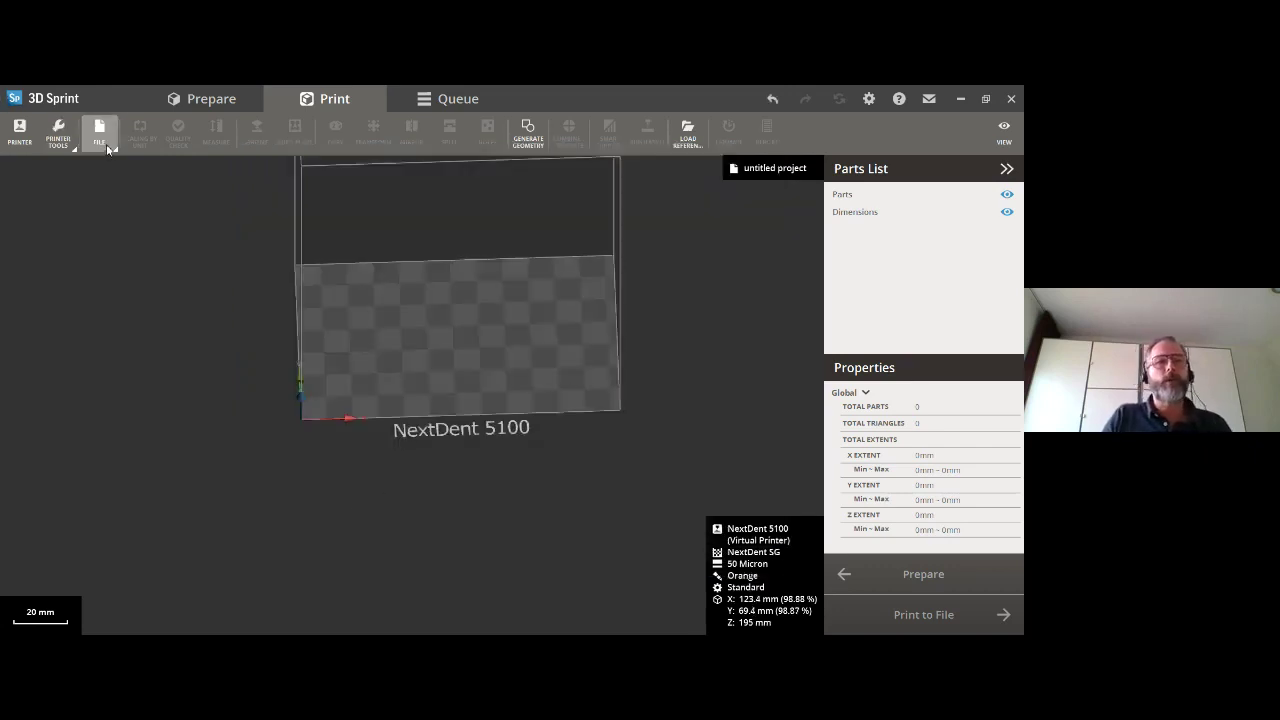
Import the surgical guide STL file from the webinar folder and auto-place it on the build platform.
{"action": "left_click", "coordinate": [100, 135]}
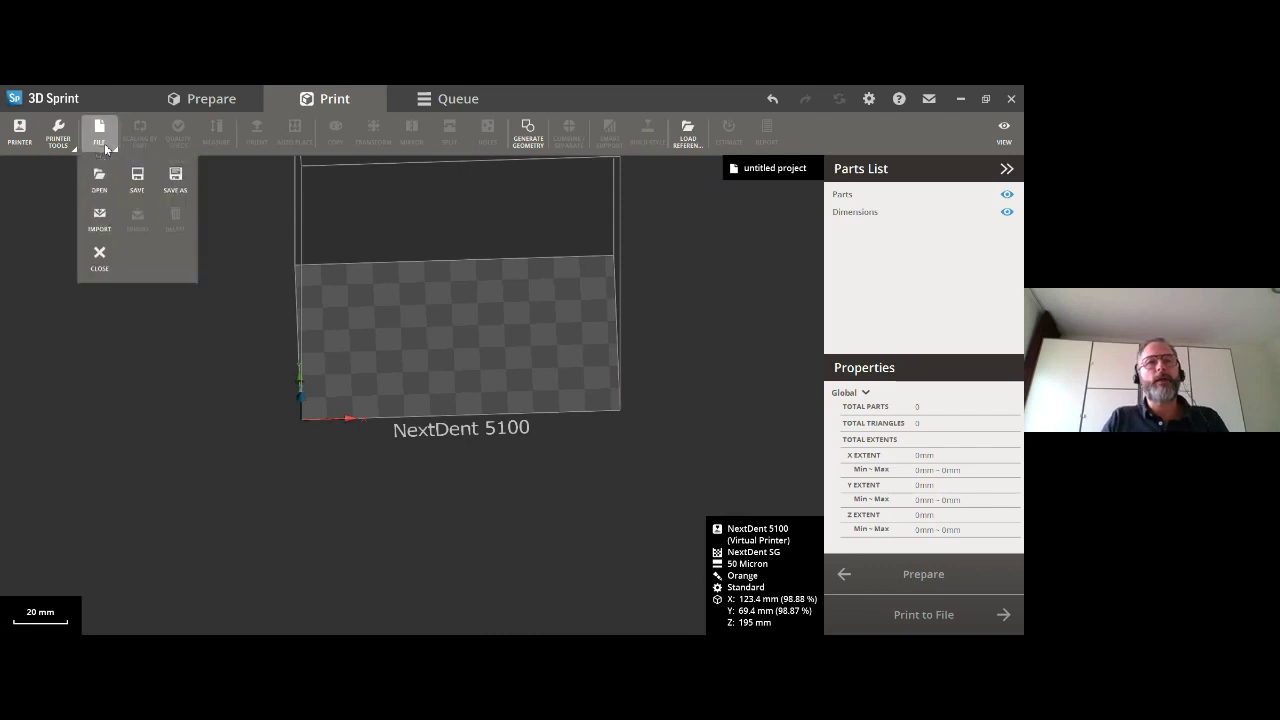
{"action": "left_click", "coordinate": [99, 218]}
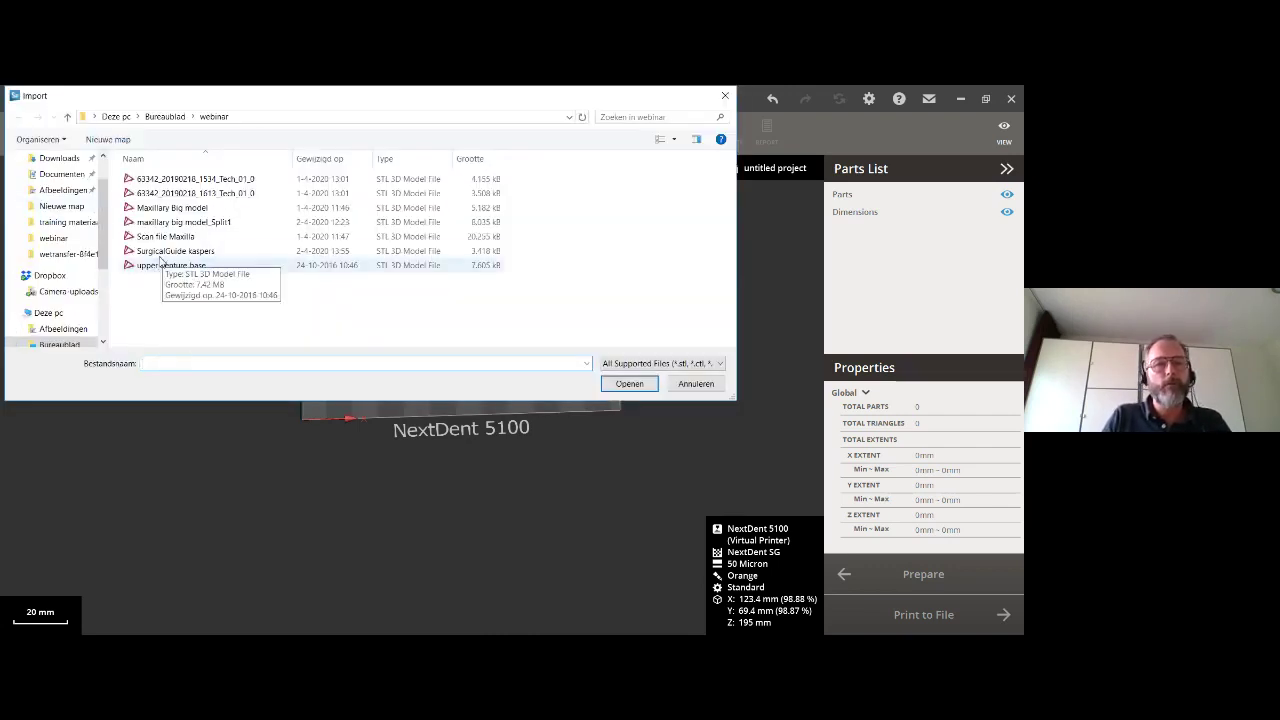
{"action": "left_click", "coordinate": [165, 251]}
{"action": "left_click", "coordinate": [628, 387]}
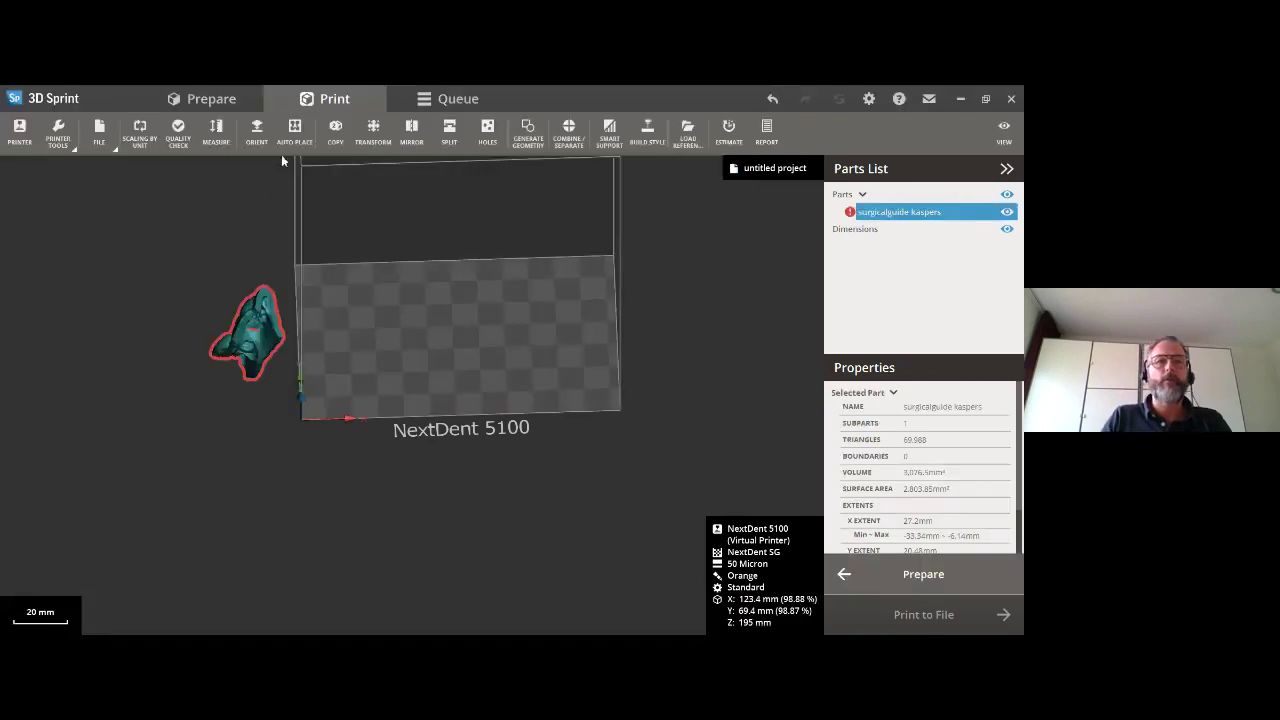
{"action": "left_click", "coordinate": [292, 130]}
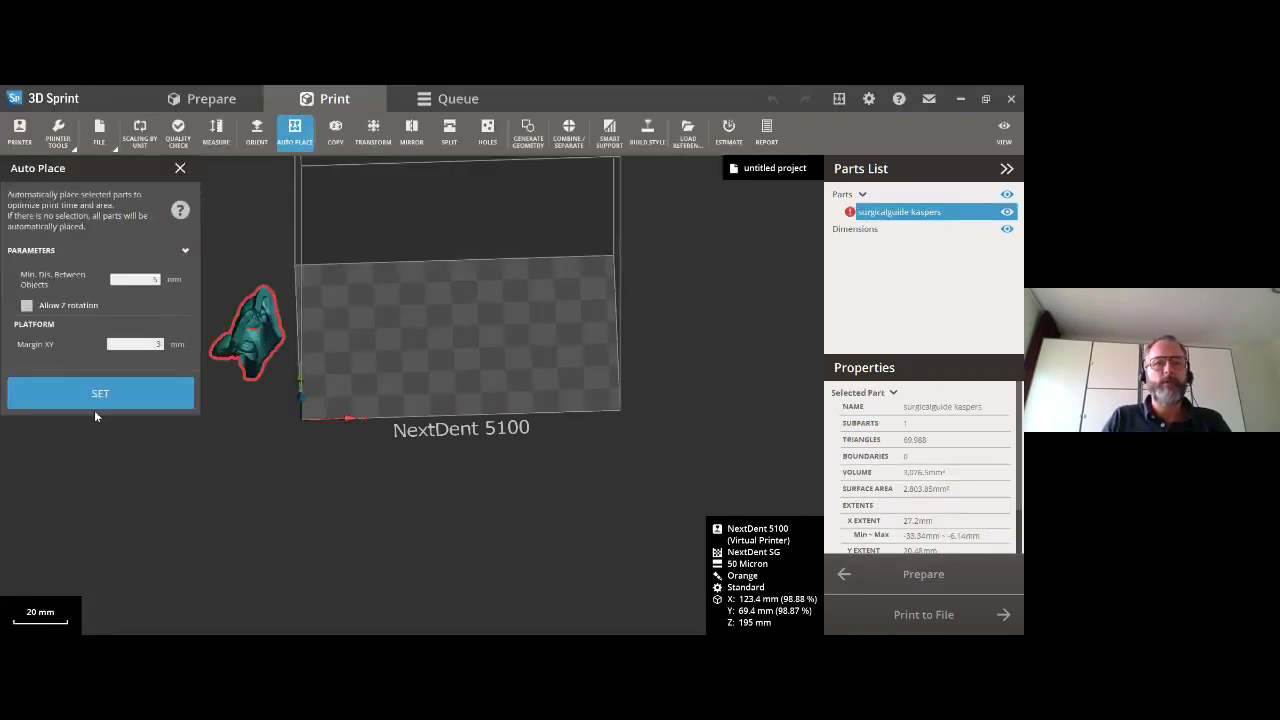
{"action": "left_click", "coordinate": [96, 398]}
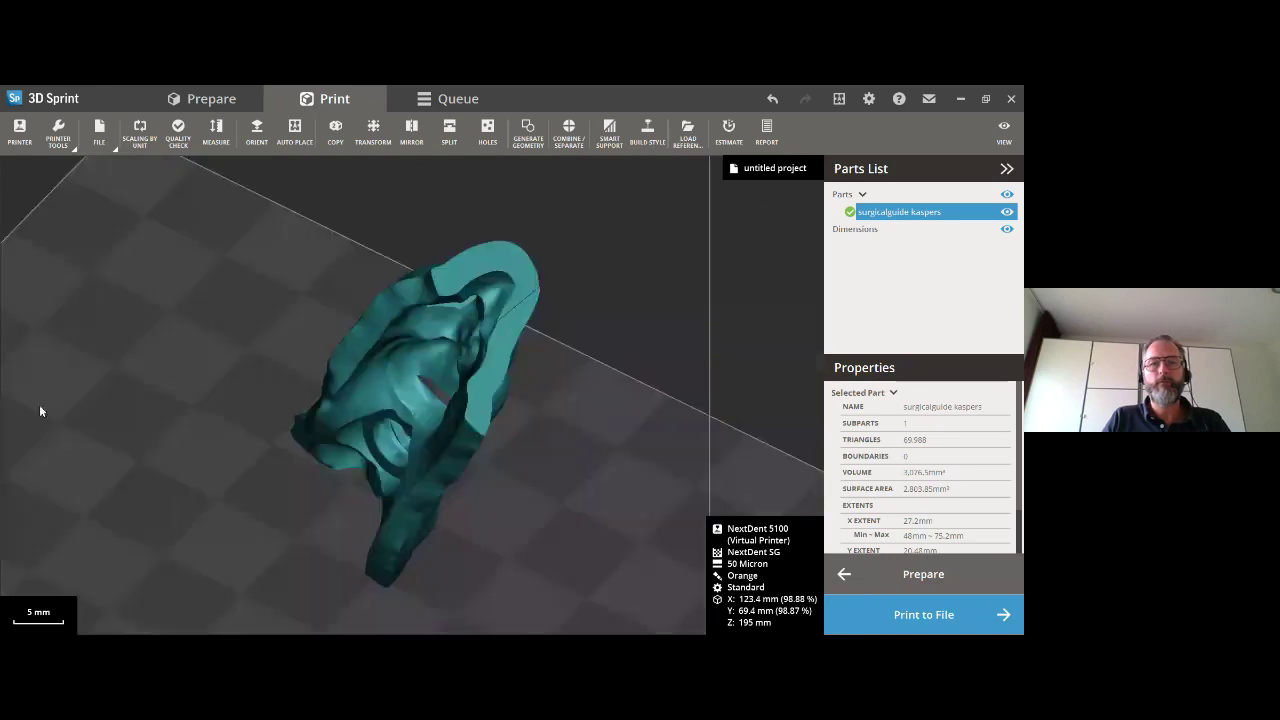
Manually orient the surgical guide by setting the flat ring face around its large round hole as the base.
{"action": "right_click_drag", "start_coordinate": [39, 404], "coordinate": [405, 353]}
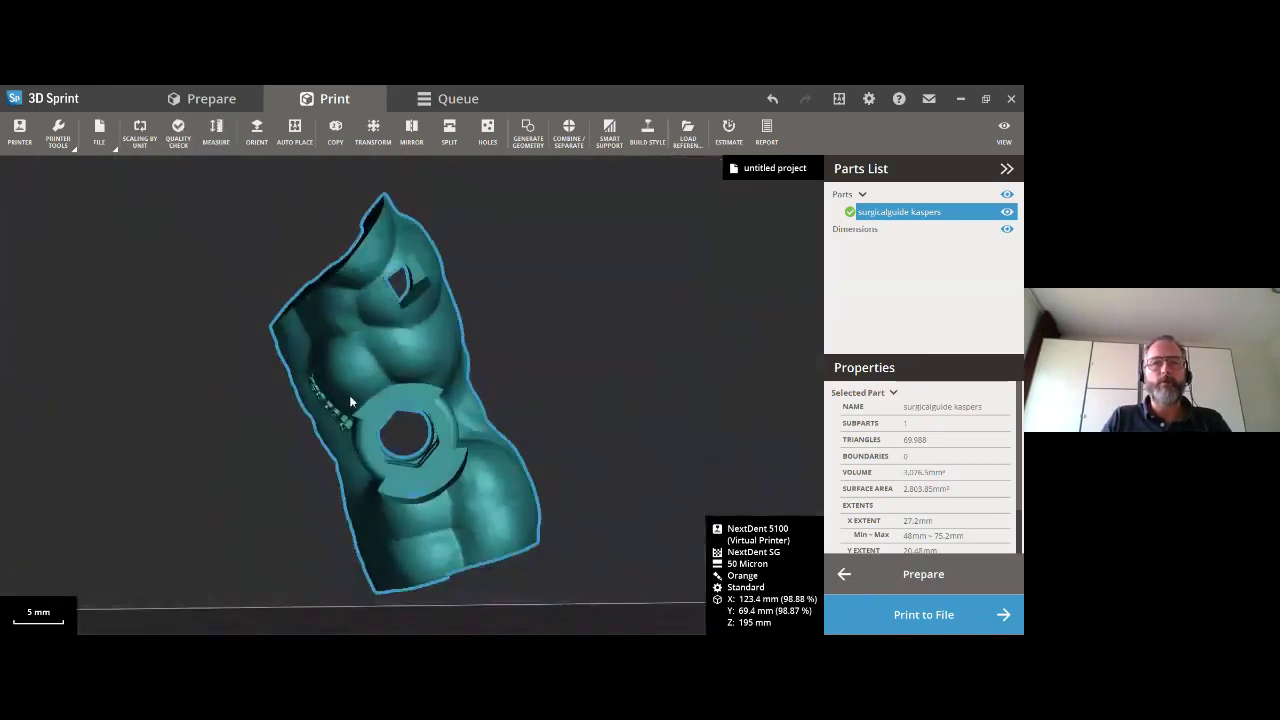
{"action": "left_click", "coordinate": [256, 130]}
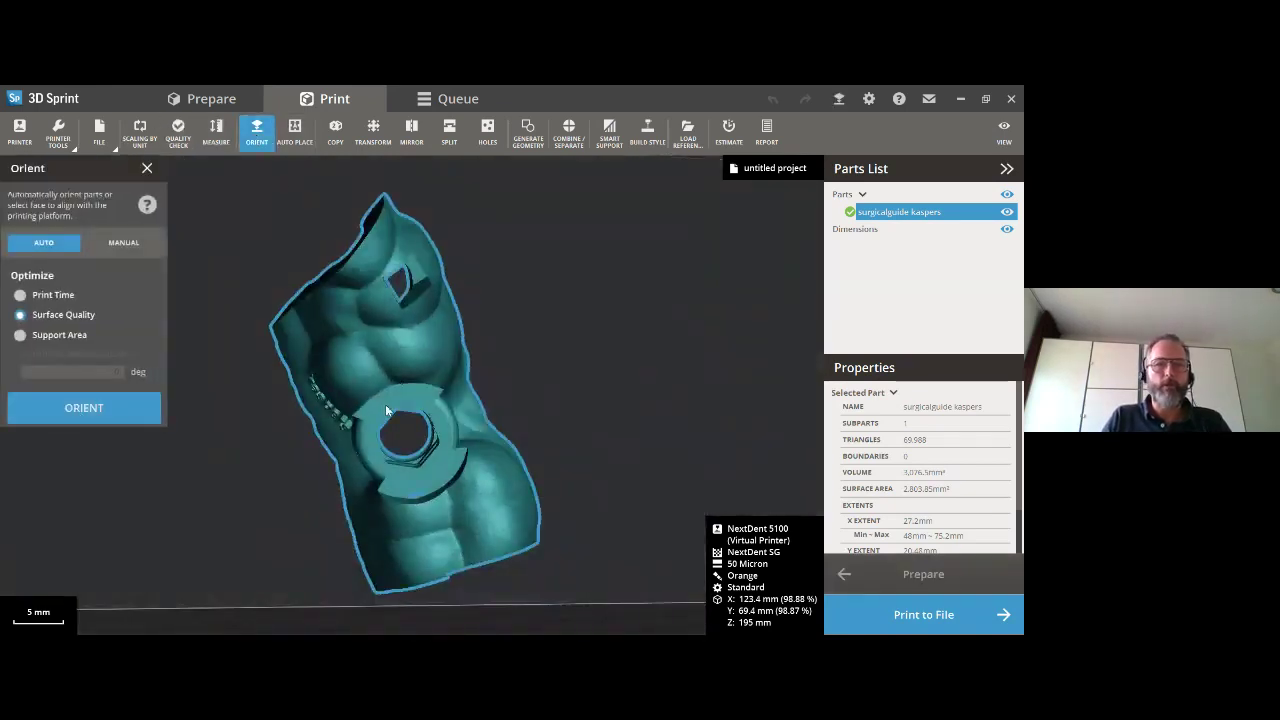
{"action": "left_click", "coordinate": [123, 242]}
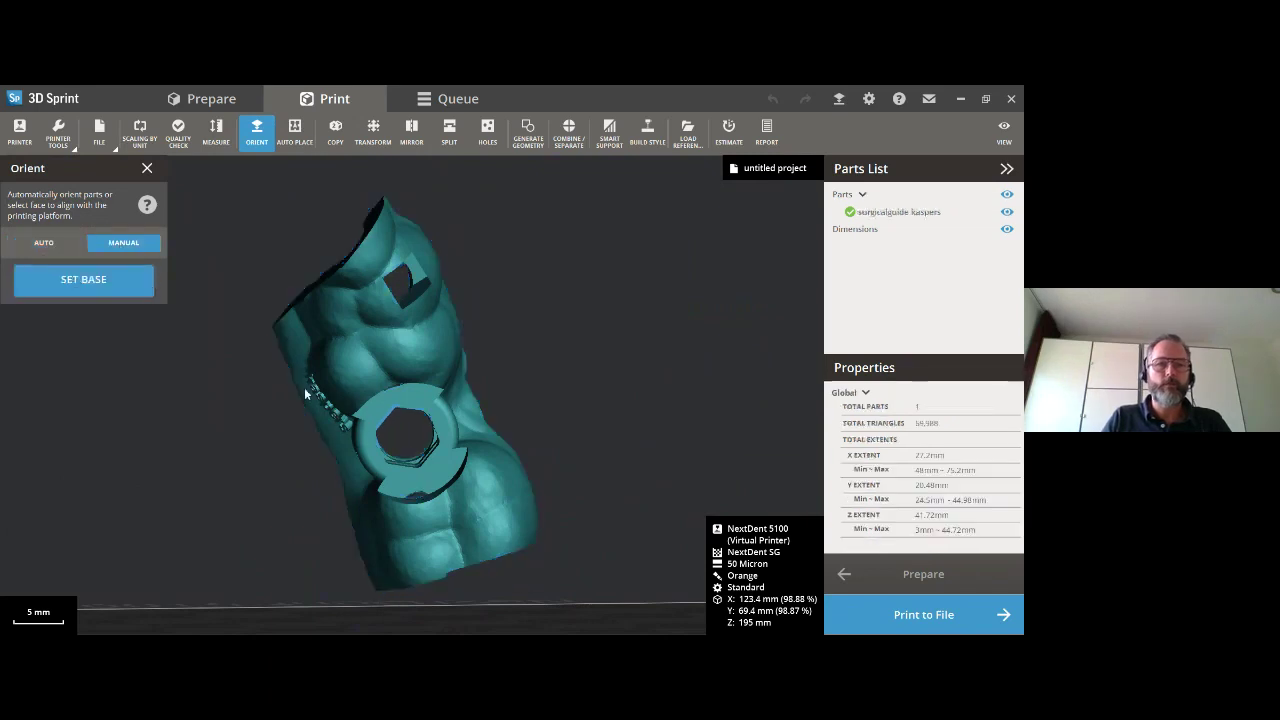
{"action": "left_click", "coordinate": [384, 412]}
{"action": "left_click", "coordinate": [147, 168]}
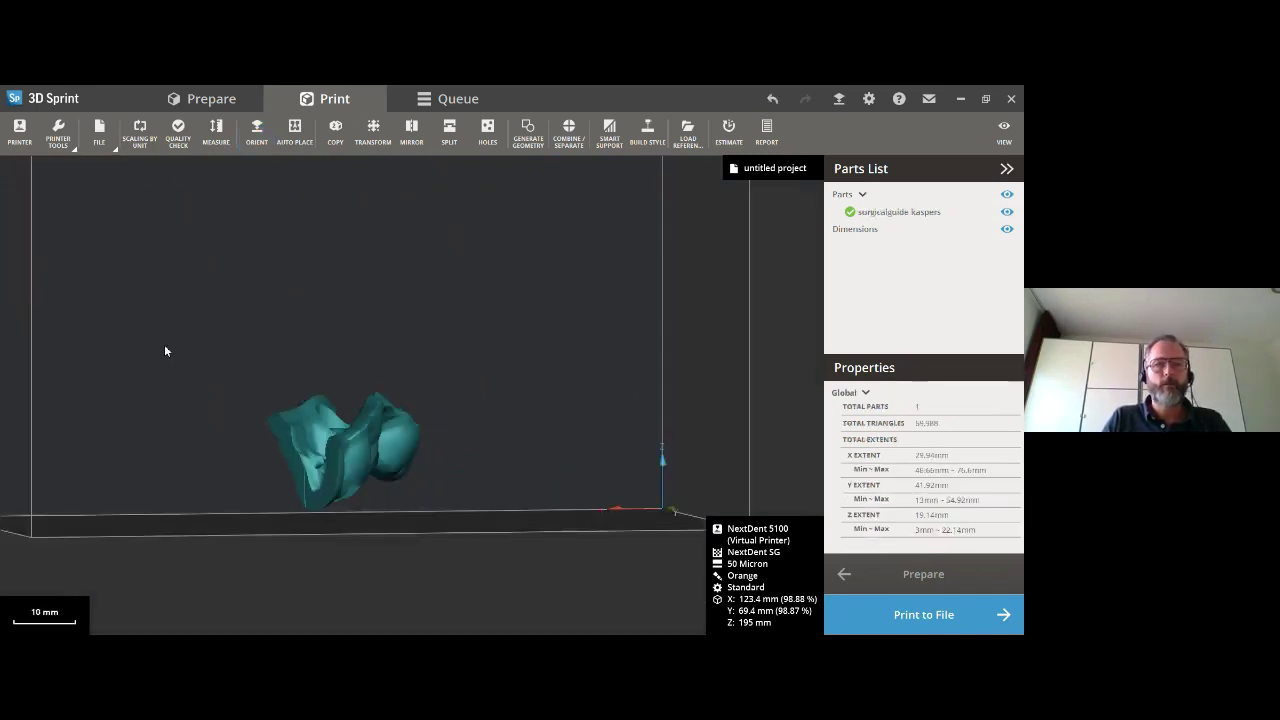
Select the surgical guide with the Transform tool and nudge it slightly across the build platform.
{"action": "right_click_drag", "start_coordinate": [166, 351], "coordinate": [253, 441]}
{"action": "right_click_drag", "start_coordinate": [381, 529], "coordinate": [339, 354]}
{"action": "left_click", "coordinate": [340, 440]}
{"action": "left_click", "coordinate": [373, 130]}
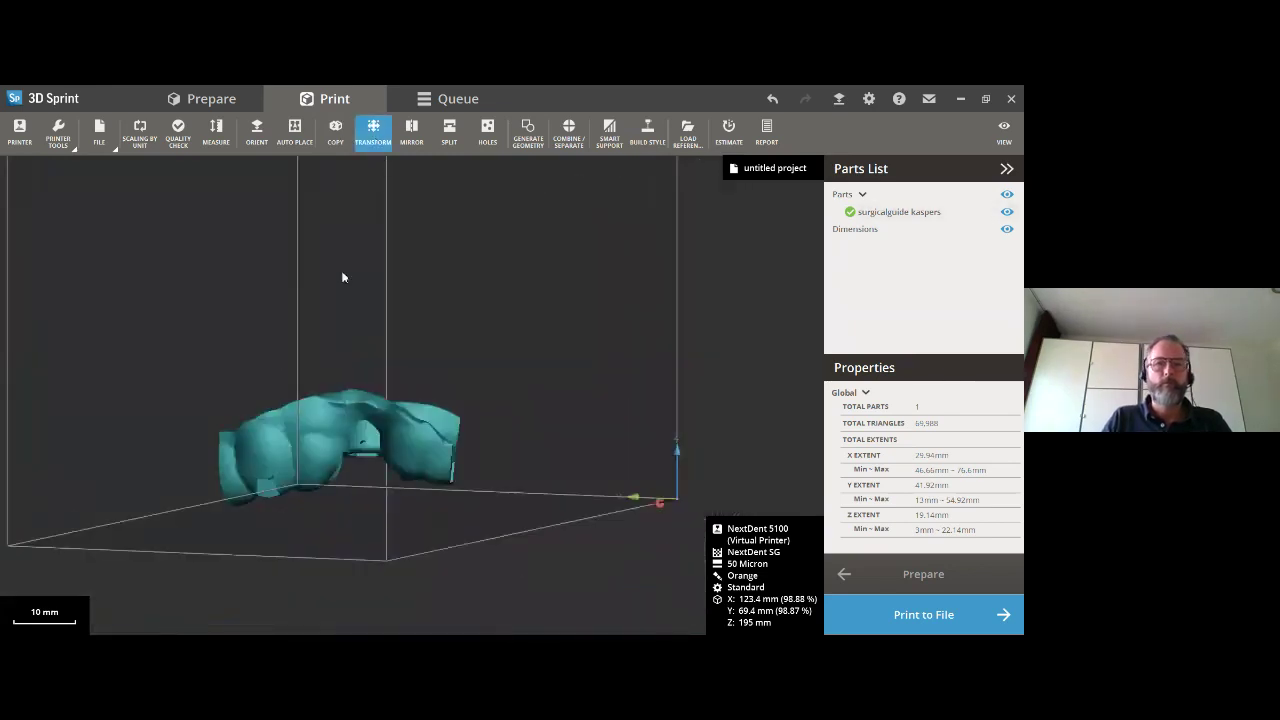
{"action": "right_click_drag", "start_coordinate": [362, 432], "coordinate": [366, 298]}
{"action": "left_click", "coordinate": [400, 457]}
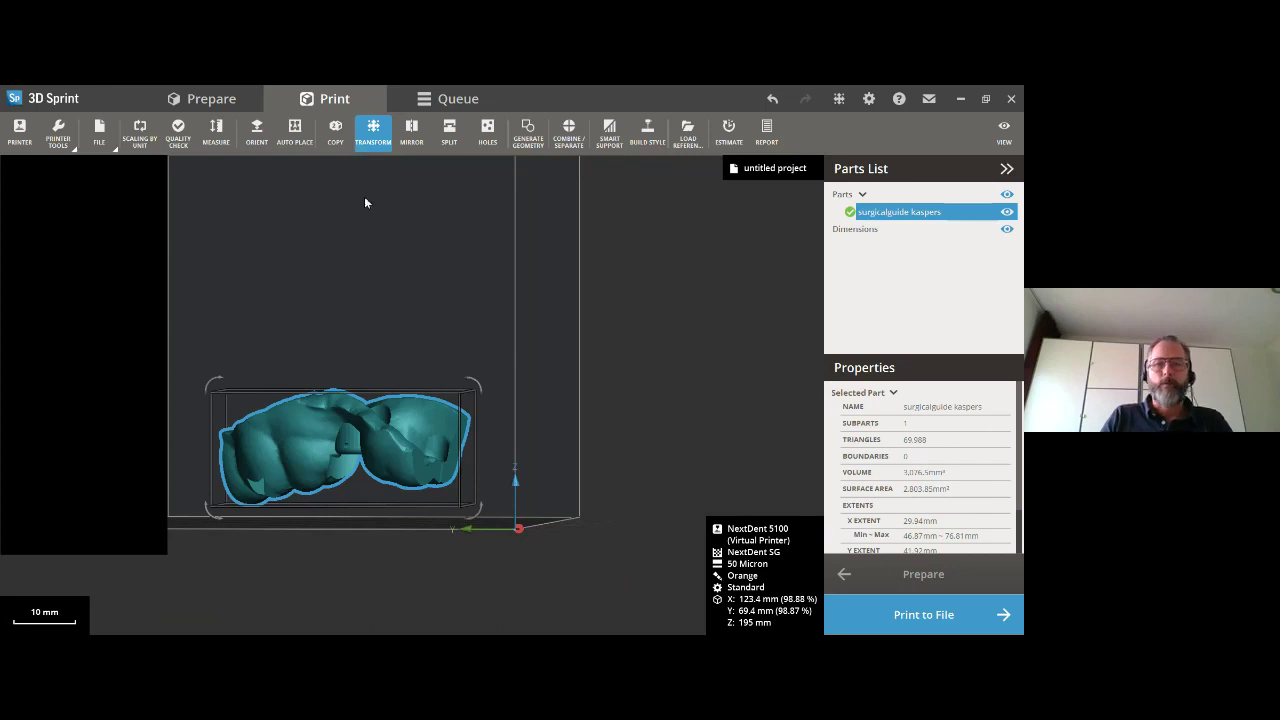
Generate Gate-type smart supports for the surgical guide using the General preset.
{"action": "left_click", "coordinate": [609, 133]}
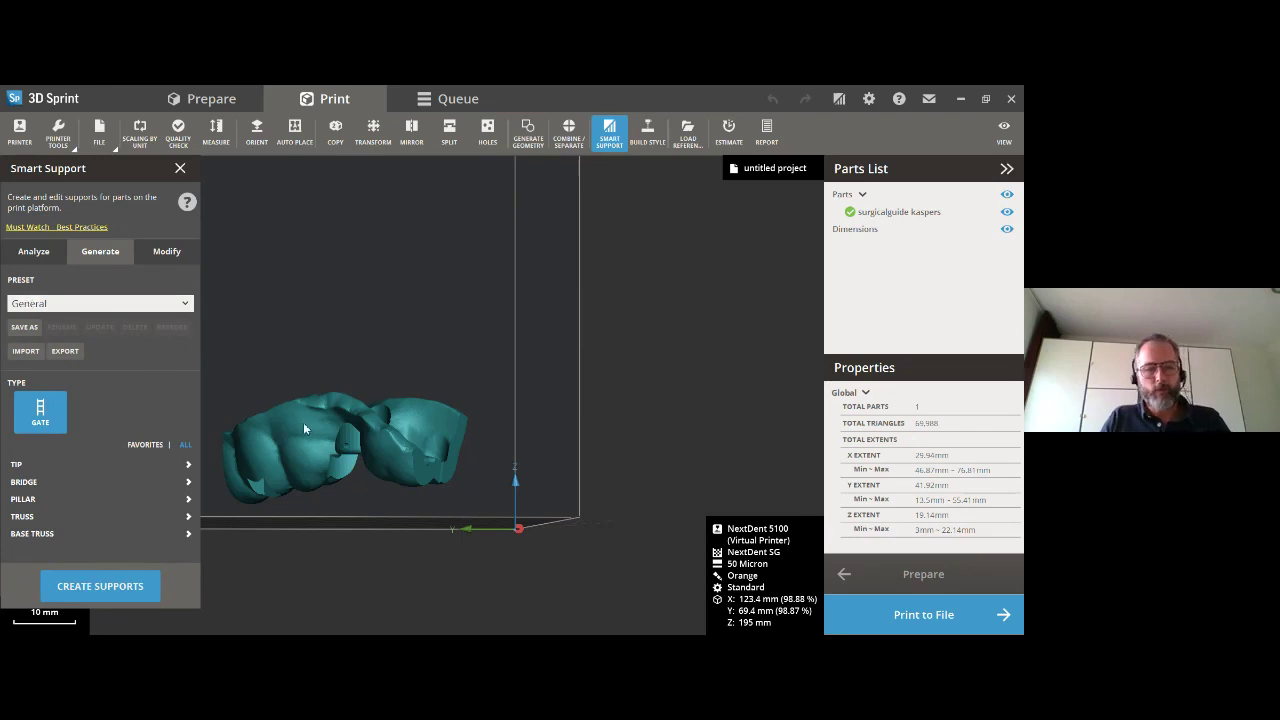
{"action": "middle_click_drag", "start_coordinate": [273, 429], "coordinate": [400, 428]}
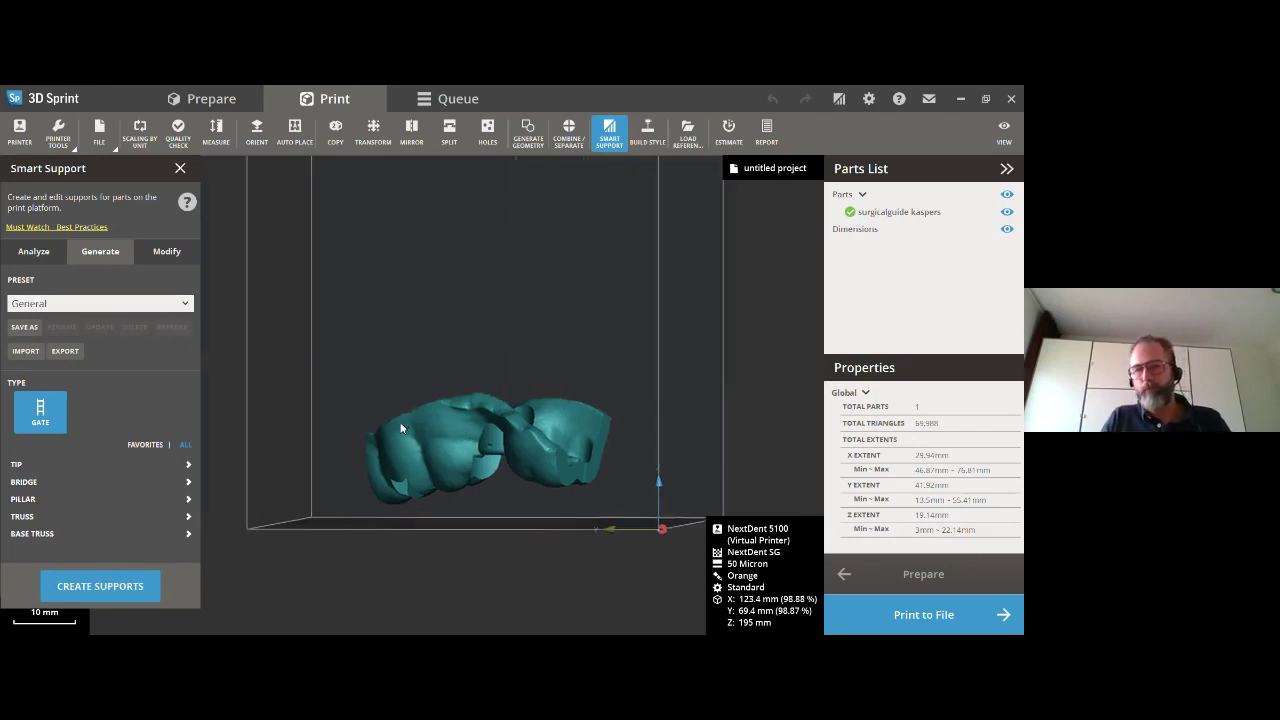
{"action": "right_click_drag", "start_coordinate": [401, 428], "coordinate": [480, 440]}
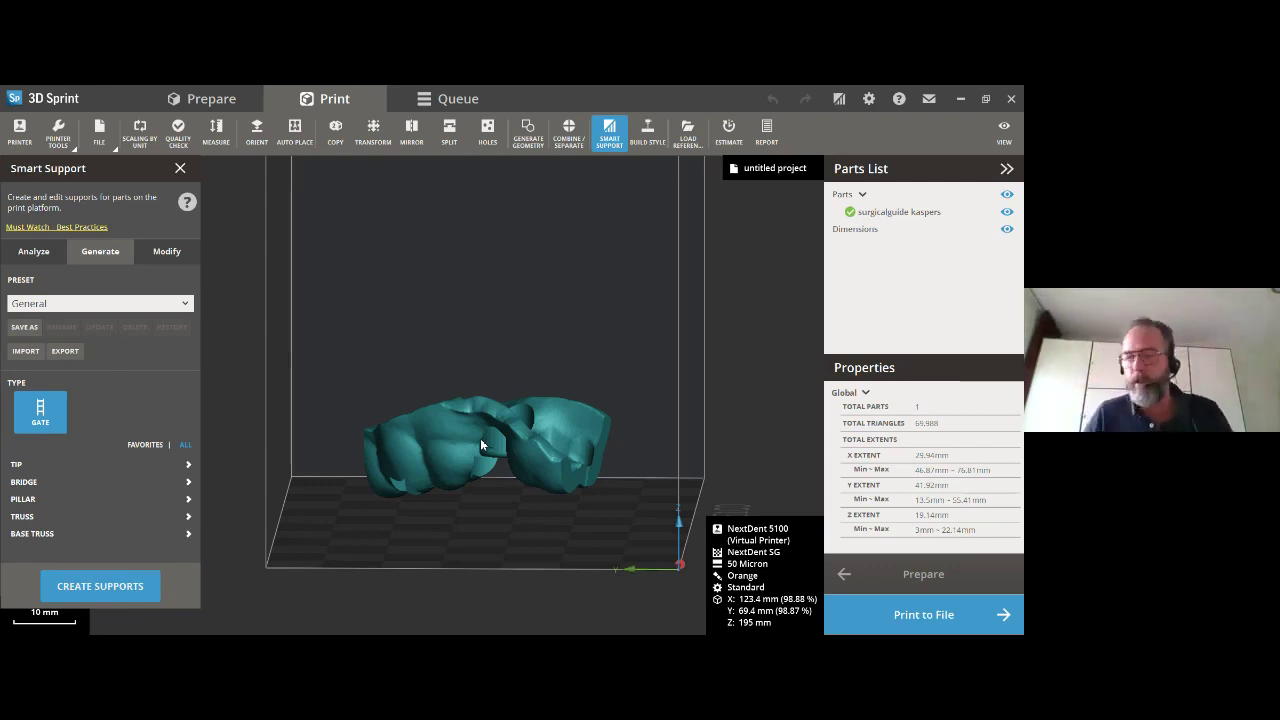
{"action": "mouse_move", "coordinate": [443, 478]}
{"action": "right_mouse_down"}
{"action": "mouse_move", "coordinate": [531, 476]}
{"action": "mouse_move", "coordinate": [523, 452]}
{"action": "mouse_move", "coordinate": [503, 479]}
{"action": "mouse_move", "coordinate": [517, 488]}
{"action": "mouse_move", "coordinate": [375, 469]}
{"action": "mouse_move", "coordinate": [543, 470]}
{"action": "mouse_move", "coordinate": [454, 470]}
{"action": "mouse_move", "coordinate": [466, 467]}
{"action": "right_mouse_up"}
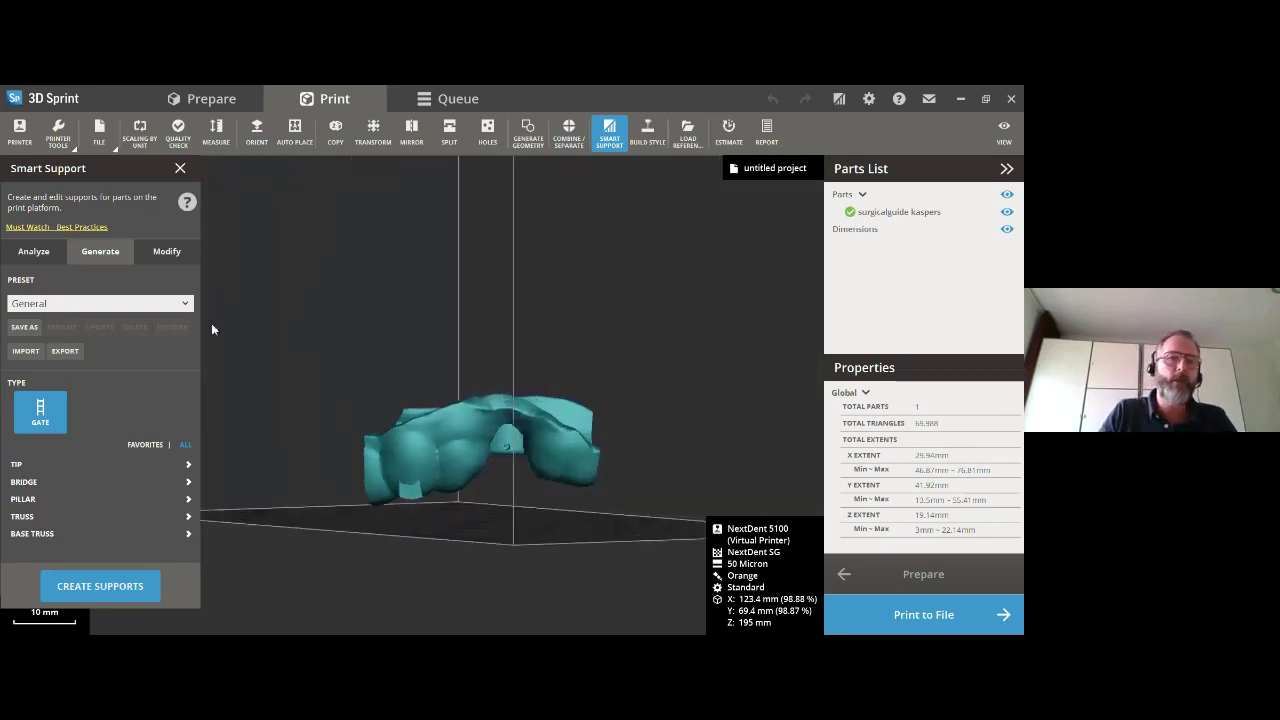
{"action": "left_click", "coordinate": [160, 303]}
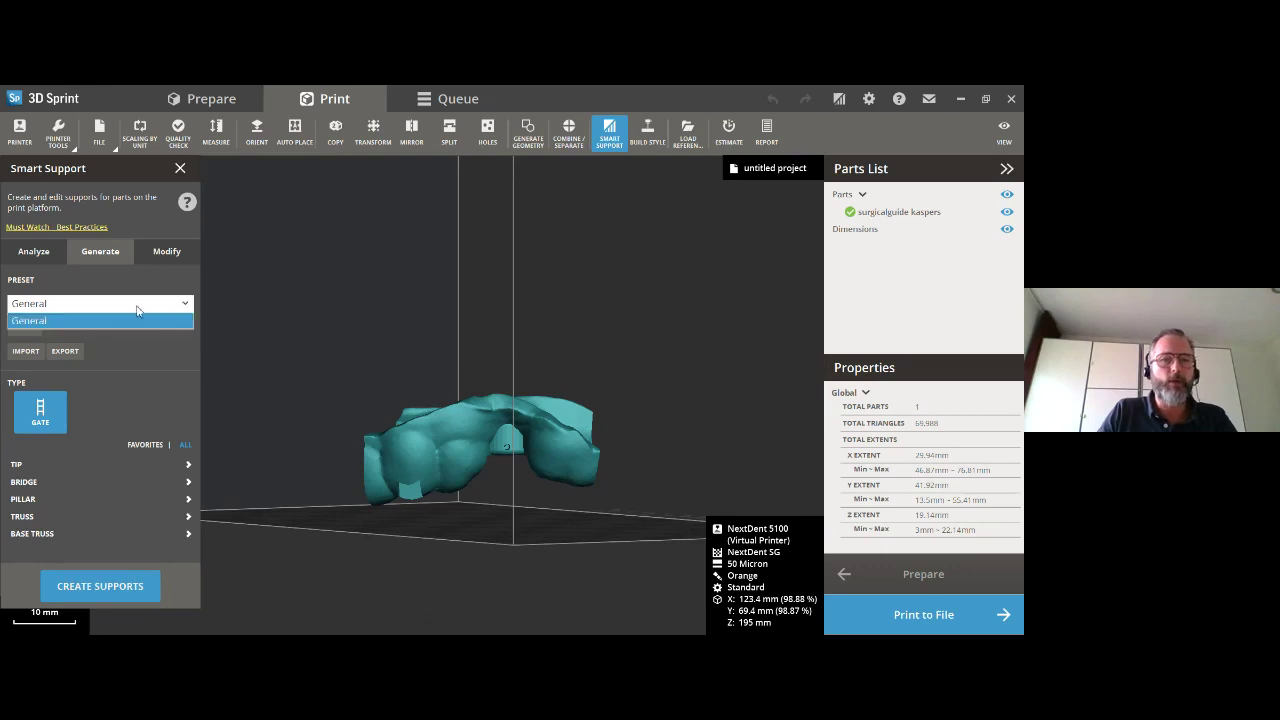
{"action": "left_click", "coordinate": [170, 320]}
{"action": "mouse_move", "coordinate": [471, 451]}
{"action": "right_mouse_down"}
{"action": "mouse_move", "coordinate": [460, 449]}
{"action": "mouse_move", "coordinate": [474, 451]}
{"action": "mouse_move", "coordinate": [466, 366]}
{"action": "mouse_move", "coordinate": [458, 439]}
{"action": "mouse_move", "coordinate": [449, 349]}
{"action": "mouse_move", "coordinate": [475, 446]}
{"action": "right_mouse_up"}
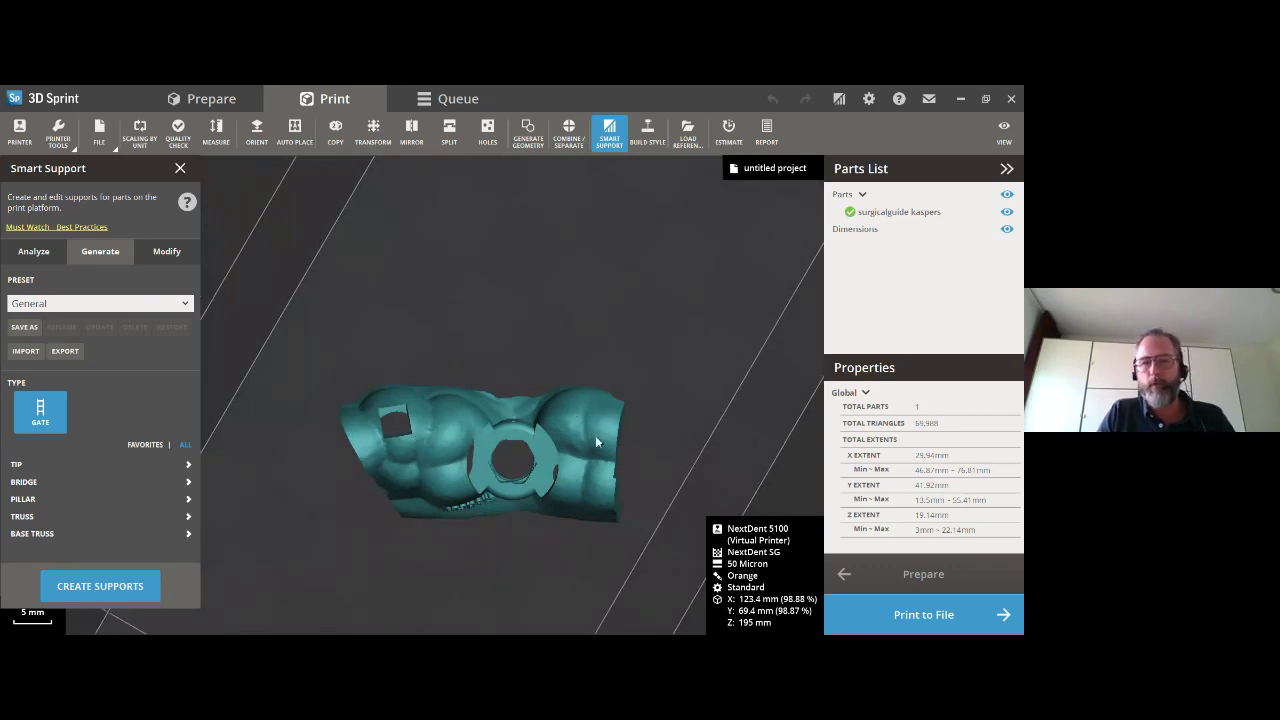
{"action": "scroll", "coordinate": [540, 412], "scroll_direction": "down", "scroll_amount": 3}
{"action": "right_click_drag", "start_coordinate": [540, 412], "coordinate": [385, 463]}
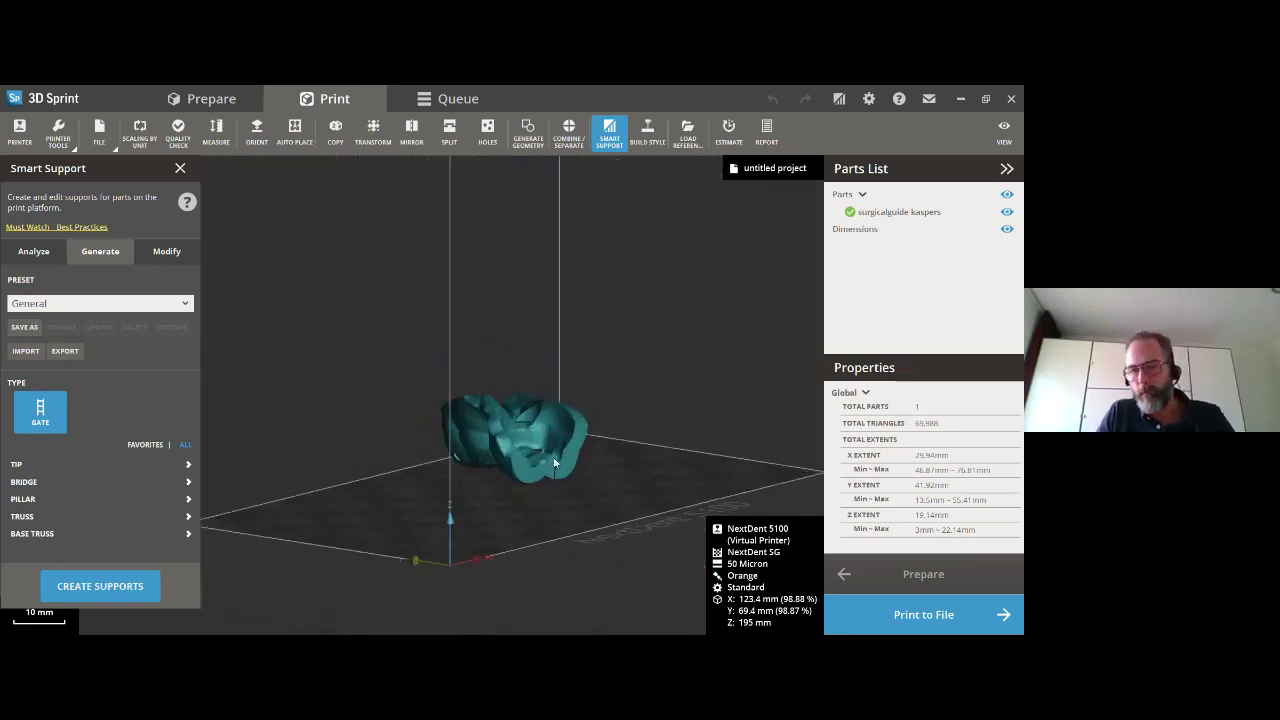
{"action": "right_click_drag", "start_coordinate": [554, 462], "coordinate": [518, 441]}
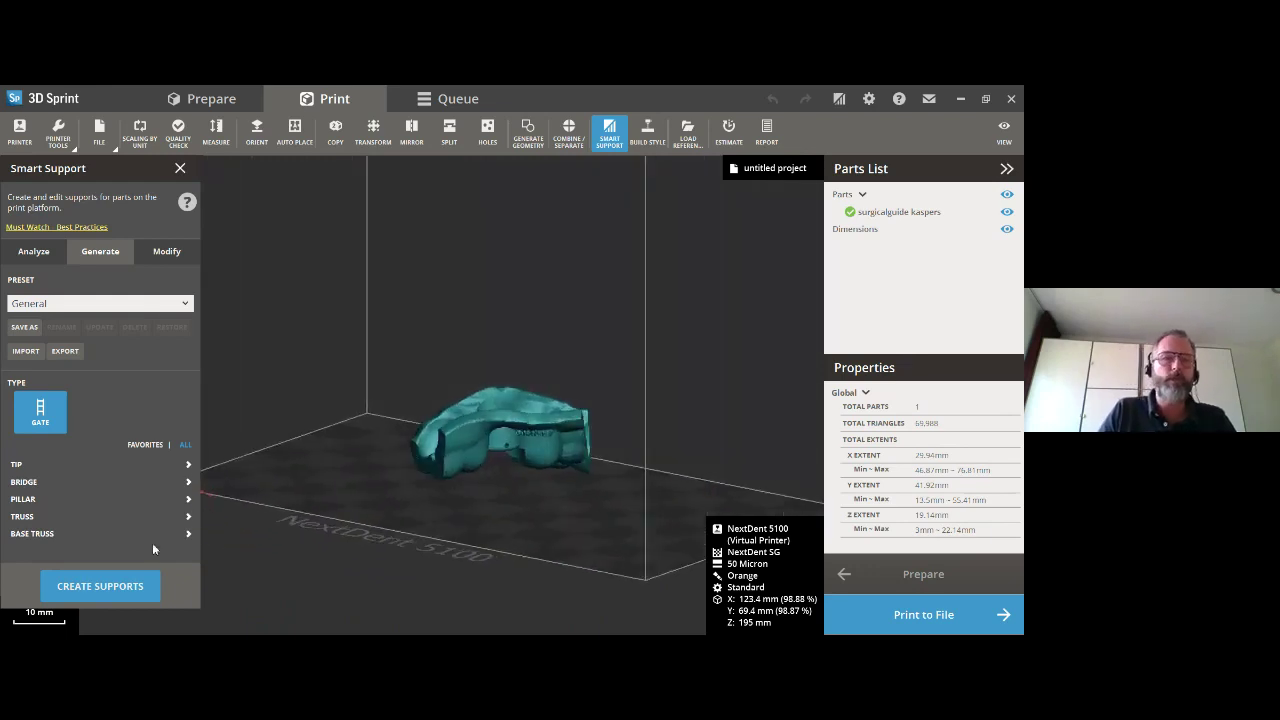
{"action": "left_click", "coordinate": [110, 587]}
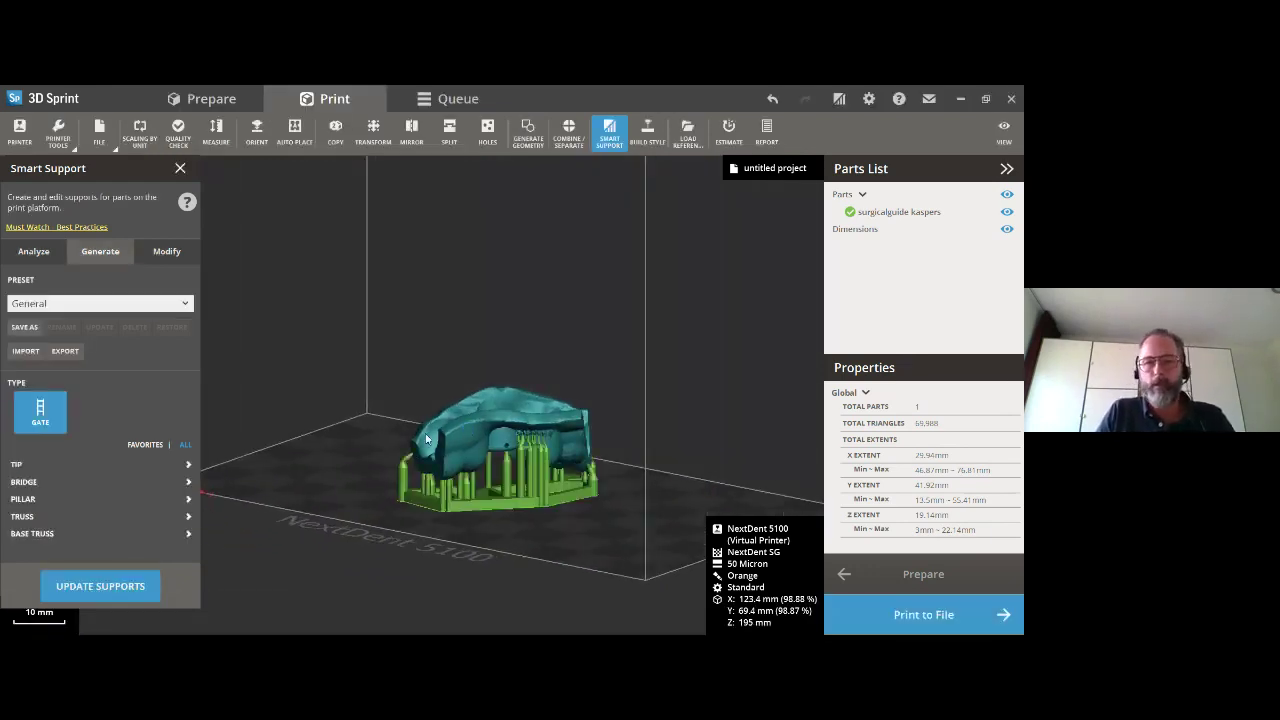
Examine the generated supports up close and from below, checking where they touch the guide's ring and underside.
{"action": "scroll", "coordinate": [426, 438], "scroll_direction": "up", "scroll_amount": 2}
{"action": "right_click_drag", "start_coordinate": [426, 438], "coordinate": [423, 497]}
{"action": "scroll", "coordinate": [540, 496], "scroll_direction": "up", "scroll_amount": 5}
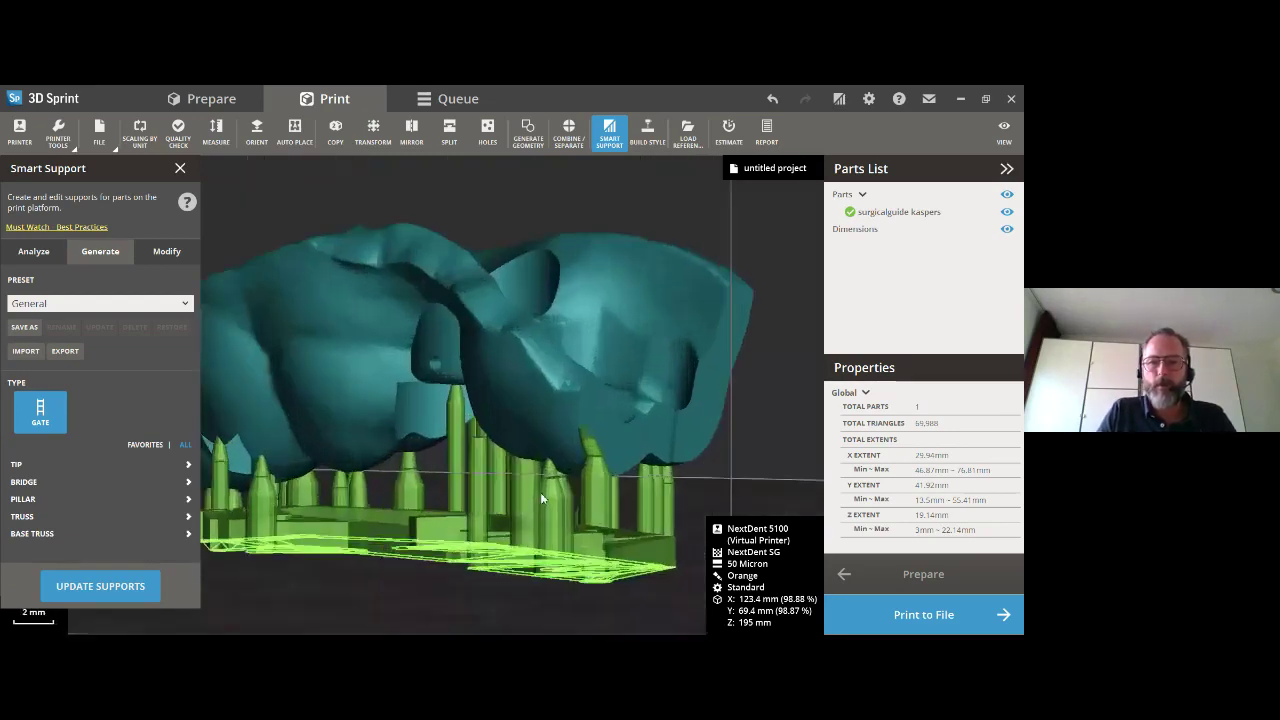
{"action": "right_click_drag", "start_coordinate": [540, 492], "coordinate": [784, 397]}
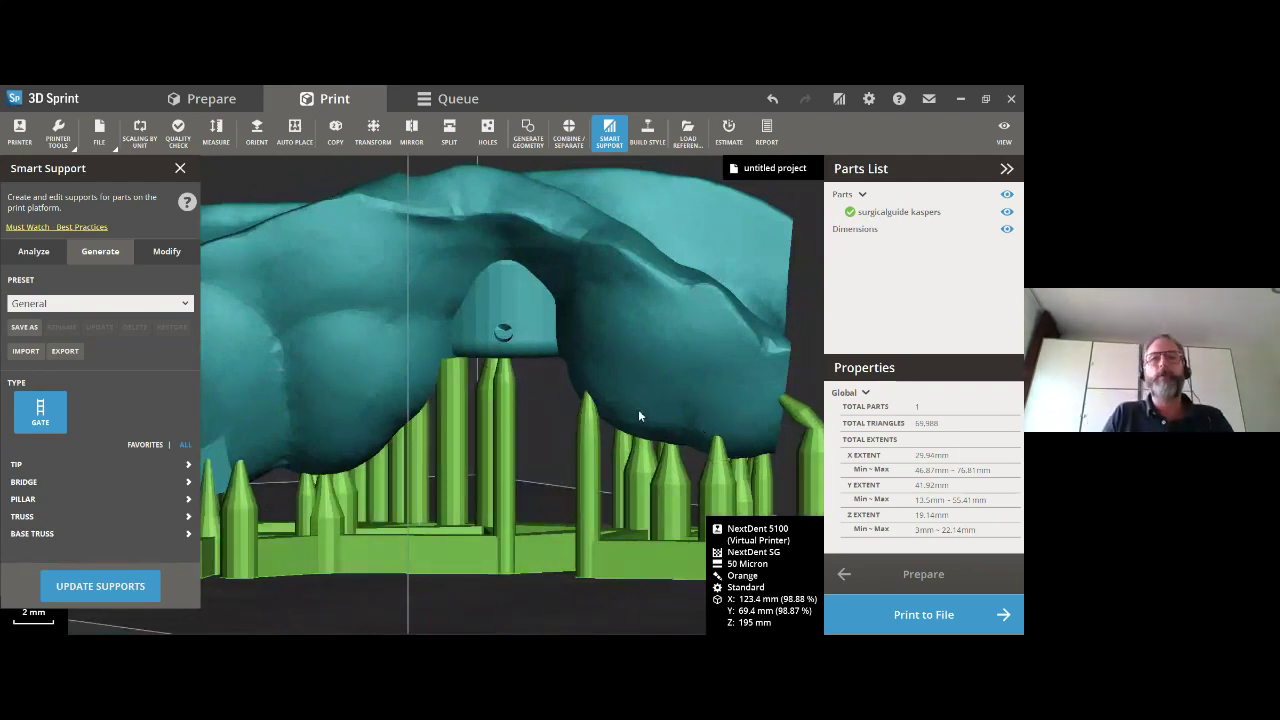
{"action": "right_click_drag", "start_coordinate": [638, 409], "coordinate": [541, 406]}
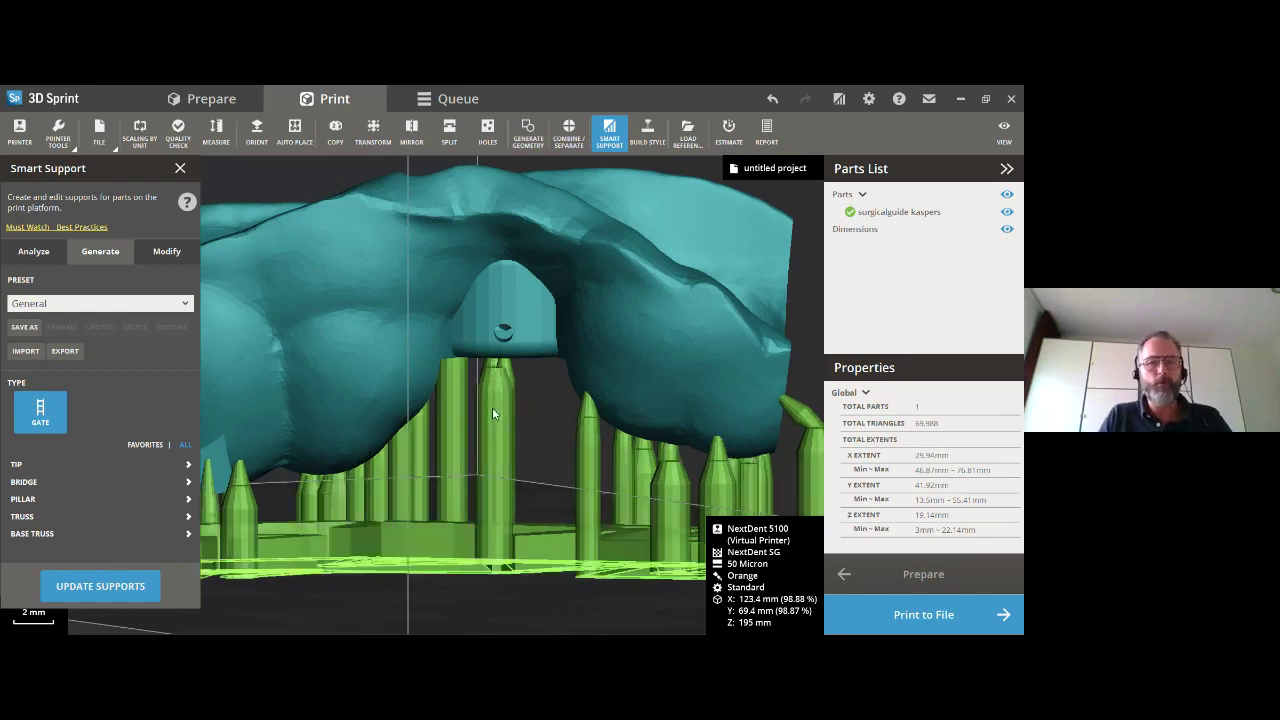
{"action": "scroll", "coordinate": [492, 400], "scroll_direction": "down", "scroll_amount": 5}
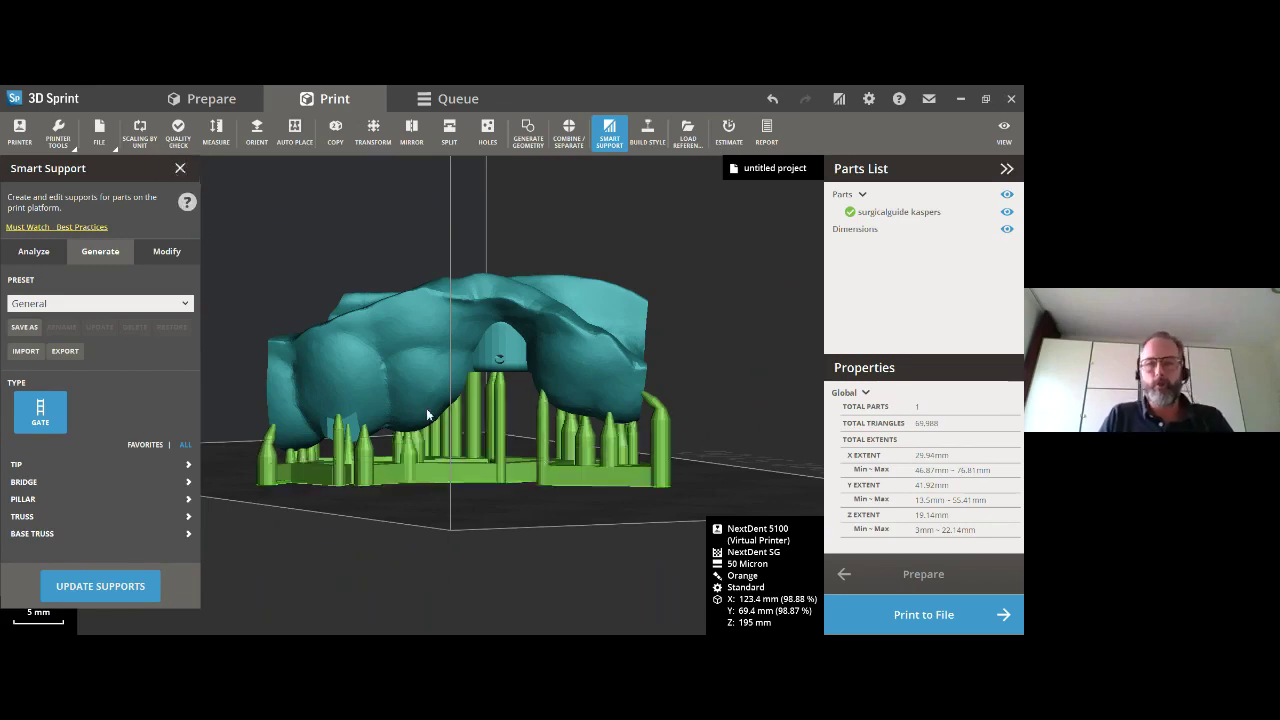
{"action": "right_click_drag", "start_coordinate": [426, 408], "coordinate": [455, 345]}
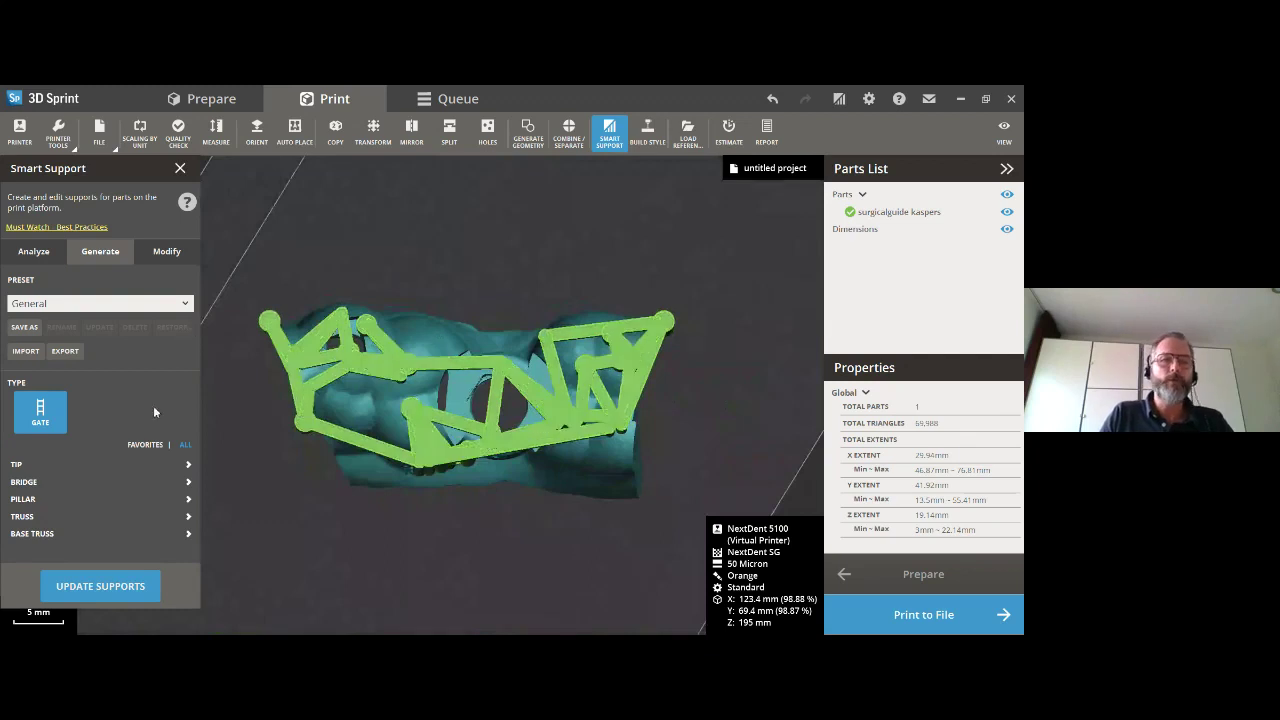
Switch the supports to point modification and examine the contact points around the guide's ring and hexagonal recess.
{"action": "left_click", "coordinate": [166, 251]}
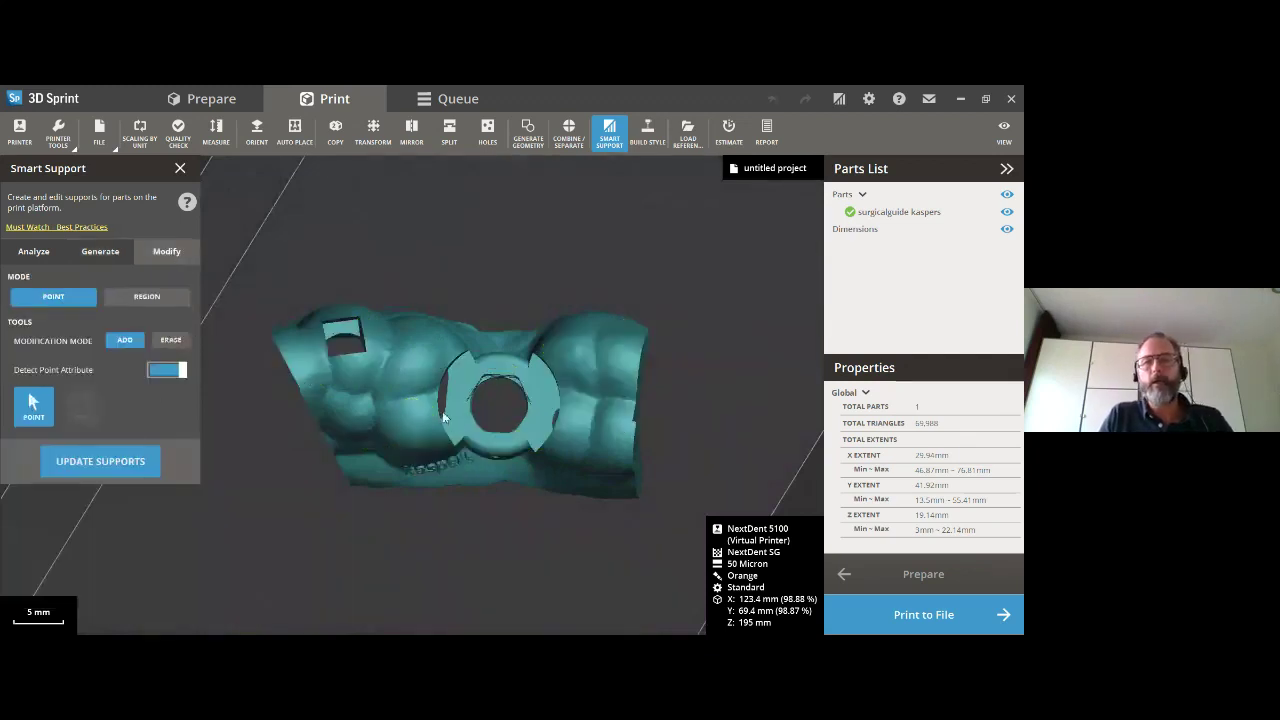
{"action": "scroll", "coordinate": [444, 417], "scroll_direction": "up", "scroll_amount": 3}
{"action": "right_click_drag", "start_coordinate": [497, 427], "coordinate": [552, 320]}
{"action": "scroll", "coordinate": [512, 396], "scroll_direction": "up", "scroll_amount": 2}
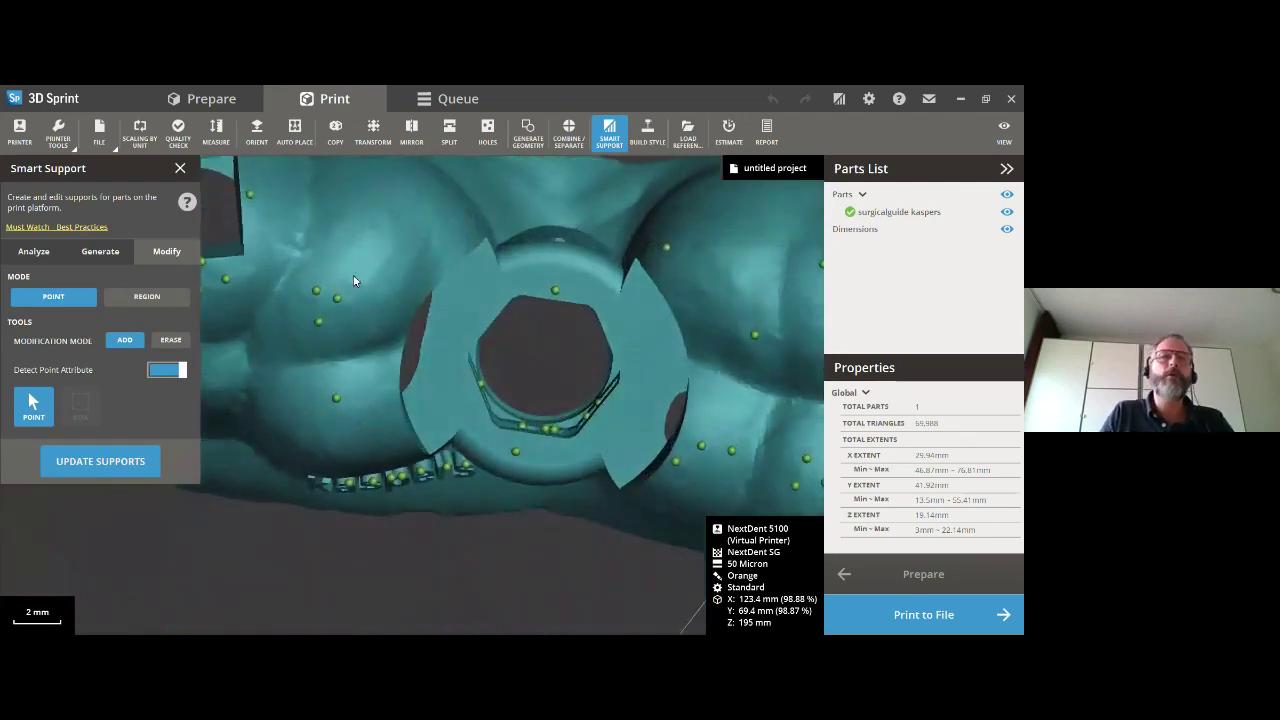
{"action": "left_click", "coordinate": [555, 290]}
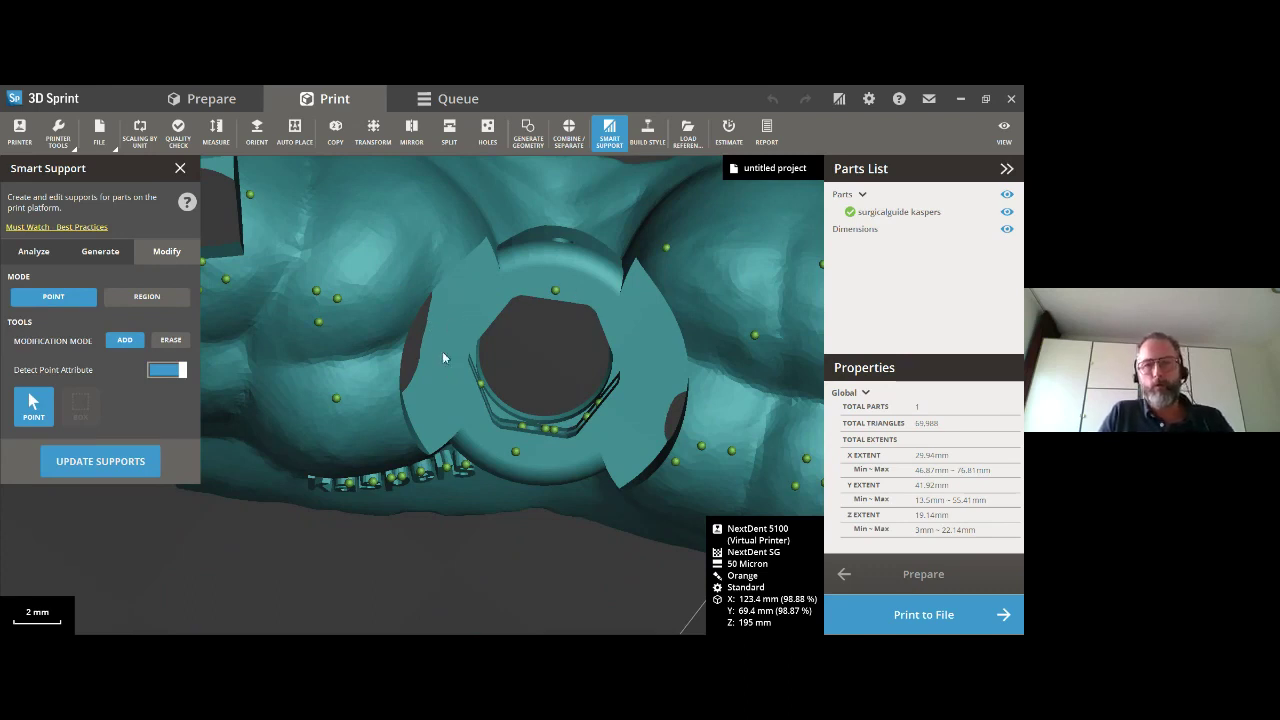
{"action": "right_click_drag", "start_coordinate": [443, 354], "coordinate": [384, 262]}
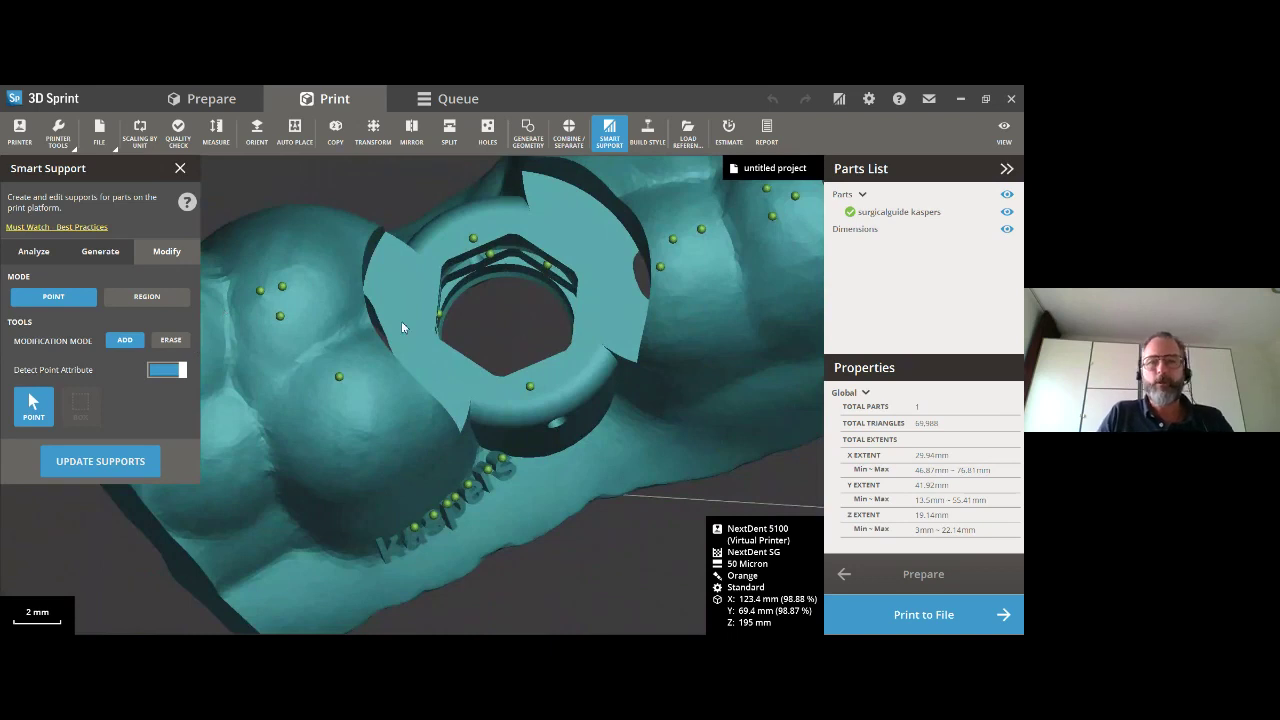
{"action": "right_click_drag", "start_coordinate": [401, 321], "coordinate": [397, 401]}
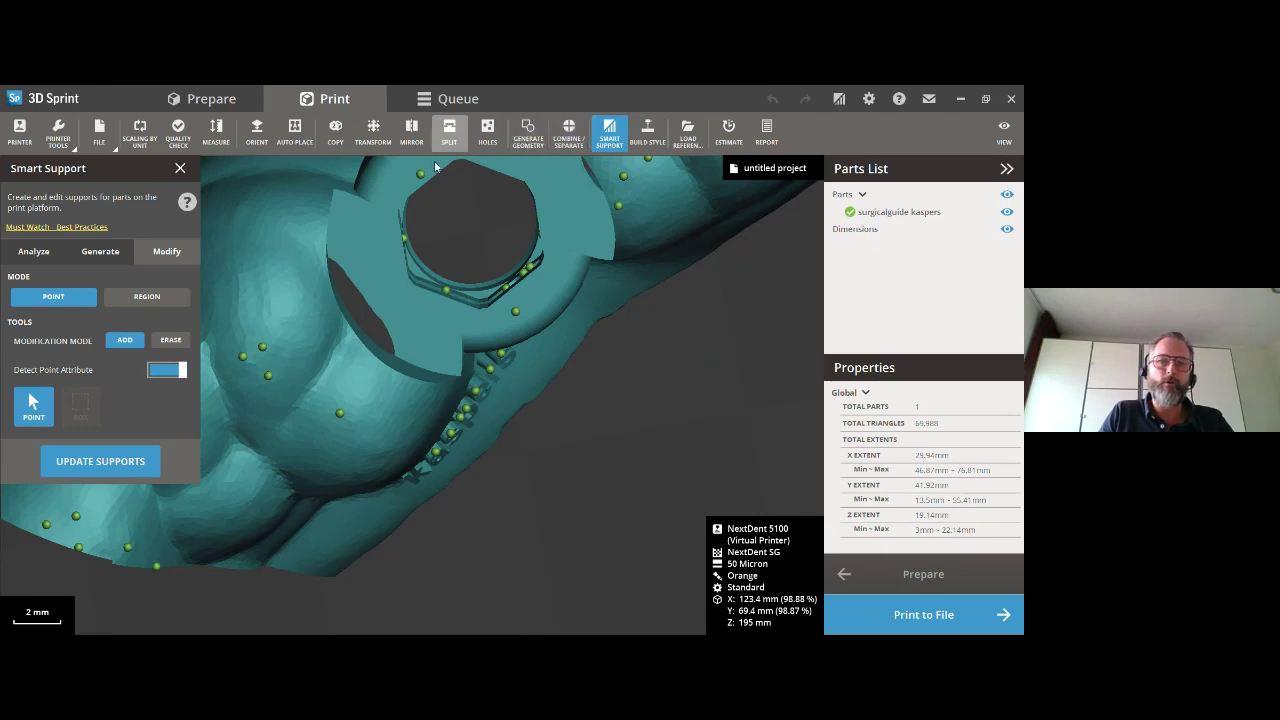
Box-erase the support points inside the hexagonal recess of the guide's ring.
{"action": "left_click", "coordinate": [171, 340]}
{"action": "left_click", "coordinate": [84, 407]}
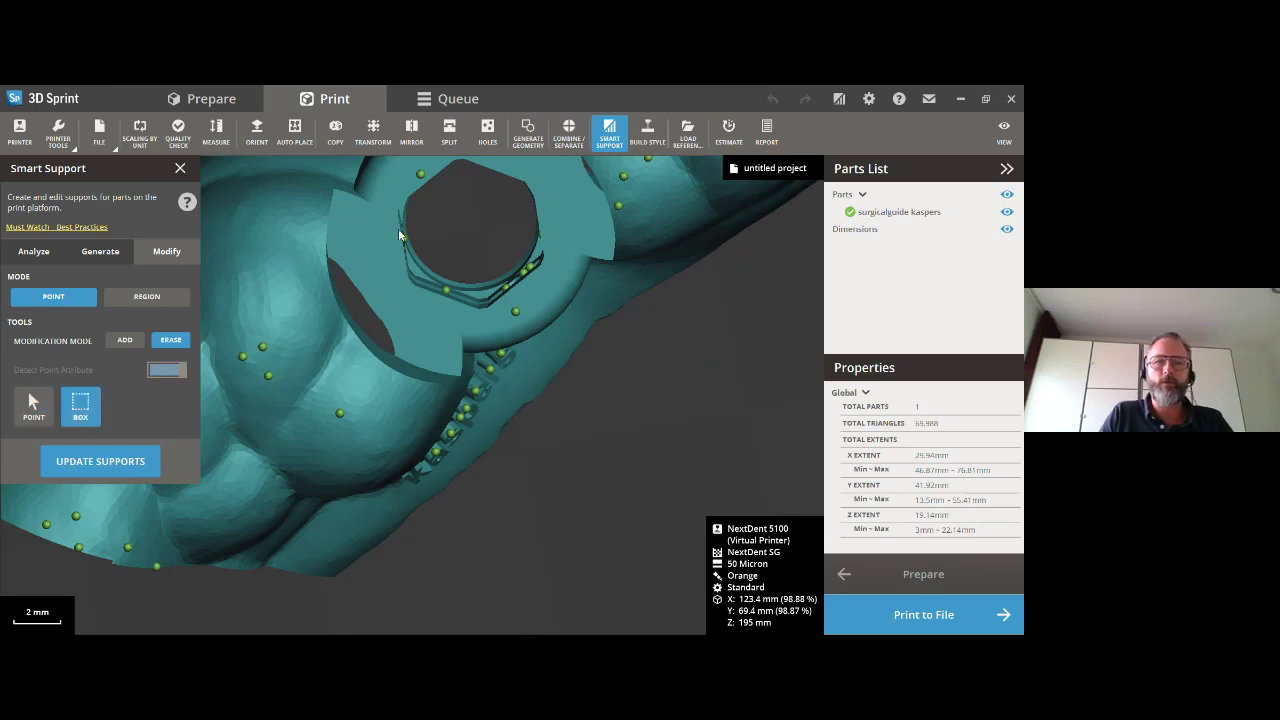
{"action": "mouse_move", "coordinate": [399, 232]}
{"action": "left_mouse_down"}
{"action": "mouse_move", "coordinate": [451, 293]}
{"action": "mouse_move", "coordinate": [518, 296]}
{"action": "left_mouse_up"}
{"action": "left_click_drag", "start_coordinate": [508, 235], "coordinate": [540, 294]}
{"action": "right_click_drag", "start_coordinate": [503, 277], "coordinate": [465, 225]}
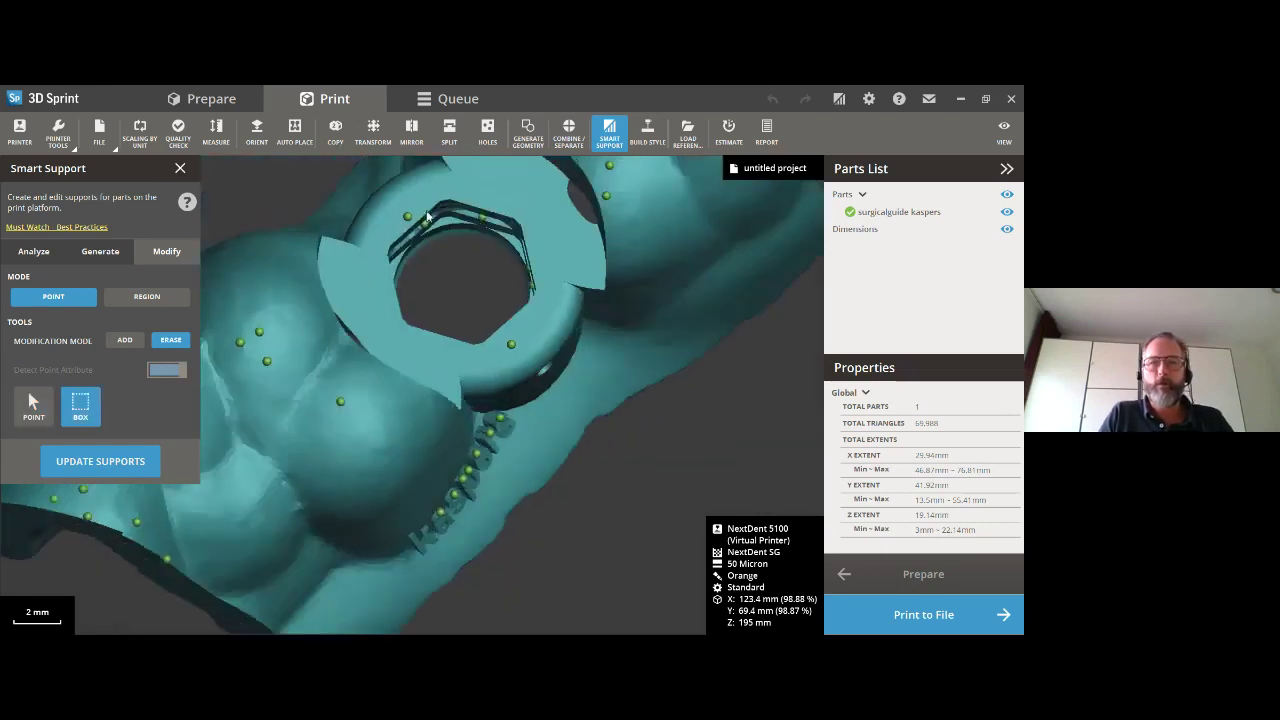
{"action": "left_click_drag", "start_coordinate": [427, 215], "coordinate": [479, 247]}
{"action": "mouse_move", "coordinate": [463, 241]}
{"action": "right_mouse_down"}
{"action": "mouse_move", "coordinate": [514, 277]}
{"action": "mouse_move", "coordinate": [577, 277]}
{"action": "mouse_move", "coordinate": [398, 267]}
{"action": "mouse_move", "coordinate": [522, 265]}
{"action": "mouse_move", "coordinate": [588, 316]}
{"action": "mouse_move", "coordinate": [591, 259]}
{"action": "right_mouse_up"}
{"action": "left_click_drag", "start_coordinate": [591, 259], "coordinate": [607, 330]}
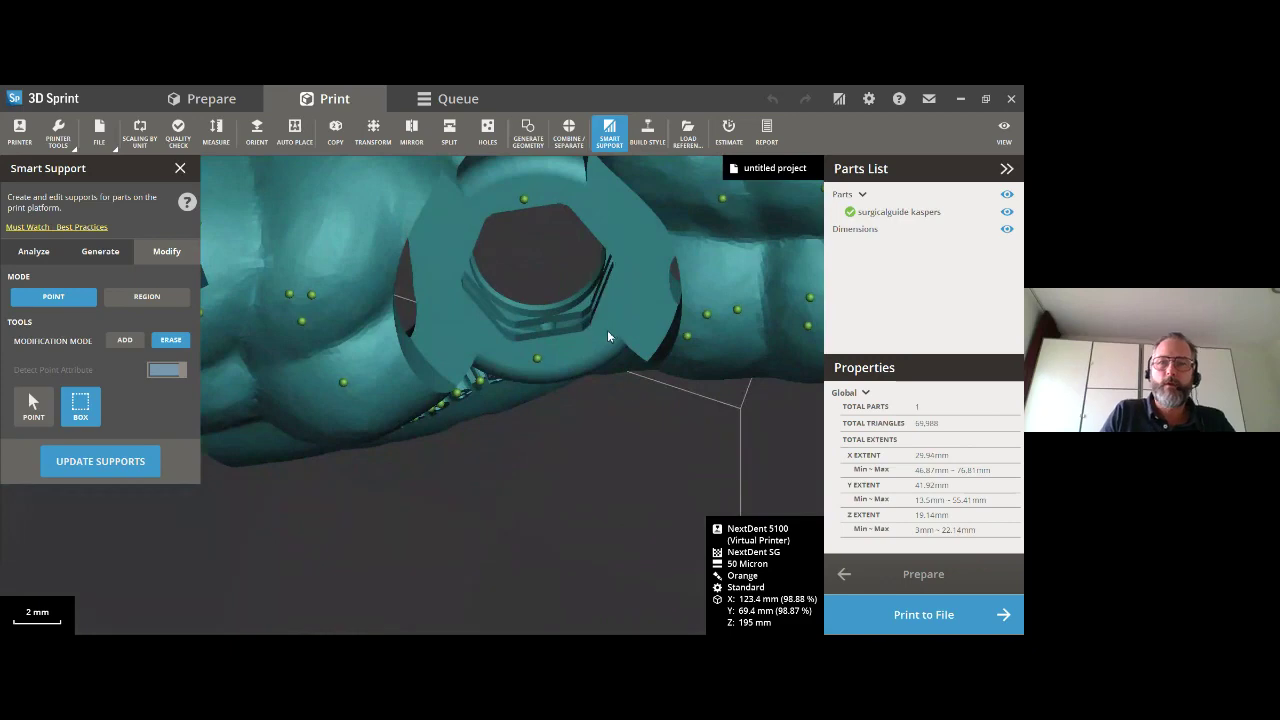
{"action": "mouse_move", "coordinate": [607, 330]}
{"action": "right_mouse_down"}
{"action": "mouse_move", "coordinate": [497, 271]}
{"action": "mouse_move", "coordinate": [483, 294]}
{"action": "mouse_move", "coordinate": [418, 221]}
{"action": "mouse_move", "coordinate": [451, 235]}
{"action": "mouse_move", "coordinate": [425, 350]}
{"action": "mouse_move", "coordinate": [503, 356]}
{"action": "mouse_move", "coordinate": [523, 306]}
{"action": "right_mouse_up"}
Add evenly spaced support points around the flat ring face, update the supports and finish support editing.
{"action": "left_click", "coordinate": [124, 340]}
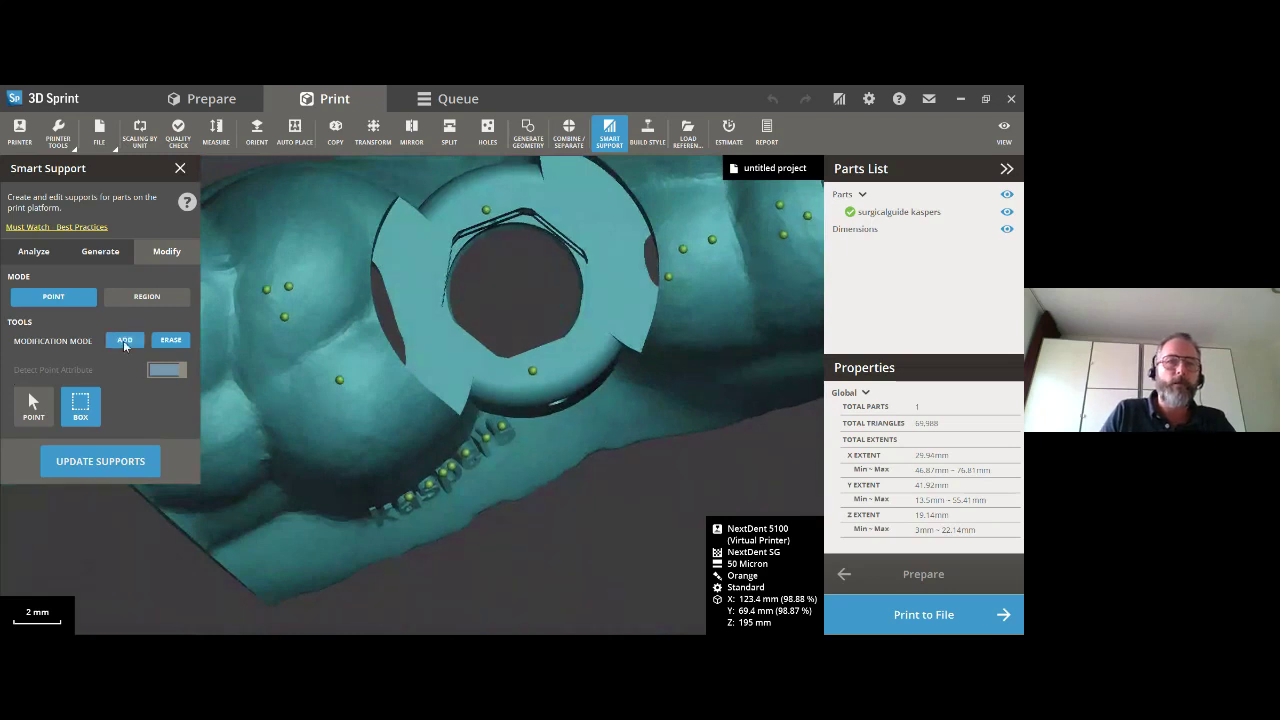
{"action": "left_click", "coordinate": [394, 263]}
{"action": "left_click", "coordinate": [410, 328]}
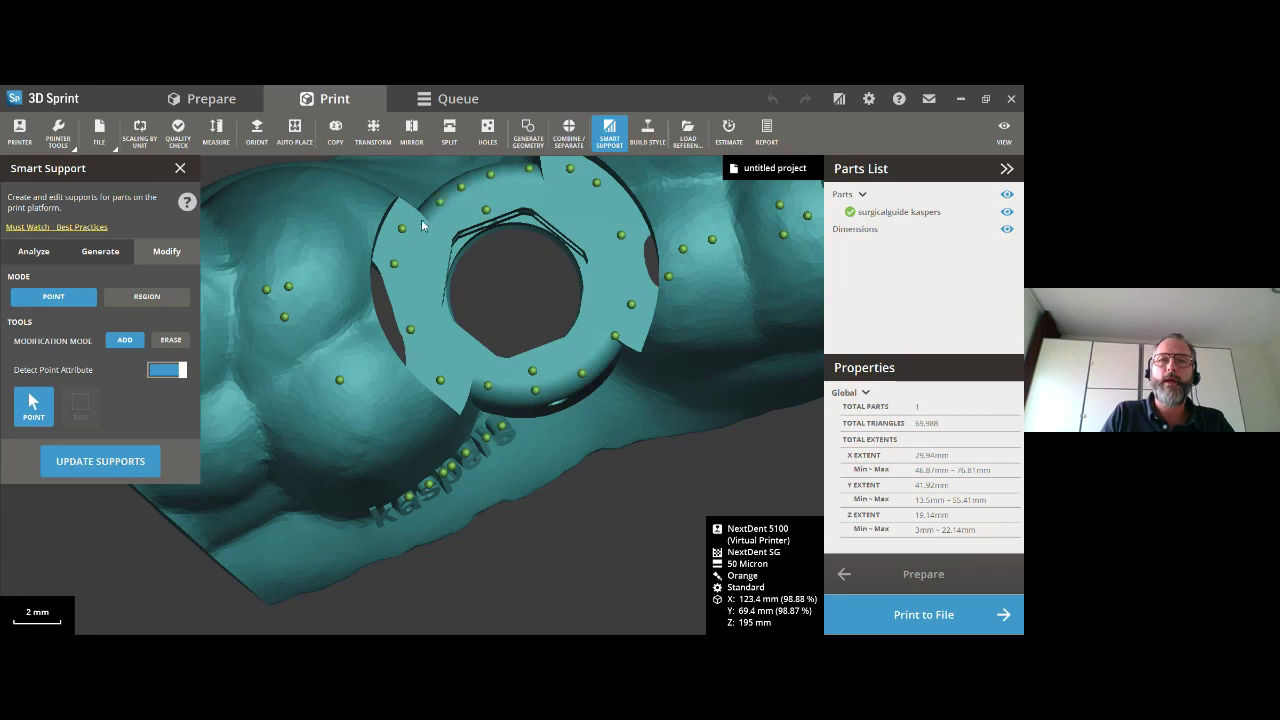
{"action": "left_click", "coordinate": [421, 356]}
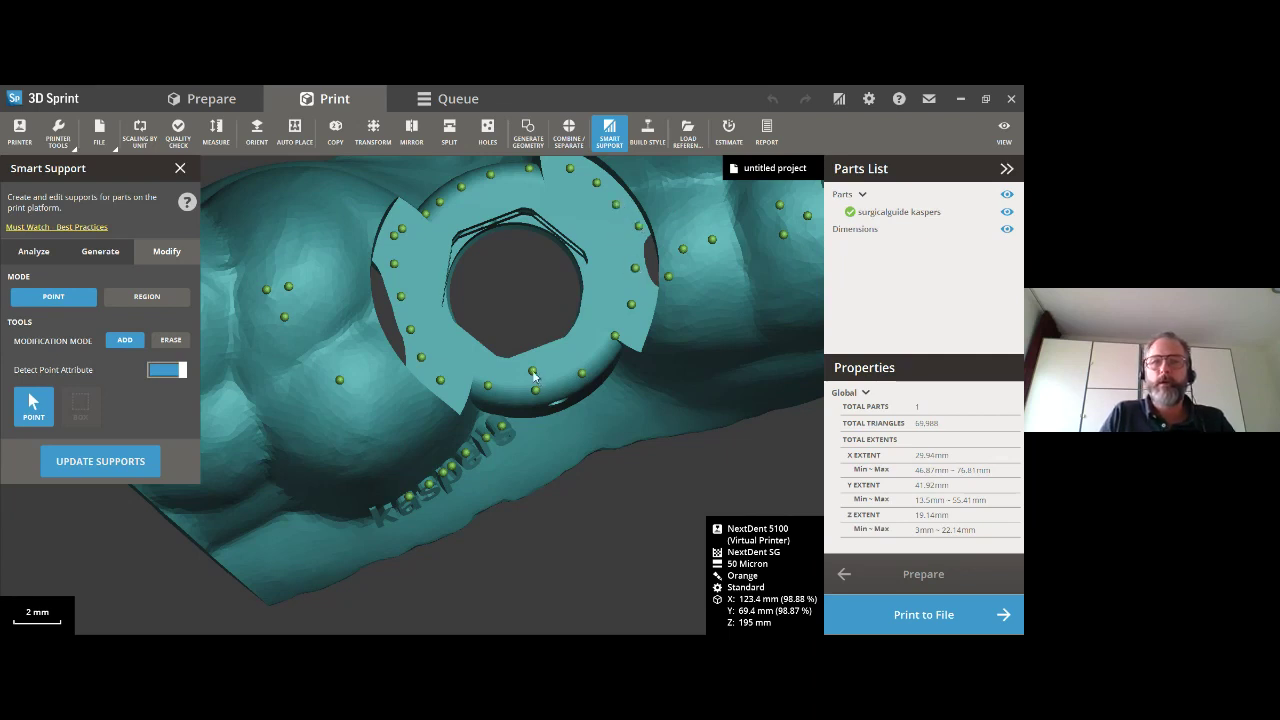
{"action": "left_click", "coordinate": [90, 462]}
{"action": "right_click_drag", "start_coordinate": [445, 390], "coordinate": [577, 578]}
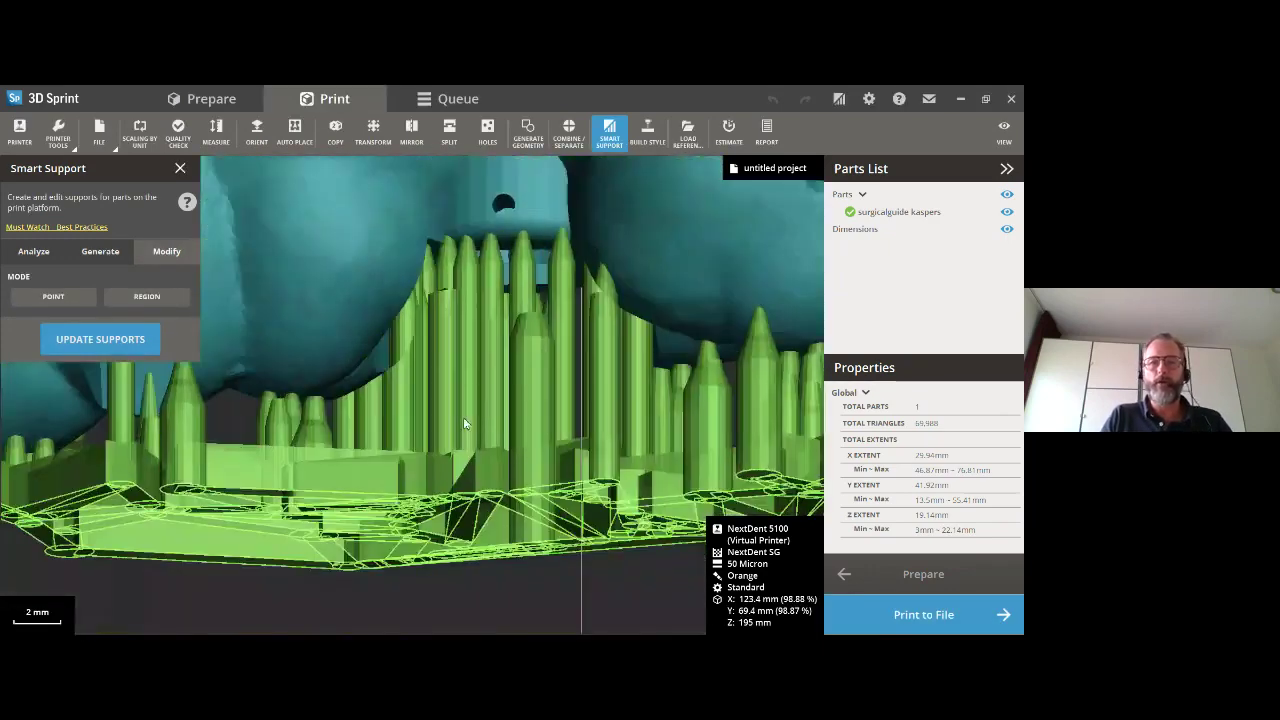
{"action": "scroll", "coordinate": [463, 417], "scroll_direction": "down", "scroll_amount": 5}
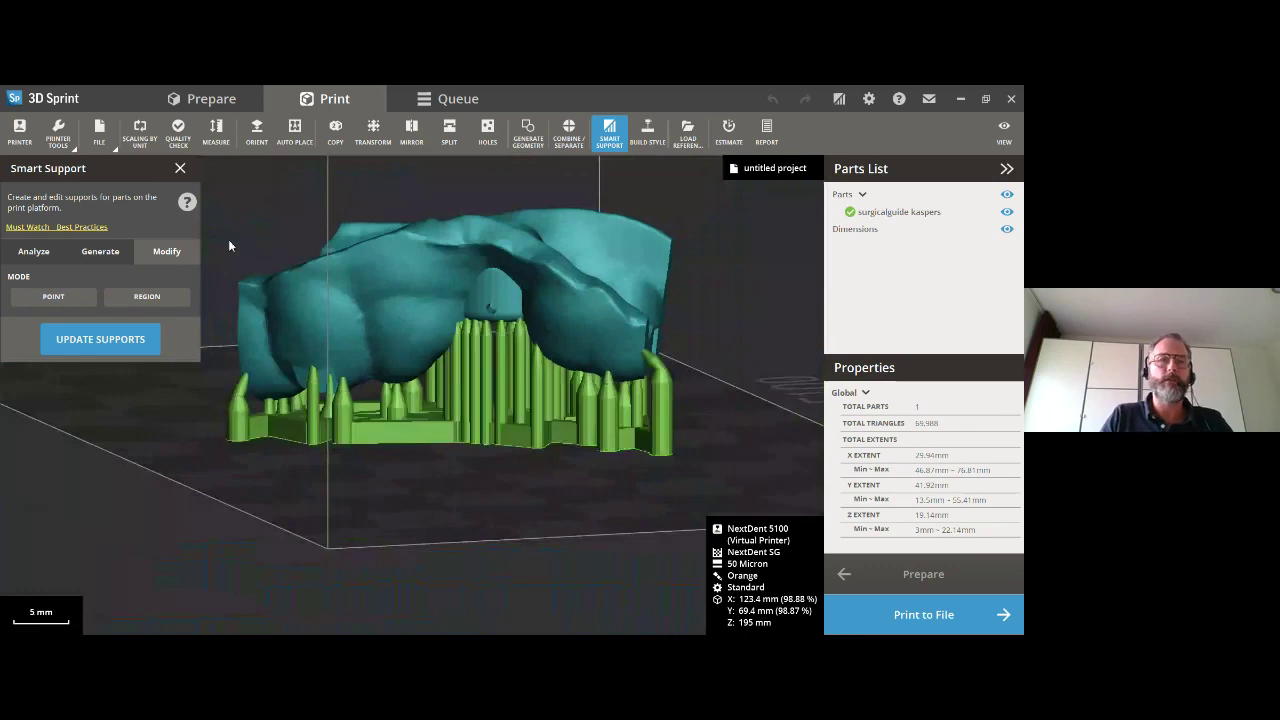
{"action": "left_click", "coordinate": [180, 170]}
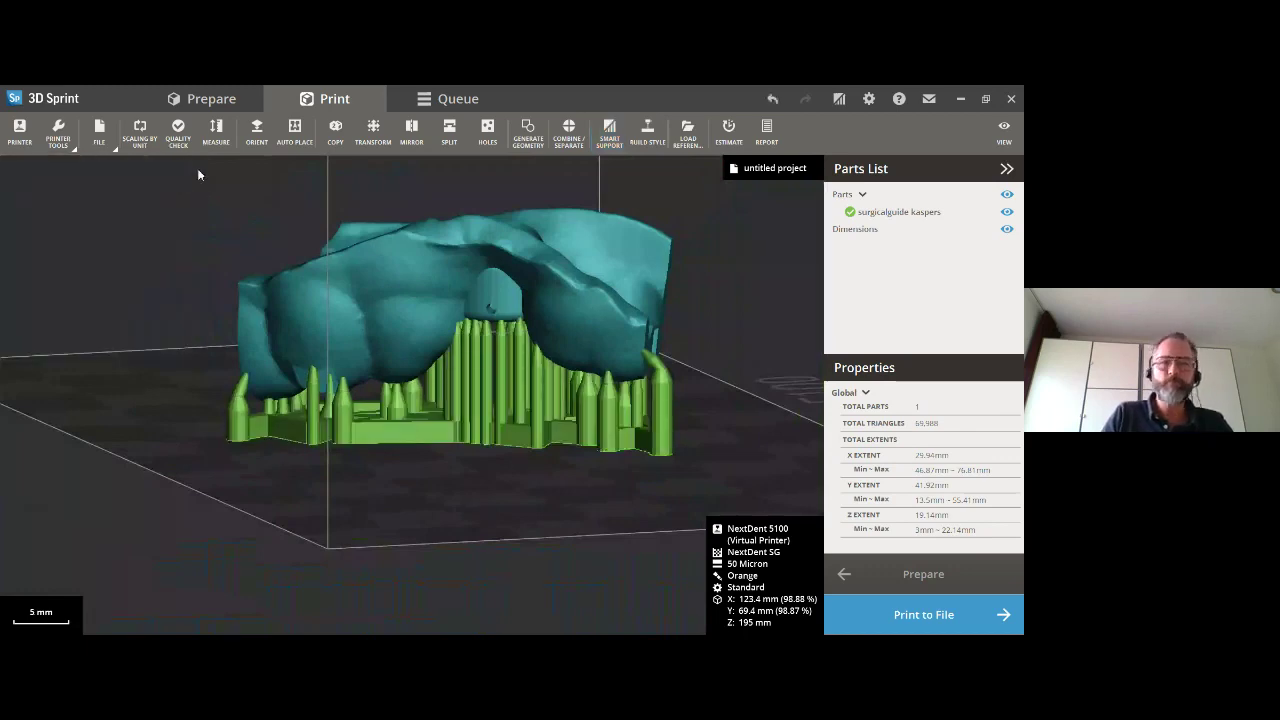
Delete the supported surgical guide from the build platform.
{"action": "right_click_drag", "start_coordinate": [318, 286], "coordinate": [343, 263]}
{"action": "left_click", "coordinate": [313, 301]}
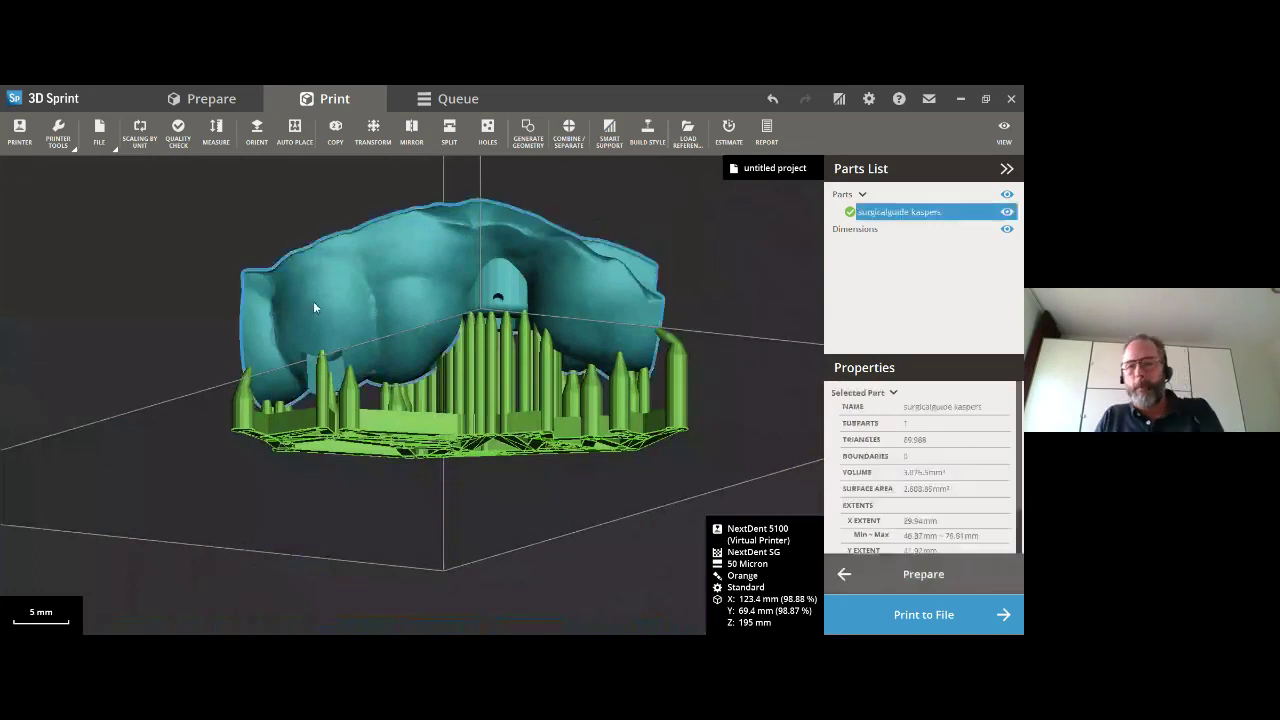
{"action": "key", "text": "Delete"}
Import the file "maxillary big model_Split1" from the webinar folder onto the build platform.
{"action": "left_click", "coordinate": [100, 138]}
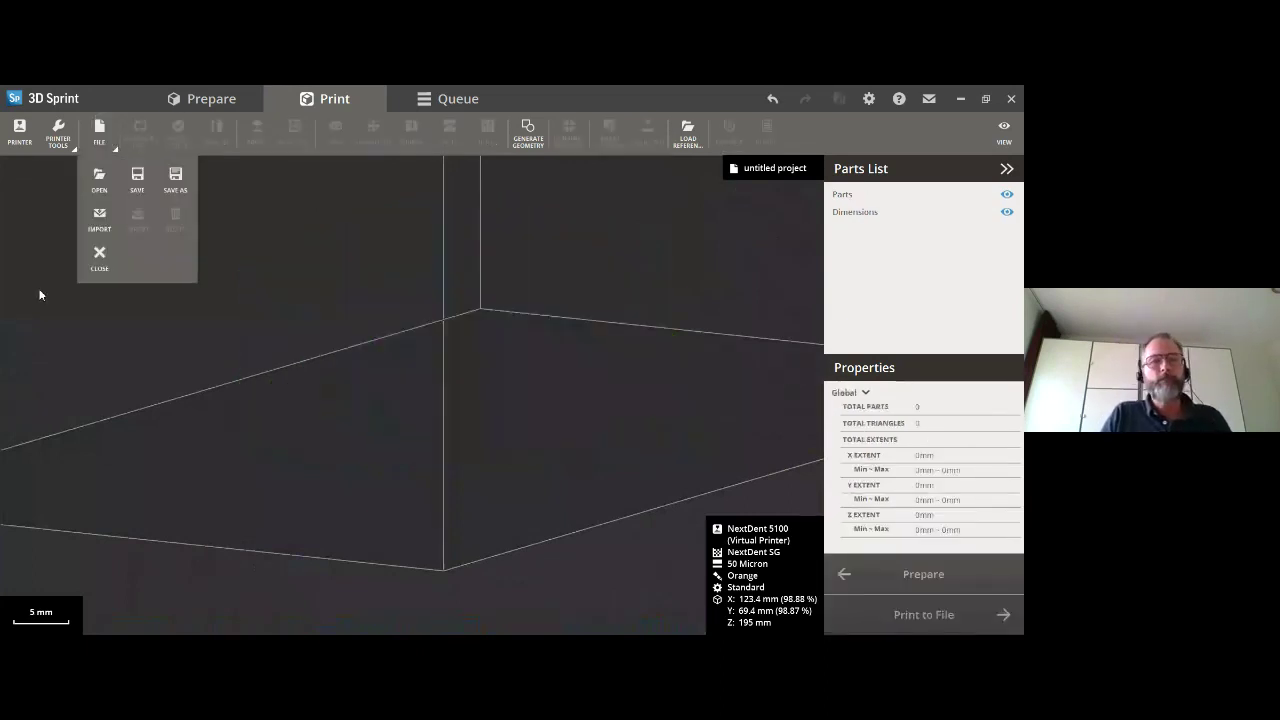
{"action": "left_click", "coordinate": [99, 221]}
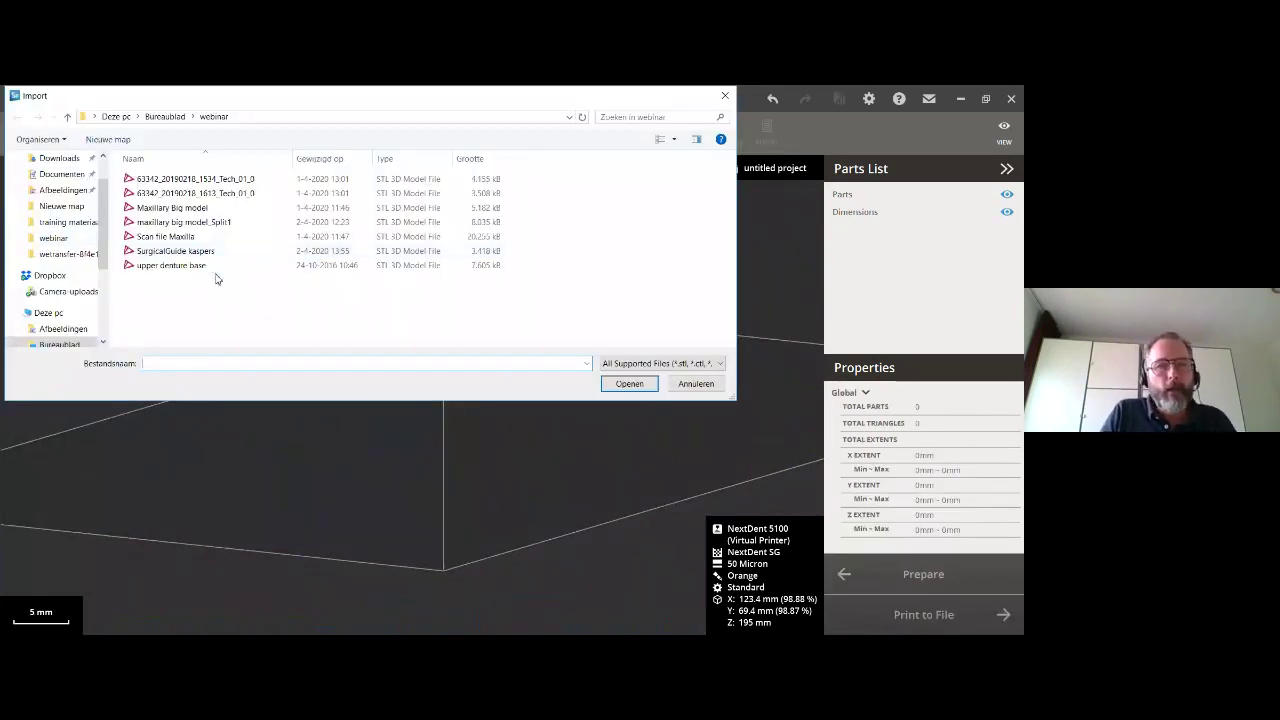
{"action": "left_click", "coordinate": [206, 222]}
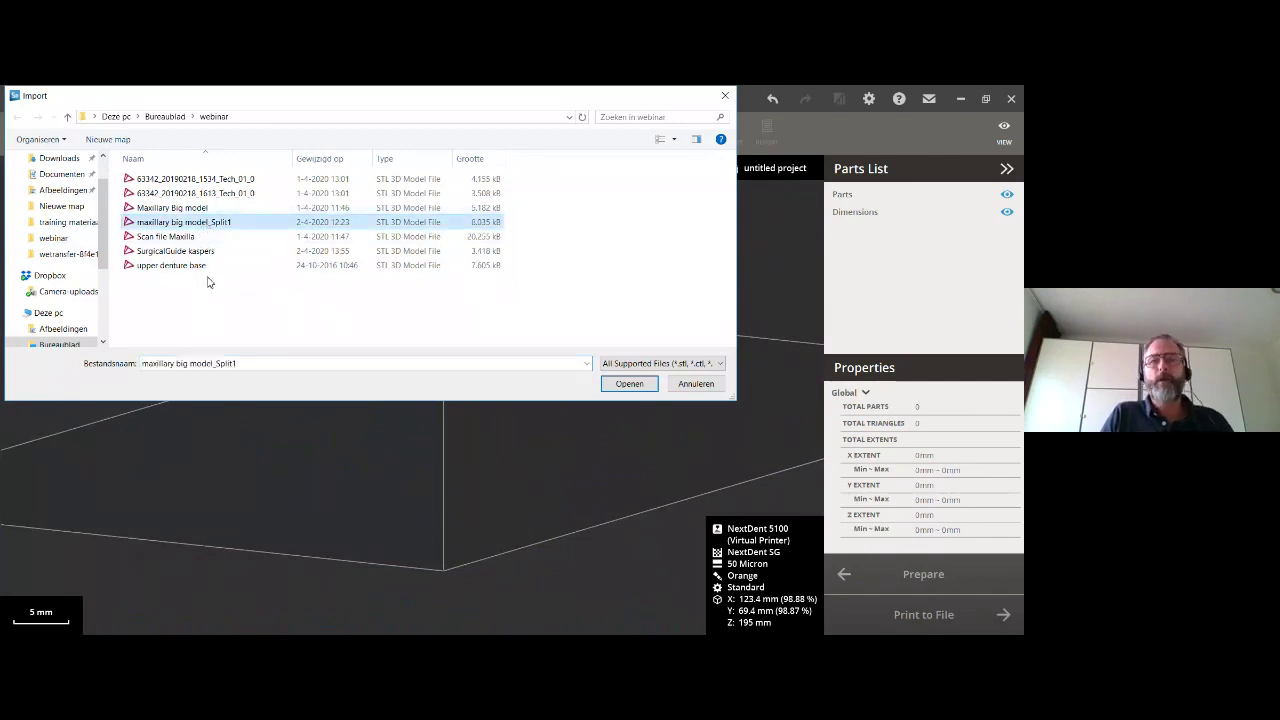
{"action": "left_click", "coordinate": [629, 383]}
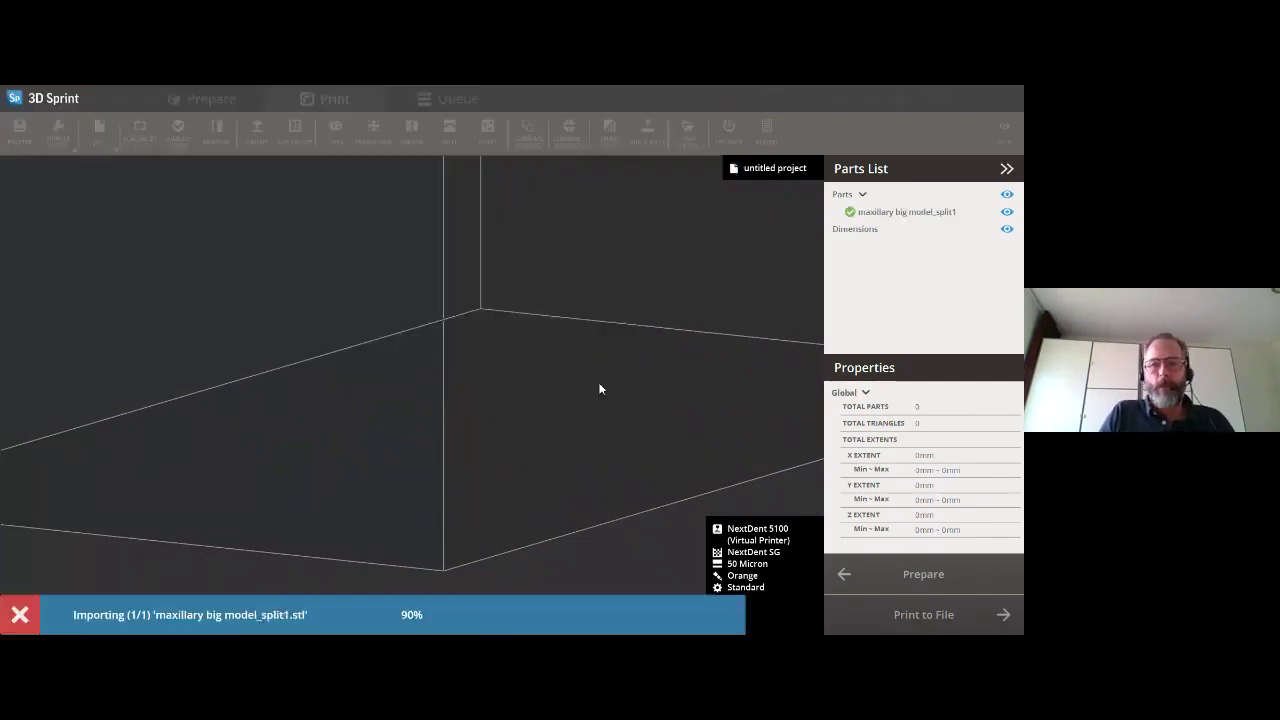
{"action": "scroll", "coordinate": [555, 373], "scroll_direction": "down", "scroll_amount": 3}
{"action": "right_click_drag", "start_coordinate": [612, 362], "coordinate": [486, 332]}
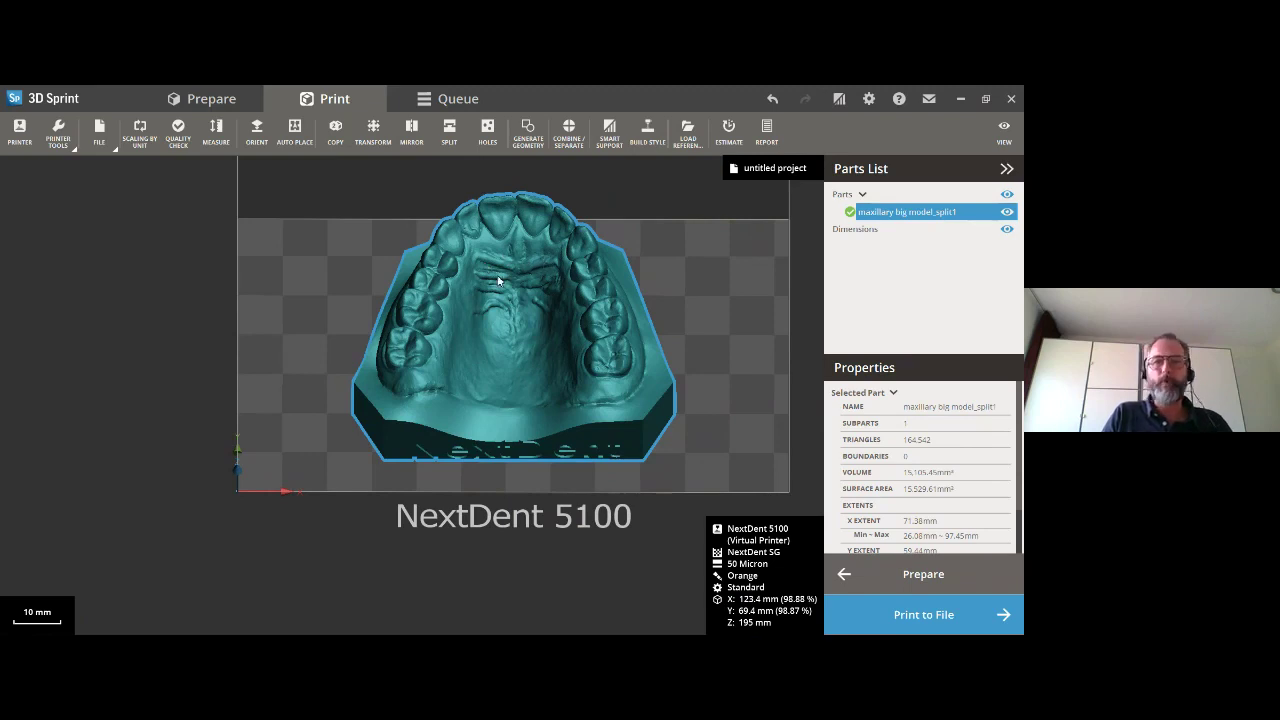
{"action": "right_click_drag", "start_coordinate": [498, 281], "coordinate": [349, 338]}
Enable Z-axis clipping and raise the clipping plane to about 13.5 mm through the maxillary model's base.
{"action": "left_click", "coordinate": [1003, 131]}
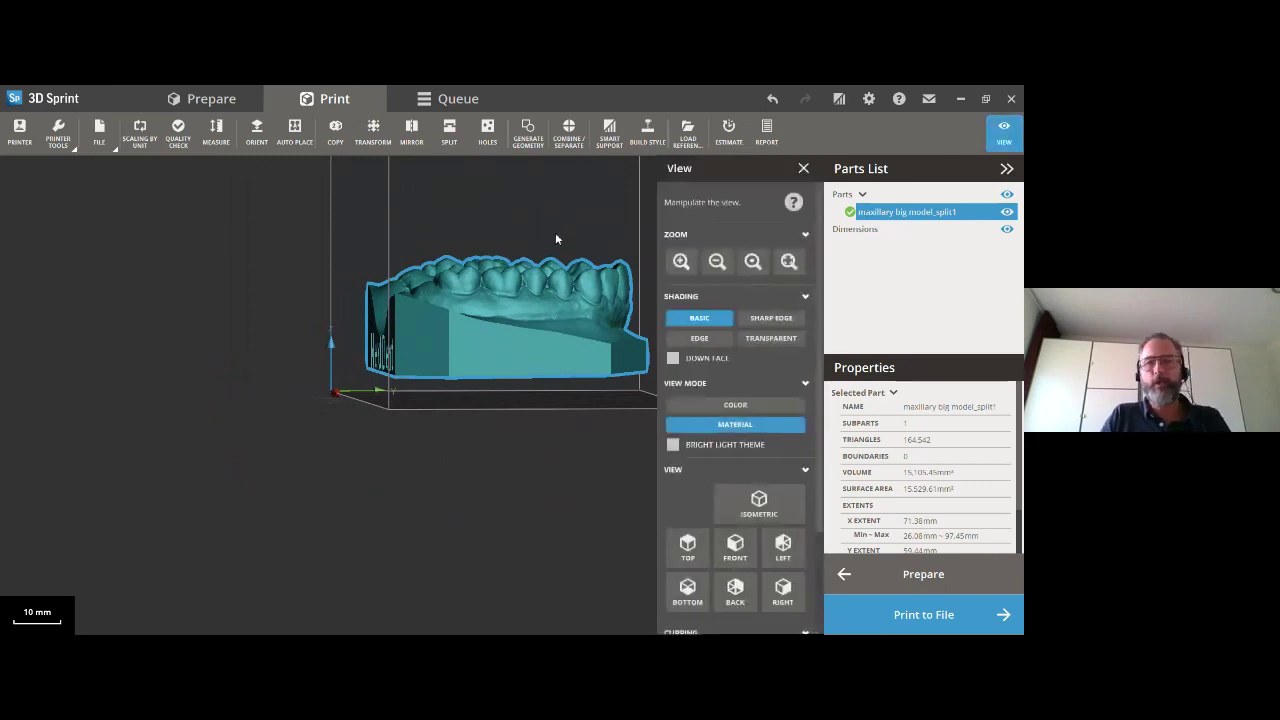
{"action": "middle_click_drag", "start_coordinate": [555, 234], "coordinate": [487, 283]}
{"action": "right_click_drag", "start_coordinate": [487, 283], "coordinate": [459, 275]}
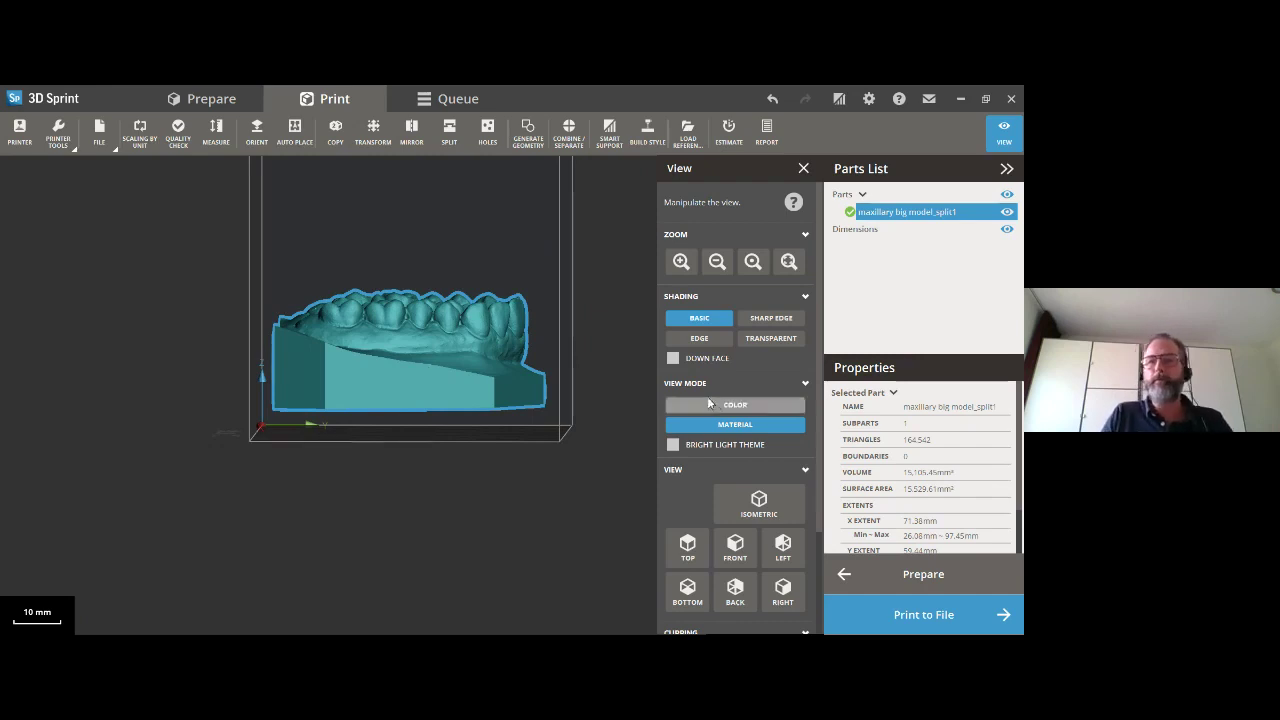
{"action": "scroll", "coordinate": [707, 400], "scroll_direction": "down", "scroll_amount": 2}
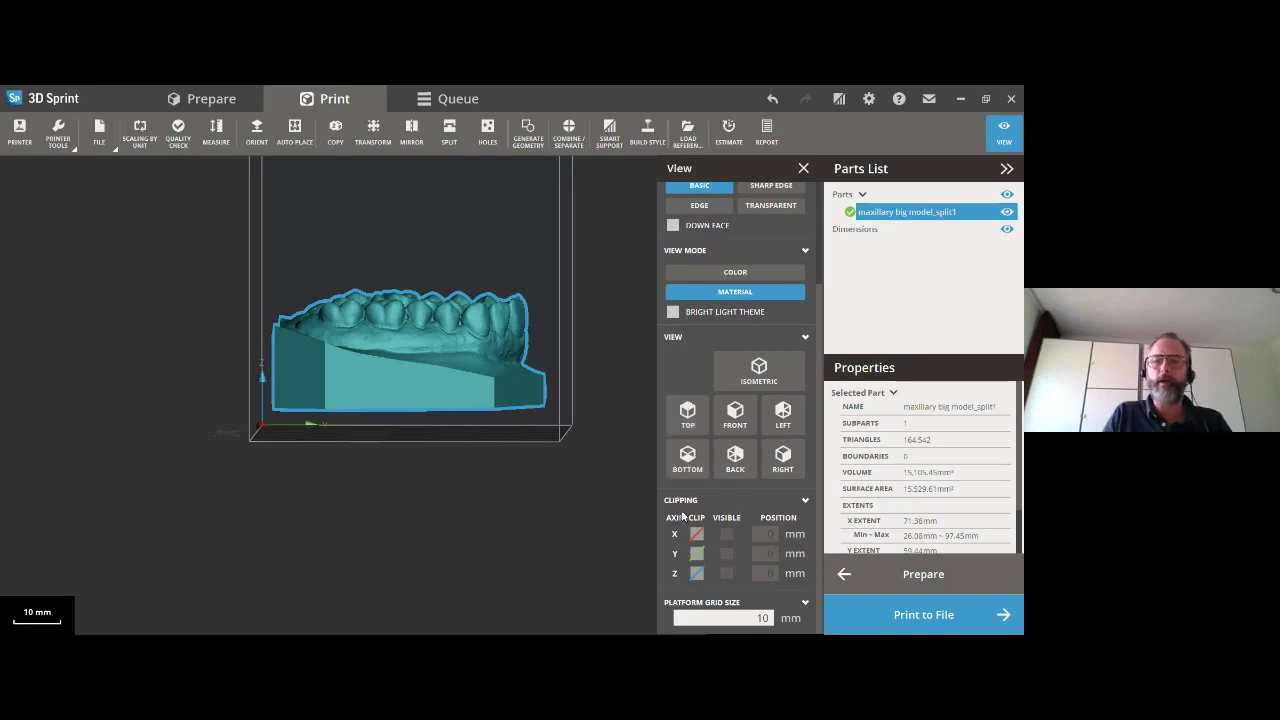
{"action": "left_click", "coordinate": [697, 573]}
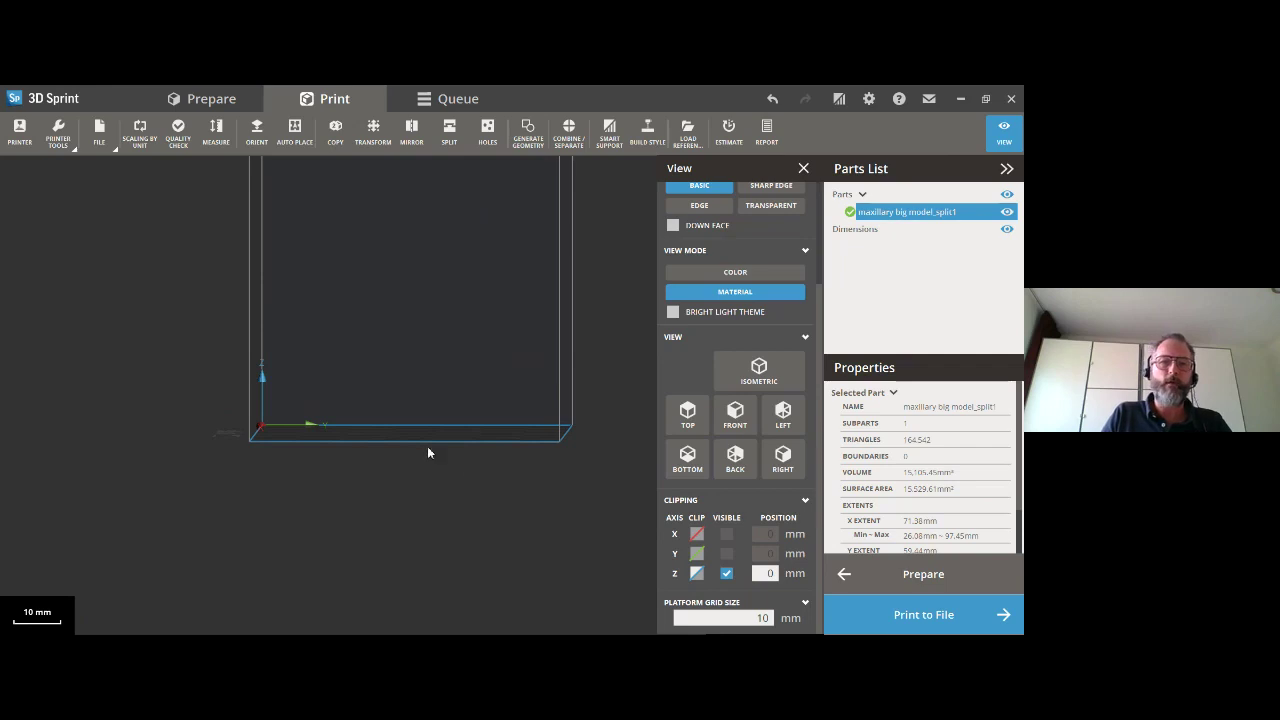
{"action": "left_click_drag", "start_coordinate": [428, 448], "coordinate": [436, 384]}
Examine the model's clipped hollow cross-section from above and from the side, flip the clipping direction and turn Z clipping off.
{"action": "right_click_drag", "start_coordinate": [438, 411], "coordinate": [446, 483]}
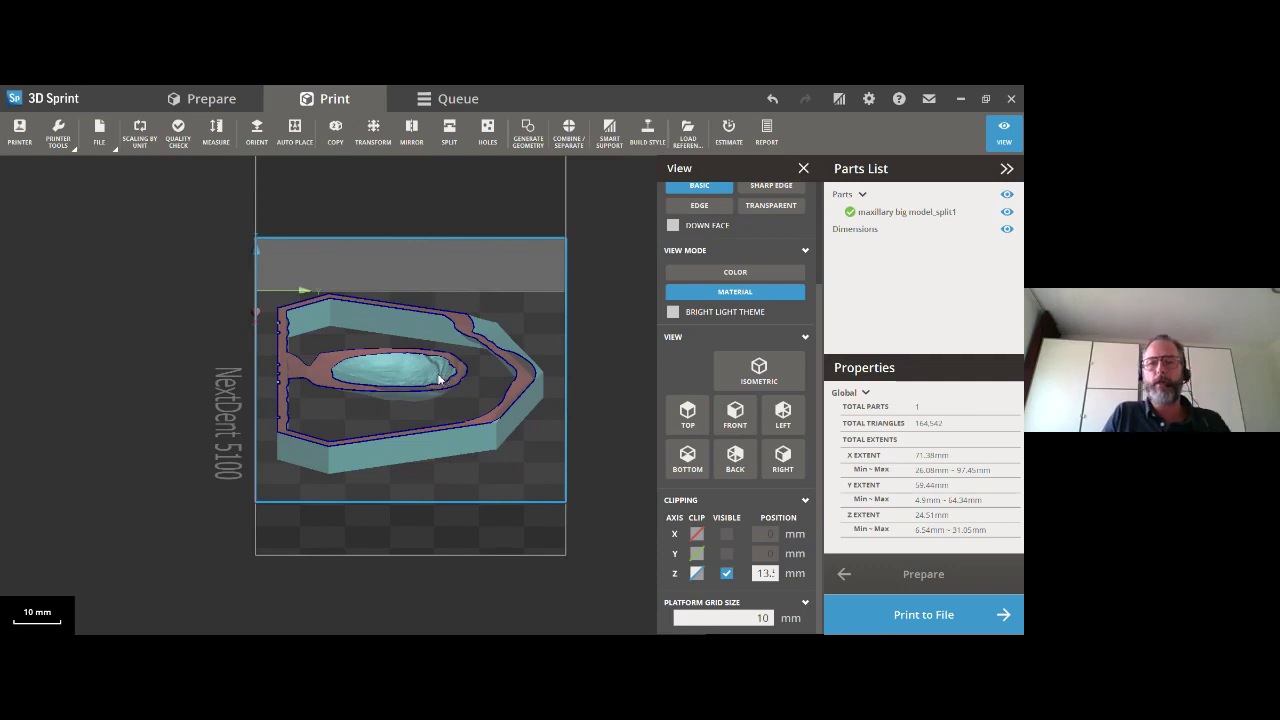
{"action": "right_click_drag", "start_coordinate": [438, 457], "coordinate": [444, 384]}
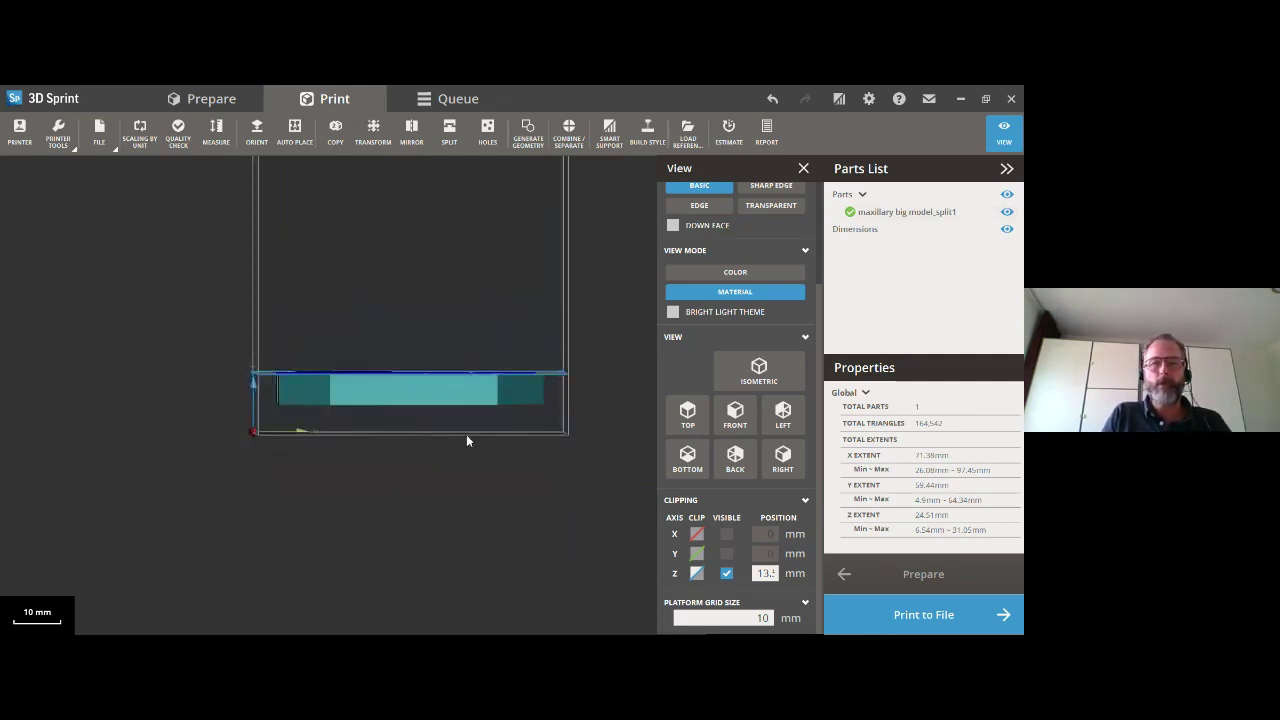
{"action": "left_click", "coordinate": [697, 573]}
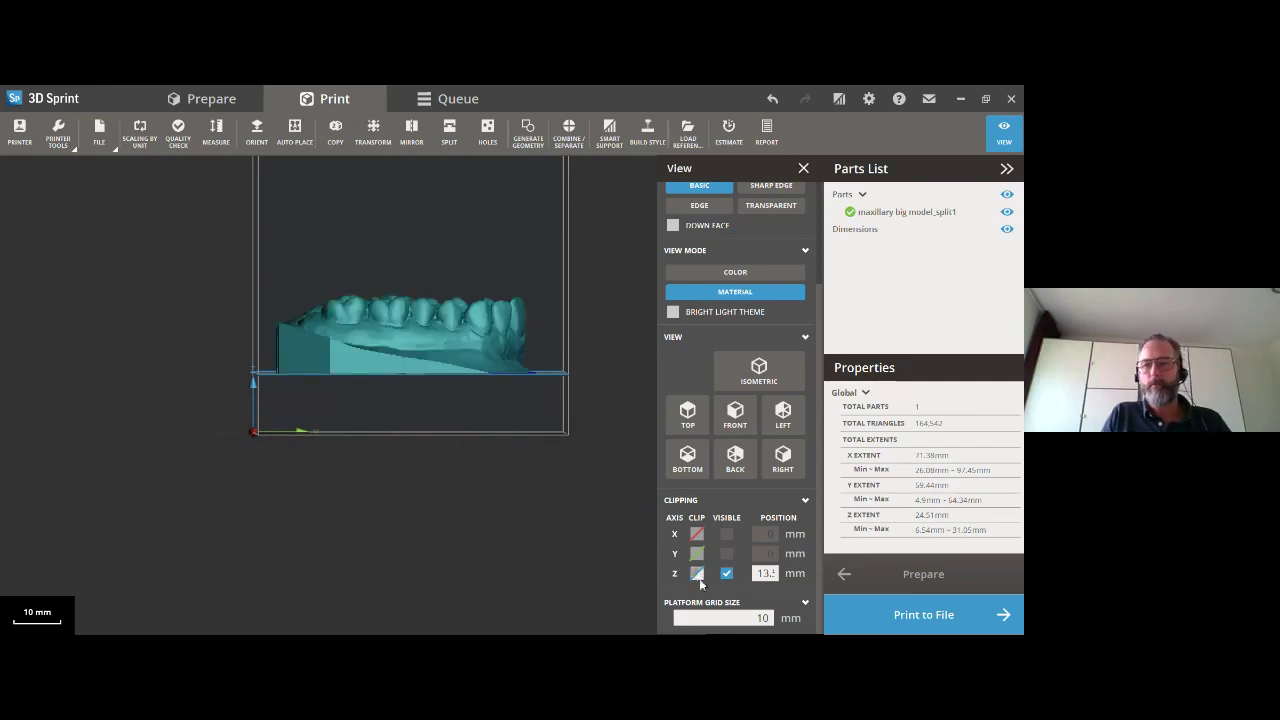
{"action": "left_click", "coordinate": [699, 576]}
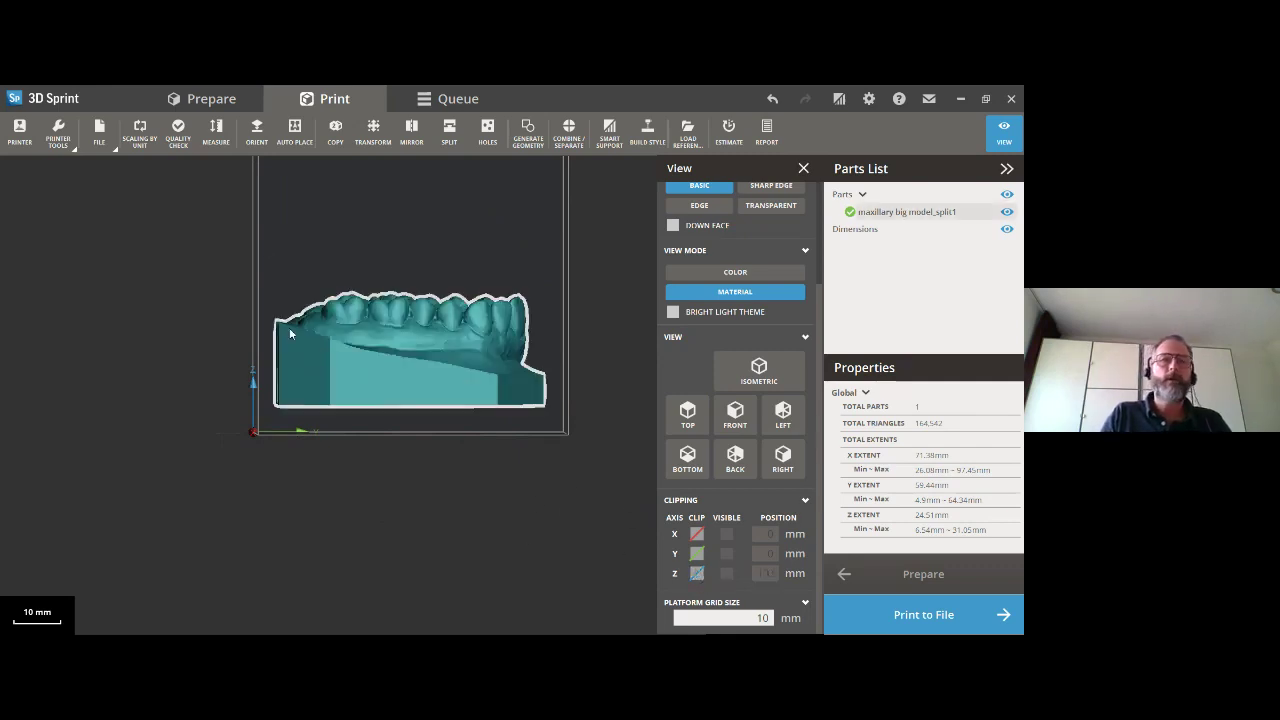
Rotate the maxillary model 20 degrees about X with the Transform tool so its front teeth are raised.
{"action": "left_click", "coordinate": [373, 135]}
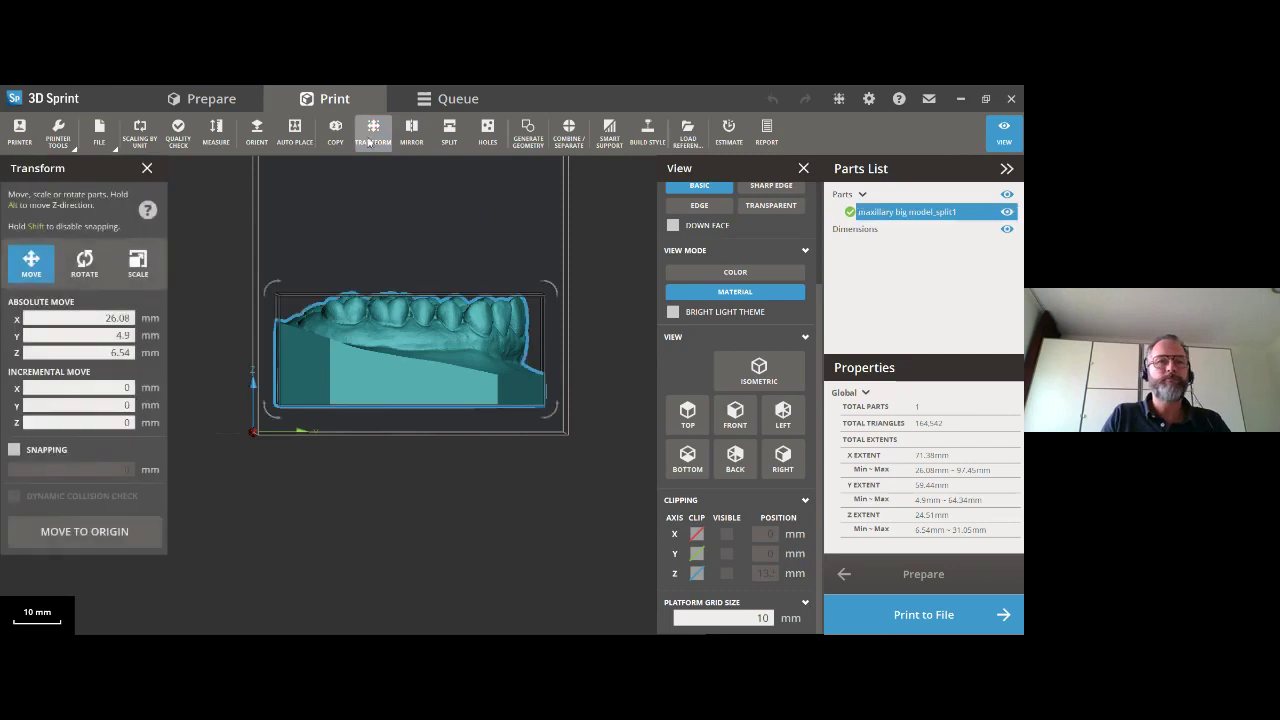
{"action": "left_click", "coordinate": [84, 262]}
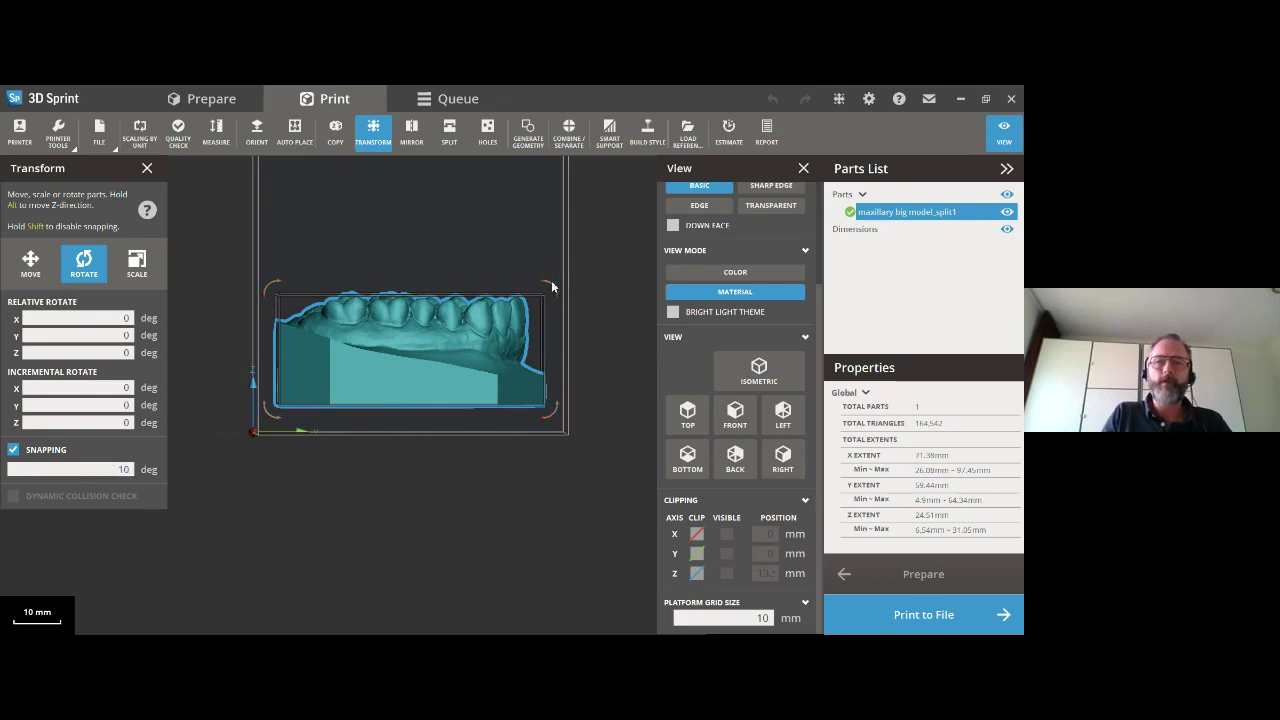
{"action": "left_click_drag", "start_coordinate": [551, 283], "coordinate": [515, 256]}
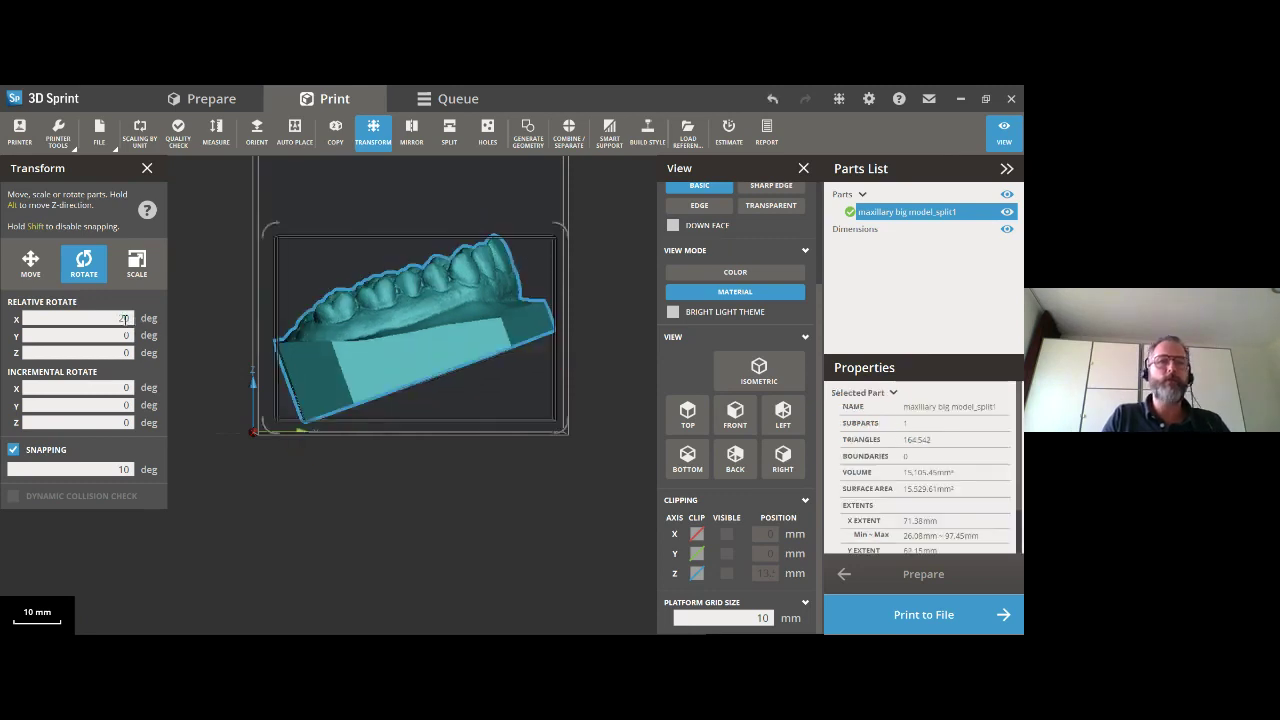
{"action": "left_click", "coordinate": [147, 168]}
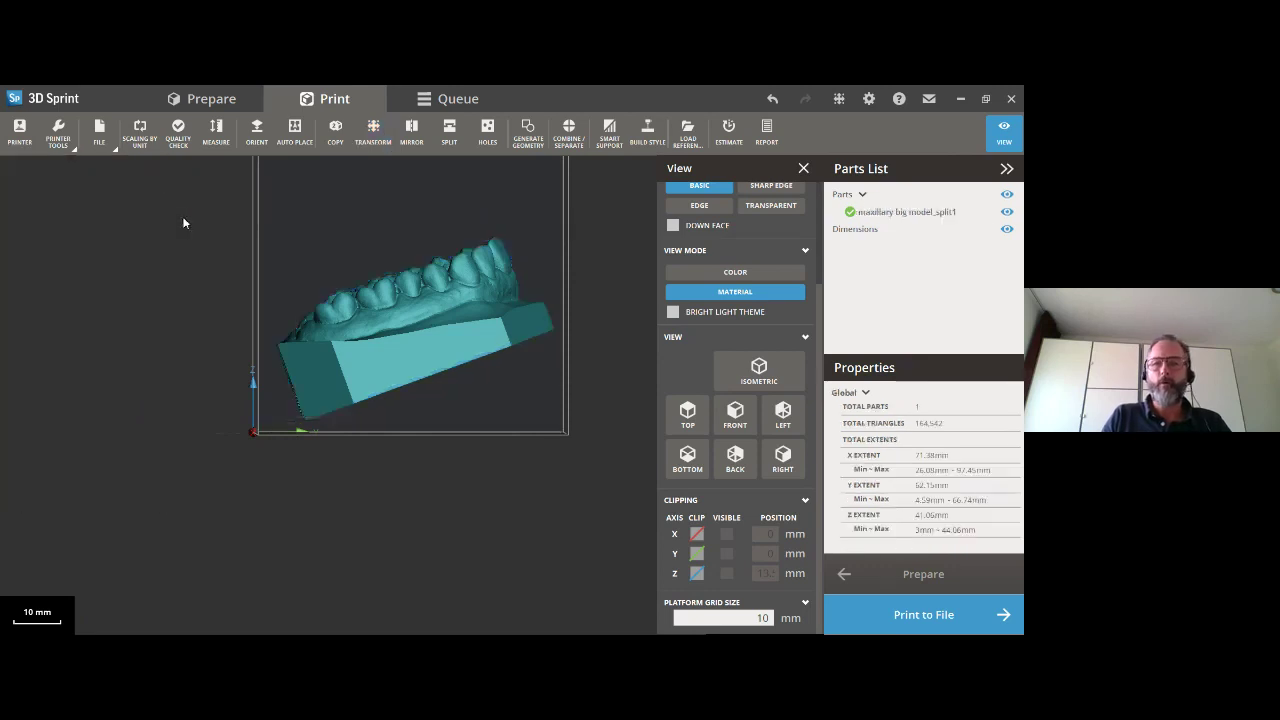
Clip the tilted model along Z at about 16 mm and examine its cross-section from above.
{"action": "left_click", "coordinate": [697, 573]}
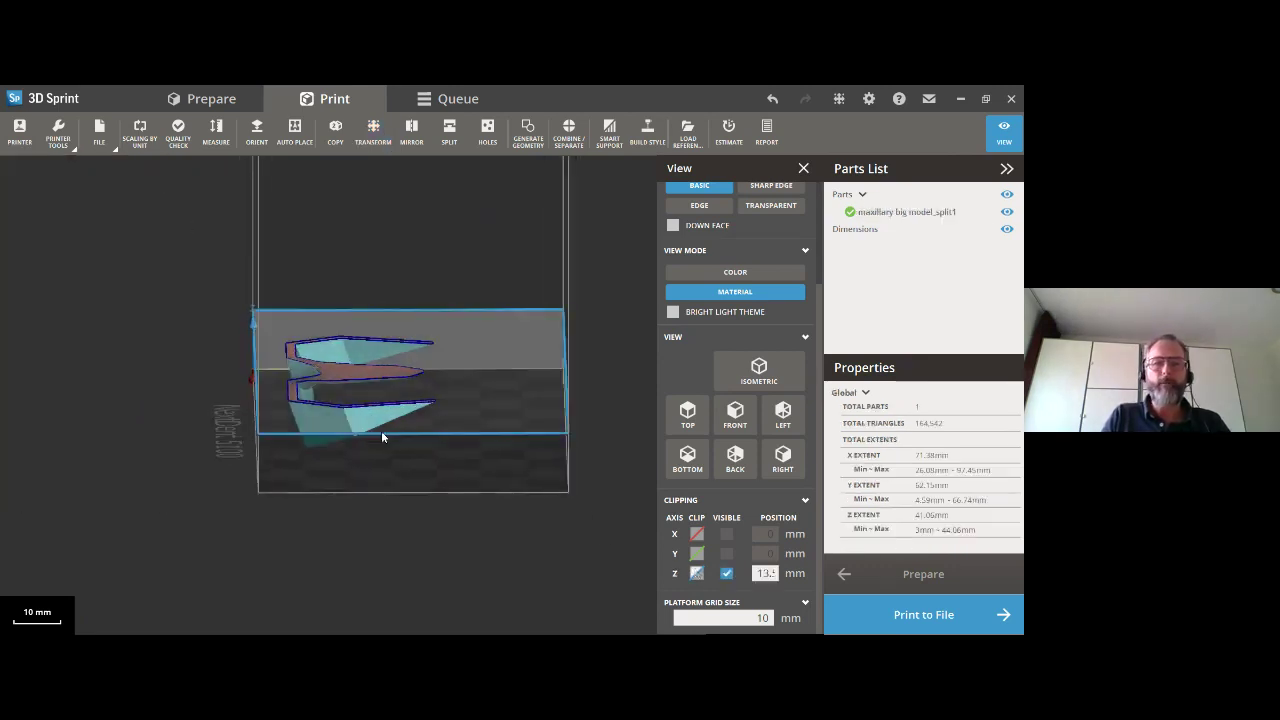
{"action": "mouse_move", "coordinate": [381, 433]}
{"action": "left_mouse_down"}
{"action": "mouse_move", "coordinate": [379, 446]}
{"action": "mouse_move", "coordinate": [373, 428]}
{"action": "left_mouse_up"}
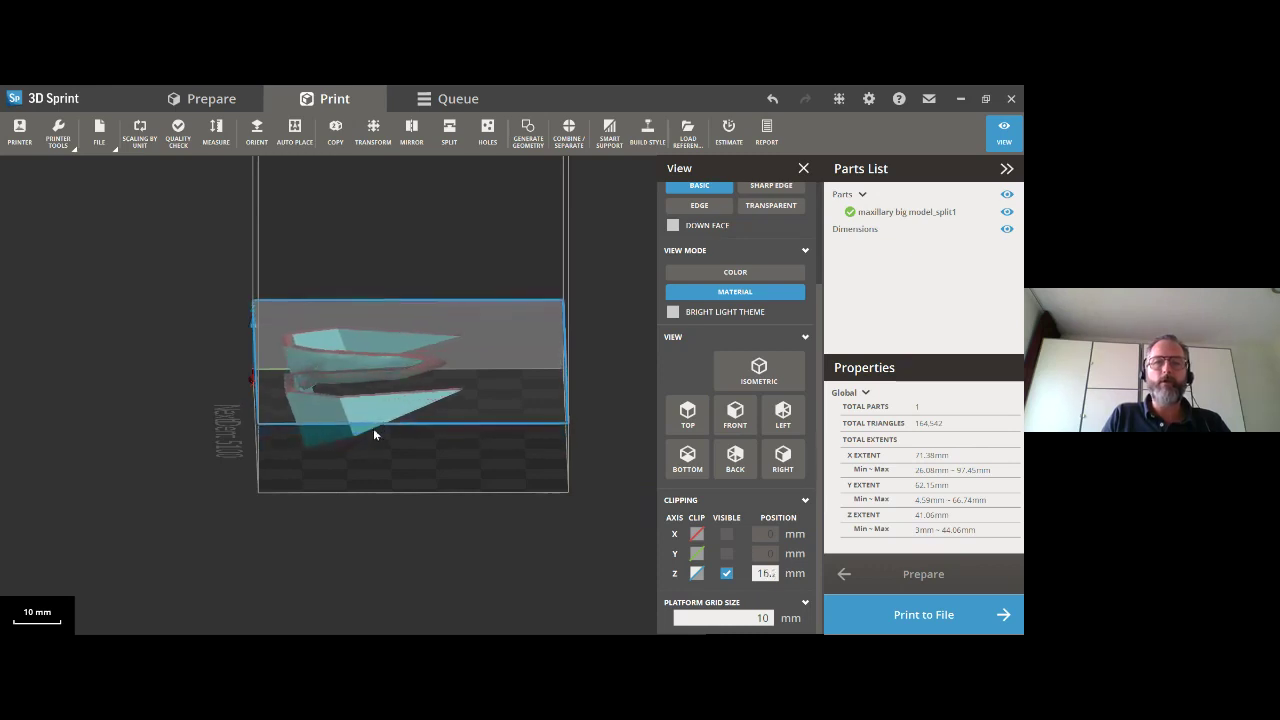
{"action": "right_click_drag", "start_coordinate": [373, 428], "coordinate": [386, 530]}
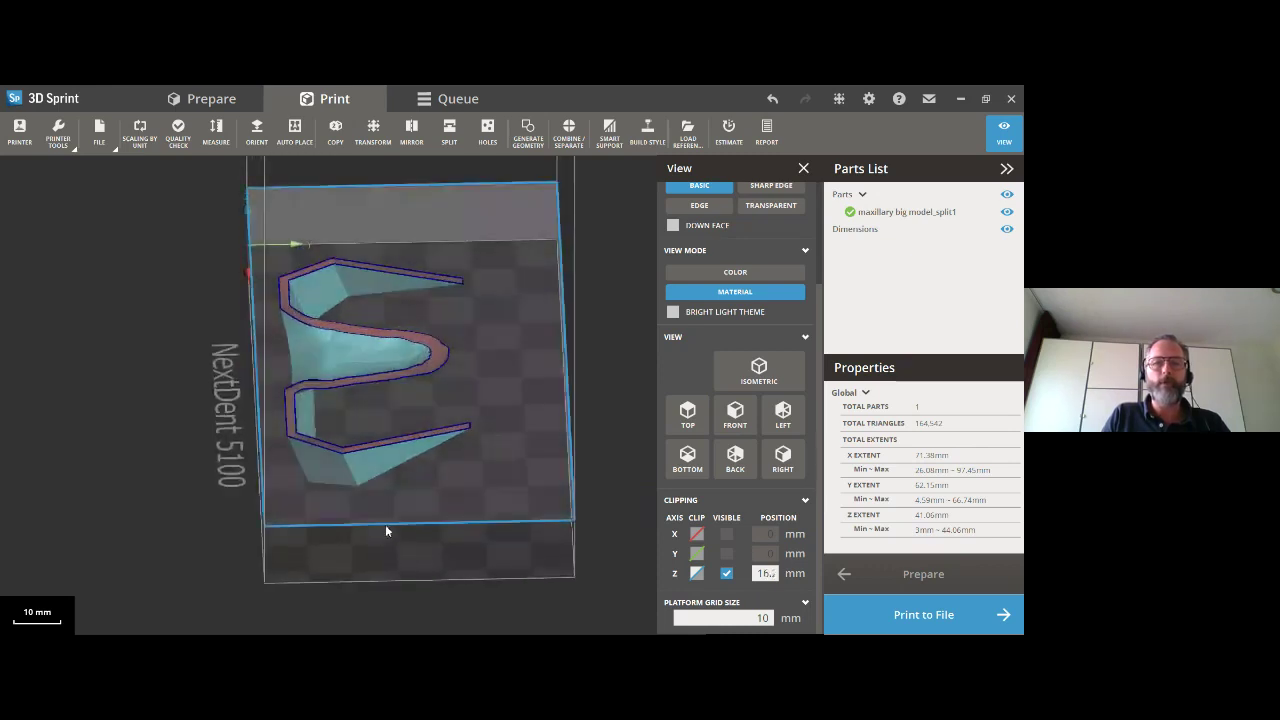
Raise the Z clipping plane to about 46 mm, above the maxillary model, flip the clipping direction and turn Z clipping off.
{"action": "left_click_drag", "start_coordinate": [387, 527], "coordinate": [357, 399]}
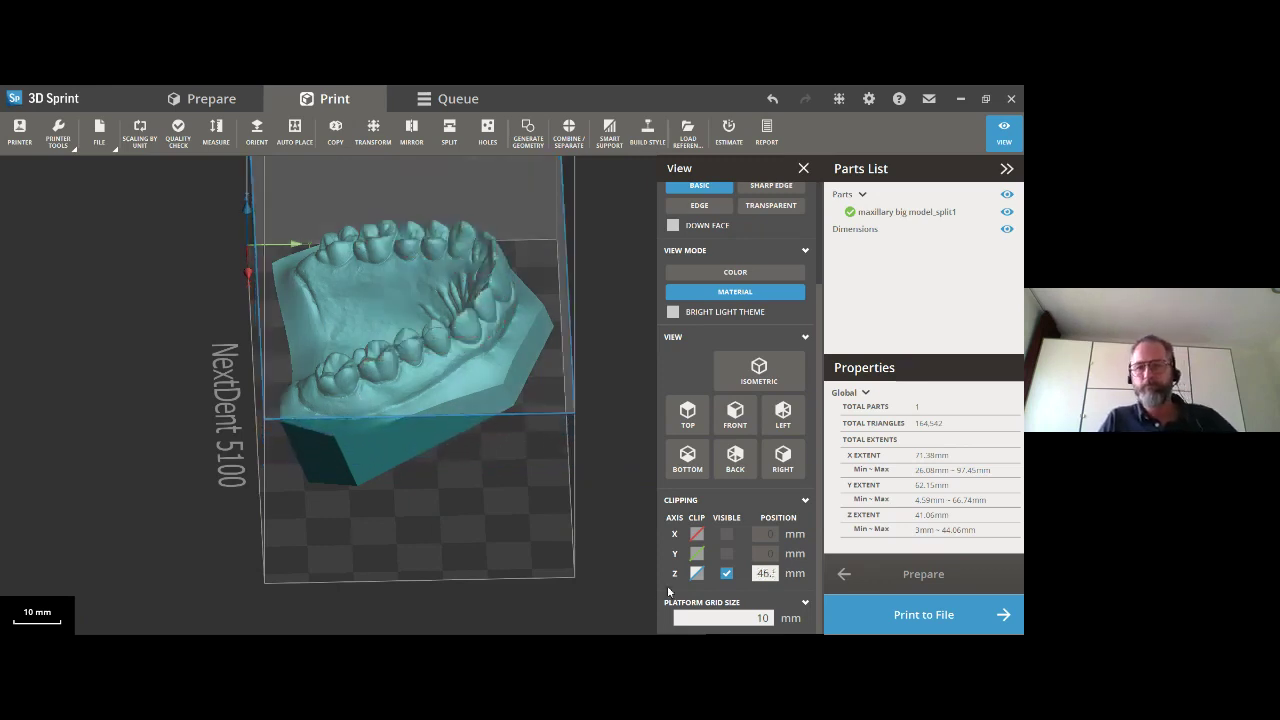
{"action": "left_click", "coordinate": [695, 574]}
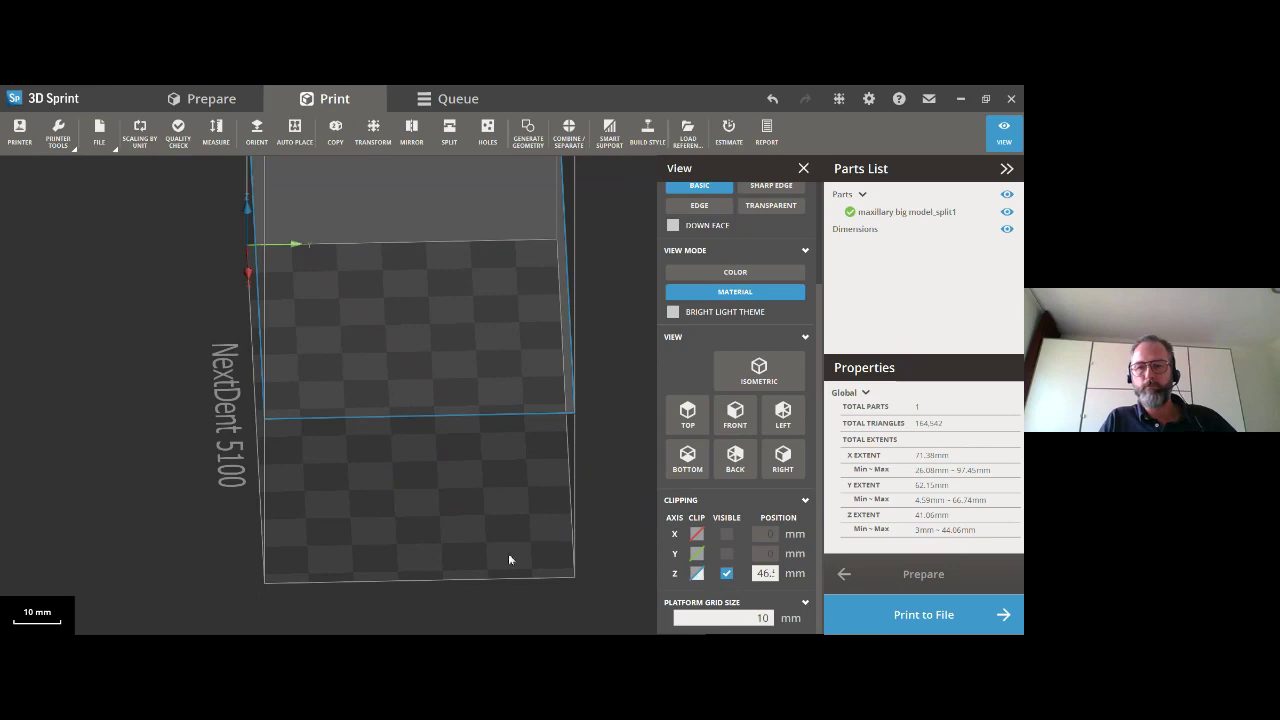
{"action": "left_click", "coordinate": [698, 575]}
{"action": "right_click_drag", "start_coordinate": [480, 549], "coordinate": [311, 479]}
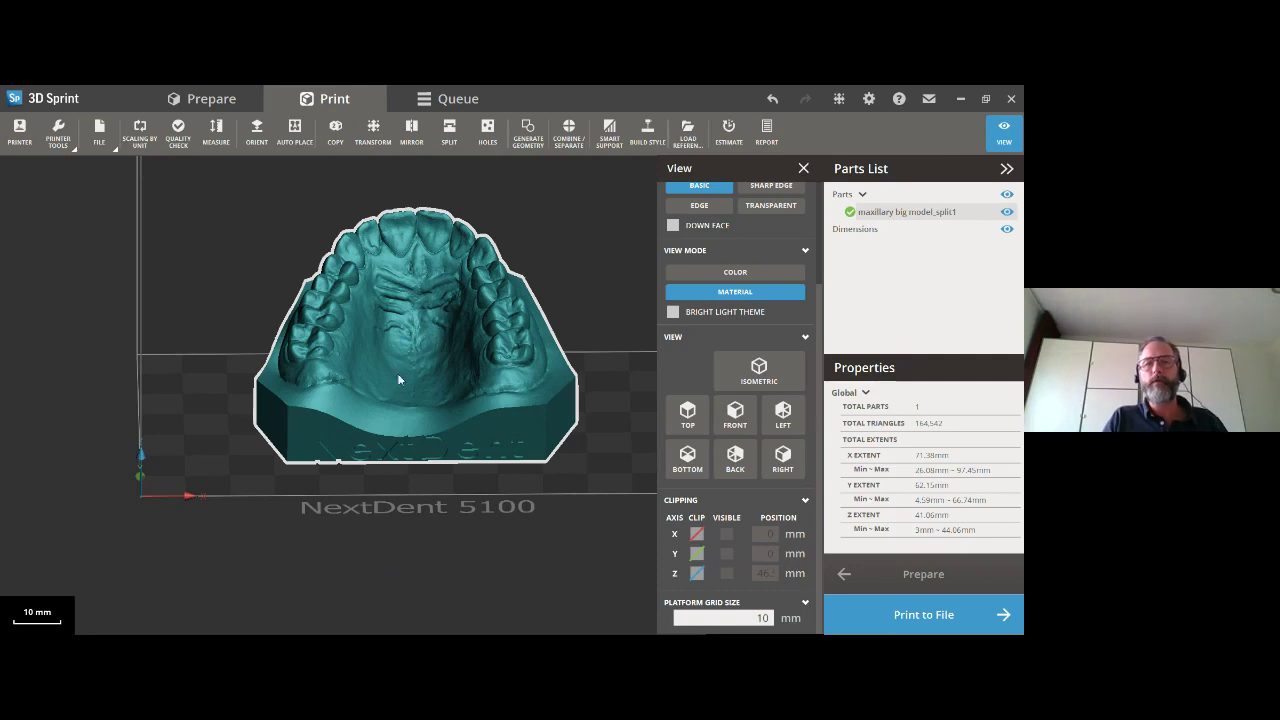
Delete the maxillary model from the platform and import the STL file "upper denture base" from the webinar folder.
{"action": "left_click", "coordinate": [440, 306]}
{"action": "key", "text": "Delete"}
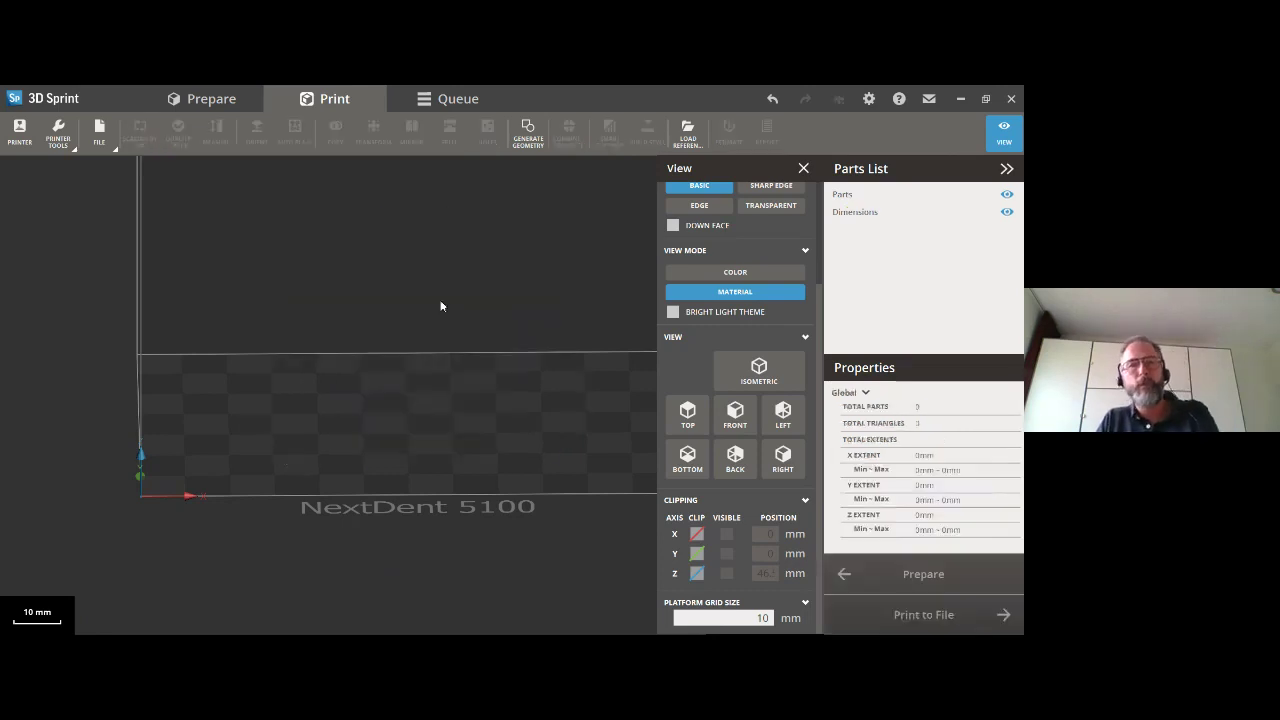
{"action": "left_click", "coordinate": [100, 140]}
{"action": "left_click", "coordinate": [97, 222]}
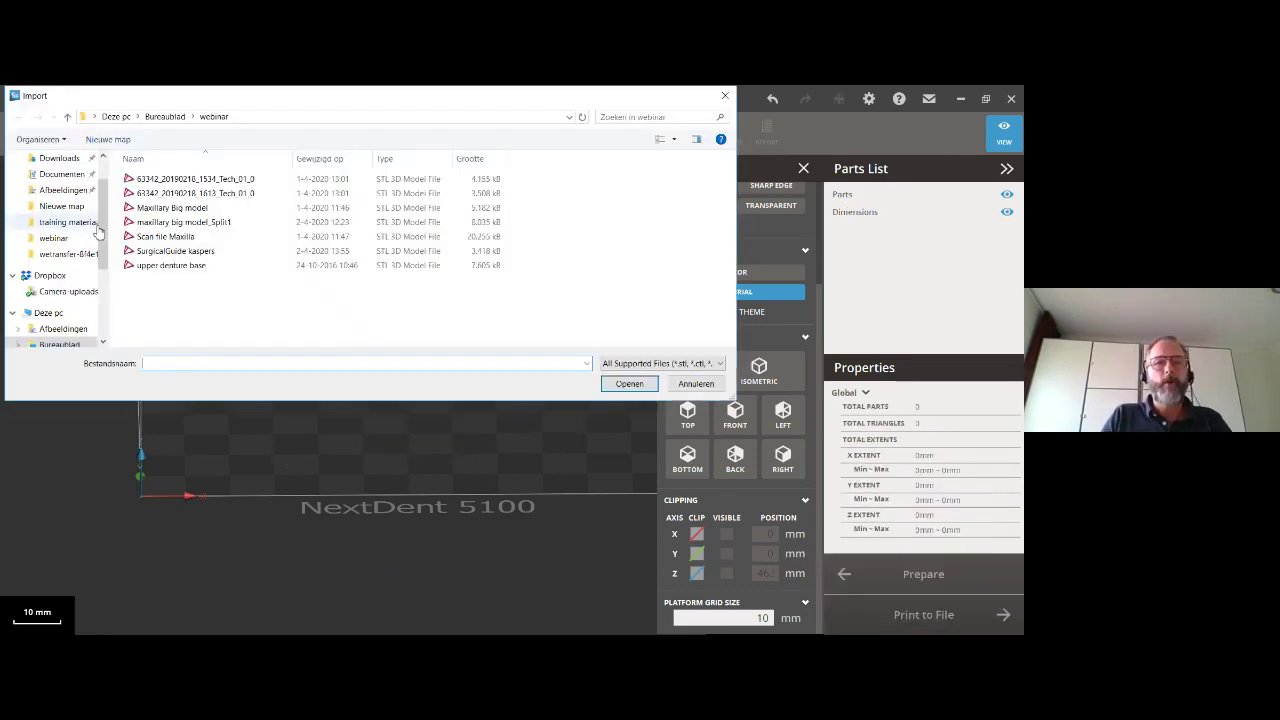
{"action": "left_click", "coordinate": [163, 268]}
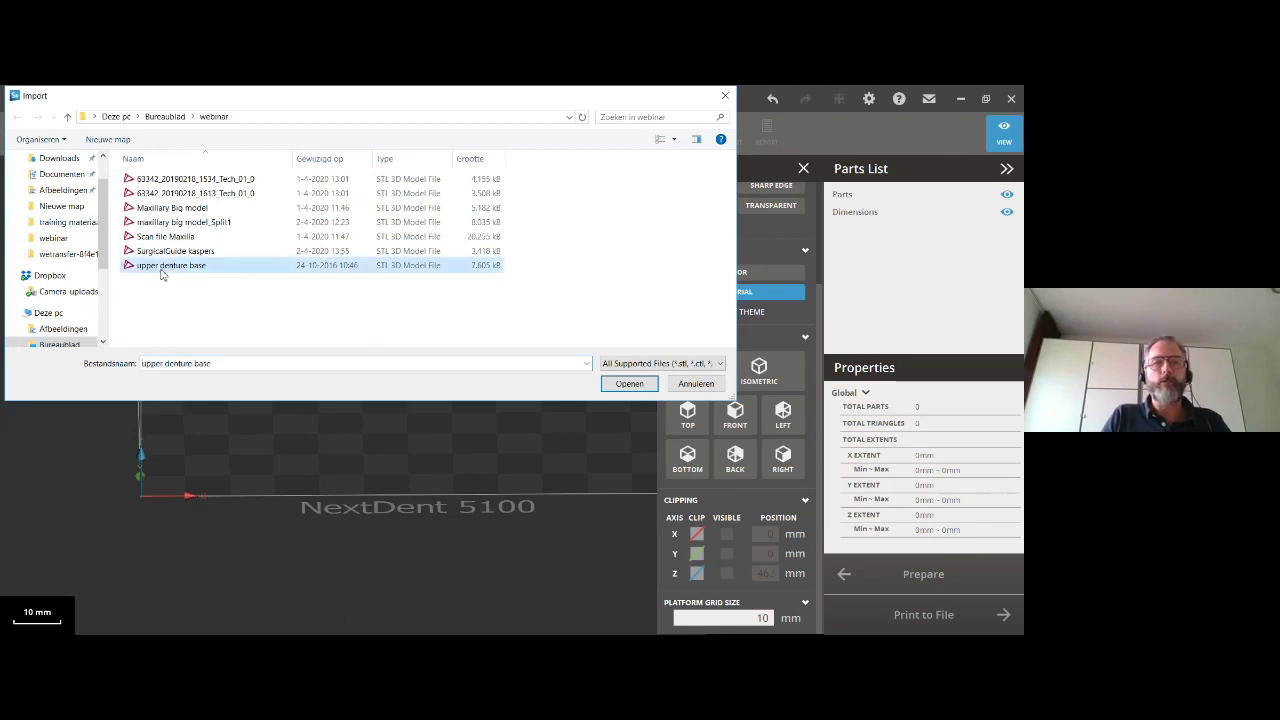
{"action": "left_click", "coordinate": [630, 386]}
Inspect the imported denture base from several sides and position it on the build platform with Auto Place.
{"action": "right_click_drag", "start_coordinate": [354, 506], "coordinate": [297, 580]}
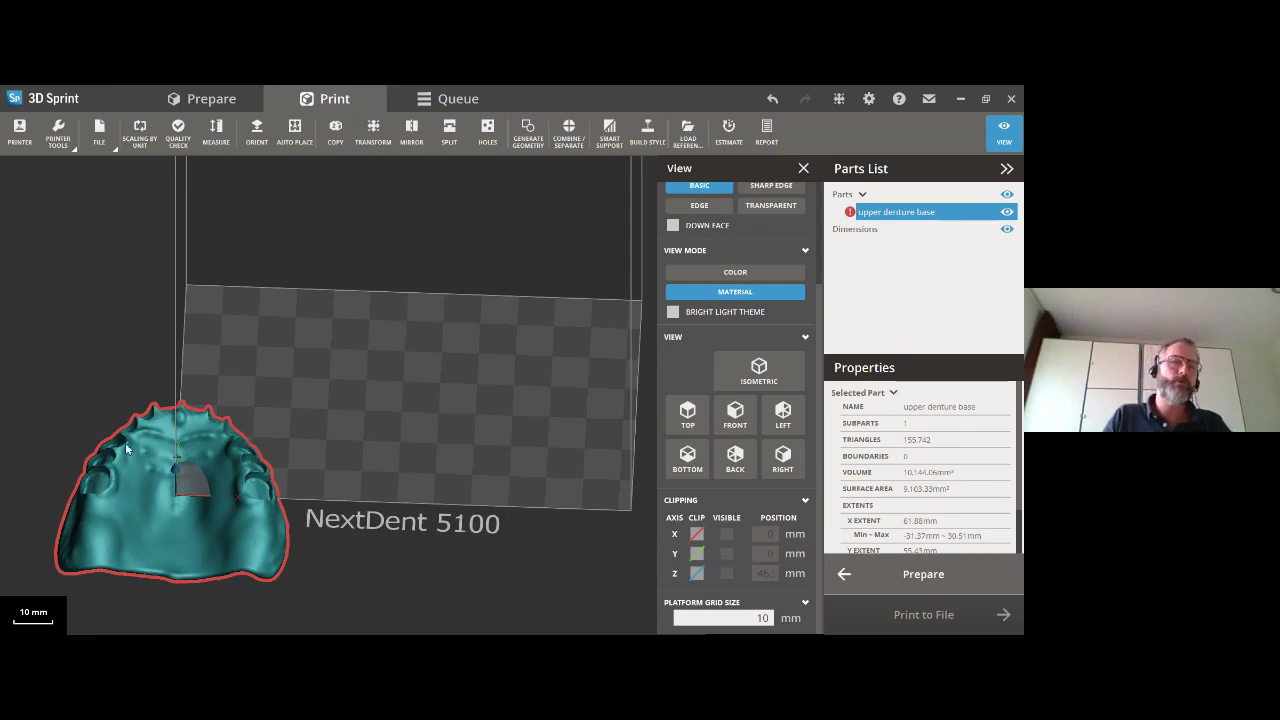
{"action": "right_click_drag", "start_coordinate": [165, 549], "coordinate": [146, 458]}
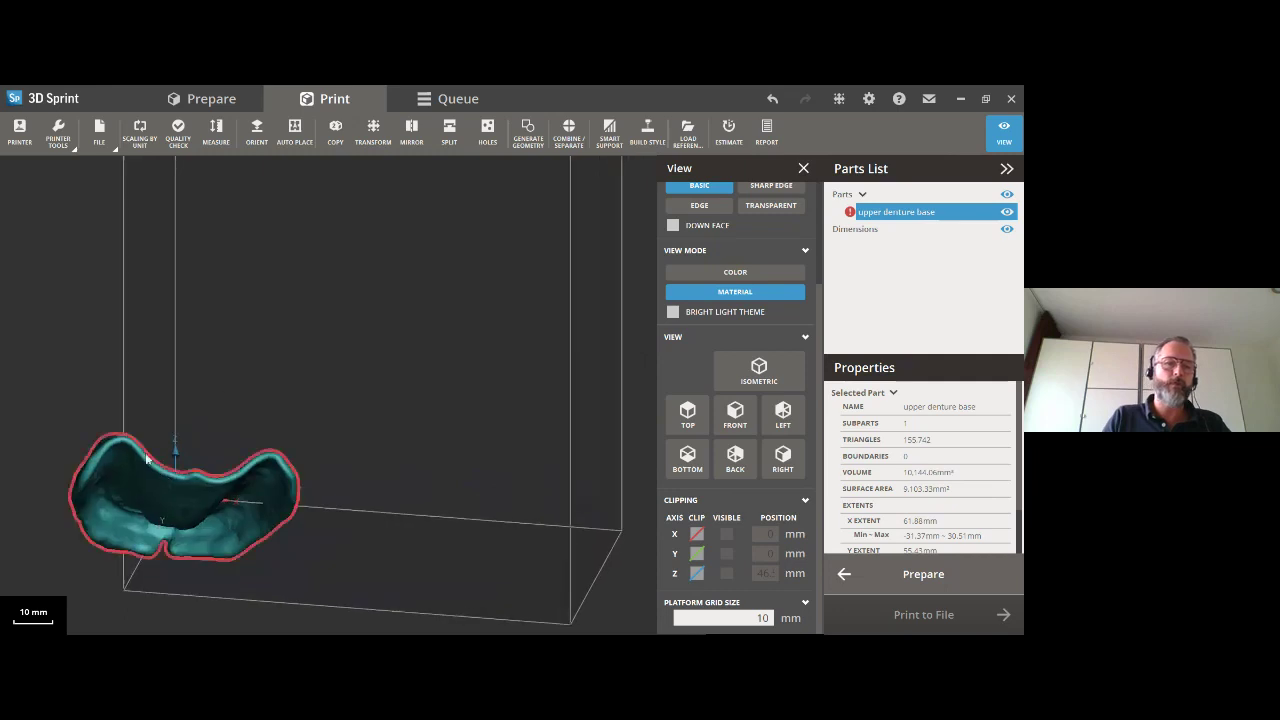
{"action": "right_click_drag", "start_coordinate": [157, 506], "coordinate": [254, 456]}
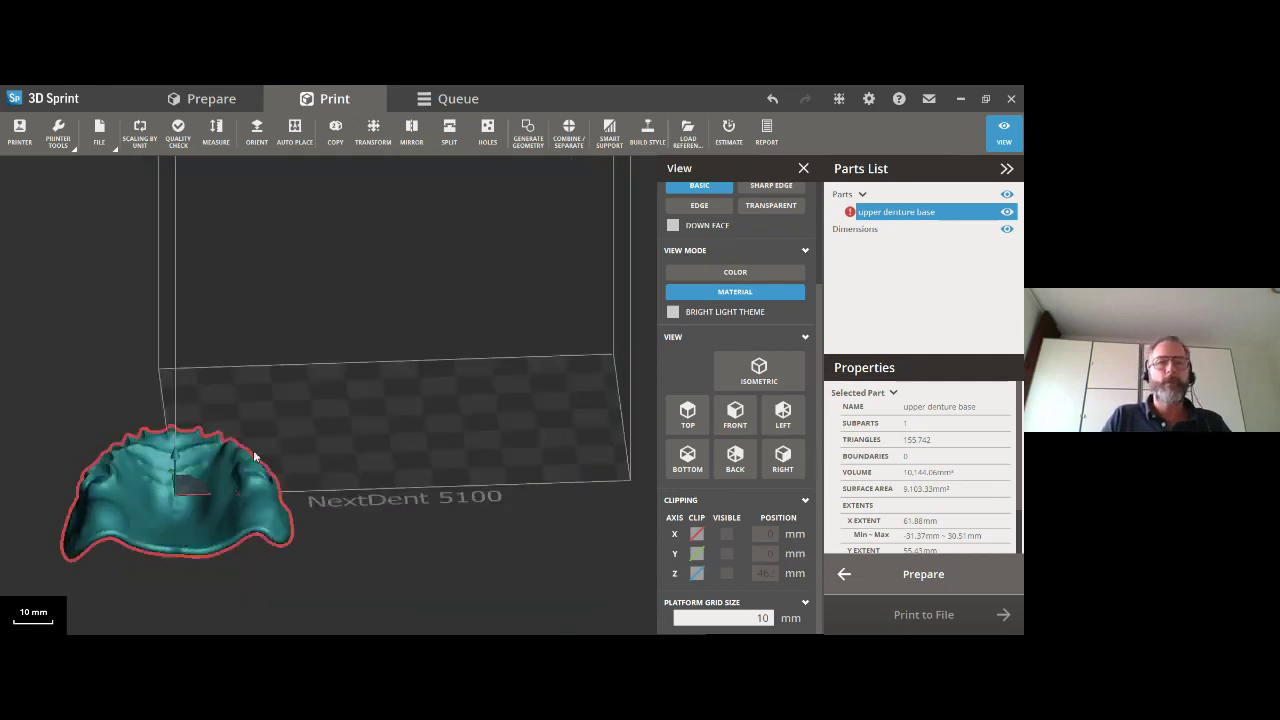
{"action": "left_click", "coordinate": [294, 130]}
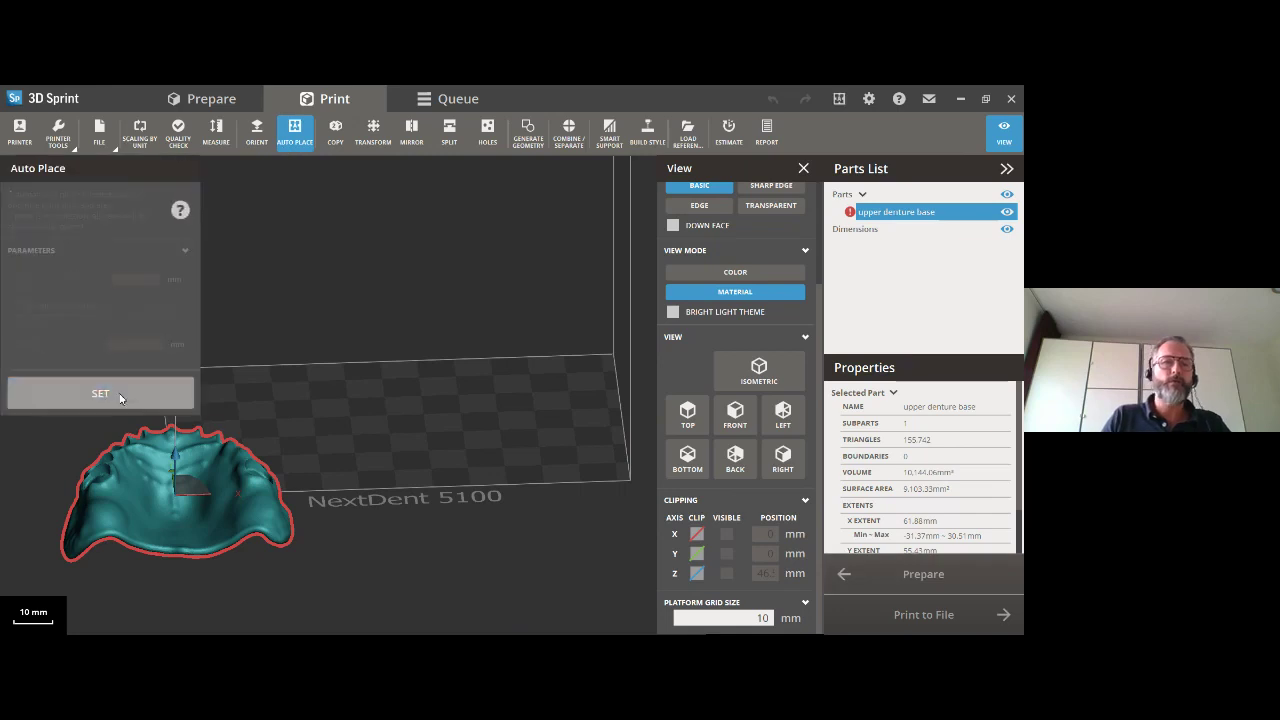
{"action": "left_click", "coordinate": [120, 394]}
{"action": "right_click_drag", "start_coordinate": [308, 375], "coordinate": [410, 470]}
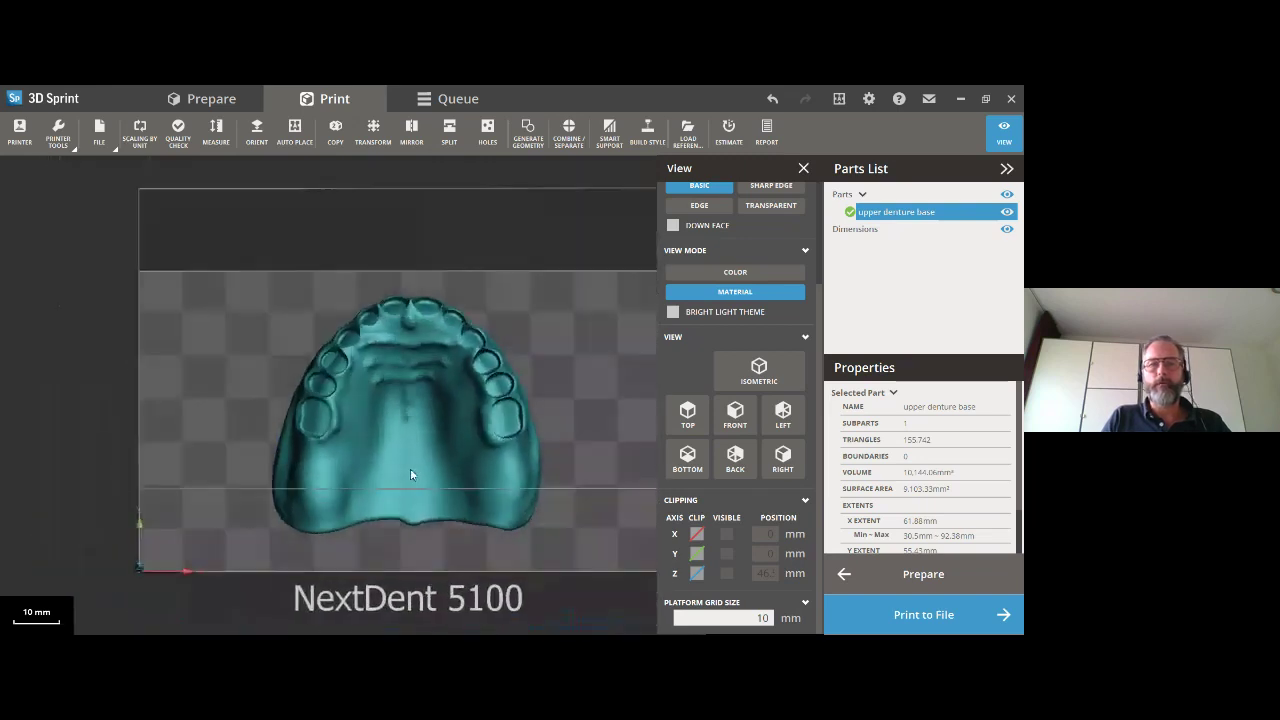
Rotate the denture base 90 degrees about Z and 60 degrees about Y with Transform so its front teeth point upward.
{"action": "left_click", "coordinate": [373, 132]}
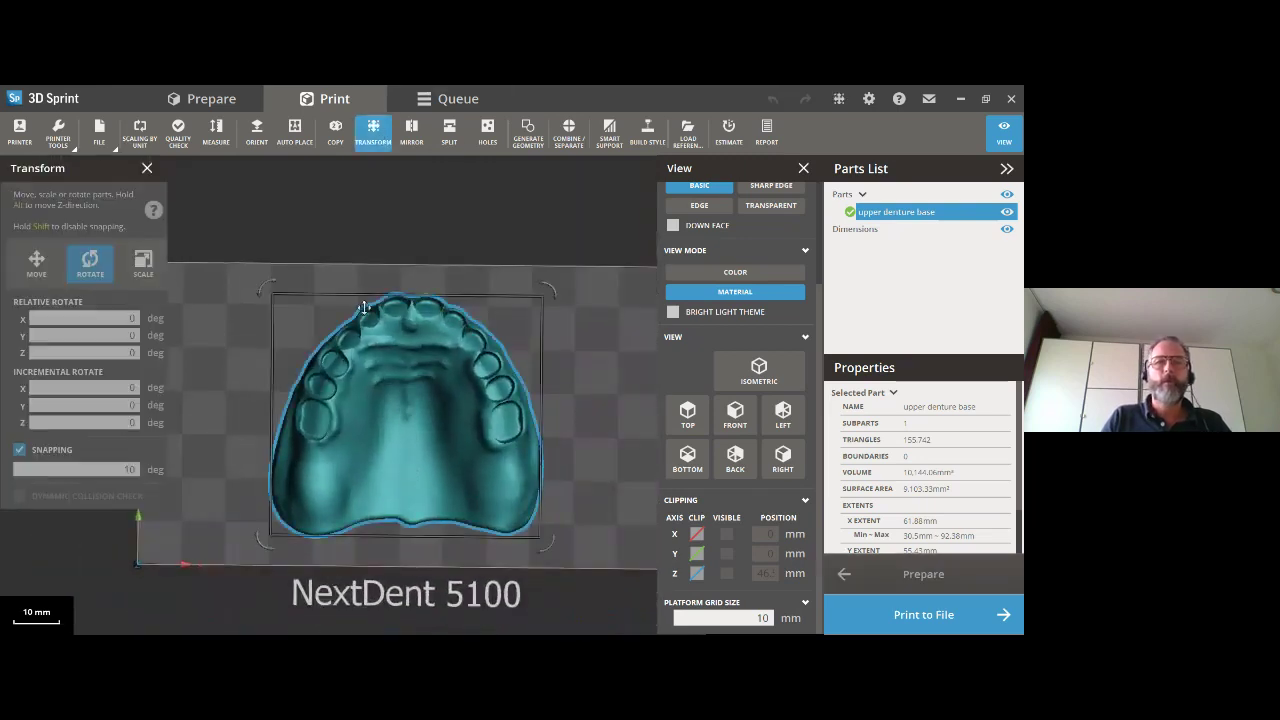
{"action": "left_click_drag", "start_coordinate": [247, 311], "coordinate": [323, 491]}
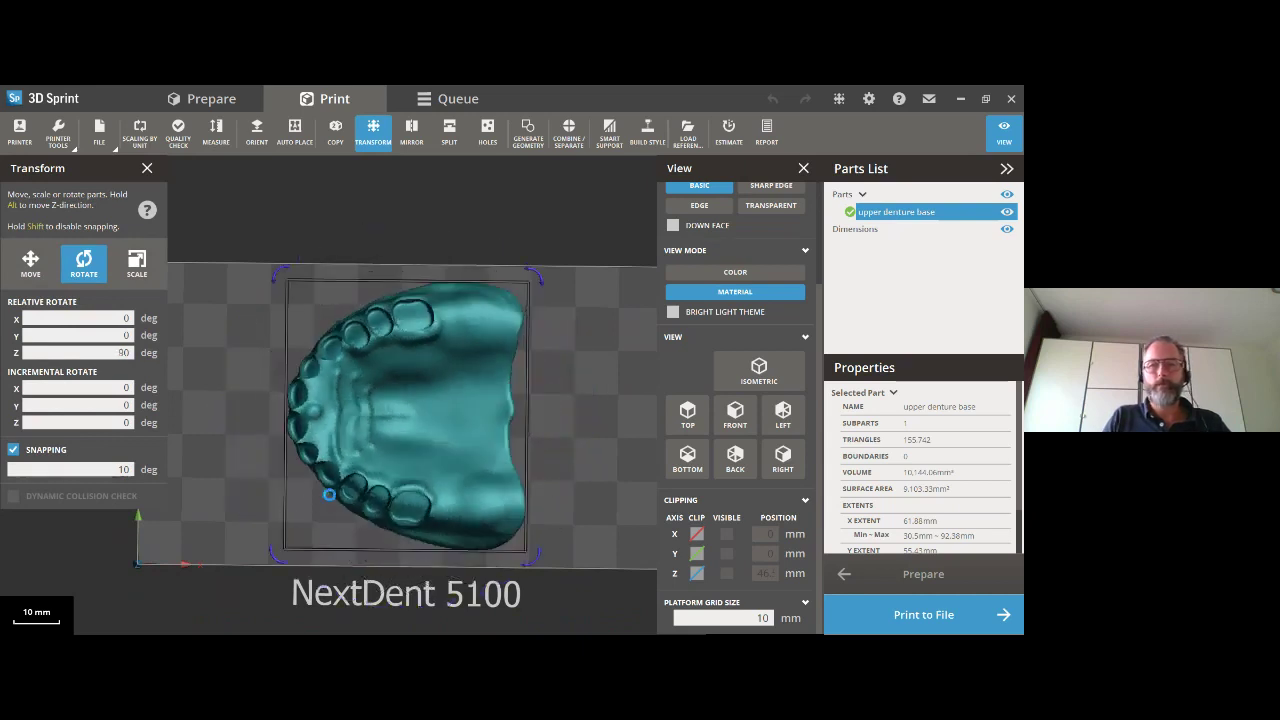
{"action": "right_click_drag", "start_coordinate": [354, 540], "coordinate": [363, 306]}
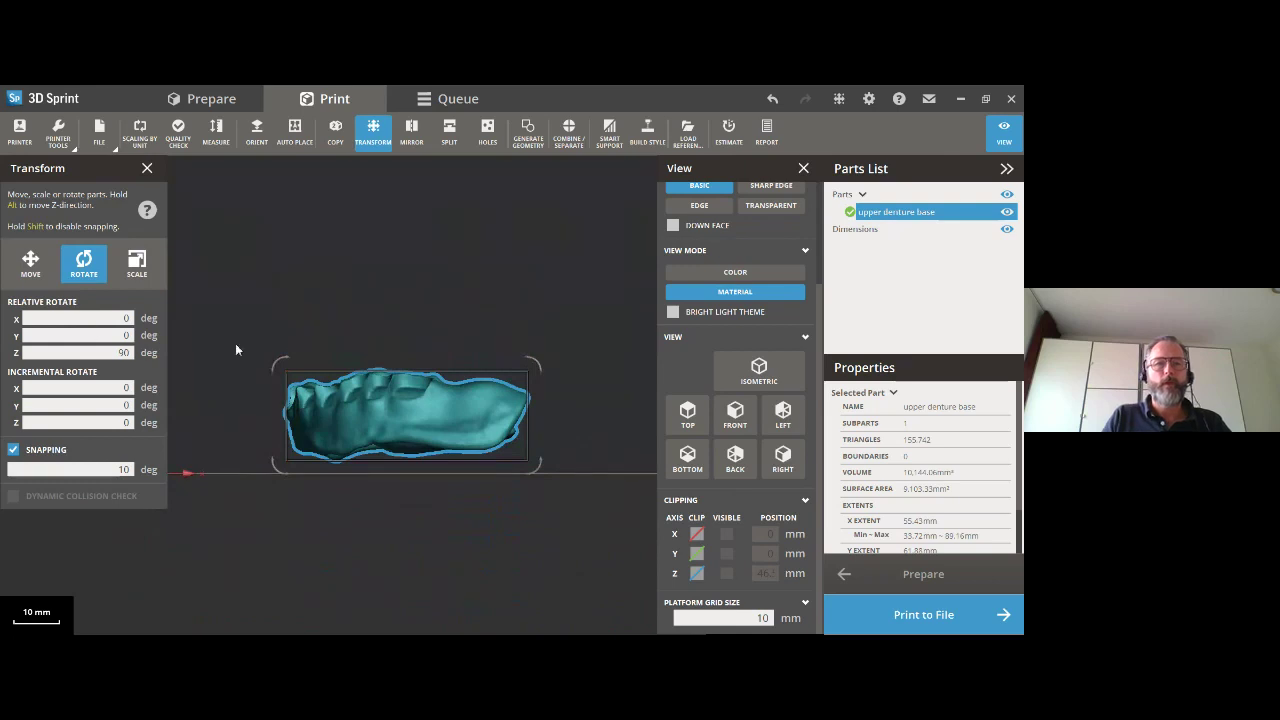
{"action": "left_click_drag", "start_coordinate": [280, 362], "coordinate": [286, 351]}
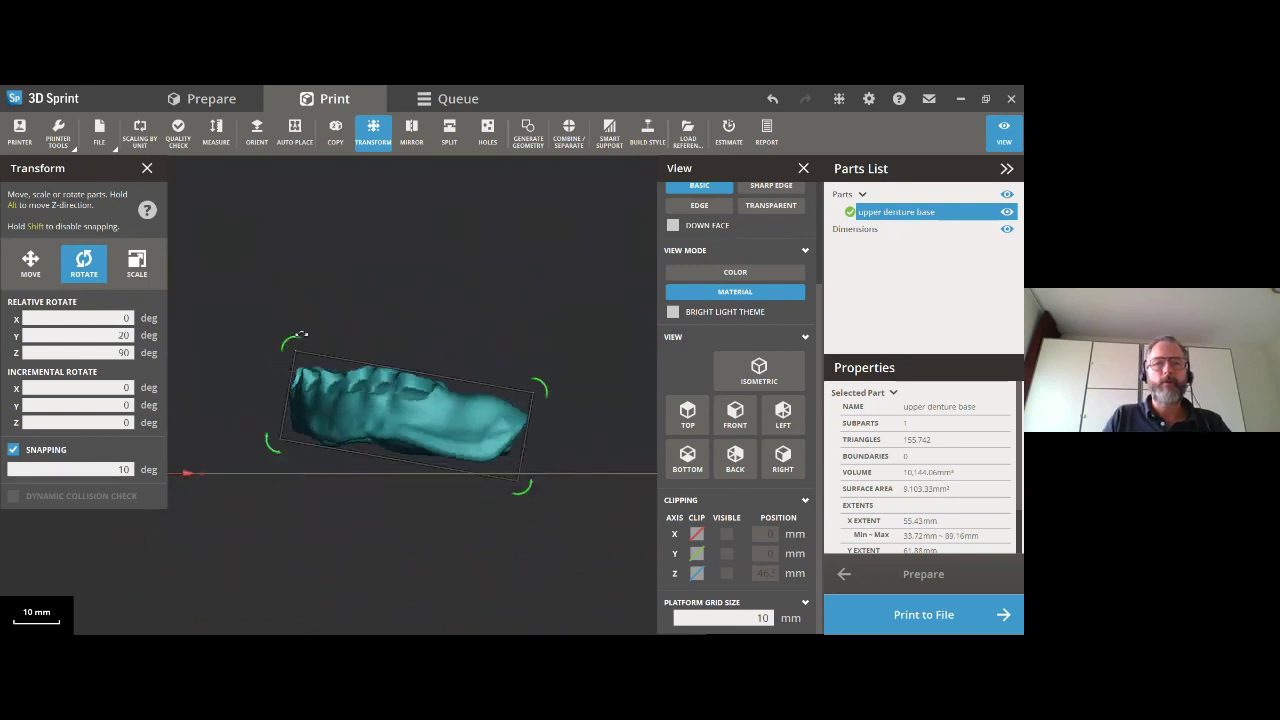
{"action": "left_click_drag", "start_coordinate": [300, 333], "coordinate": [274, 349]}
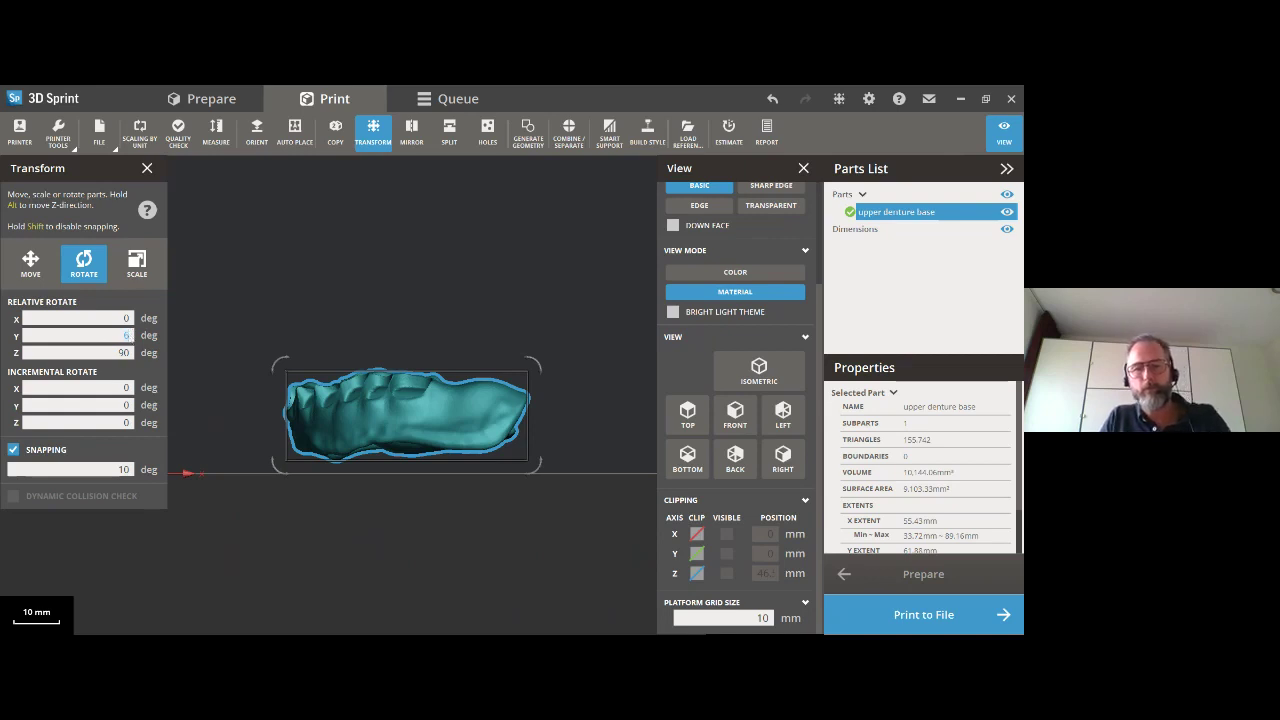
{"action": "type", "text": "0"}
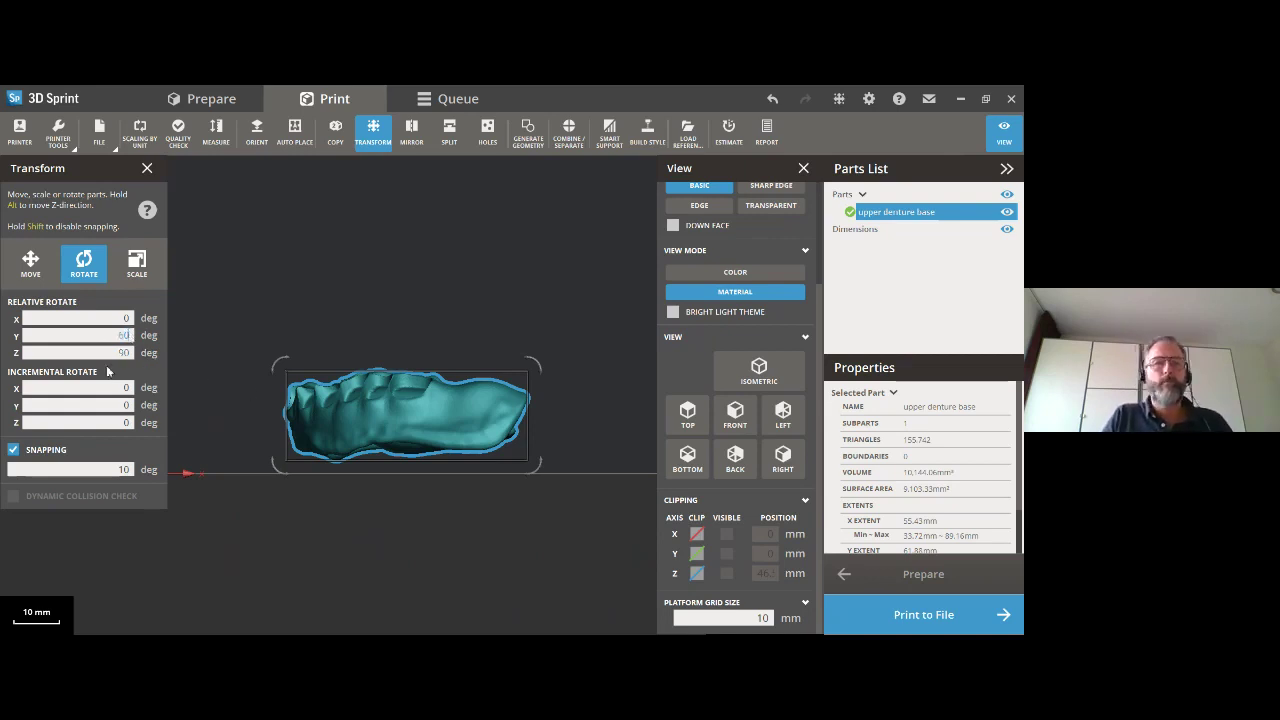
{"action": "key", "text": "Return"}
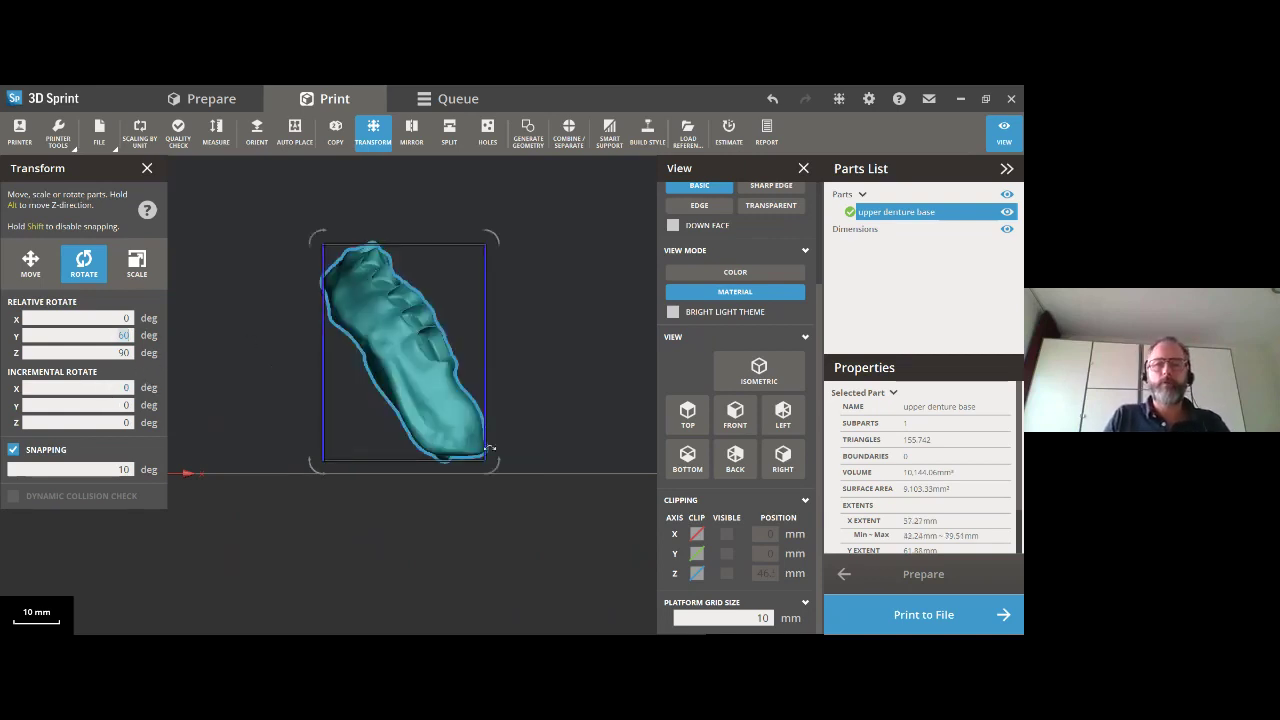
{"action": "right_click_drag", "start_coordinate": [489, 449], "coordinate": [300, 464]}
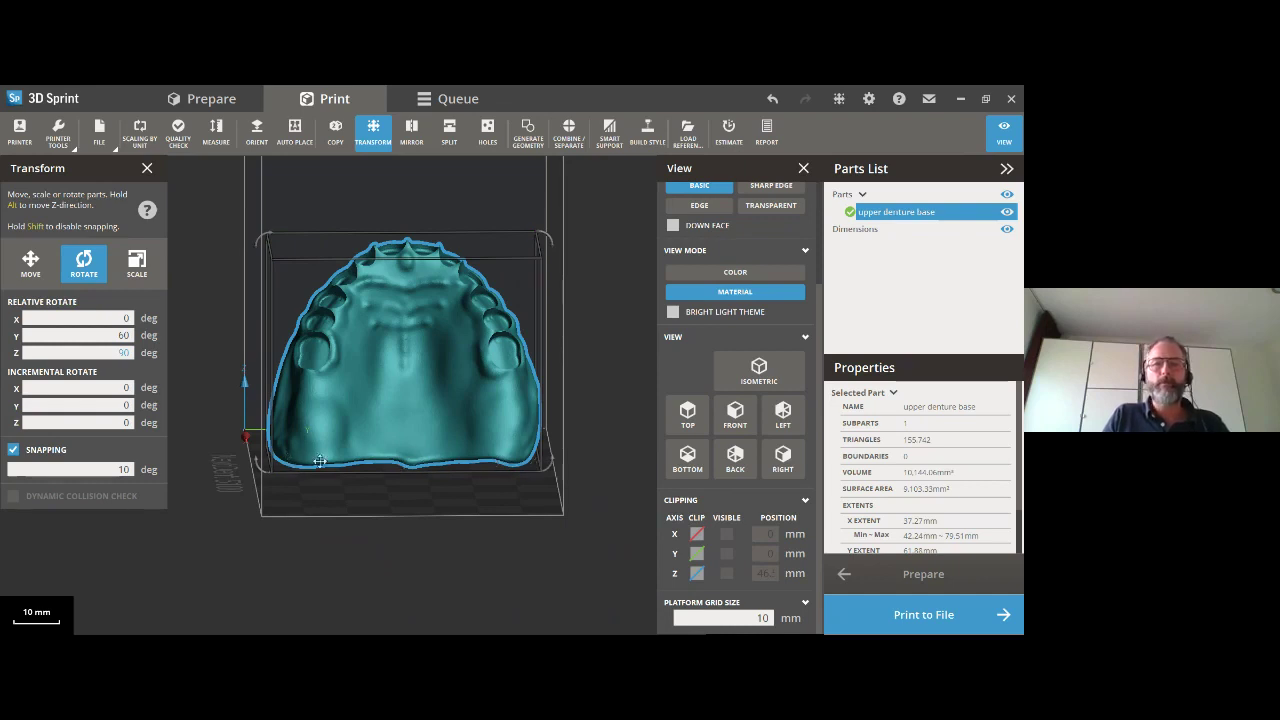
{"action": "right_click_drag", "start_coordinate": [303, 508], "coordinate": [385, 431]}
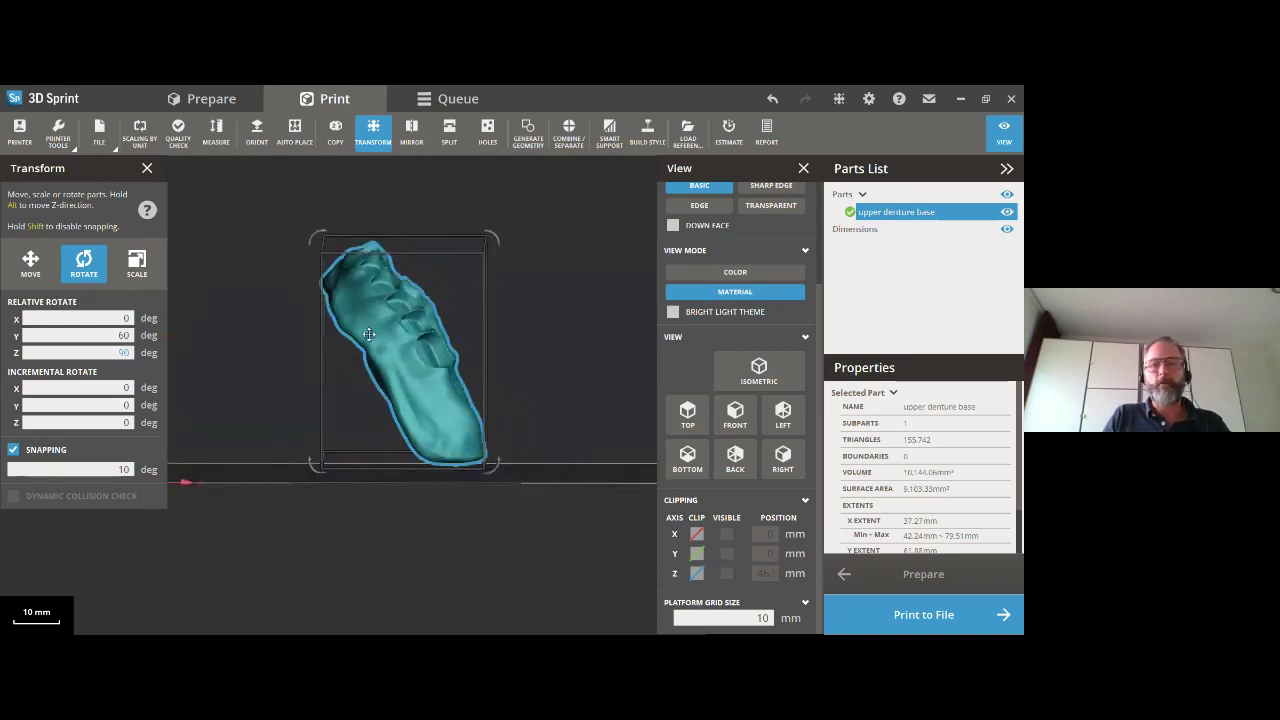
{"action": "right_click_drag", "start_coordinate": [369, 334], "coordinate": [334, 346]}
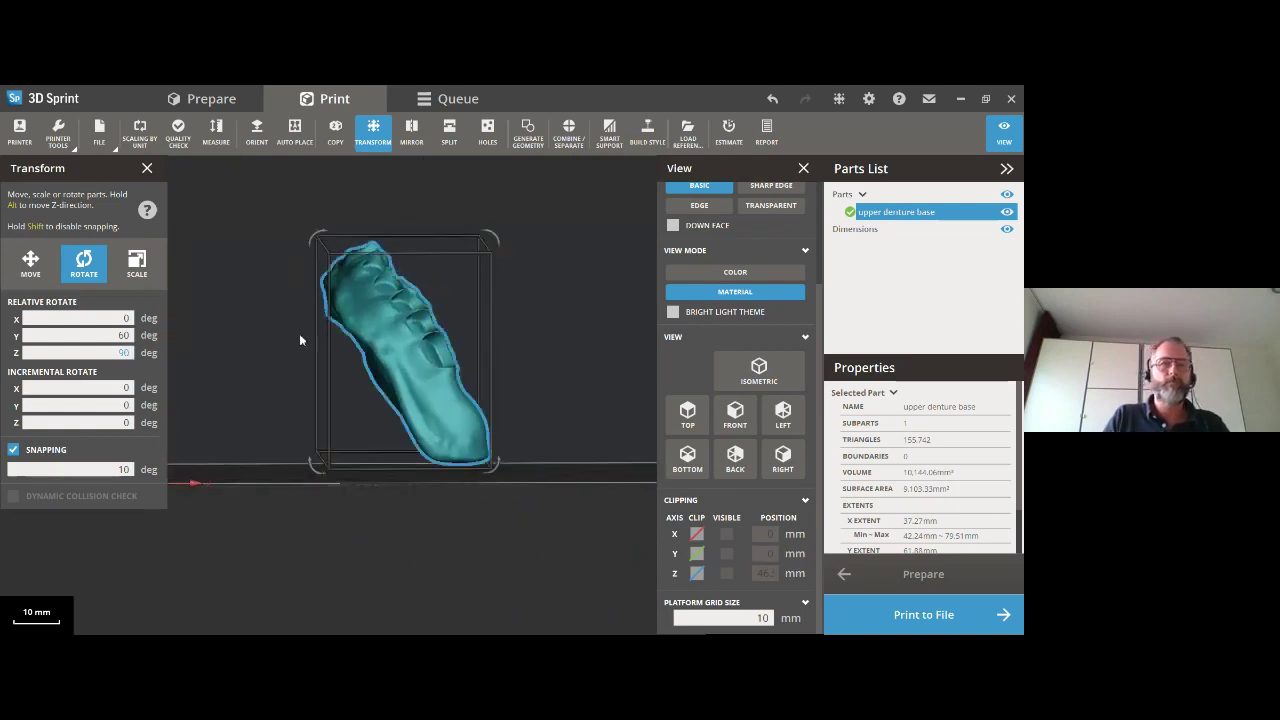
{"action": "left_click", "coordinate": [147, 168]}
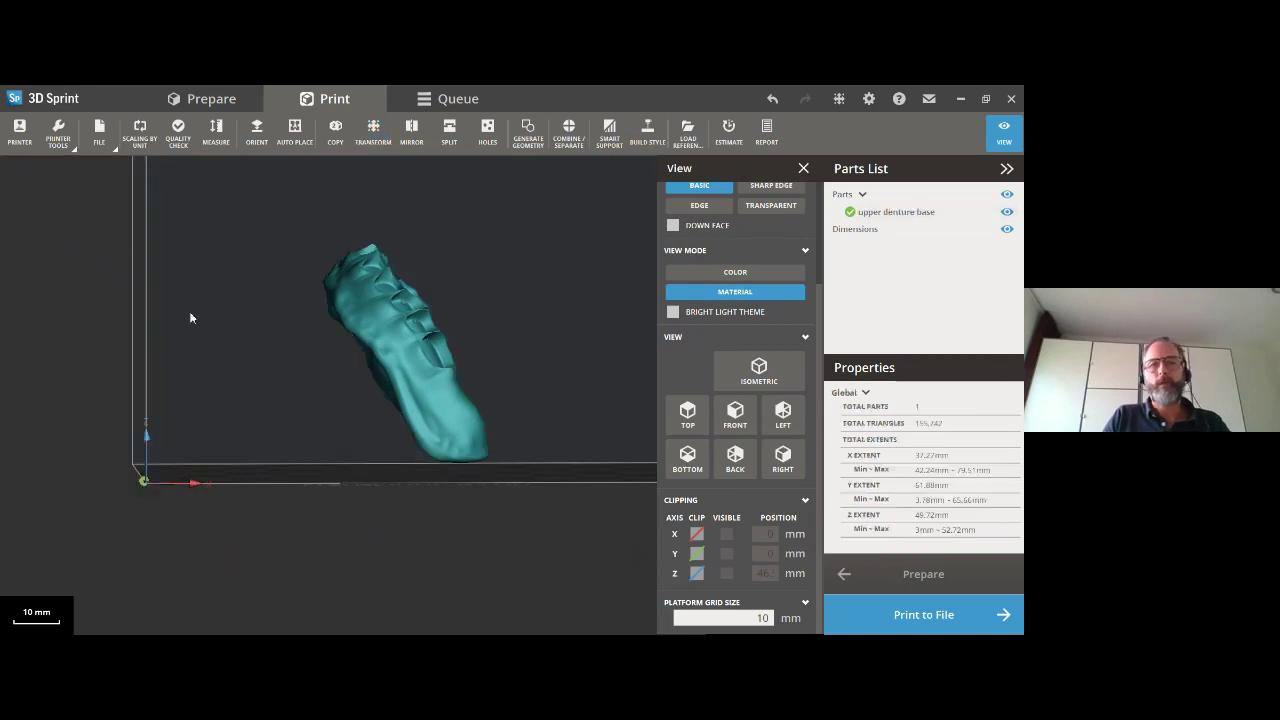
{"action": "left_click", "coordinate": [803, 168]}
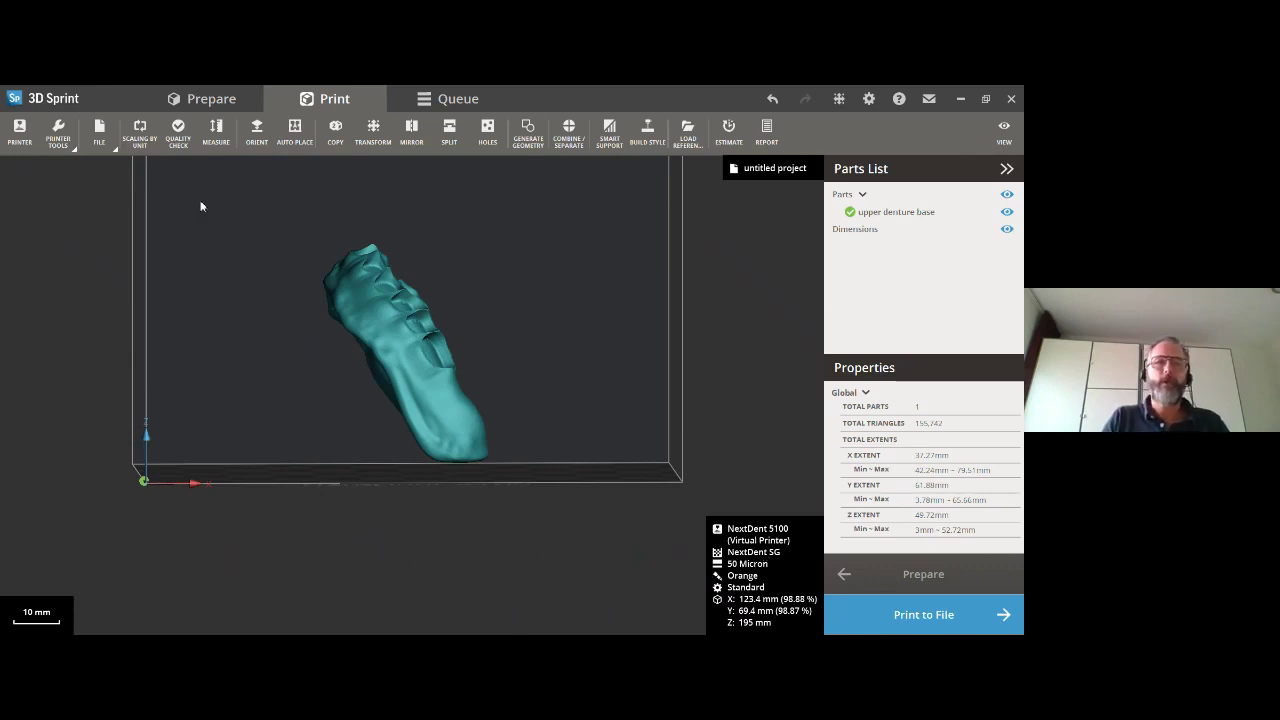
Configure the NextDent 5100 for NextDent Denture 3D+ material in Opaque Pink, with 50 Micron print mode and the Standard build style.
{"action": "left_click", "coordinate": [30, 130]}
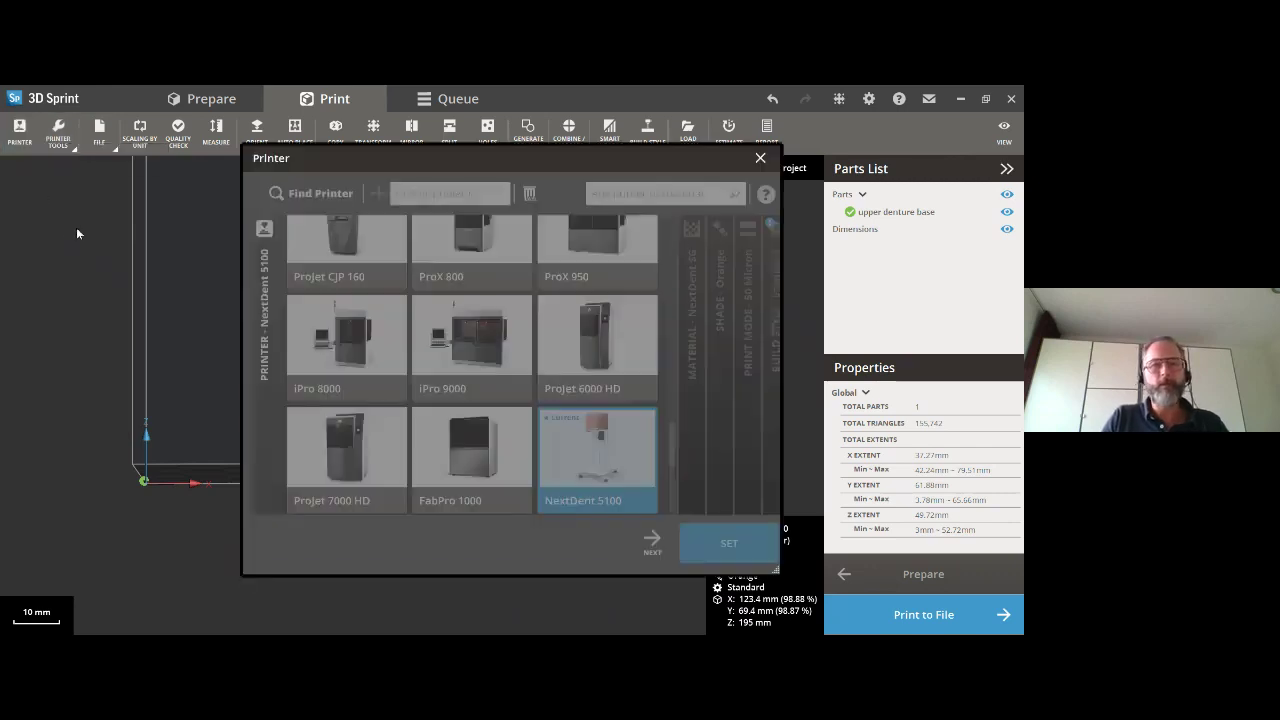
{"action": "left_click", "coordinate": [640, 541]}
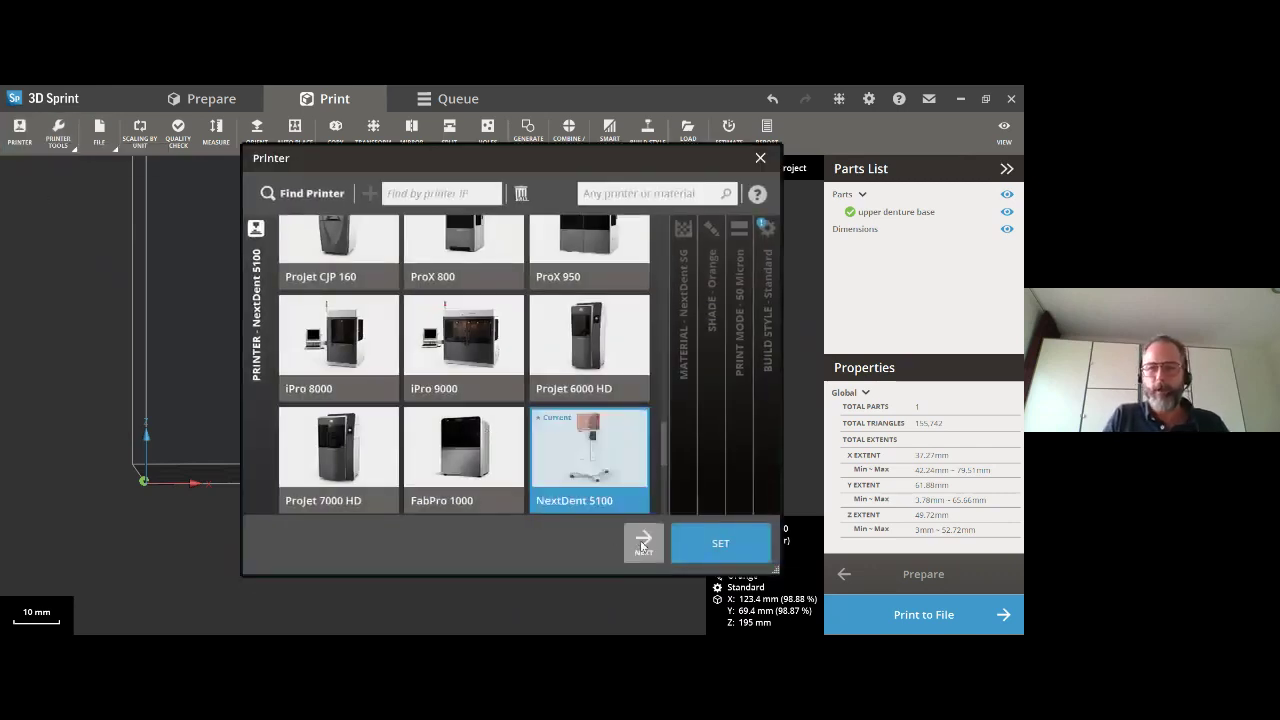
{"action": "left_click", "coordinate": [593, 311]}
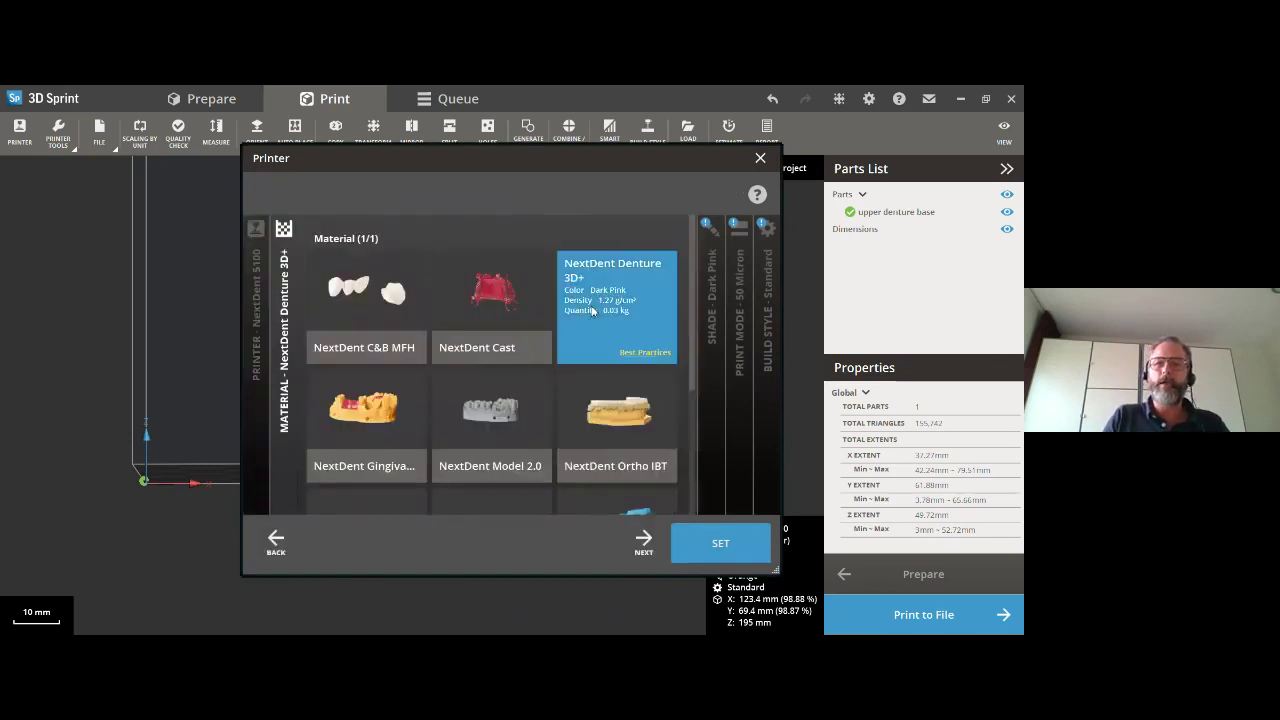
{"action": "left_click", "coordinate": [643, 540]}
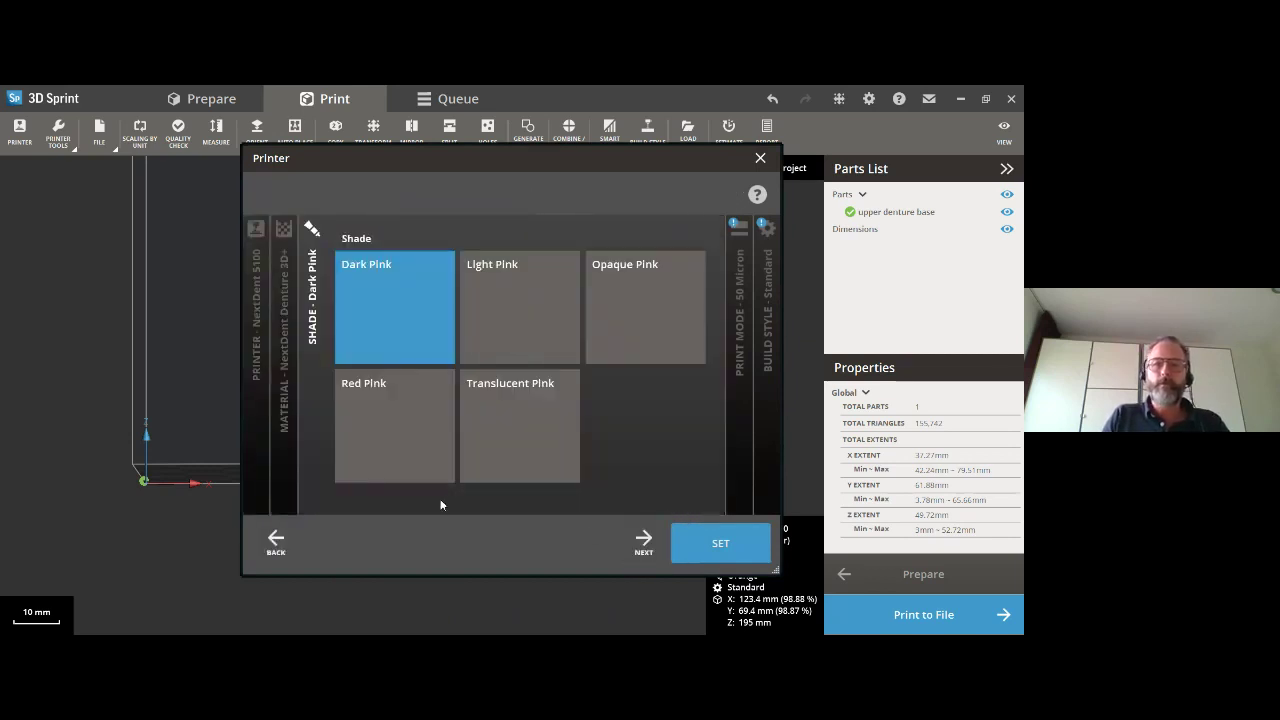
{"action": "left_click", "coordinate": [604, 318]}
{"action": "left_click", "coordinate": [643, 545]}
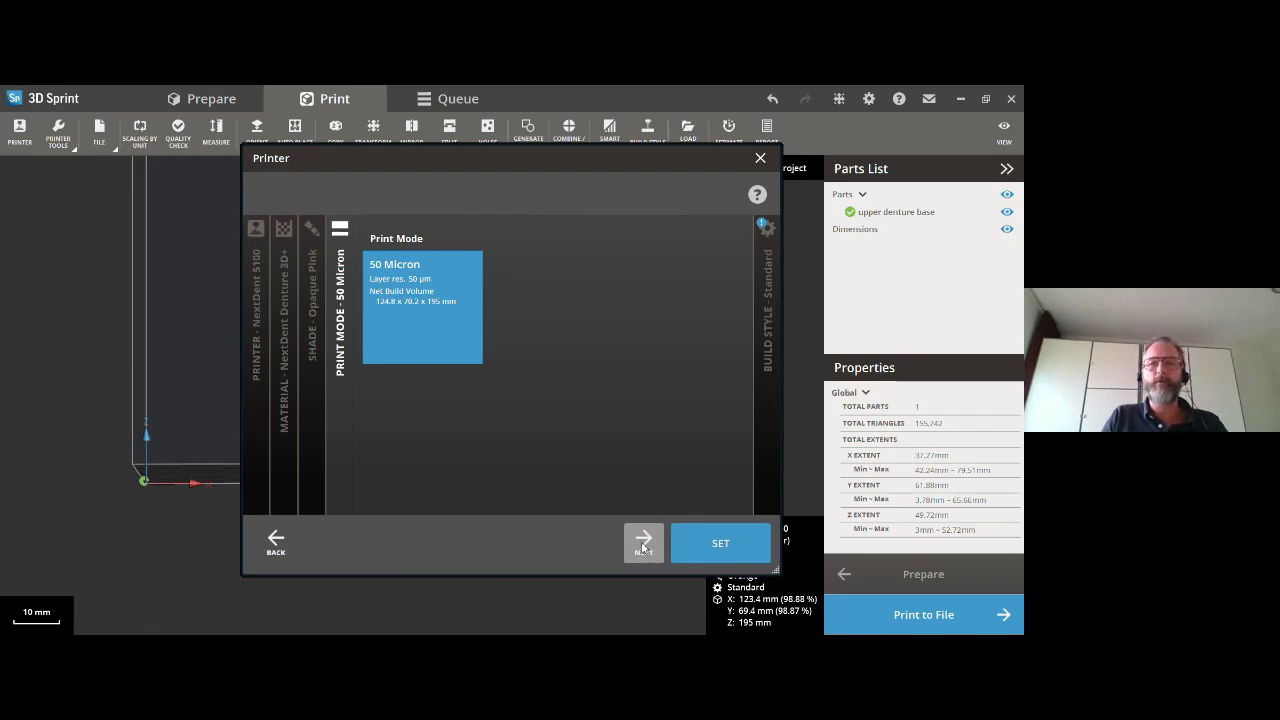
{"action": "left_click", "coordinate": [643, 545]}
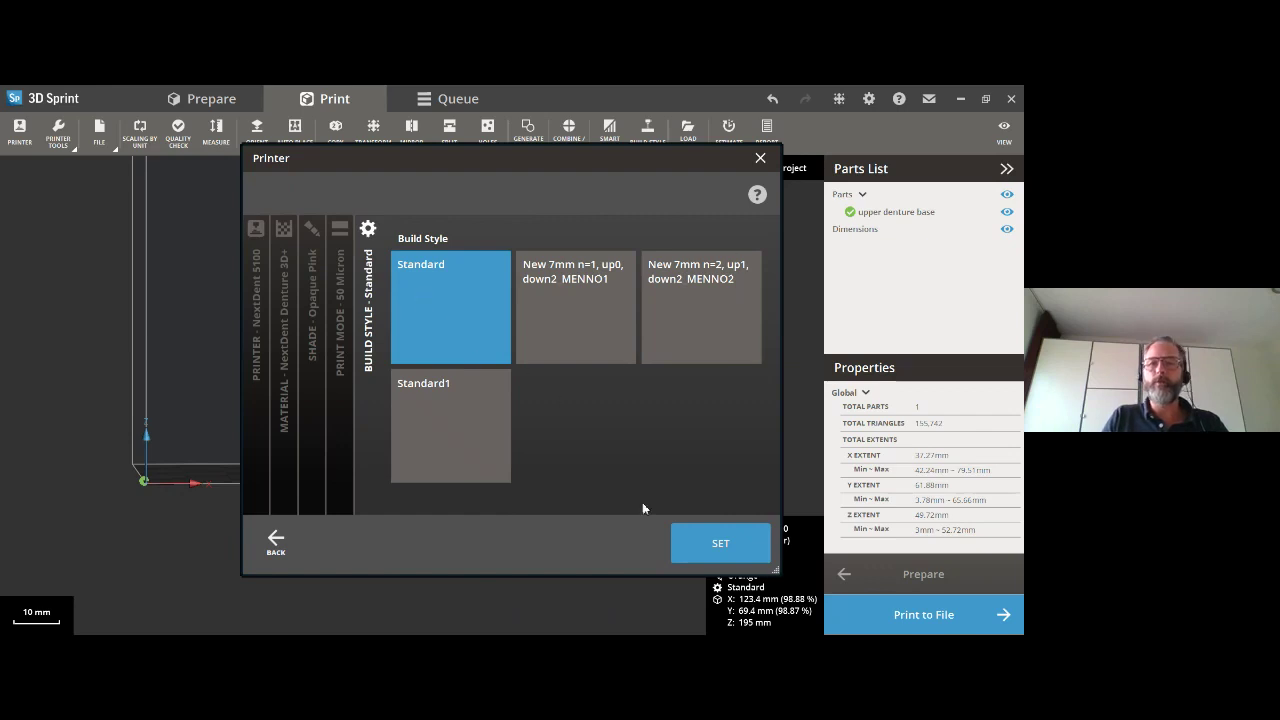
{"action": "left_click", "coordinate": [720, 543]}
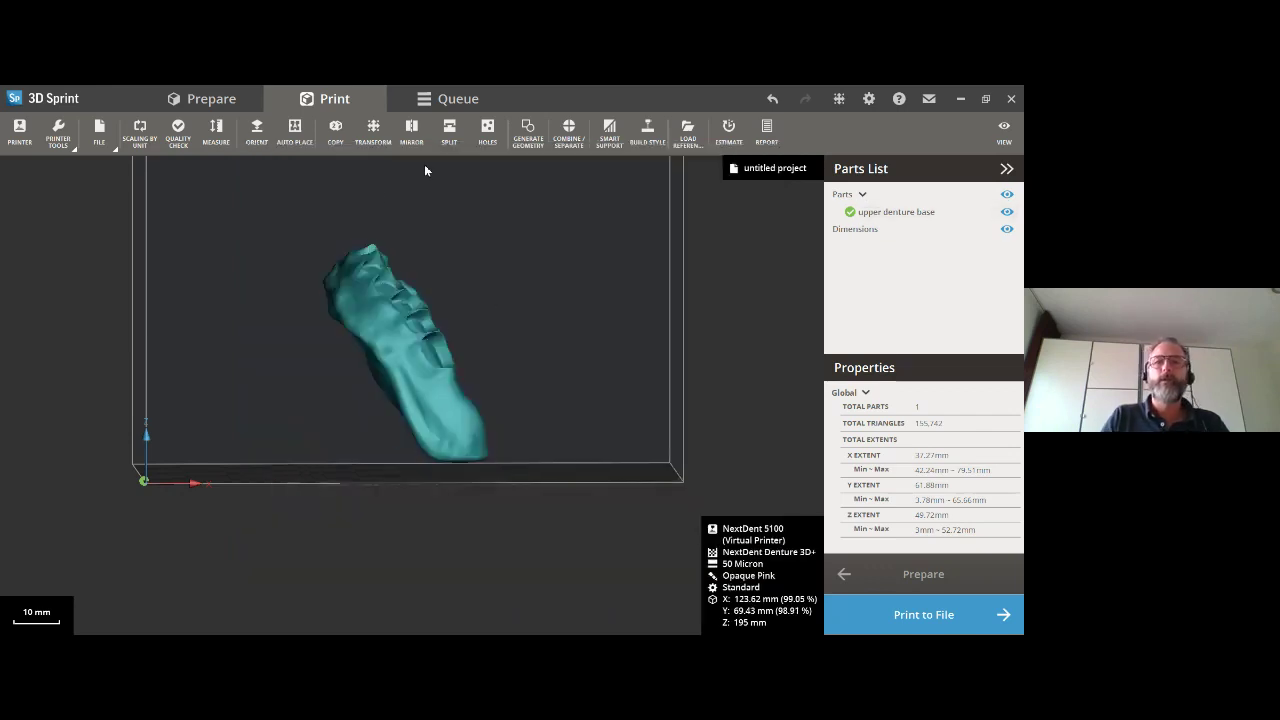
Generate gate supports for the denture base with Smart Support using the General preset.
{"action": "left_click", "coordinate": [606, 140]}
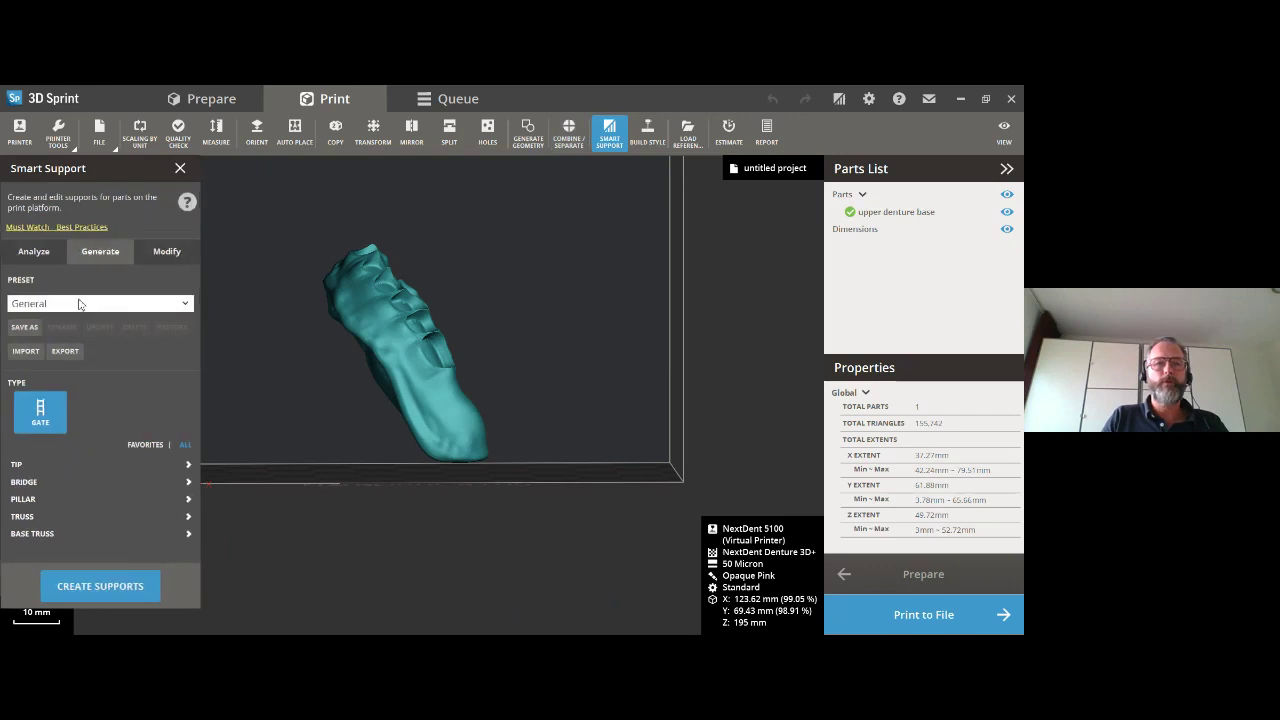
{"action": "left_click", "coordinate": [110, 580]}
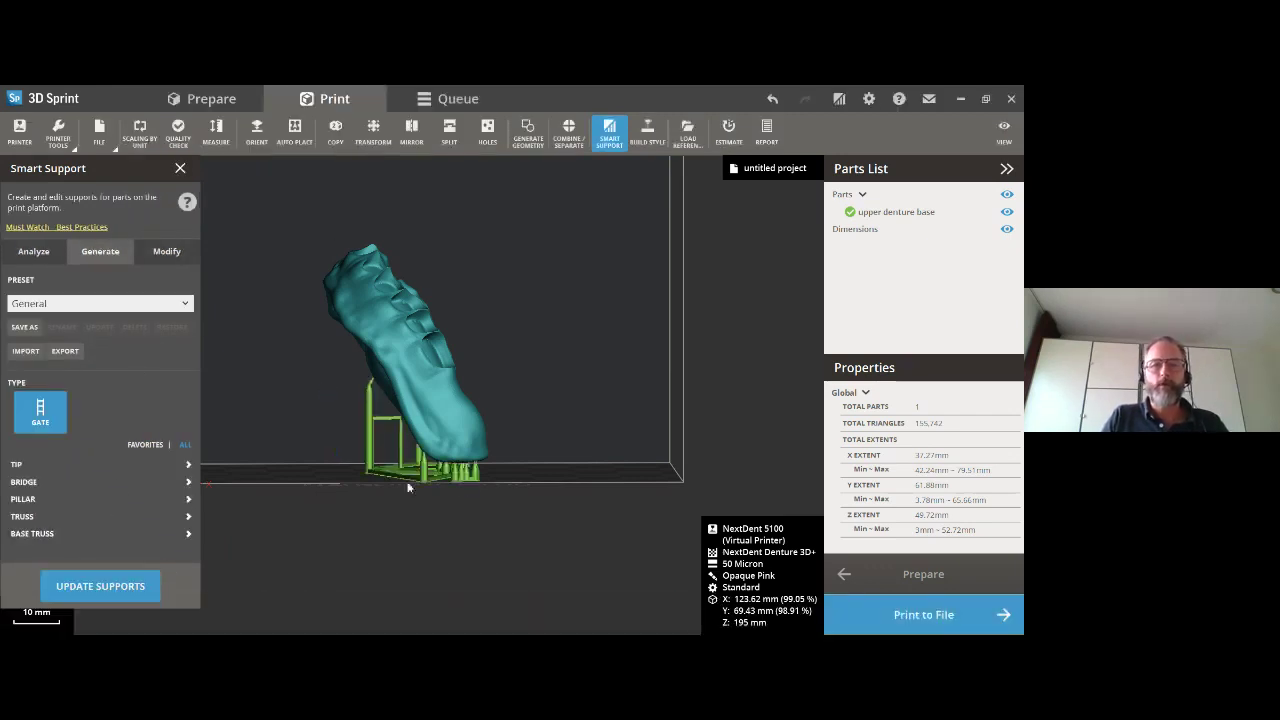
{"action": "right_click_drag", "start_coordinate": [408, 486], "coordinate": [374, 417]}
Add extra support points along the posterior border of the denture base, filling the gaps between existing points, and update the supports.
{"action": "left_click", "coordinate": [167, 251]}
{"action": "scroll", "coordinate": [363, 425], "scroll_direction": "up", "scroll_amount": 3}
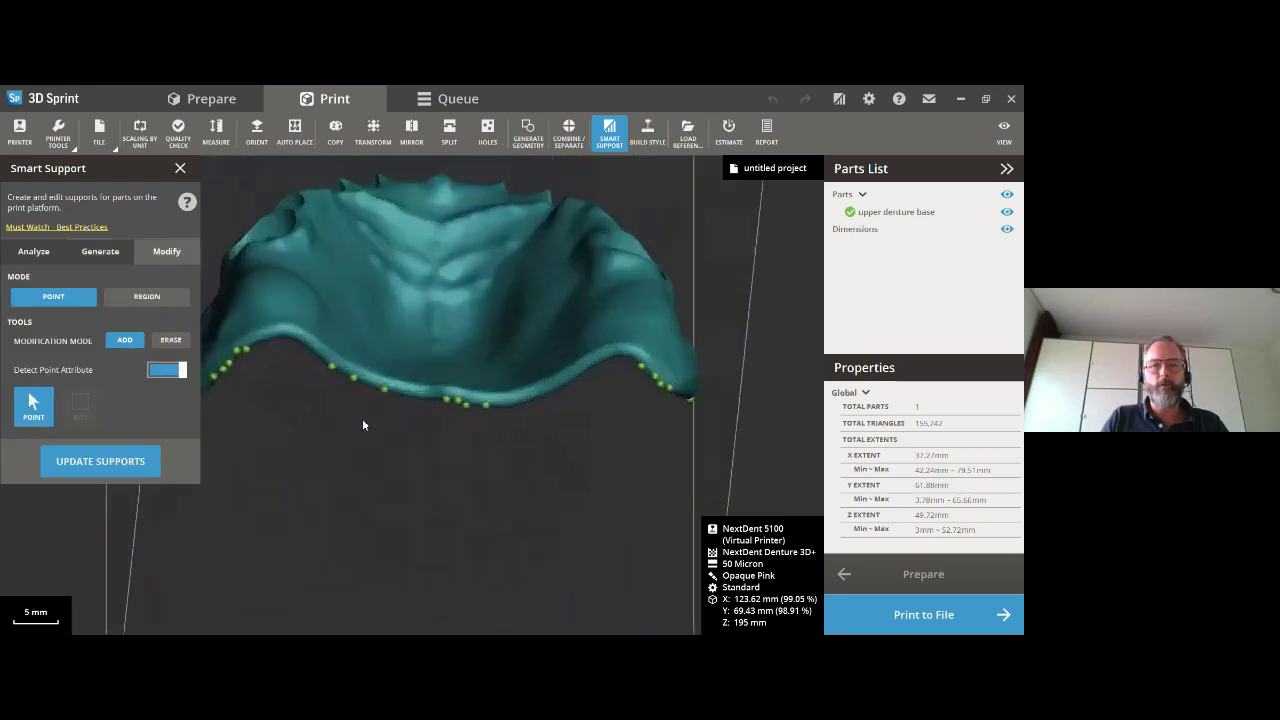
{"action": "scroll", "coordinate": [363, 425], "scroll_direction": "up", "scroll_amount": 1}
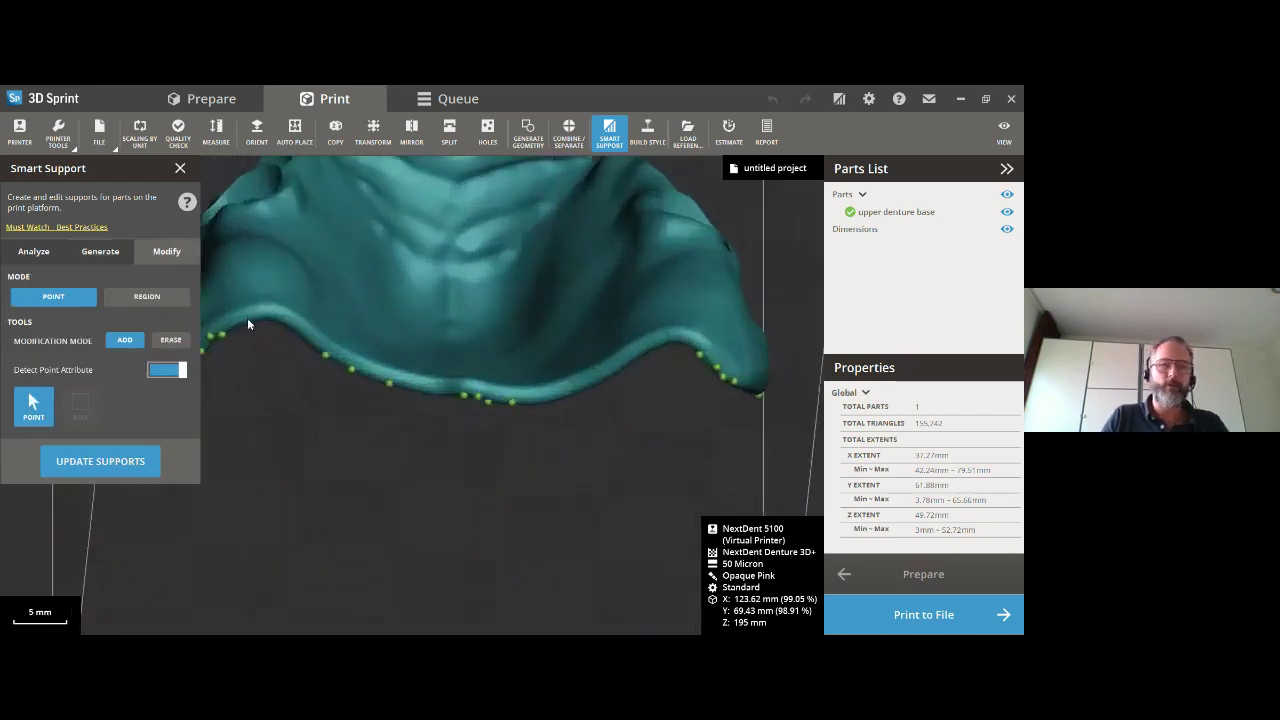
{"action": "left_click", "coordinate": [248, 318]}
{"action": "left_click", "coordinate": [269, 313]}
{"action": "left_click", "coordinate": [303, 327]}
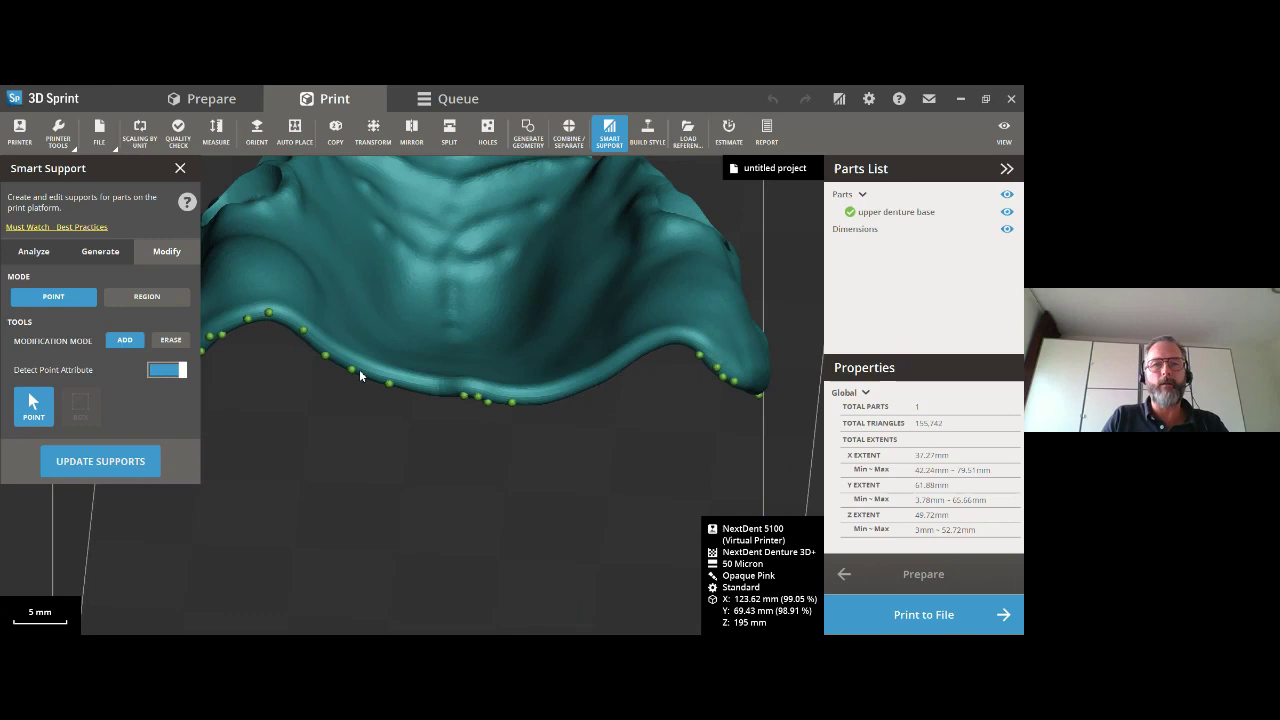
{"action": "left_click", "coordinate": [411, 389]}
{"action": "left_click", "coordinate": [455, 389]}
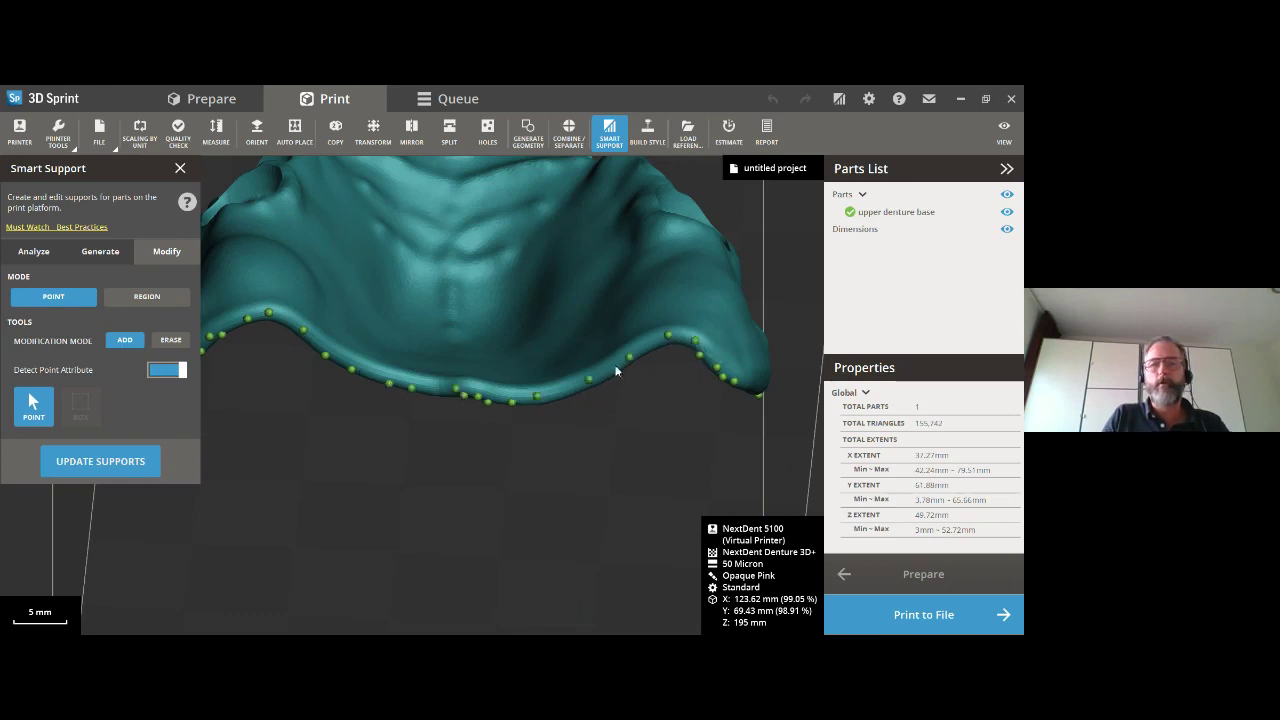
{"action": "left_click", "coordinate": [563, 390]}
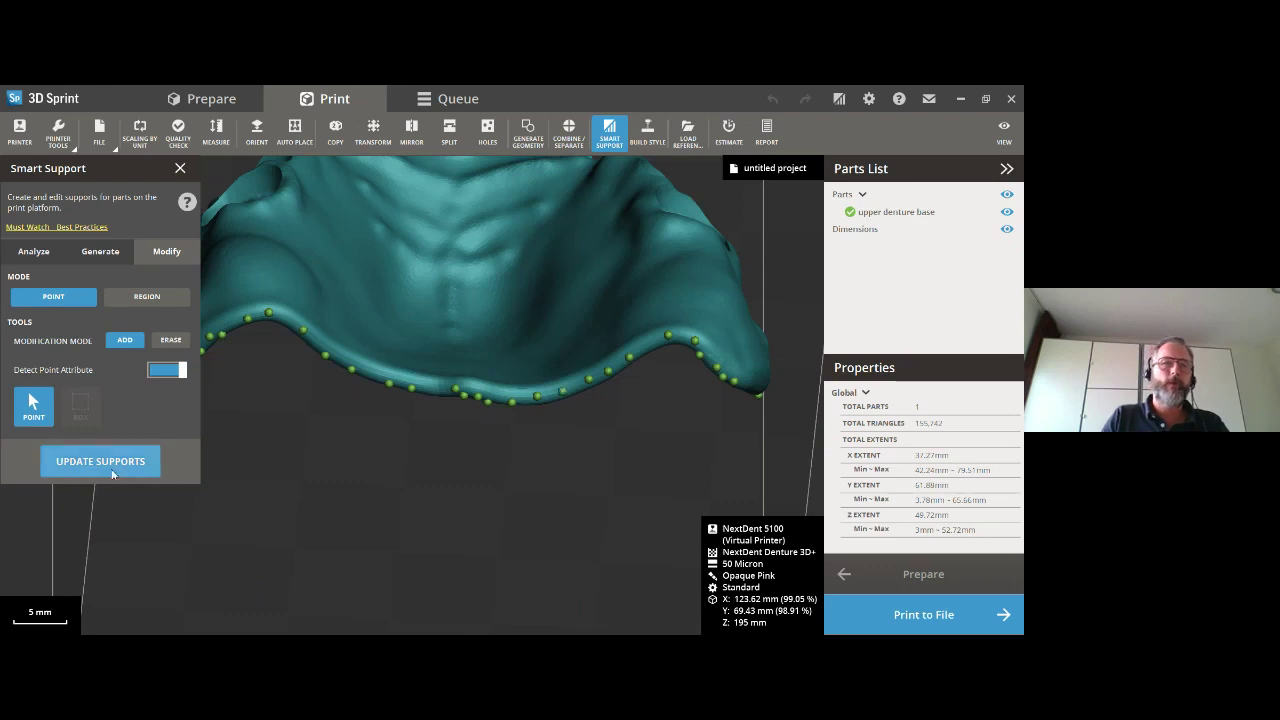
{"action": "left_click", "coordinate": [112, 472]}
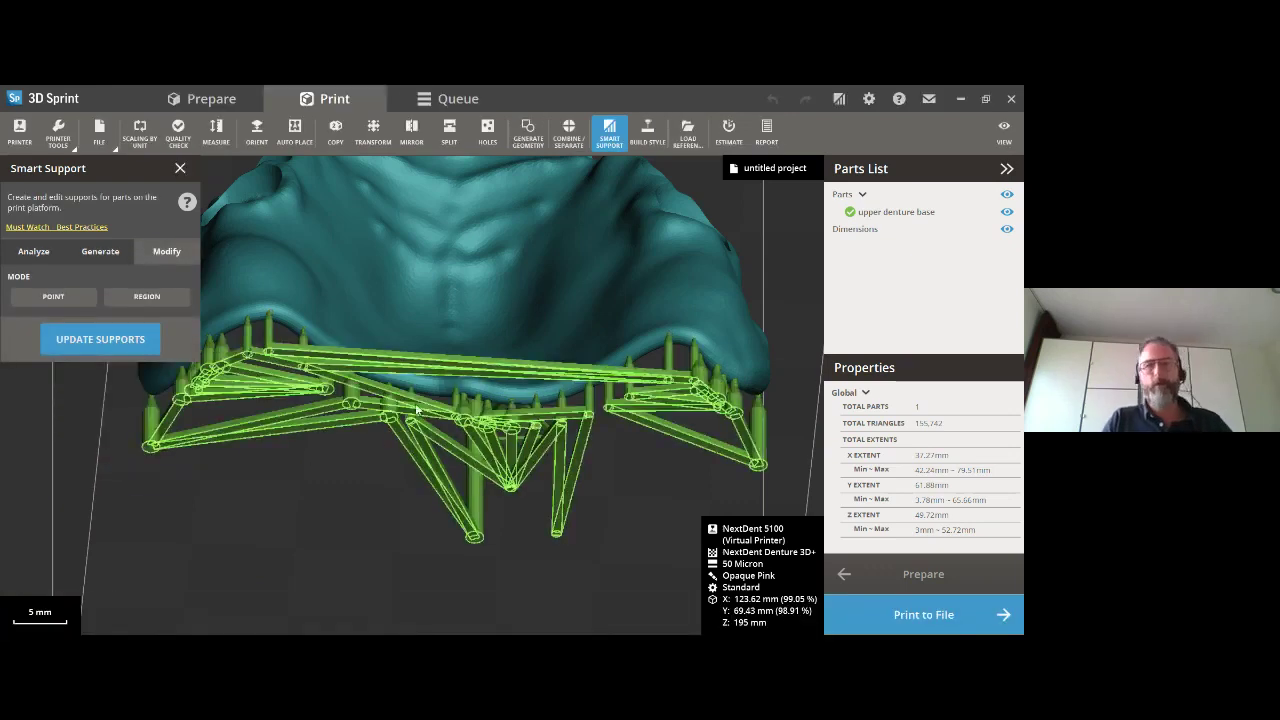
{"action": "left_click", "coordinate": [180, 168]}
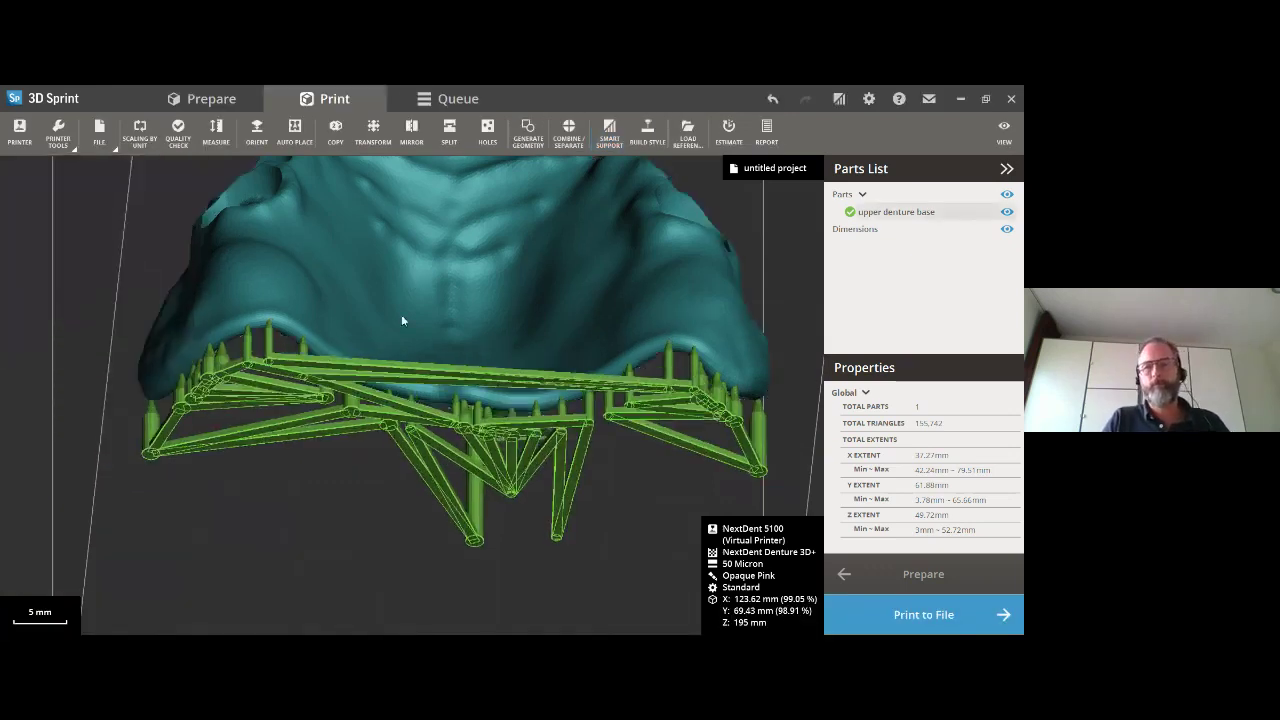
Delete the supported upper denture base from the build platform.
{"action": "right_click_drag", "start_coordinate": [401, 320], "coordinate": [340, 430]}
{"action": "right_click_drag", "start_coordinate": [253, 454], "coordinate": [175, 410]}
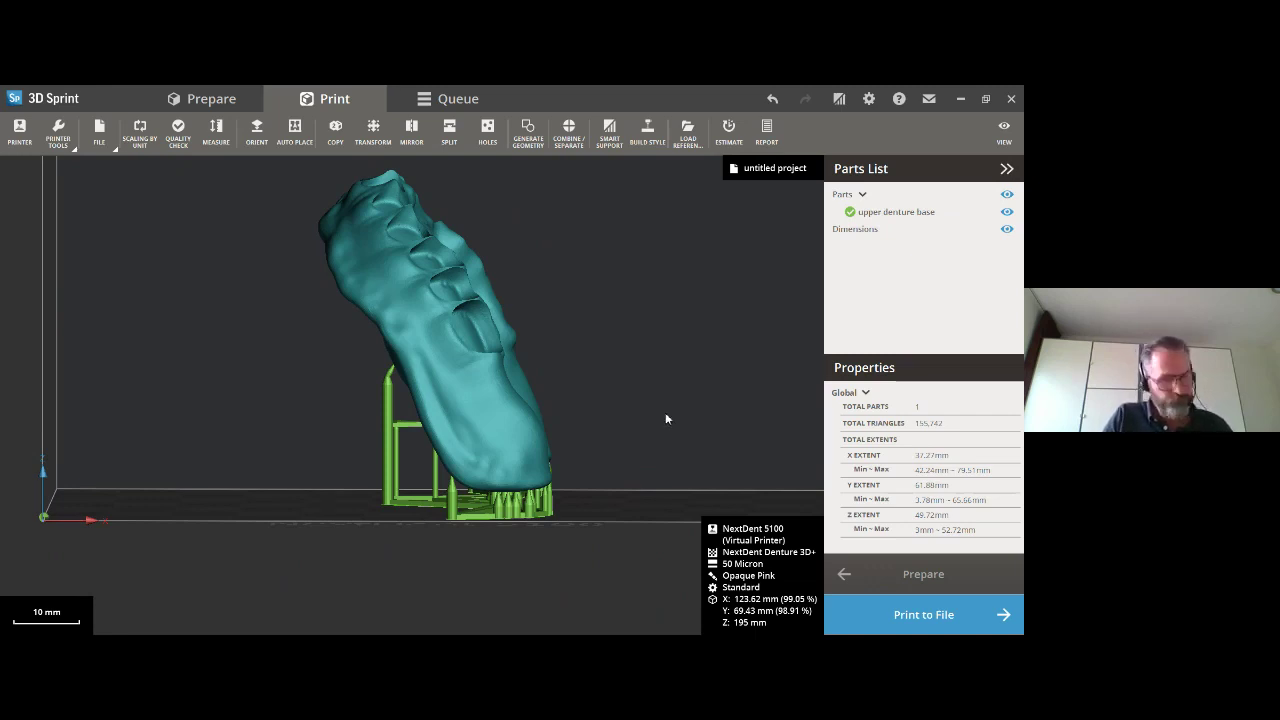
{"action": "mouse_move", "coordinate": [611, 445]}
{"action": "right_mouse_down"}
{"action": "mouse_move", "coordinate": [737, 437]}
{"action": "mouse_move", "coordinate": [607, 458]}
{"action": "right_mouse_up"}
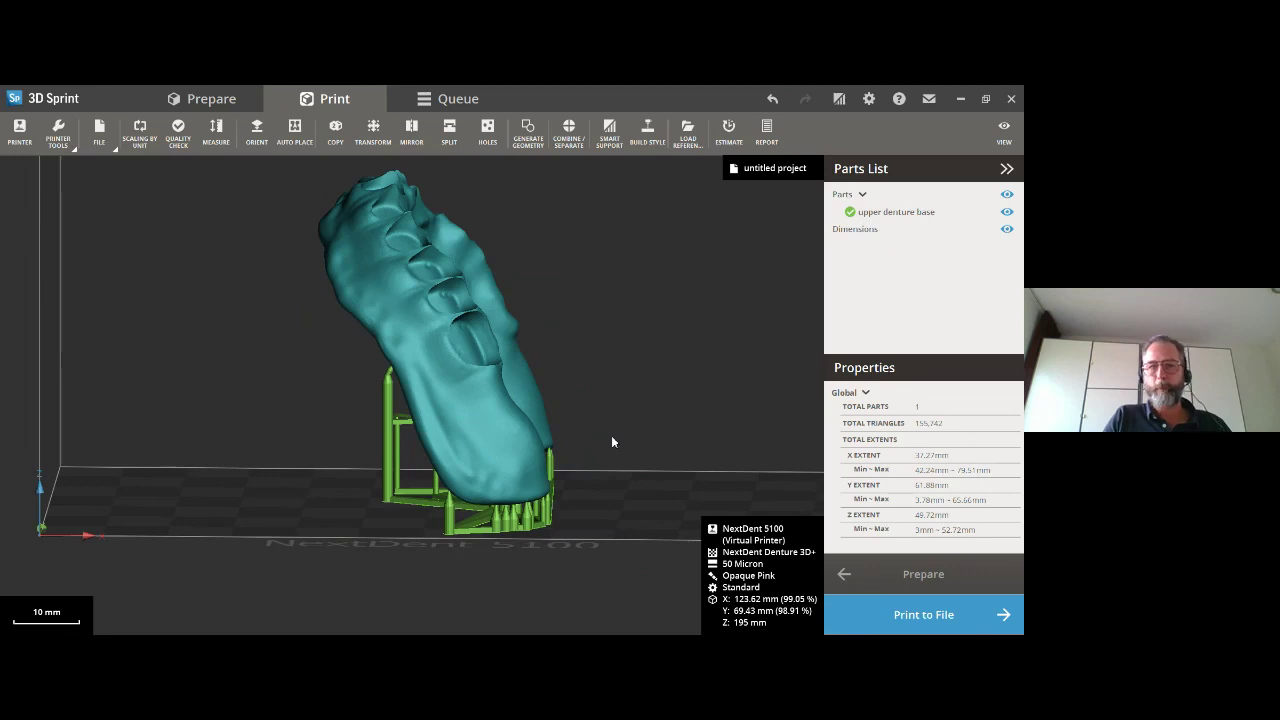
{"action": "right_click_drag", "start_coordinate": [620, 437], "coordinate": [460, 438]}
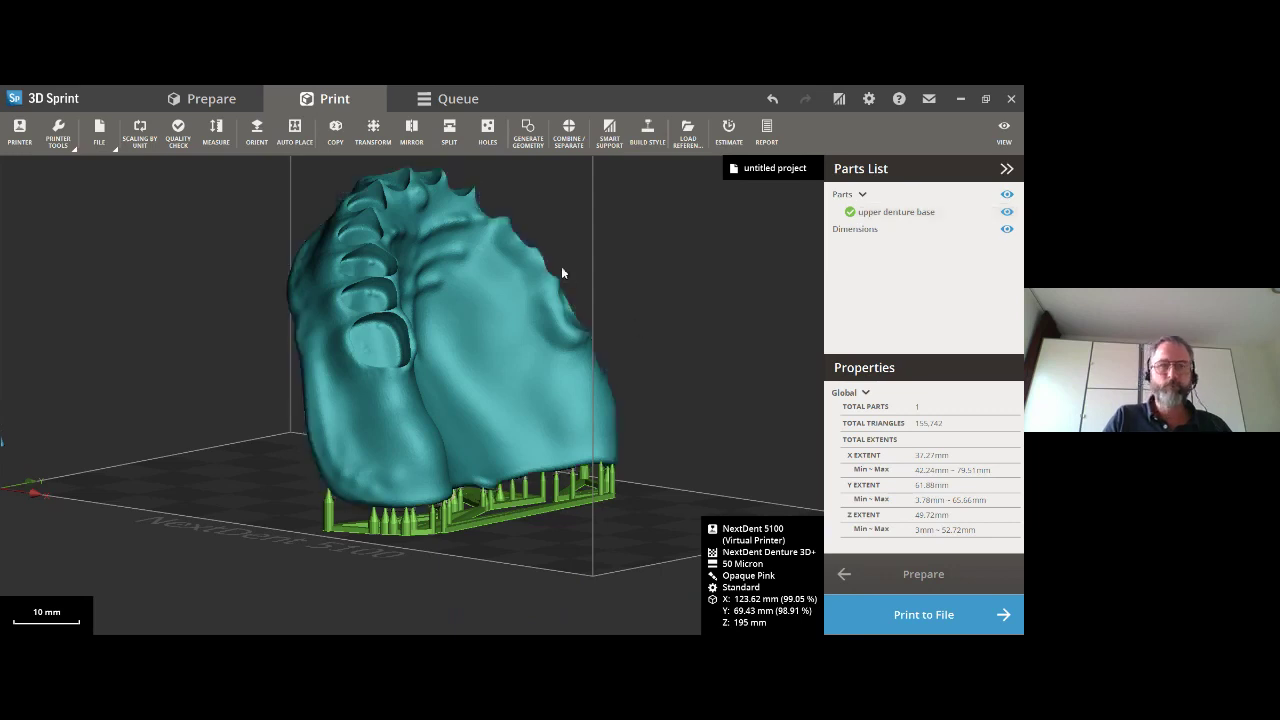
{"action": "left_click", "coordinate": [511, 347]}
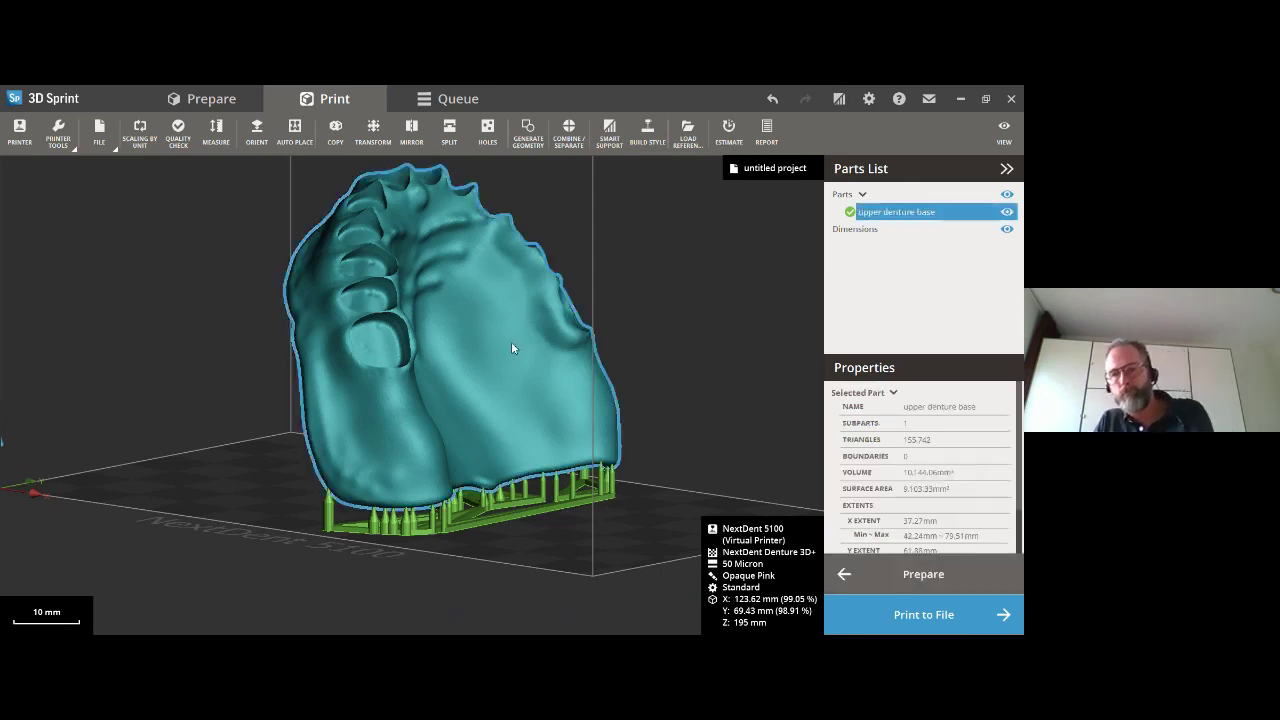
{"action": "key", "text": "Delete"}
Import the Maxillary Big model STL file from the webinar folder.
{"action": "left_click", "coordinate": [99, 131]}
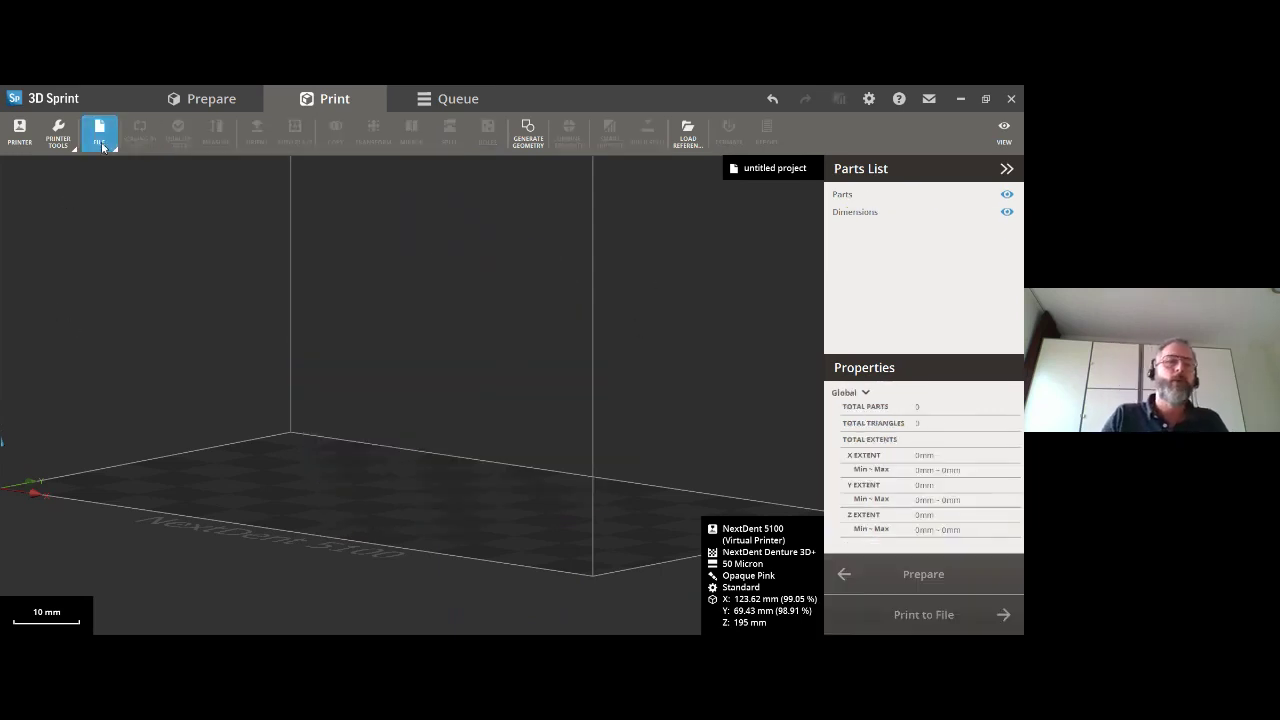
{"action": "left_click", "coordinate": [100, 218]}
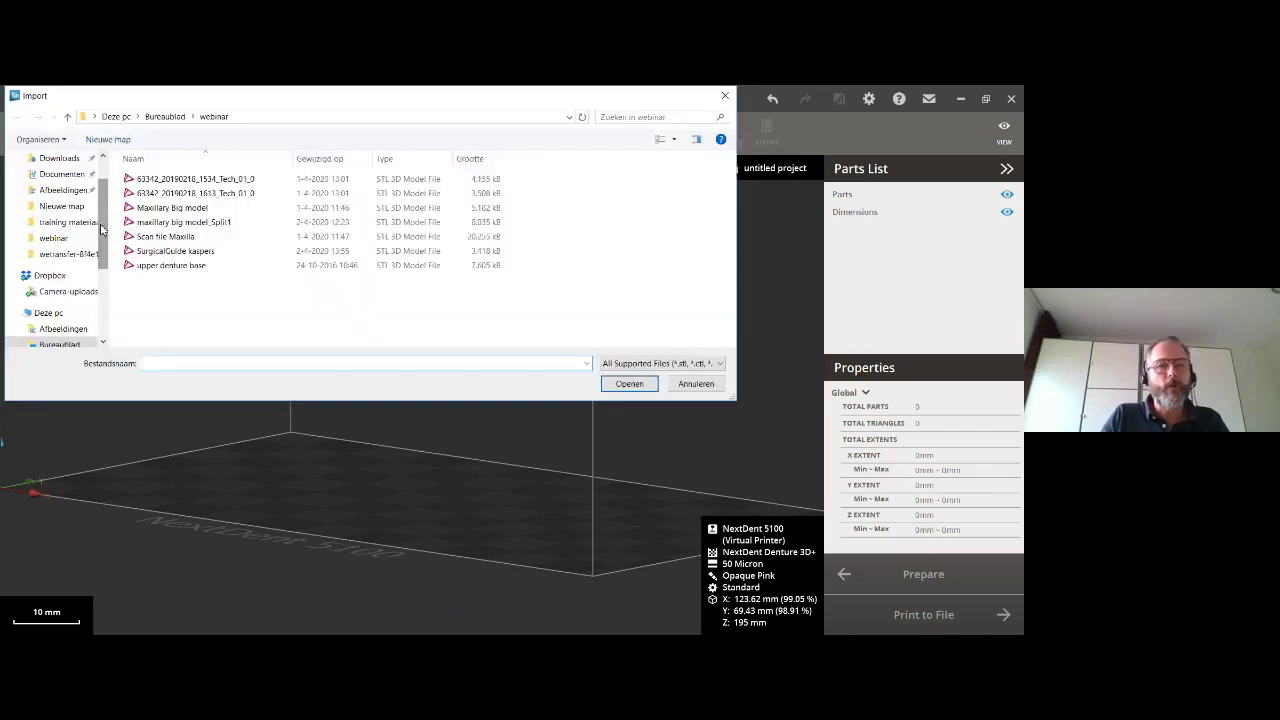
{"action": "left_click", "coordinate": [170, 209]}
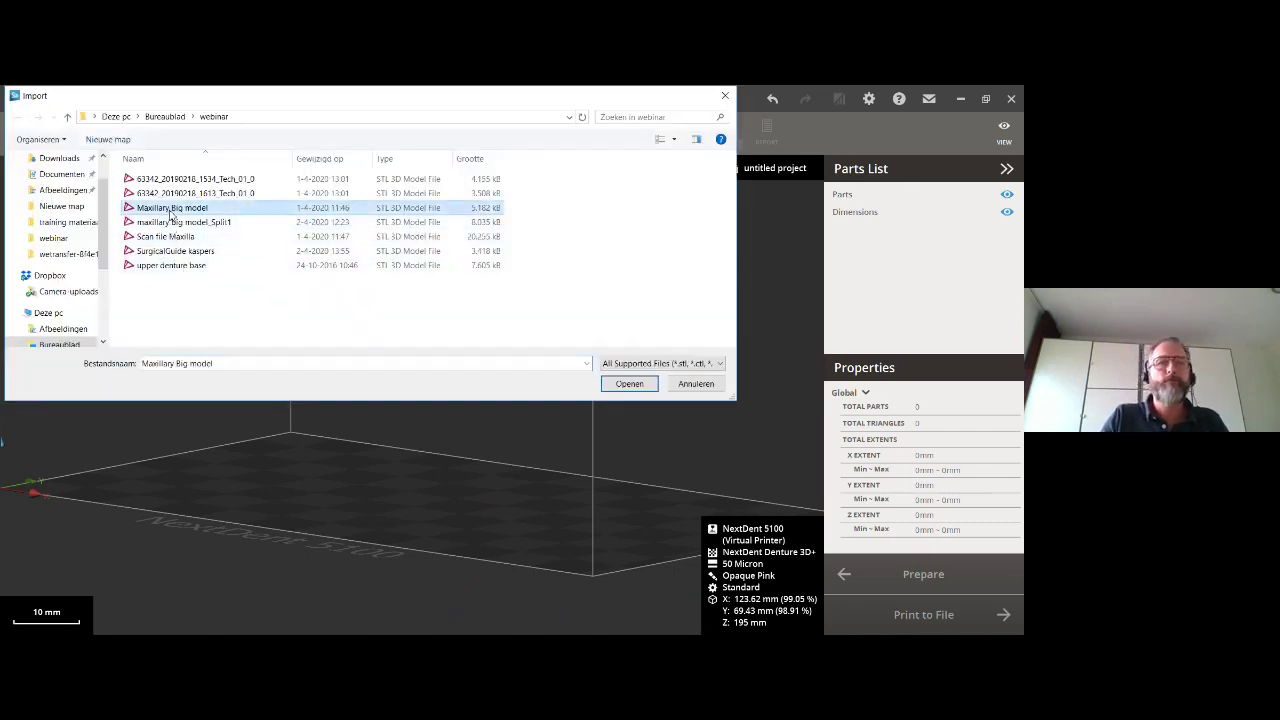
{"action": "left_click", "coordinate": [614, 385]}
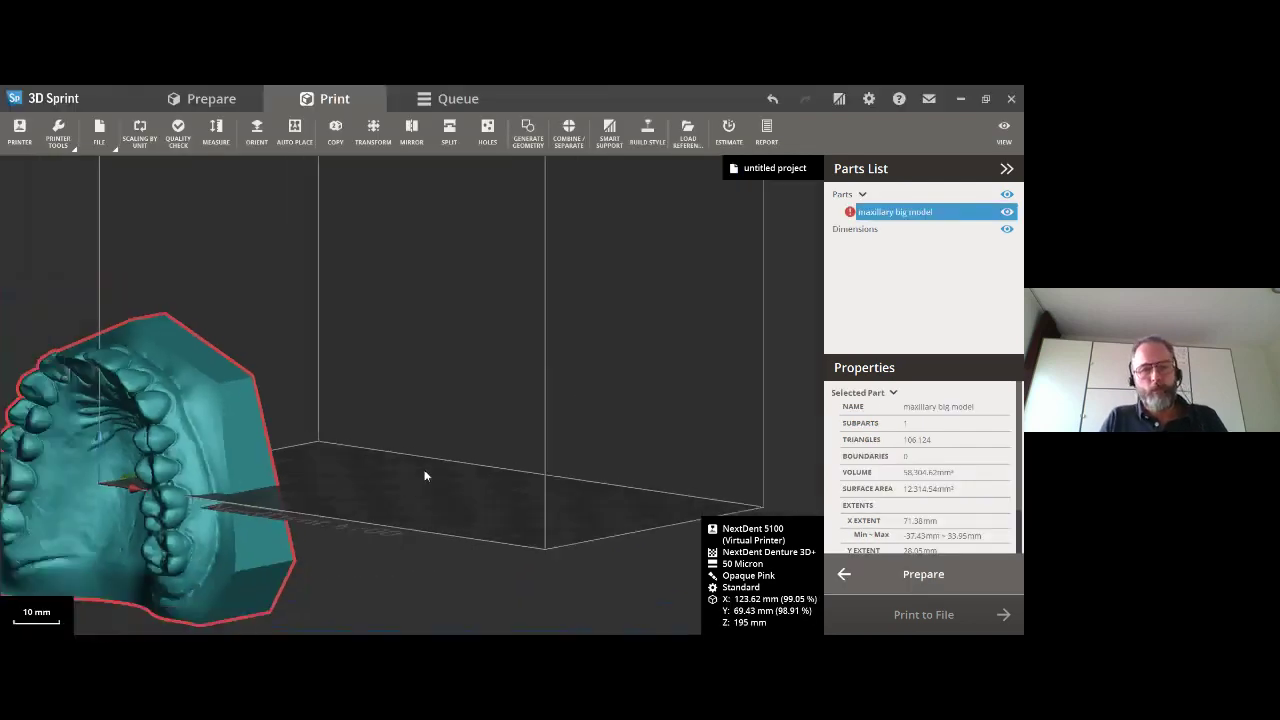
Orient the maxillary model manually by setting its flat underside as the base, so the teeth face upward.
{"action": "right_click_drag", "start_coordinate": [228, 505], "coordinate": [421, 491]}
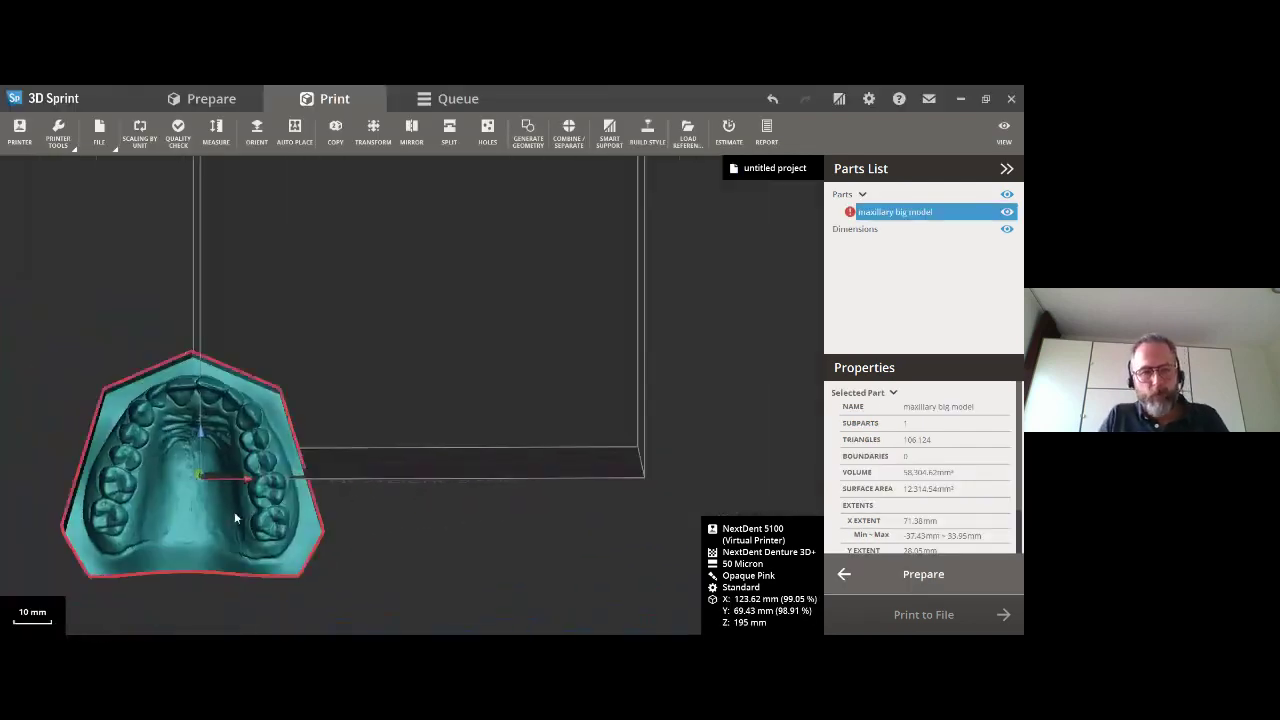
{"action": "right_click_drag", "start_coordinate": [234, 511], "coordinate": [362, 512]}
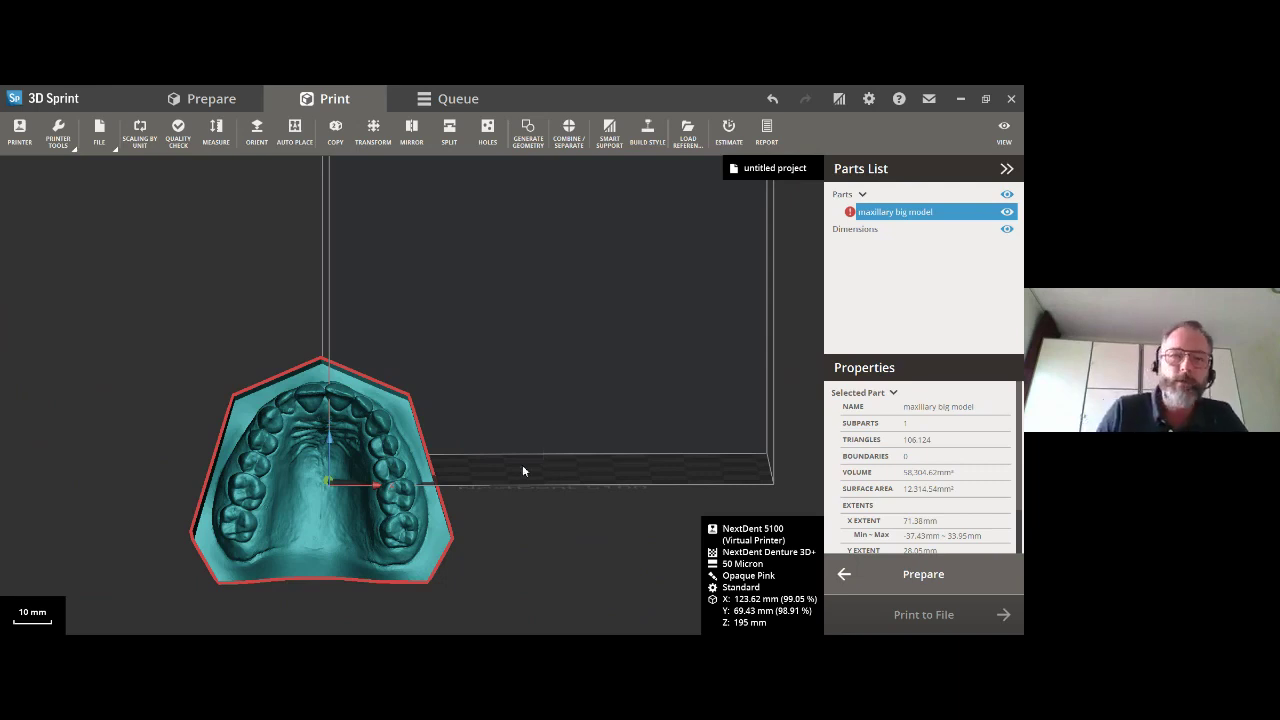
{"action": "right_click_drag", "start_coordinate": [419, 515], "coordinate": [244, 507]}
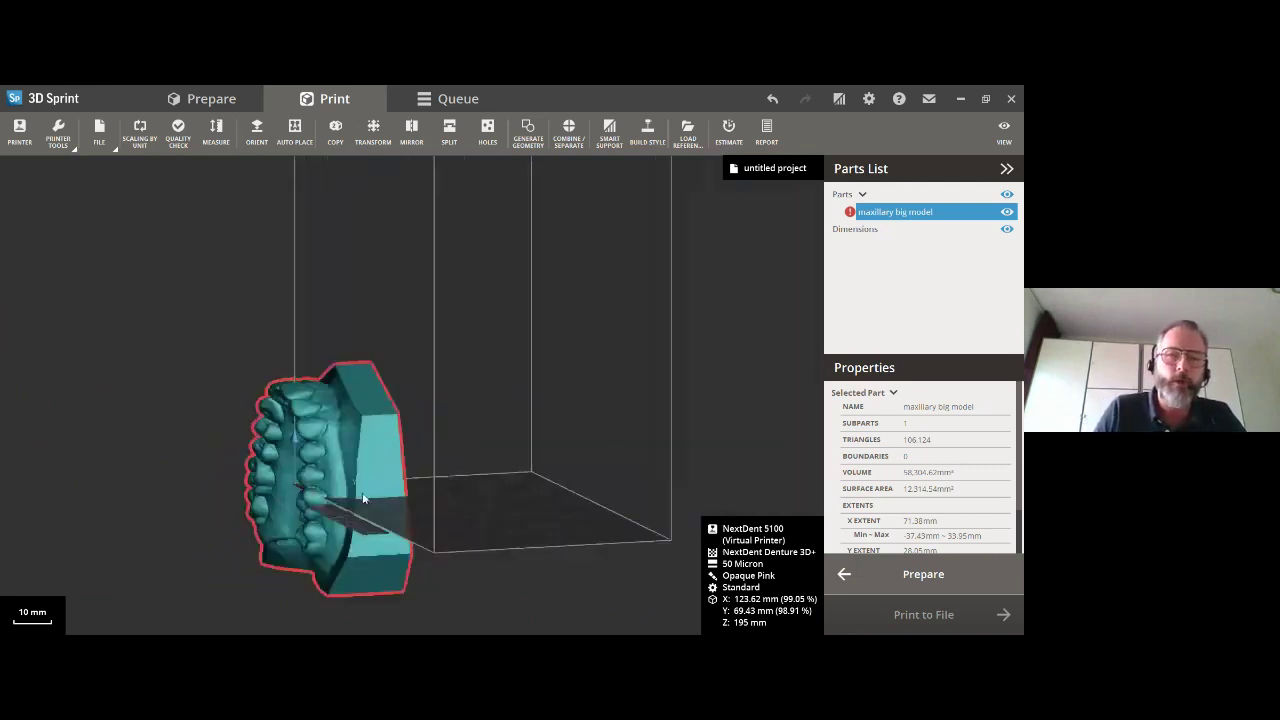
{"action": "right_click_drag", "start_coordinate": [364, 498], "coordinate": [336, 466]}
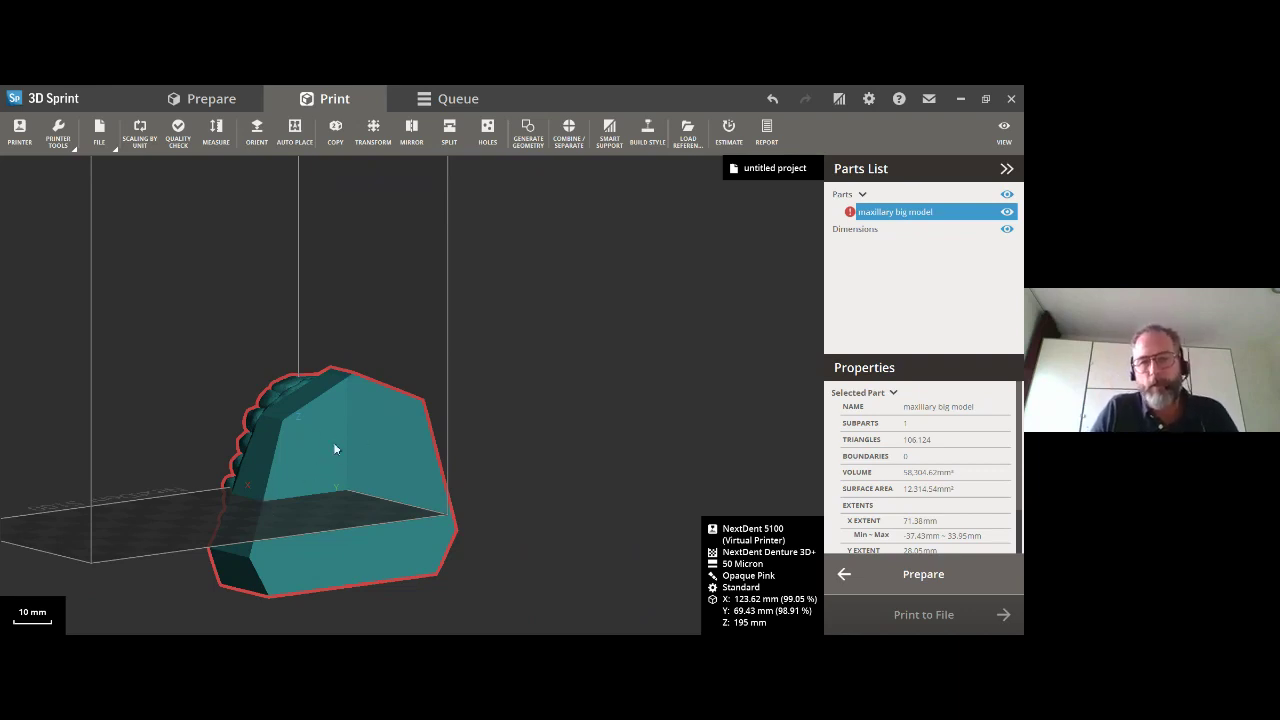
{"action": "right_click_drag", "start_coordinate": [328, 484], "coordinate": [361, 458]}
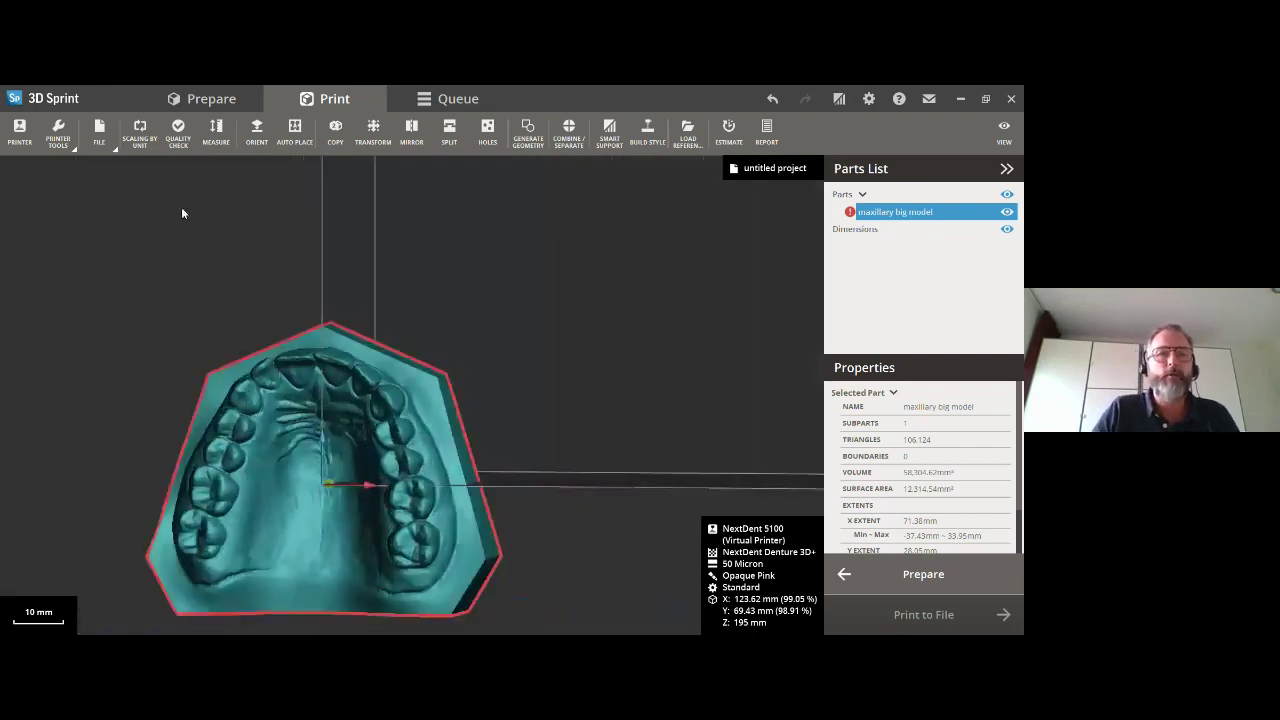
{"action": "left_click", "coordinate": [257, 130]}
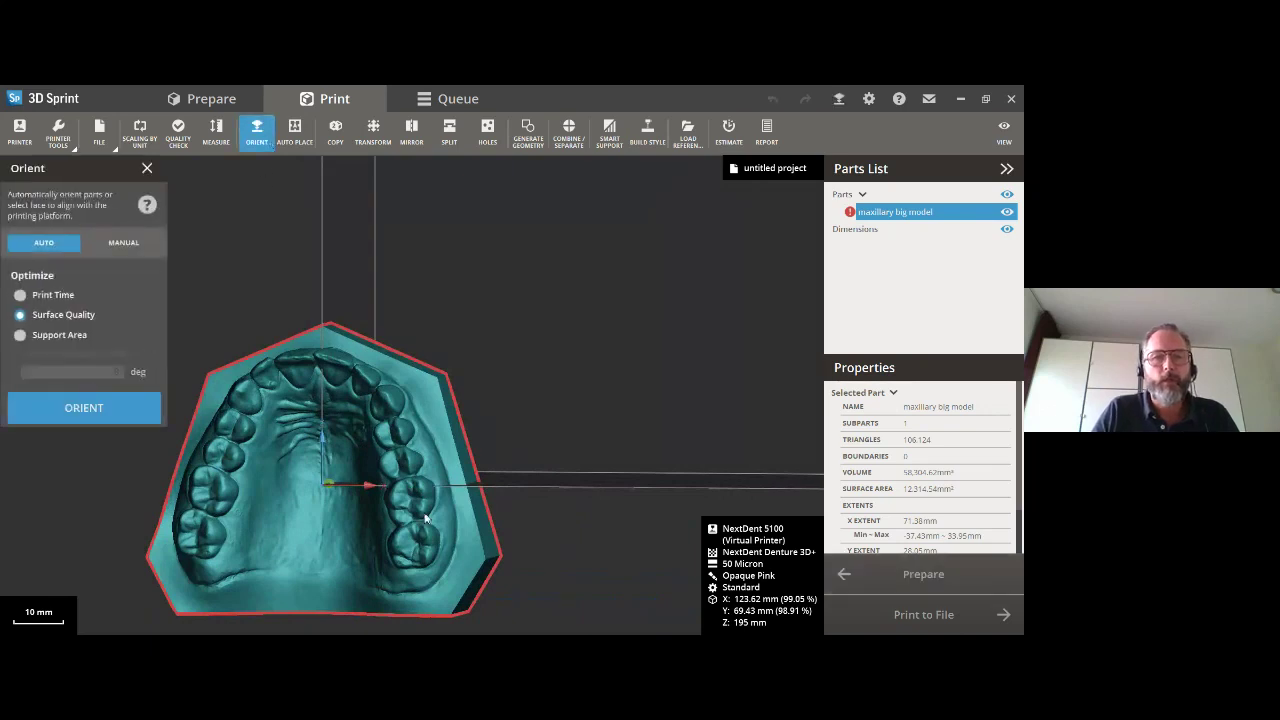
{"action": "right_click_drag", "start_coordinate": [425, 518], "coordinate": [351, 440]}
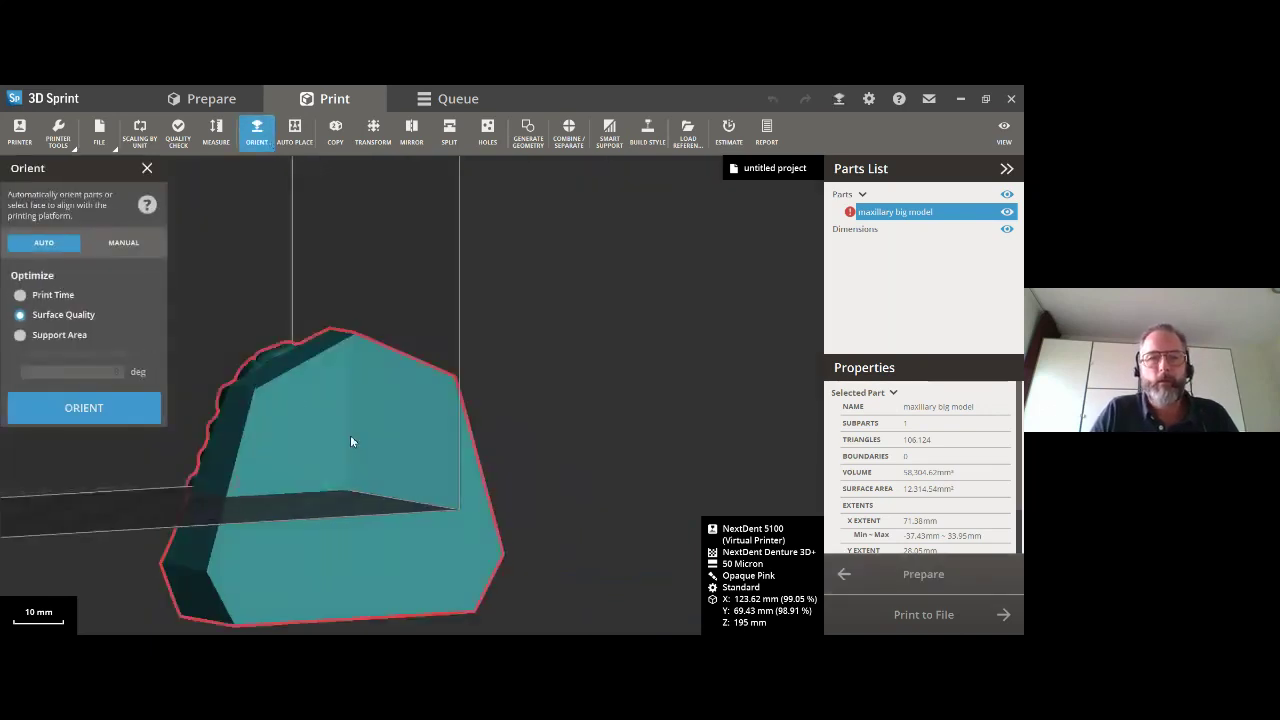
{"action": "left_click", "coordinate": [123, 242]}
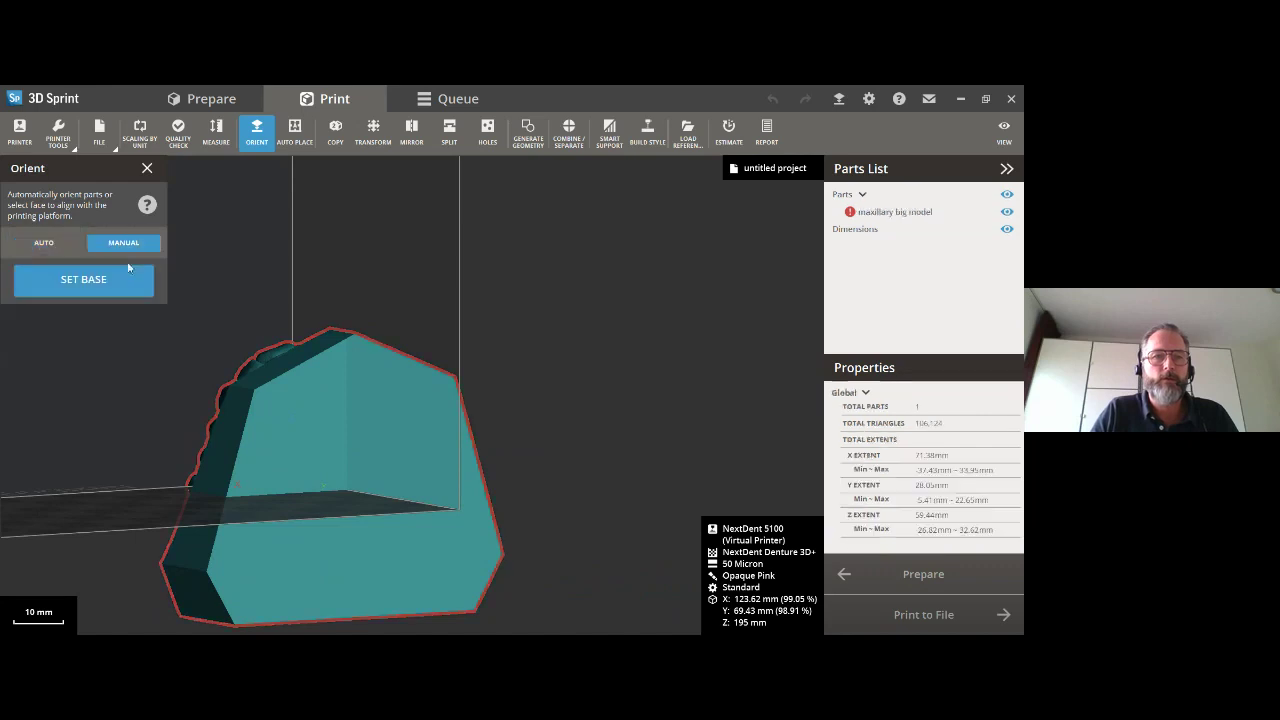
{"action": "left_click", "coordinate": [310, 442]}
{"action": "right_click_drag", "start_coordinate": [256, 503], "coordinate": [354, 561]}
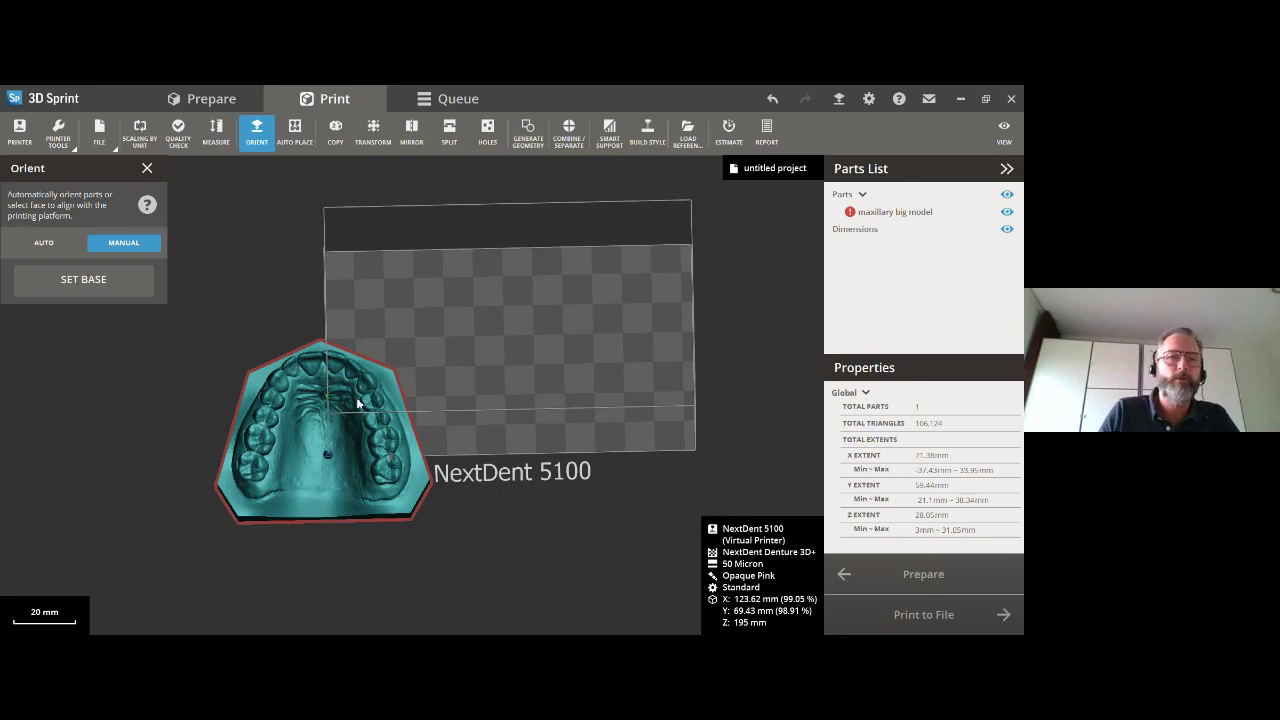
{"action": "right_click_drag", "start_coordinate": [344, 490], "coordinate": [276, 450]}
{"action": "right_click_drag", "start_coordinate": [387, 479], "coordinate": [355, 447]}
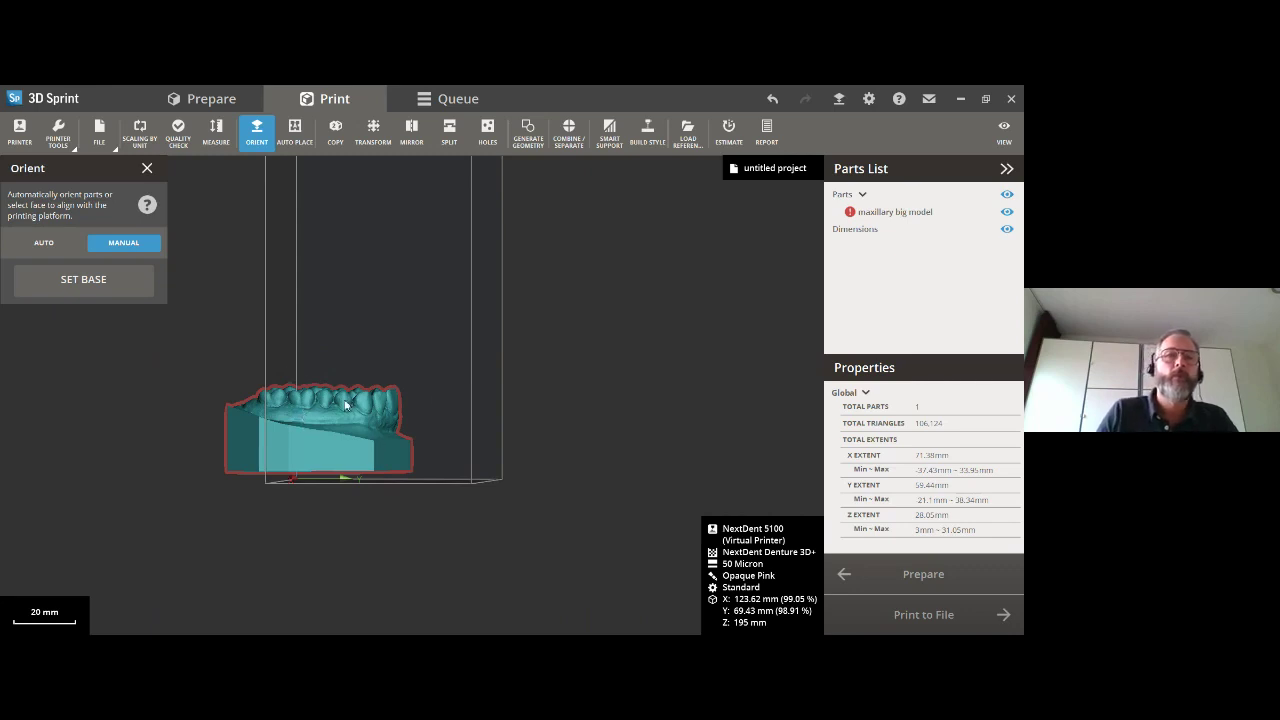
{"action": "left_click", "coordinate": [148, 172]}
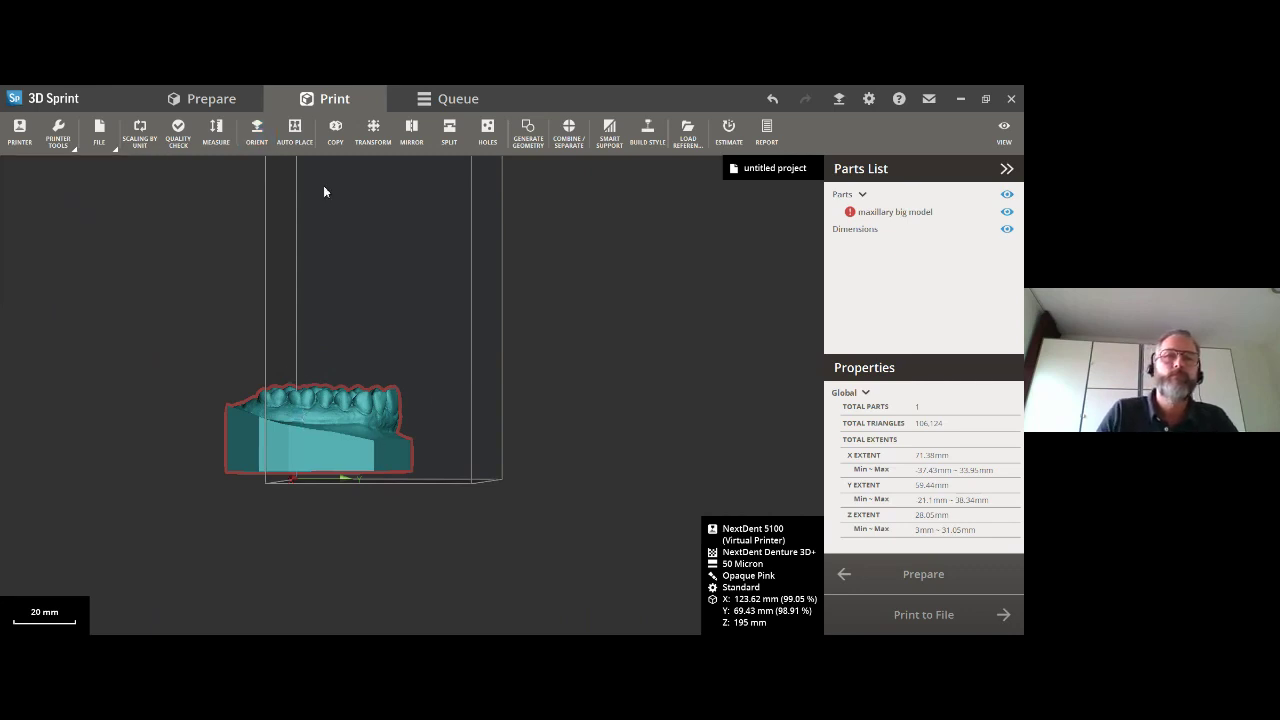
Position the maxillary model on the build platform with Auto Place and review the Smart Support generation settings without creating supports.
{"action": "left_click", "coordinate": [292, 138]}
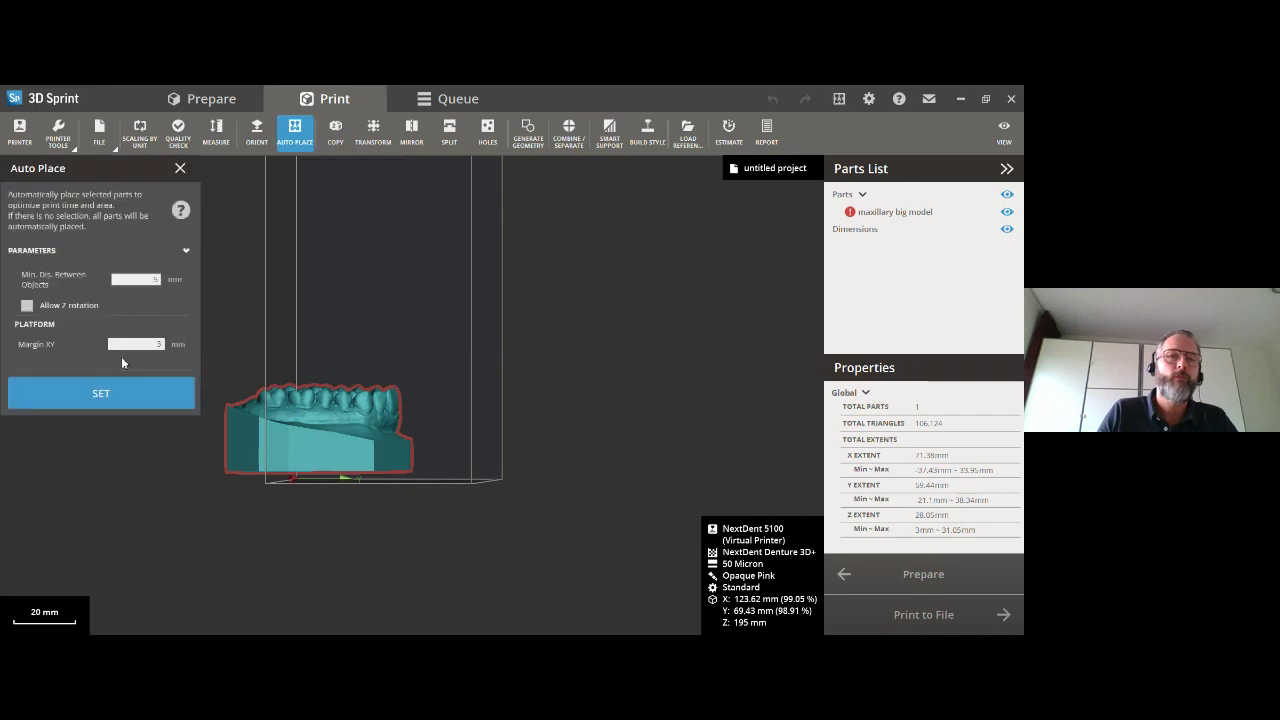
{"action": "left_click", "coordinate": [100, 392]}
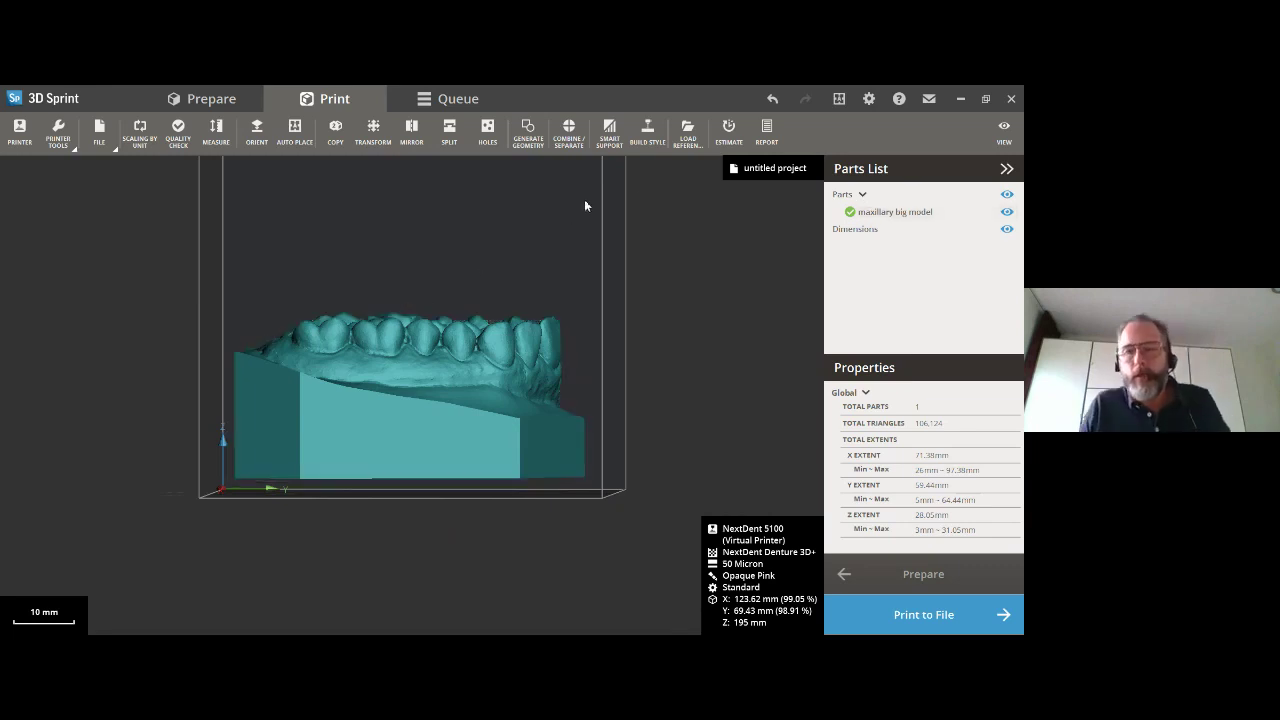
{"action": "left_click", "coordinate": [612, 148]}
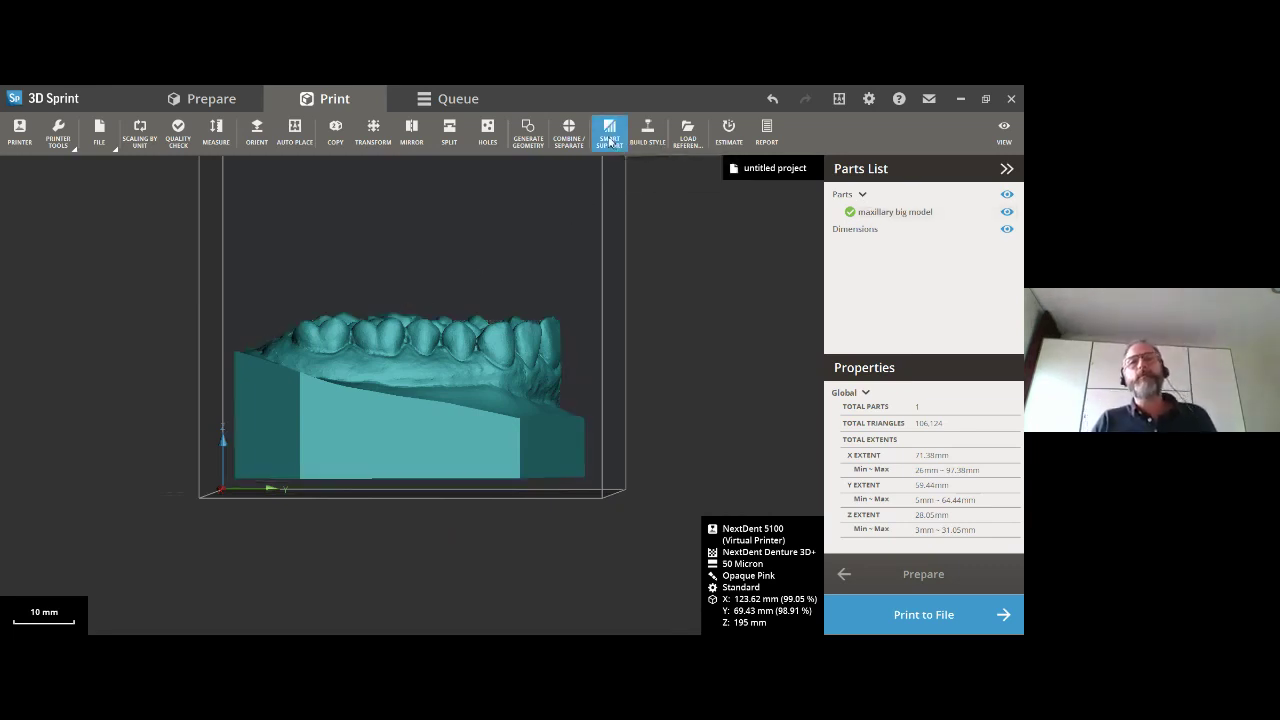
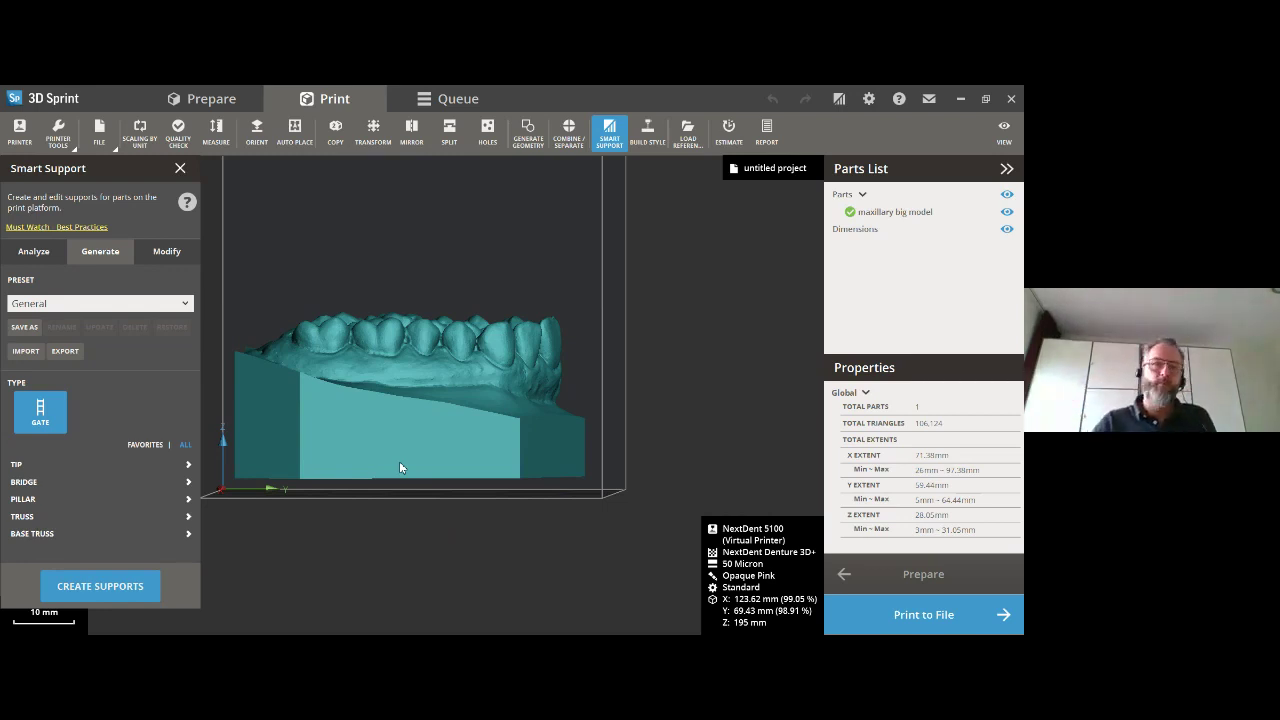
{"action": "left_click", "coordinate": [179, 169]}
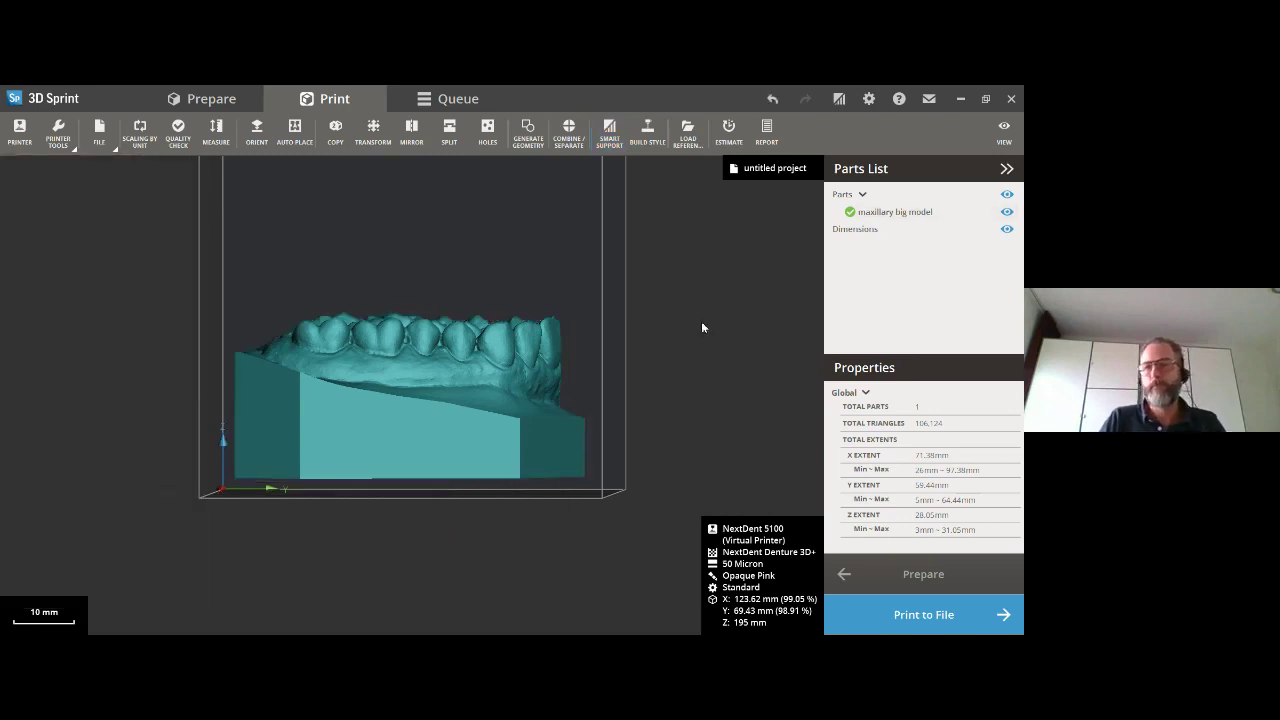
Clip the maxillary model along Z at about 7.7 mm and examine the cross-section of its base from above.
{"action": "left_click", "coordinate": [1004, 131]}
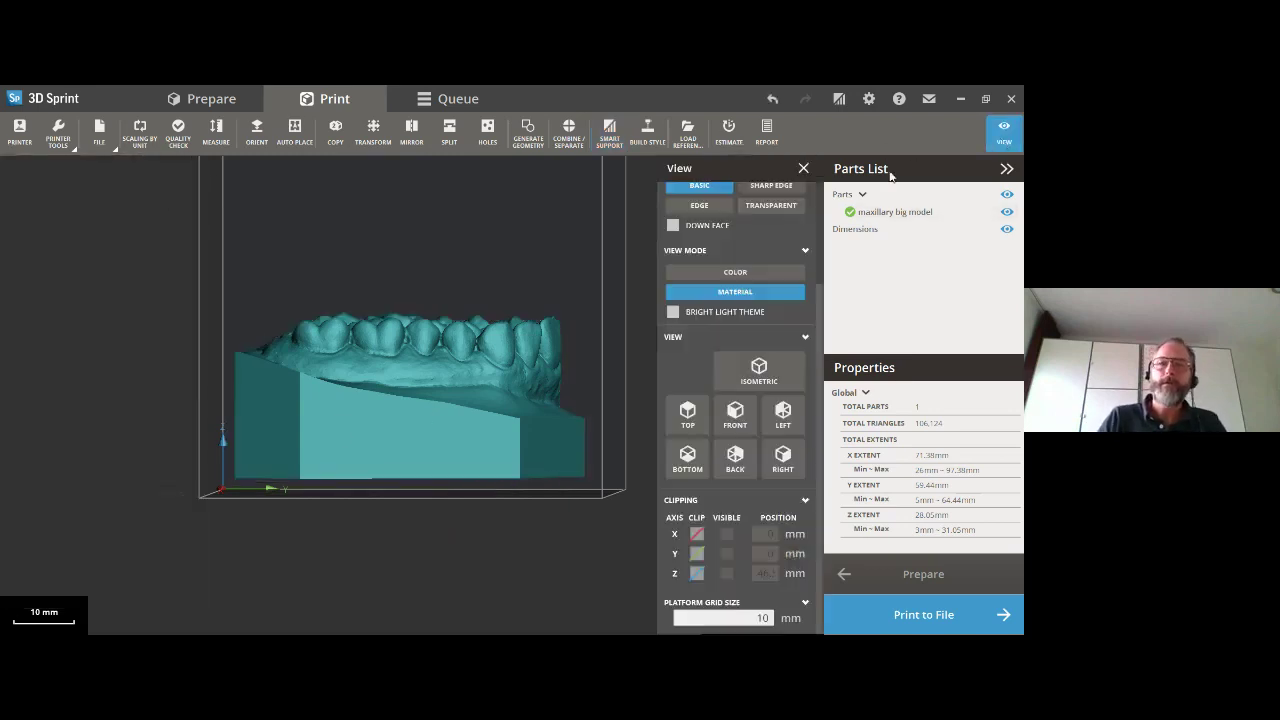
{"action": "left_click", "coordinate": [697, 573]}
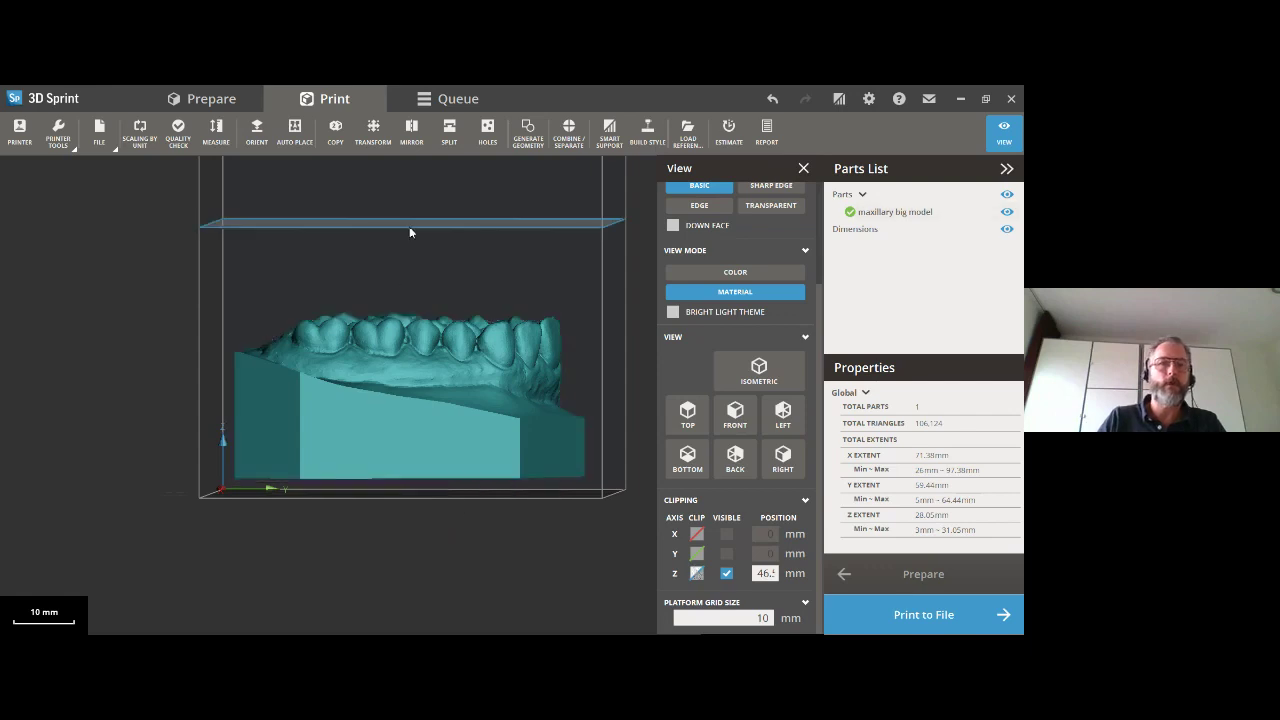
{"action": "left_click_drag", "start_coordinate": [409, 232], "coordinate": [398, 515]}
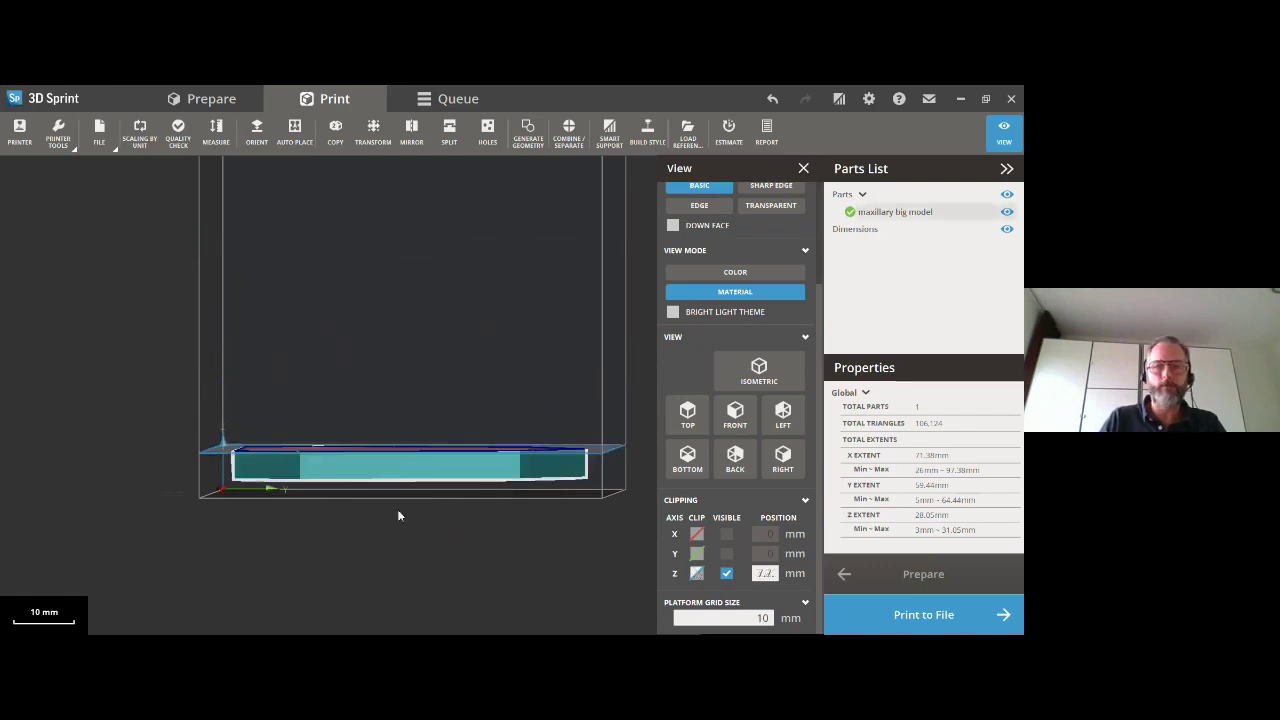
{"action": "right_click_drag", "start_coordinate": [398, 515], "coordinate": [404, 610]}
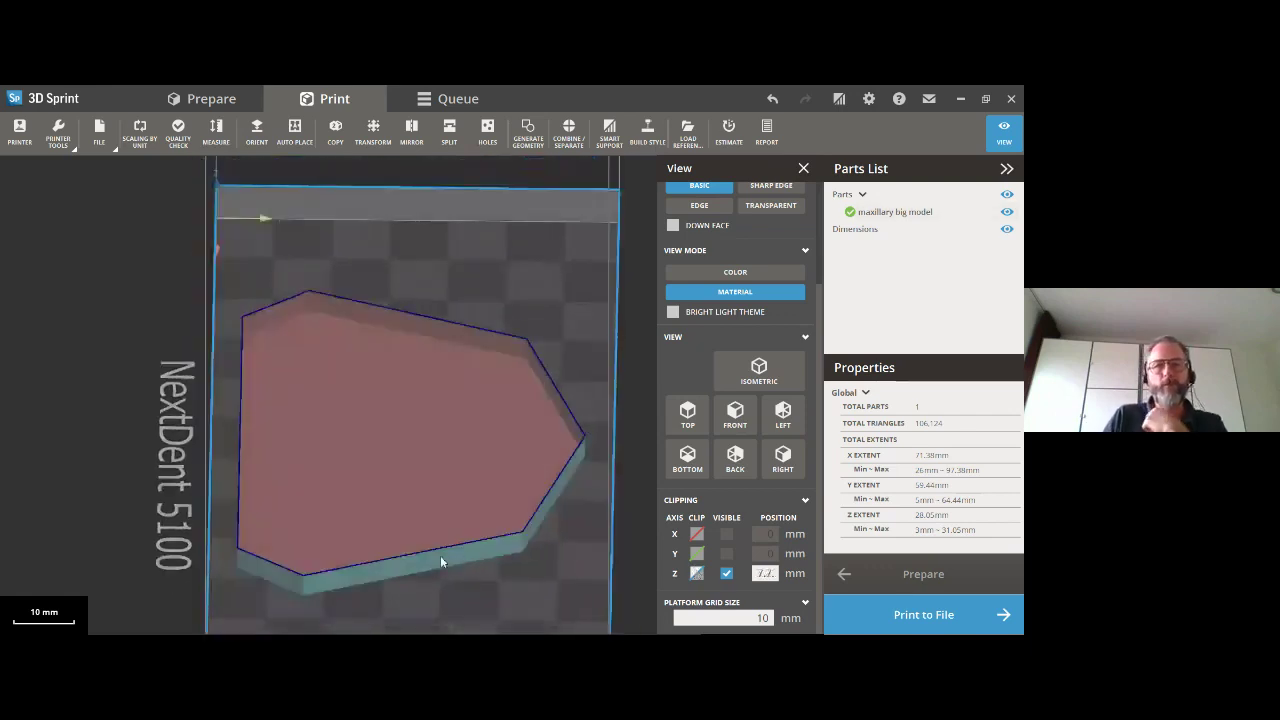
Examine the clipped base of the maxillary model from above and from the side.
{"action": "left_click_drag", "start_coordinate": [441, 561], "coordinate": [433, 558]}
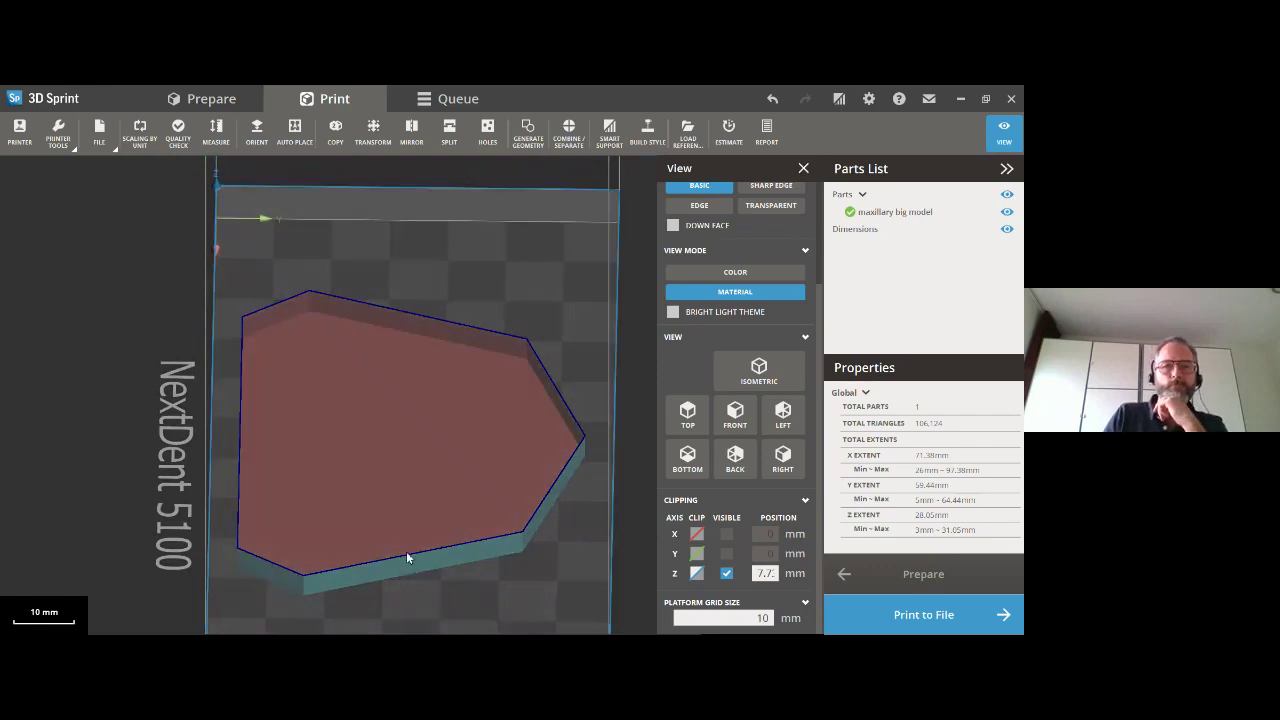
{"action": "left_click", "coordinate": [399, 527]}
{"action": "right_click_drag", "start_coordinate": [471, 591], "coordinate": [606, 480]}
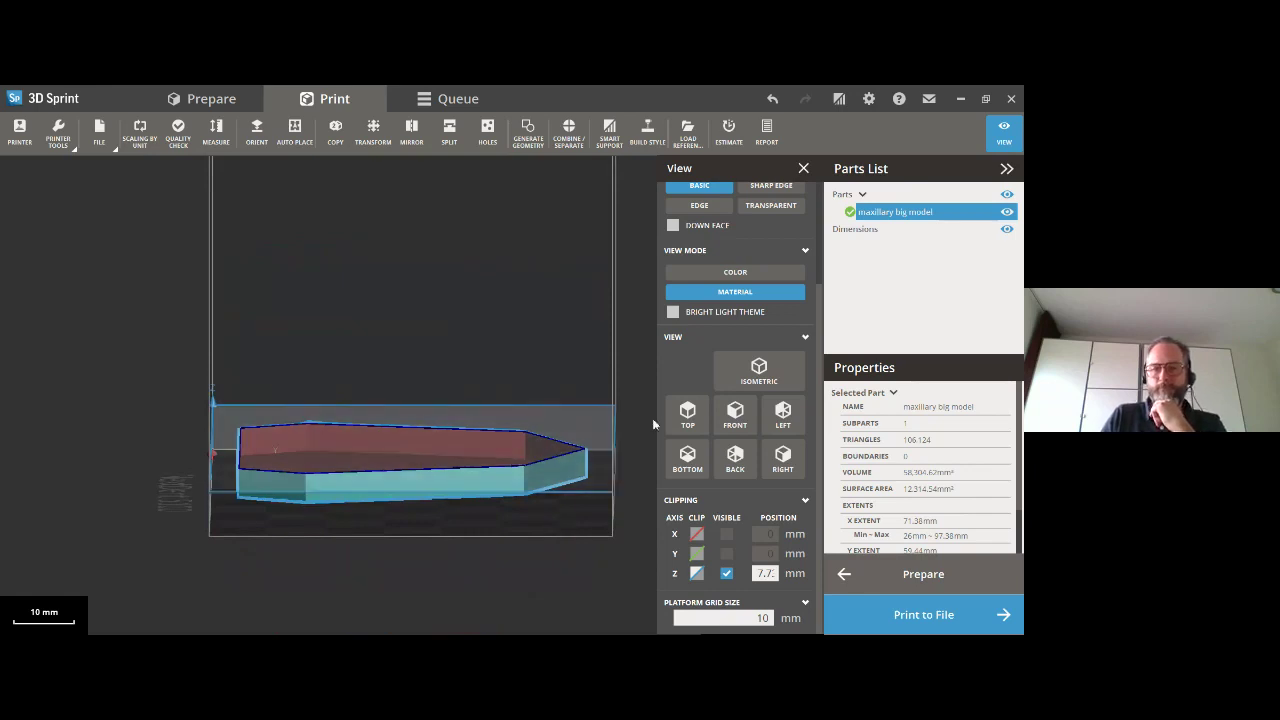
{"action": "right_click_drag", "start_coordinate": [622, 428], "coordinate": [614, 429]}
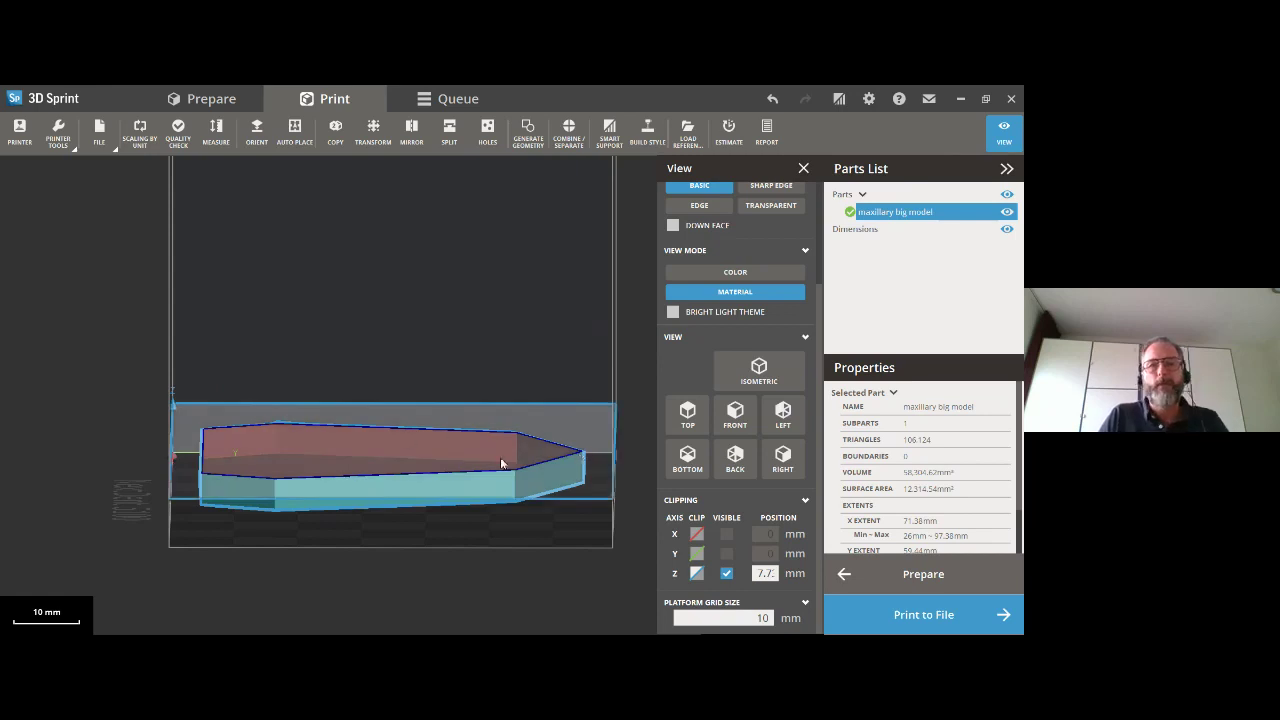
{"action": "left_click", "coordinate": [436, 489]}
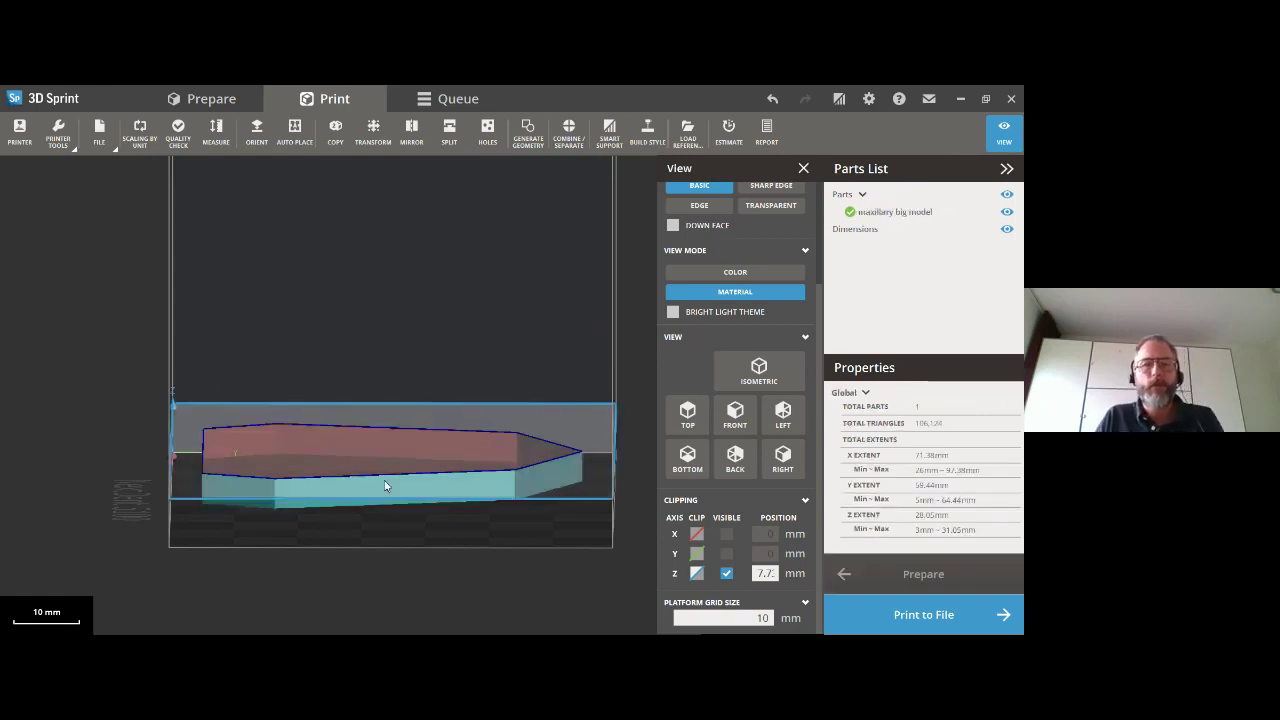
{"action": "scroll", "coordinate": [400, 488], "scroll_direction": "down", "scroll_amount": 2}
Flip the Z clipping, delete the solid maxillary model from the platform, and turn the Z clipping off.
{"action": "left_click", "coordinate": [697, 573]}
{"action": "left_click", "coordinate": [295, 456]}
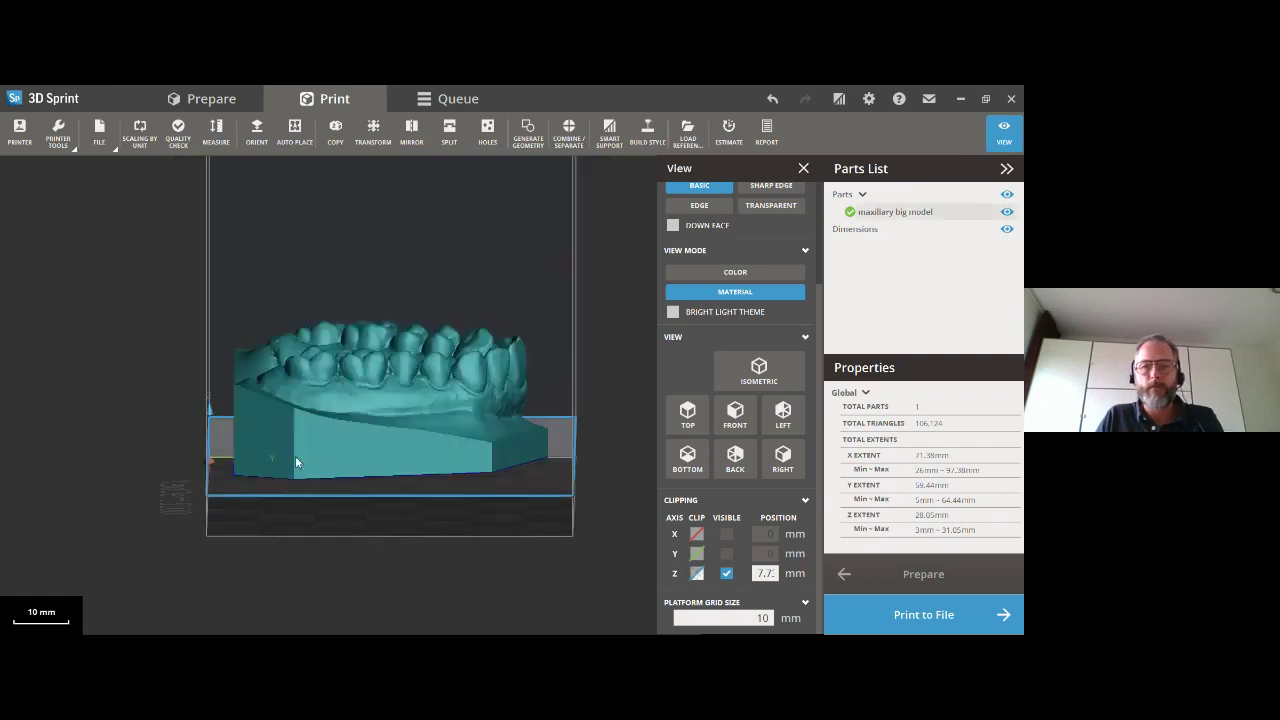
{"action": "key", "text": "Delete"}
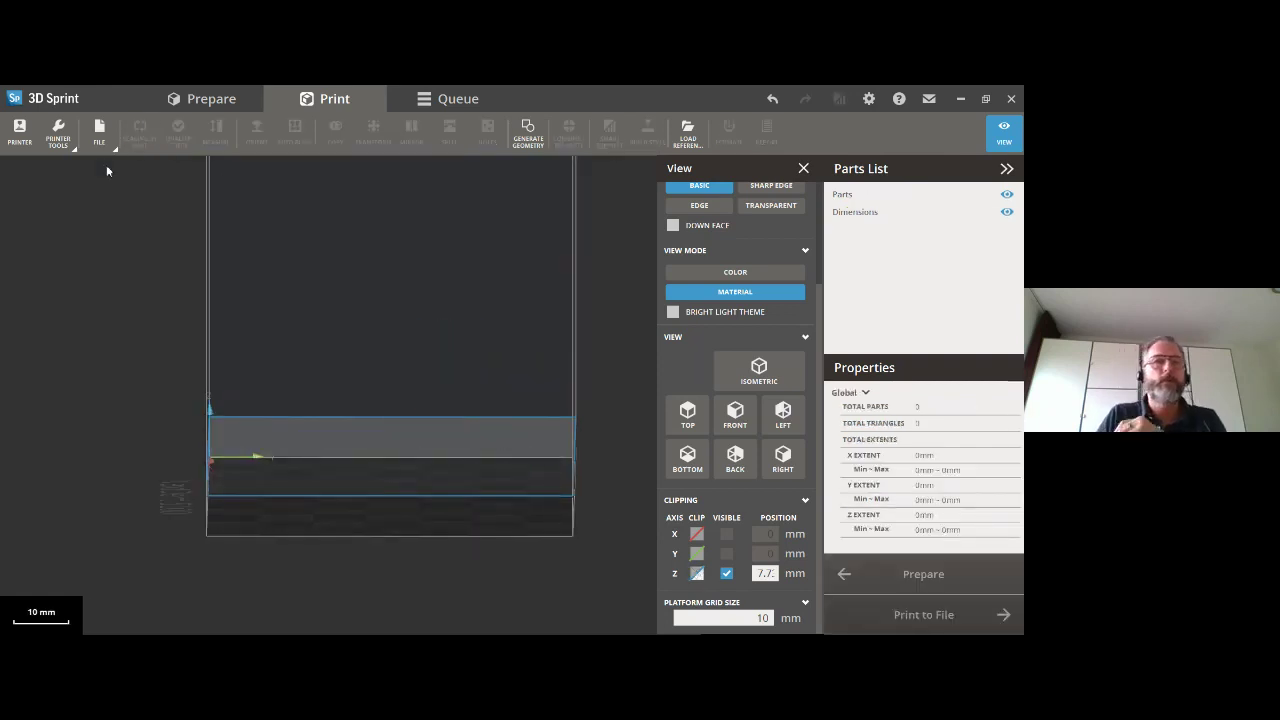
{"action": "left_click", "coordinate": [697, 574]}
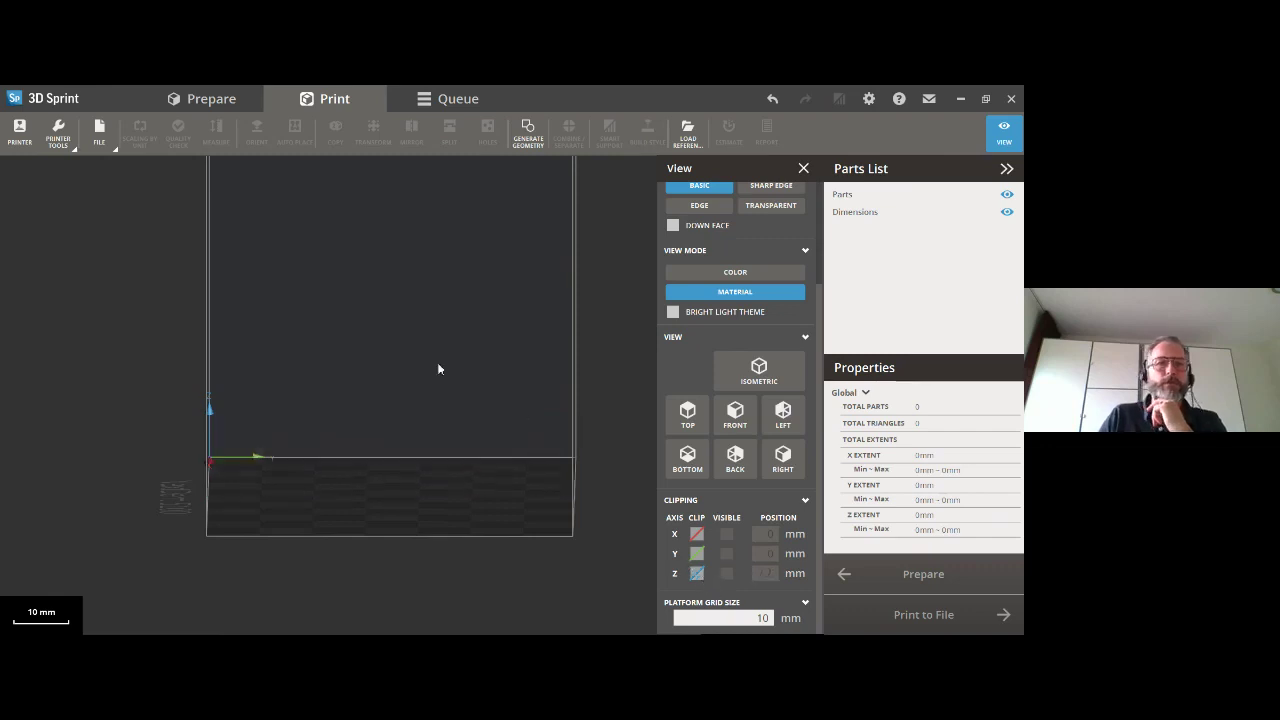
Import the maxillary big model_Split1 STL file from the webinar folder.
{"action": "left_click", "coordinate": [99, 132]}
{"action": "left_click", "coordinate": [97, 218]}
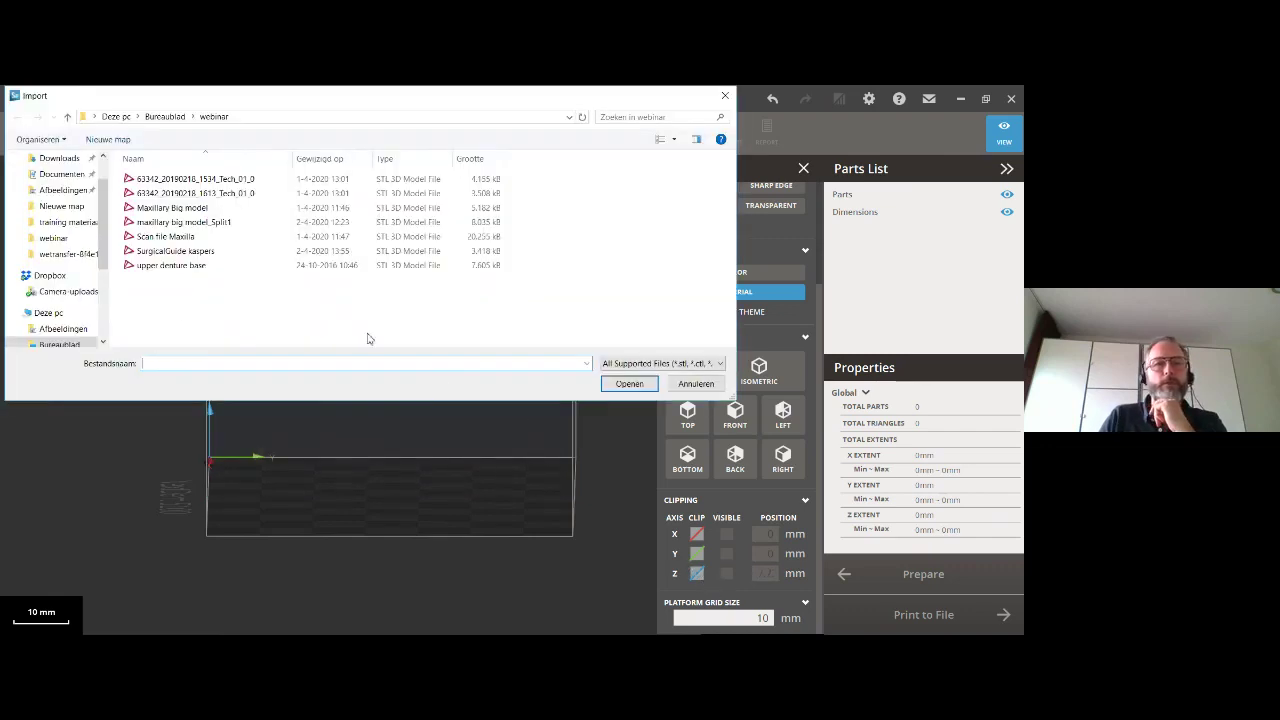
{"action": "left_click", "coordinate": [186, 224]}
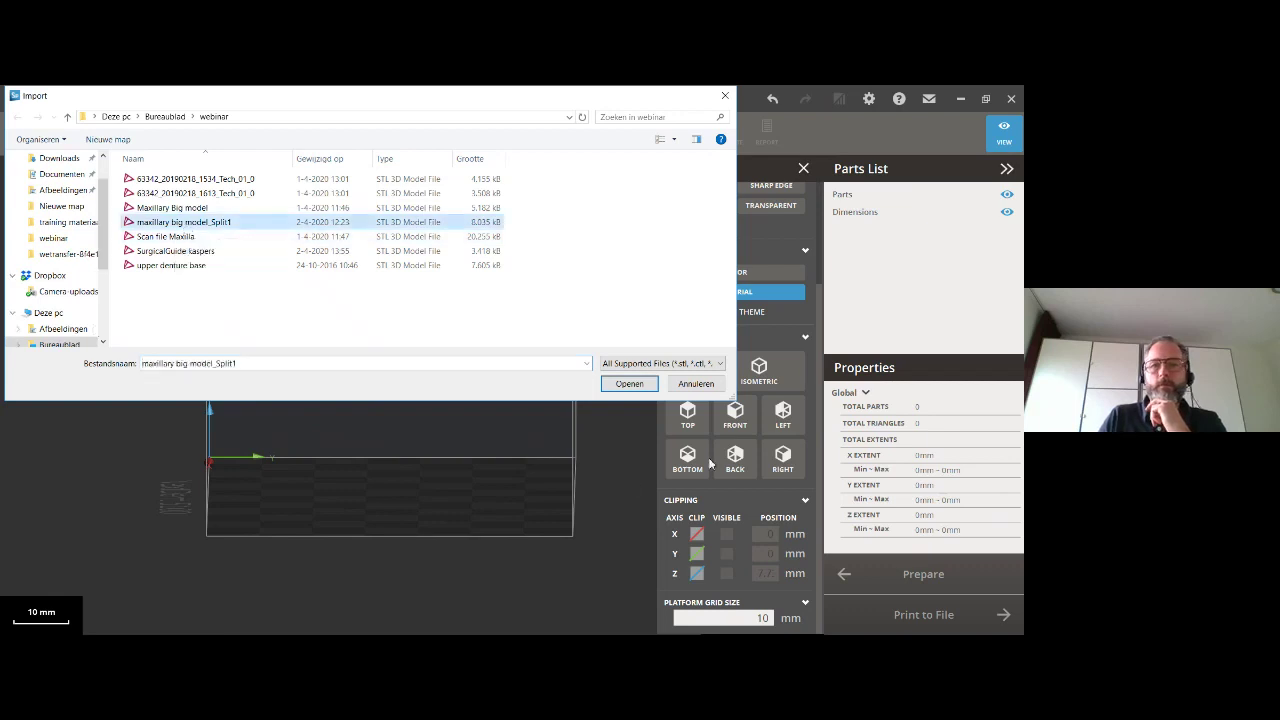
{"action": "left_click", "coordinate": [623, 389]}
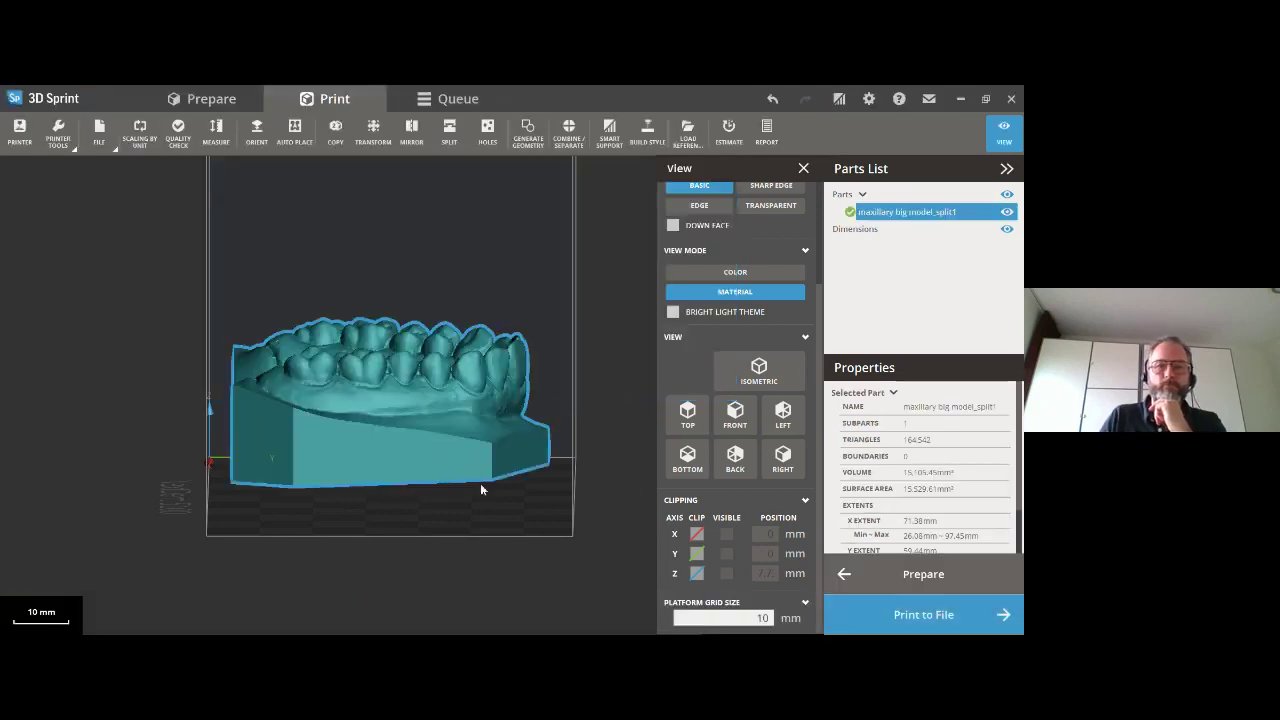
Turn on Down Face shading with 10 grades and examine the overhangs on the hollow model's underside.
{"action": "right_click_drag", "start_coordinate": [481, 485], "coordinate": [450, 471]}
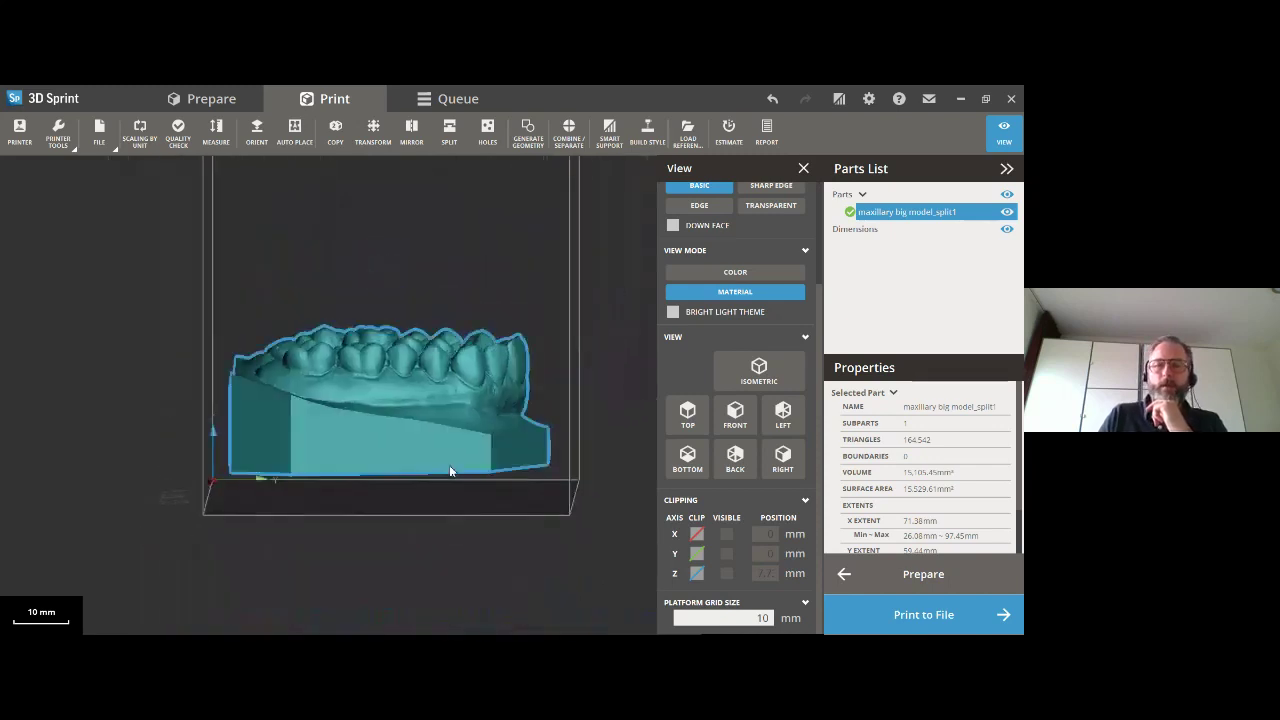
{"action": "left_click", "coordinate": [673, 225]}
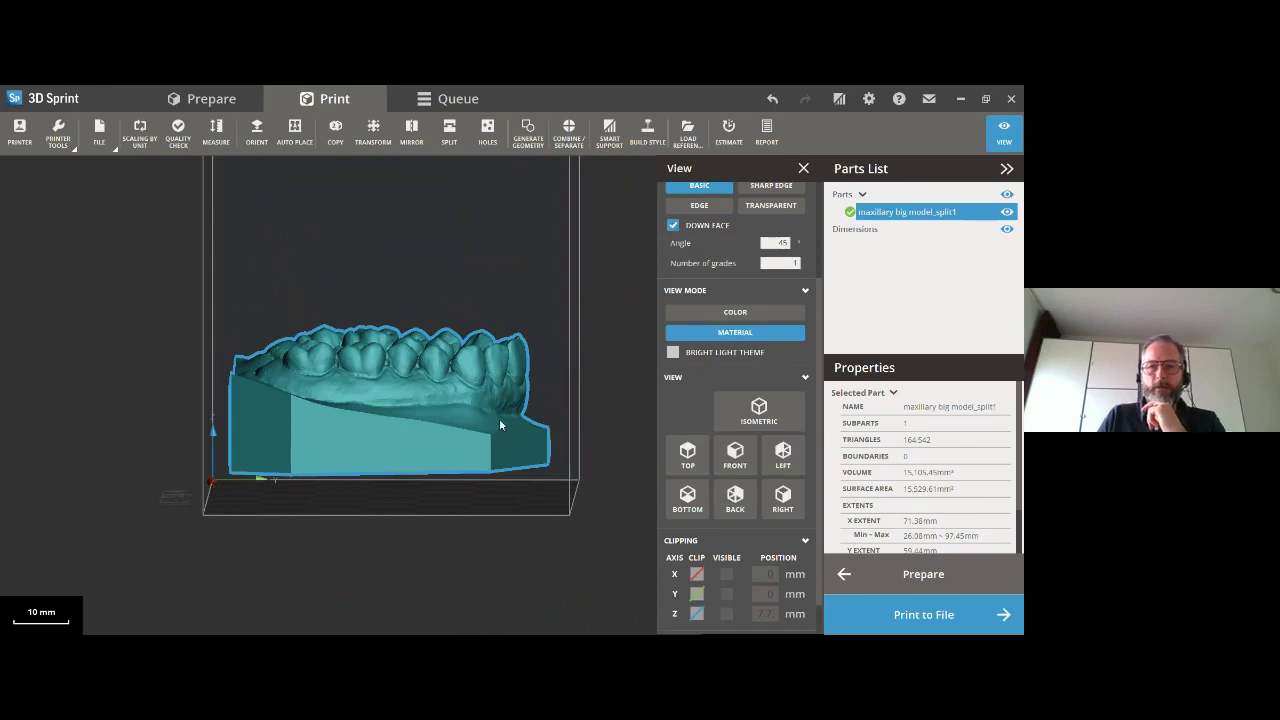
{"action": "right_click_drag", "start_coordinate": [501, 437], "coordinate": [511, 300]}
{"action": "right_click_drag", "start_coordinate": [484, 353], "coordinate": [512, 273]}
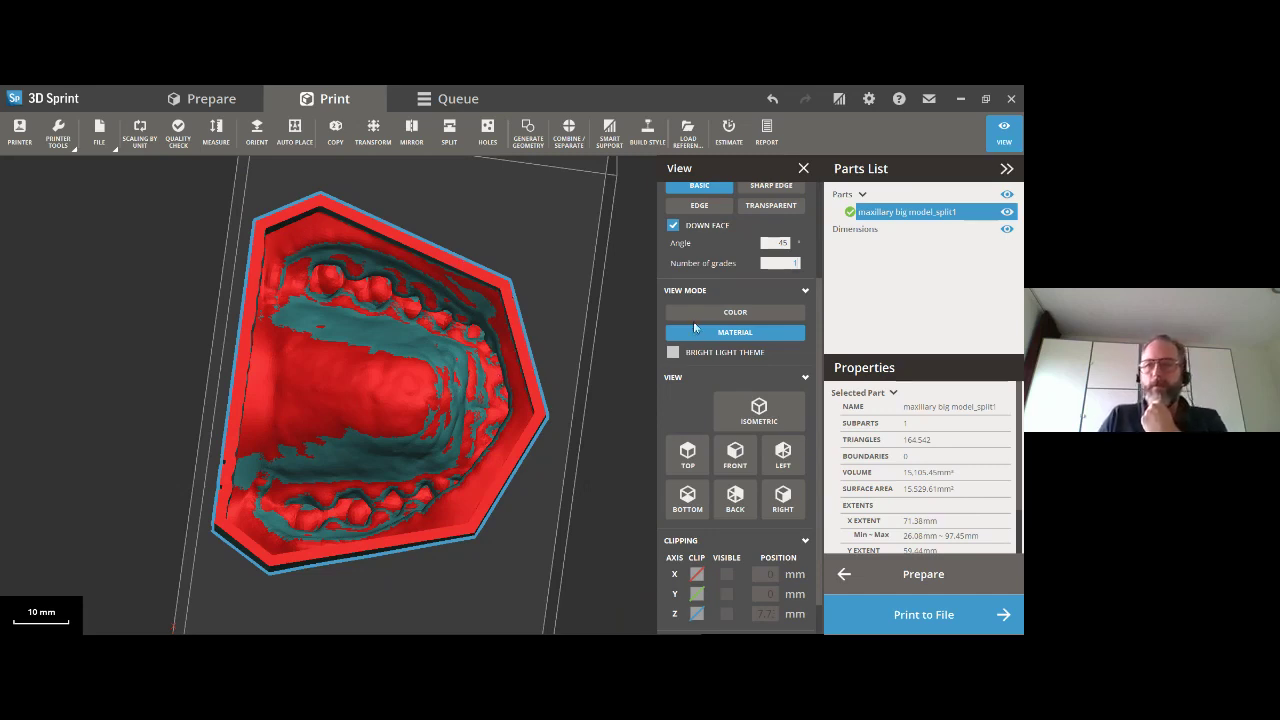
{"action": "left_click", "coordinate": [797, 263]}
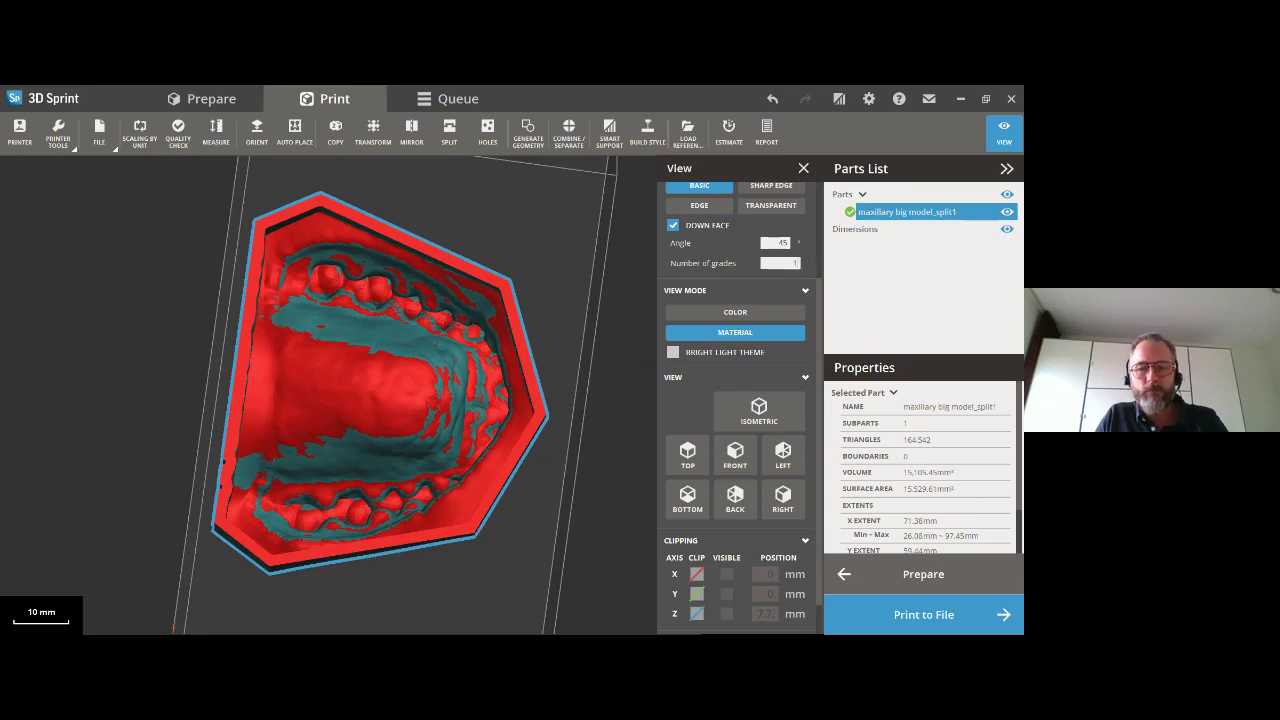
{"action": "key", "text": "Return"}
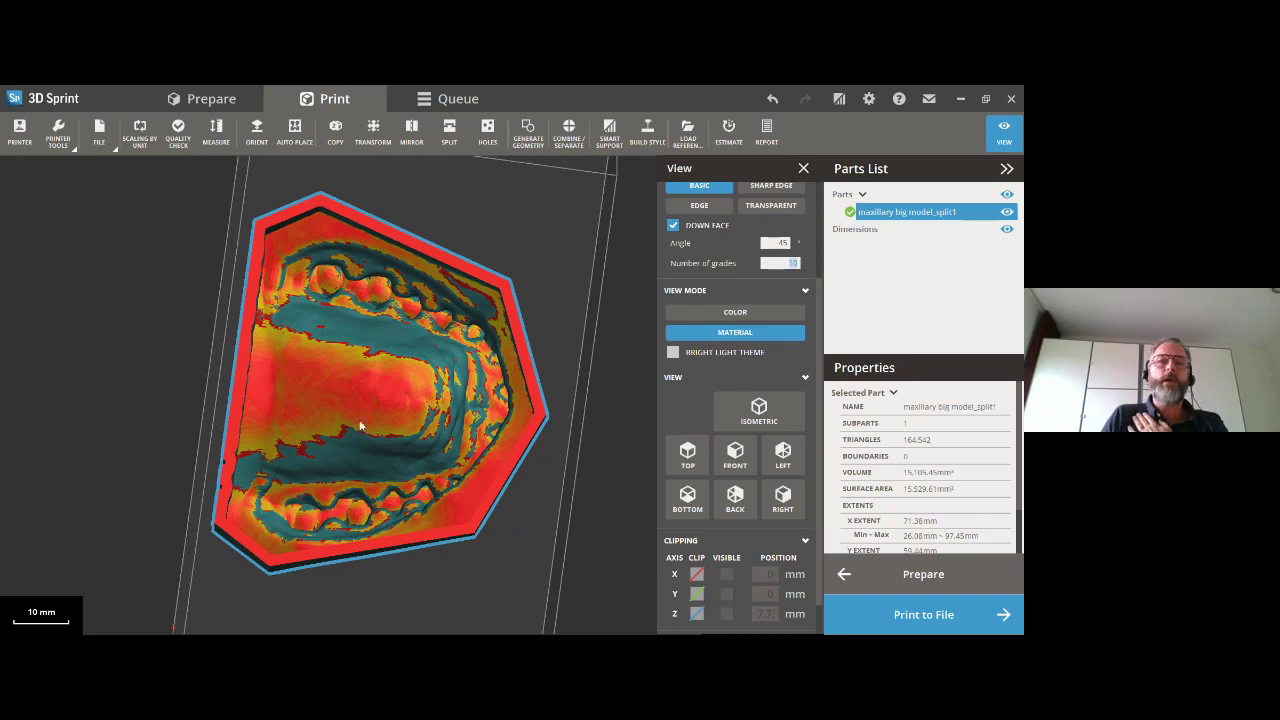
{"action": "right_click_drag", "start_coordinate": [335, 456], "coordinate": [325, 425]}
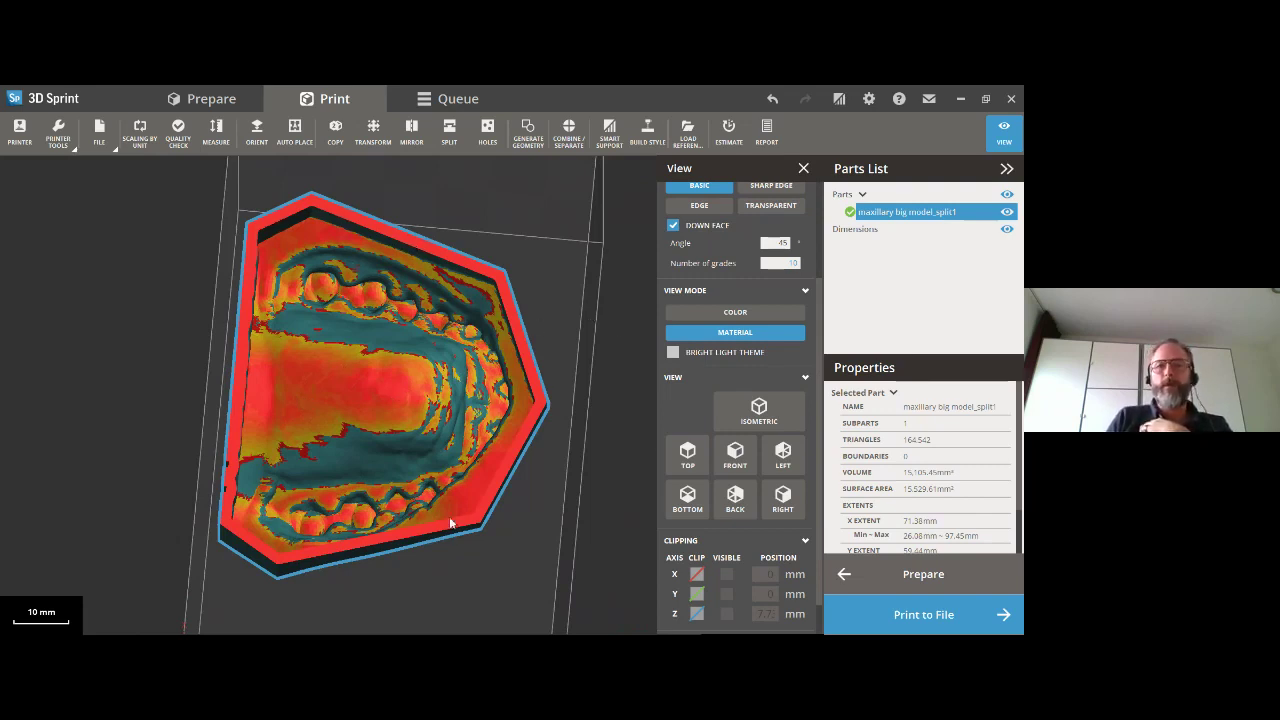
{"action": "left_click", "coordinate": [803, 170]}
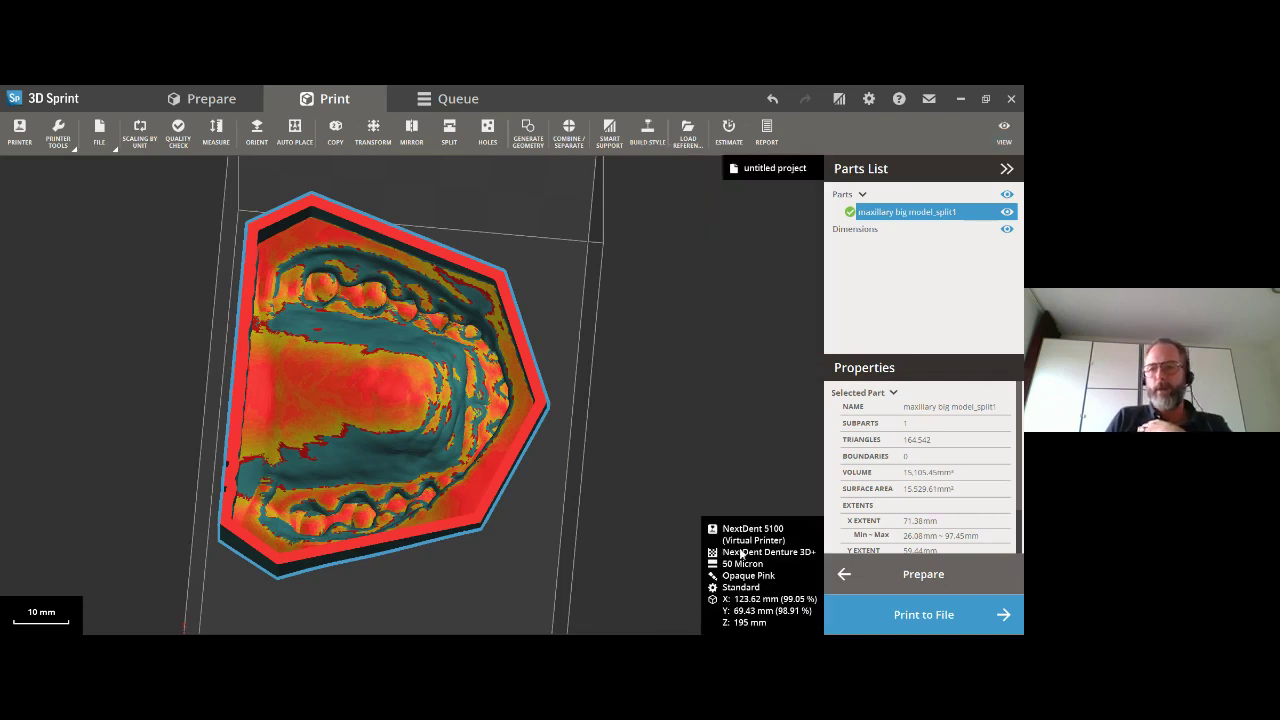
Set the NextDent 5100 to NextDent Model 2.0 in Grey, with 50 Micron print mode and the Orthodontic build style.
{"action": "left_click", "coordinate": [20, 135]}
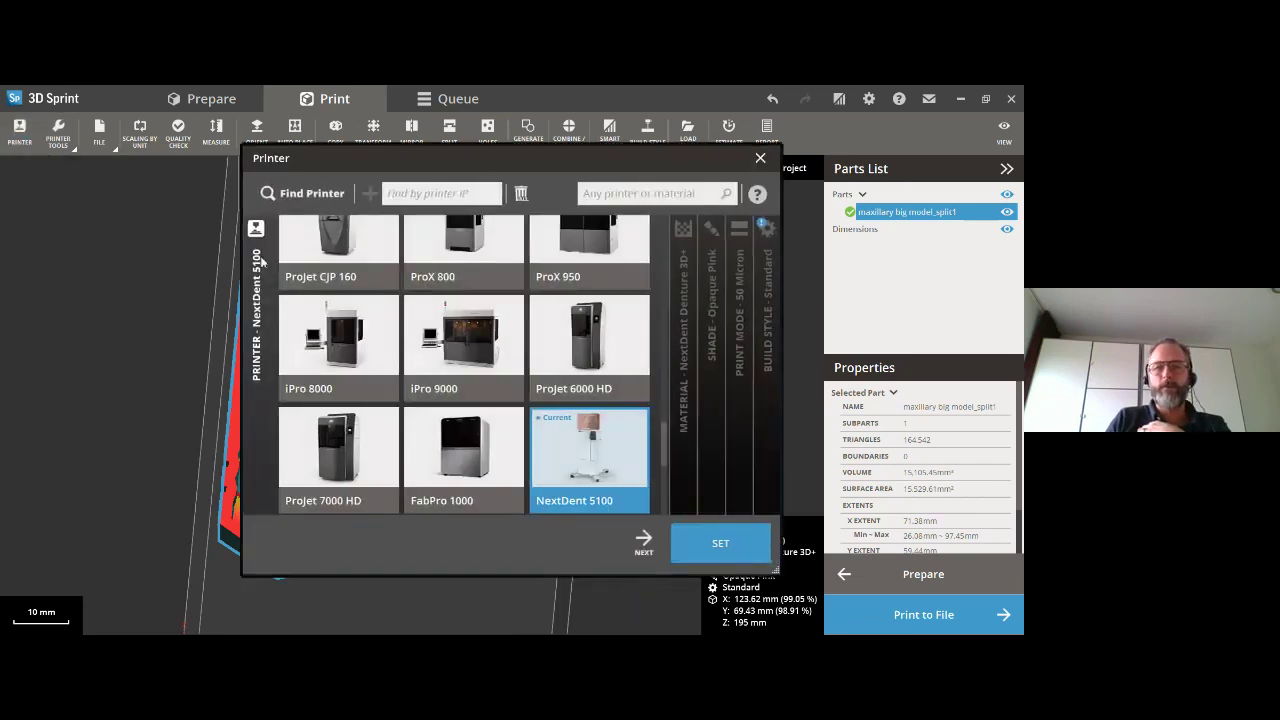
{"action": "left_click", "coordinate": [643, 540]}
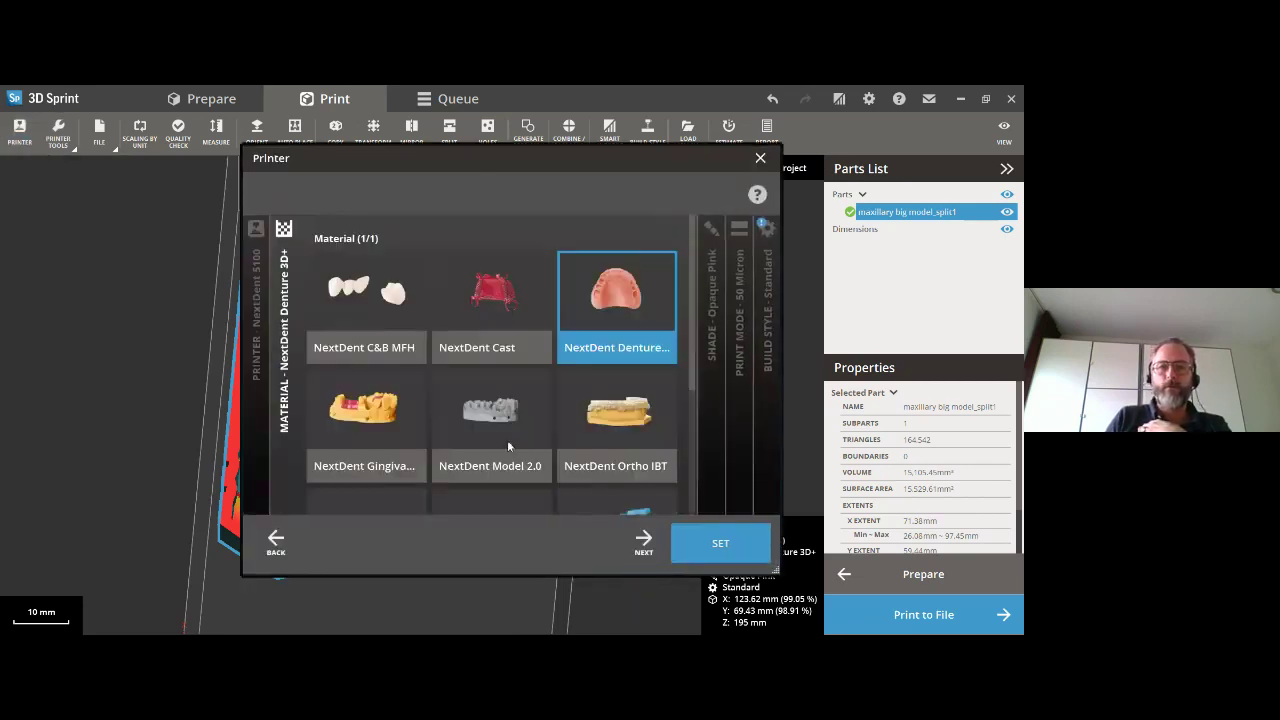
{"action": "left_click", "coordinate": [480, 408]}
{"action": "left_click", "coordinate": [643, 542]}
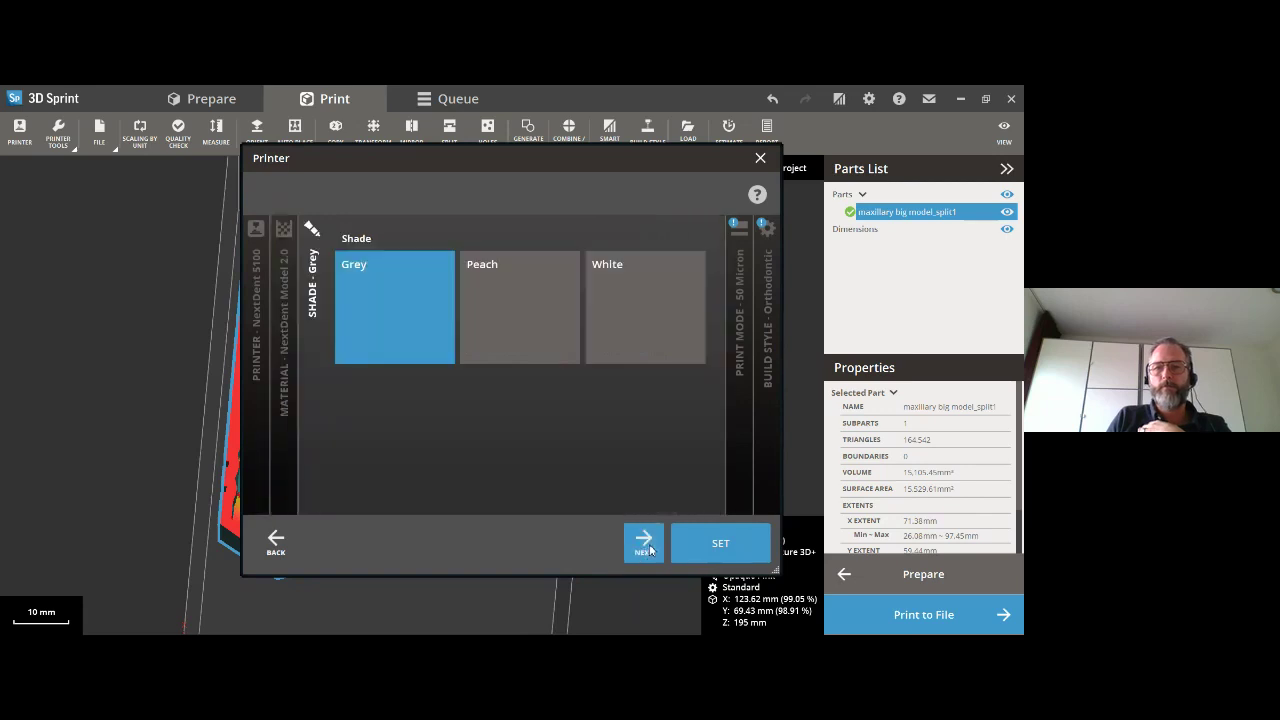
{"action": "left_click", "coordinate": [643, 542]}
{"action": "left_click", "coordinate": [645, 545]}
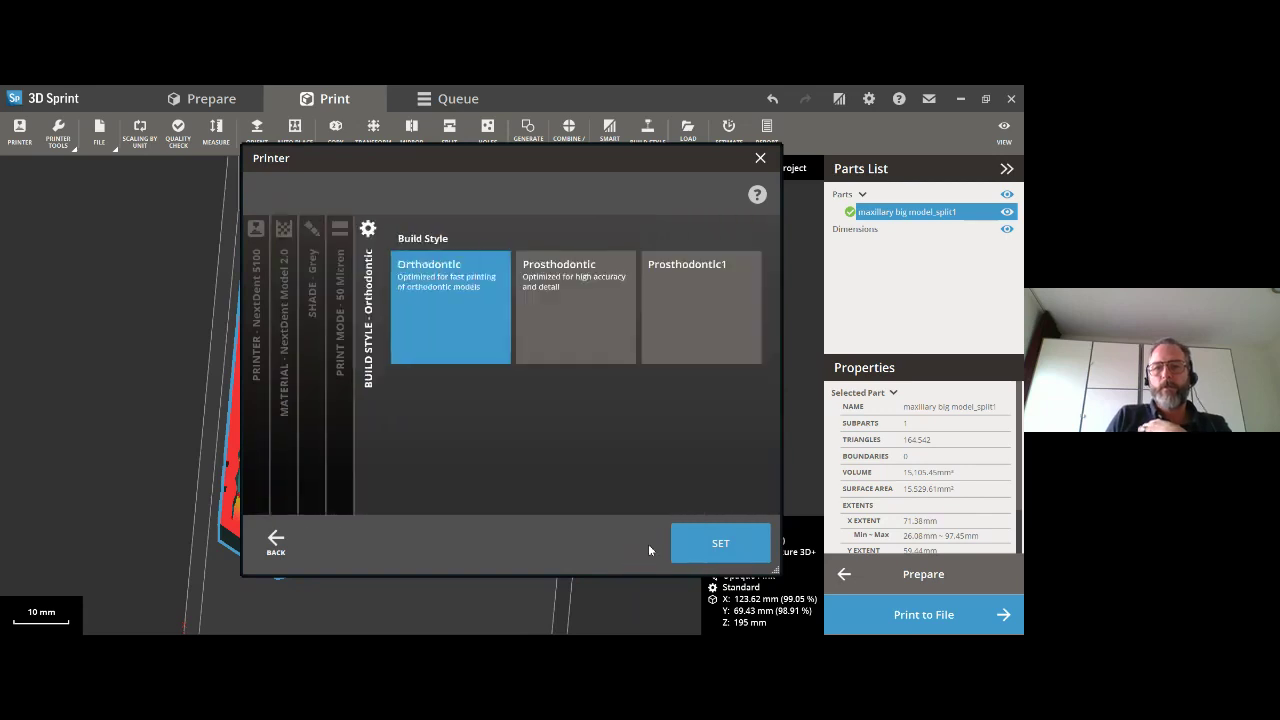
{"action": "left_click", "coordinate": [705, 553]}
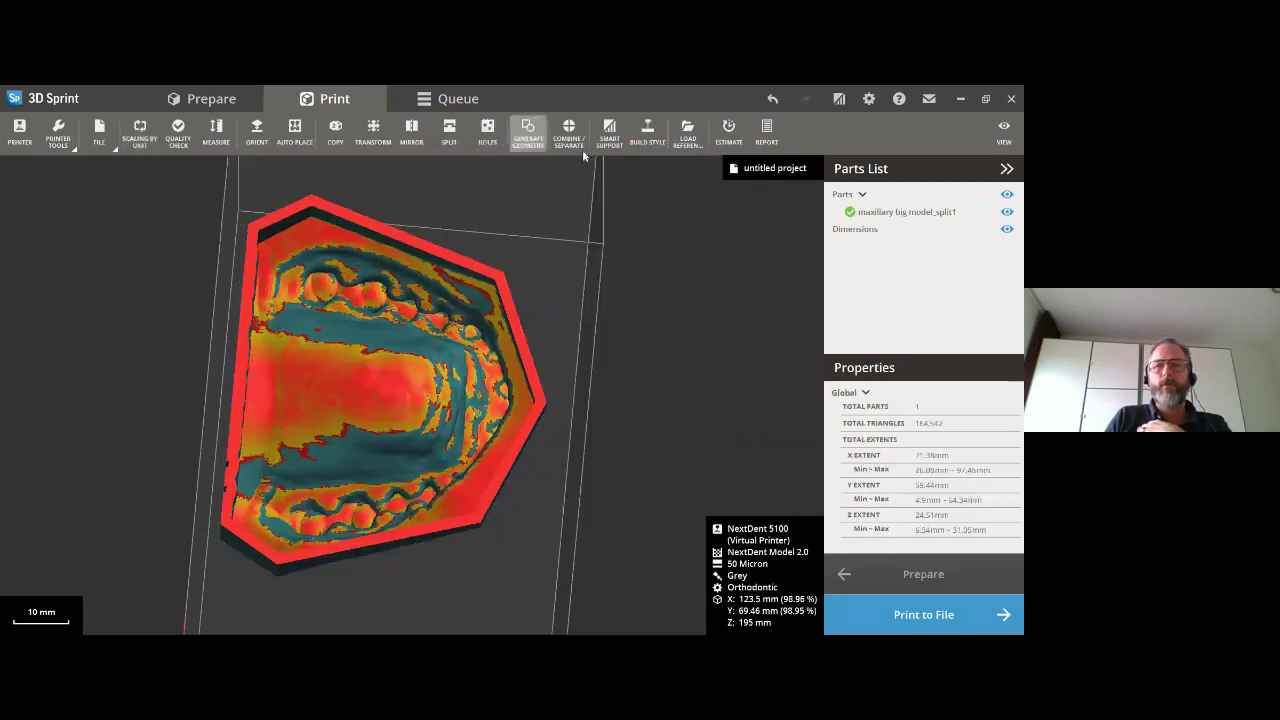
Generate Smart Supports for the hollow maxillary model with the Orthodontic preset and inspect them from below.
{"action": "left_click", "coordinate": [609, 133]}
{"action": "left_click", "coordinate": [104, 580]}
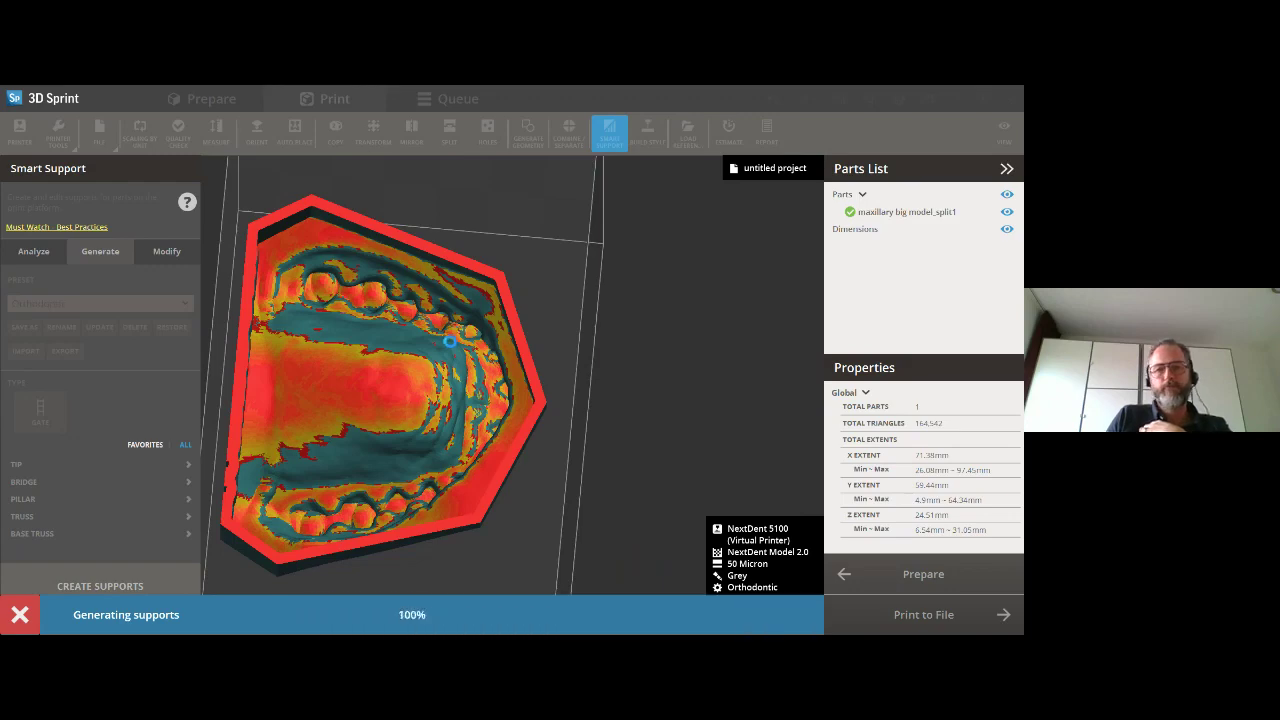
{"action": "right_click_drag", "start_coordinate": [419, 286], "coordinate": [373, 447]}
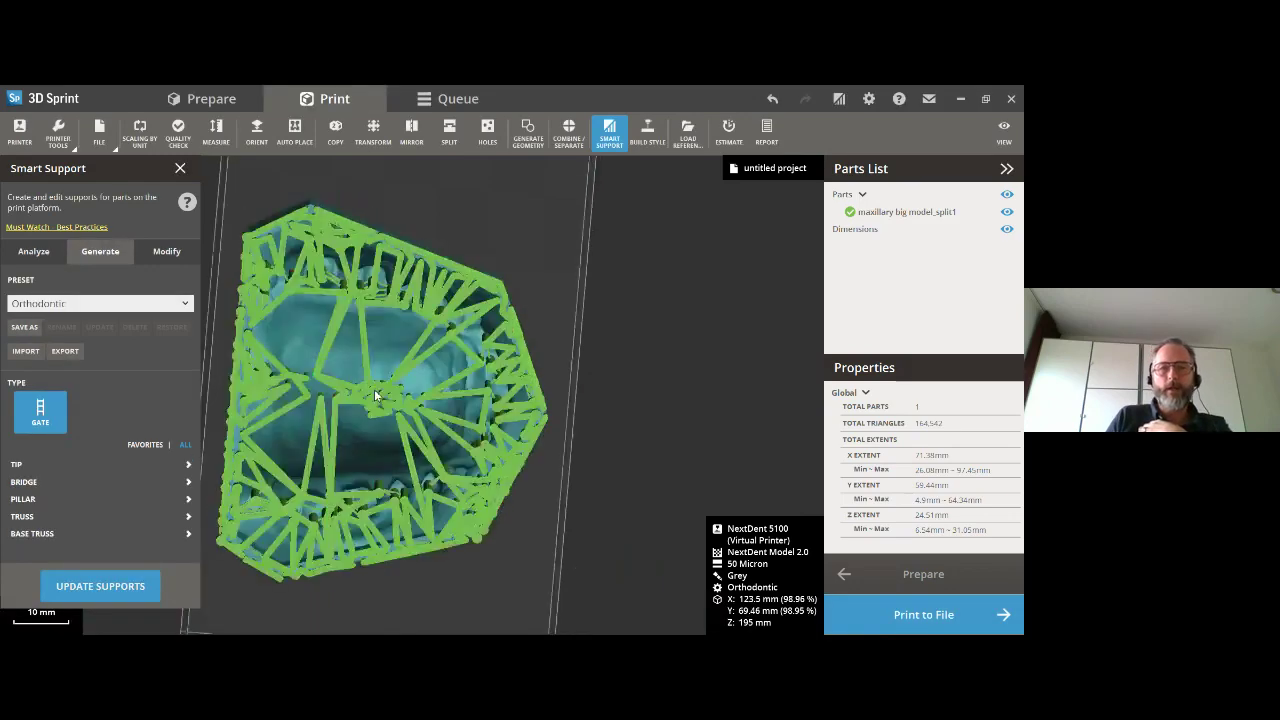
{"action": "scroll", "coordinate": [372, 441], "scroll_direction": "up", "scroll_amount": 5}
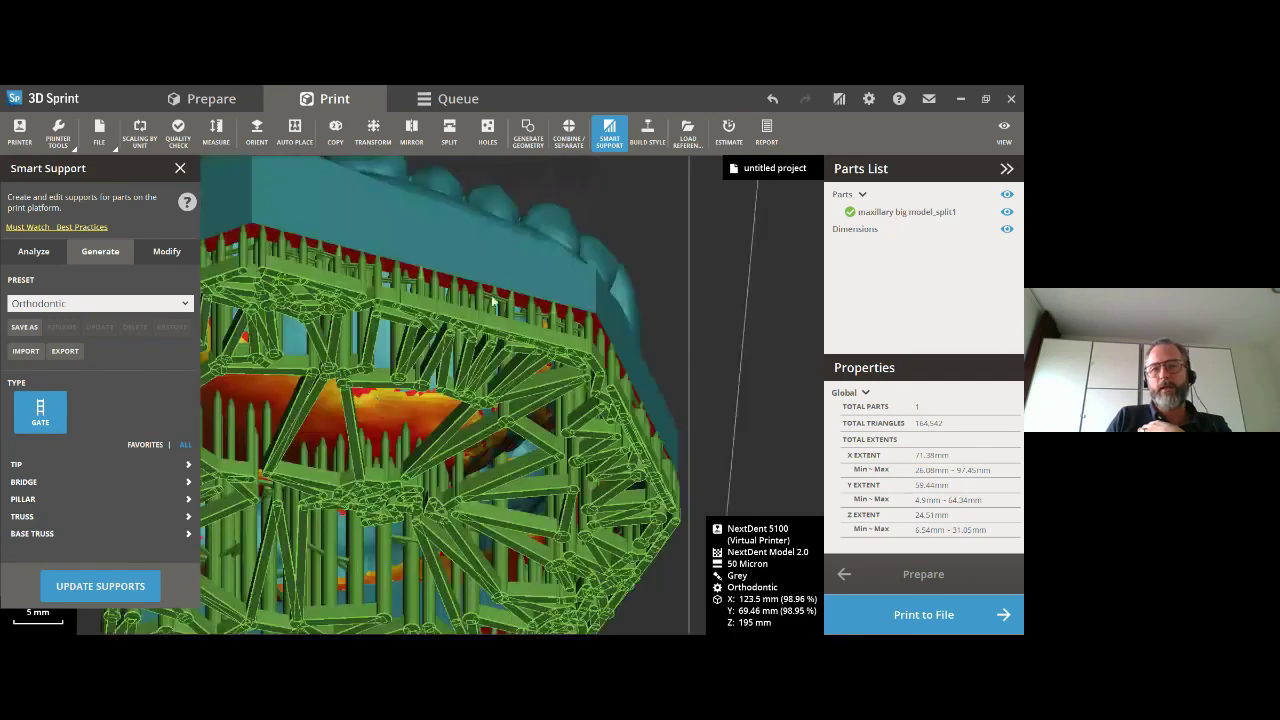
{"action": "scroll", "coordinate": [530, 307], "scroll_direction": "down", "scroll_amount": 4}
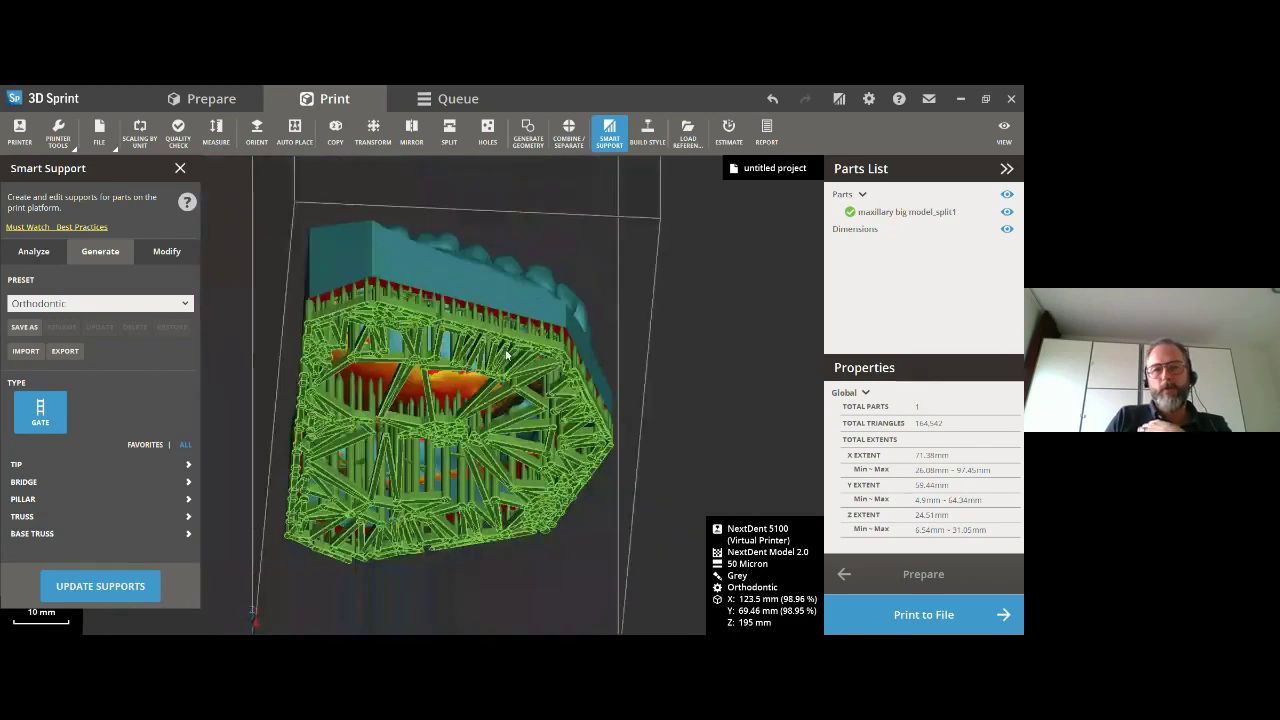
{"action": "right_click_drag", "start_coordinate": [507, 355], "coordinate": [428, 497]}
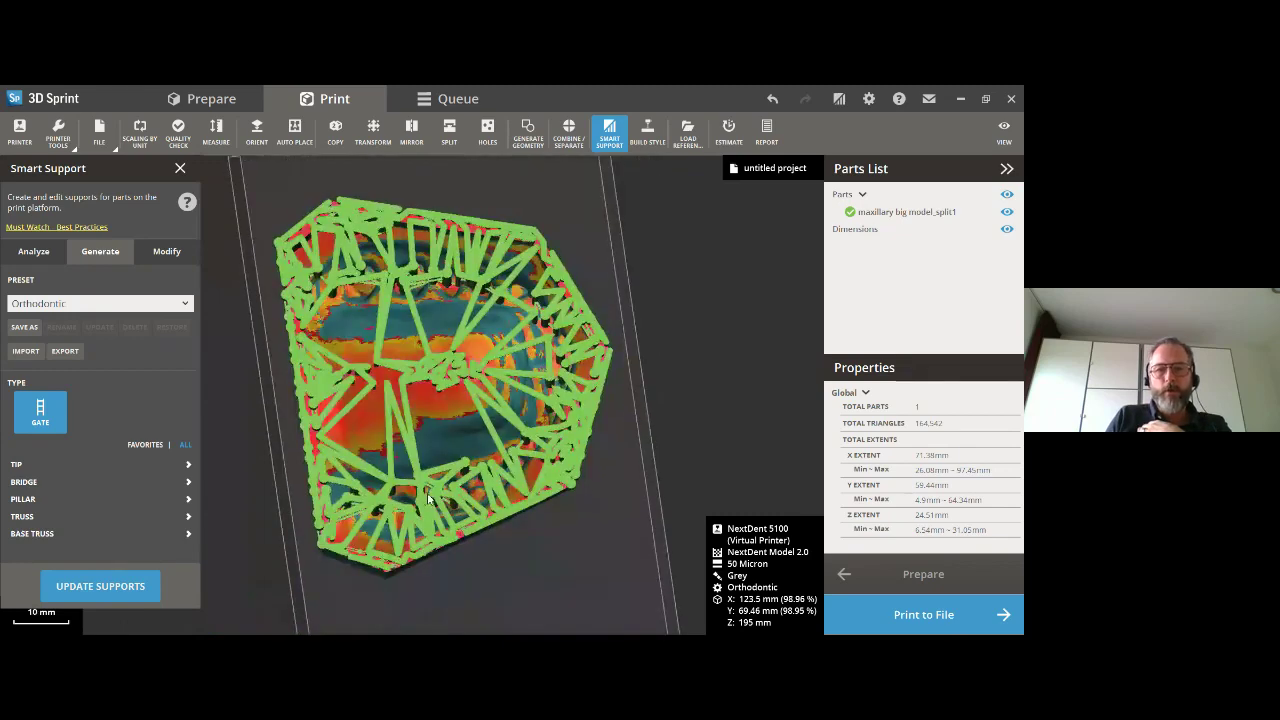
{"action": "scroll", "coordinate": [428, 497], "scroll_direction": "up", "scroll_amount": 2}
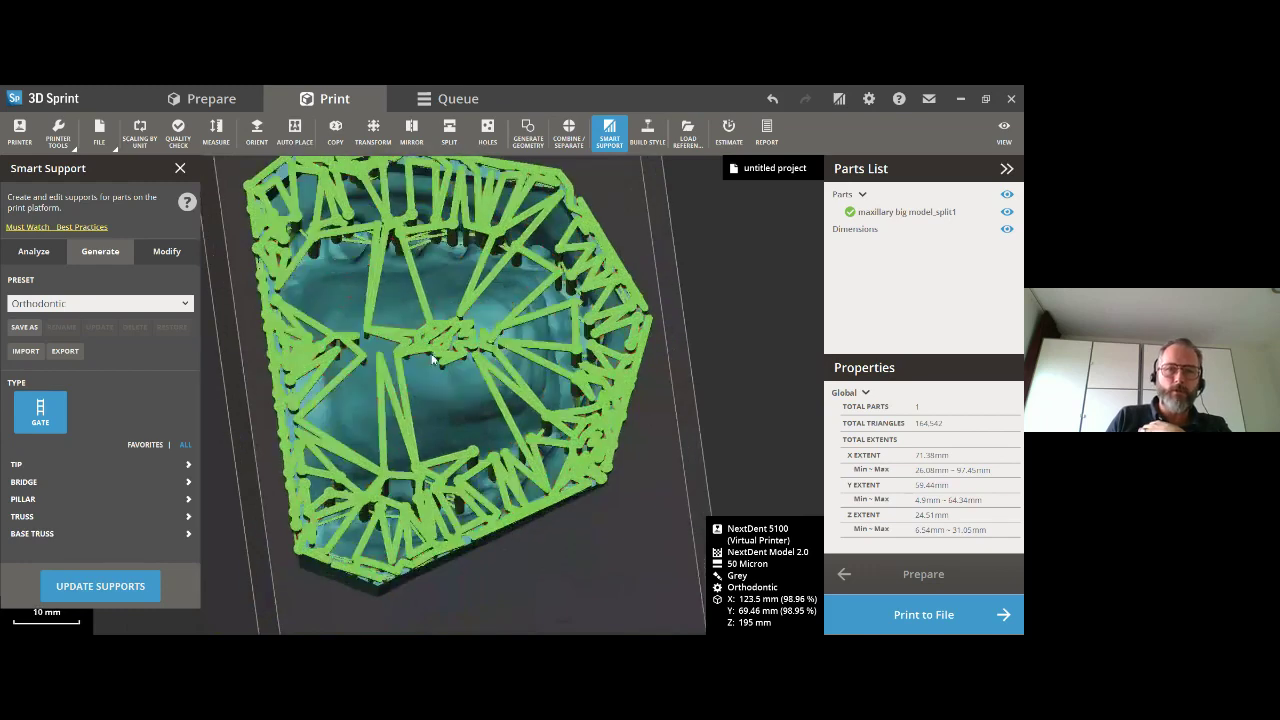
{"action": "right_click_drag", "start_coordinate": [433, 360], "coordinate": [437, 329]}
Review the individual support points on the model's underside in Smart Support's Modify mode without changing them.
{"action": "left_click", "coordinate": [167, 251]}
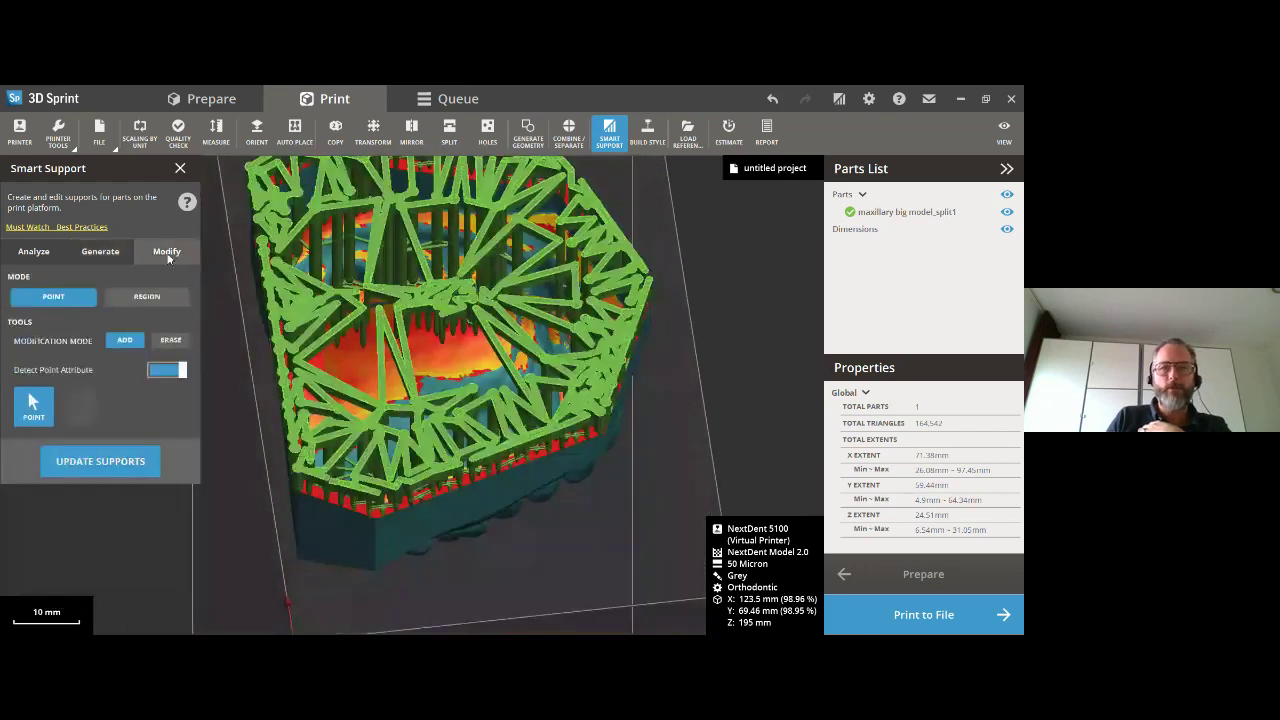
{"action": "right_click_drag", "start_coordinate": [262, 300], "coordinate": [377, 439]}
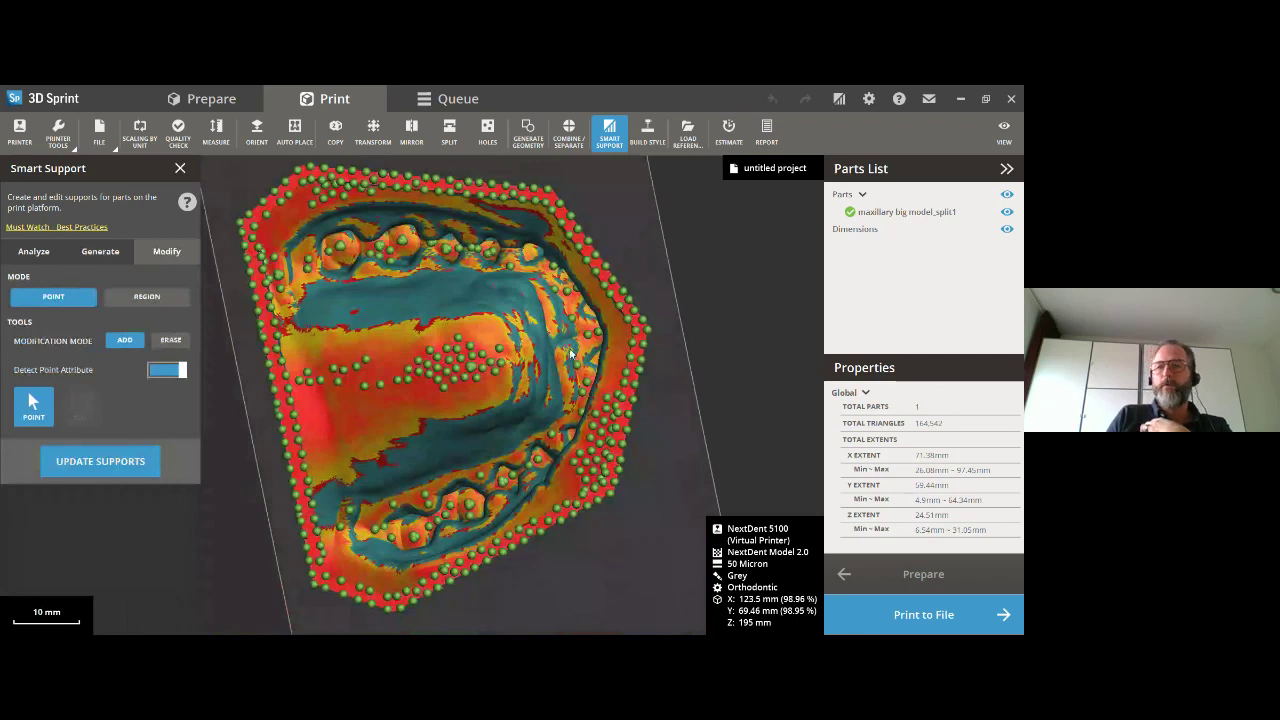
{"action": "left_click", "coordinate": [1004, 130]}
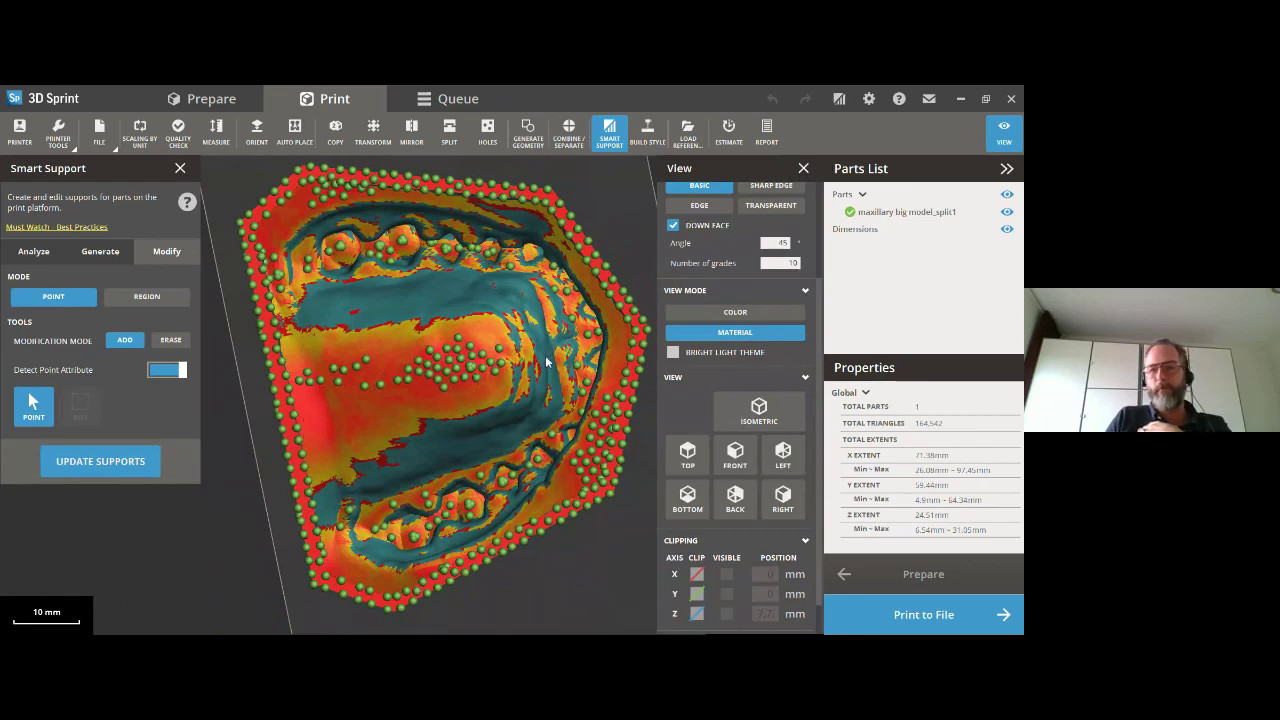
{"action": "left_click", "coordinate": [180, 168]}
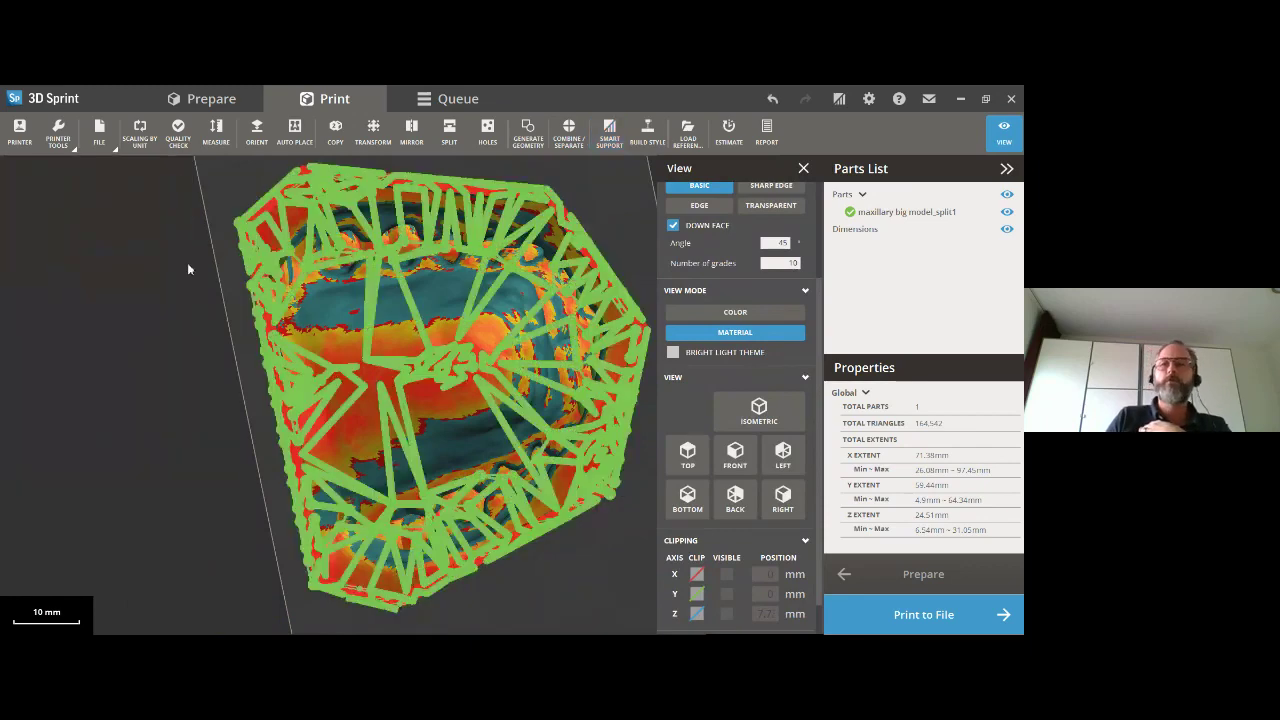
Inspect the supported hollow model from the teeth side and from underneath.
{"action": "right_click_drag", "start_coordinate": [187, 268], "coordinate": [428, 456]}
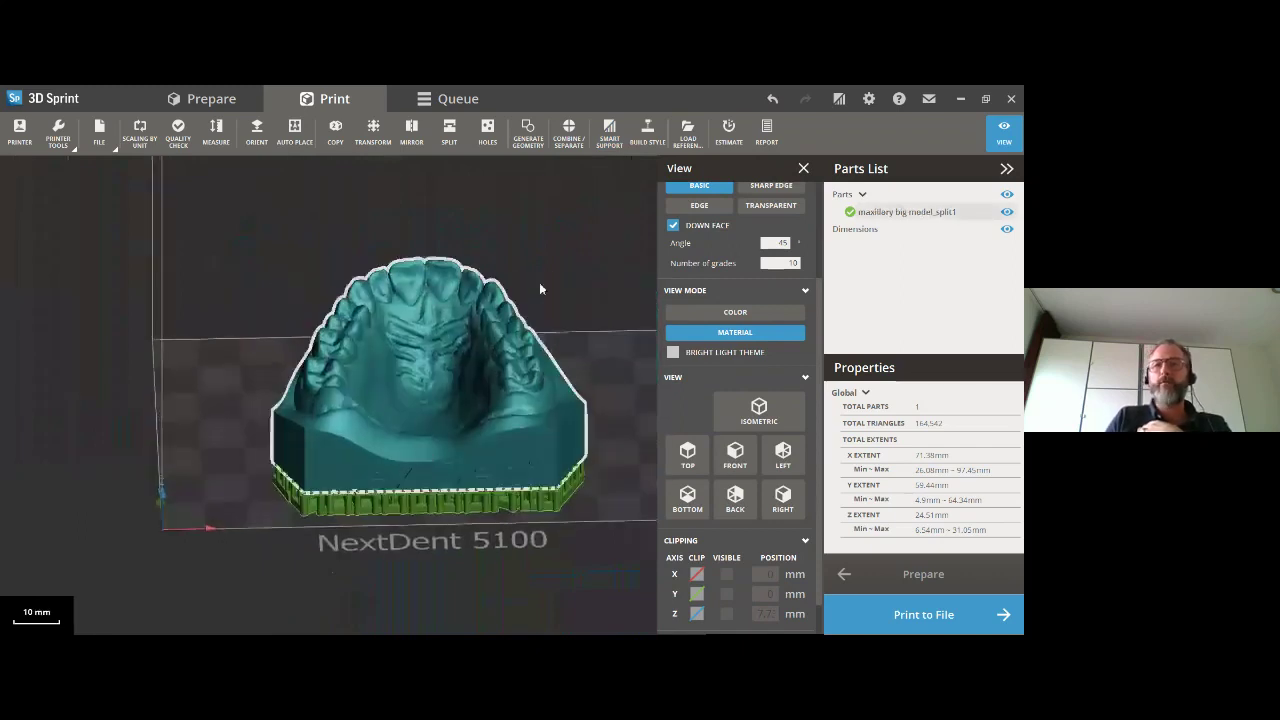
{"action": "left_click", "coordinate": [539, 289]}
{"action": "left_click", "coordinate": [803, 168]}
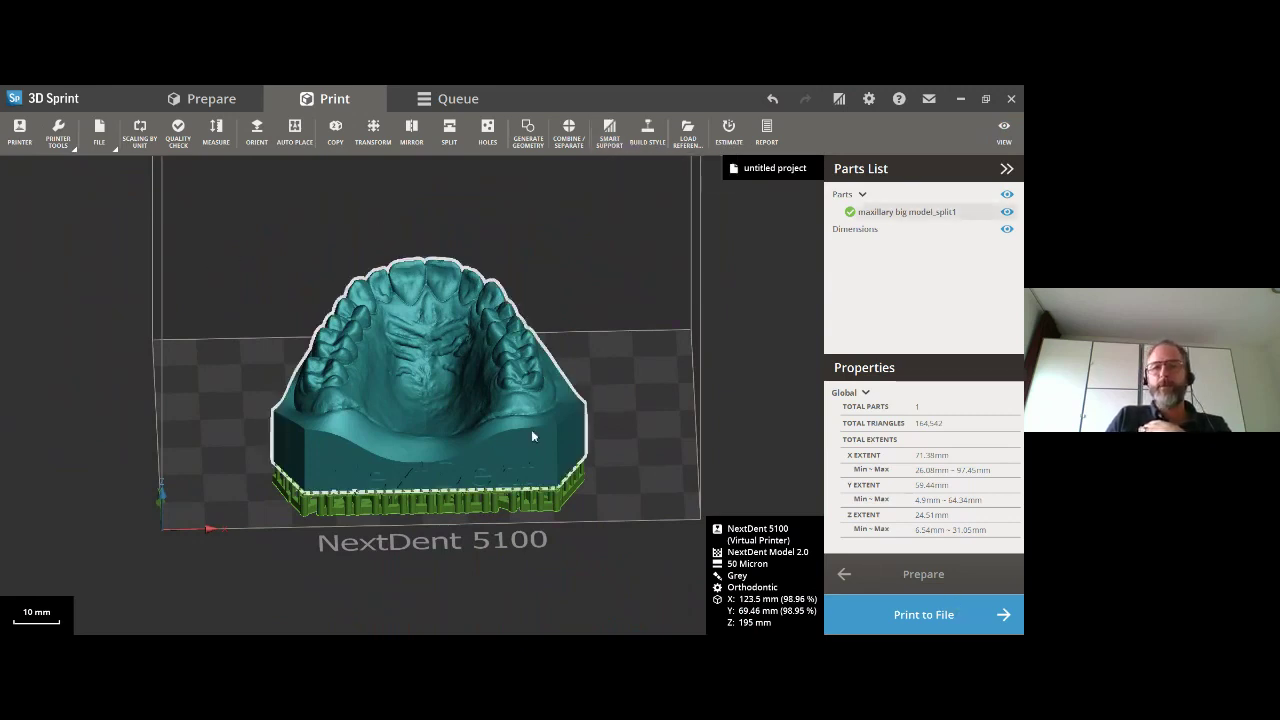
{"action": "right_click_drag", "start_coordinate": [533, 450], "coordinate": [507, 260]}
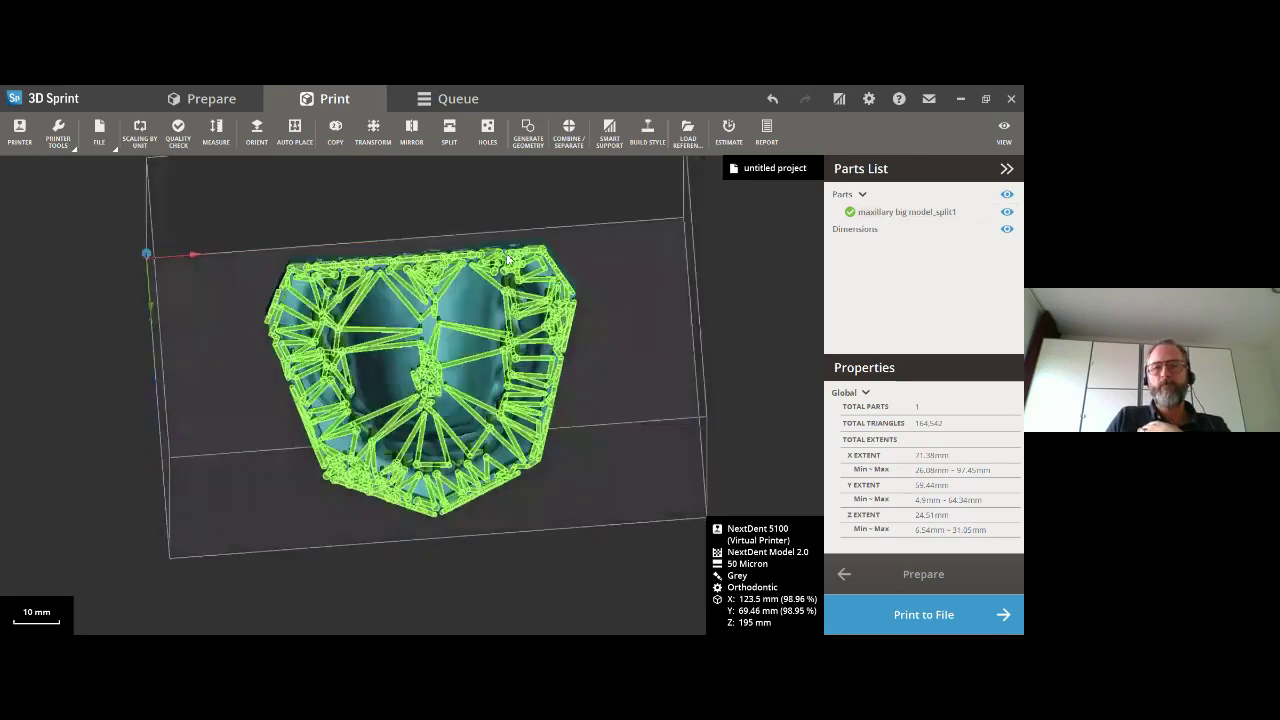
Turn on down-face shading for the hollow maxillary model while viewing its supported underside.
{"action": "scroll", "coordinate": [508, 260], "scroll_direction": "up", "scroll_amount": 3}
{"action": "right_click_drag", "start_coordinate": [492, 334], "coordinate": [464, 277]}
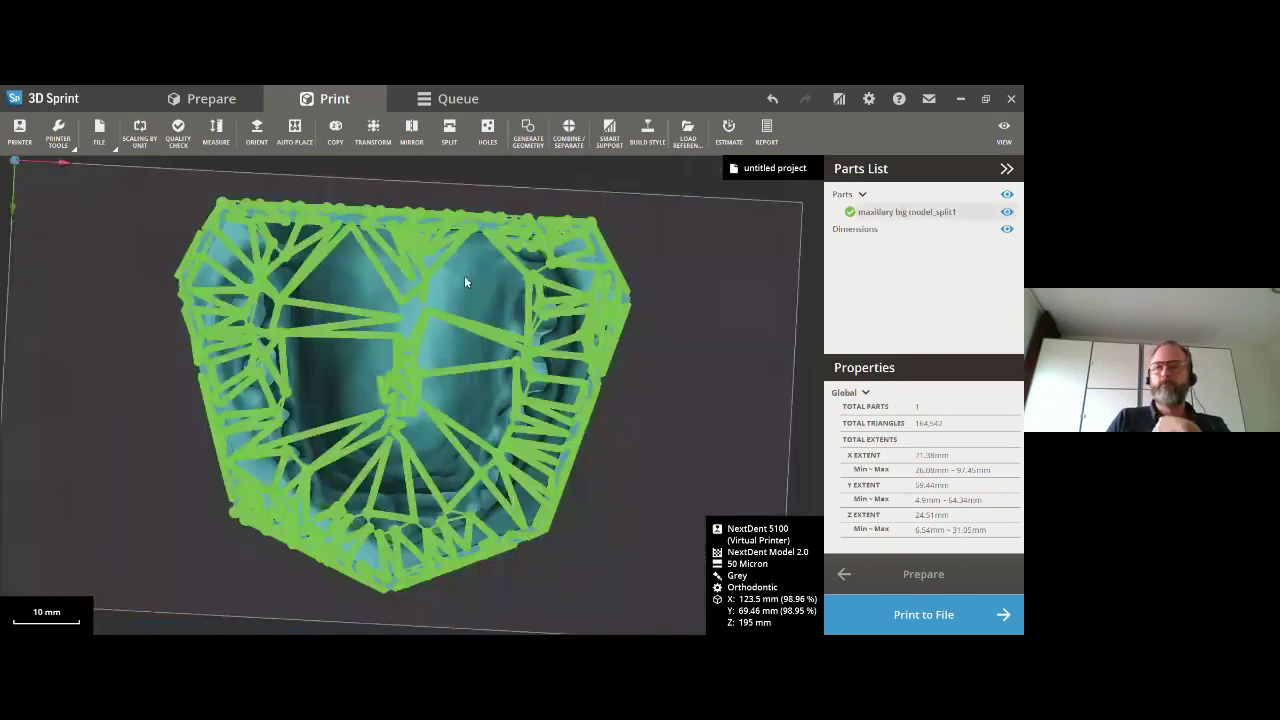
{"action": "left_click", "coordinate": [1004, 131]}
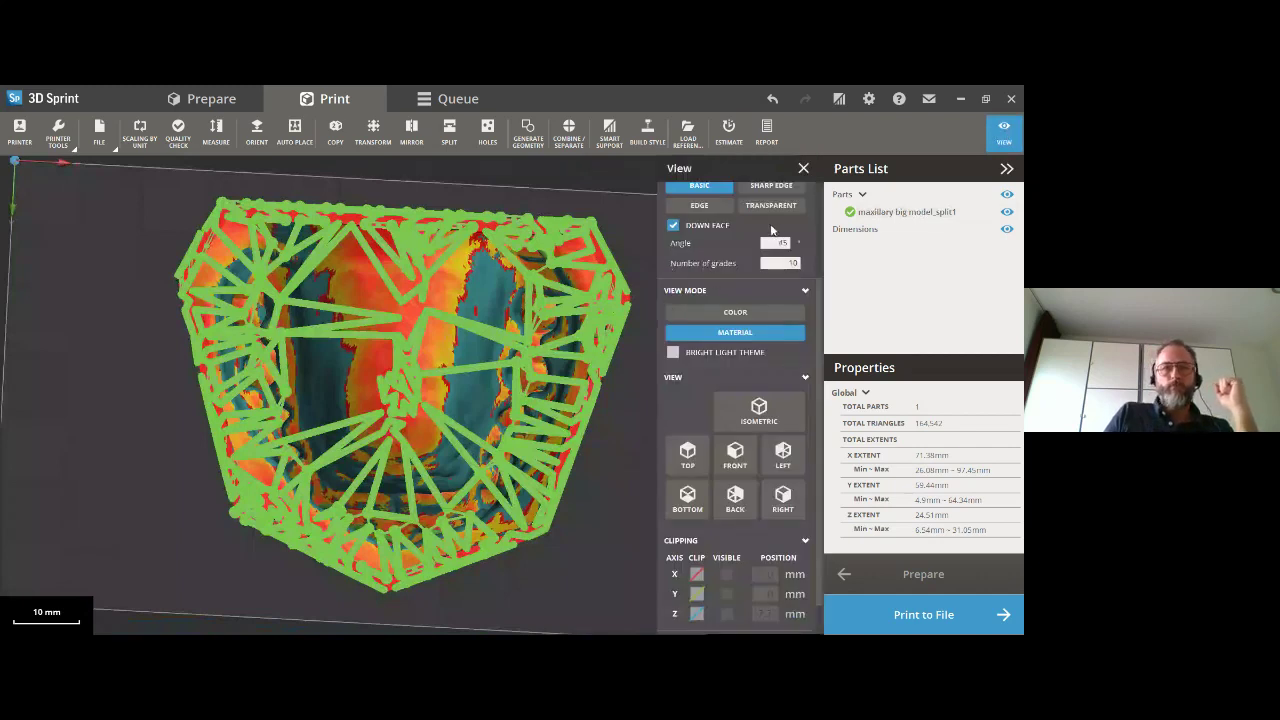
{"action": "left_click", "coordinate": [805, 169]}
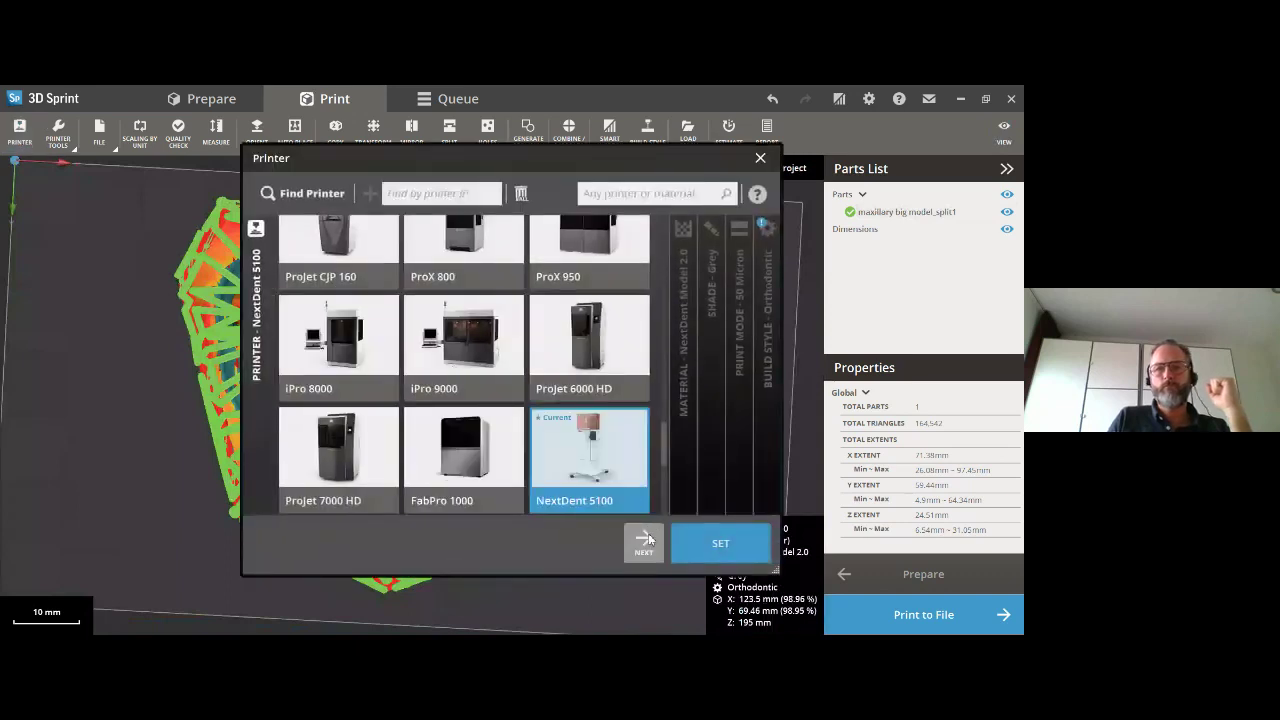
Review the printer setup and confirm NextDent 5100 with NextDent Model 2.0, Grey shade and 50 Micron print mode.
{"action": "left_click", "coordinate": [645, 540]}
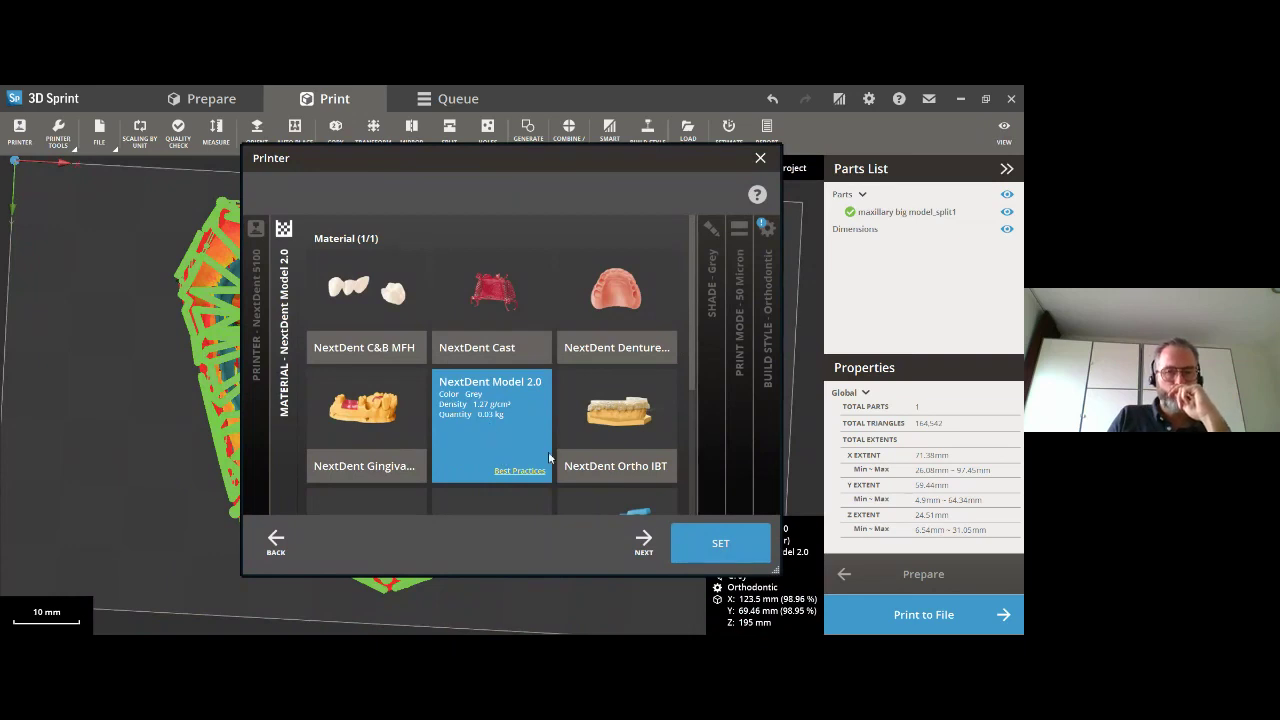
{"action": "left_click", "coordinate": [643, 542]}
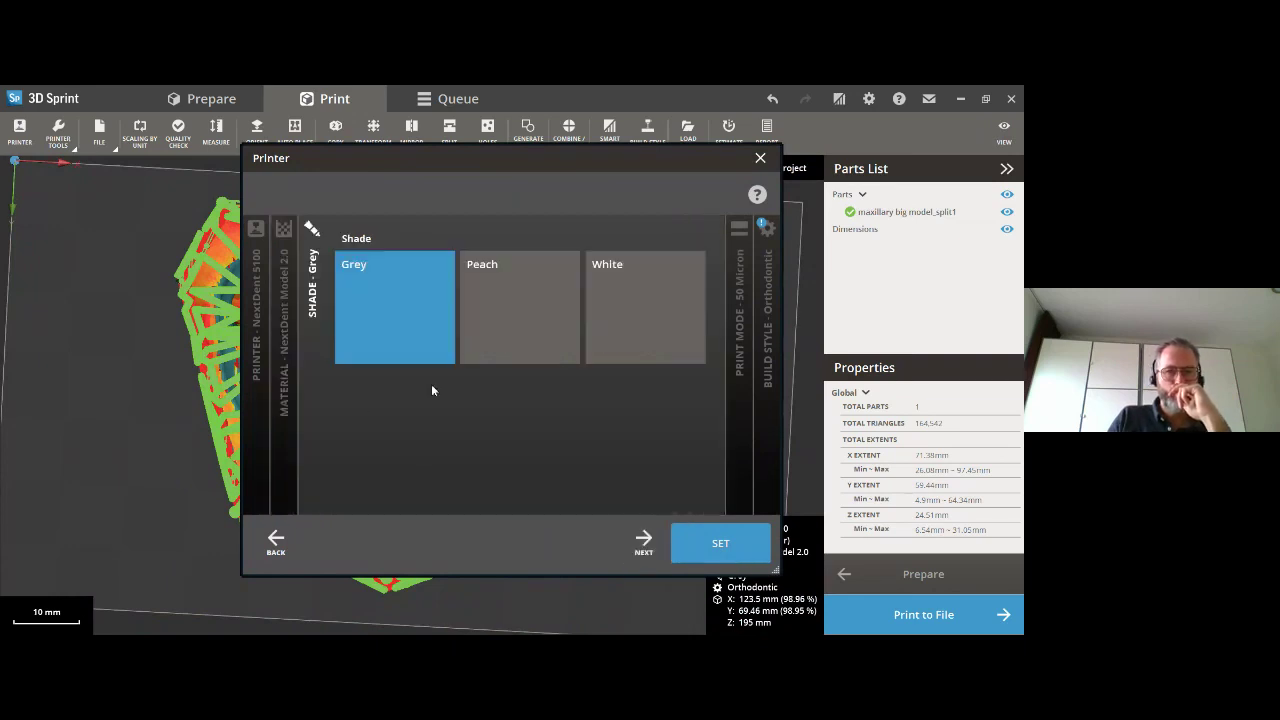
{"action": "left_click", "coordinate": [643, 542]}
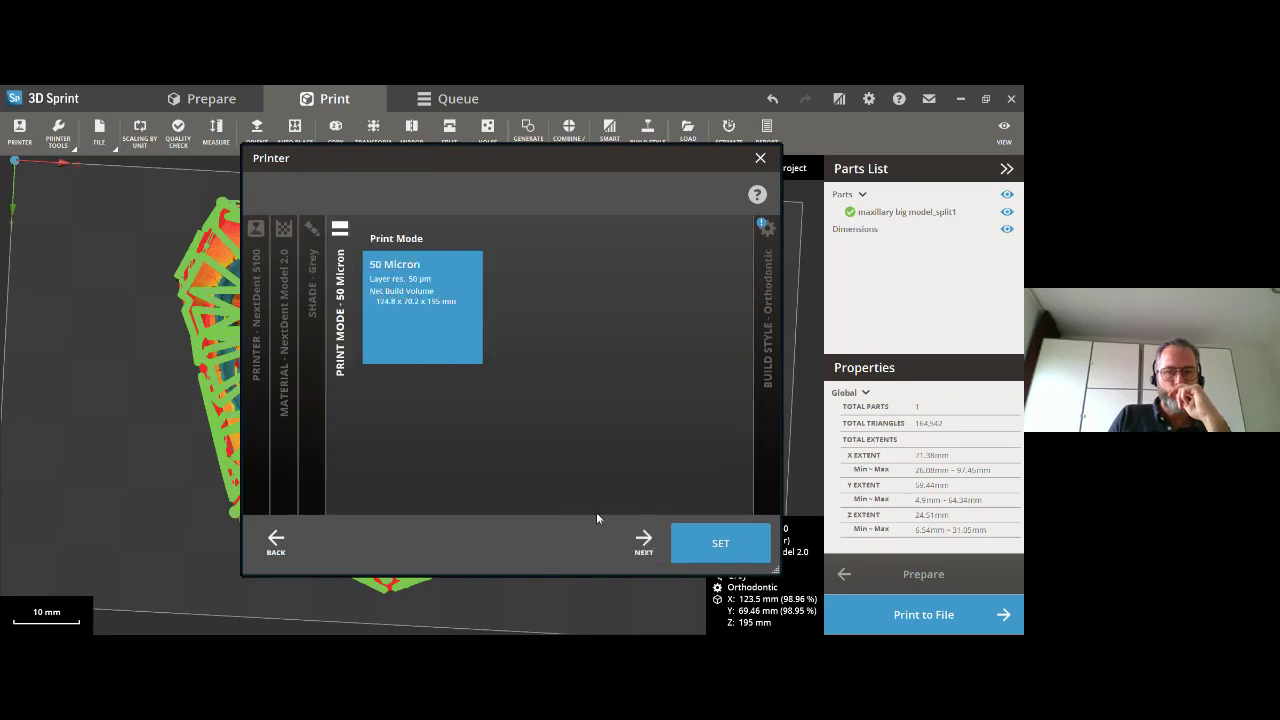
{"action": "left_click", "coordinate": [720, 542]}
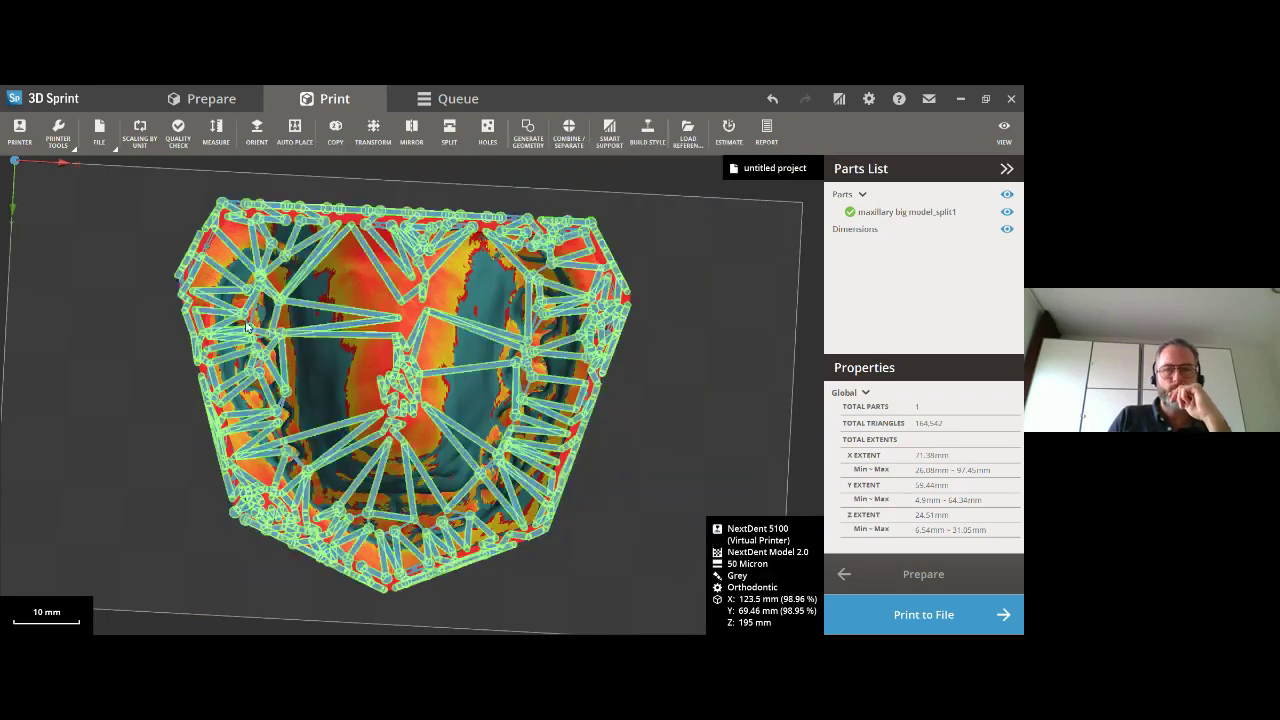
Inspect the Orthodontic supports on the hollow model from an oblique underside view and from the front.
{"action": "right_click_drag", "start_coordinate": [247, 326], "coordinate": [325, 362]}
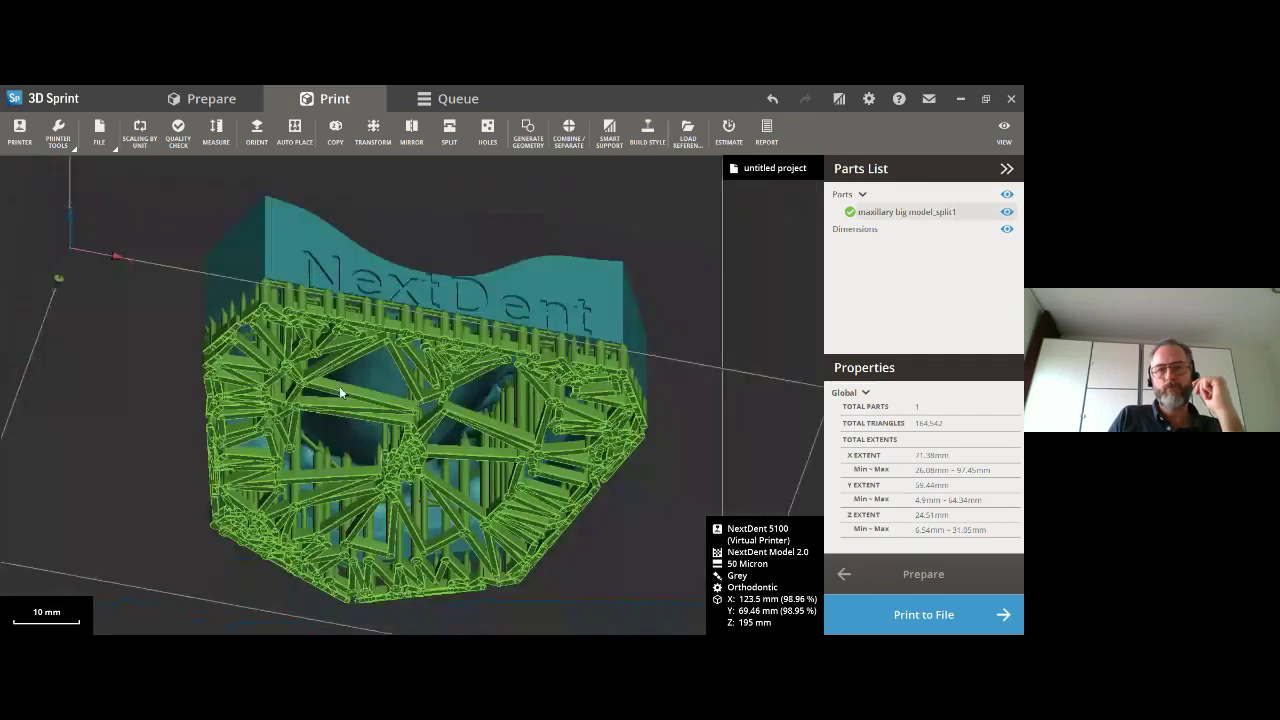
{"action": "key", "text": "Home"}
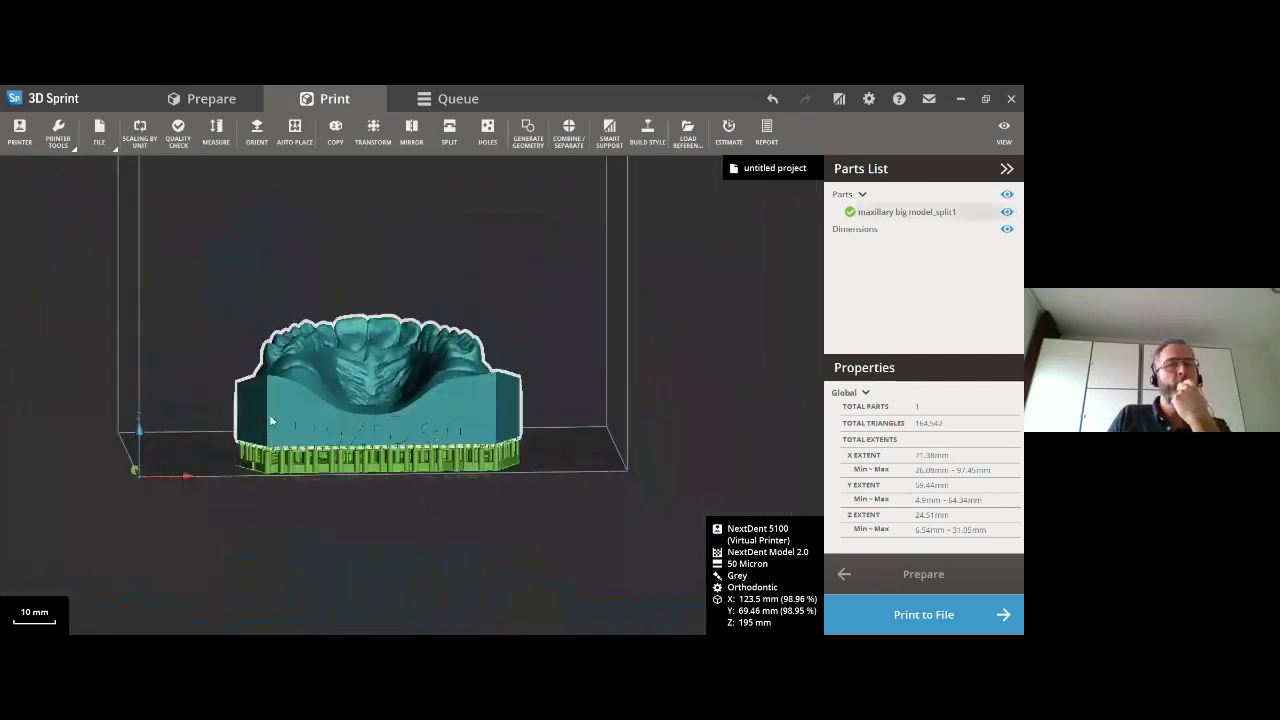
{"action": "left_click", "coordinate": [234, 410]}
{"action": "left_click", "coordinate": [241, 407]}
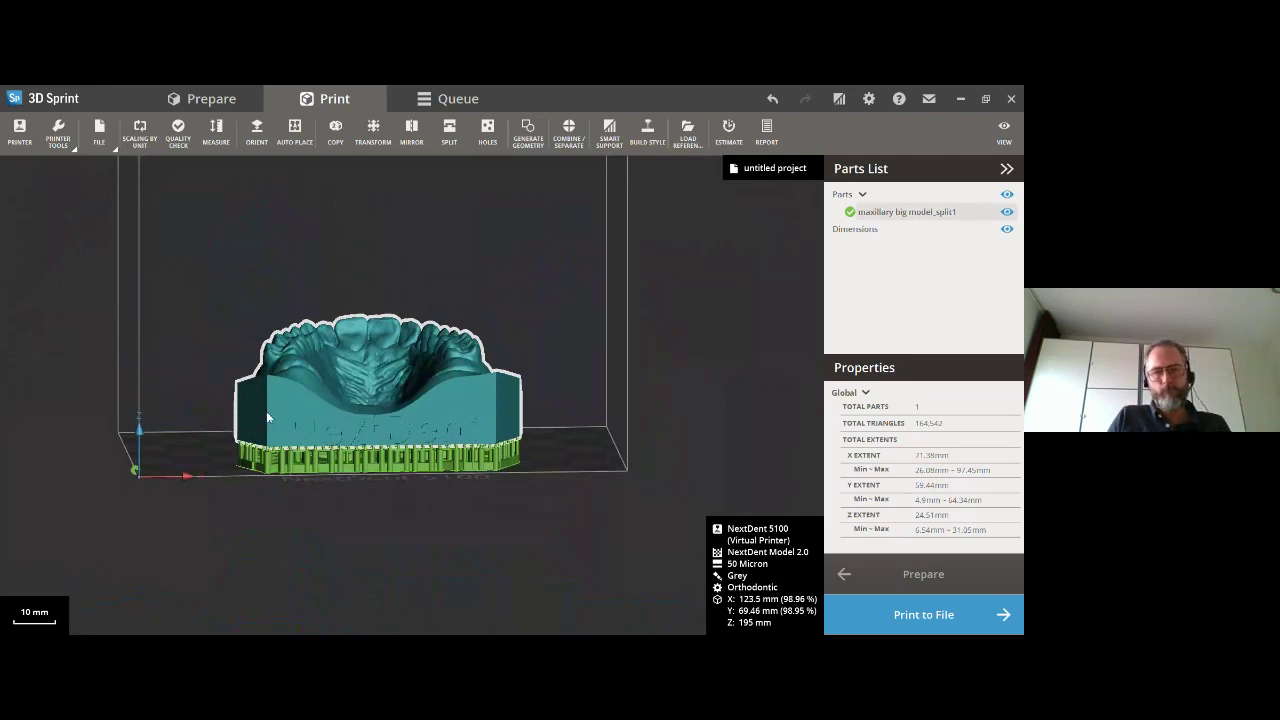
{"action": "middle_click_drag", "start_coordinate": [266, 411], "coordinate": [363, 404]}
{"action": "left_click", "coordinate": [331, 312]}
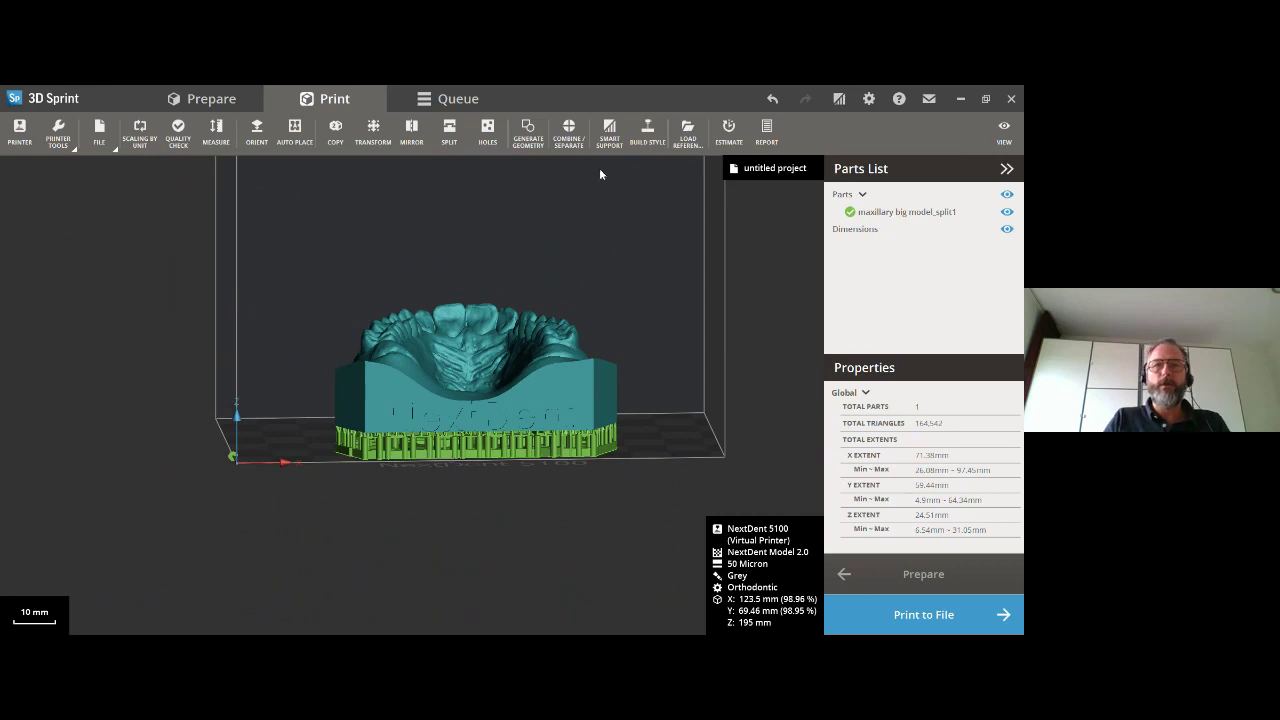
Switch the Smart Support preset to Prosthodontic and regenerate the anchor points for the hollow maxillary model.
{"action": "left_click", "coordinate": [609, 133]}
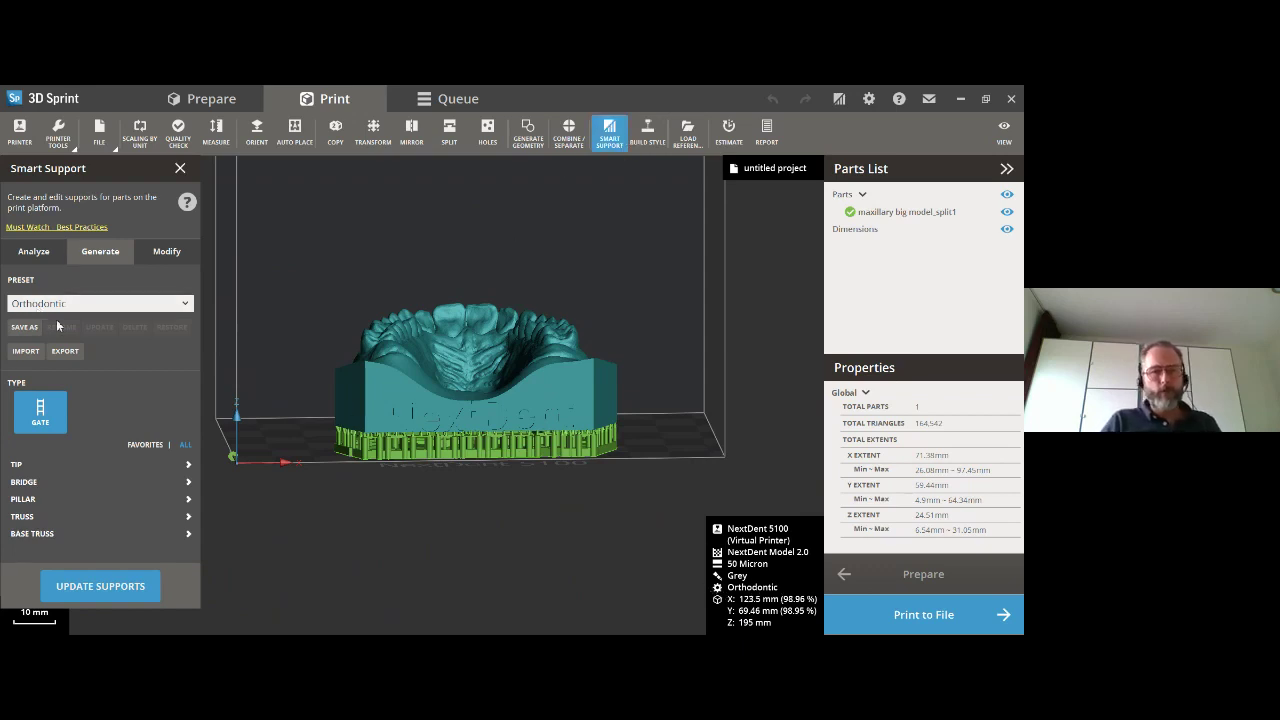
{"action": "scroll", "coordinate": [408, 460], "scroll_direction": "up", "scroll_amount": 3}
{"action": "right_click_drag", "start_coordinate": [404, 442], "coordinate": [367, 308]}
{"action": "right_click_drag", "start_coordinate": [460, 440], "coordinate": [424, 390]}
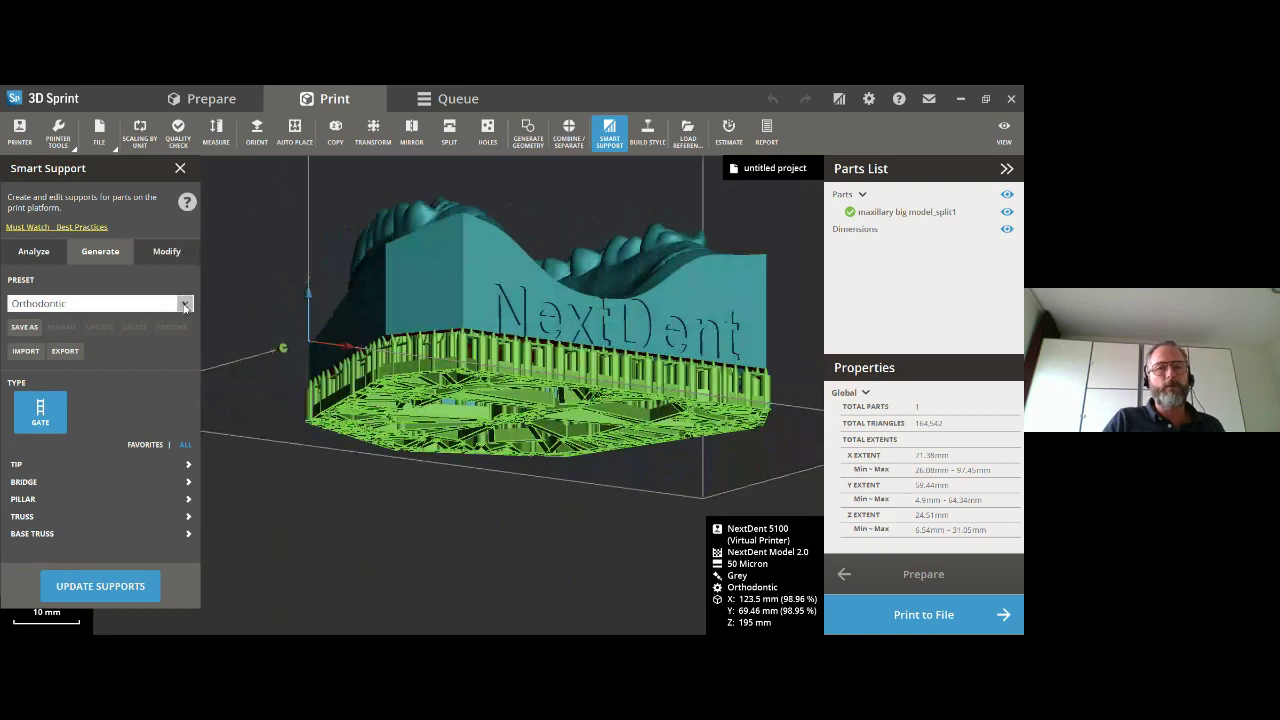
{"action": "left_click", "coordinate": [184, 303]}
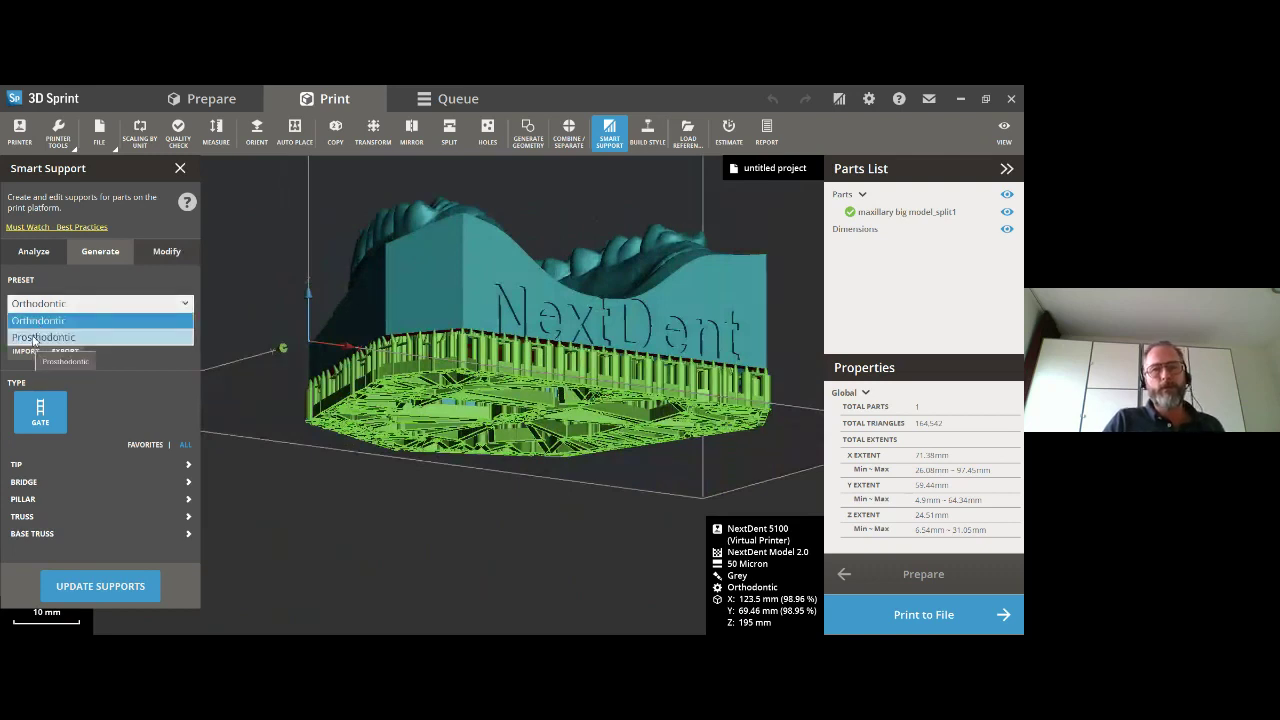
{"action": "left_click", "coordinate": [35, 337]}
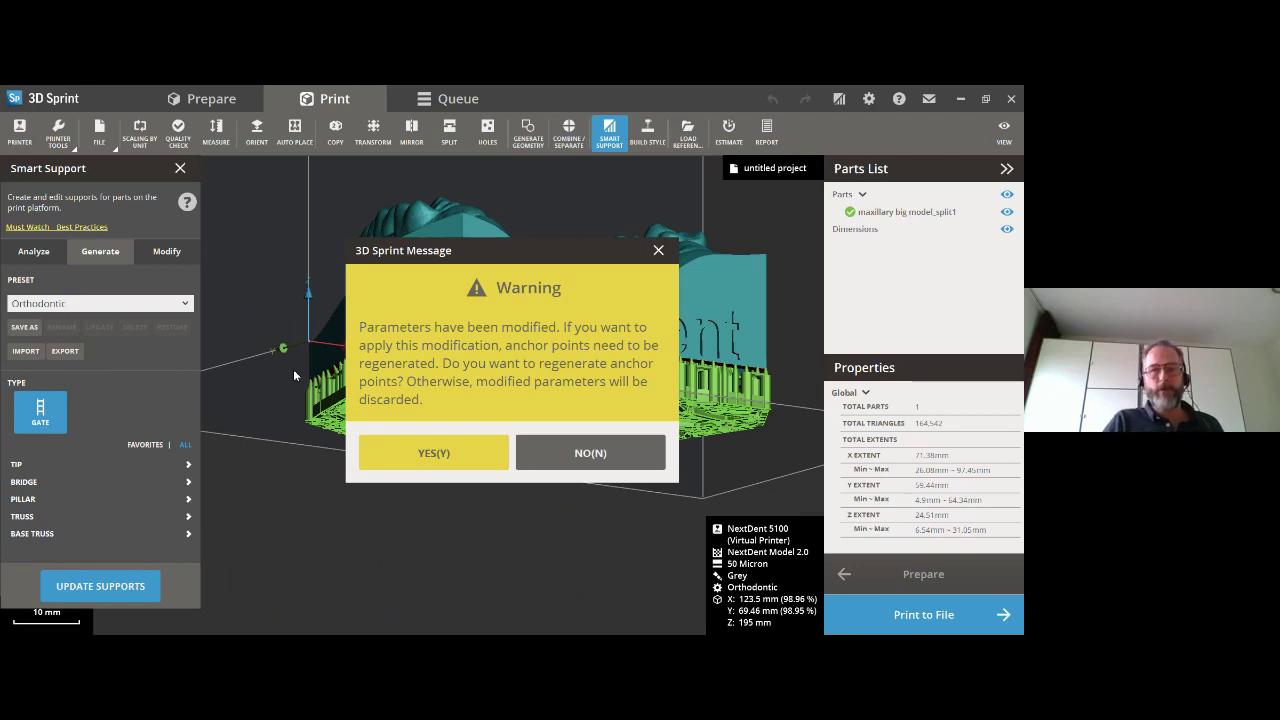
{"action": "left_click", "coordinate": [419, 462]}
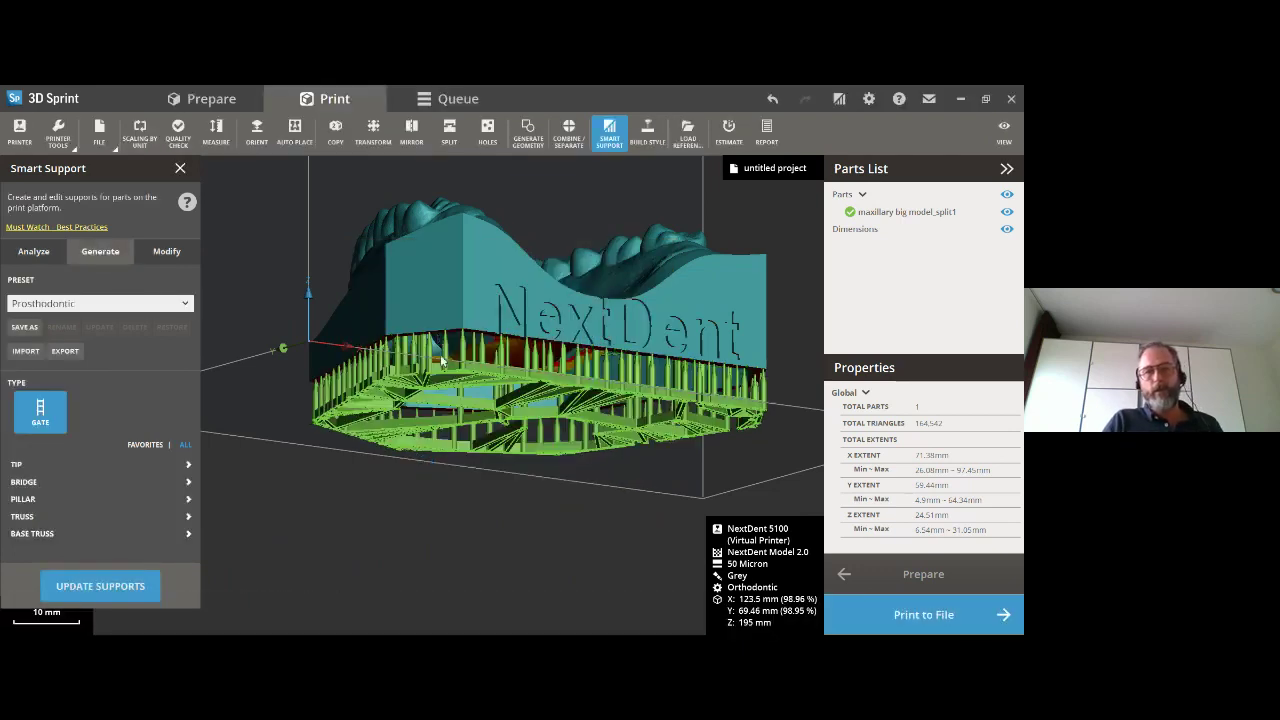
Inspect the Prosthodontic supports and the model's footprint from the front and above, and close Smart Support.
{"action": "right_click_drag", "start_coordinate": [441, 362], "coordinate": [484, 364]}
{"action": "scroll", "coordinate": [515, 398], "scroll_direction": "down", "scroll_amount": 3}
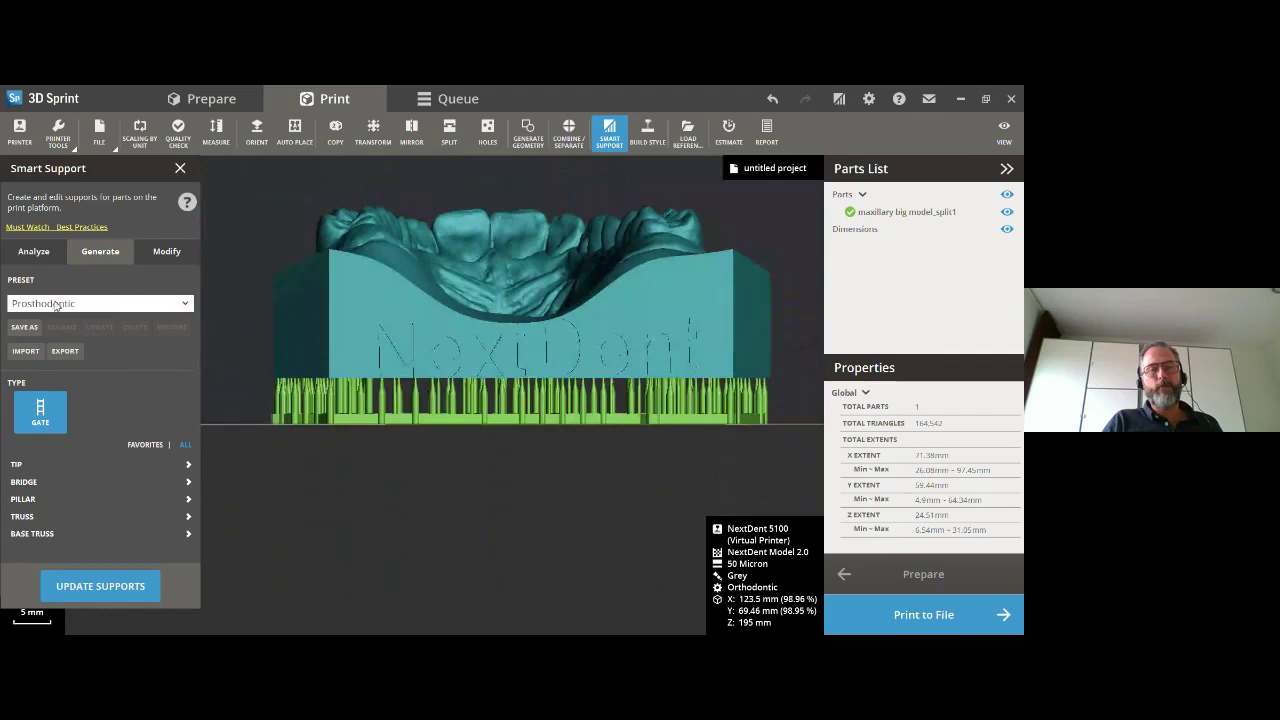
{"action": "scroll", "coordinate": [398, 400], "scroll_direction": "up", "scroll_amount": 1}
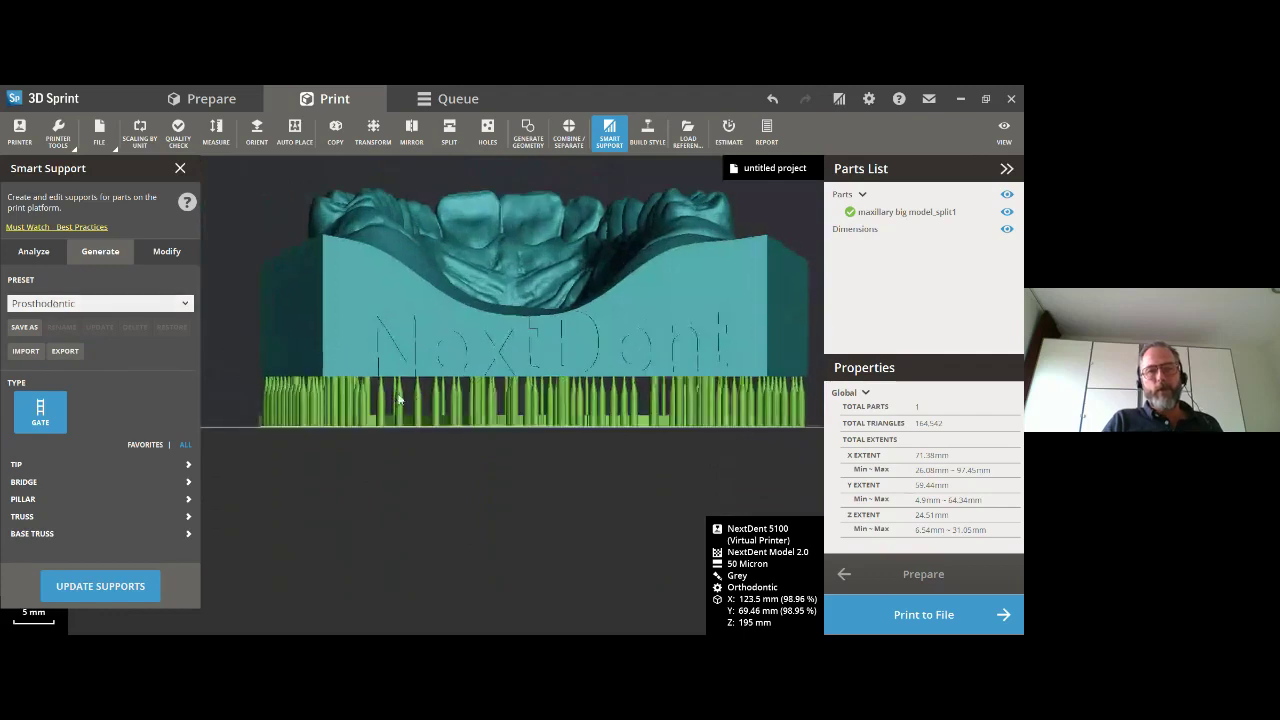
{"action": "right_click_drag", "start_coordinate": [398, 400], "coordinate": [468, 305]}
{"action": "scroll", "coordinate": [505, 300], "scroll_direction": "down", "scroll_amount": 4}
{"action": "right_click_drag", "start_coordinate": [462, 360], "coordinate": [445, 380]}
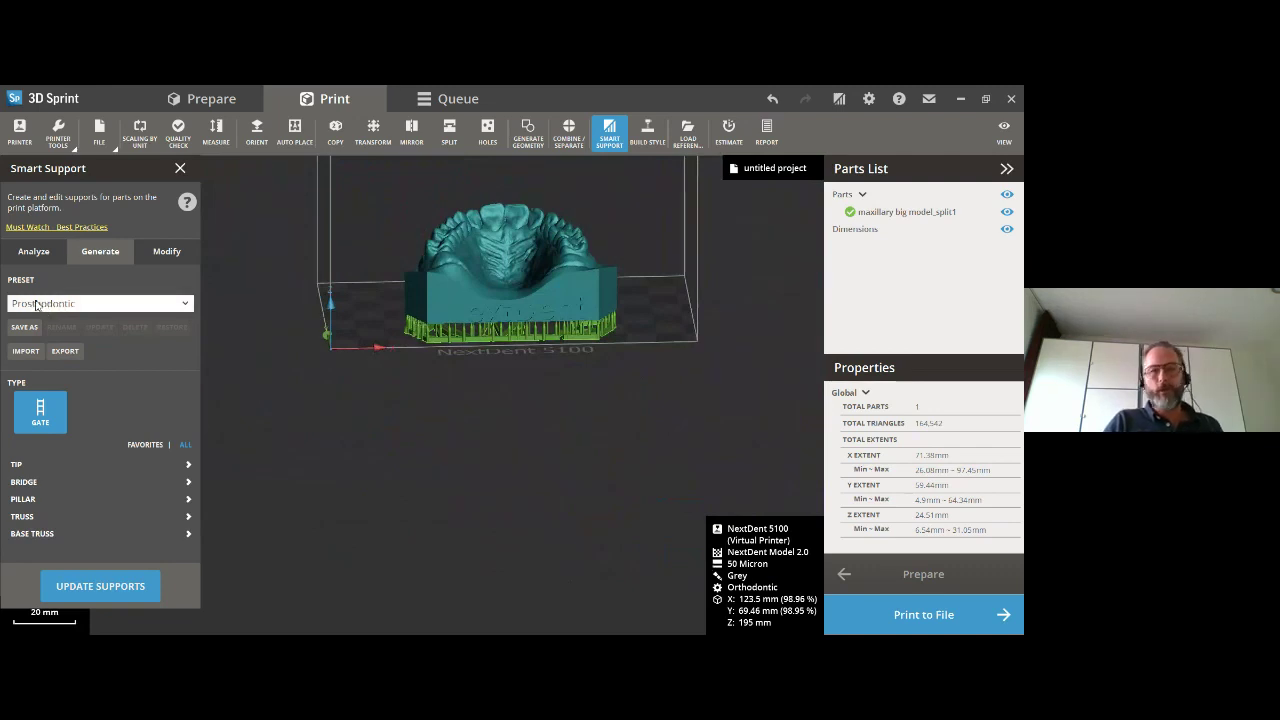
{"action": "scroll", "coordinate": [446, 348], "scroll_direction": "down", "scroll_amount": 2}
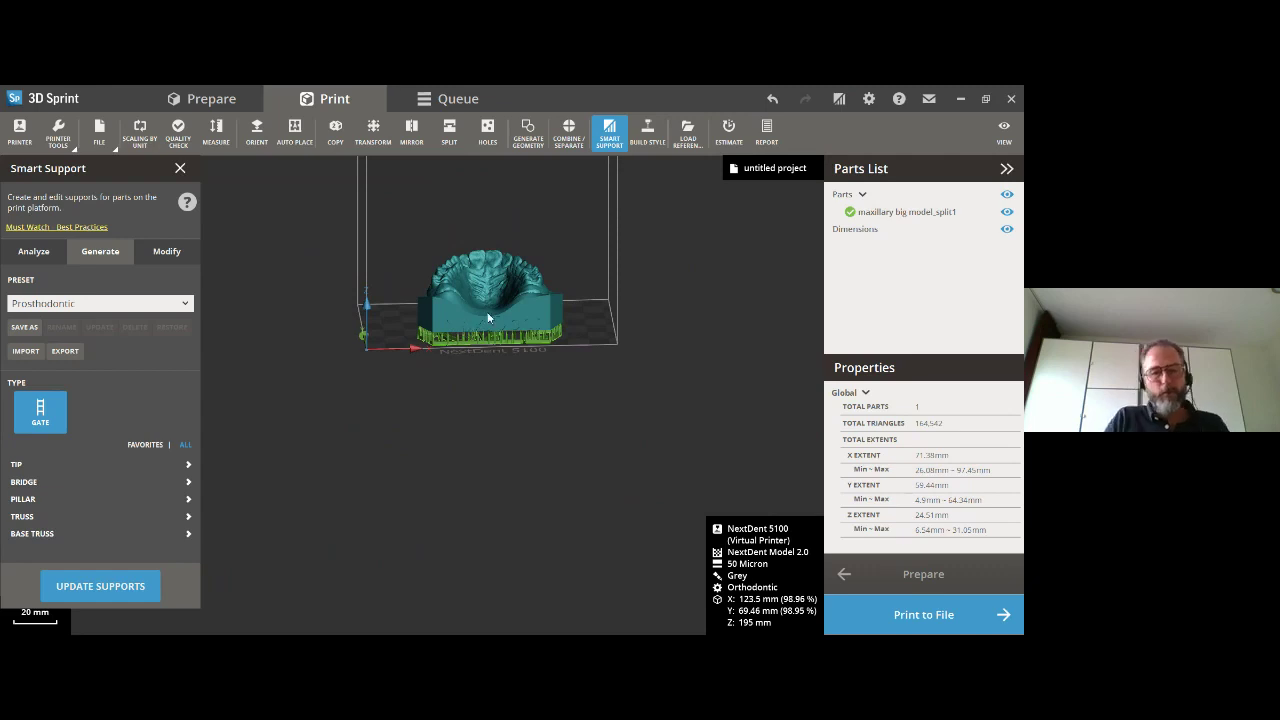
{"action": "right_click_drag", "start_coordinate": [459, 320], "coordinate": [470, 336]}
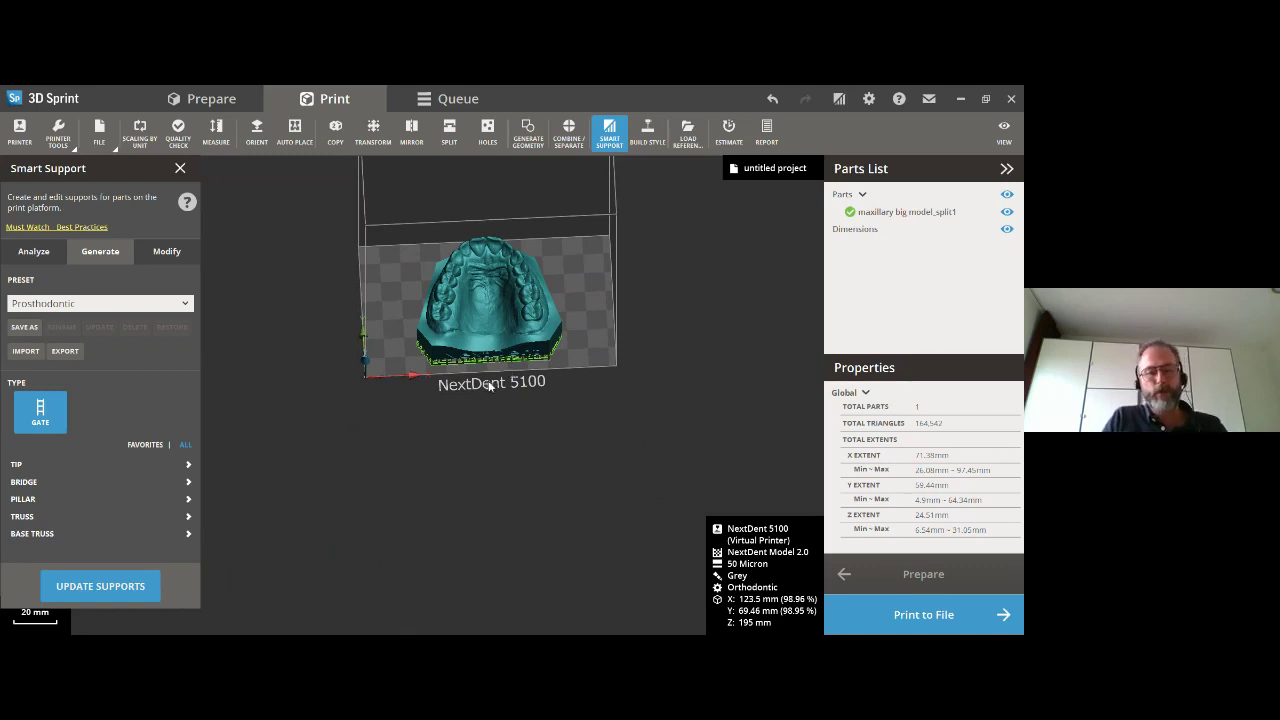
{"action": "right_click_drag", "start_coordinate": [497, 379], "coordinate": [480, 433]}
{"action": "scroll", "coordinate": [464, 432], "scroll_direction": "up", "scroll_amount": 3}
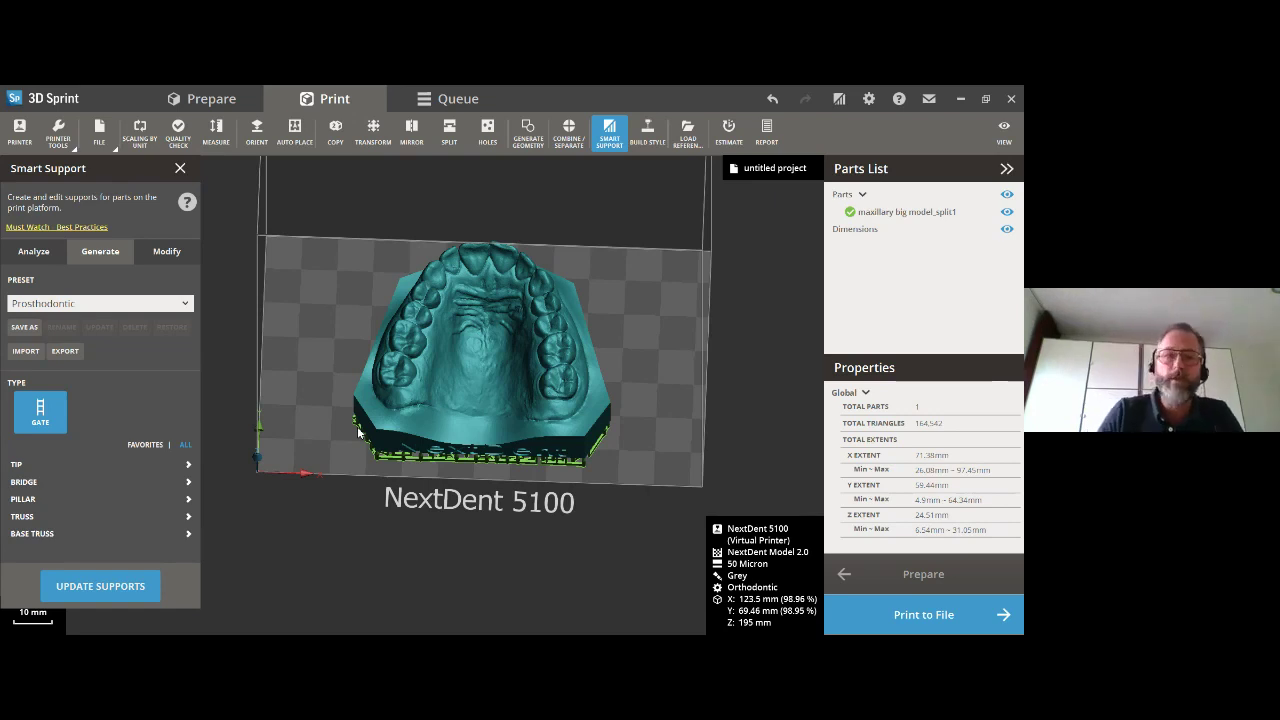
{"action": "right_click_drag", "start_coordinate": [463, 531], "coordinate": [326, 245]}
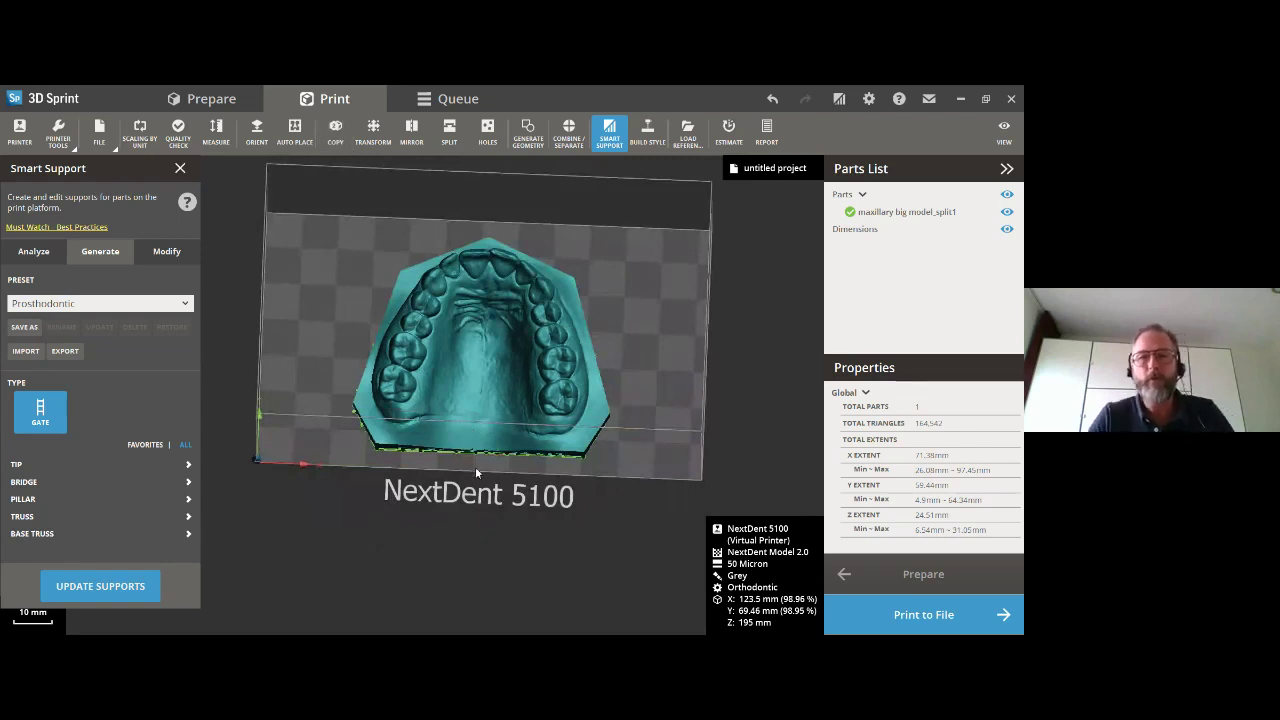
{"action": "left_click", "coordinate": [180, 168]}
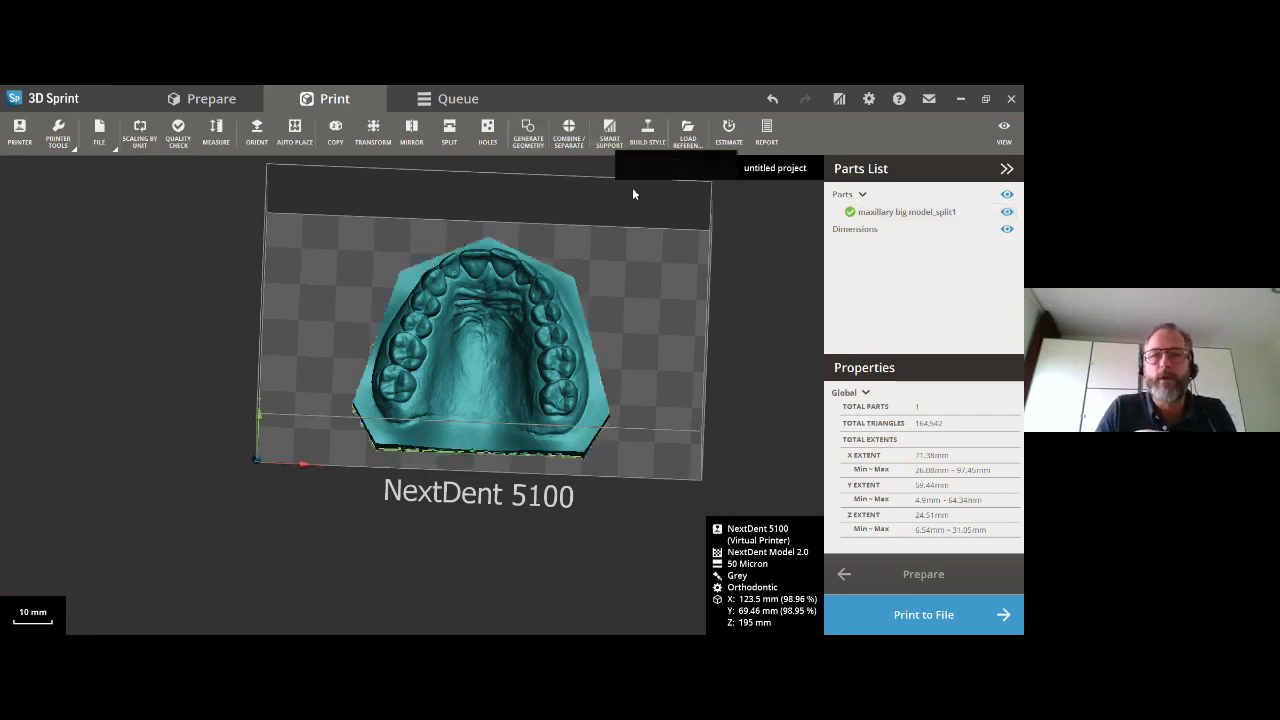
Move the maxillary model to the platform's X 0 edge and across to the opposite edge at about X 52 mm, Y 6.5 mm.
{"action": "left_click", "coordinate": [373, 130]}
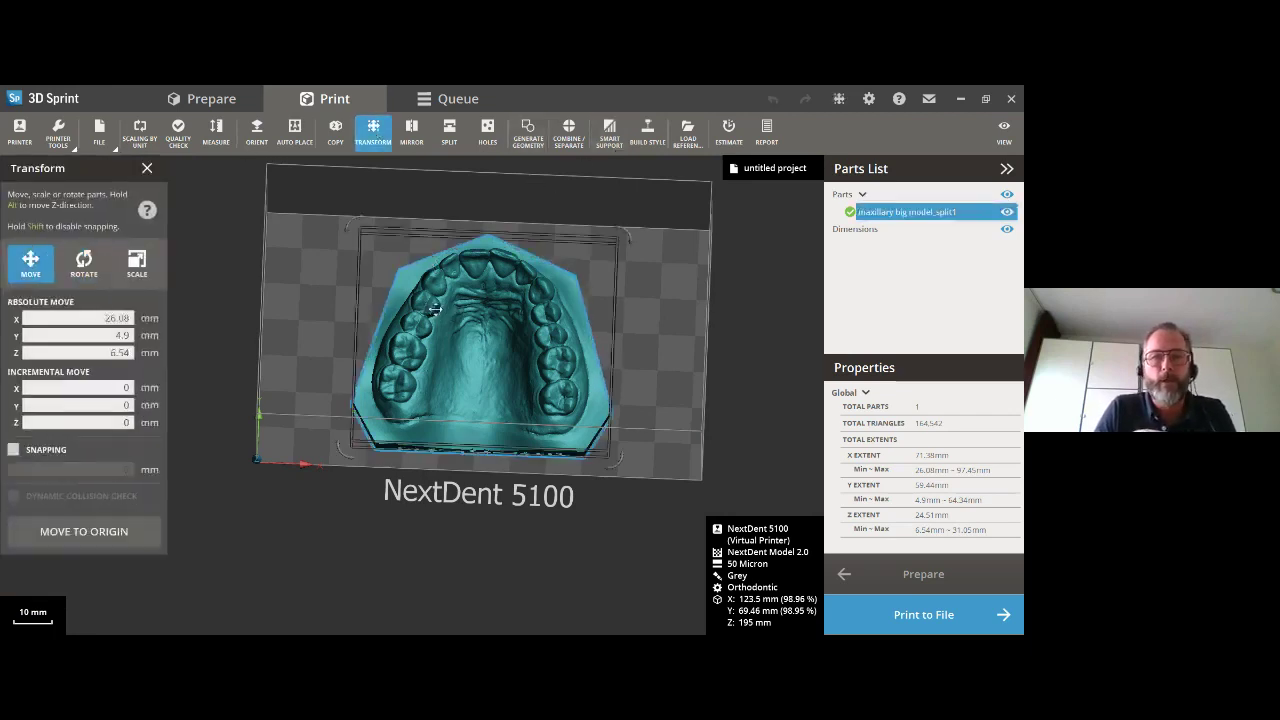
{"action": "left_click_drag", "start_coordinate": [444, 320], "coordinate": [352, 305]}
{"action": "right_click_drag", "start_coordinate": [341, 447], "coordinate": [354, 536]}
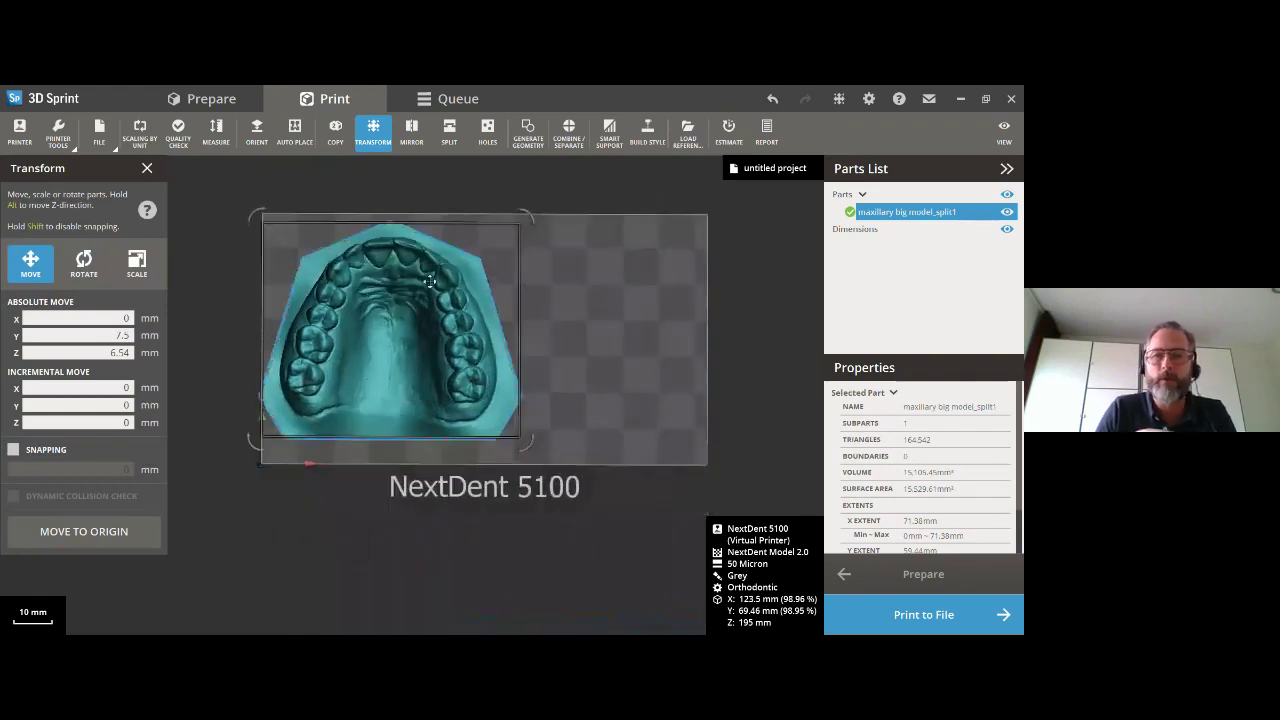
{"action": "left_click_drag", "start_coordinate": [378, 334], "coordinate": [503, 369]}
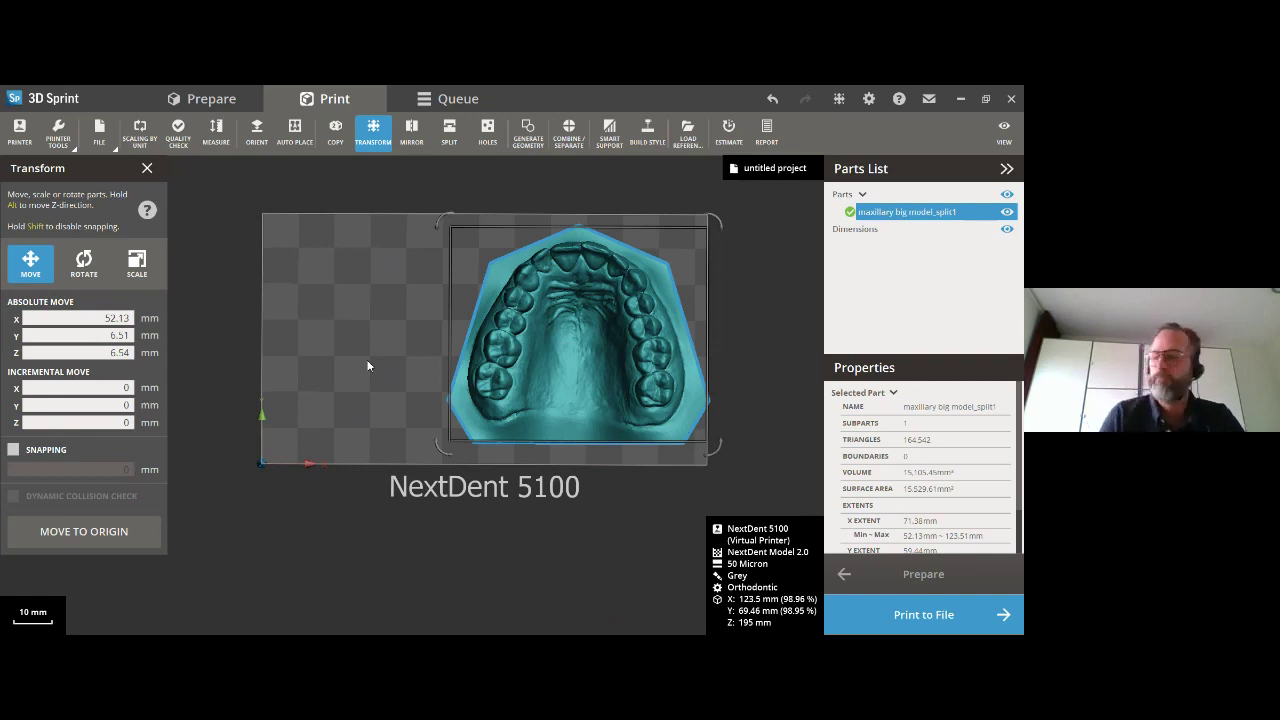
{"action": "left_click", "coordinate": [147, 170]}
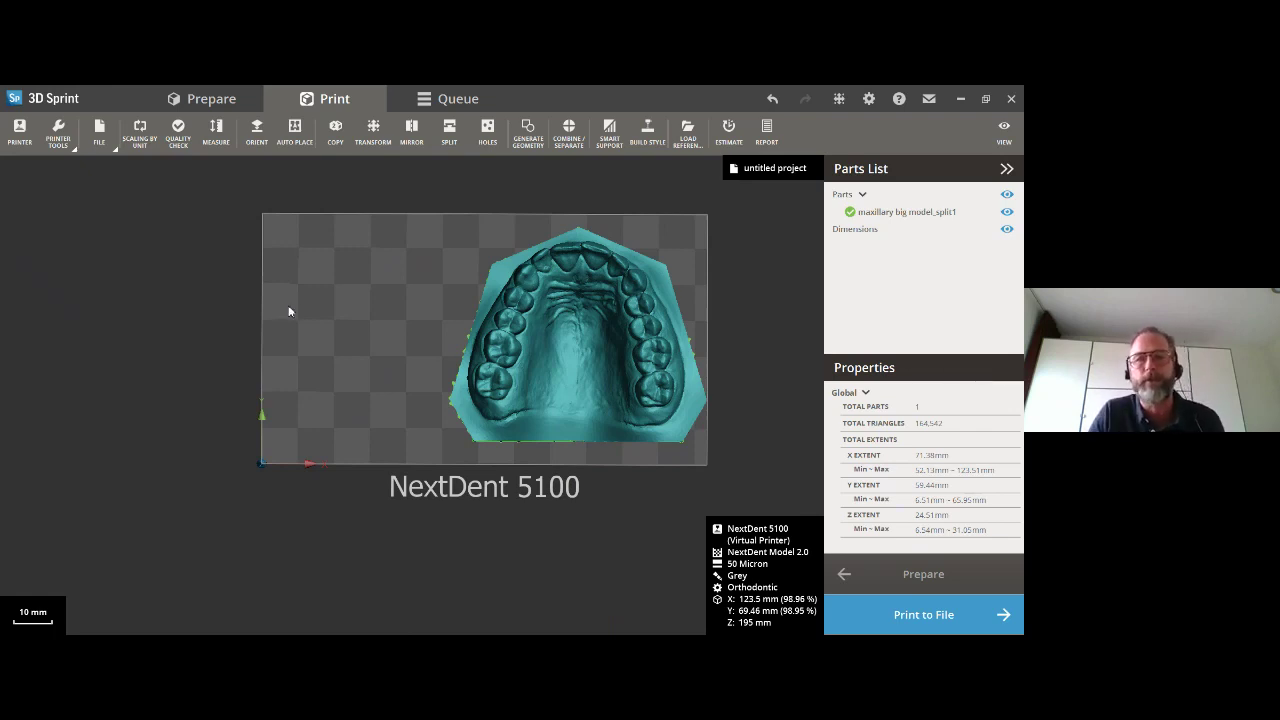
Delete the maxillary model from the platform and import the upper denture base STL from the webinar folder.
{"action": "left_click", "coordinate": [612, 372]}
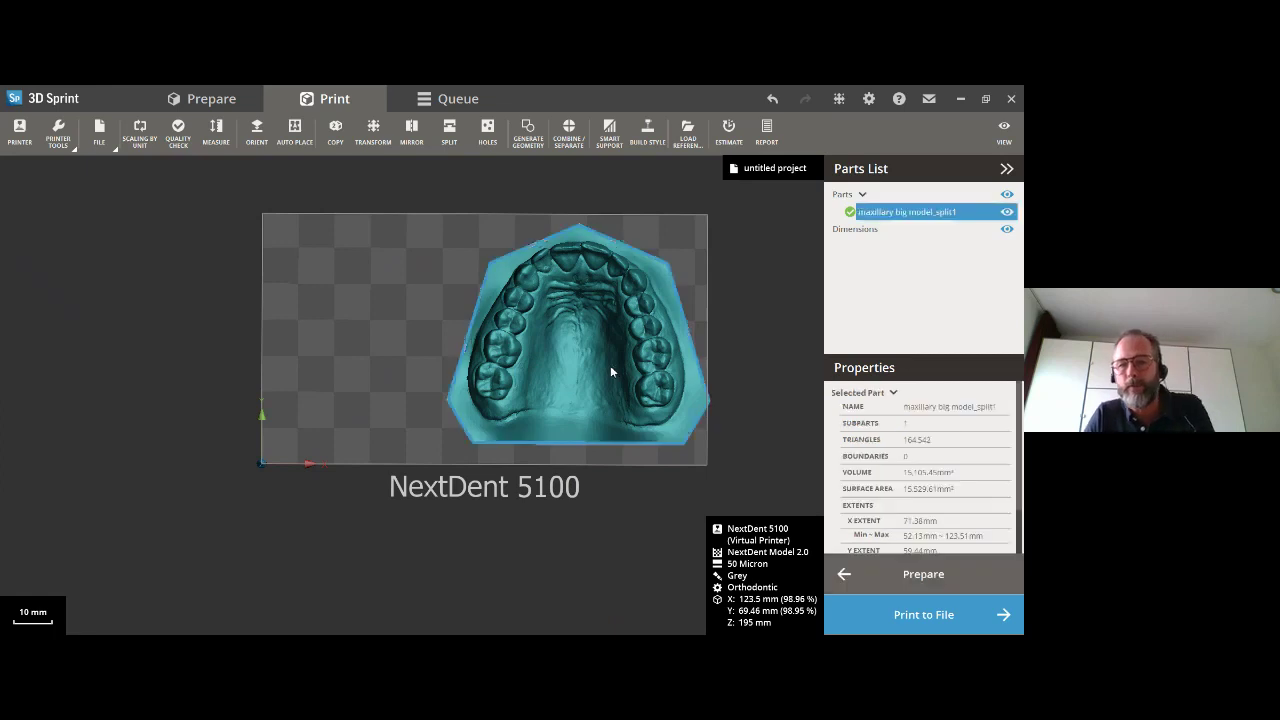
{"action": "key", "text": "Delete"}
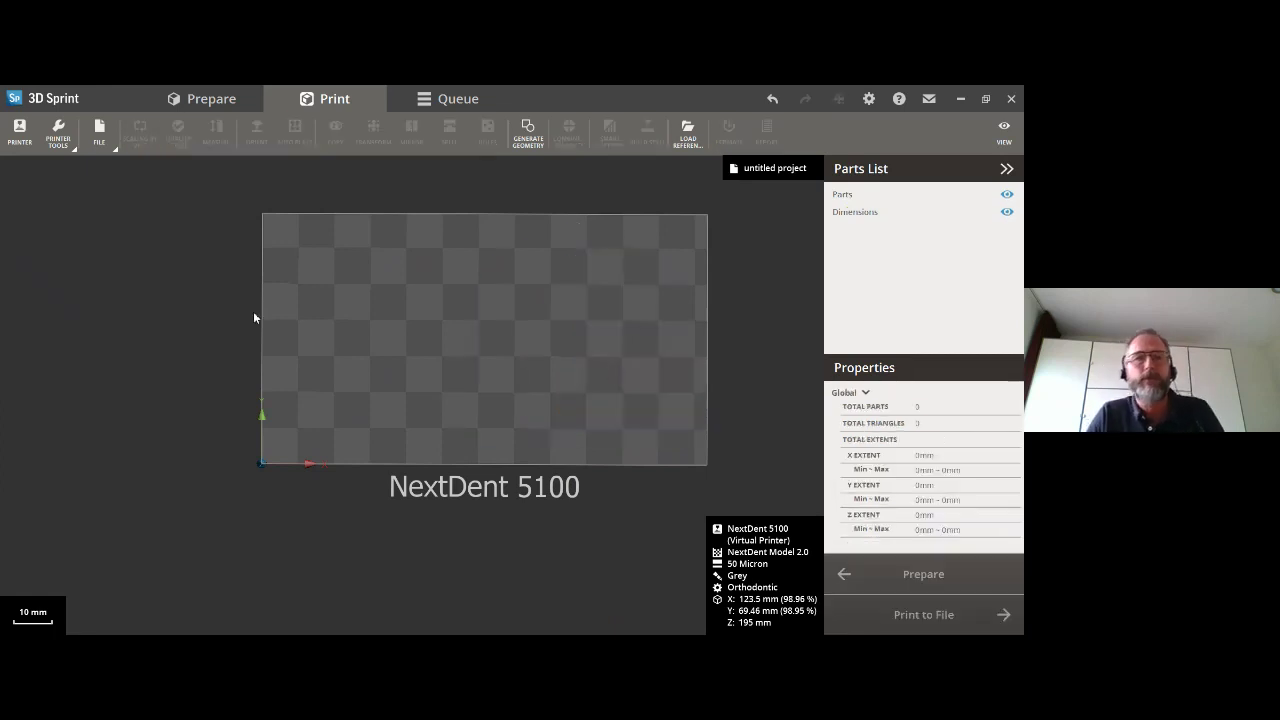
{"action": "left_click", "coordinate": [99, 132]}
{"action": "left_click", "coordinate": [98, 216]}
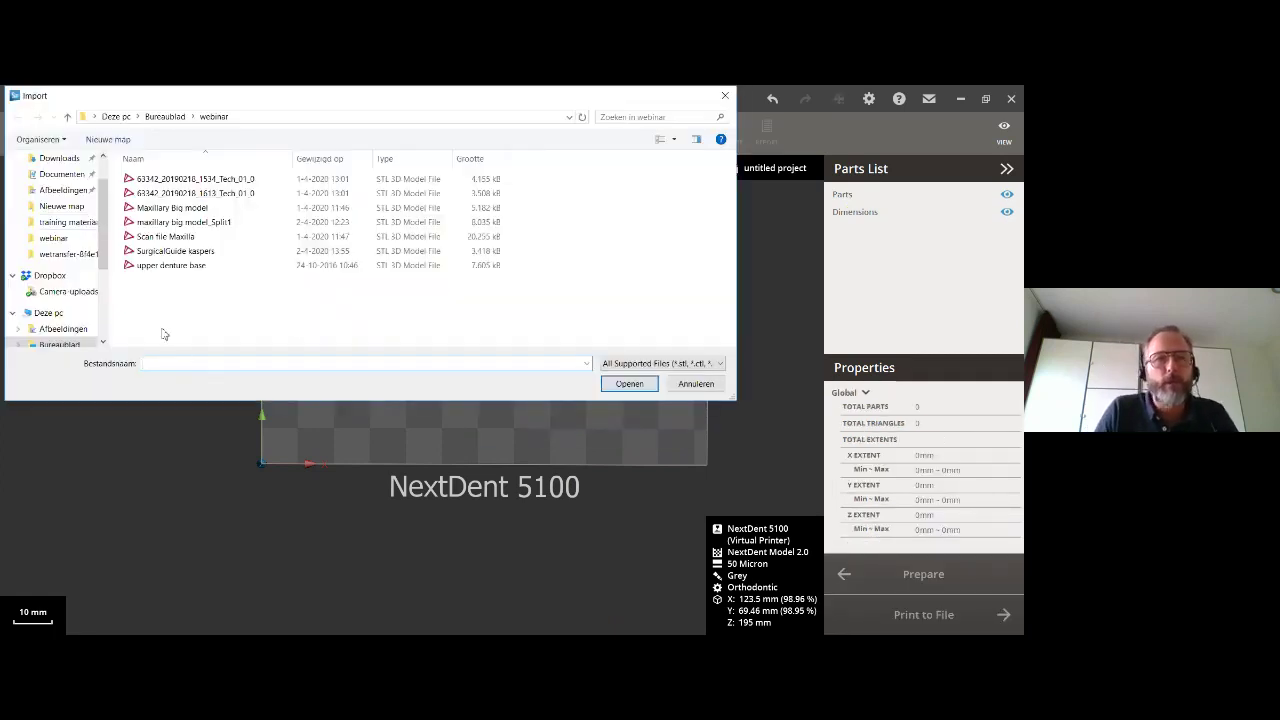
{"action": "left_click", "coordinate": [168, 266]}
{"action": "left_click", "coordinate": [629, 384]}
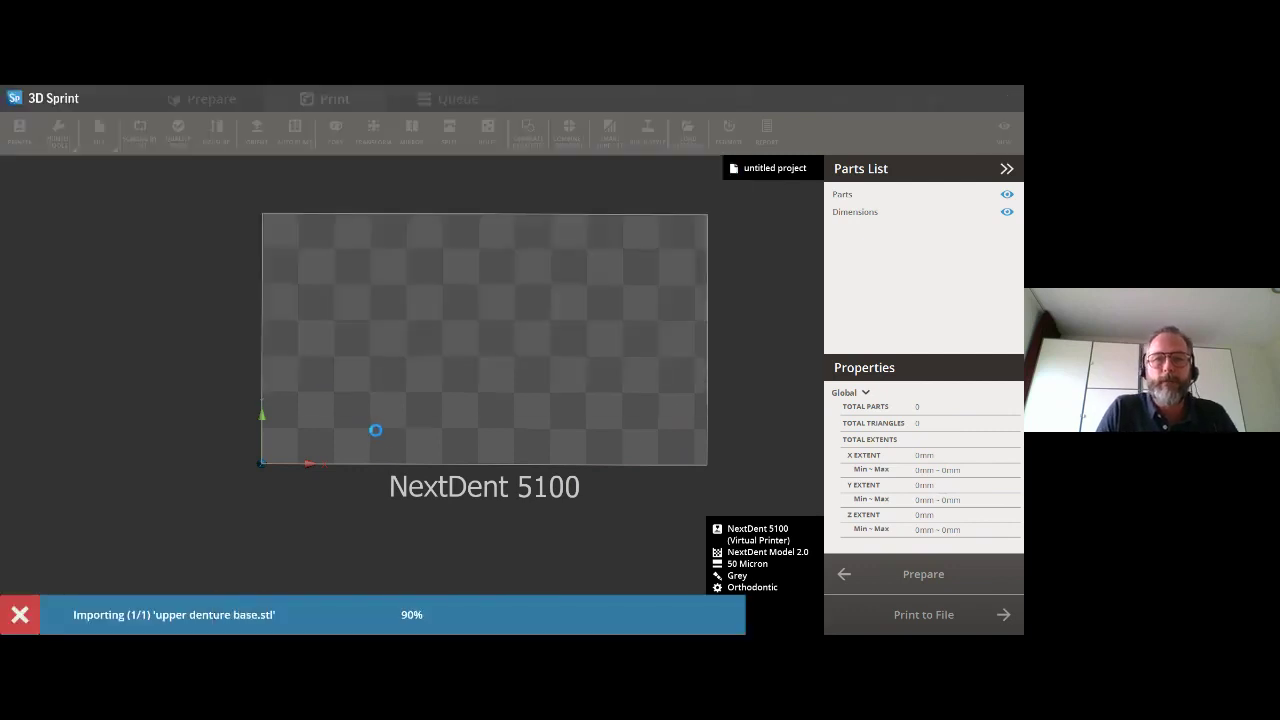
Auto-place the upper denture base in the middle of the build platform and examine its down-facing areas from below.
{"action": "right_click_drag", "start_coordinate": [391, 480], "coordinate": [250, 465]}
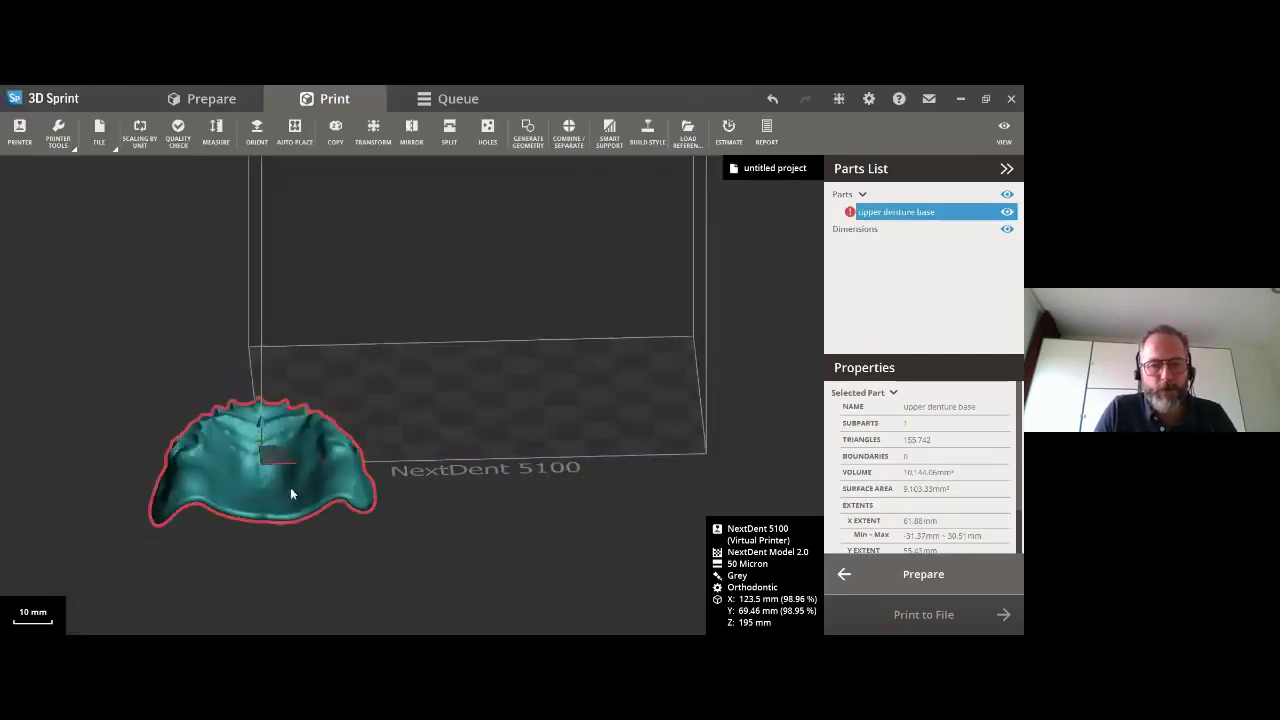
{"action": "left_click", "coordinate": [290, 138]}
{"action": "left_click", "coordinate": [134, 392]}
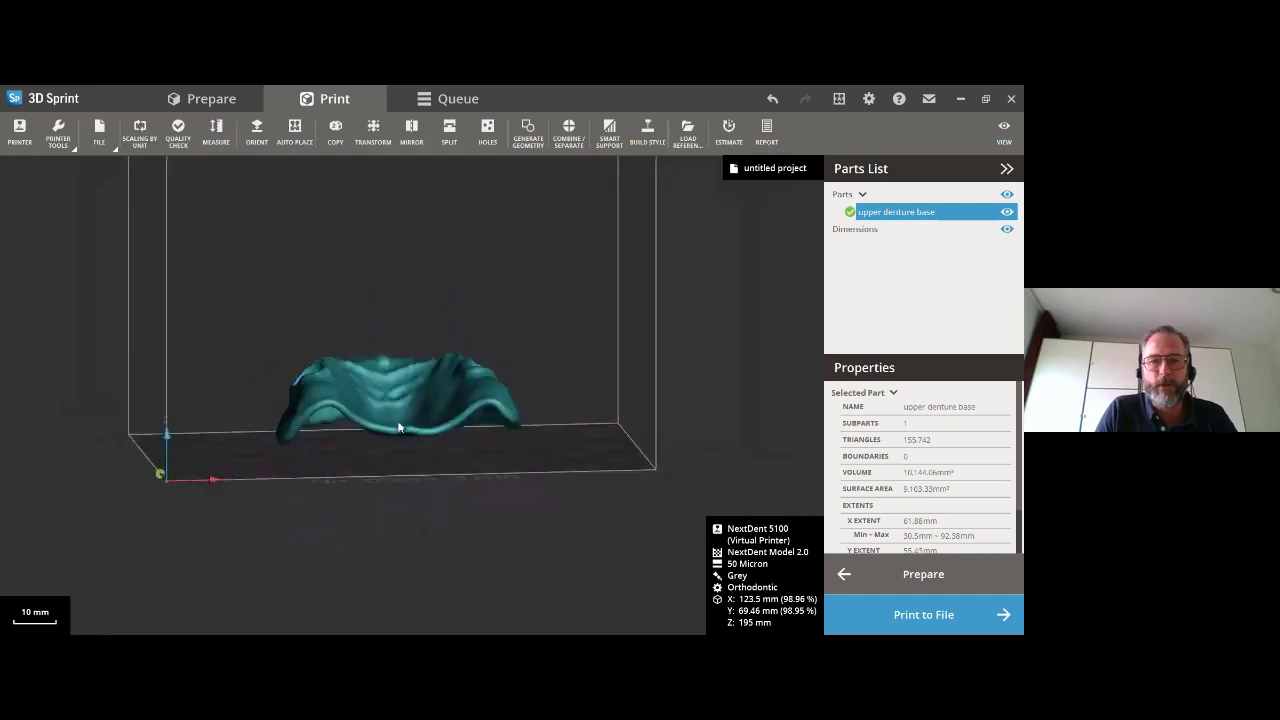
{"action": "right_click_drag", "start_coordinate": [398, 427], "coordinate": [610, 384]}
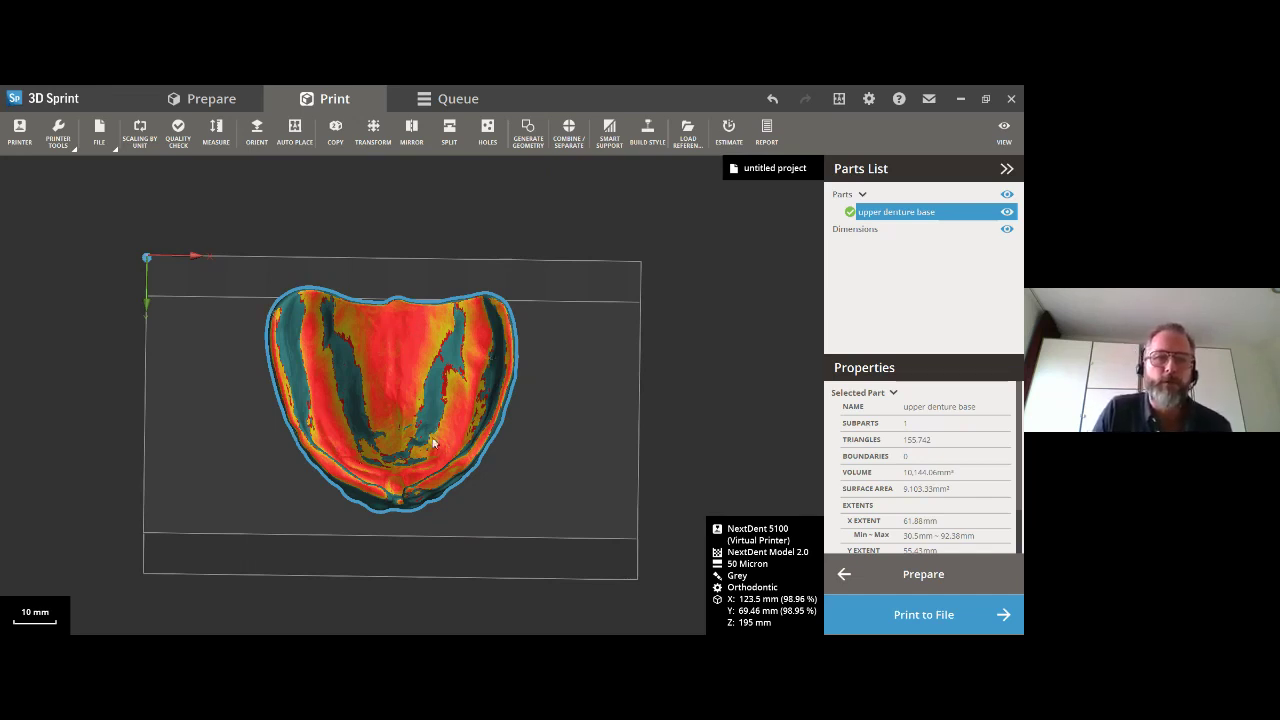
Rotate the upper denture base into a tilted upright pose at relative Y 60 and Z 100 degrees, using 10-degree snapping.
{"action": "right_click_drag", "start_coordinate": [388, 347], "coordinate": [363, 500]}
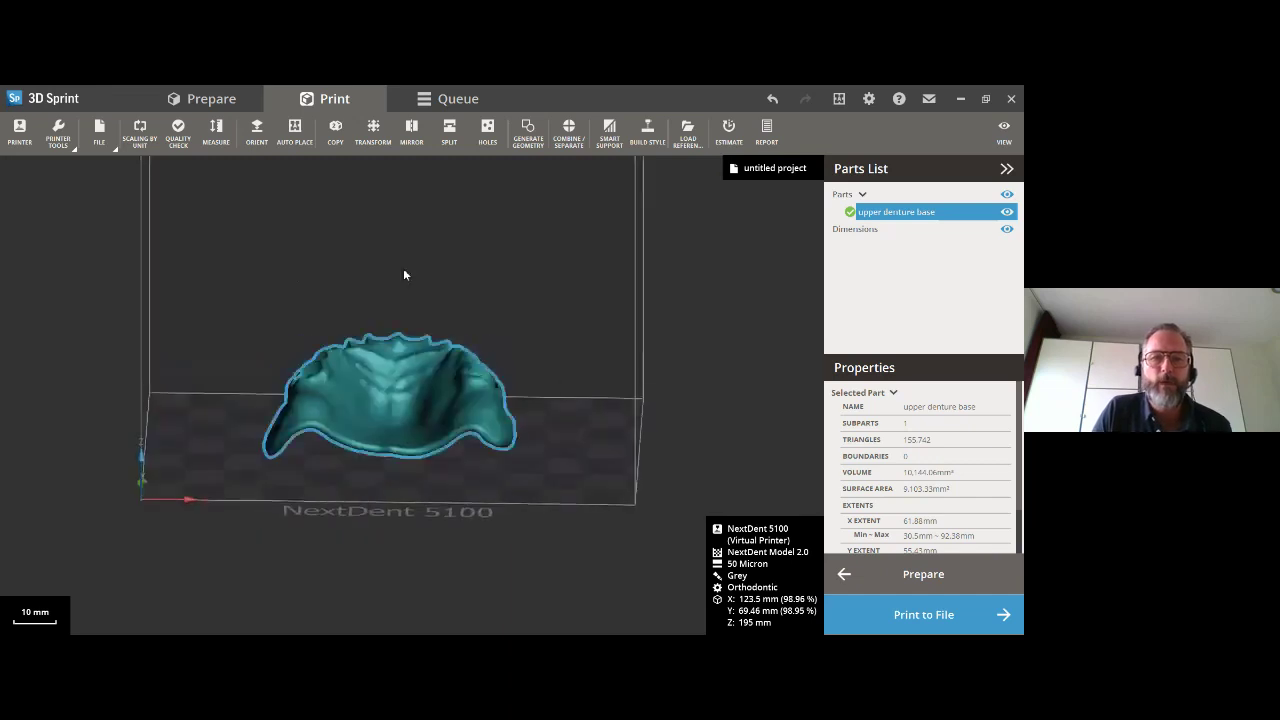
{"action": "right_click_drag", "start_coordinate": [349, 398], "coordinate": [303, 393]}
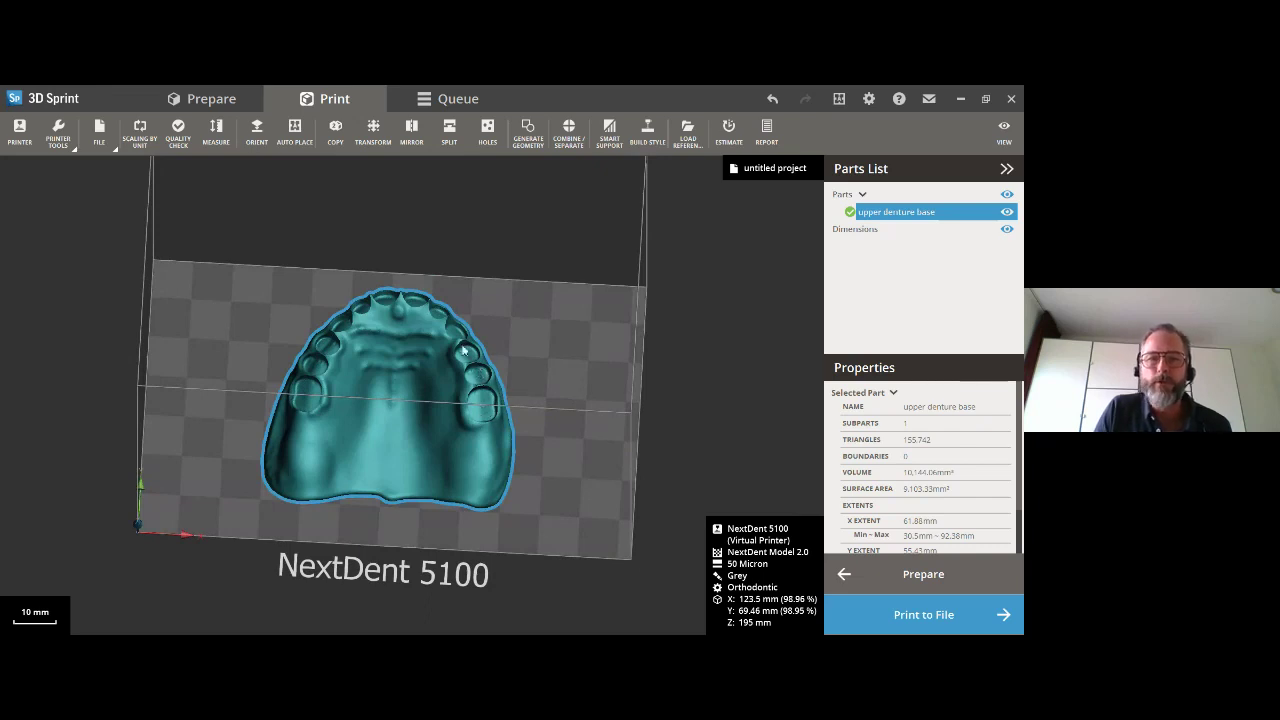
{"action": "right_click_drag", "start_coordinate": [395, 298], "coordinate": [411, 337]}
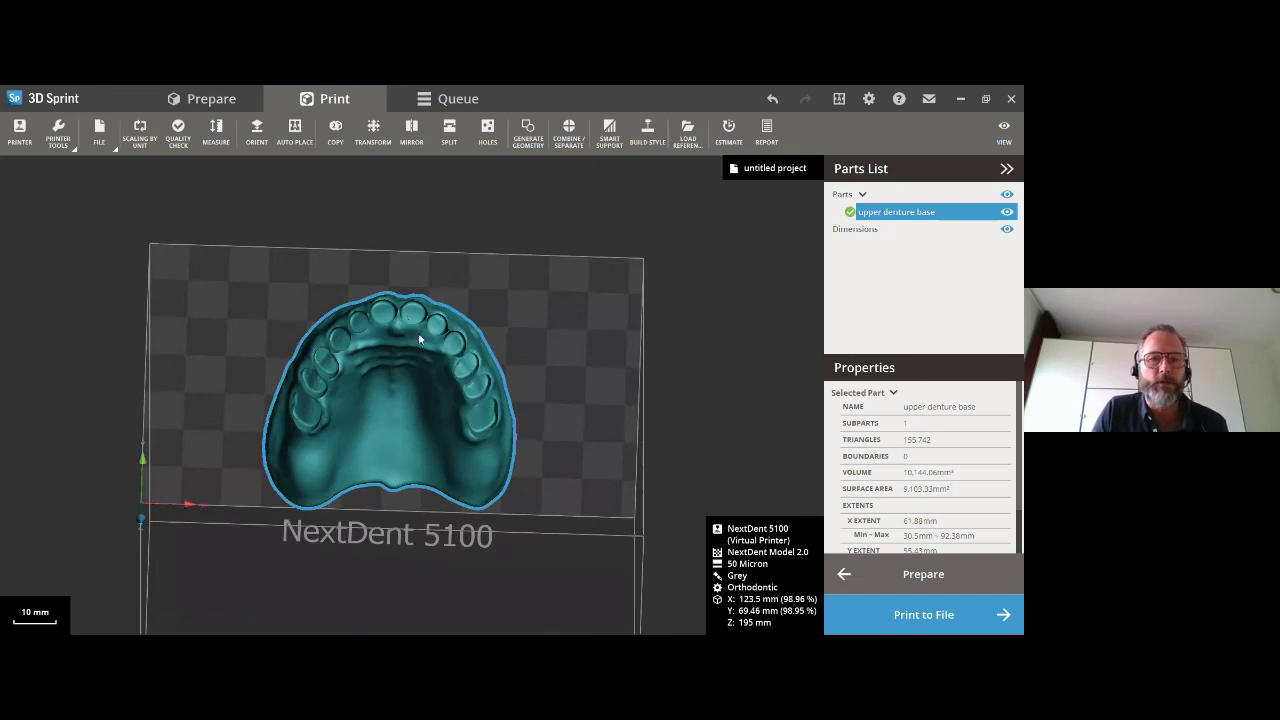
{"action": "mouse_move", "coordinate": [408, 360]}
{"action": "right_mouse_down"}
{"action": "mouse_move", "coordinate": [373, 367]}
{"action": "mouse_move", "coordinate": [365, 334]}
{"action": "mouse_move", "coordinate": [402, 383]}
{"action": "right_mouse_up"}
{"action": "left_click", "coordinate": [373, 130]}
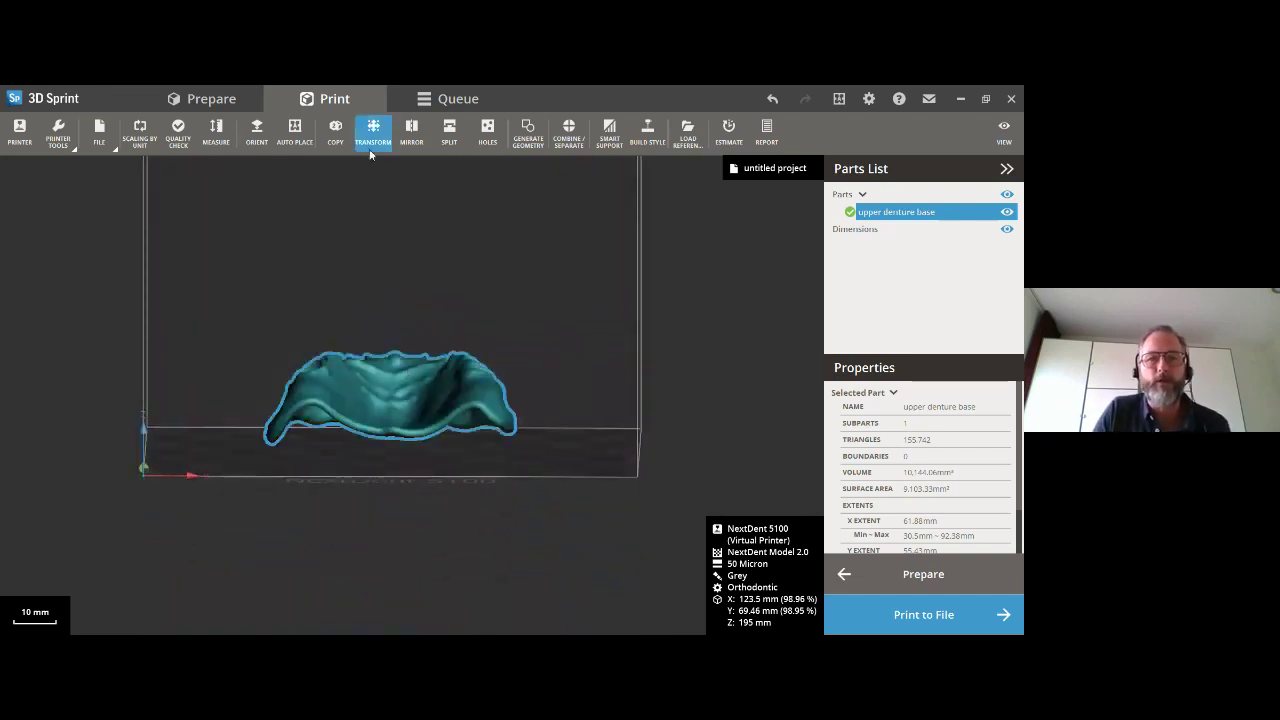
{"action": "left_click_drag", "start_coordinate": [263, 425], "coordinate": [430, 350]}
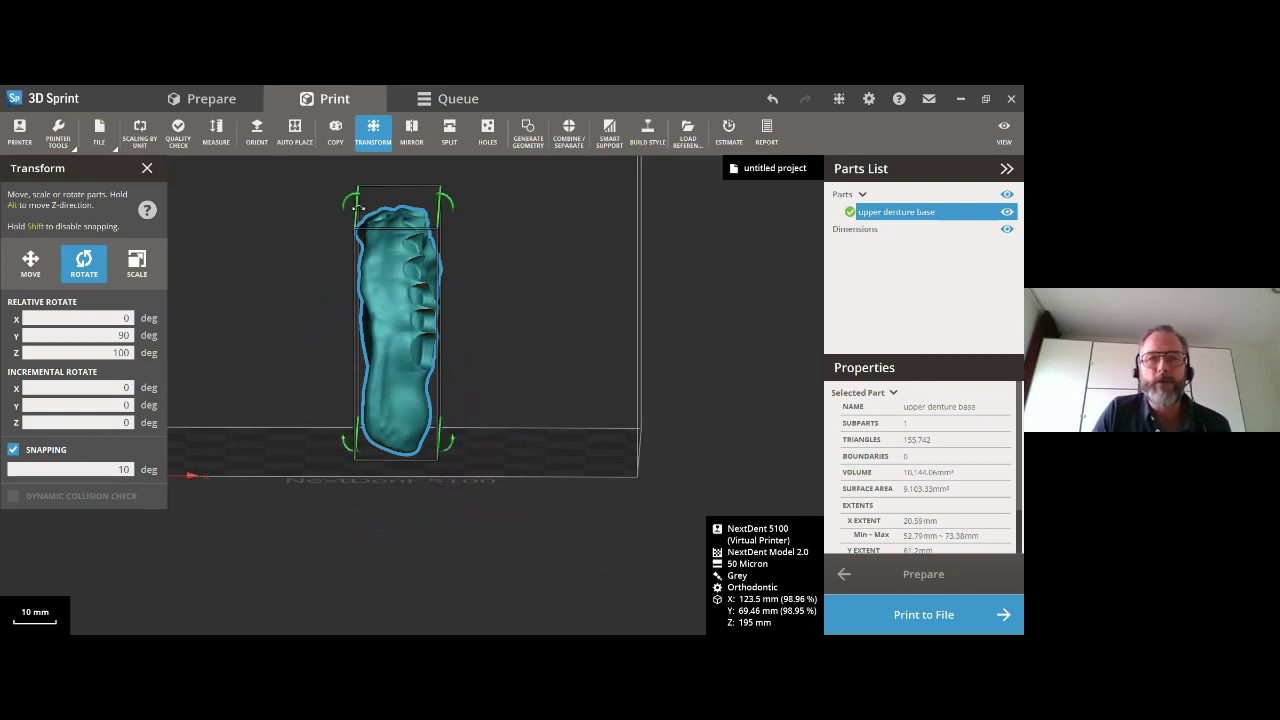
{"action": "left_click_drag", "start_coordinate": [357, 206], "coordinate": [298, 219]}
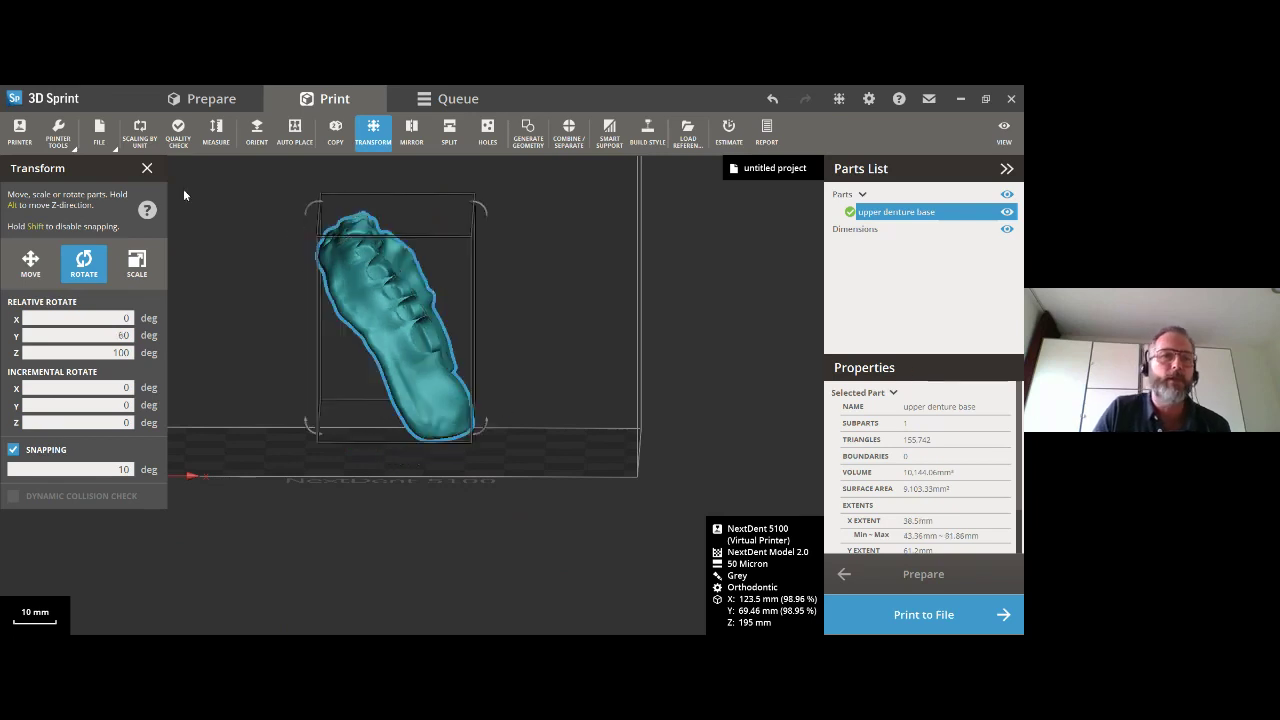
{"action": "left_click", "coordinate": [147, 168]}
Inspect the tilted denture base from its tooth side, its fitting side and in profile above the platform.
{"action": "mouse_move", "coordinate": [391, 352]}
{"action": "right_mouse_down"}
{"action": "mouse_move", "coordinate": [426, 365]}
{"action": "mouse_move", "coordinate": [106, 385]}
{"action": "mouse_move", "coordinate": [386, 363]}
{"action": "right_mouse_up"}
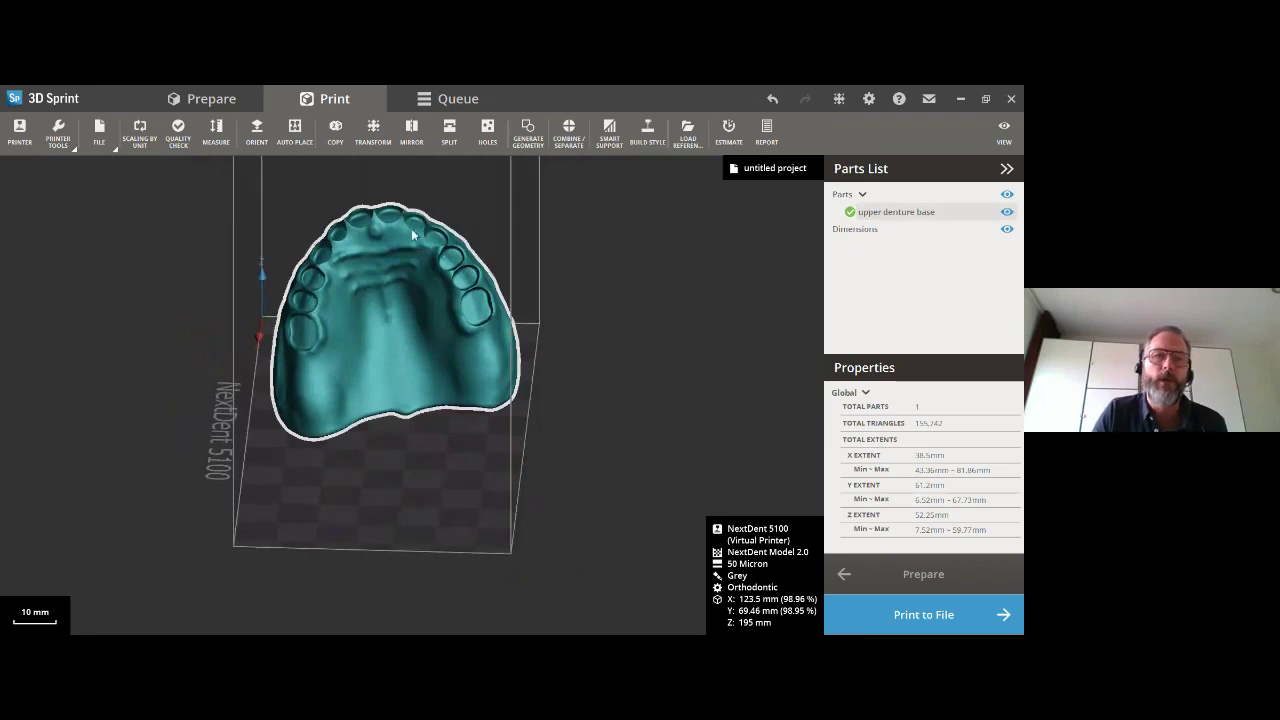
{"action": "mouse_move", "coordinate": [384, 302]}
{"action": "right_mouse_down"}
{"action": "mouse_move", "coordinate": [480, 338]}
{"action": "mouse_move", "coordinate": [360, 310]}
{"action": "right_mouse_up"}
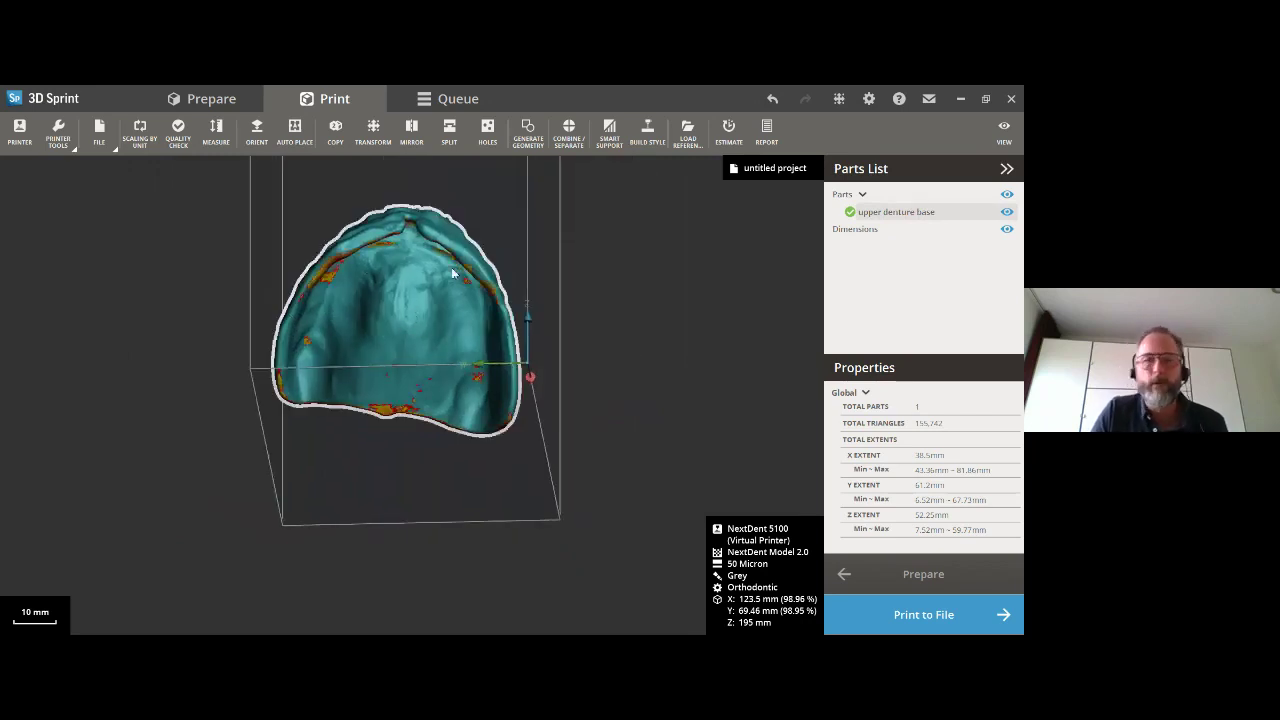
{"action": "right_click_drag", "start_coordinate": [355, 345], "coordinate": [455, 256]}
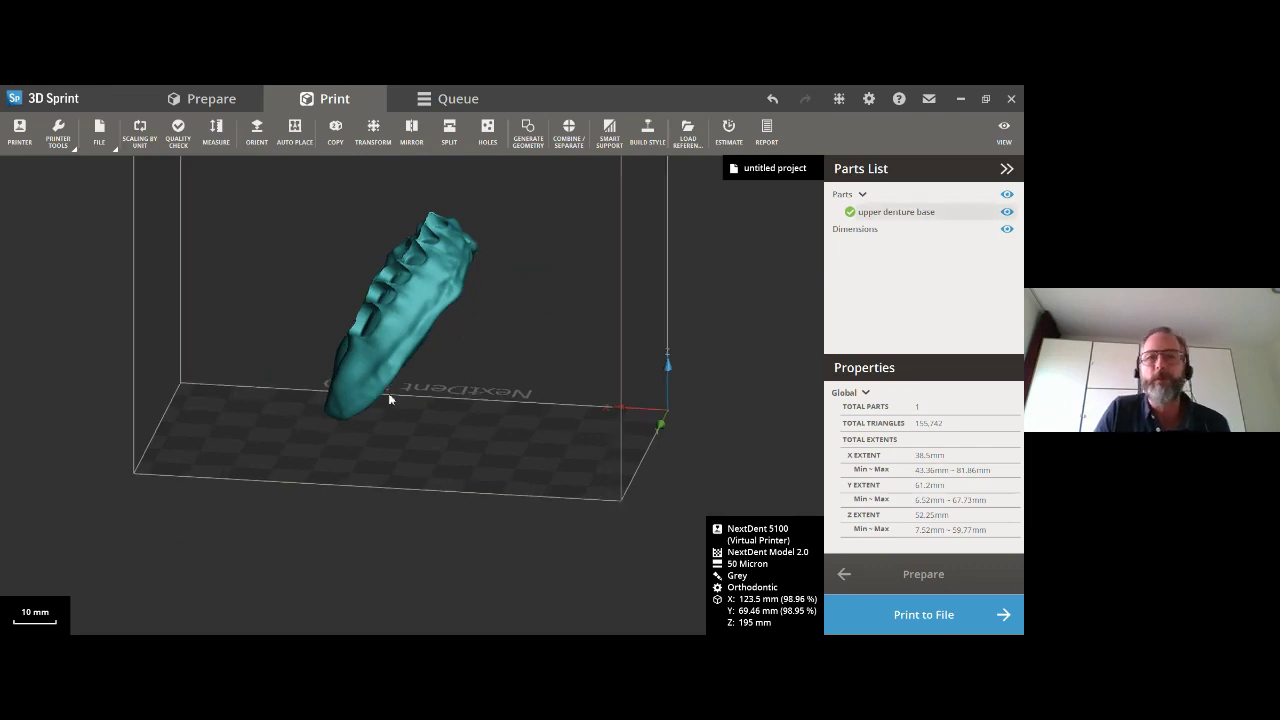
{"action": "right_click_drag", "start_coordinate": [390, 400], "coordinate": [417, 386]}
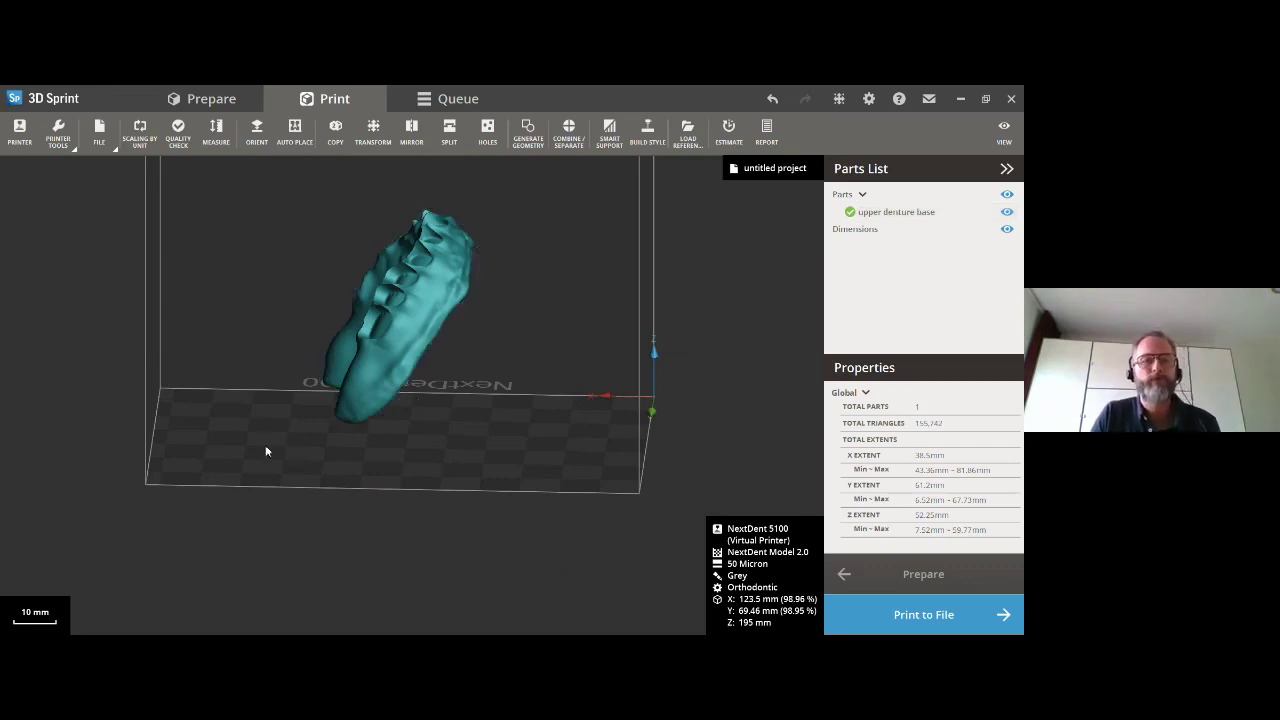
{"action": "right_click_drag", "start_coordinate": [268, 448], "coordinate": [648, 448]}
{"action": "right_click_drag", "start_coordinate": [505, 458], "coordinate": [542, 464]}
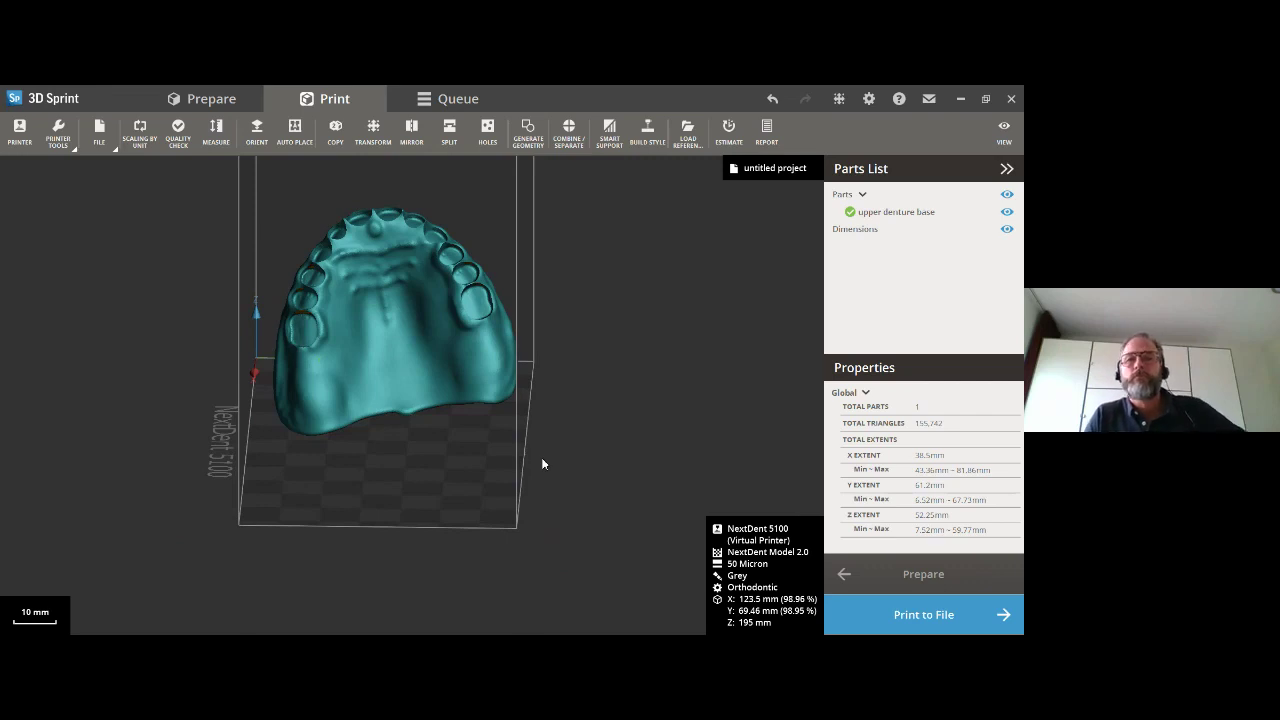
Open the Smart Support help page for the denture base, skim its support instructions, and close the page and Smart Support.
{"action": "left_click", "coordinate": [466, 377]}
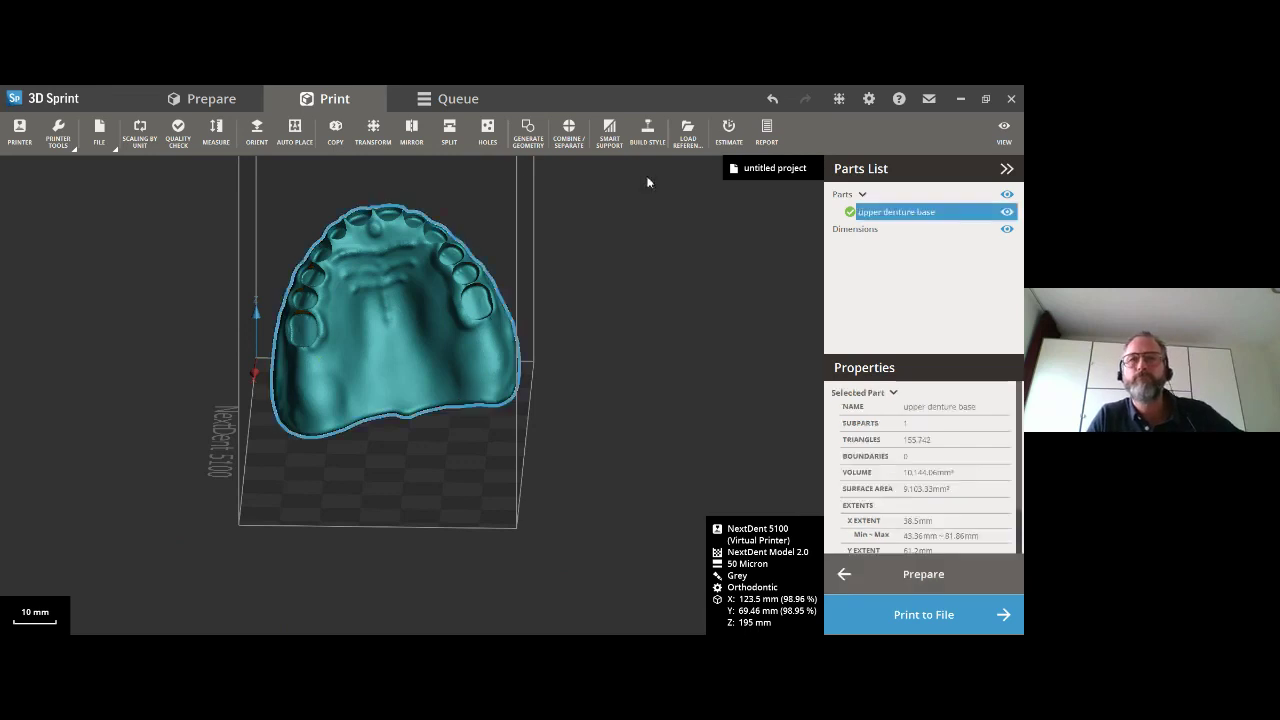
{"action": "left_click", "coordinate": [609, 133]}
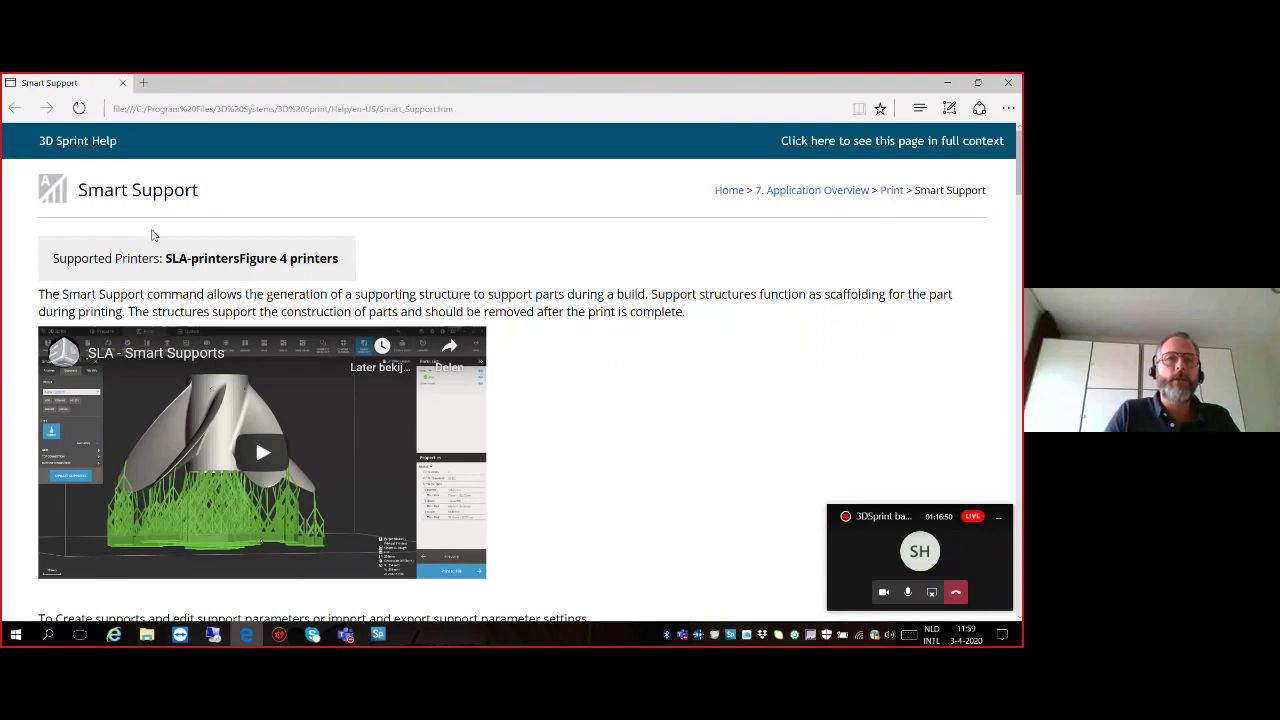
{"action": "scroll", "coordinate": [172, 247], "scroll_direction": "down", "scroll_amount": 3}
{"action": "scroll", "coordinate": [172, 247], "scroll_direction": "down", "scroll_amount": 11}
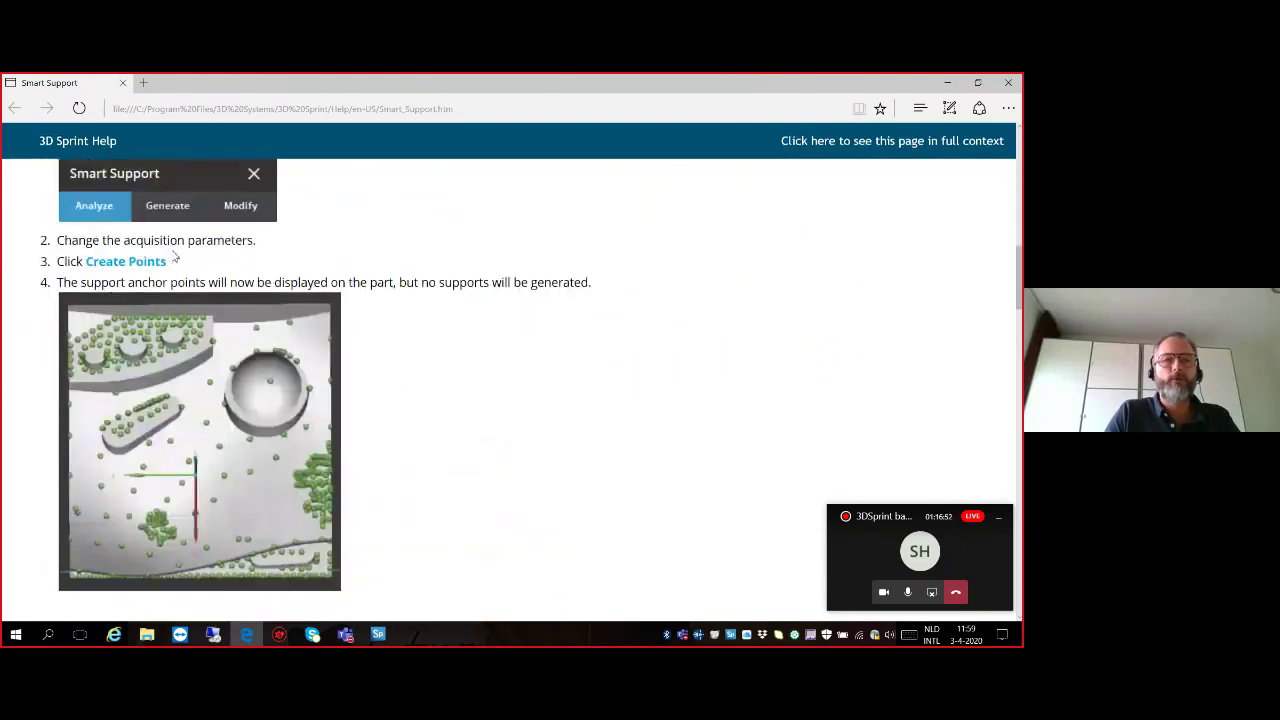
{"action": "scroll", "coordinate": [220, 275], "scroll_direction": "down", "scroll_amount": 3}
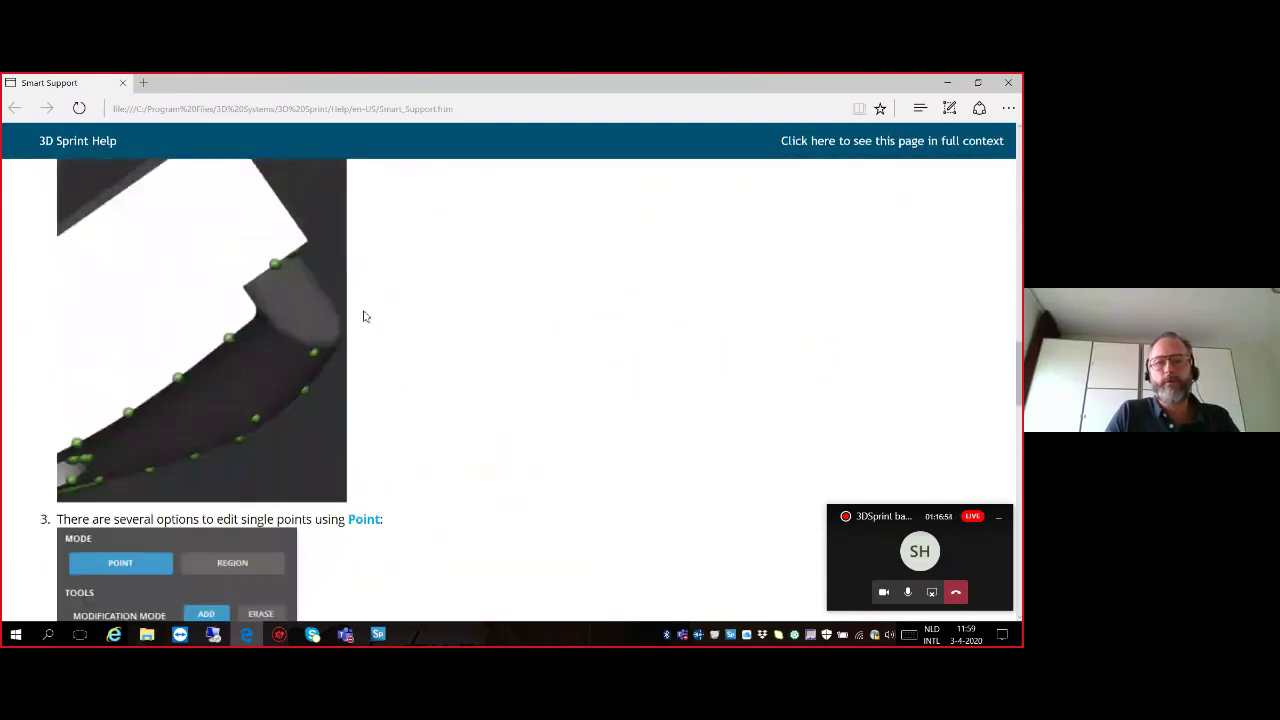
{"action": "scroll", "coordinate": [368, 318], "scroll_direction": "down", "scroll_amount": 2}
{"action": "scroll", "coordinate": [368, 318], "scroll_direction": "up", "scroll_amount": 5}
{"action": "scroll", "coordinate": [368, 318], "scroll_direction": "up", "scroll_amount": 10}
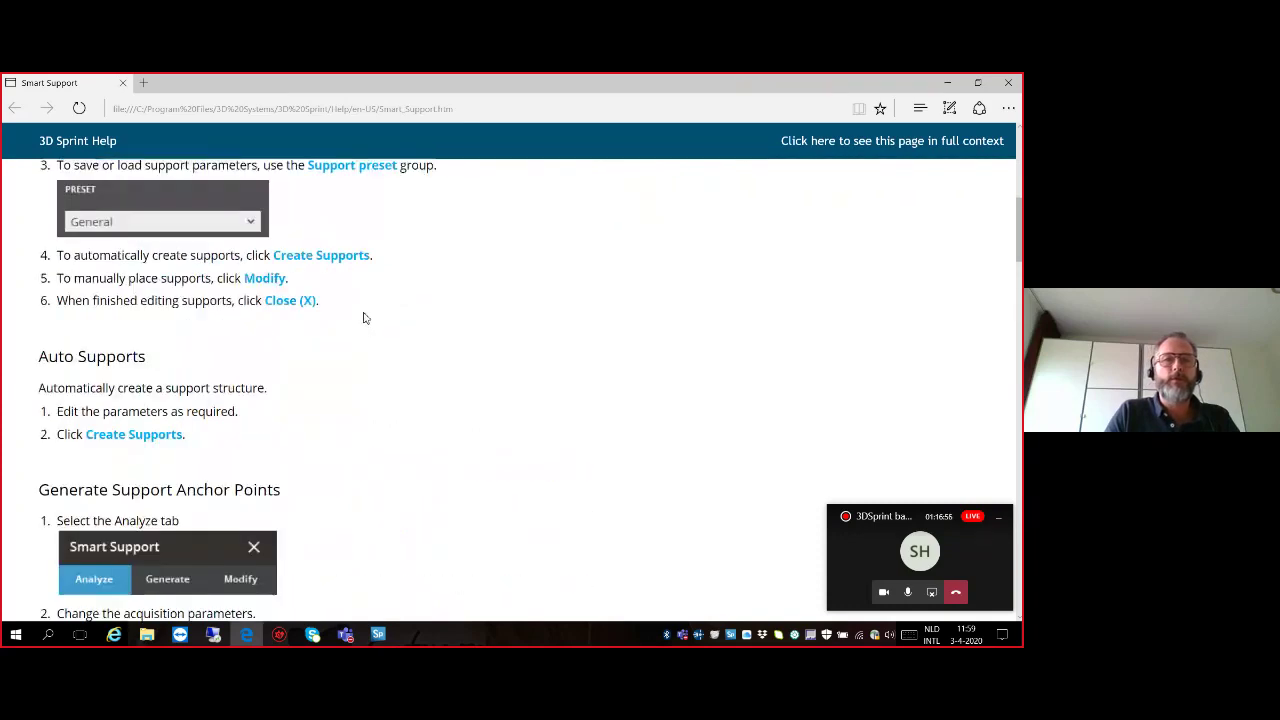
{"action": "left_click", "coordinate": [1012, 84]}
{"action": "left_click", "coordinate": [166, 154]}
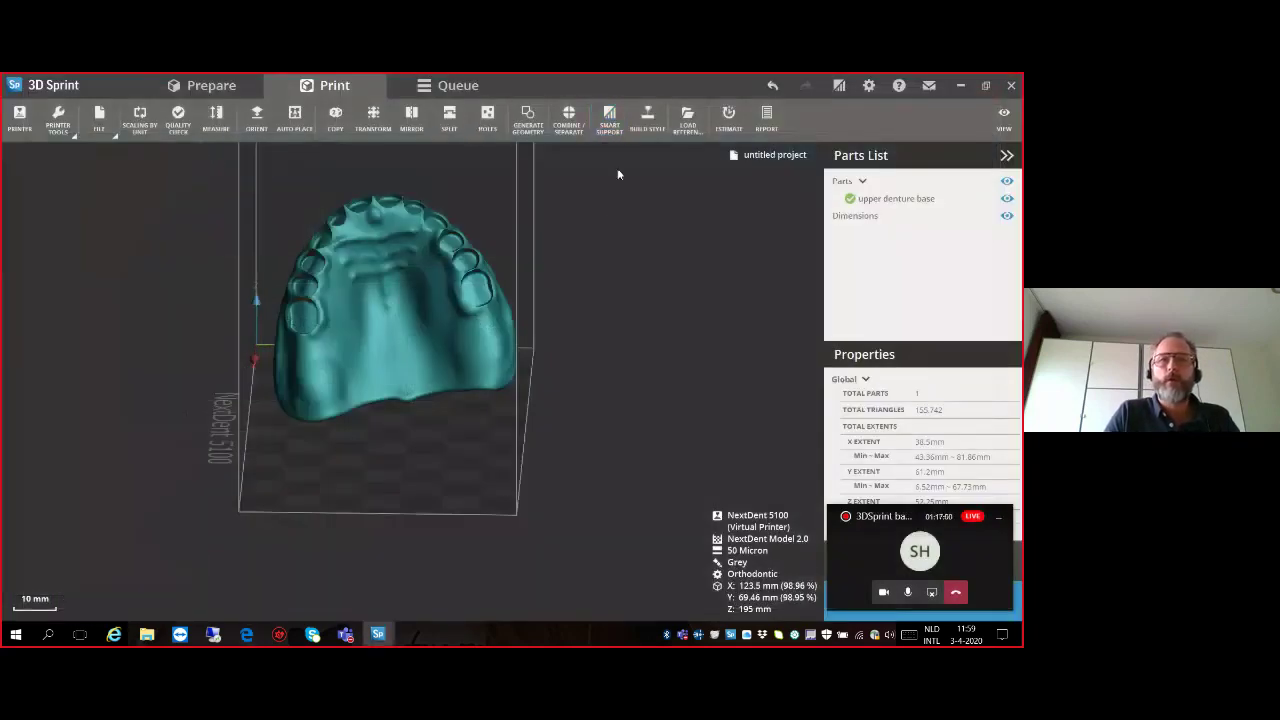
Open the Must Watch - Best Practices training page from Smart Support and go to the NextDent 5100 Dental Application Guides.
{"action": "left_click", "coordinate": [295, 120]}
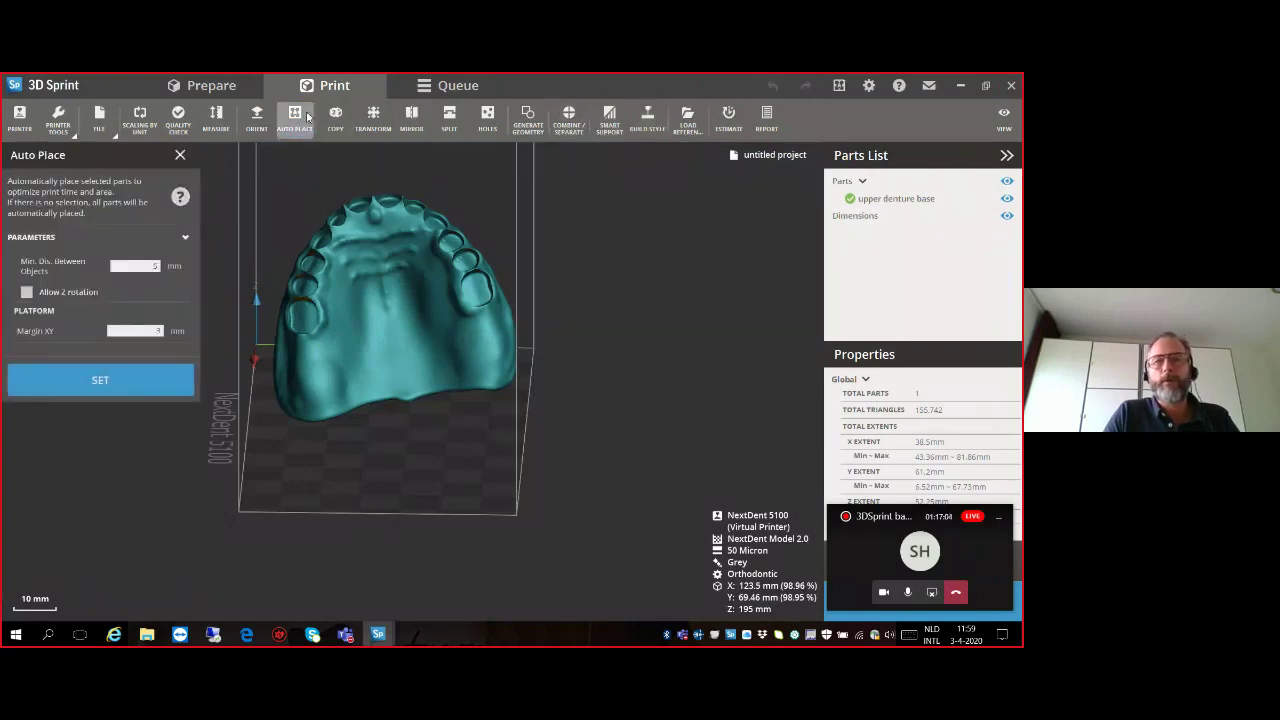
{"action": "left_click", "coordinate": [194, 160]}
{"action": "left_click", "coordinate": [609, 118]}
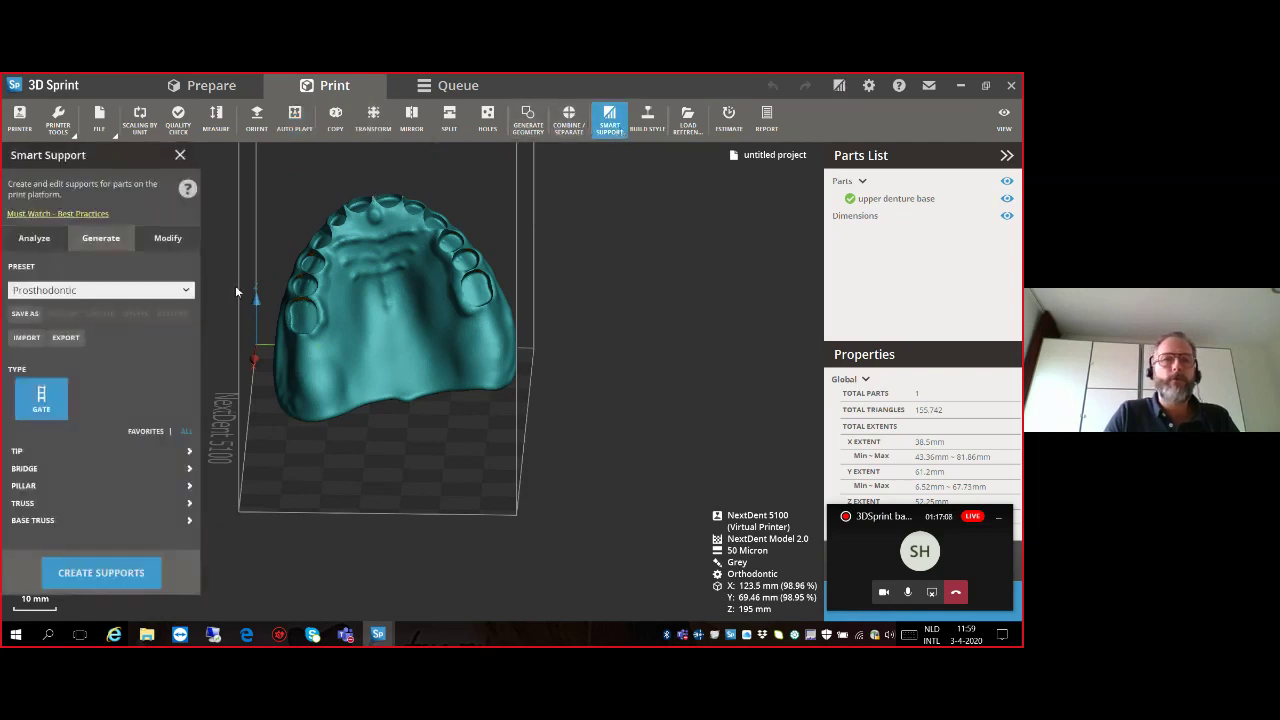
{"action": "left_click", "coordinate": [72, 215]}
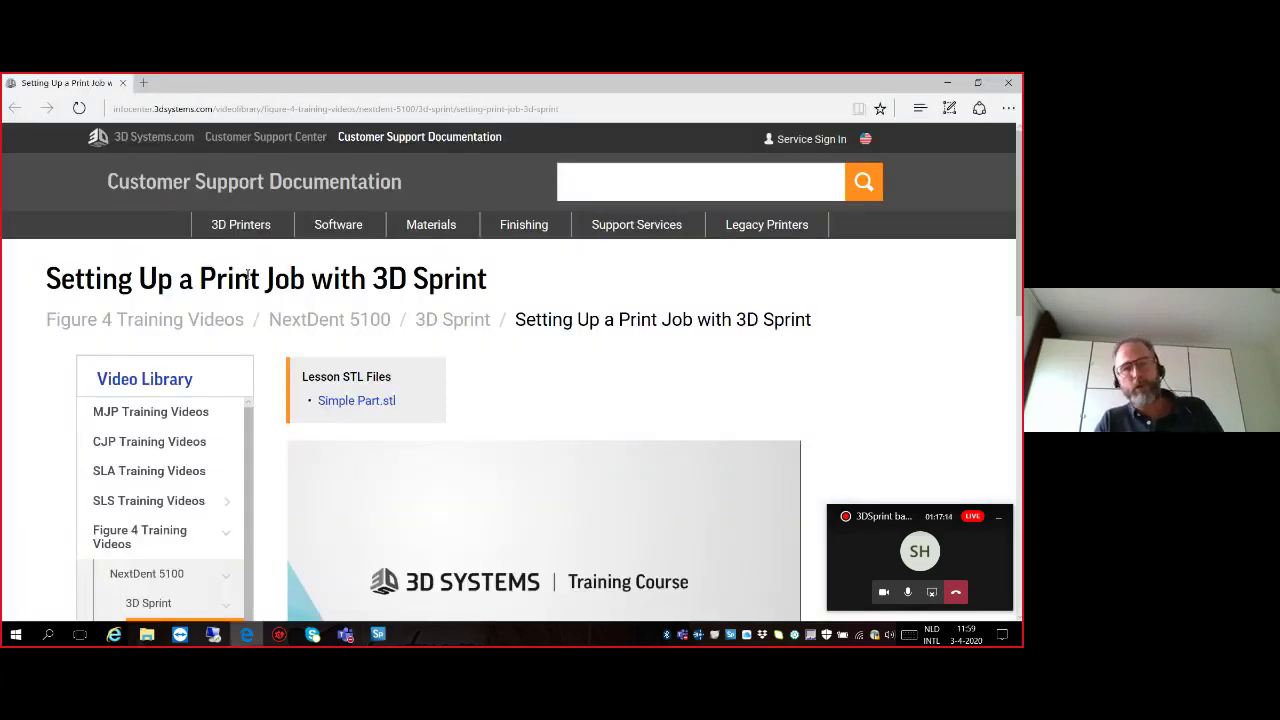
{"action": "scroll", "coordinate": [310, 395], "scroll_direction": "down", "scroll_amount": 3}
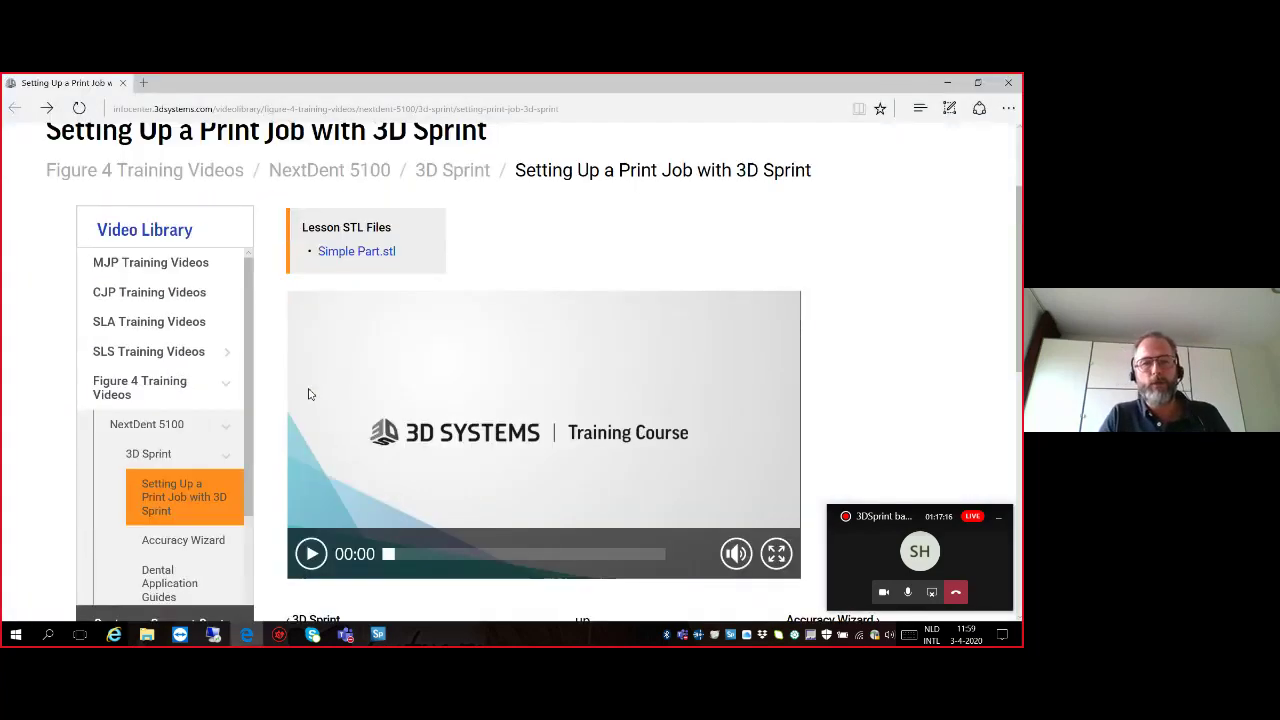
{"action": "scroll", "coordinate": [197, 453], "scroll_direction": "down", "scroll_amount": 2}
{"action": "left_click", "coordinate": [166, 458]}
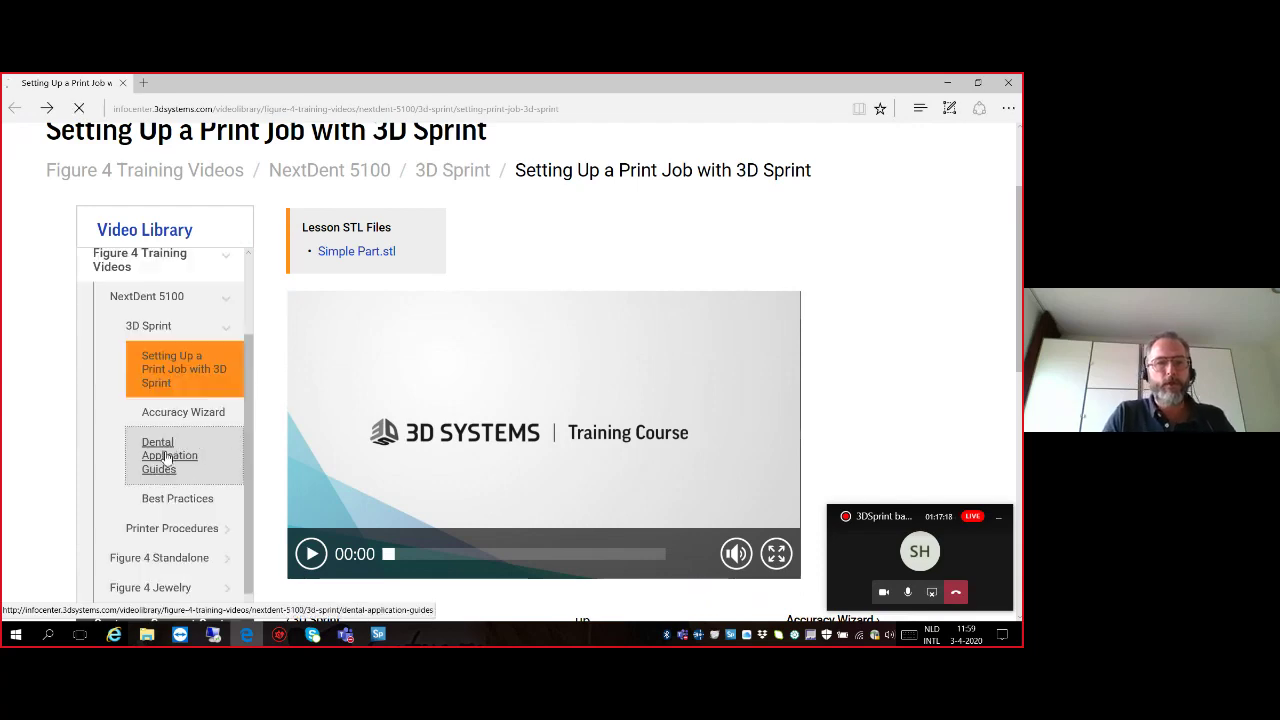
Browse the list of dental indication videos and lesson STL files, then close the training page and Smart Support.
{"action": "scroll", "coordinate": [470, 395], "scroll_direction": "down", "scroll_amount": 3}
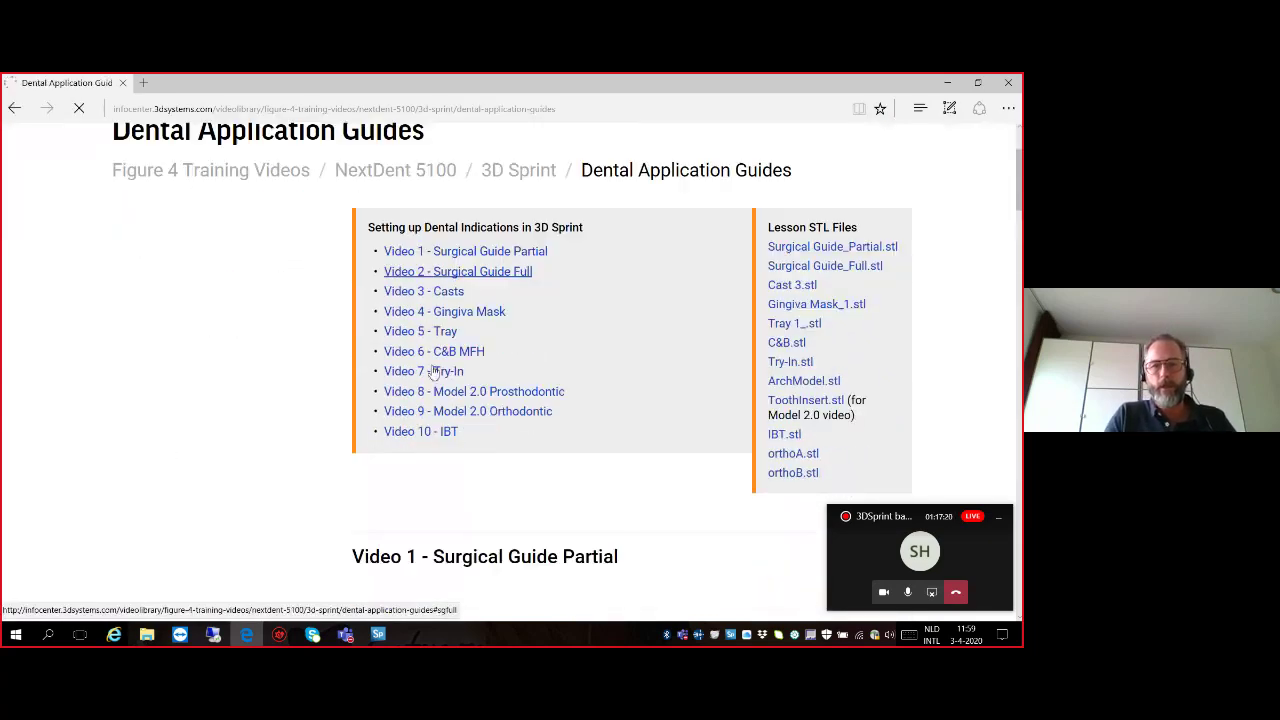
{"action": "scroll", "coordinate": [443, 357], "scroll_direction": "down", "scroll_amount": 3}
{"action": "scroll", "coordinate": [470, 340], "scroll_direction": "down", "scroll_amount": 1}
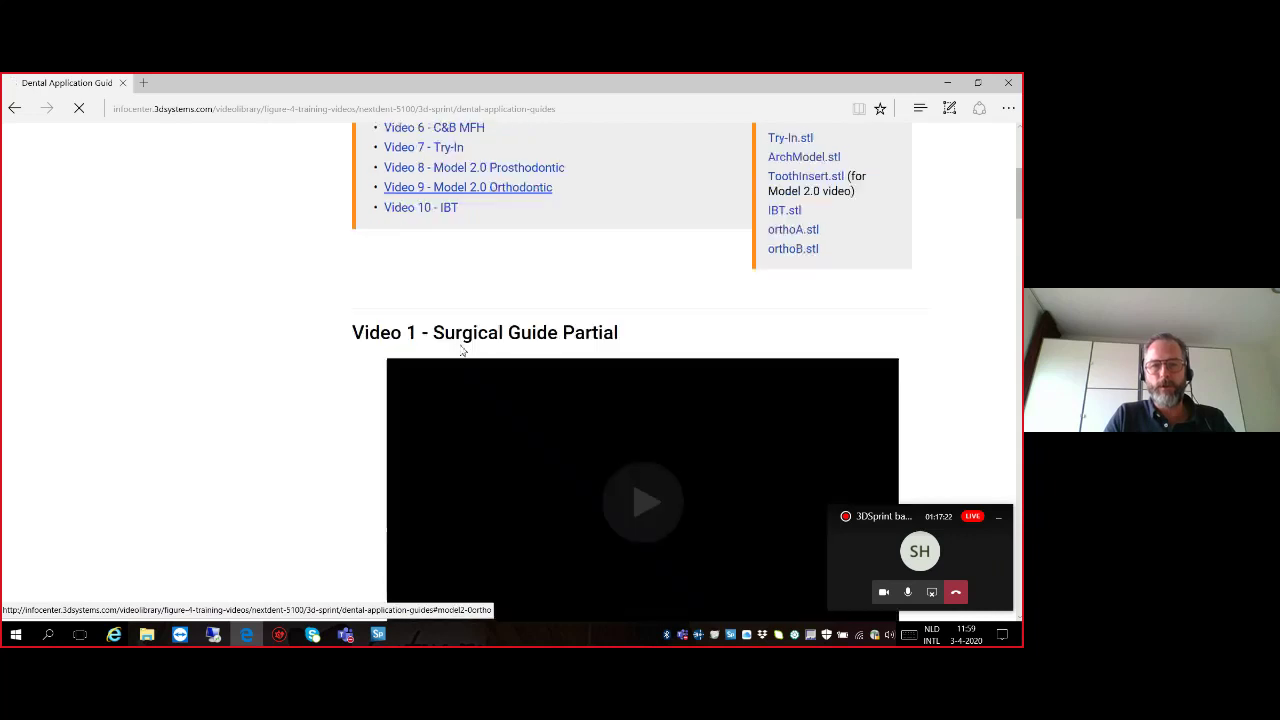
{"action": "scroll", "coordinate": [397, 289], "scroll_direction": "down", "scroll_amount": 1}
{"action": "scroll", "coordinate": [417, 277], "scroll_direction": "down", "scroll_amount": 3}
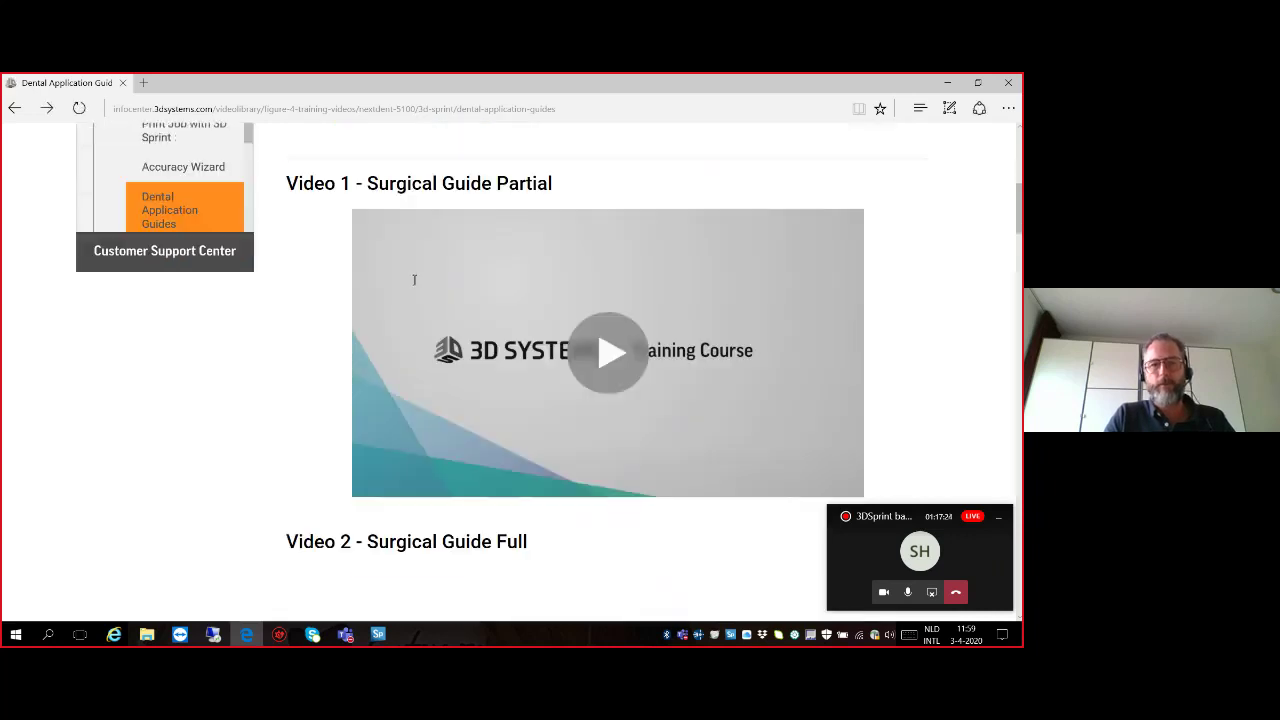
{"action": "scroll", "coordinate": [417, 350], "scroll_direction": "up", "scroll_amount": 1}
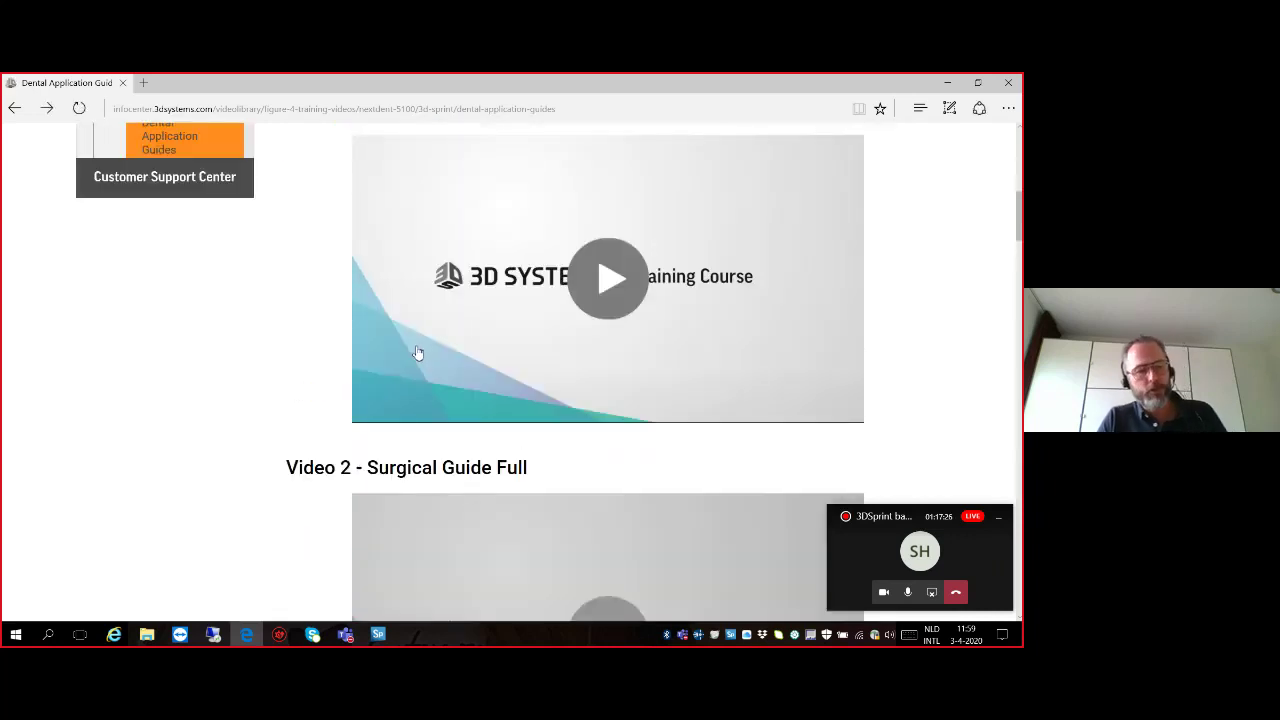
{"action": "scroll", "coordinate": [518, 320], "scroll_direction": "up", "scroll_amount": 2}
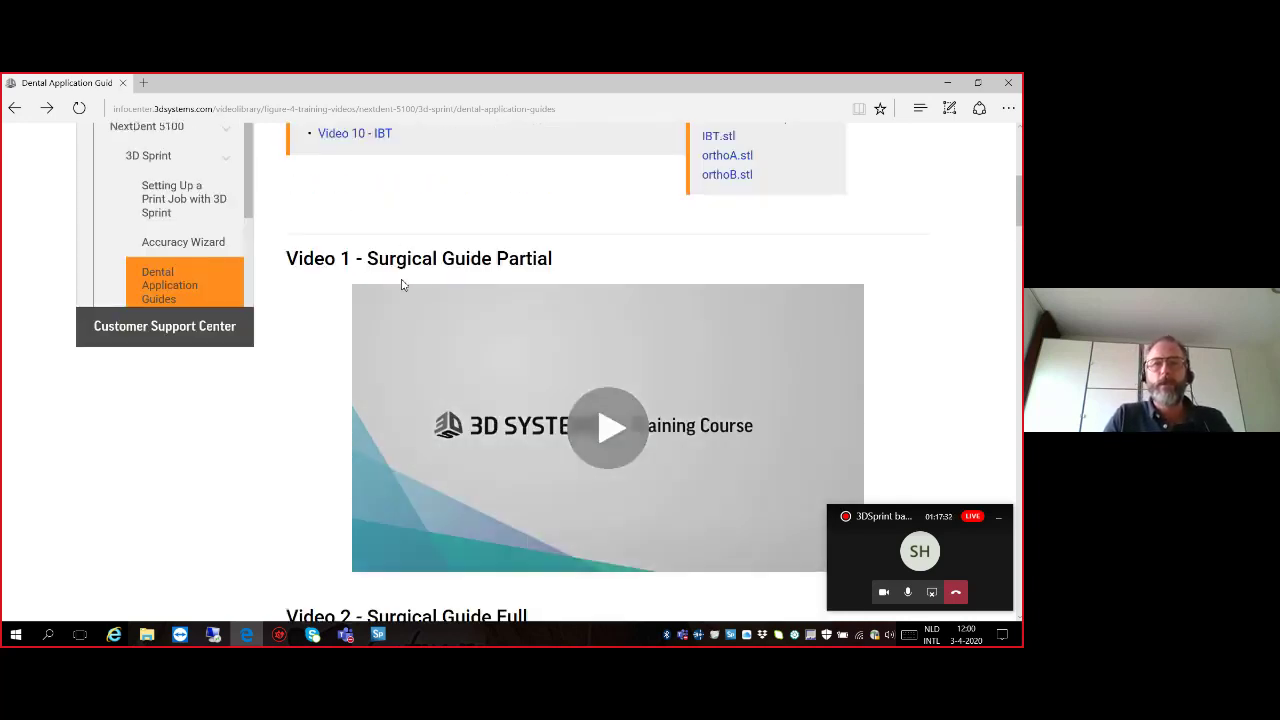
{"action": "left_click", "coordinate": [1007, 86]}
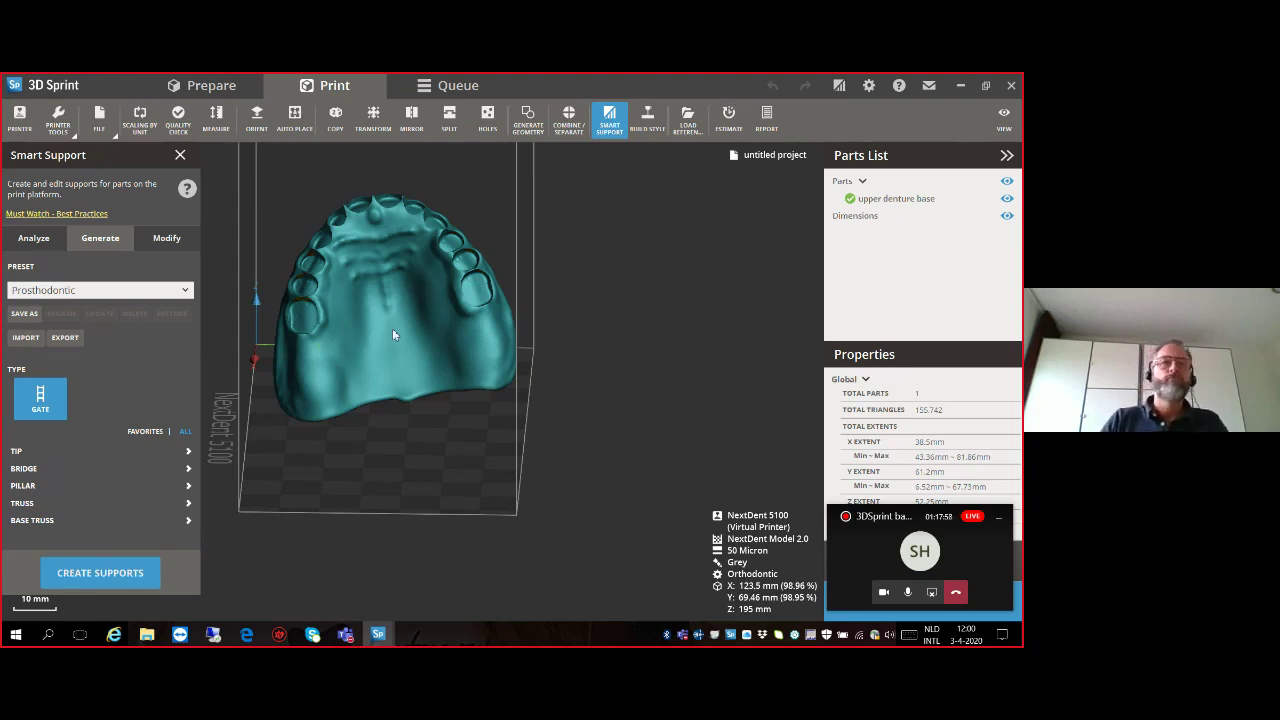
{"action": "left_click", "coordinate": [180, 155]}
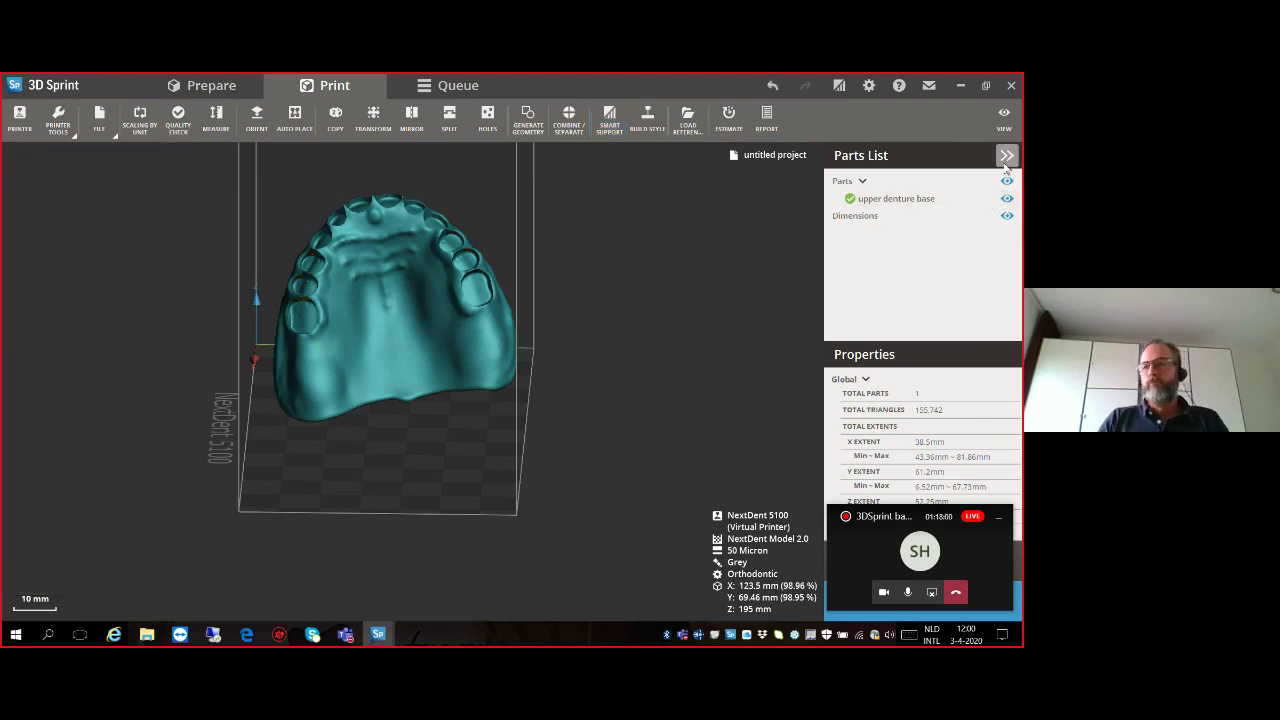
Show the denture base from below and switch the Down Face shading off and on again in the view settings.
{"action": "left_click", "coordinate": [1003, 120]}
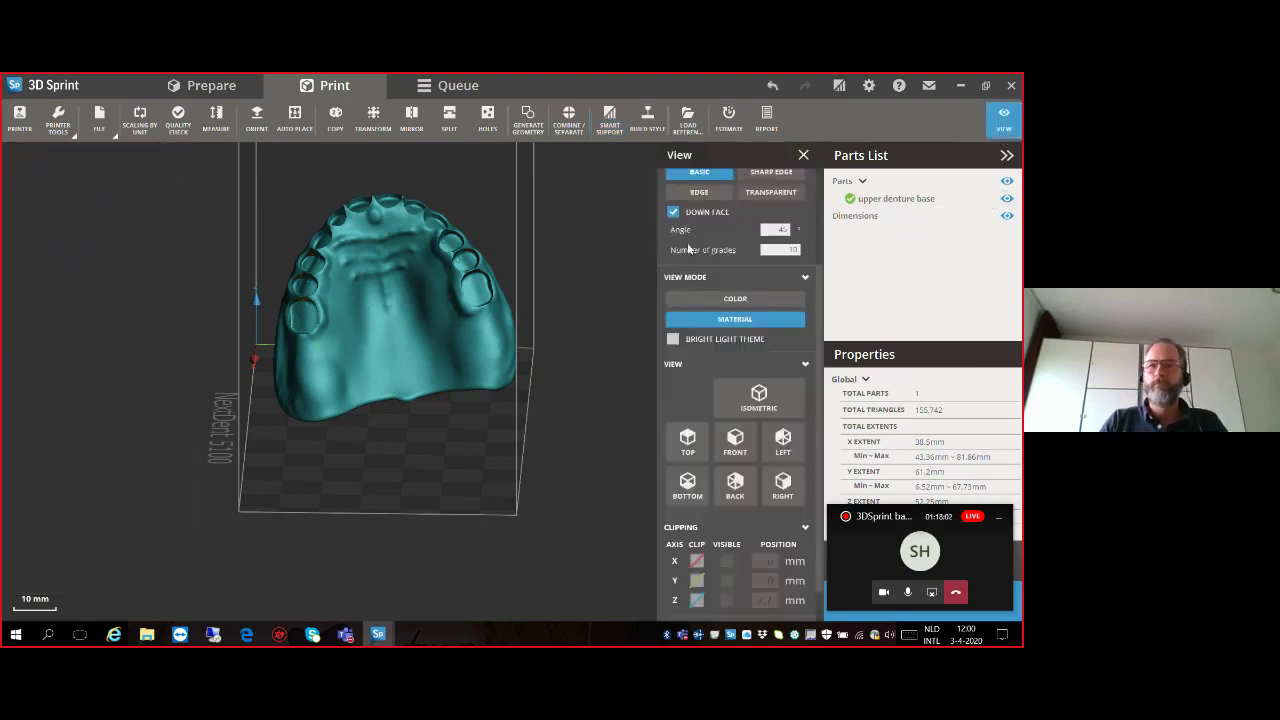
{"action": "right_click_drag", "start_coordinate": [548, 263], "coordinate": [295, 320]}
{"action": "scroll", "coordinate": [746, 261], "scroll_direction": "up", "scroll_amount": 3}
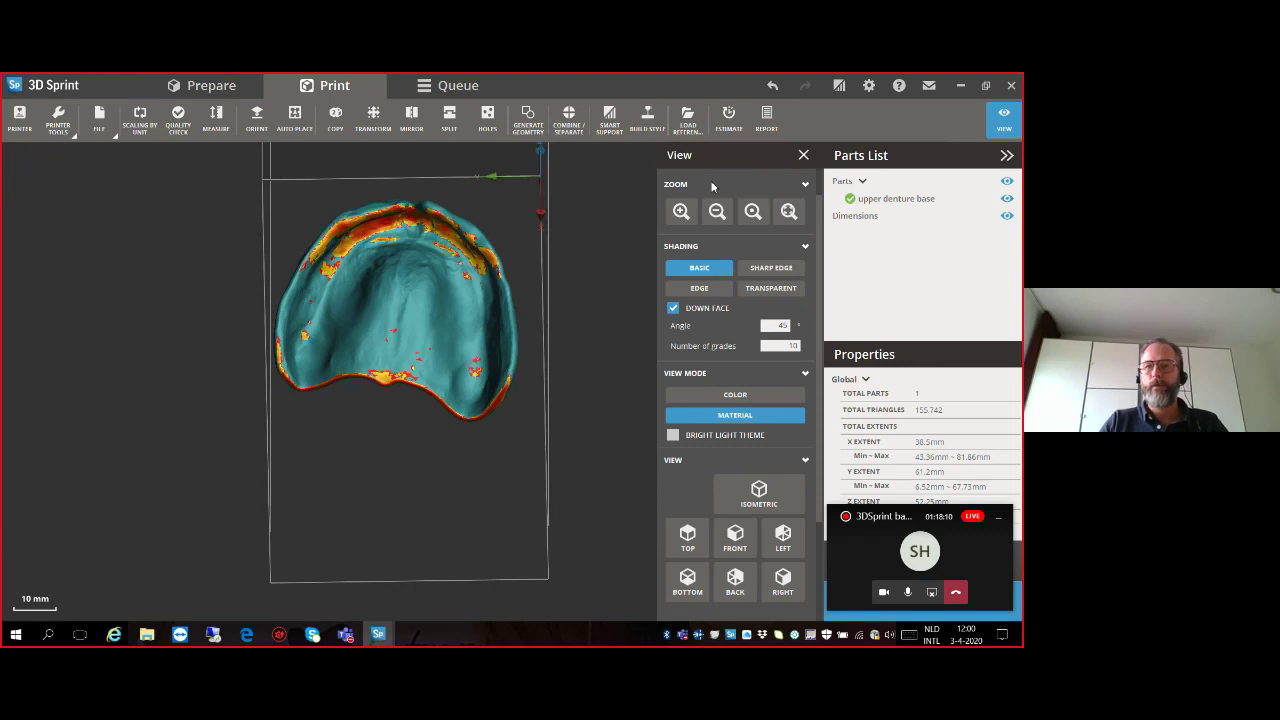
{"action": "left_click", "coordinate": [673, 309]}
{"action": "left_click", "coordinate": [673, 309]}
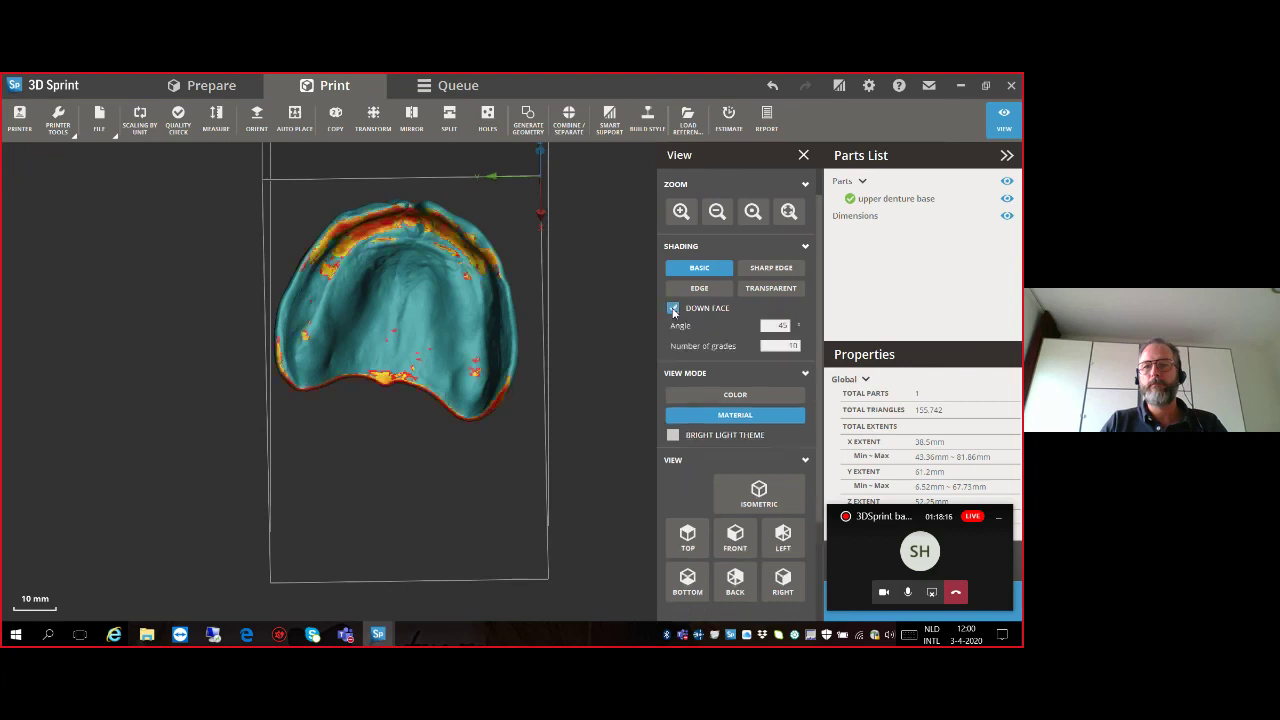
Examine the highlighted down-facing areas on the denture base's fitting side up close from slightly different angles.
{"action": "scroll", "coordinate": [585, 318], "scroll_direction": "up", "scroll_amount": 3}
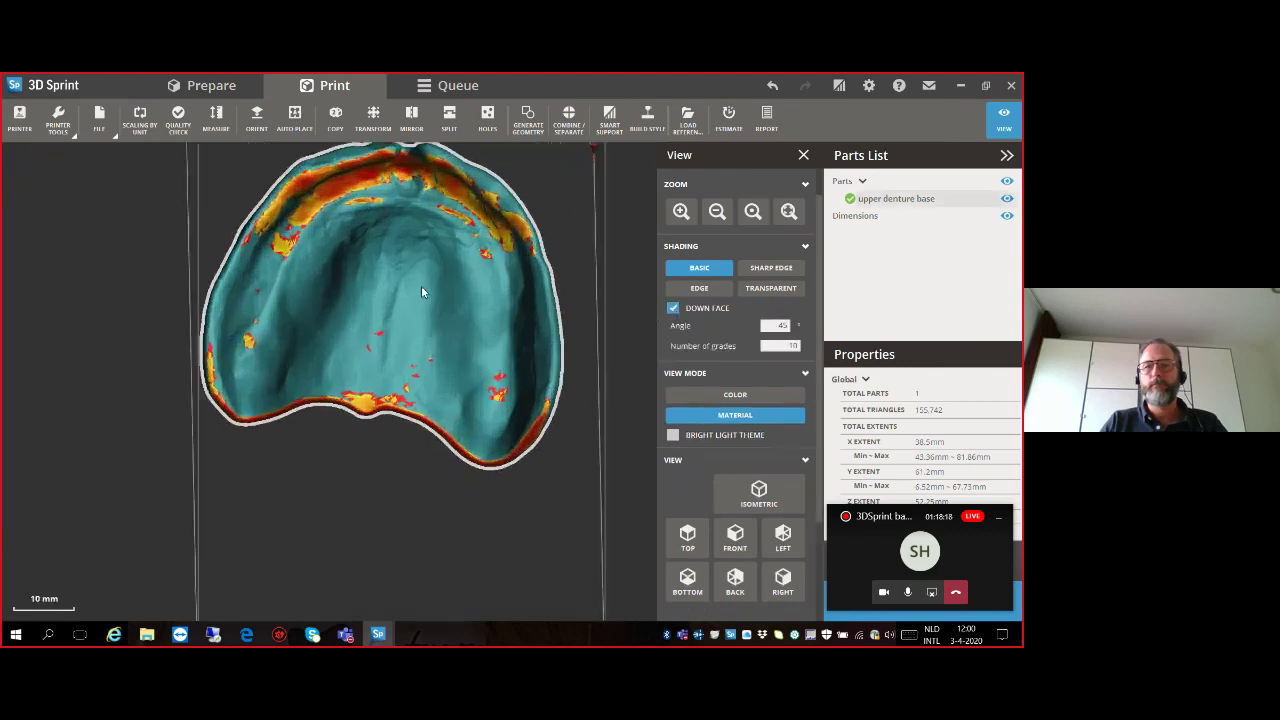
{"action": "left_click", "coordinate": [468, 265]}
{"action": "mouse_move", "coordinate": [468, 264]}
{"action": "right_mouse_down"}
{"action": "mouse_move", "coordinate": [466, 306]}
{"action": "mouse_move", "coordinate": [482, 266]}
{"action": "right_mouse_up"}
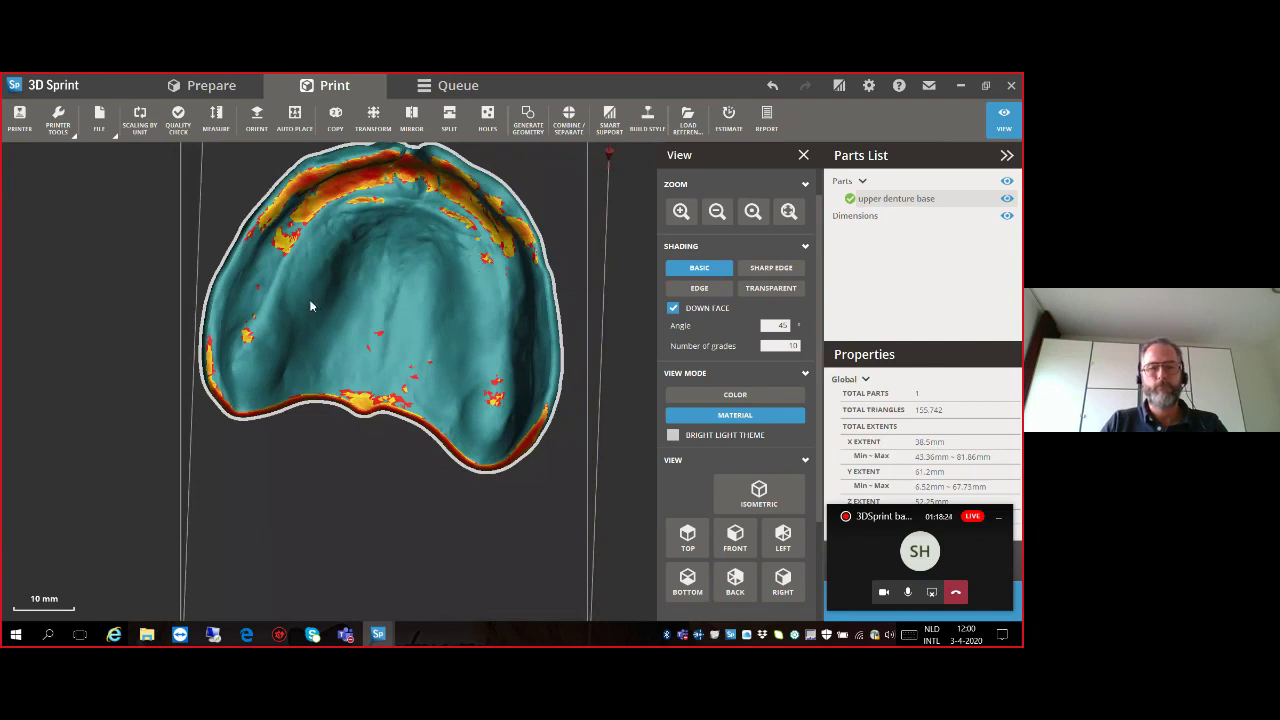
{"action": "right_click_drag", "start_coordinate": [311, 300], "coordinate": [316, 326]}
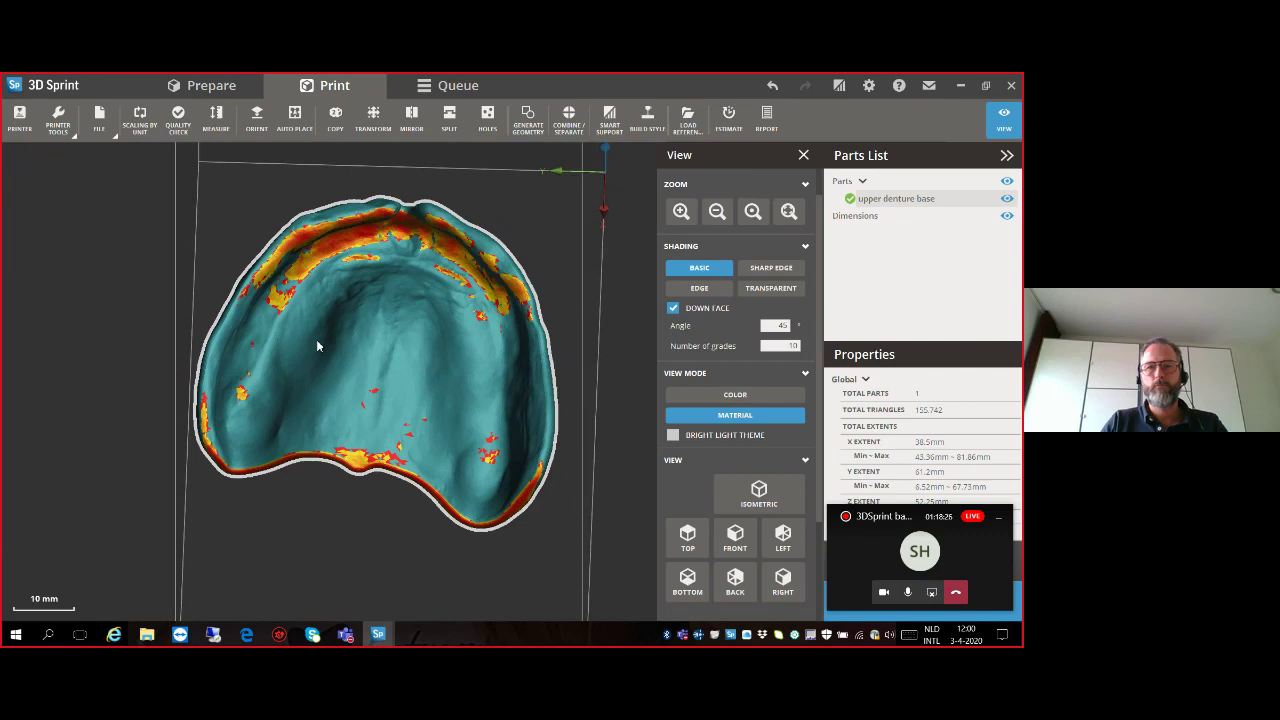
Delete the upper denture base from the build platform.
{"action": "scroll", "coordinate": [317, 342], "scroll_direction": "down", "scroll_amount": 3}
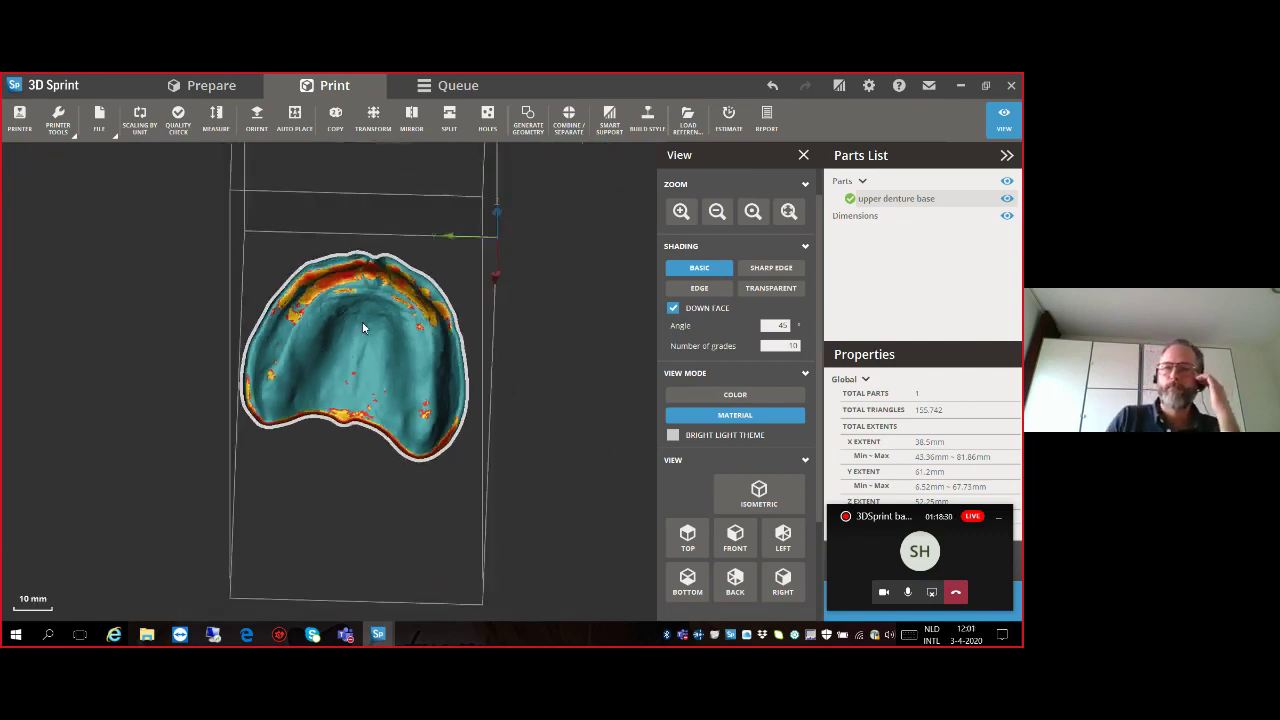
{"action": "right_click_drag", "start_coordinate": [322, 326], "coordinate": [393, 417]}
{"action": "left_click", "coordinate": [352, 375]}
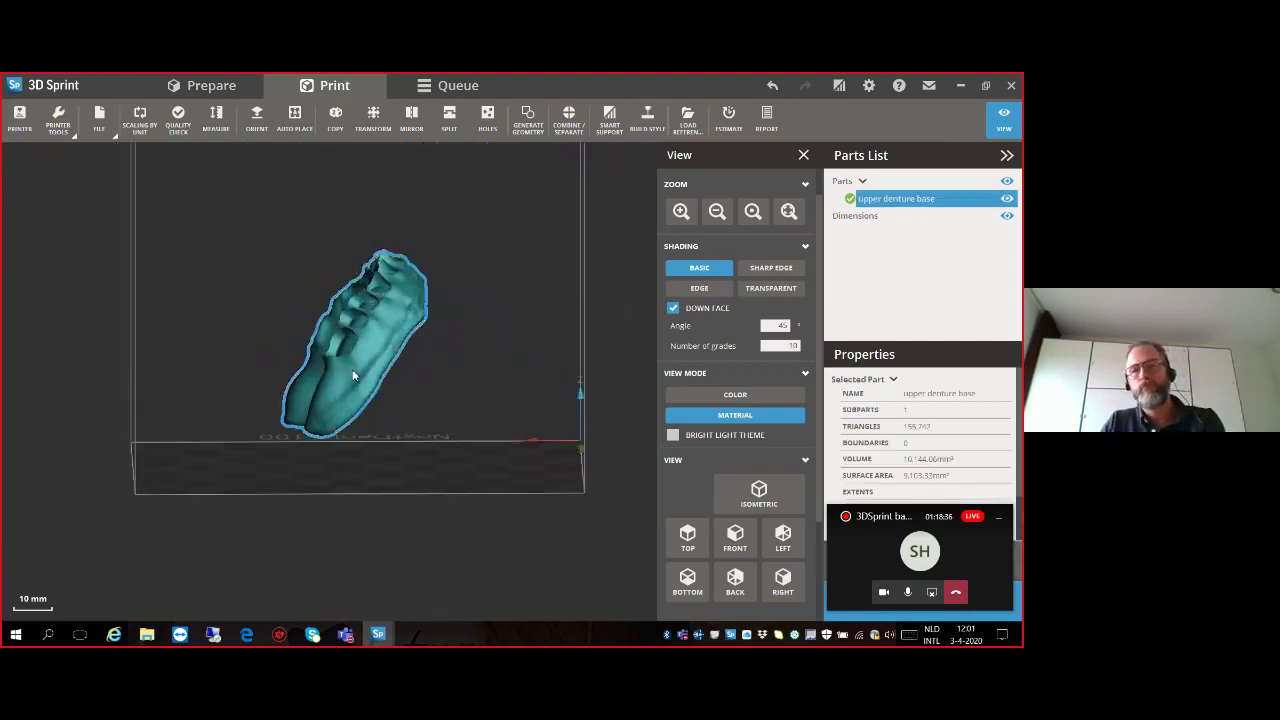
{"action": "key", "text": "Delete"}
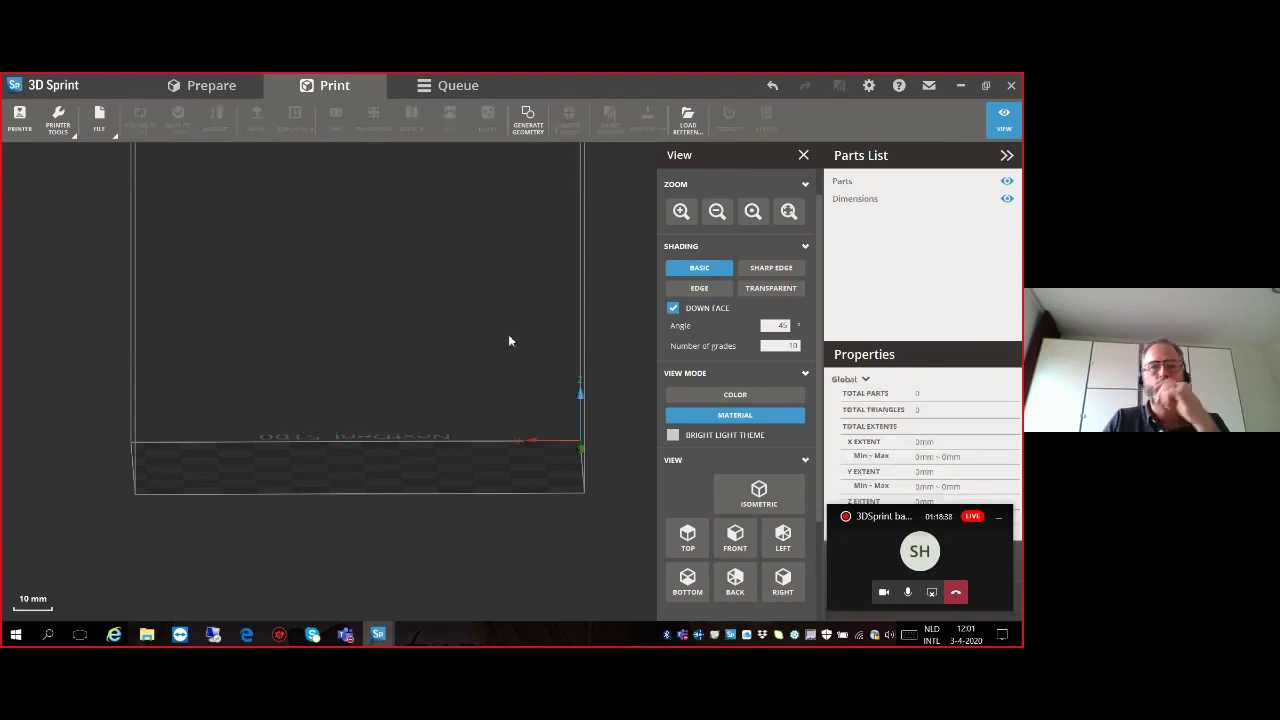
Import the STL file maxillary big model_Split1 from the webinar folder.
{"action": "left_click", "coordinate": [100, 125]}
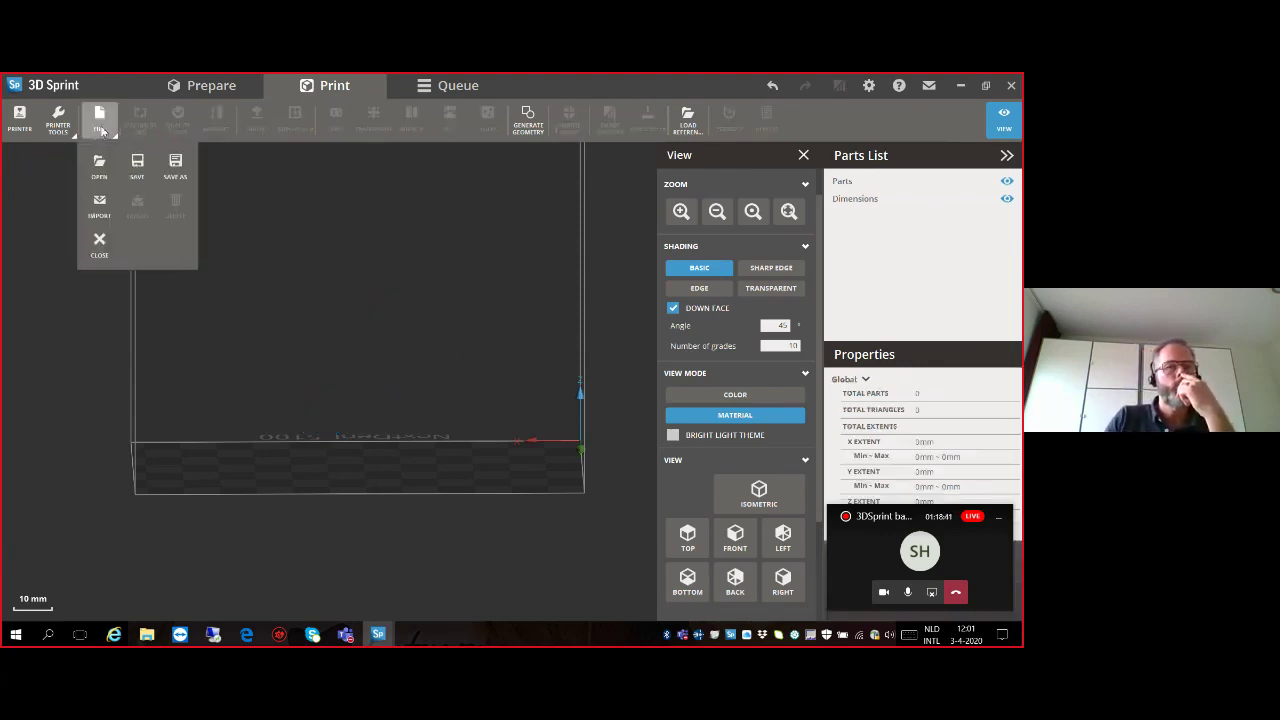
{"action": "left_click", "coordinate": [99, 203]}
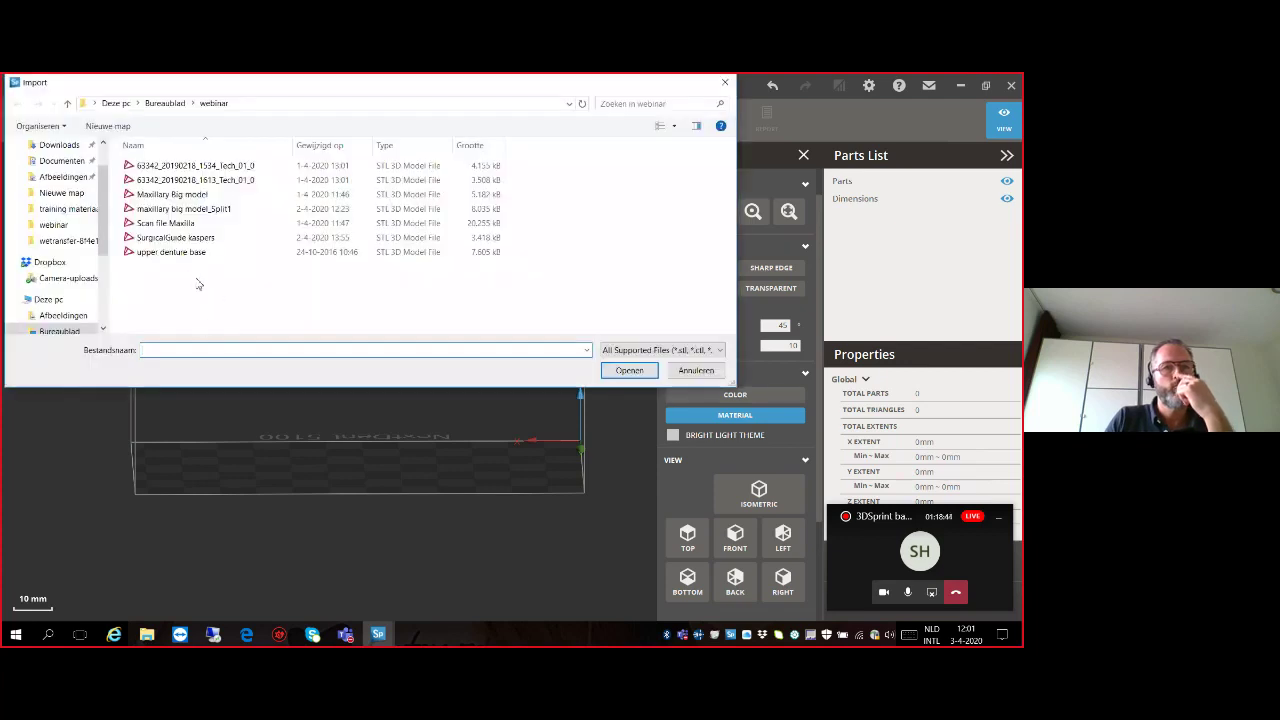
{"action": "left_click", "coordinate": [184, 209]}
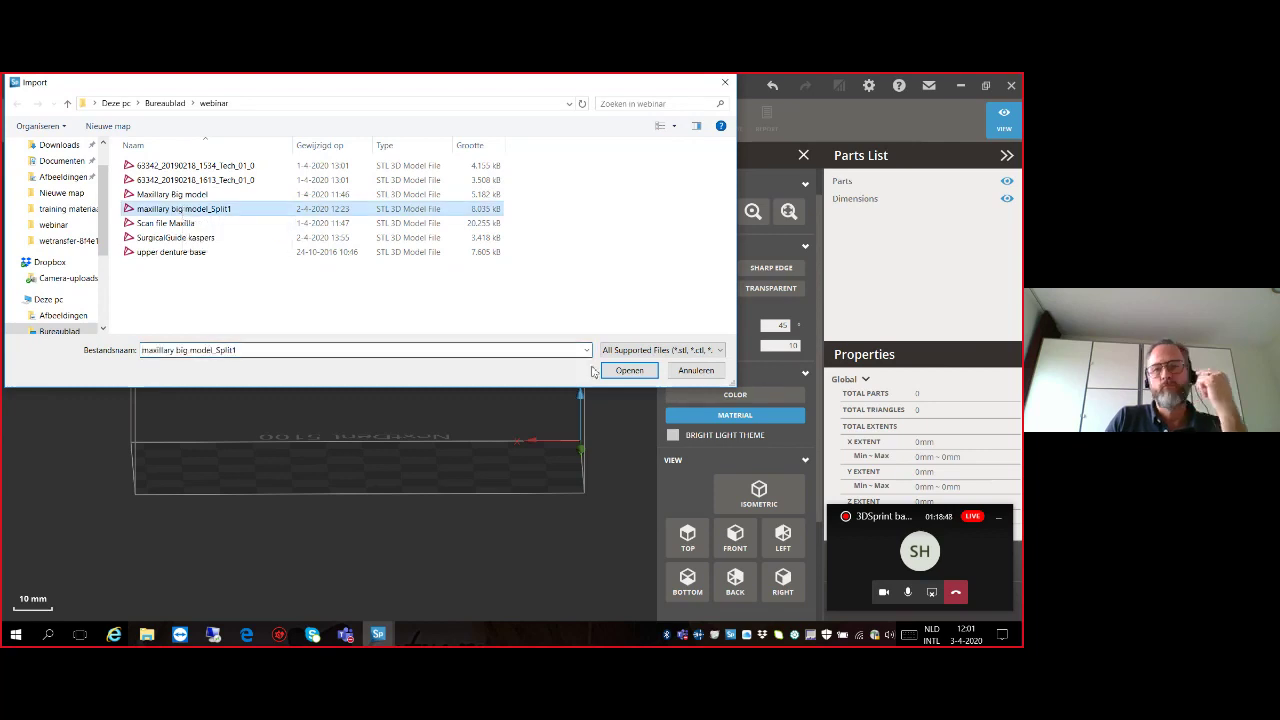
{"action": "left_click", "coordinate": [629, 371]}
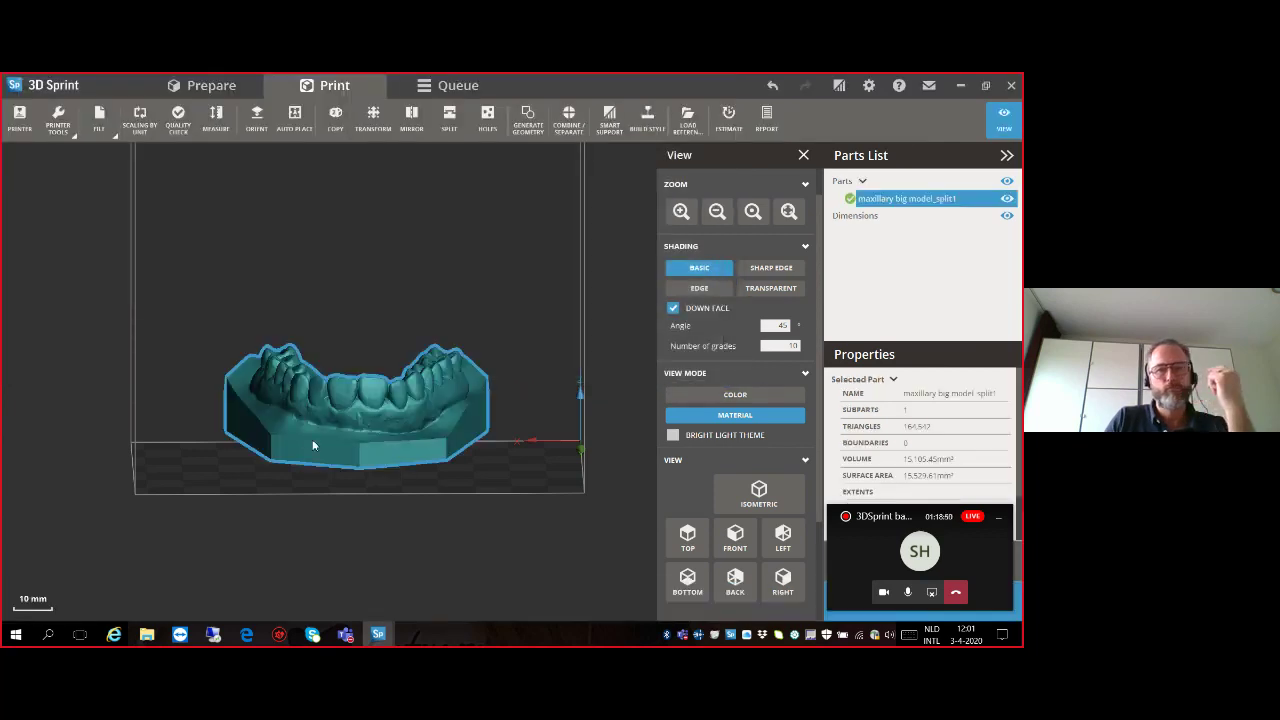
Stand the maxillary model upright by manually setting its flat rear face as the base.
{"action": "mouse_move", "coordinate": [312, 445]}
{"action": "right_mouse_down"}
{"action": "mouse_move", "coordinate": [431, 449]}
{"action": "mouse_move", "coordinate": [325, 455]}
{"action": "right_mouse_up"}
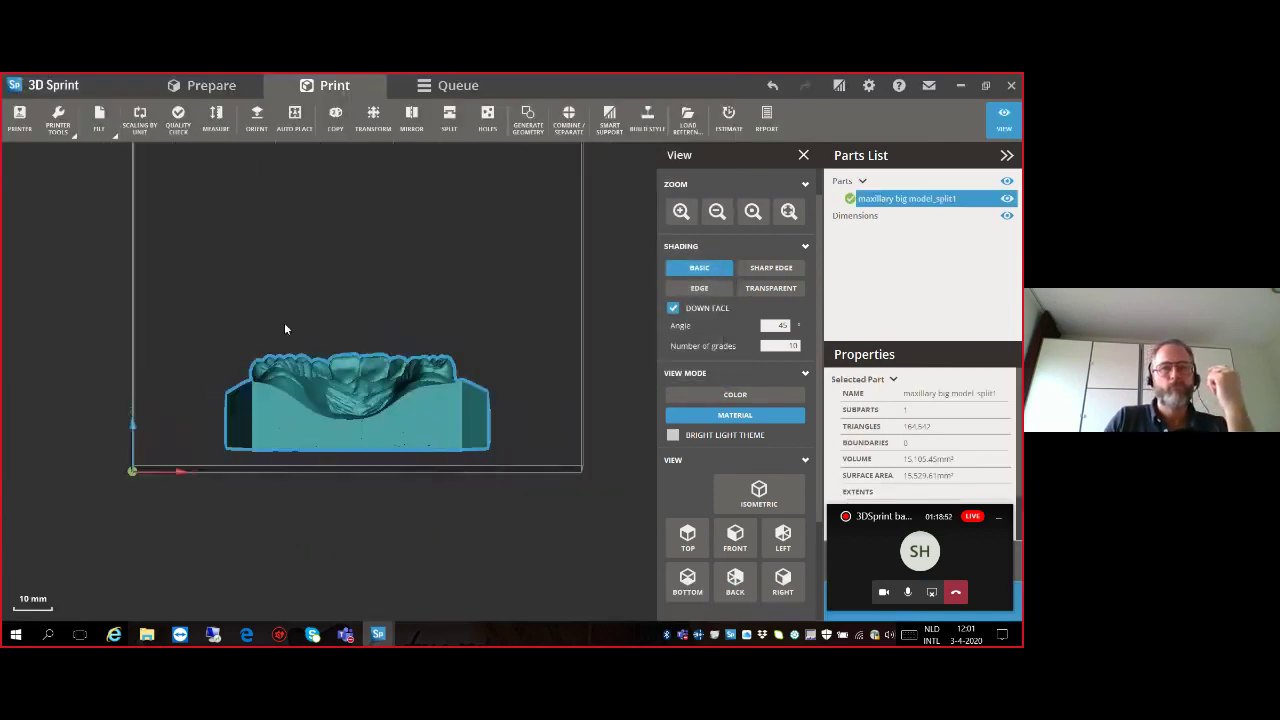
{"action": "left_click", "coordinate": [256, 118]}
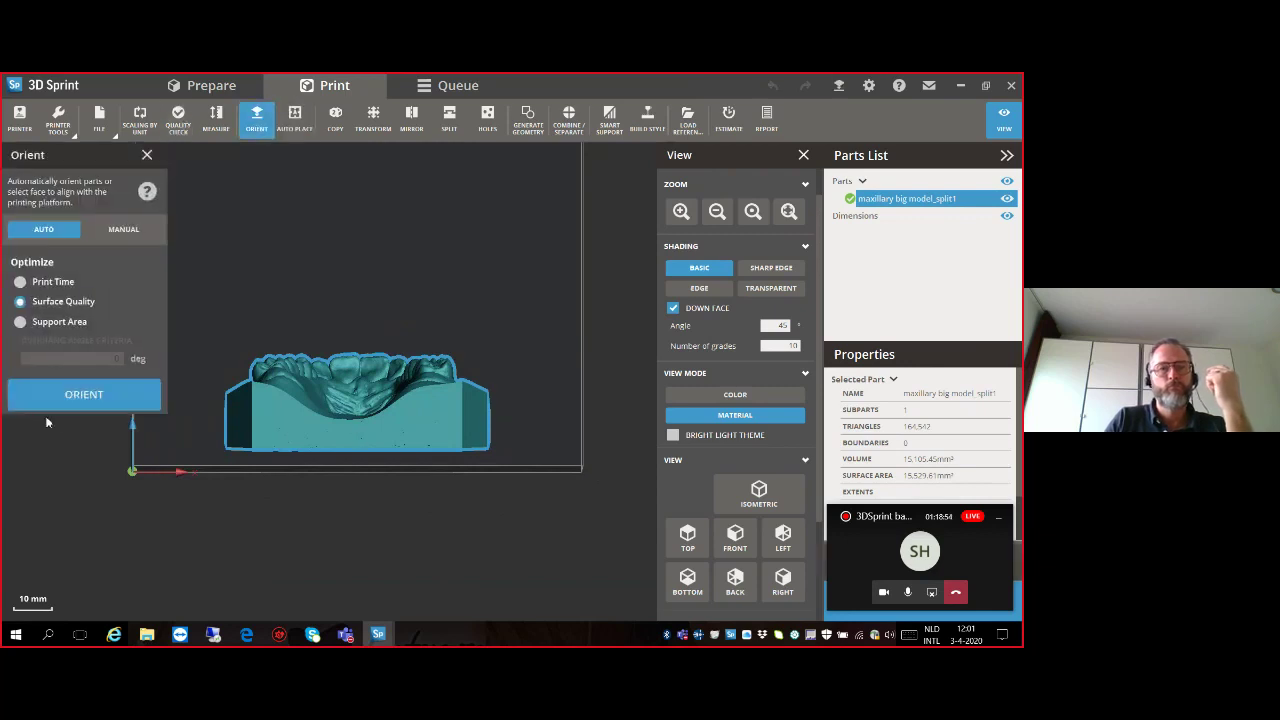
{"action": "left_click", "coordinate": [123, 229]}
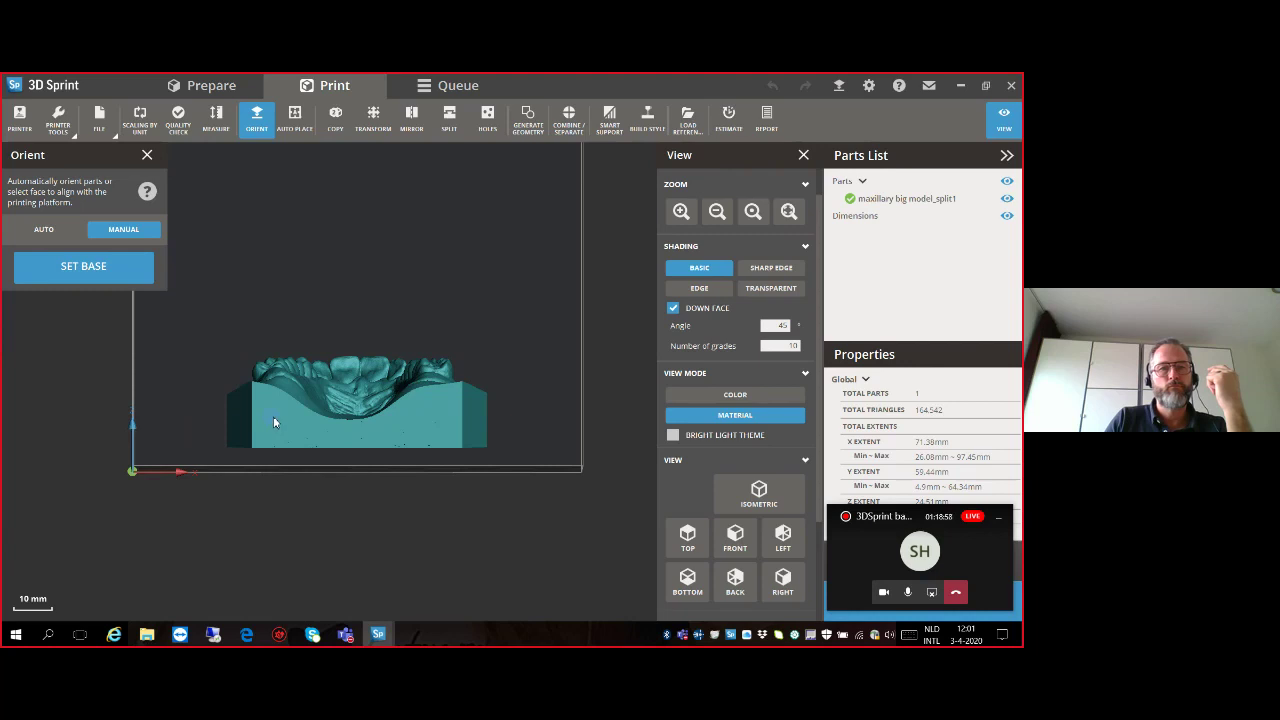
{"action": "left_click", "coordinate": [273, 416]}
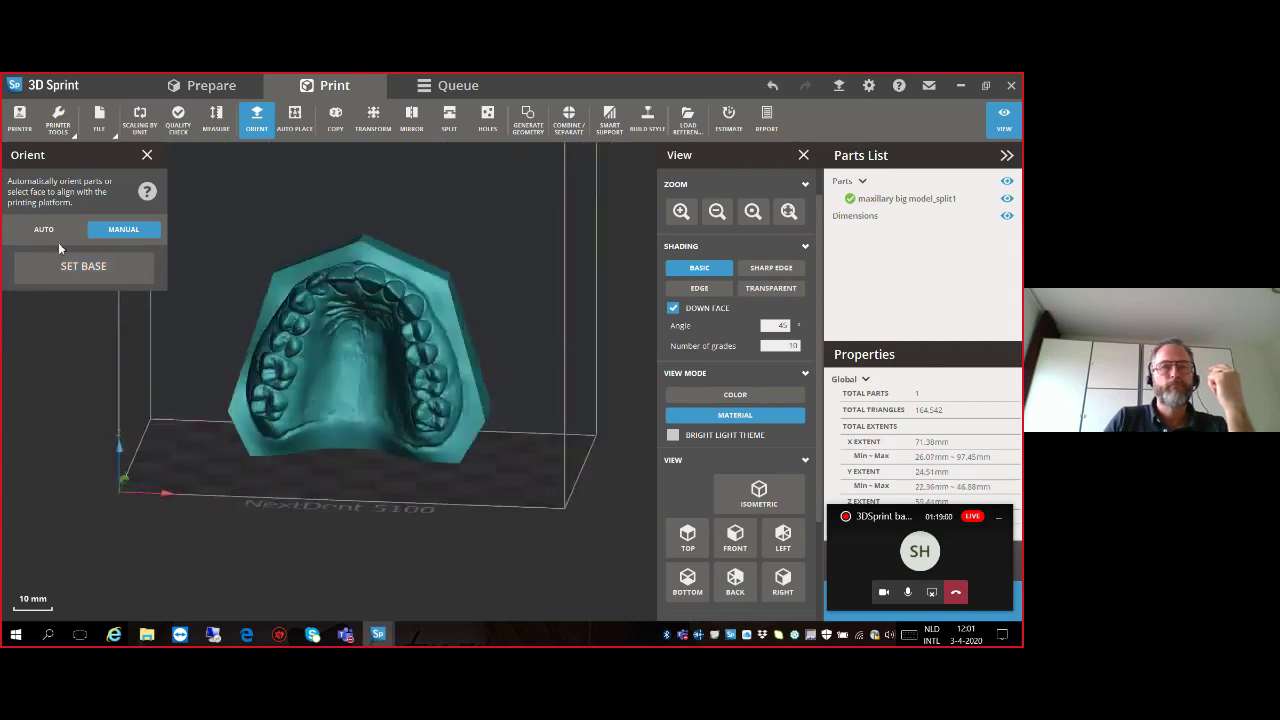
{"action": "left_click", "coordinate": [147, 155]}
Rotate the upright maxillary model 270 degrees about Z so it stands sideways on the platform.
{"action": "left_click", "coordinate": [373, 118]}
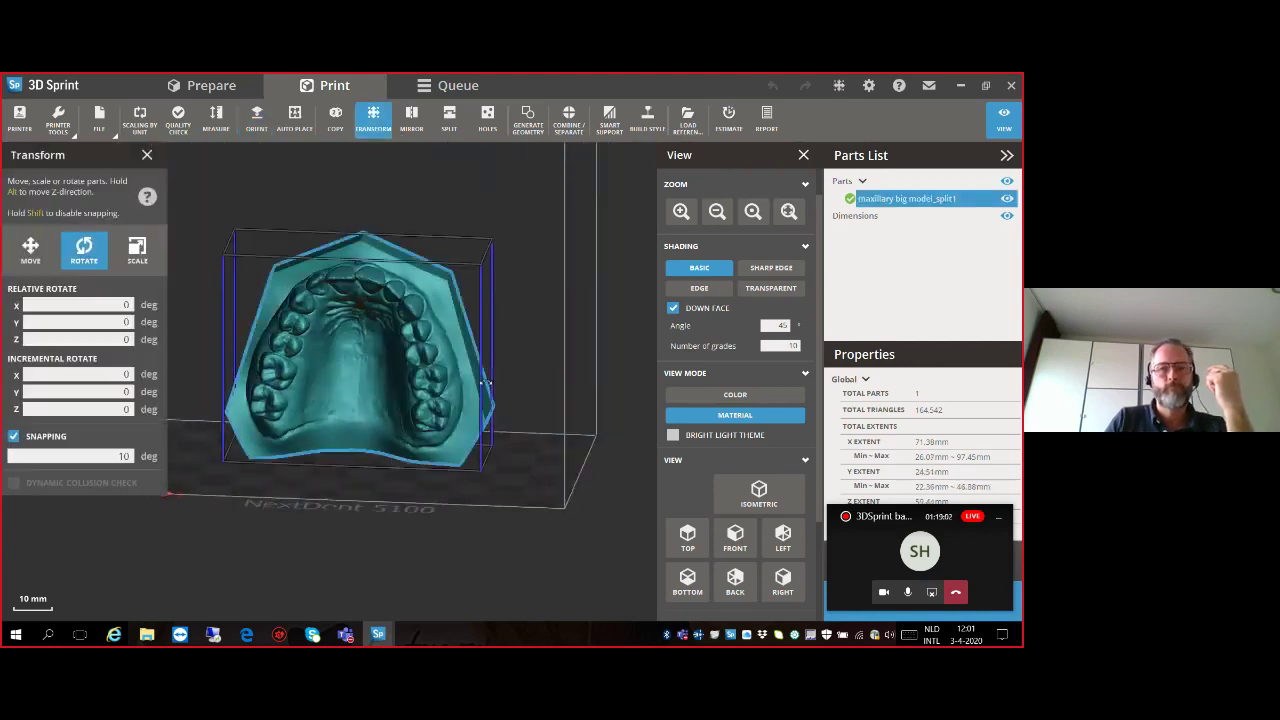
{"action": "left_click_drag", "start_coordinate": [481, 383], "coordinate": [451, 394]}
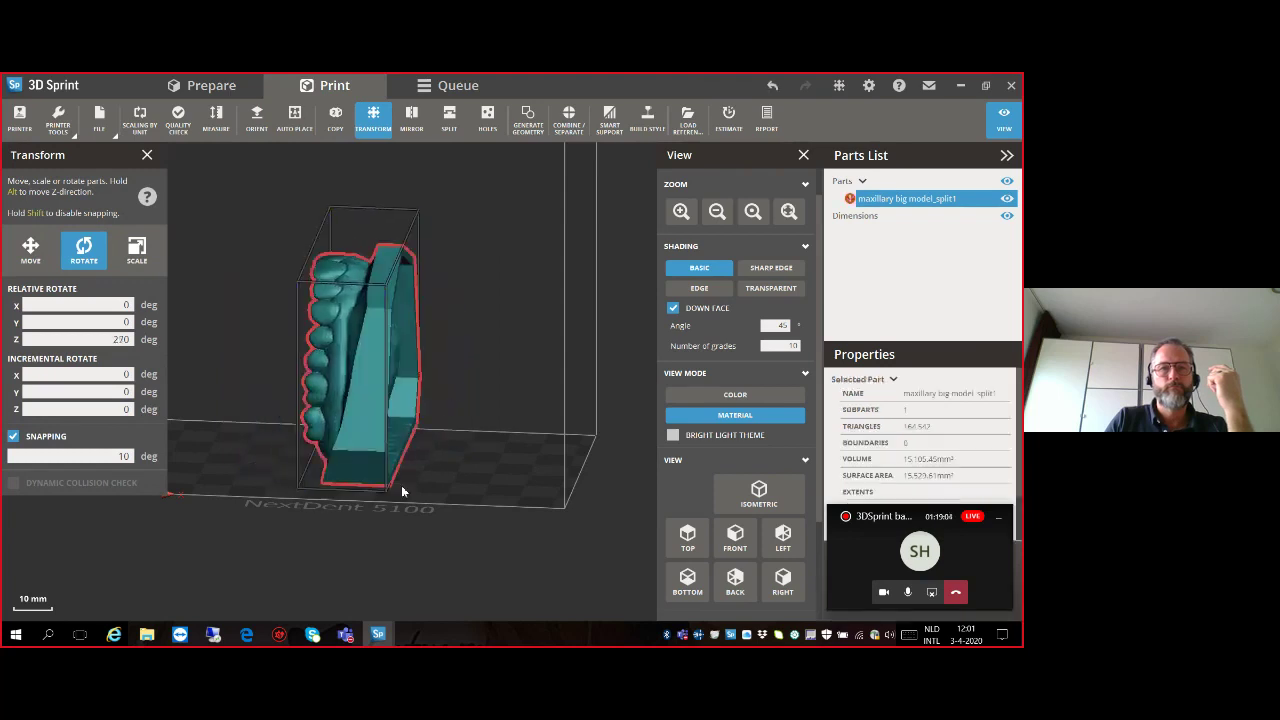
{"action": "left_click", "coordinate": [147, 155]}
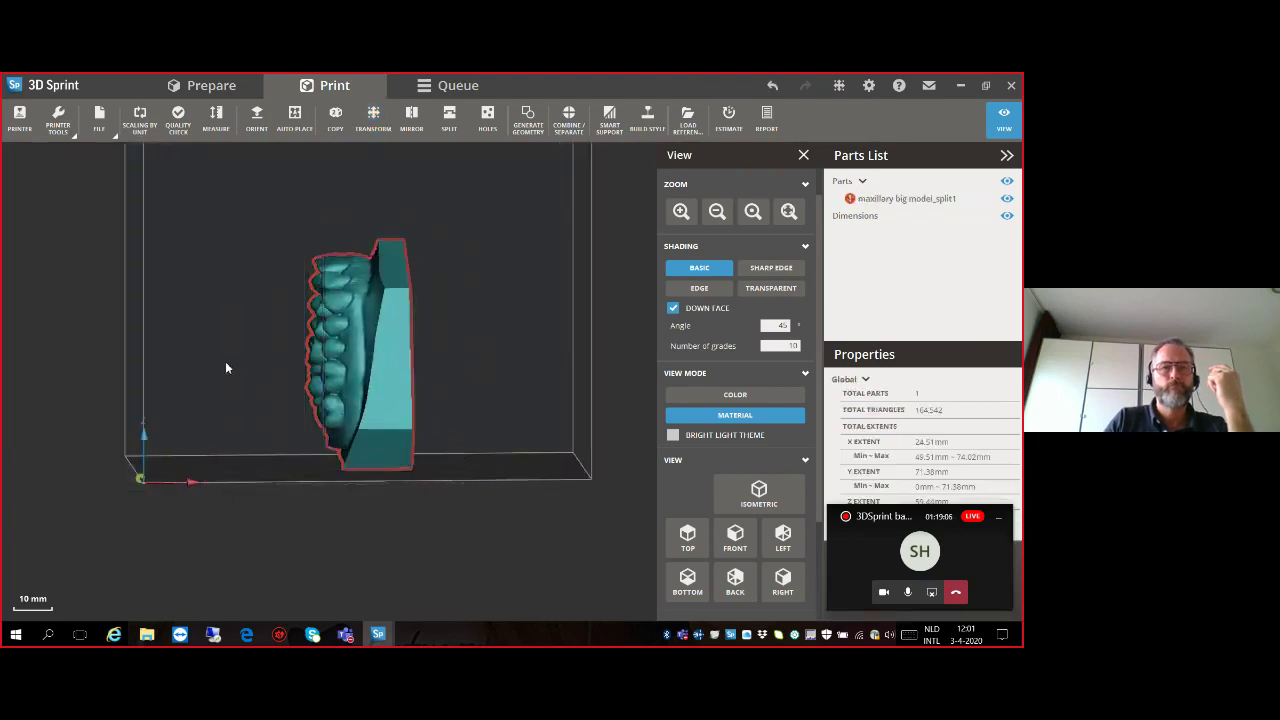
Create four copies of the upright maxillary model.
{"action": "left_click", "coordinate": [322, 374]}
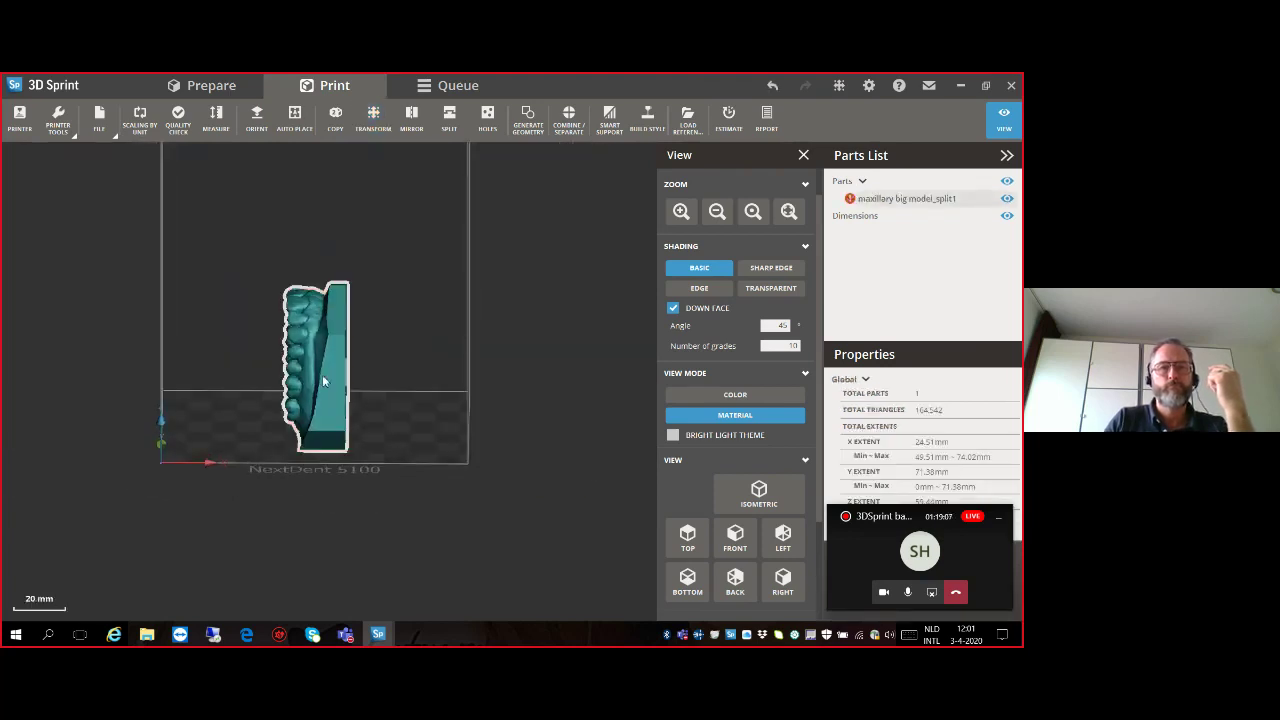
{"action": "left_click", "coordinate": [336, 120]}
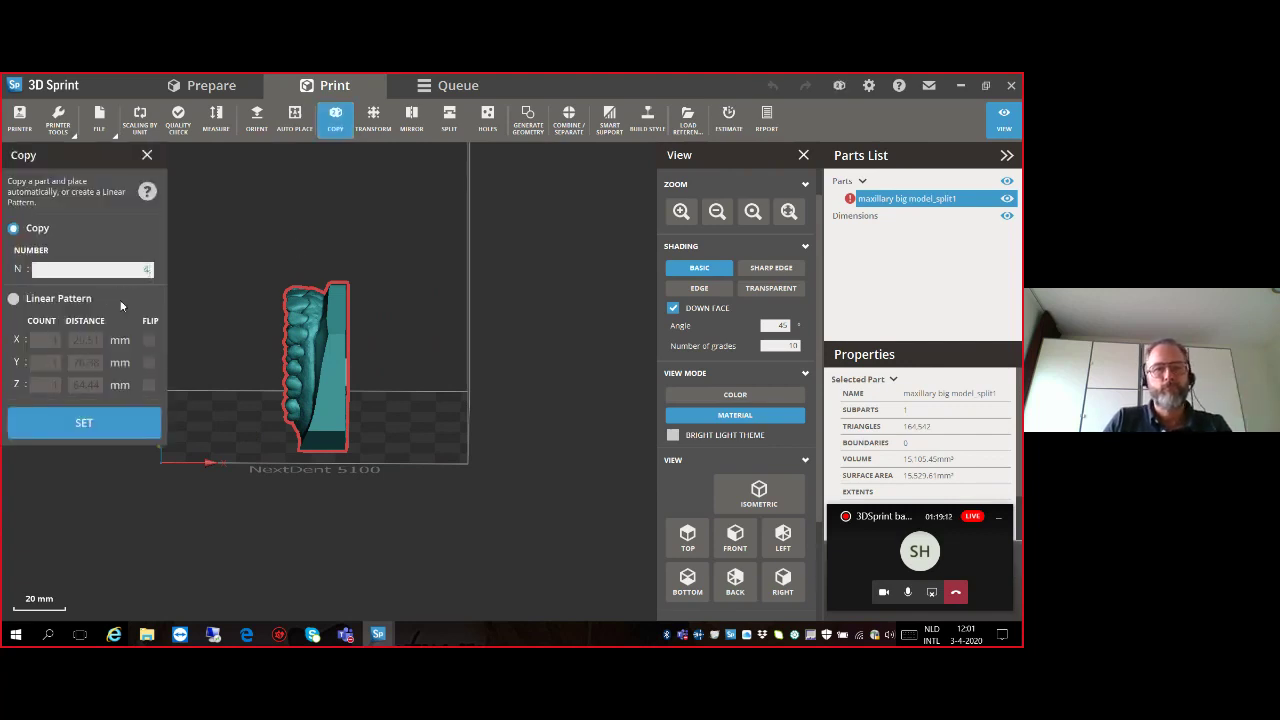
{"action": "left_click", "coordinate": [84, 422]}
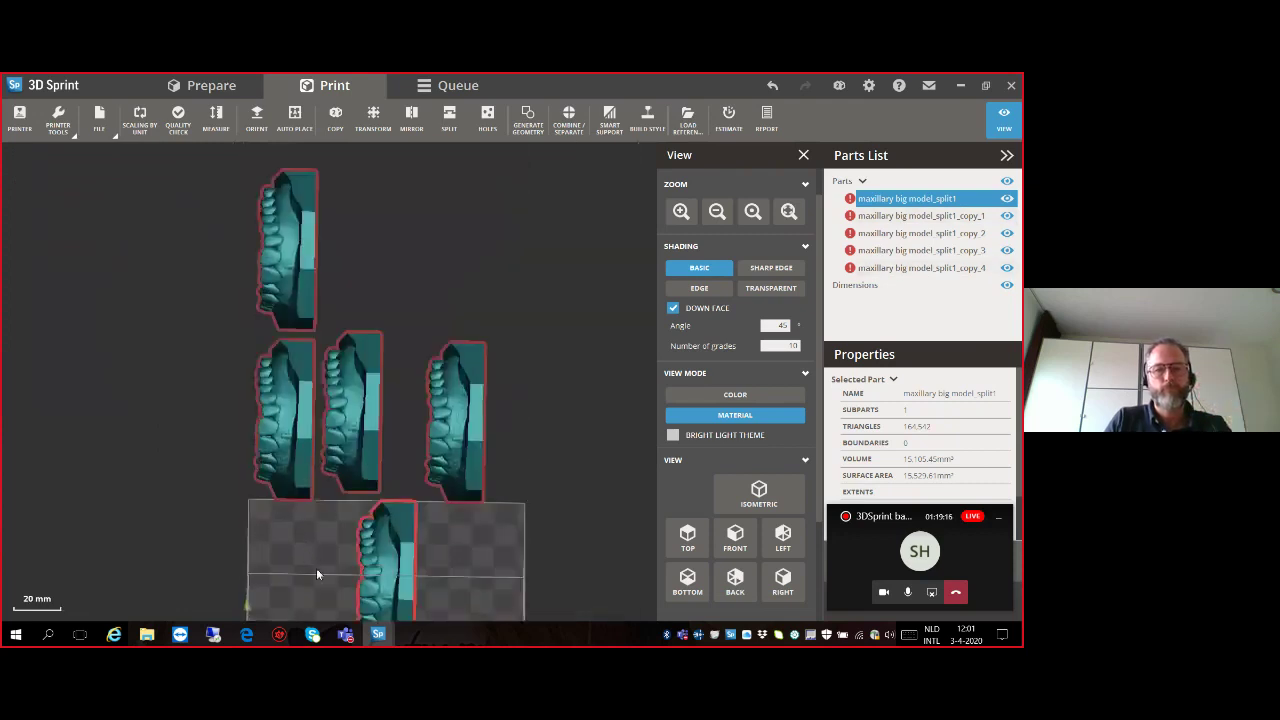
Move maxillary big model_split1_copy_2 onto the platform at about X 94.44, Y 0 mm and the original beside it at about X 66.47, Y 0 mm.
{"action": "right_click_drag", "start_coordinate": [320, 618], "coordinate": [358, 431]}
{"action": "key", "text": "ctrl+a"}
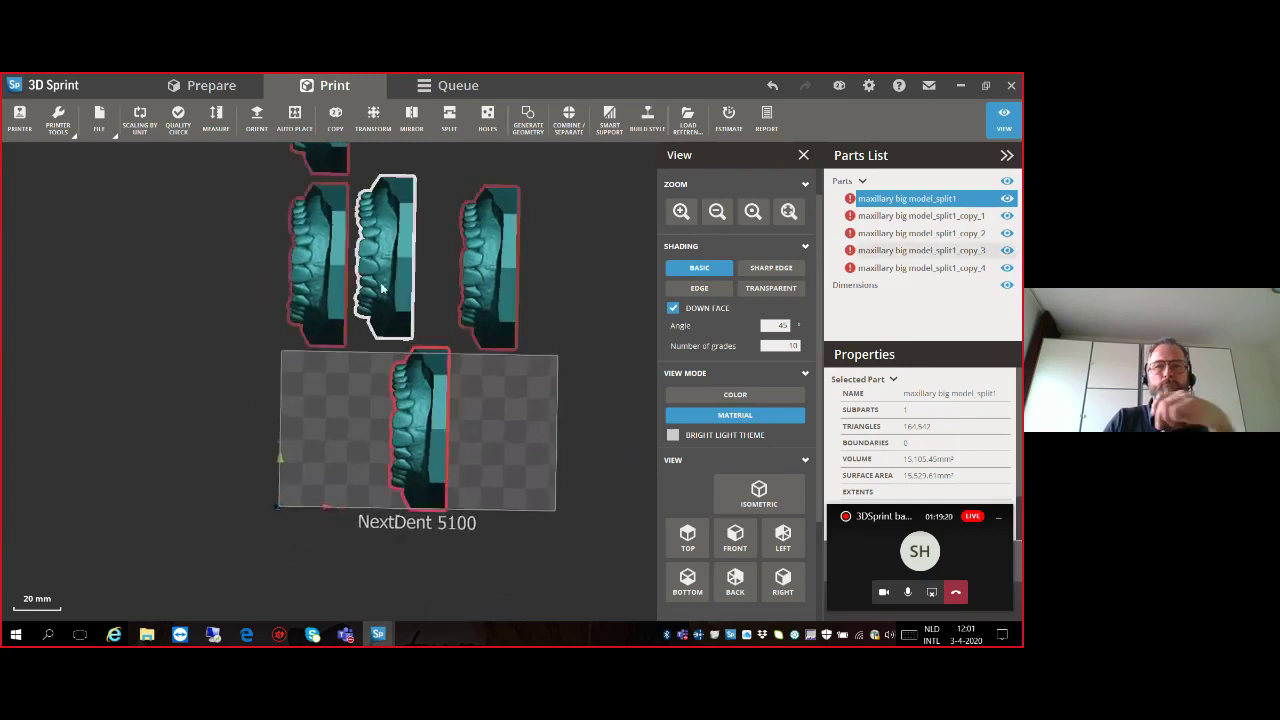
{"action": "left_click", "coordinate": [373, 120]}
{"action": "left_click_drag", "start_coordinate": [499, 262], "coordinate": [530, 425]}
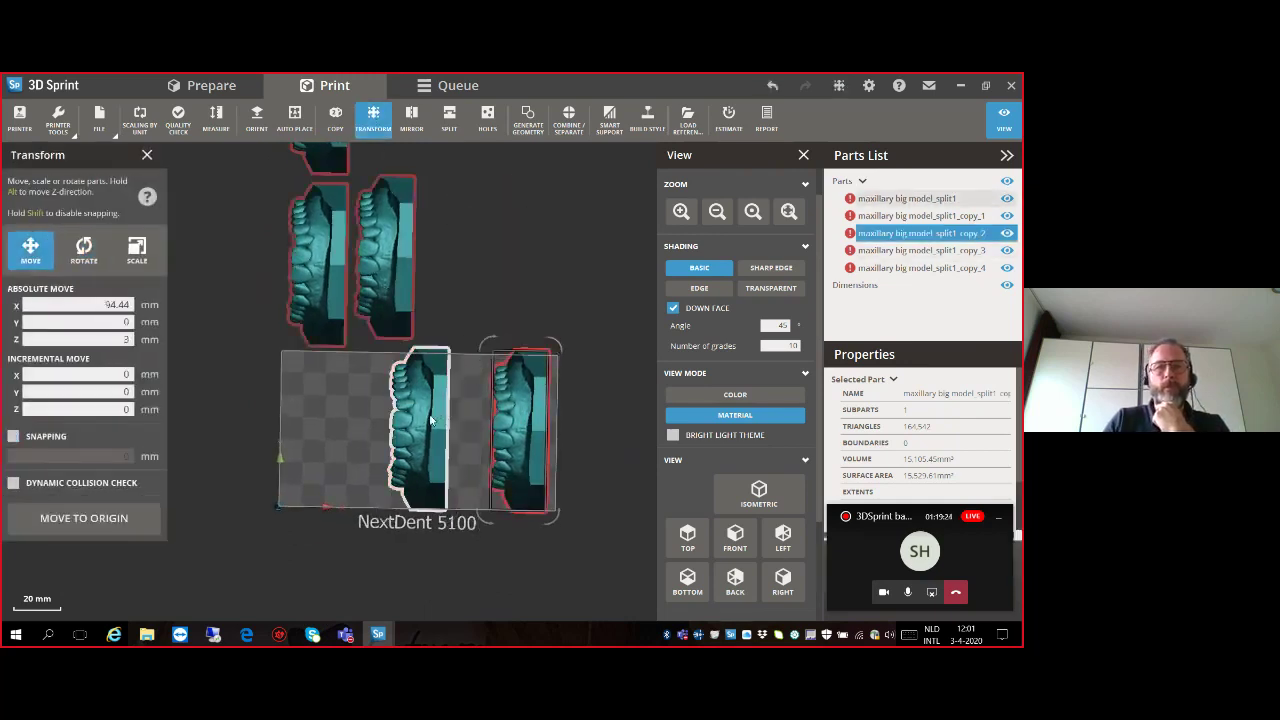
{"action": "left_click_drag", "start_coordinate": [429, 421], "coordinate": [463, 425]}
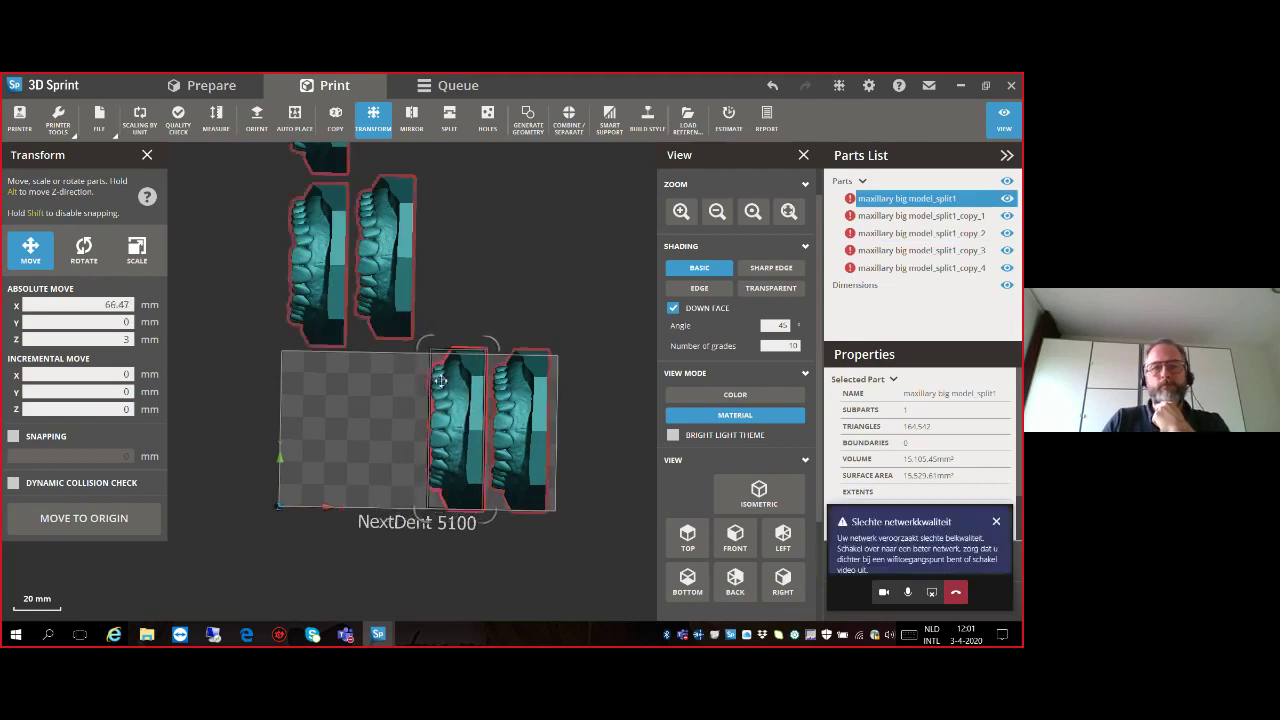
Complete the row of four on the platform with copy_3 beside the original and copy_1 at about X 5.29, Y 0 mm.
{"action": "left_click", "coordinate": [395, 260]}
{"action": "left_click_drag", "start_coordinate": [395, 260], "coordinate": [405, 436]}
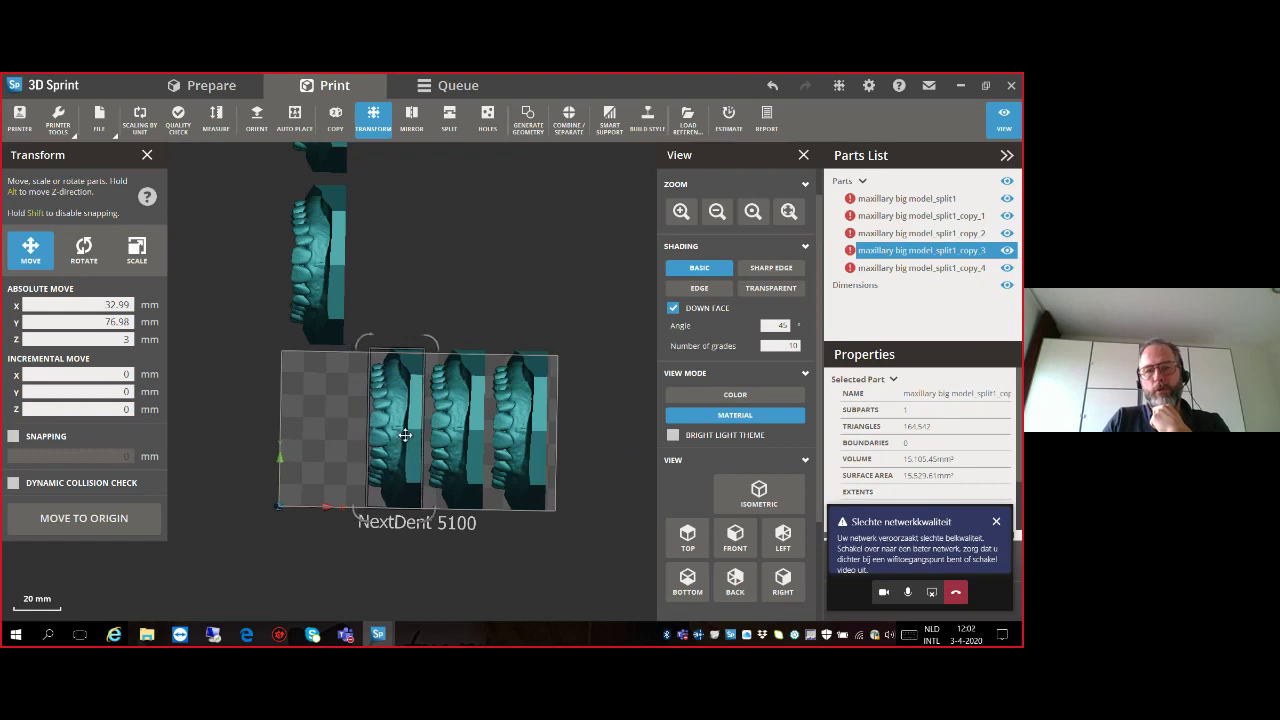
{"action": "left_click", "coordinate": [322, 262]}
{"action": "left_click_drag", "start_coordinate": [324, 262], "coordinate": [328, 433]}
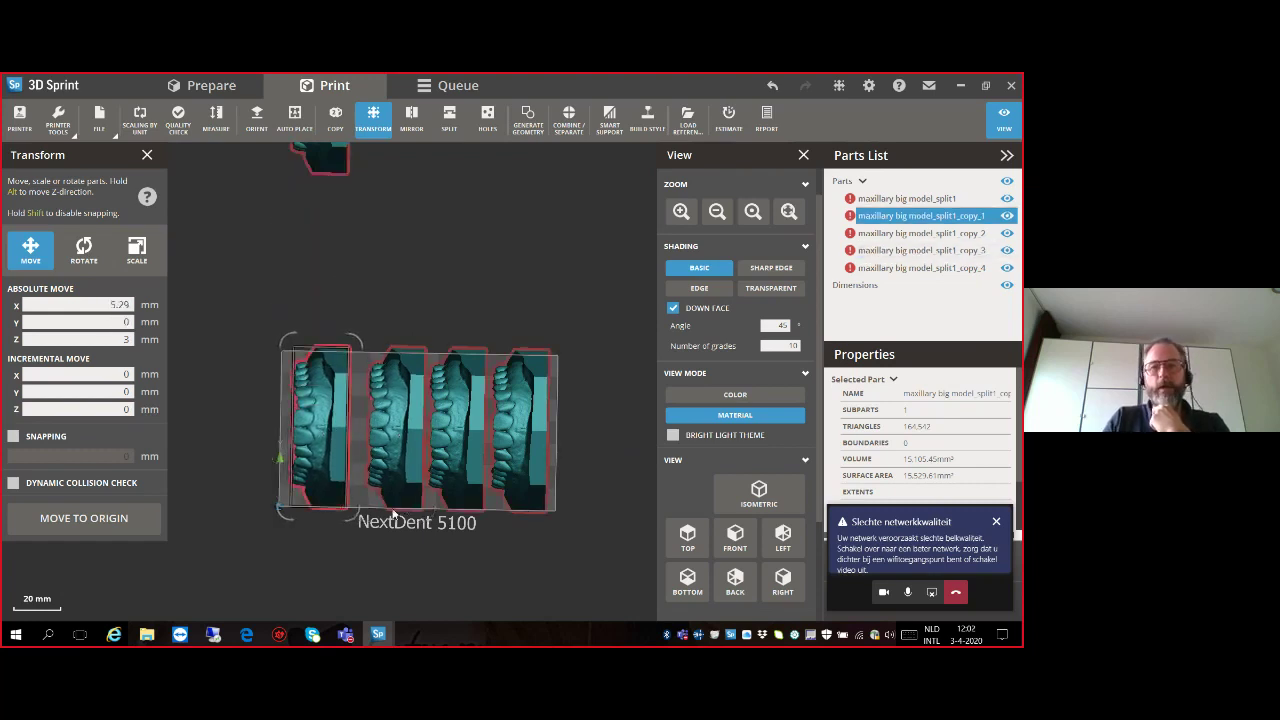
Stack the remaining copy_4 above the row of models at about X 34.34, Y 2.61, Z 64.08 mm.
{"action": "right_click_drag", "start_coordinate": [410, 440], "coordinate": [389, 369]}
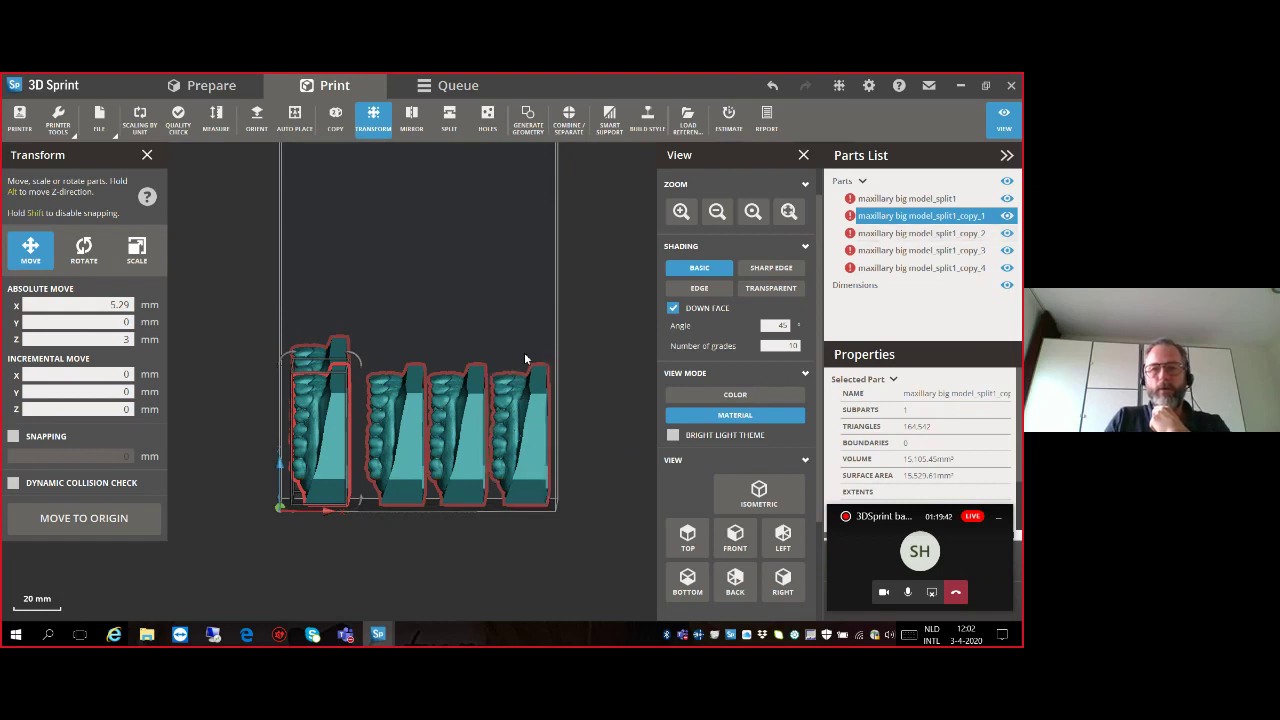
{"action": "right_click_drag", "start_coordinate": [553, 392], "coordinate": [318, 442]}
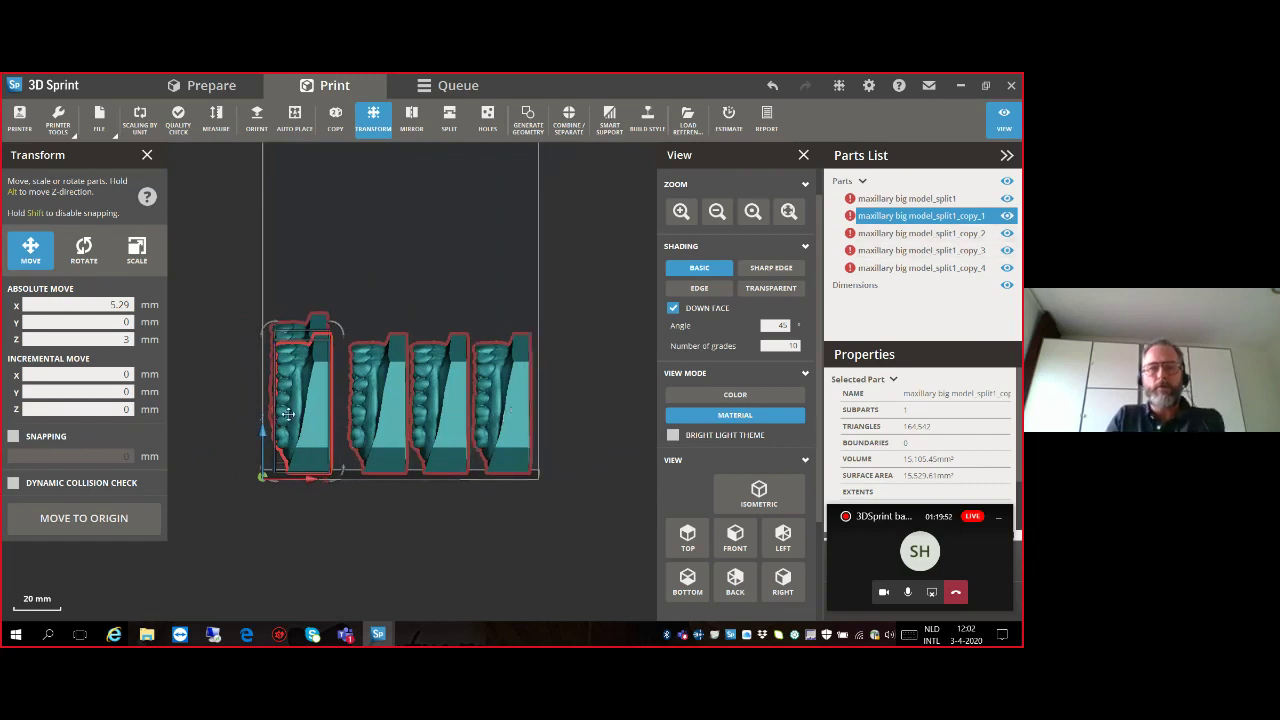
{"action": "mouse_move", "coordinate": [381, 438]}
{"action": "right_mouse_down"}
{"action": "mouse_move", "coordinate": [355, 440]}
{"action": "mouse_move", "coordinate": [395, 438]}
{"action": "right_mouse_up"}
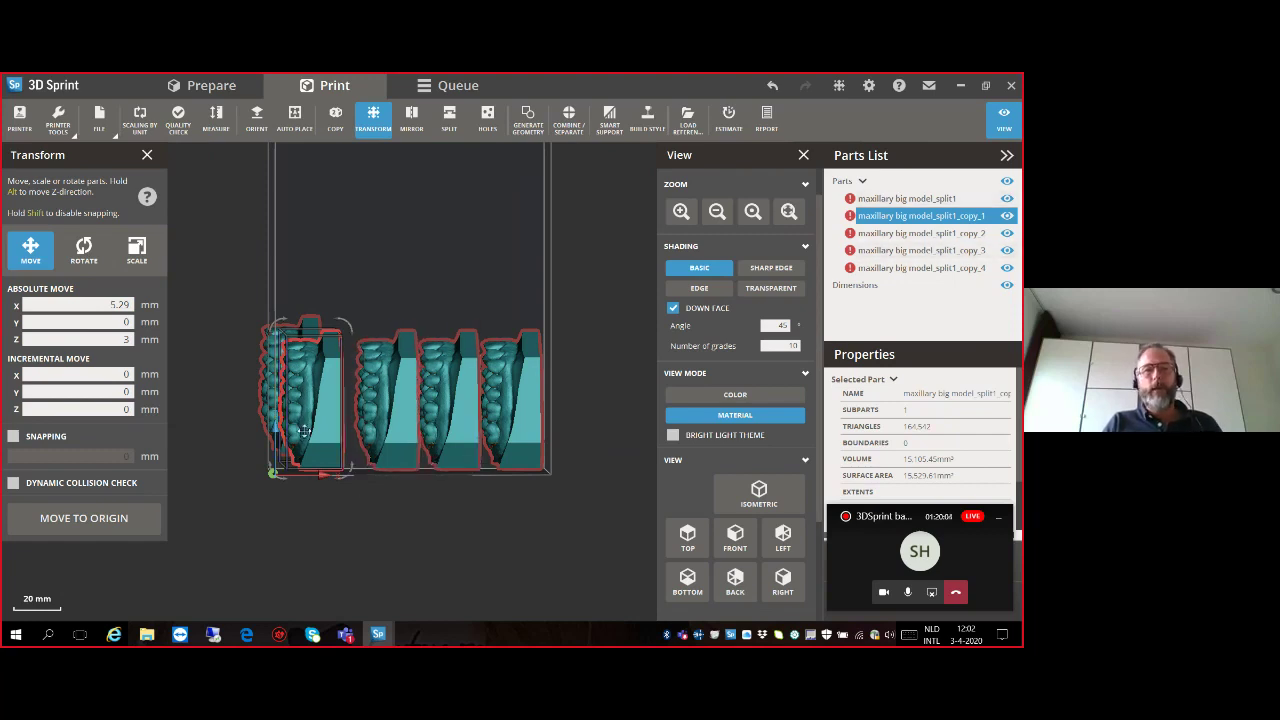
{"action": "right_click_drag", "start_coordinate": [288, 372], "coordinate": [277, 432]}
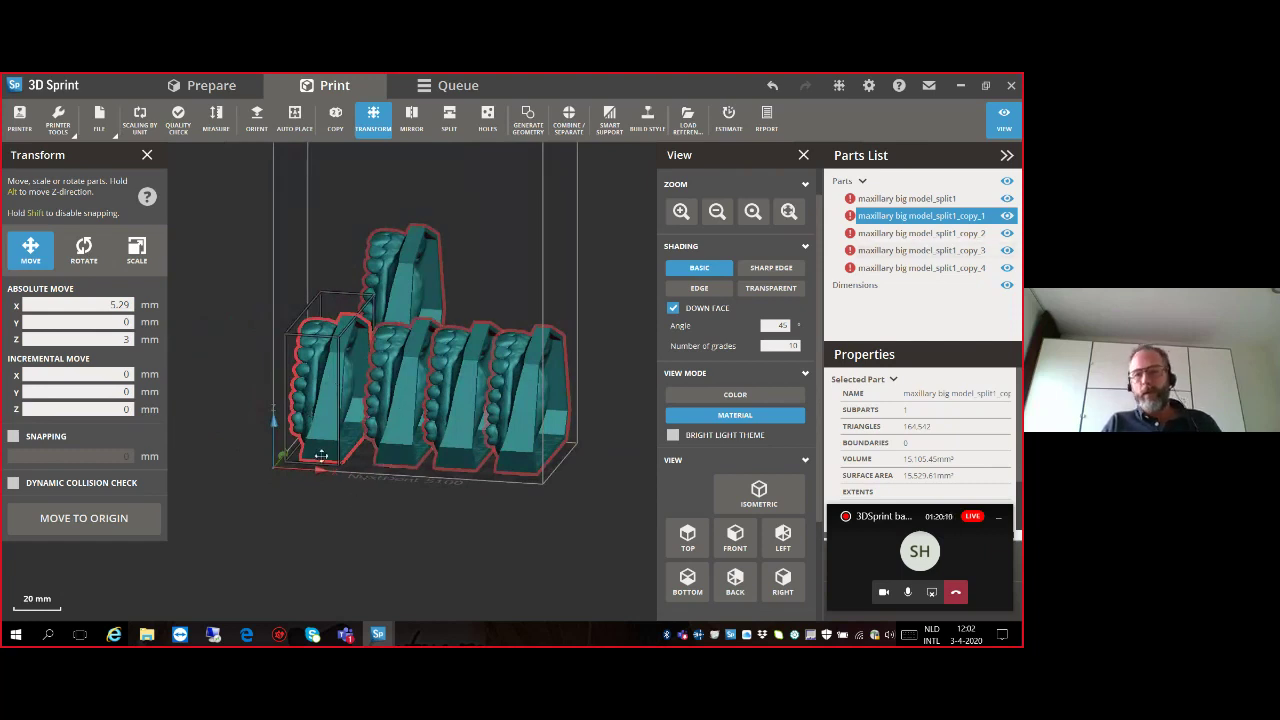
{"action": "right_click_drag", "start_coordinate": [363, 491], "coordinate": [350, 440]}
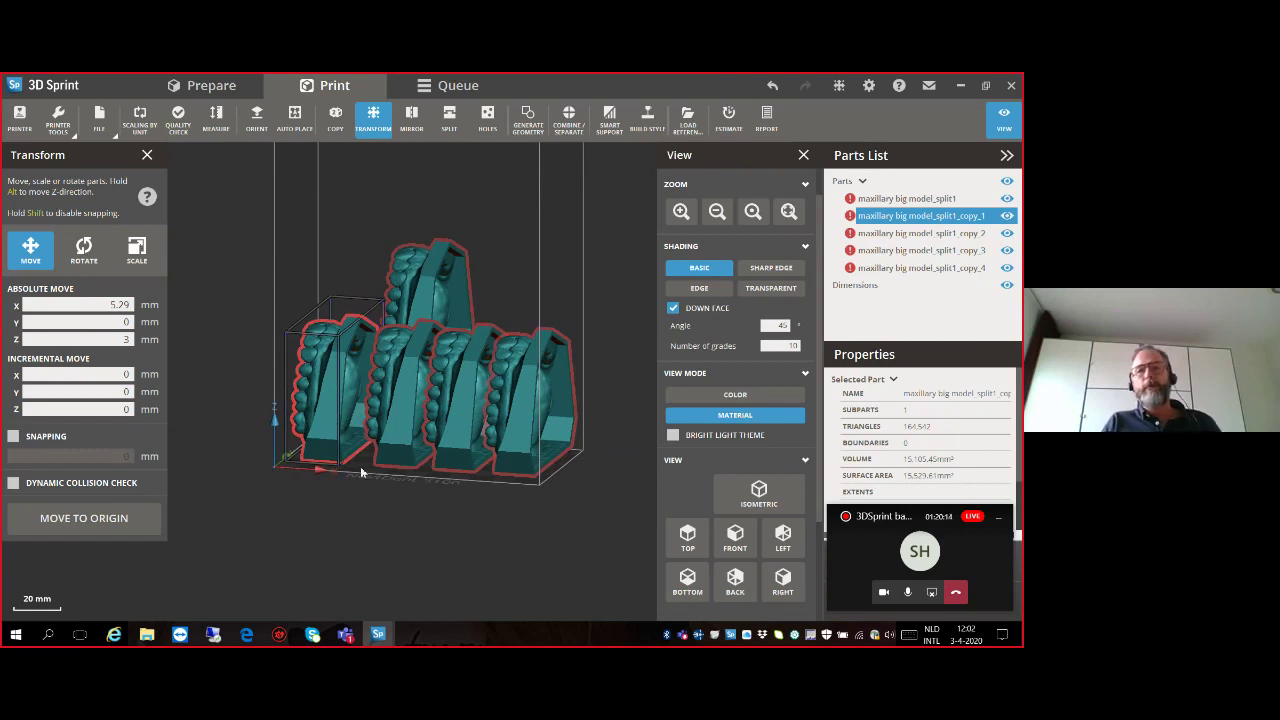
{"action": "right_click_drag", "start_coordinate": [364, 488], "coordinate": [425, 473]}
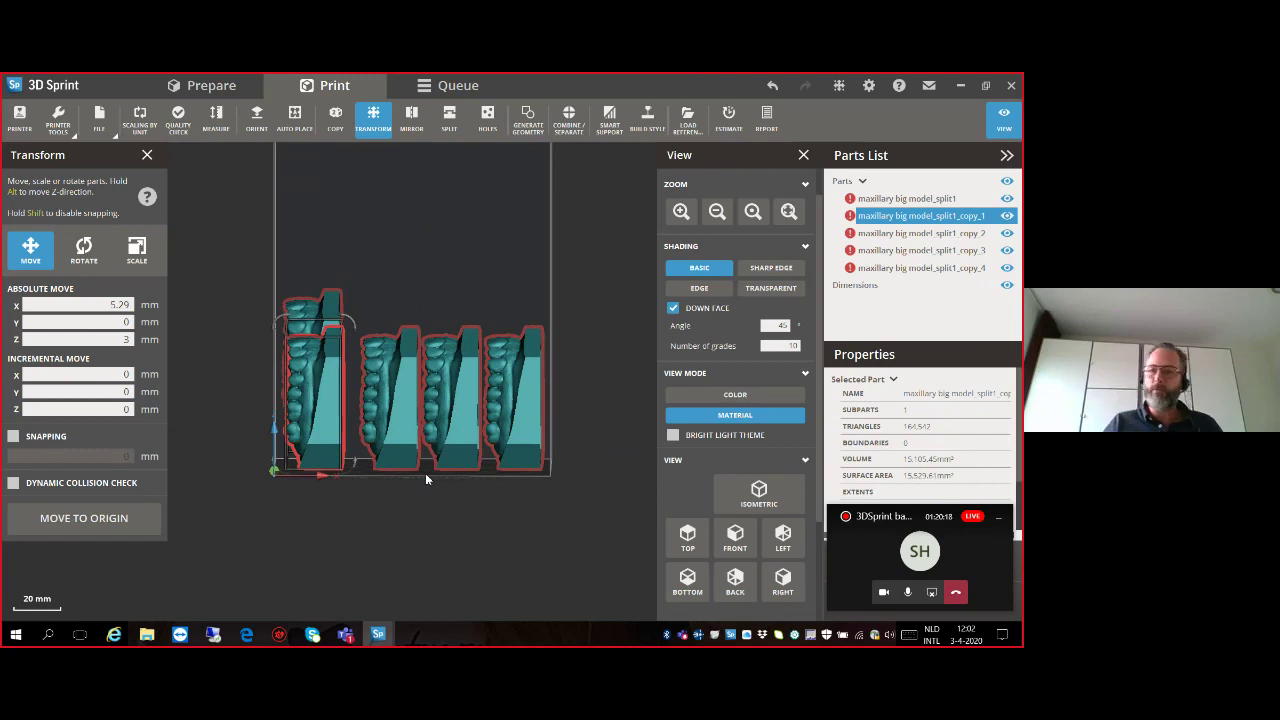
{"action": "right_click_drag", "start_coordinate": [368, 374], "coordinate": [210, 398]}
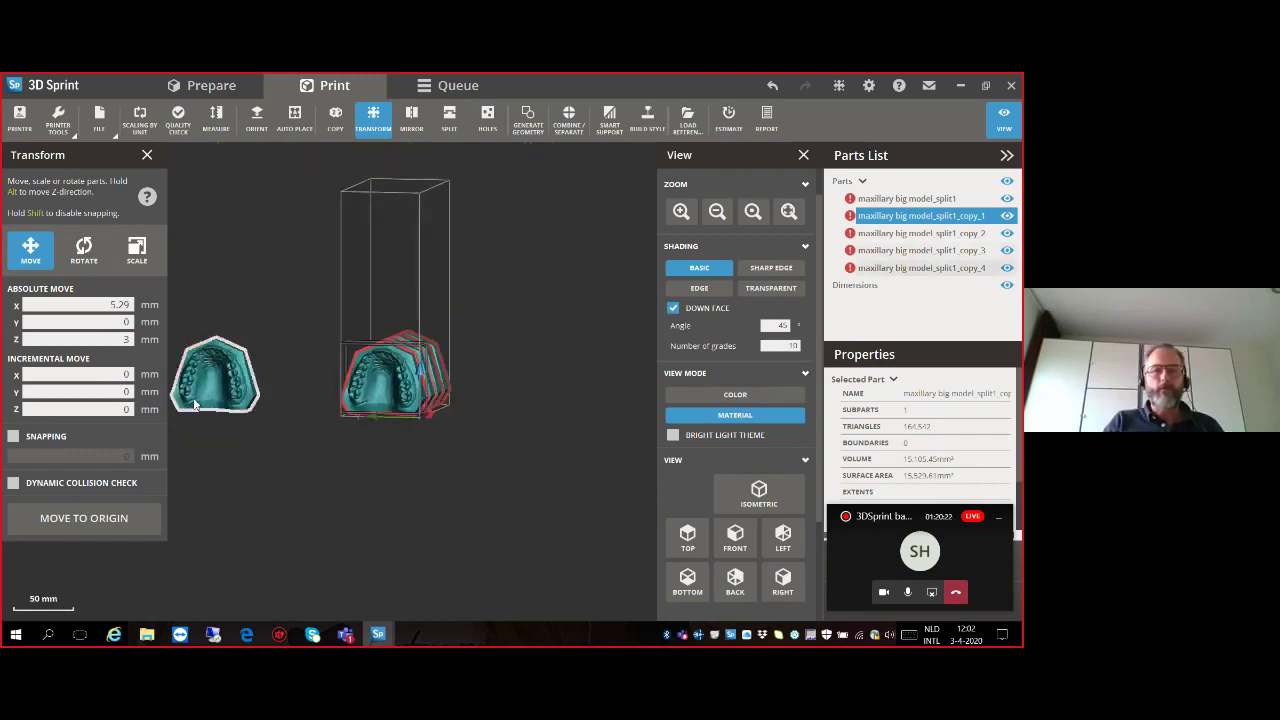
{"action": "left_click", "coordinate": [207, 398]}
{"action": "left_click_drag", "start_coordinate": [207, 398], "coordinate": [395, 325]}
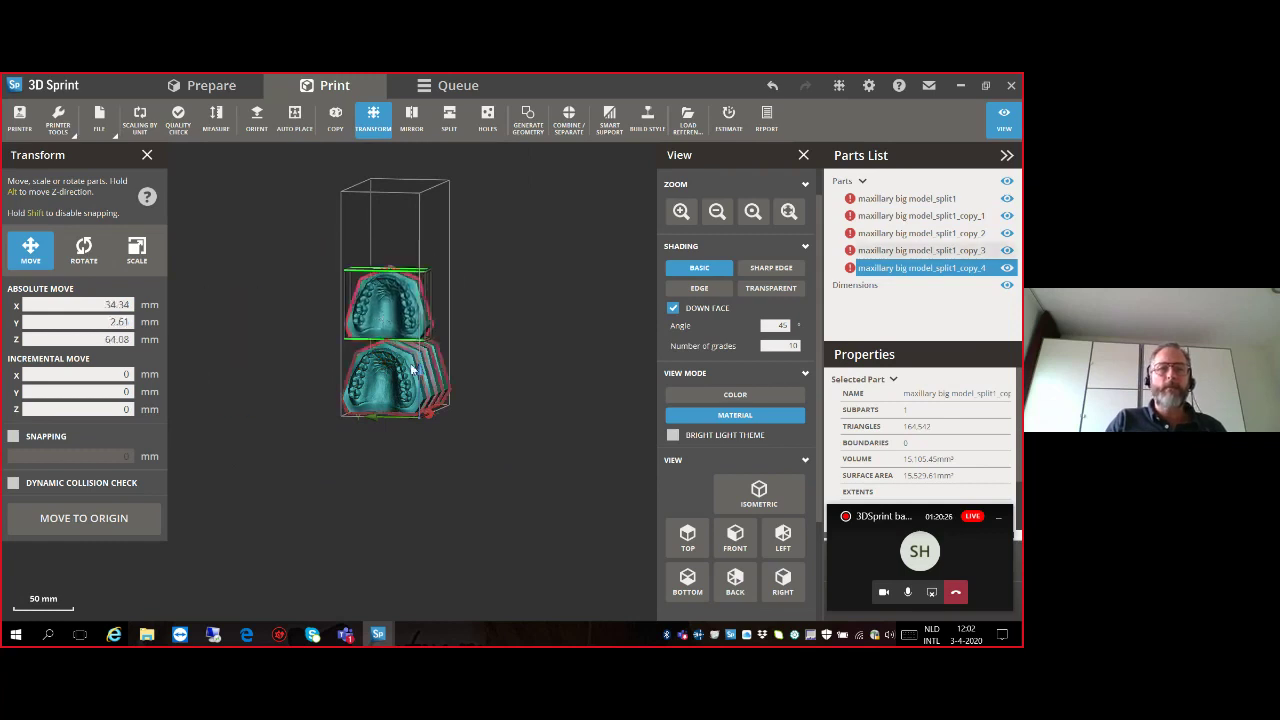
Examine the stacked model arrangement within the build volume, side-on and facing the dental arches.
{"action": "right_click_drag", "start_coordinate": [400, 335], "coordinate": [394, 239]}
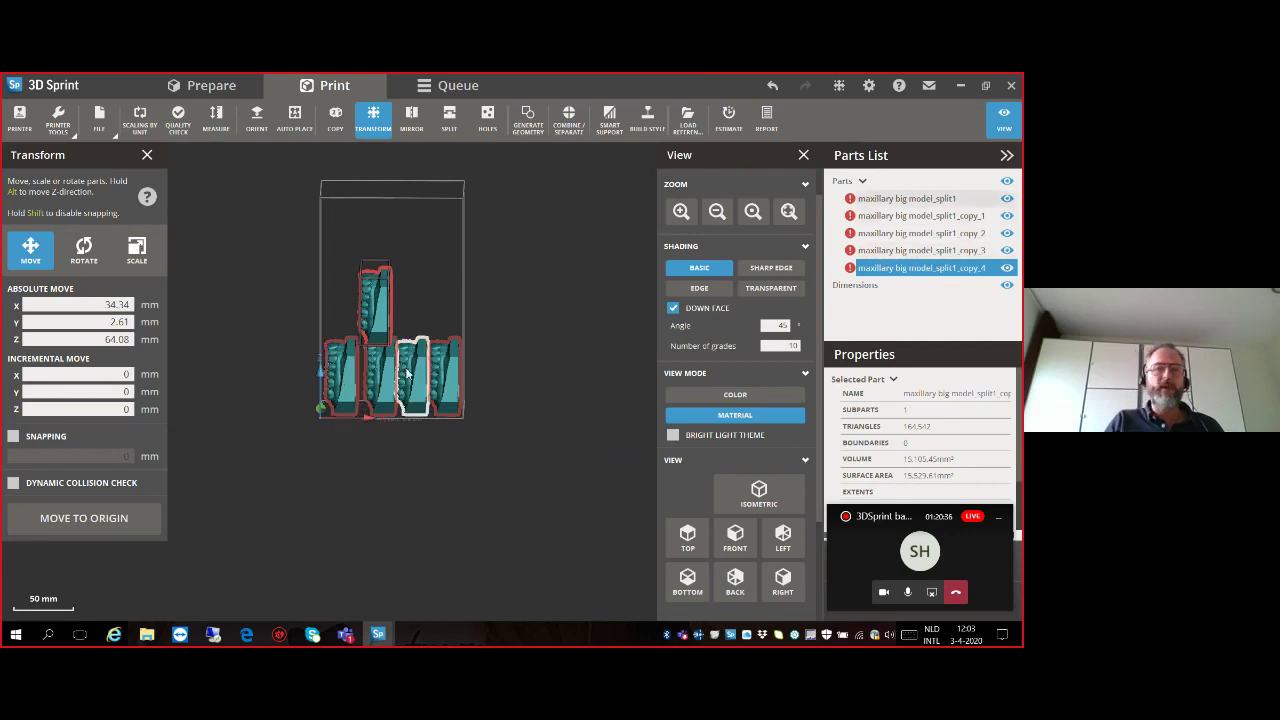
{"action": "right_click_drag", "start_coordinate": [367, 236], "coordinate": [381, 245]}
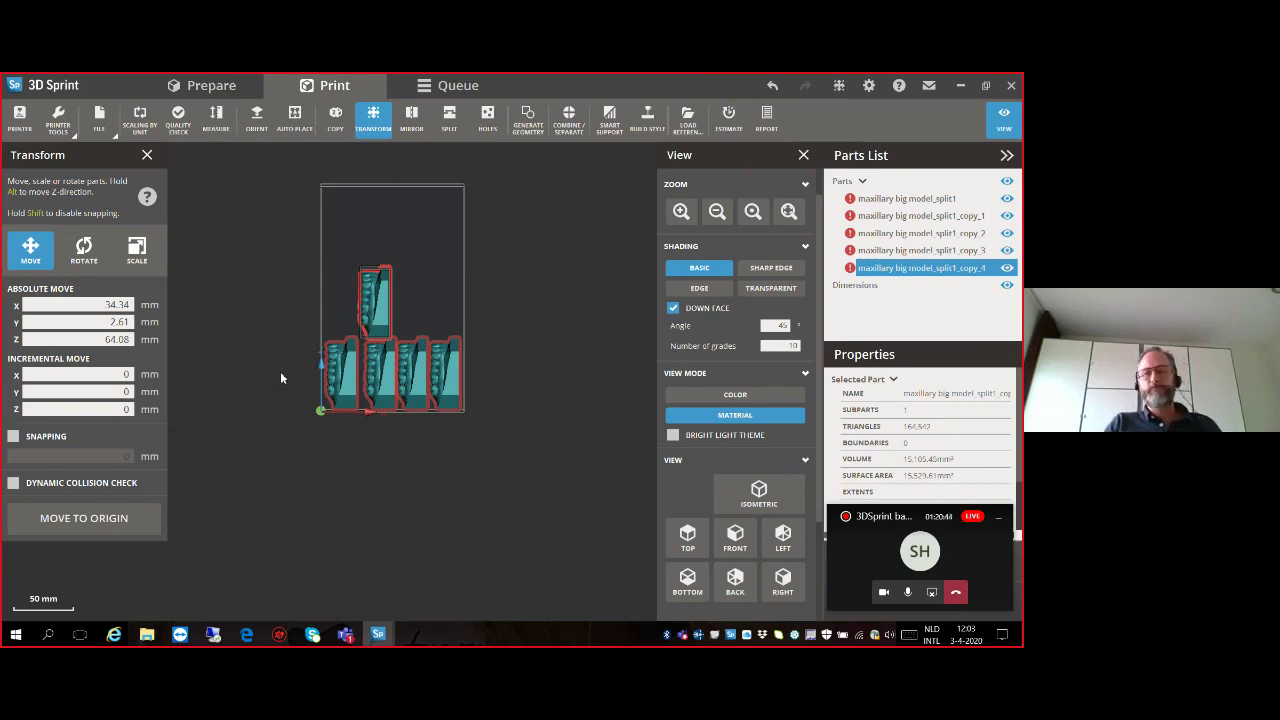
{"action": "scroll", "coordinate": [250, 327], "scroll_direction": "up", "scroll_amount": 3}
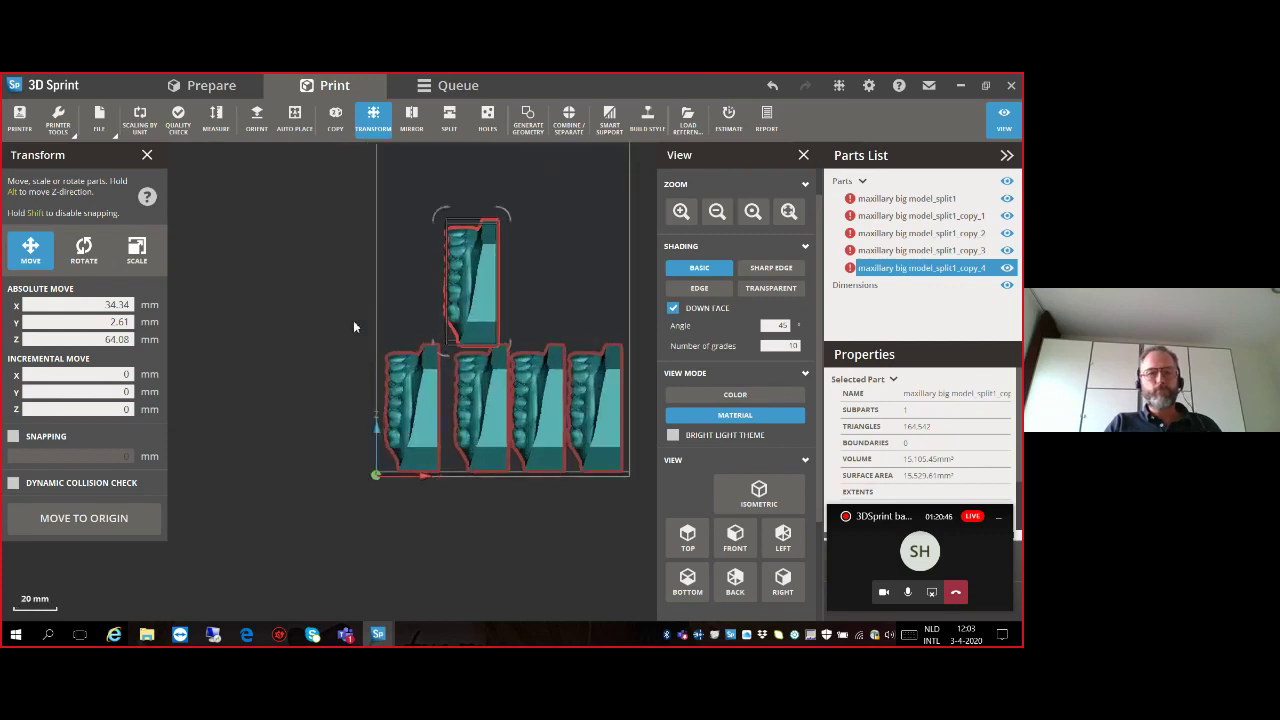
{"action": "middle_click_drag", "start_coordinate": [340, 327], "coordinate": [274, 340]}
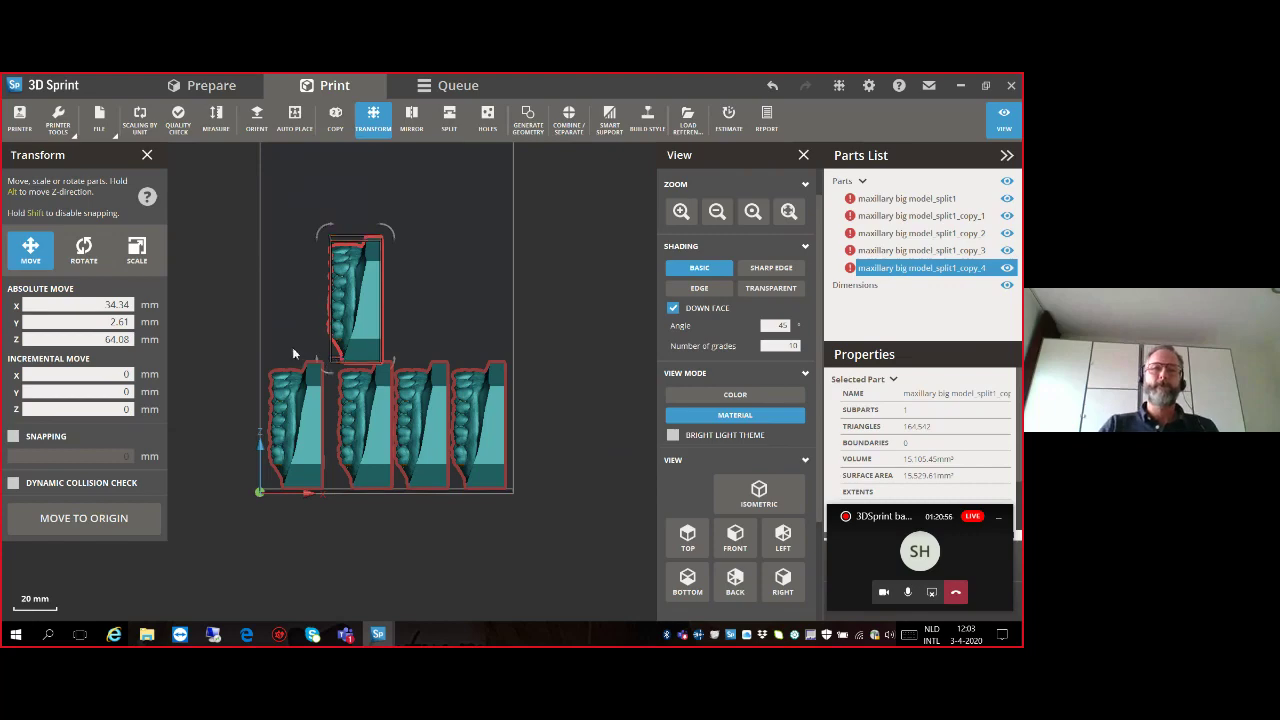
{"action": "right_click_drag", "start_coordinate": [292, 347], "coordinate": [371, 314]}
{"action": "scroll", "coordinate": [372, 318], "scroll_direction": "up", "scroll_amount": 3}
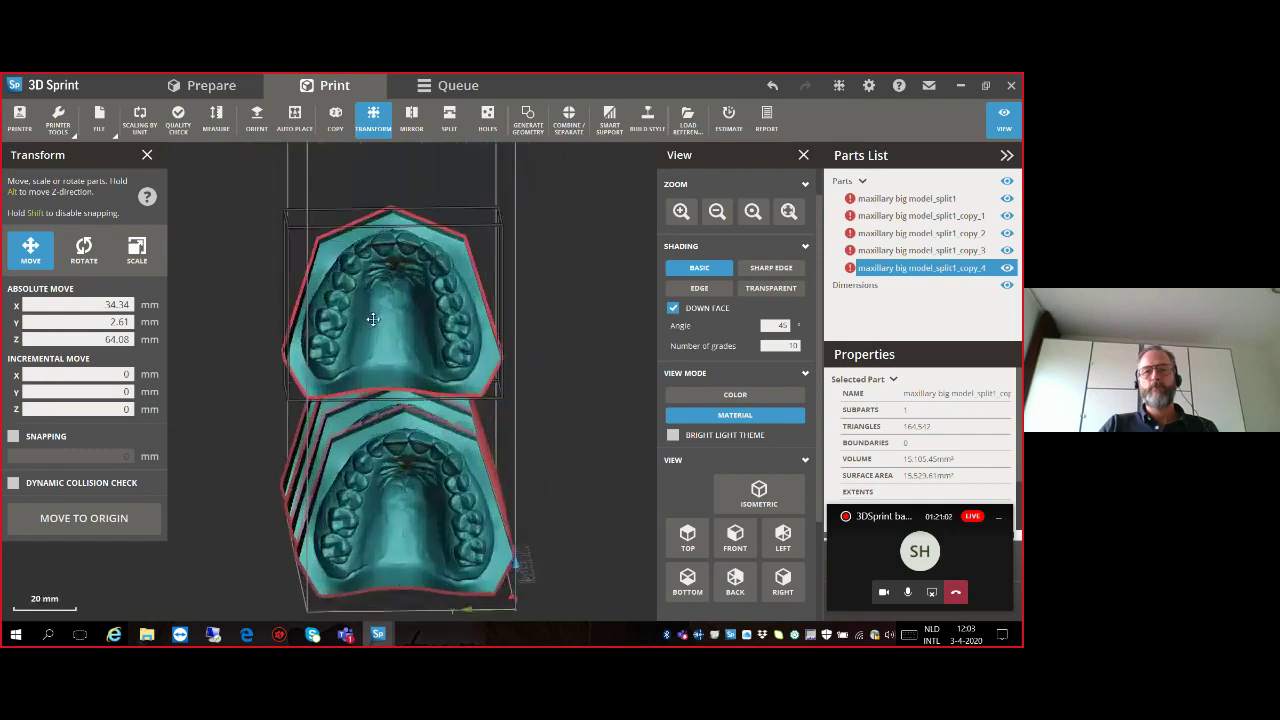